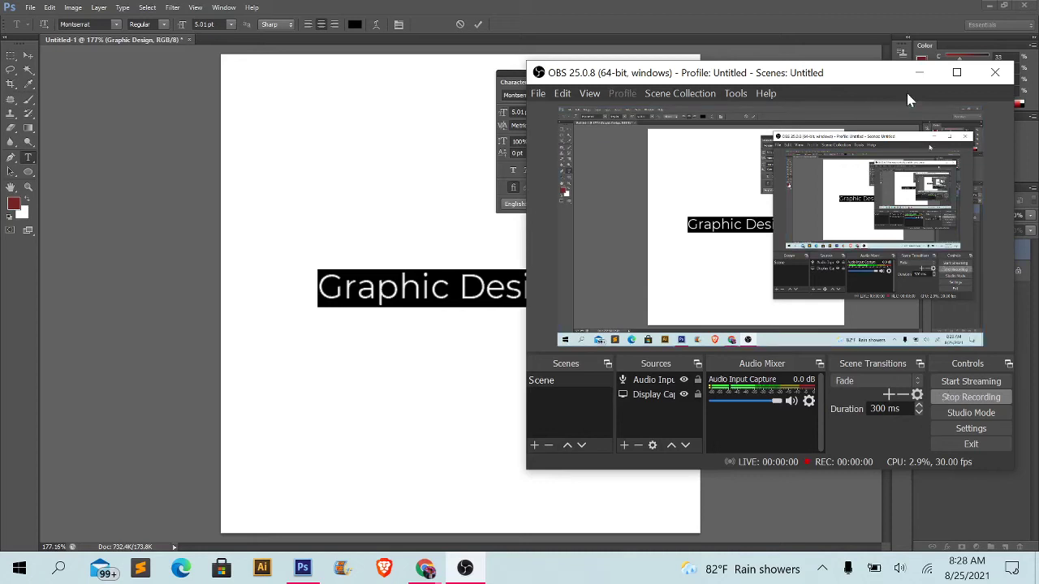
Try All Caps, Underline, Strikethrough and Italic on the Graphic Design text, turning each back off
click(918, 72)
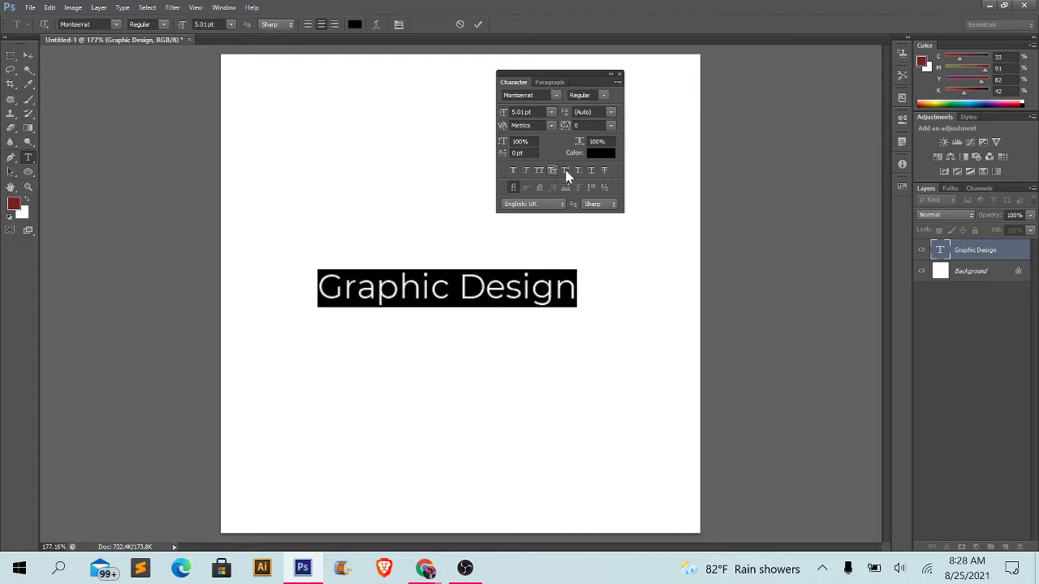
click(538, 172)
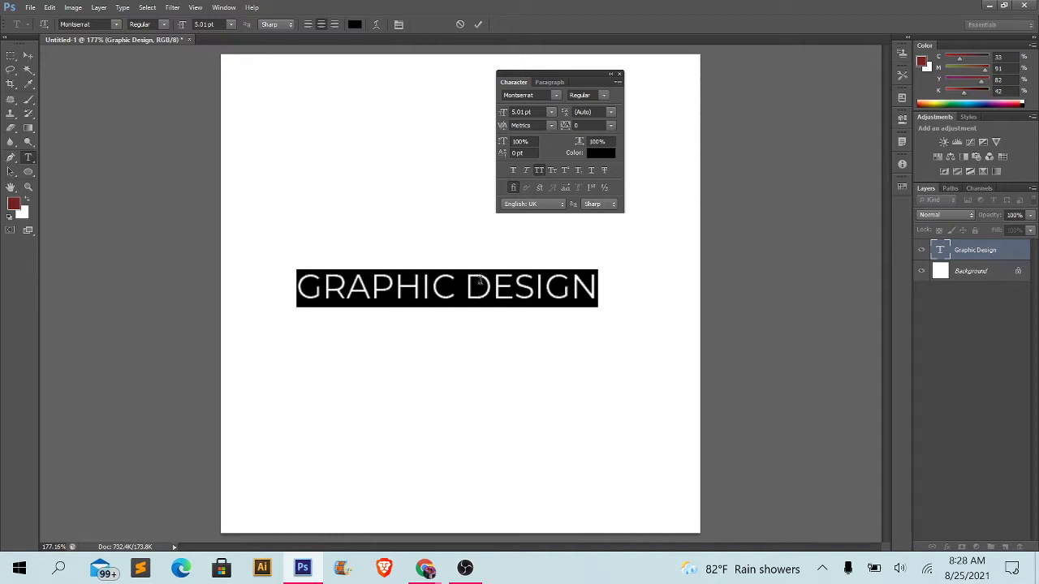
click(537, 173)
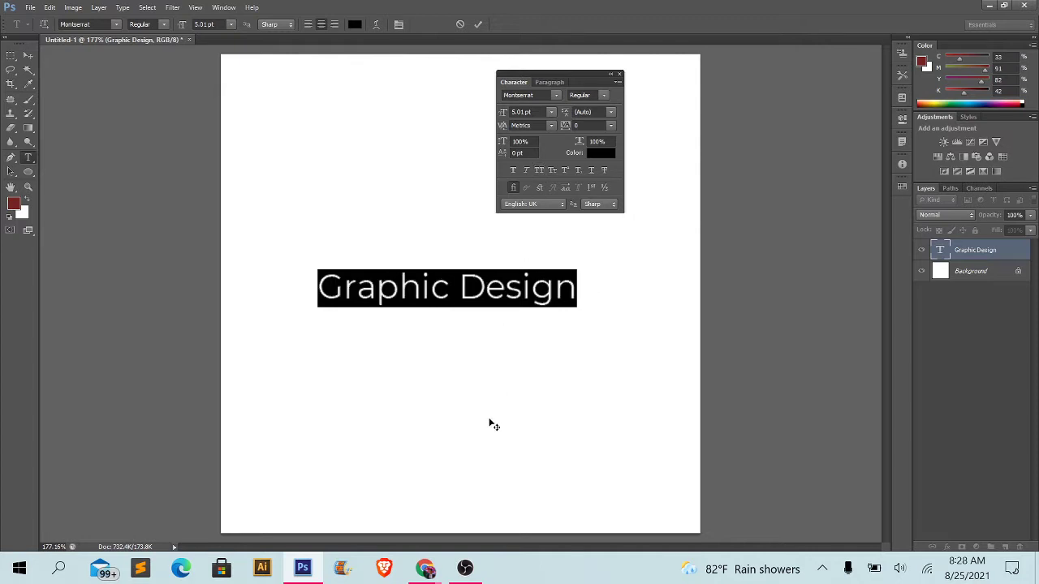
click(592, 171)
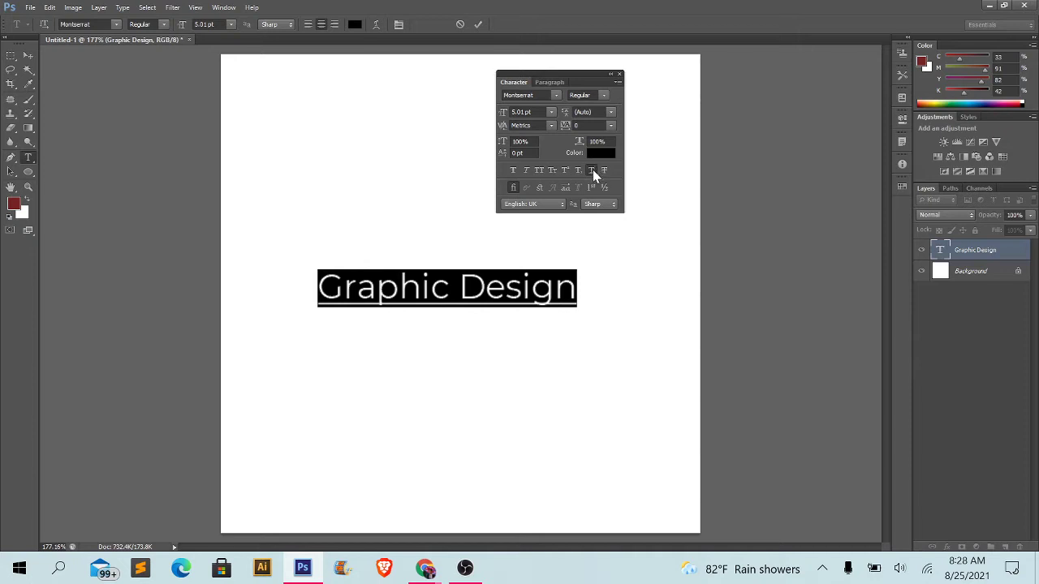
click(593, 169)
click(605, 169)
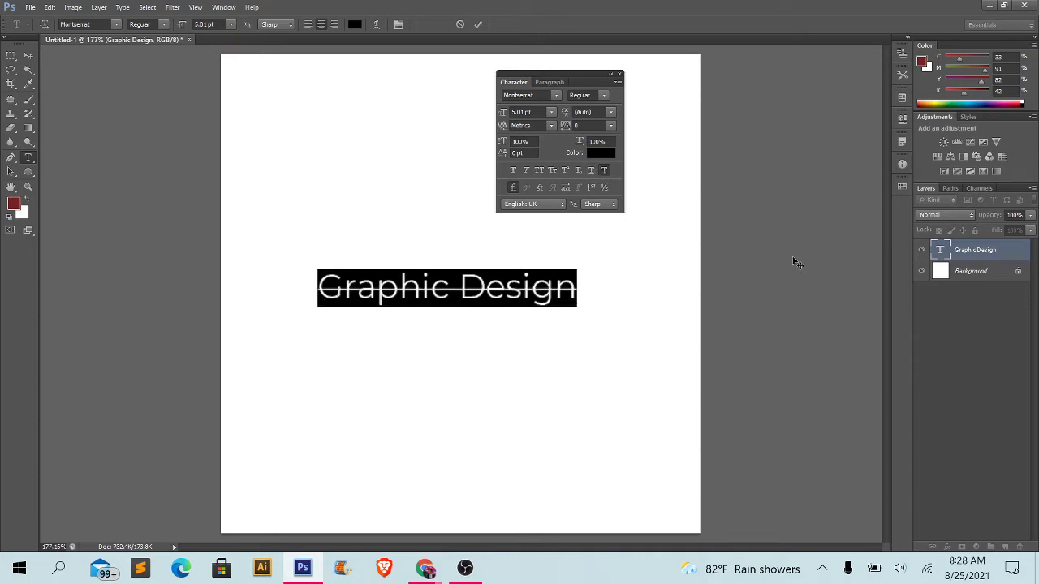
click(605, 172)
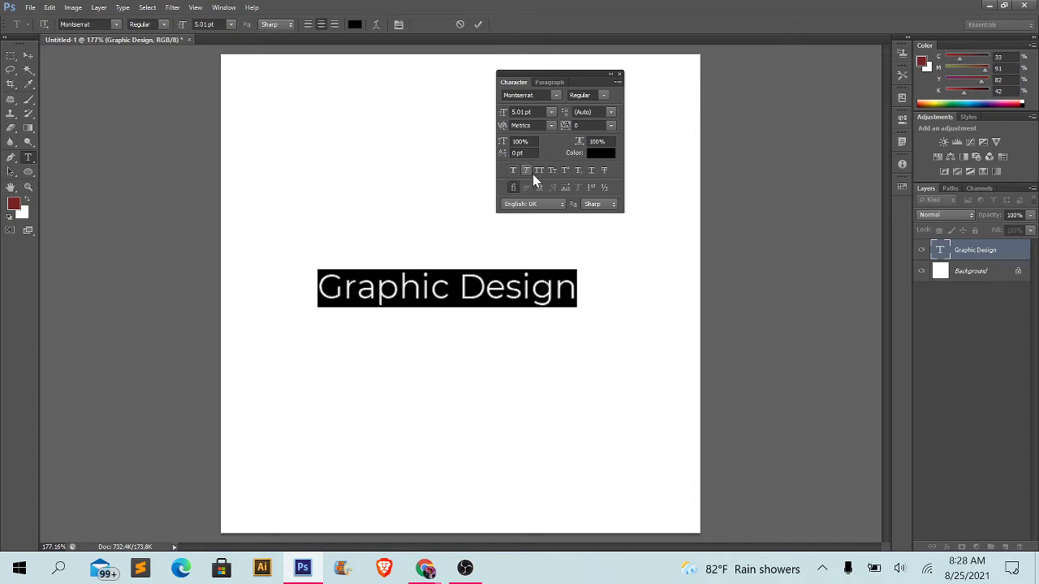
click(532, 174)
click(532, 174)
Set the Graphic Design text size to 7.01 pt and commit the edit
click(533, 112)
key(Up)
key(Up)
key(Up)
key(Down)
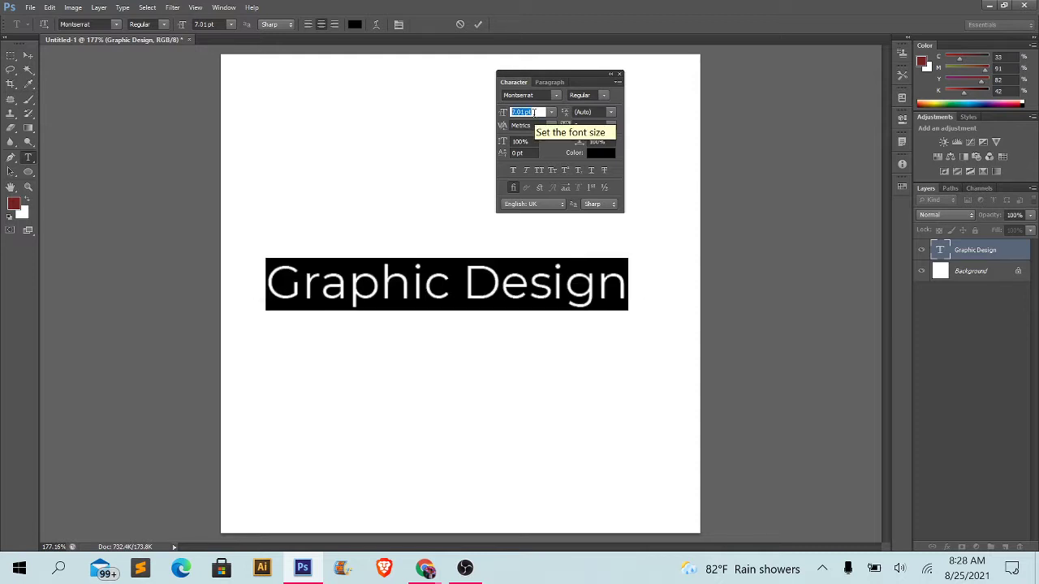
click(477, 24)
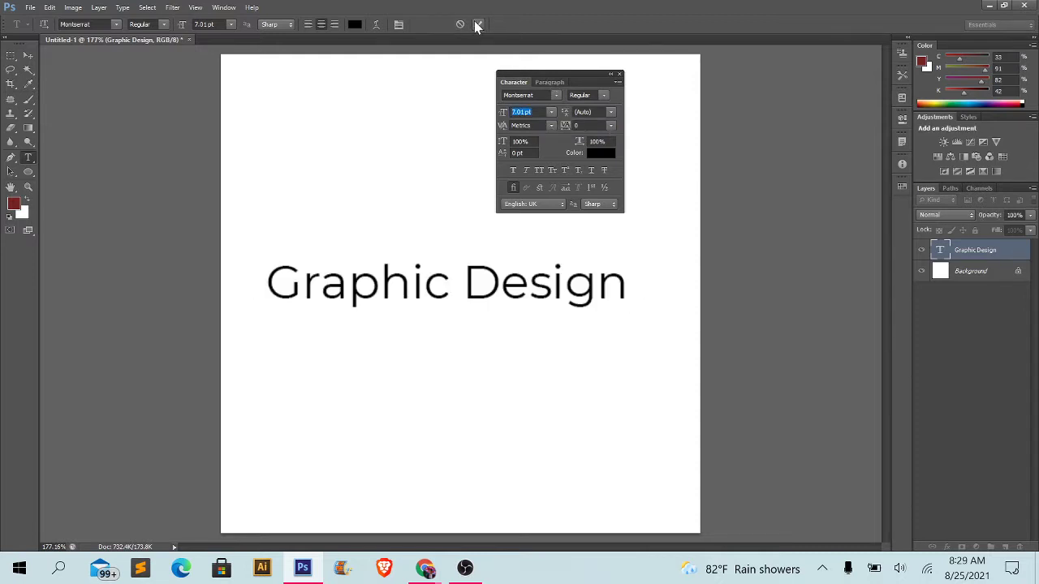
Move the Graphic Design text near the page top and dock the Character panel on the right
click(28, 56)
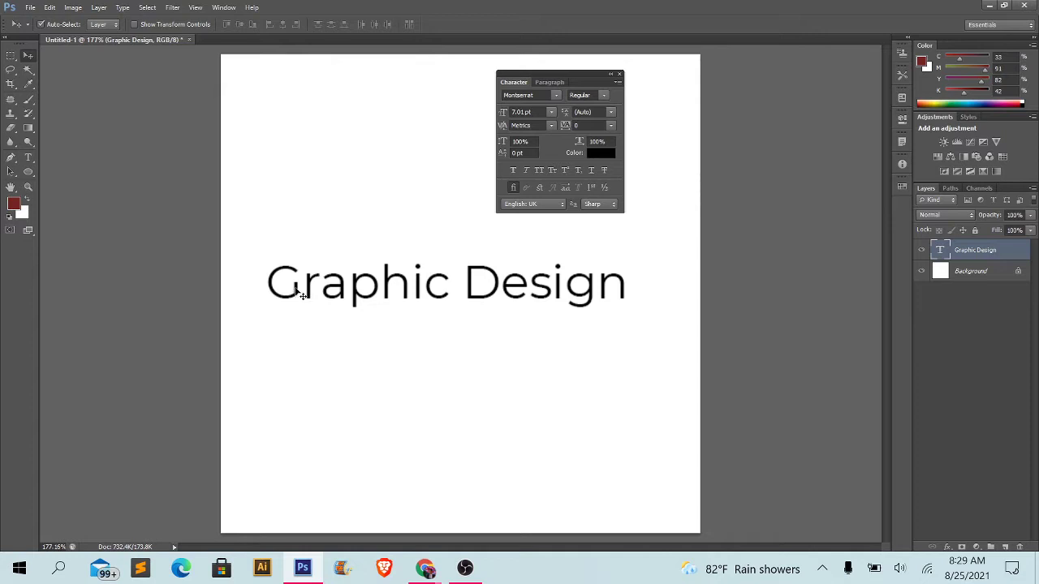
drag(300, 297, 310, 377)
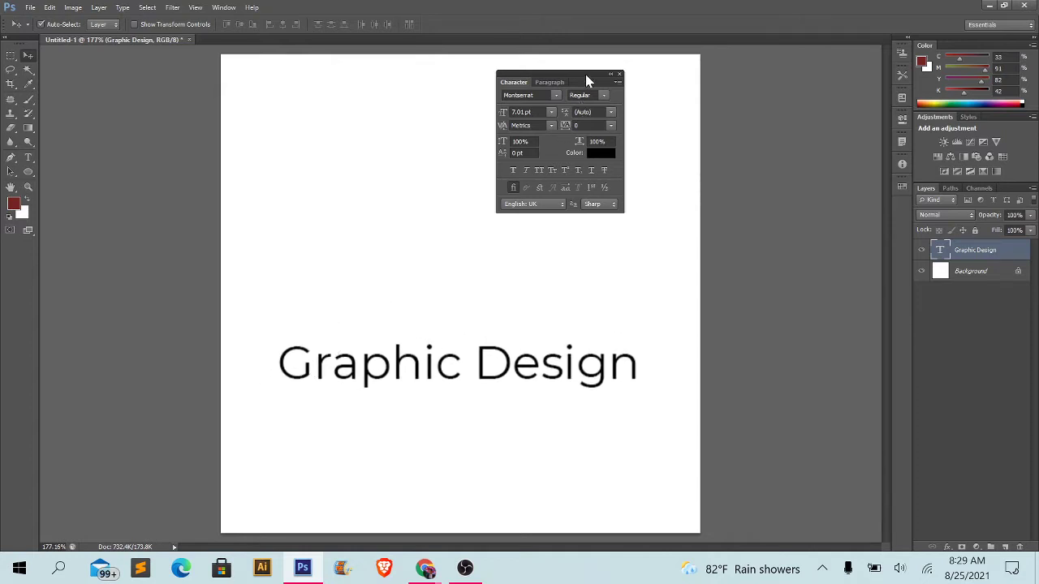
drag(547, 73, 798, 72)
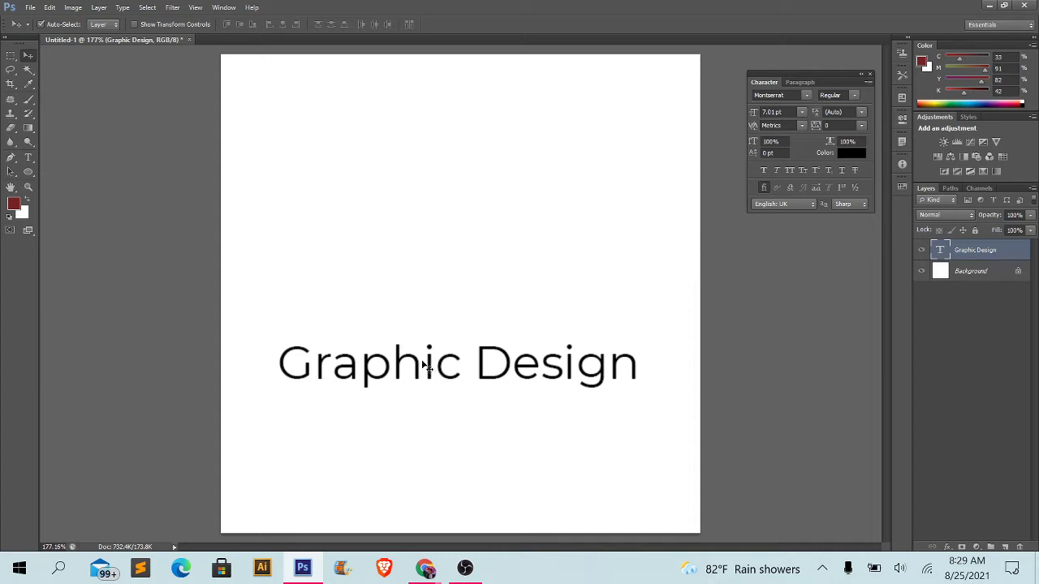
drag(420, 383, 430, 151)
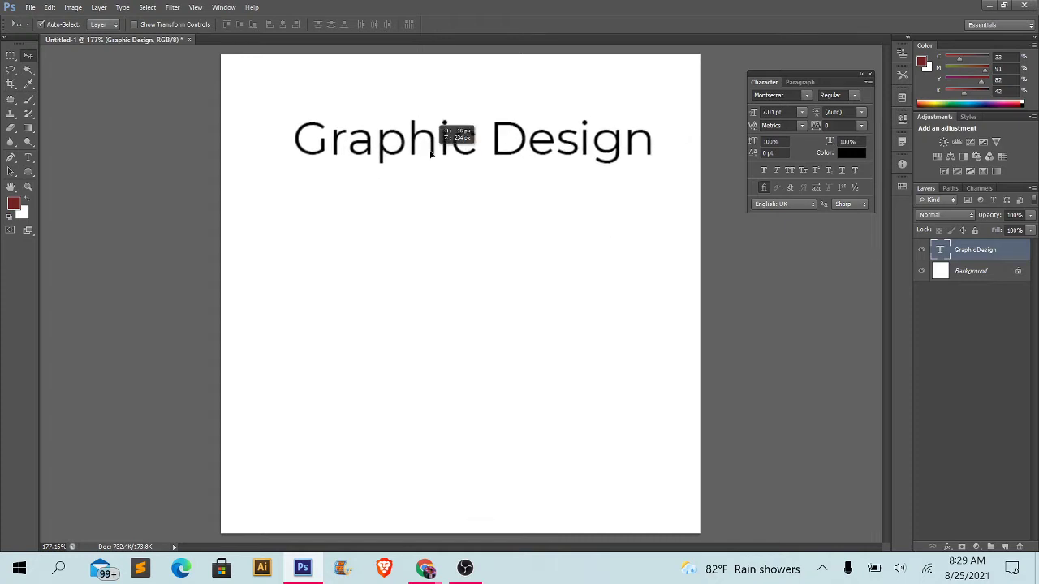
Alt-drag a copy of the Graphic Design text just below the original, then go to Chrome
drag(431, 151, 420, 150)
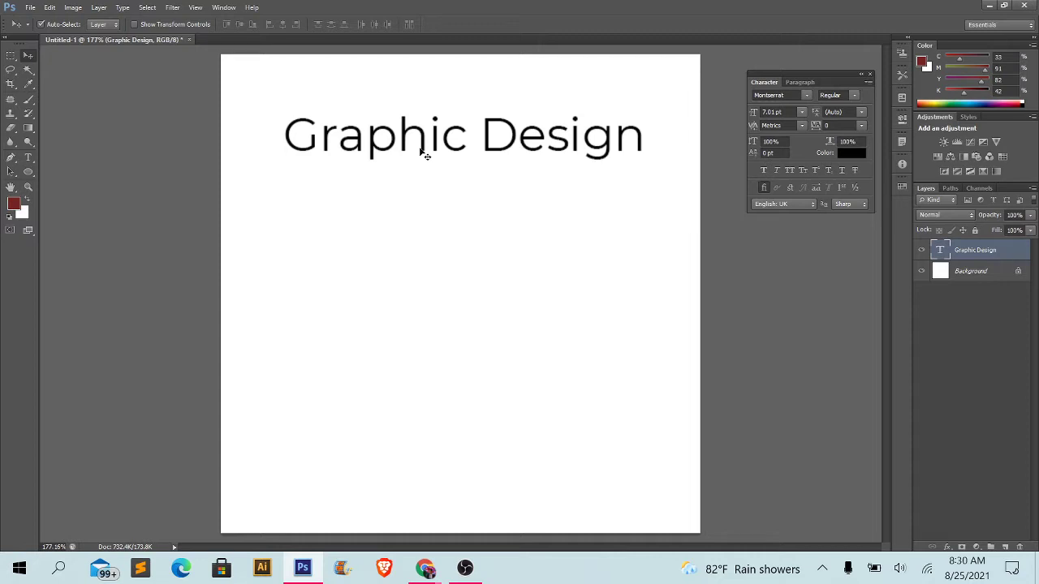
key(alt)
drag(422, 154, 422, 249)
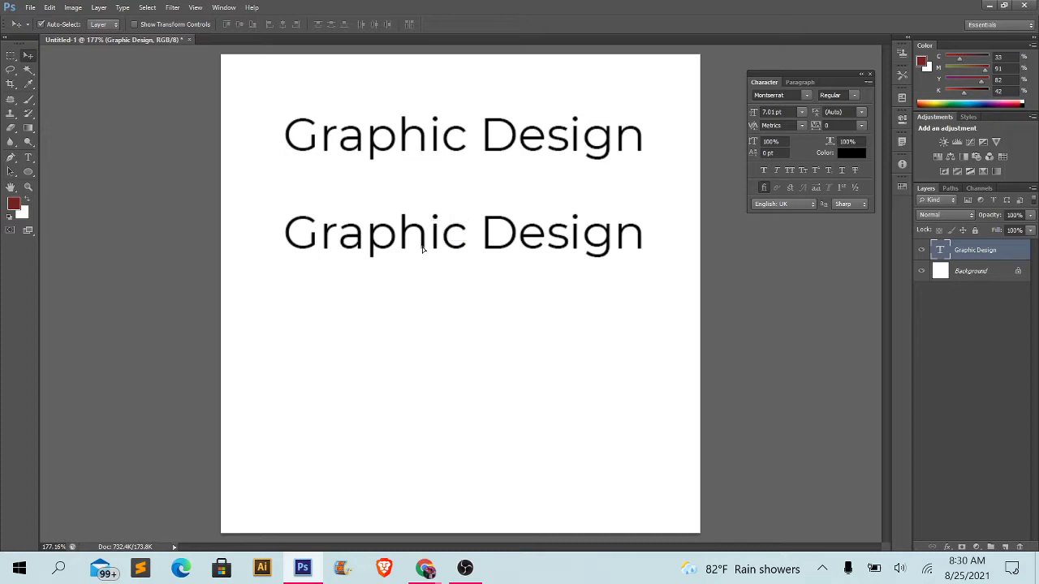
scroll(364, 232, up, 1)
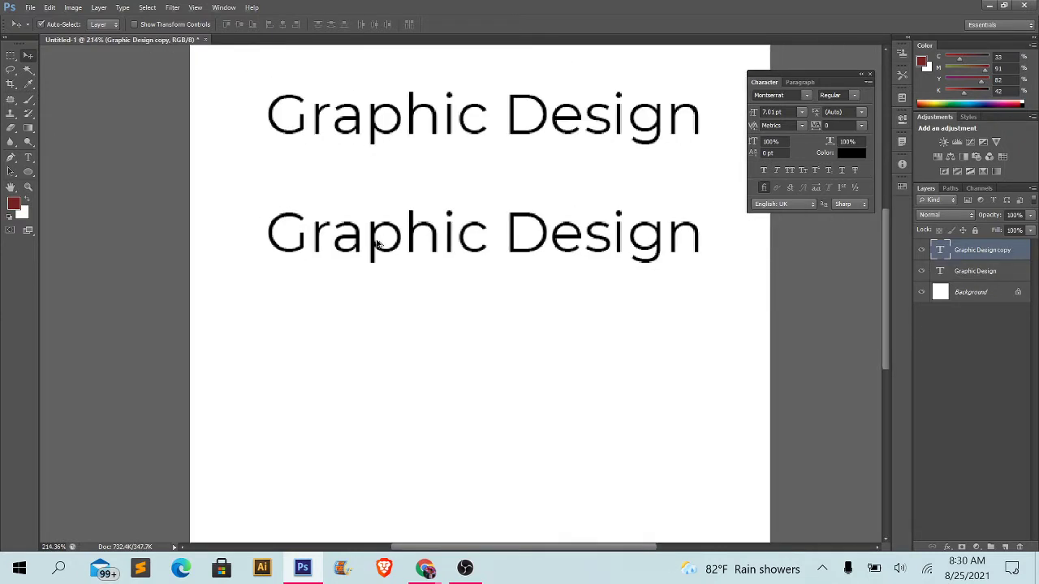
scroll(377, 244, down, 1)
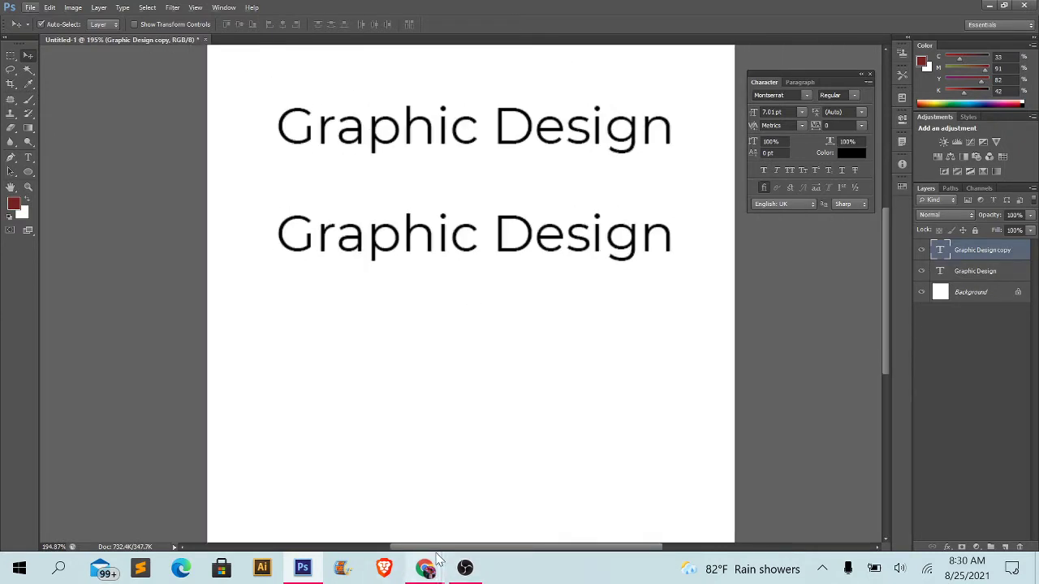
mouse_move(424, 568)
click(316, 507)
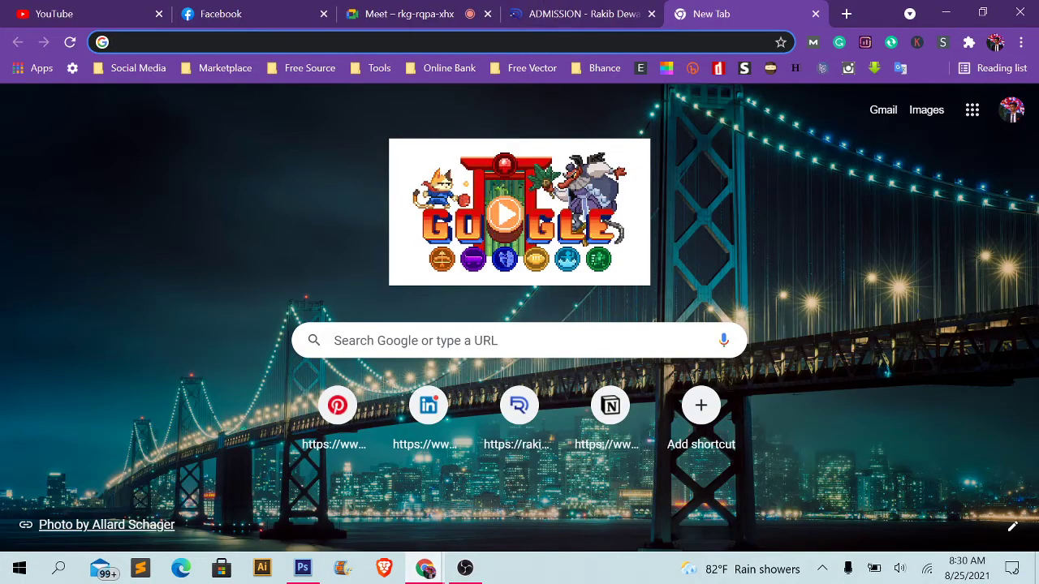
Search Google for 'lorem ipsum' and open the lipsum.com result
click(512, 43)
text(lo)
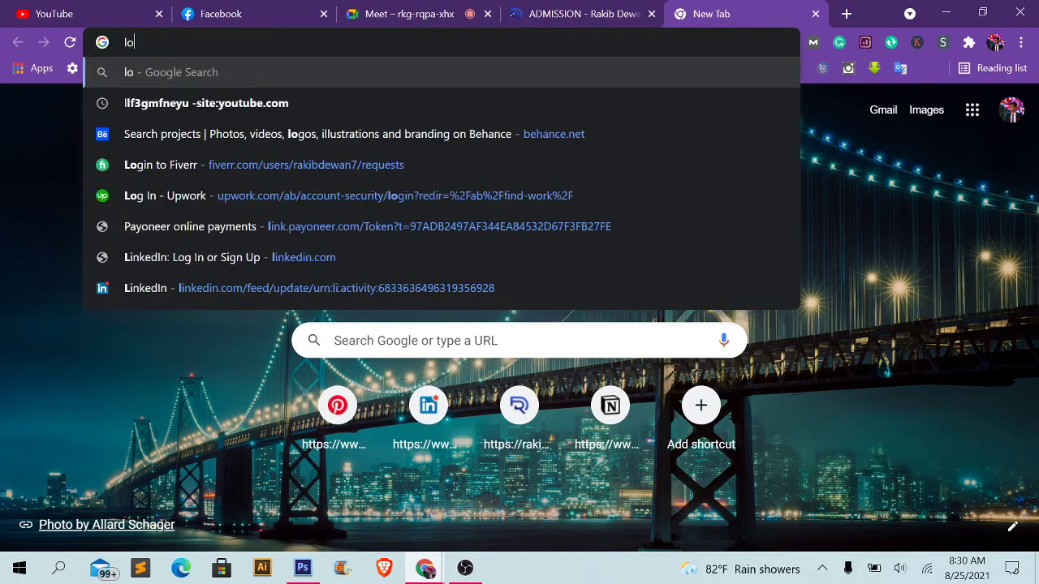
text(re)
key(Return)
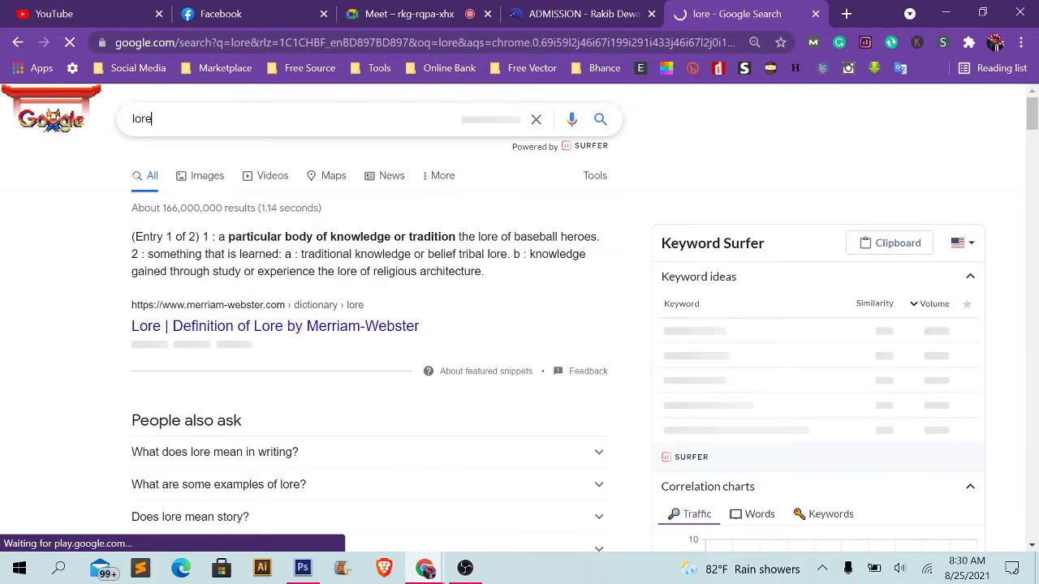
click(155, 118)
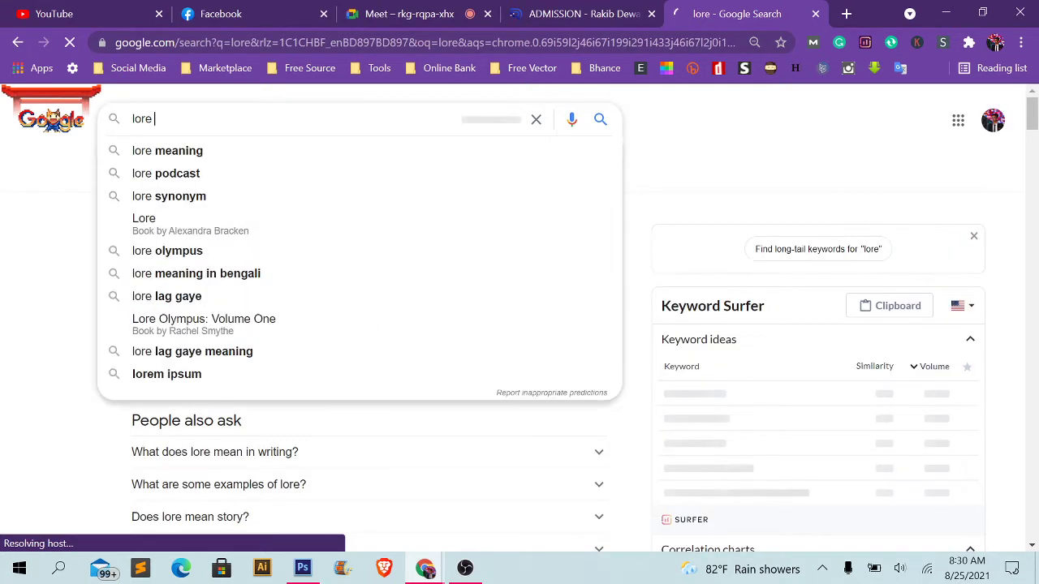
text(is)
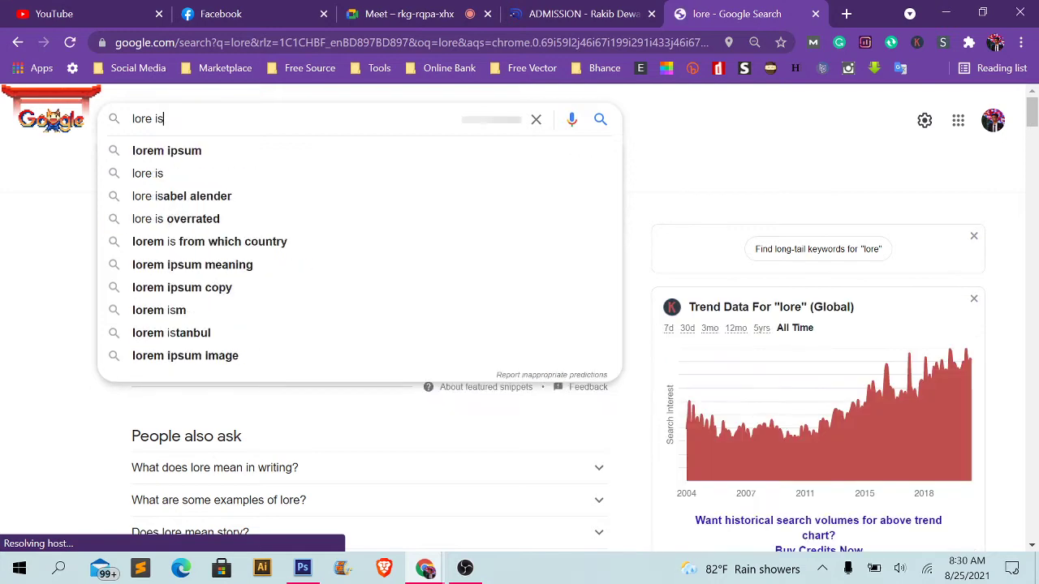
key(Down)
key(Return)
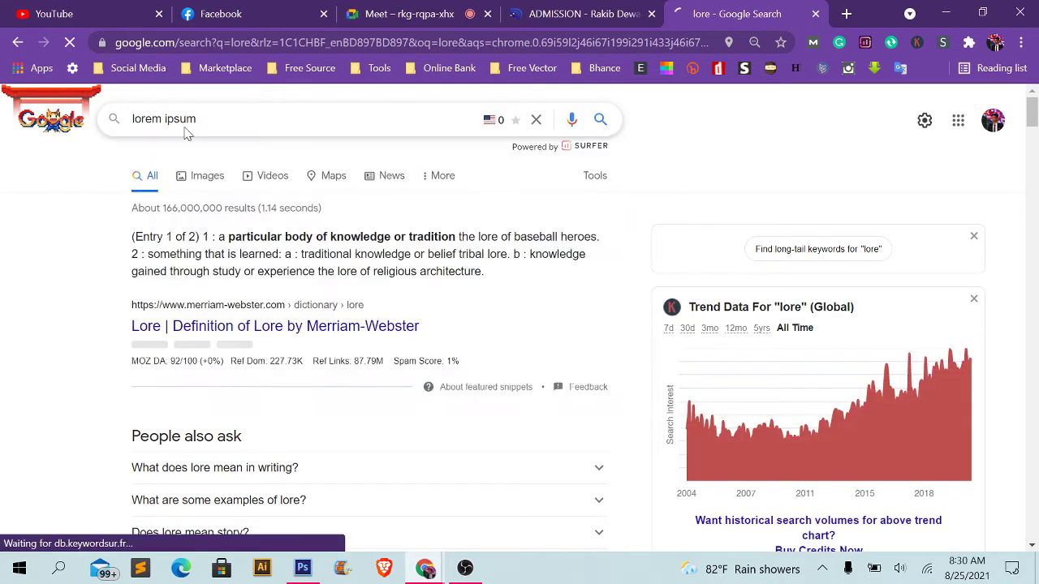
click(301, 264)
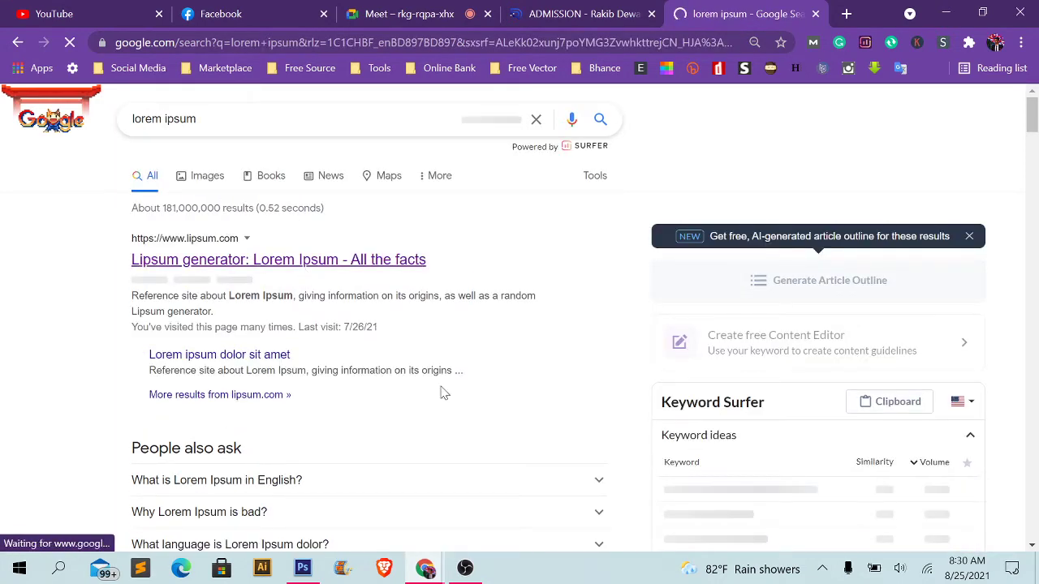
Copy the first two sentences of the 'What is Lorem Ipsum?' paragraph
scroll(668, 308, down, 2)
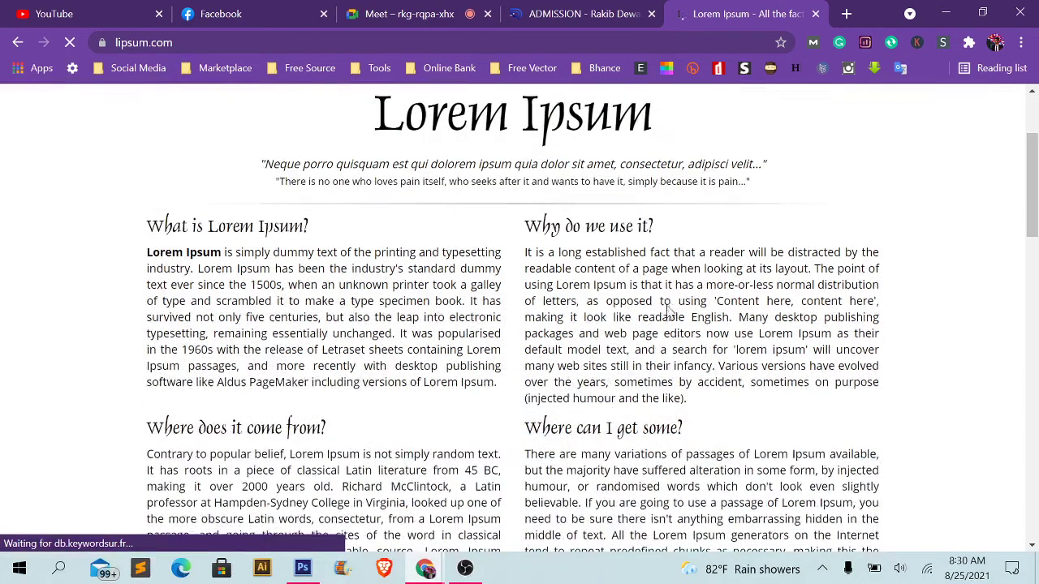
mouse_move(146, 252)
mouse_down()
mouse_move(497, 333)
mouse_move(690, 399)
mouse_up()
scroll(690, 400, down, 2)
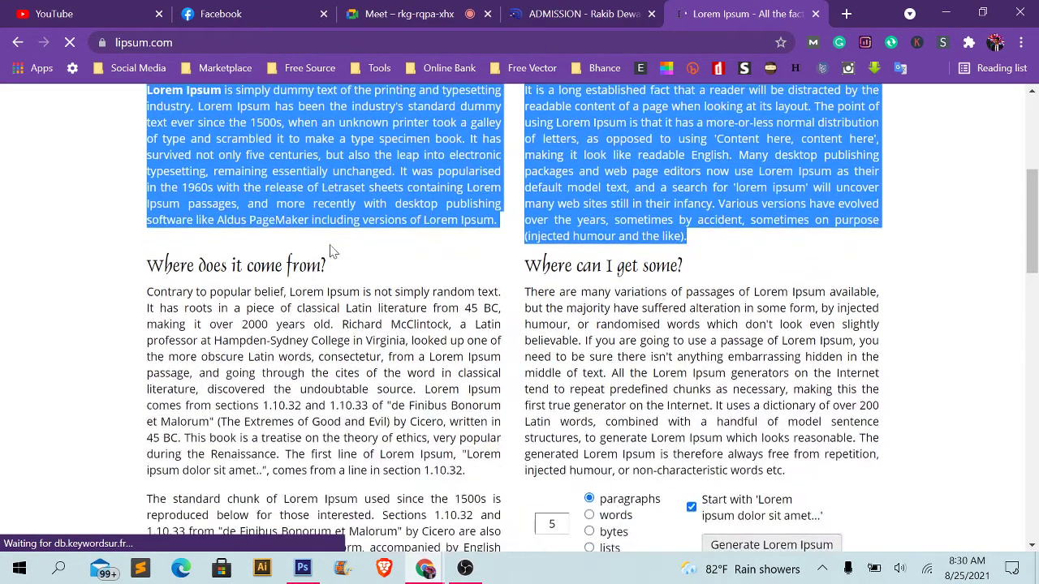
click(334, 252)
scroll(519, 325, up, 3)
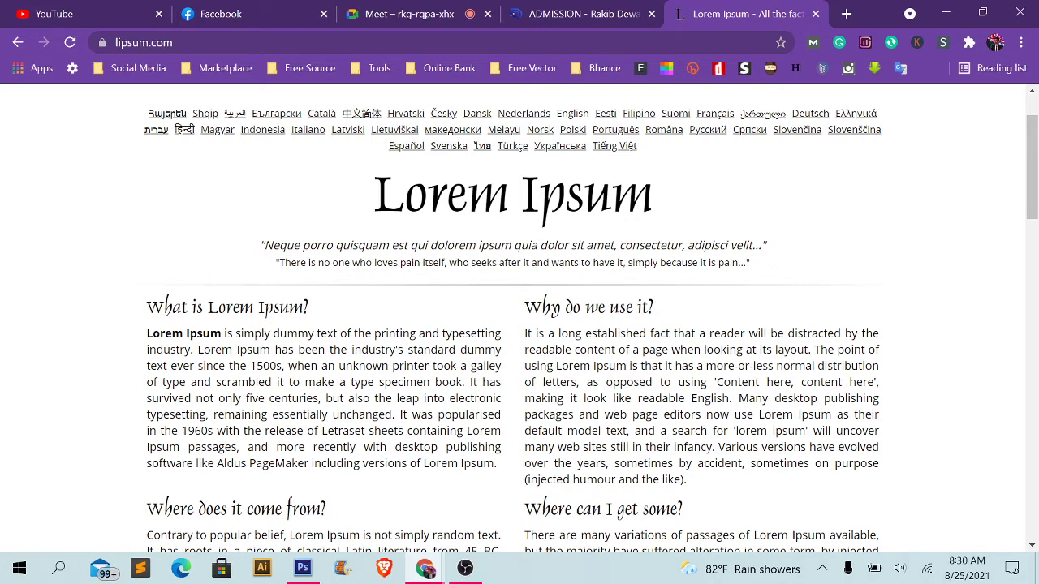
drag(147, 334, 469, 382)
right_click(412, 362)
click(430, 372)
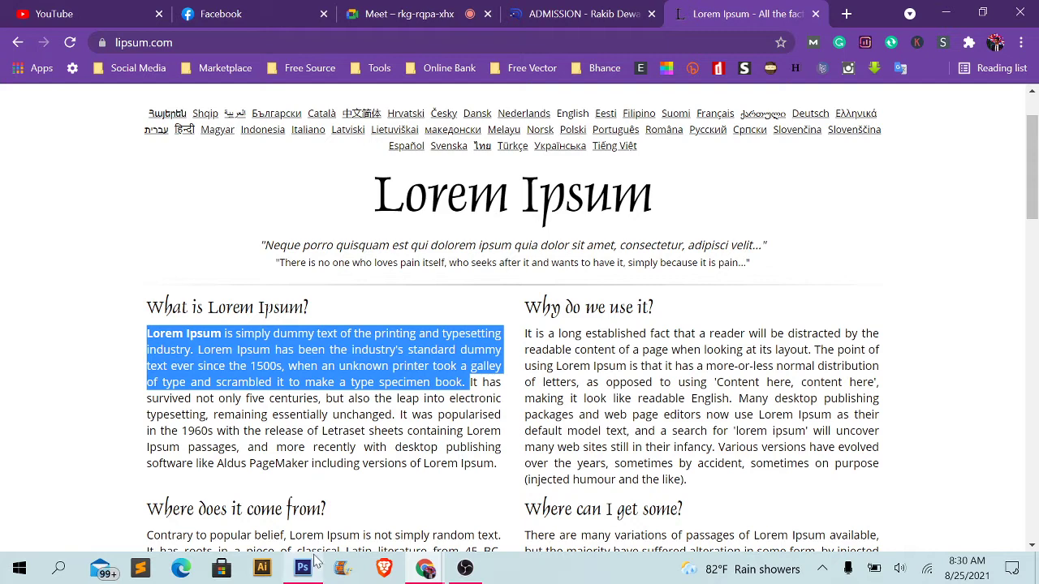
Back in Photoshop, commit the second Graphic Design line and return to the Move tool
click(314, 513)
key(t)
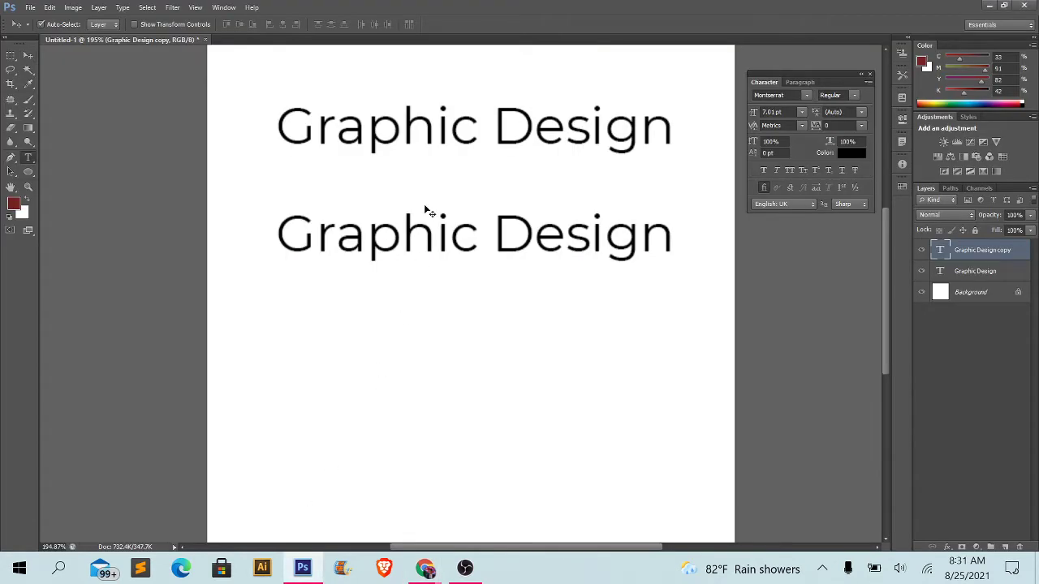
click(422, 230)
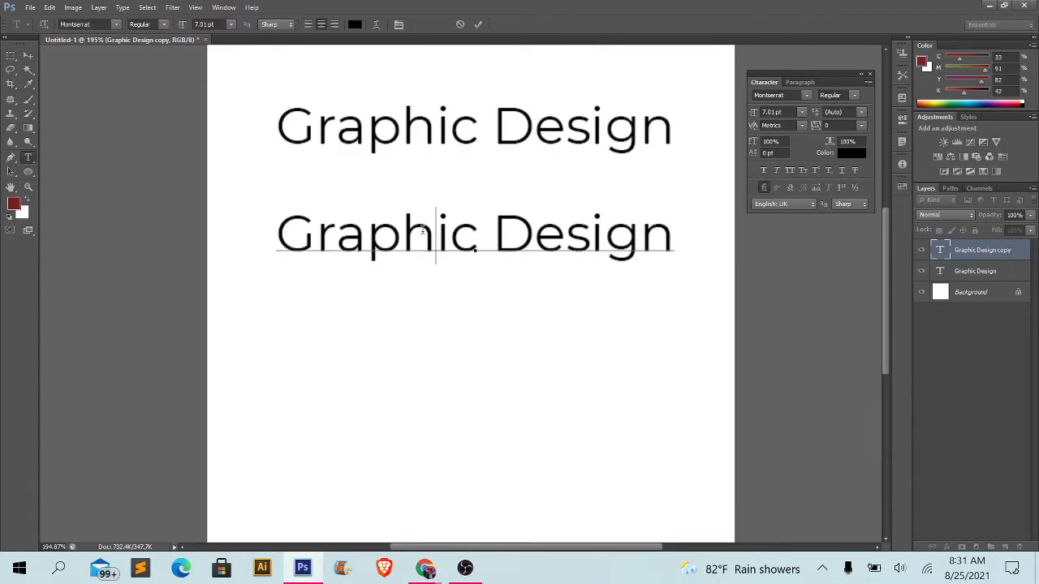
key(ctrl)
click(478, 24)
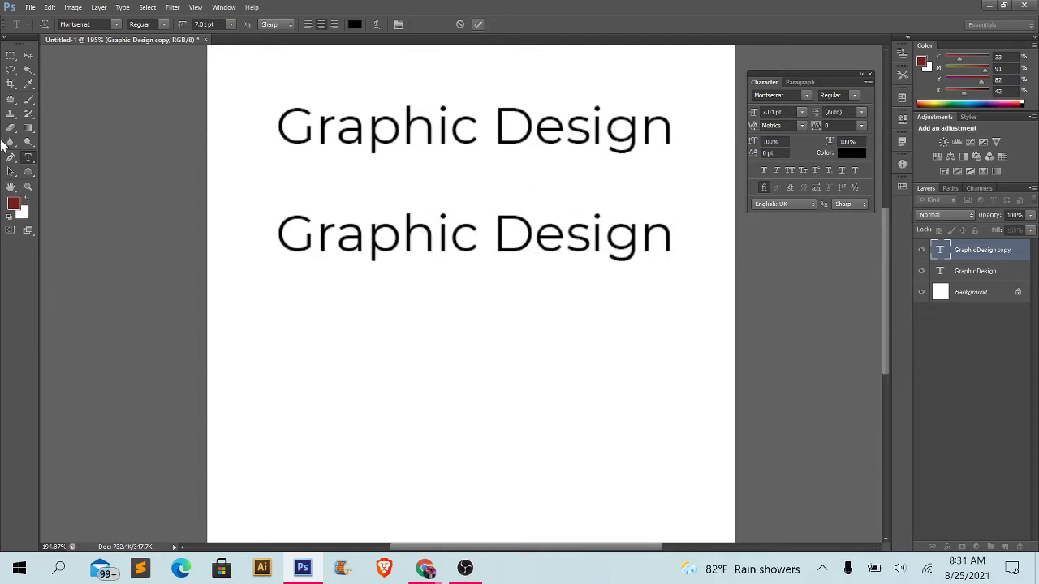
click(27, 55)
scroll(333, 207, down, 2)
key(alt)
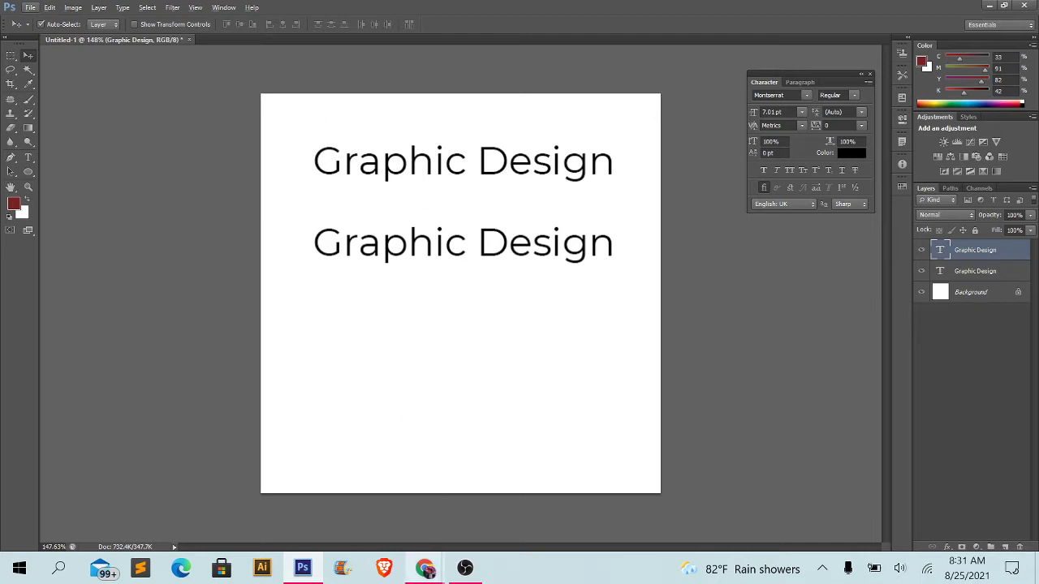
mouse_move(424, 568)
click(336, 487)
Copy the lipsum.com web address from the address bar
click(562, 22)
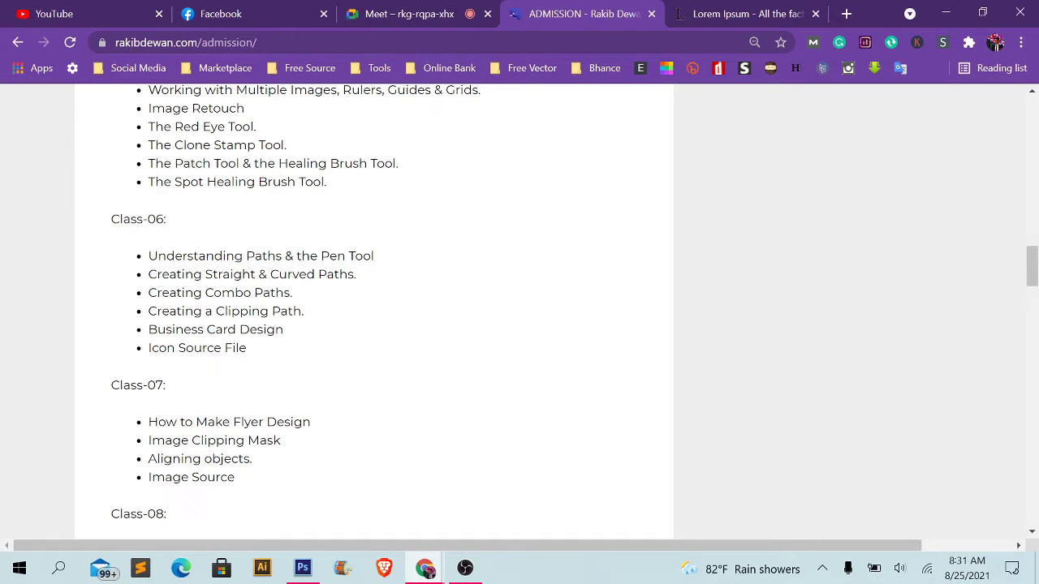
click(686, 9)
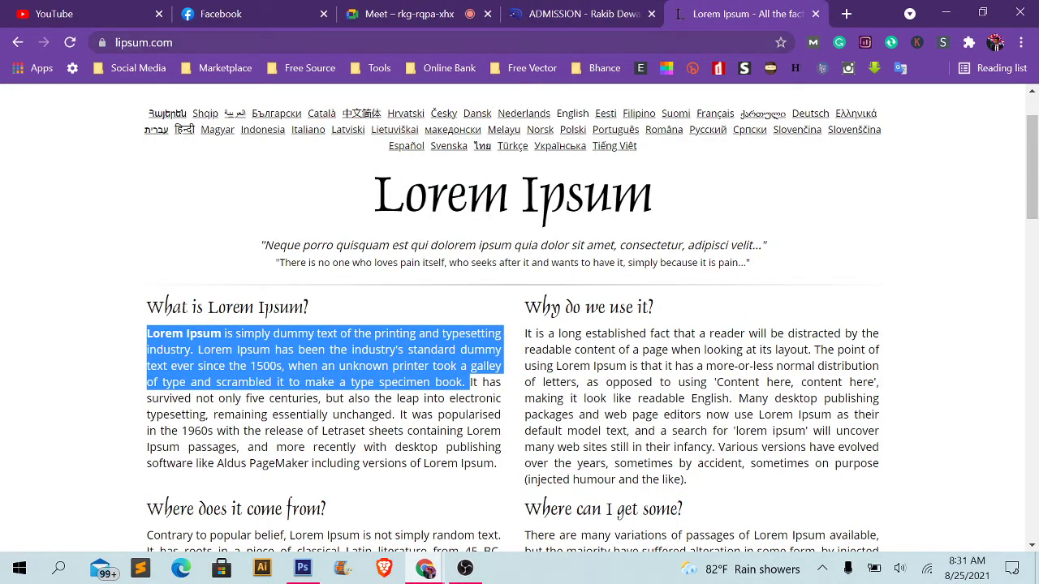
click(146, 42)
right_click(147, 46)
click(190, 167)
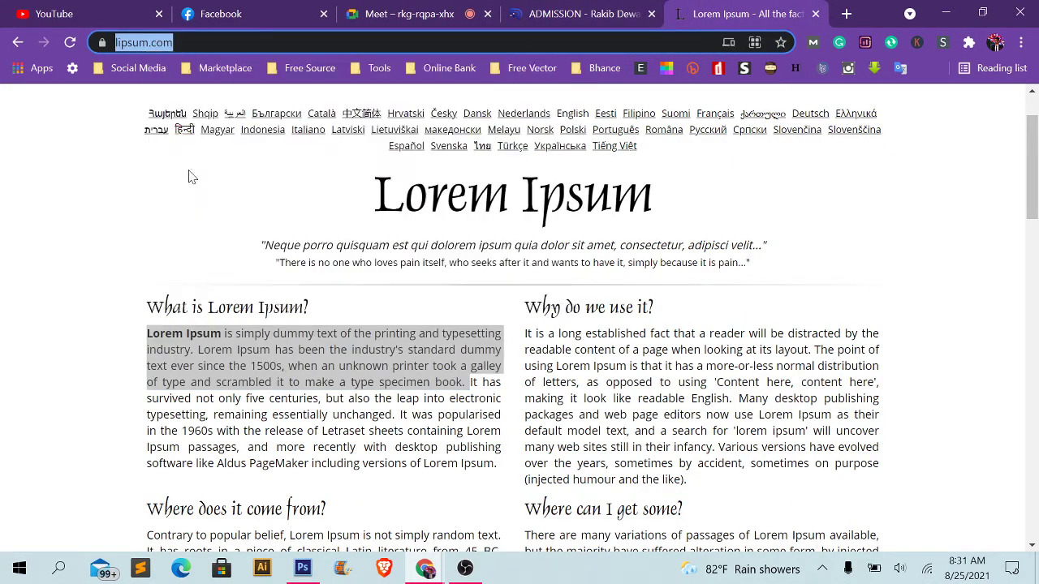
Paste and send the lipsum.com link to a first contact in Facebook Messenger
click(235, 11)
click(992, 428)
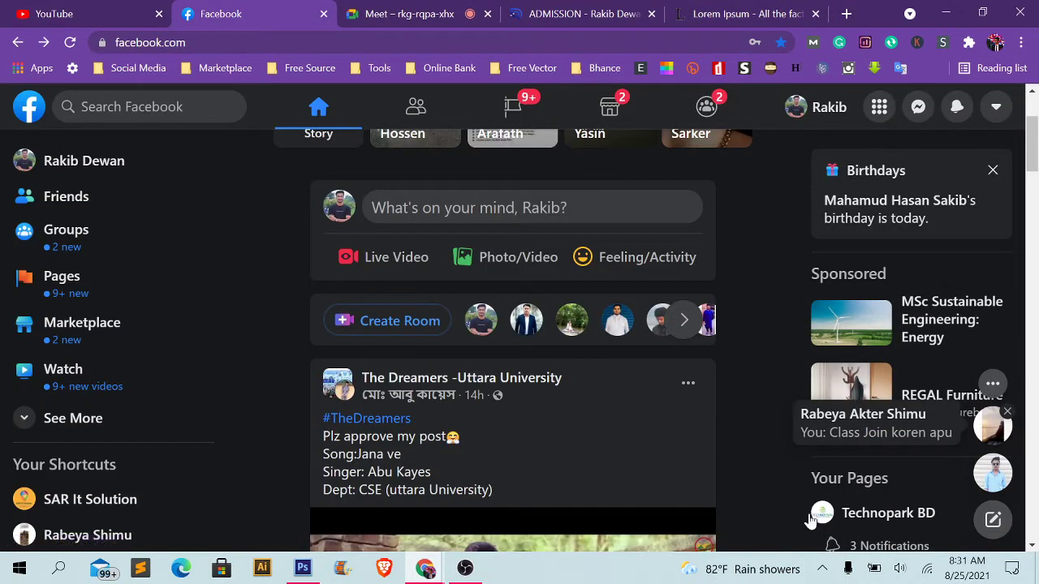
click(808, 540)
key(ctrl+v)
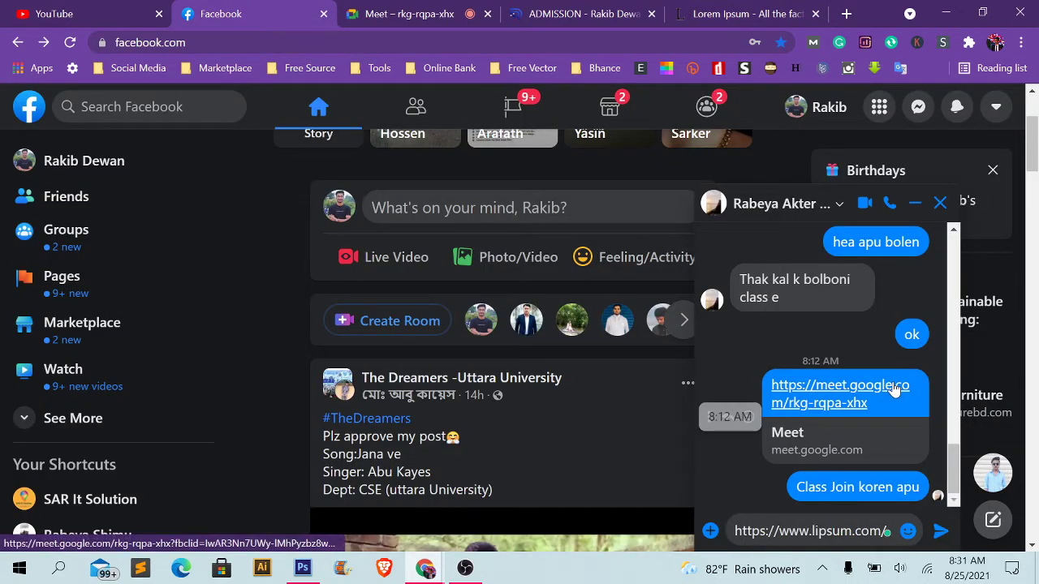
key(Return)
click(915, 203)
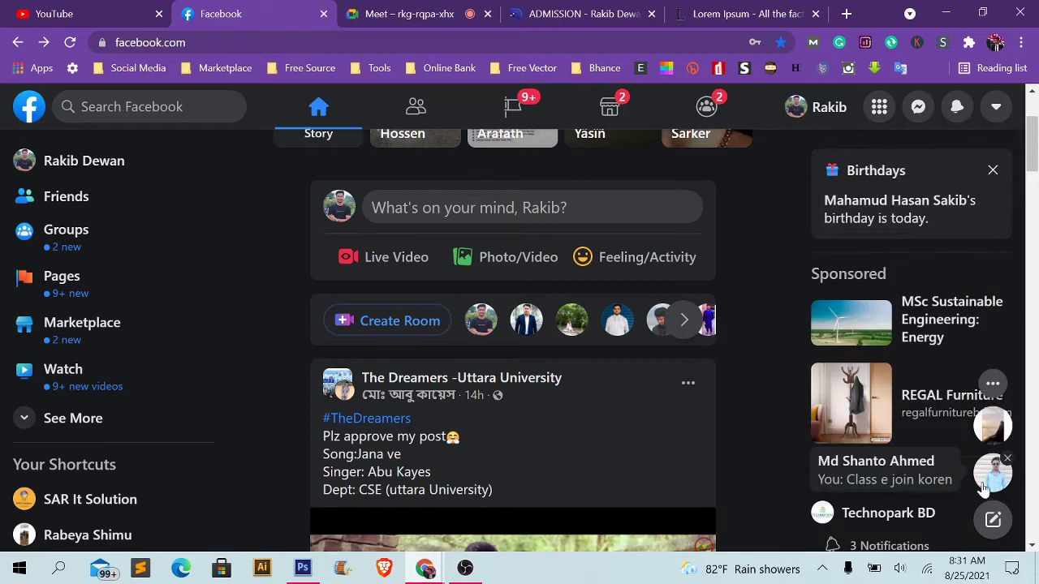
Send the same link to a second Messenger contact and return to Photoshop
click(989, 483)
key(ctrl+v)
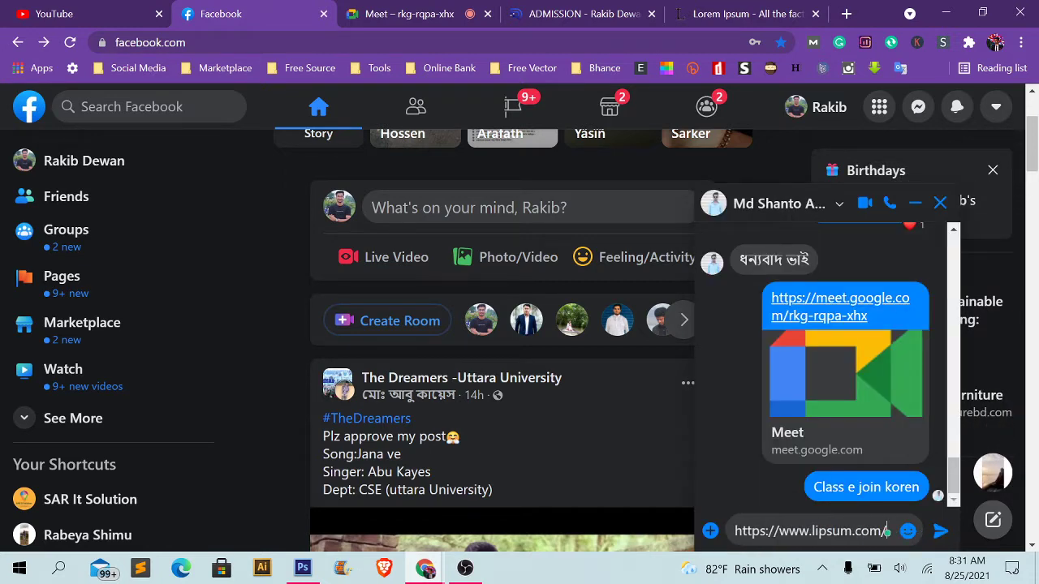
key(Return)
click(915, 203)
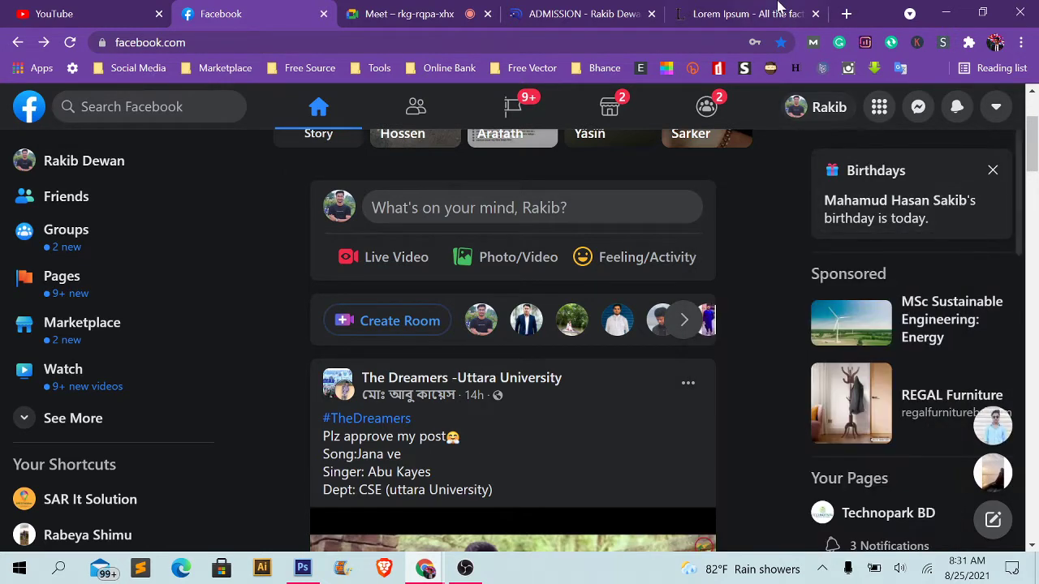
click(742, 14)
click(365, 297)
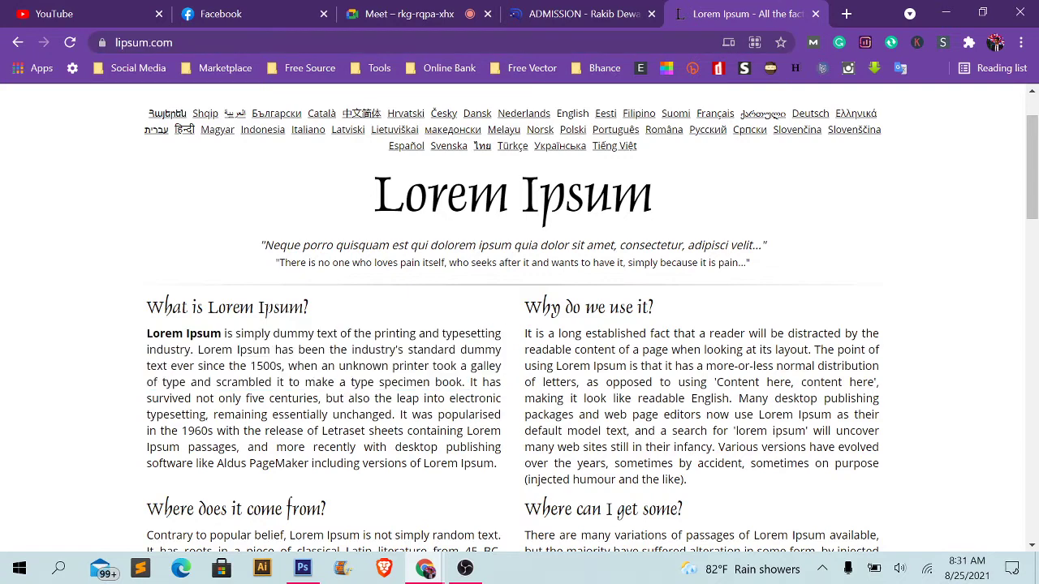
click(303, 568)
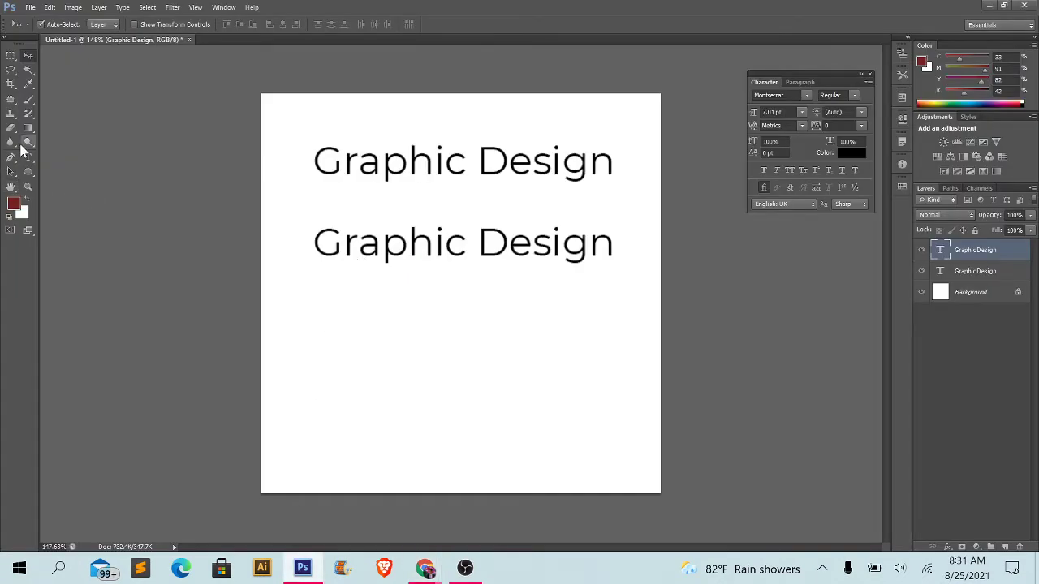
click(29, 158)
scroll(331, 328, up, 2)
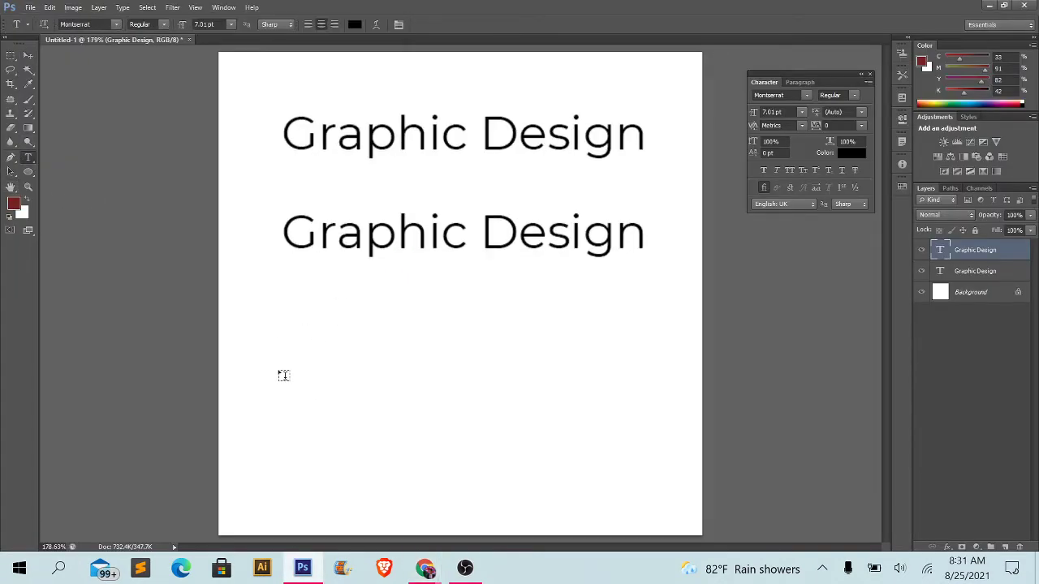
mouse_move(282, 329)
mouse_down()
mouse_move(379, 380)
mouse_move(594, 449)
mouse_up()
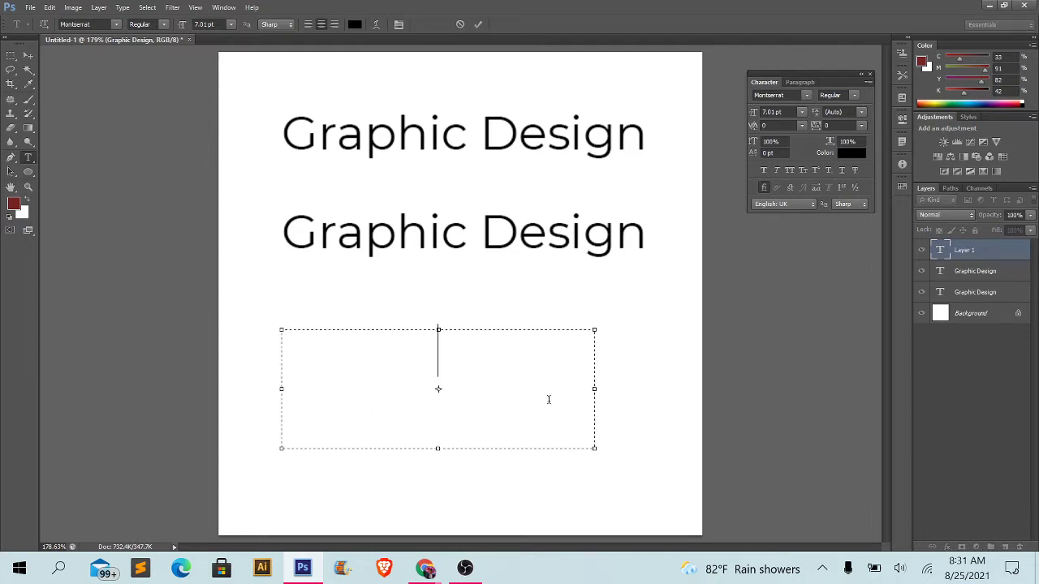
click(459, 24)
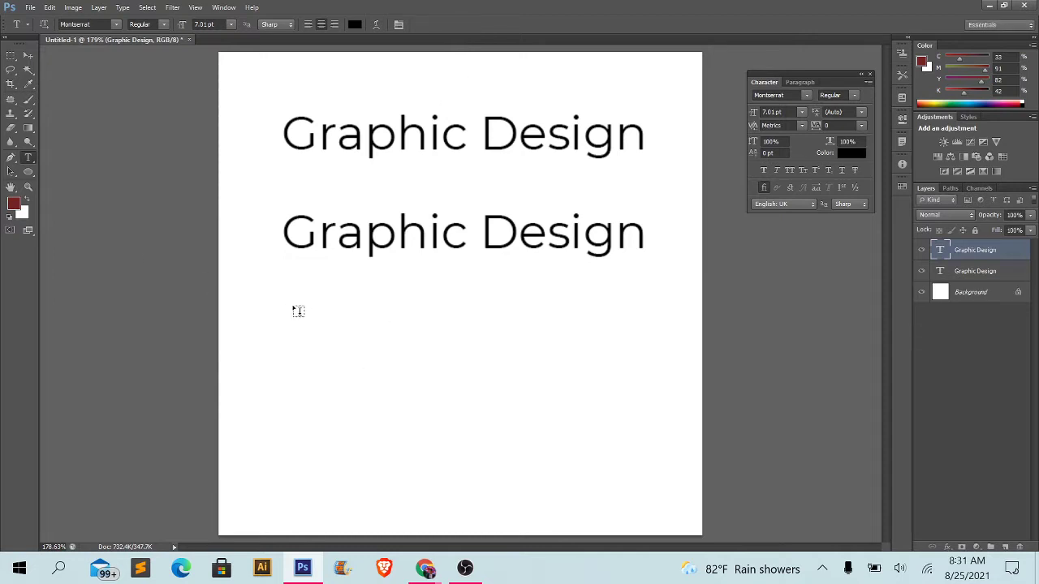
mouse_move(273, 318)
mouse_down()
mouse_move(397, 391)
mouse_move(447, 370)
mouse_move(405, 384)
mouse_move(541, 443)
mouse_move(505, 429)
mouse_move(568, 475)
mouse_move(468, 471)
mouse_move(467, 499)
mouse_move(463, 473)
mouse_move(506, 476)
mouse_move(501, 468)
mouse_move(273, 317)
mouse_up()
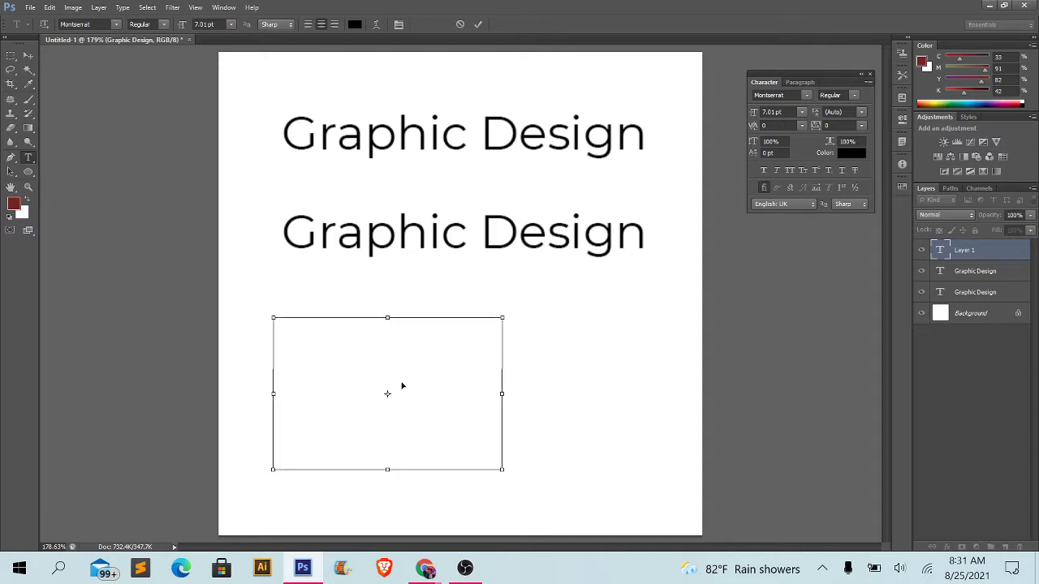
key(ctrl+v)
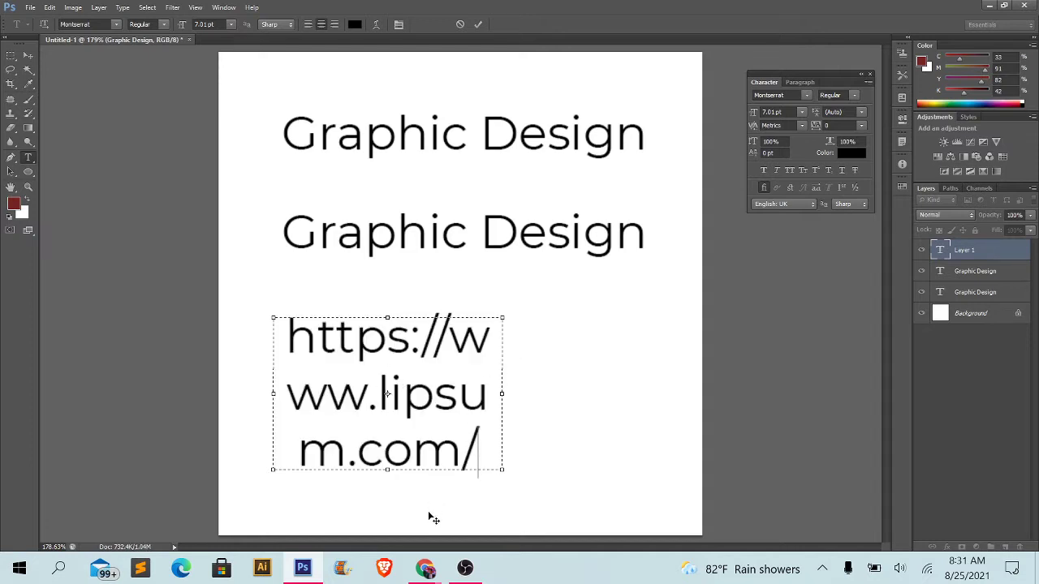
click(406, 447)
mouse_move(425, 568)
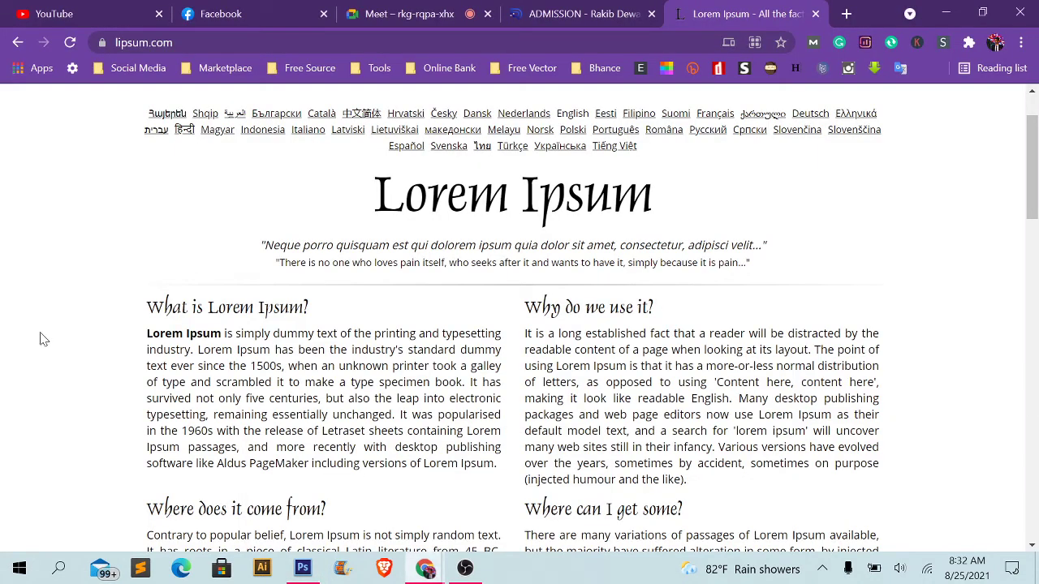
Copy the first lipsum.com paragraph, ending at 'specimen book', and return to Photoshop
drag(146, 332, 462, 383)
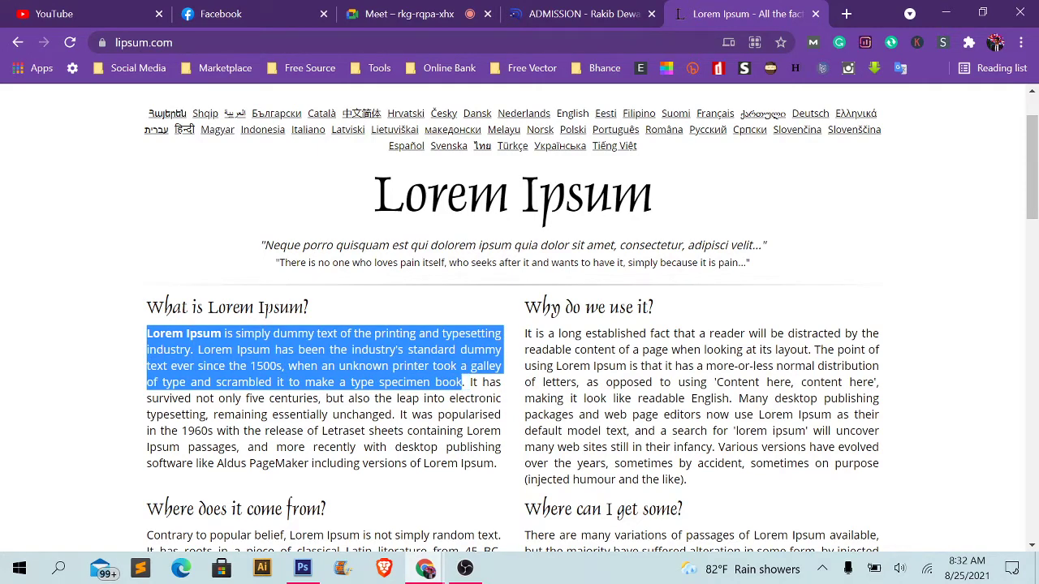
right_click(431, 357)
click(464, 367)
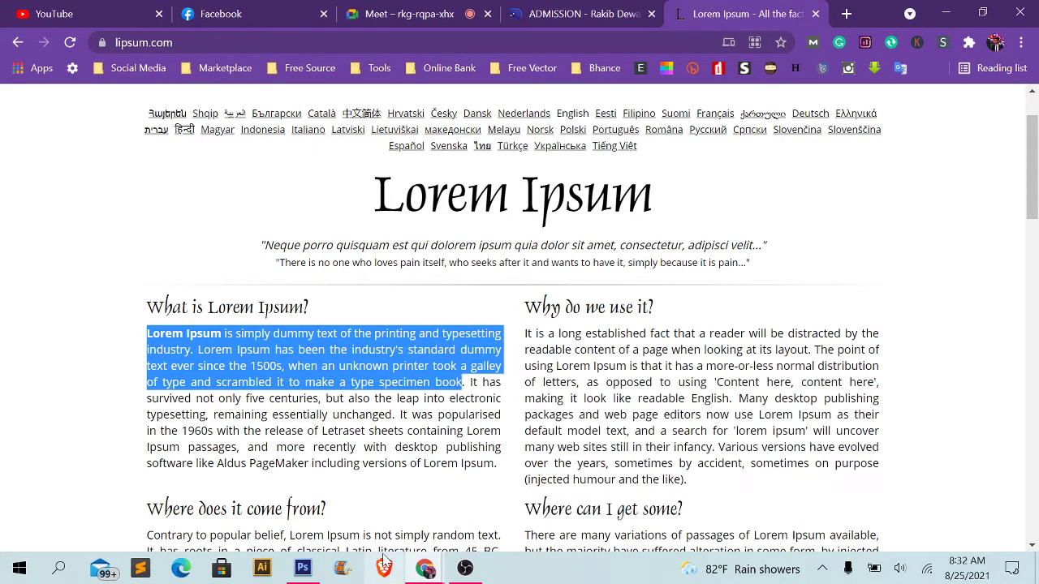
click(300, 566)
Replace the lipsum.com address in the text box with the copied Lorem Ipsum paragraph
key(ctrl+a)
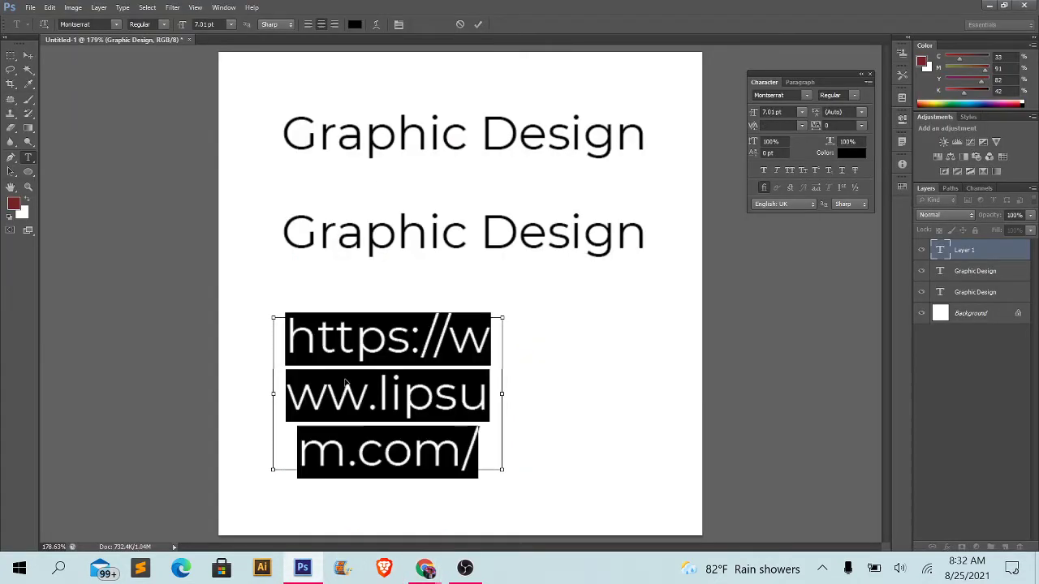
key(ctrl+v)
key(ctrl)
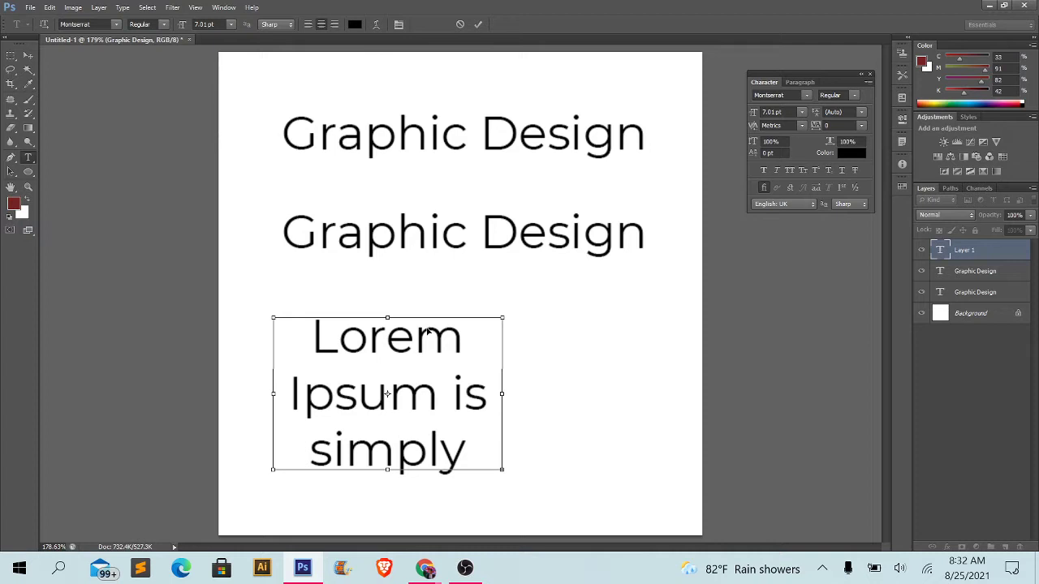
key(ctrl+a)
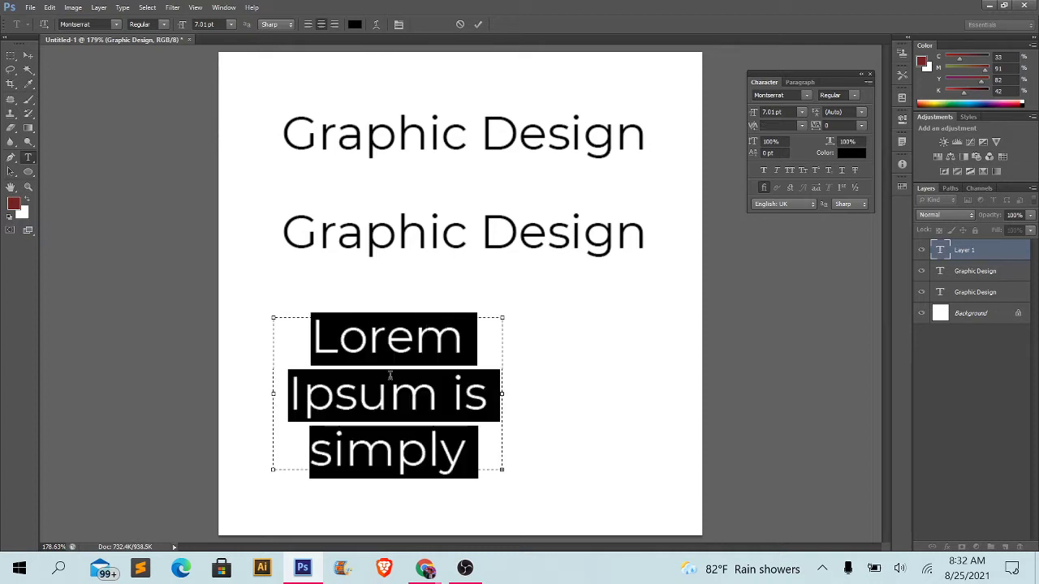
Set the paragraph text to 2.01 pt, commit it, then reselect all of it
click(780, 112)
key(Down)
key(Down)
key(Down)
key(Down)
key(Down)
key(Down)
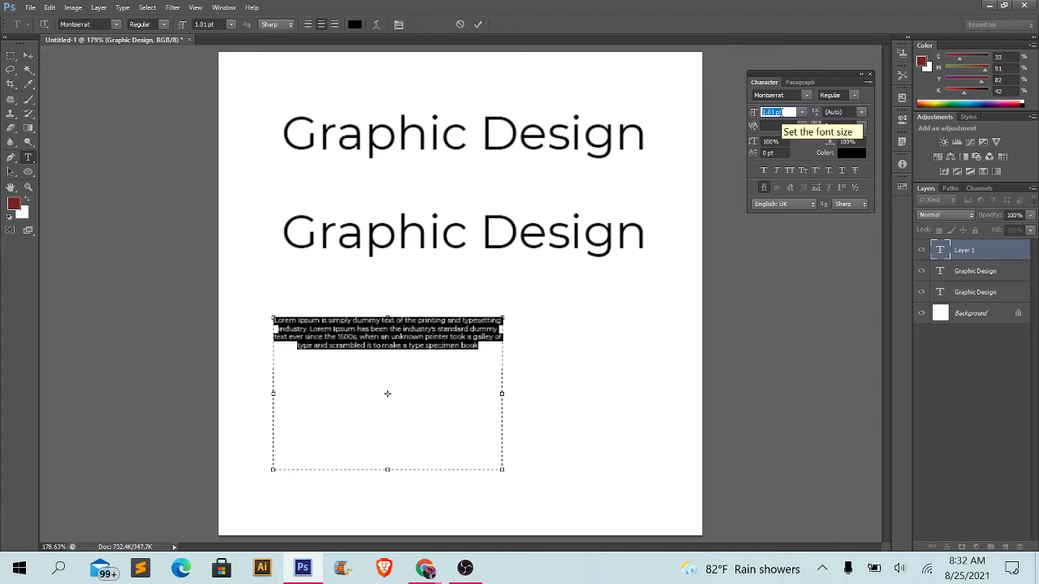
key(Up)
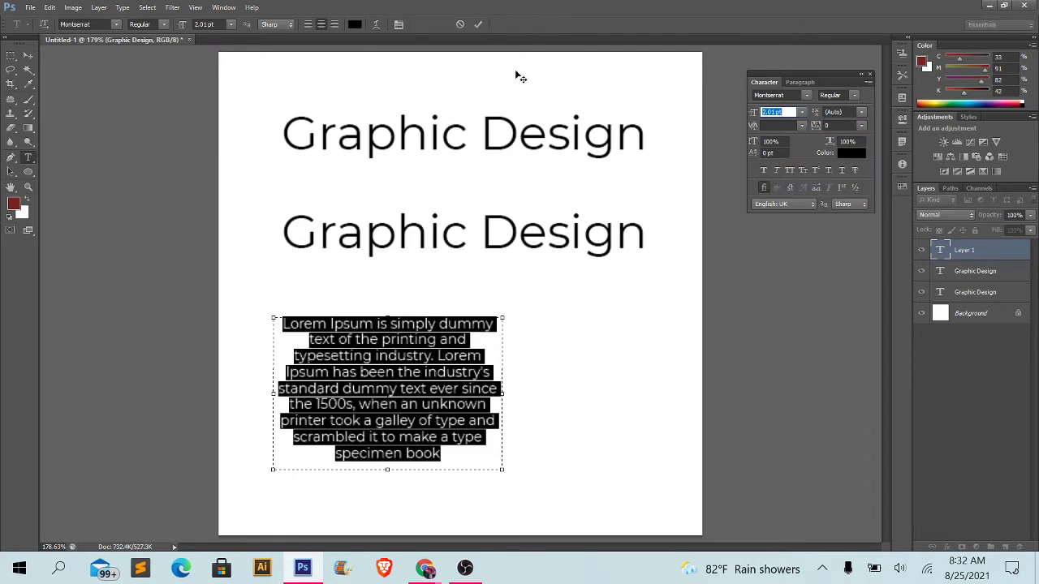
click(478, 25)
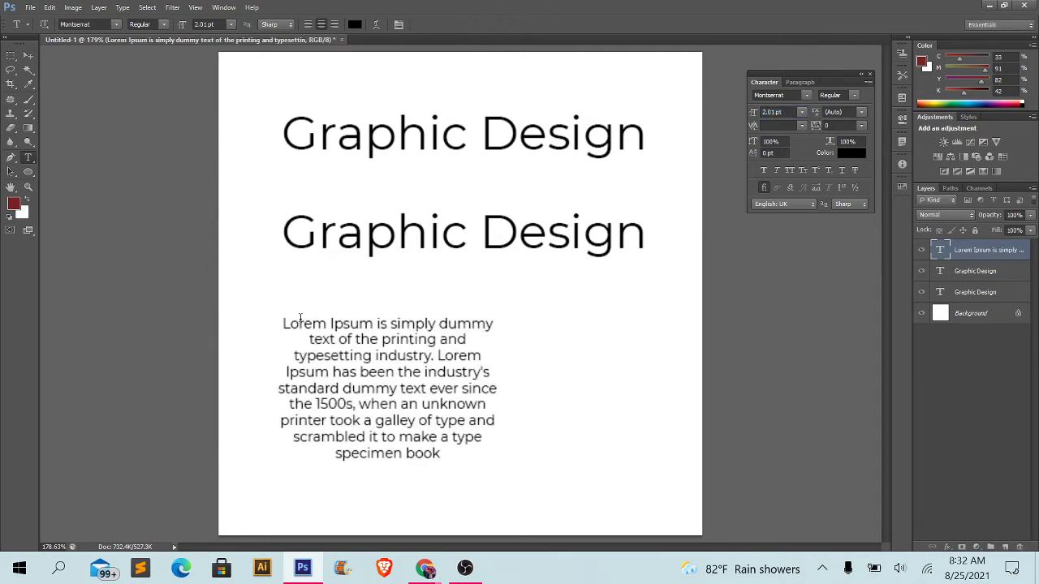
click(27, 55)
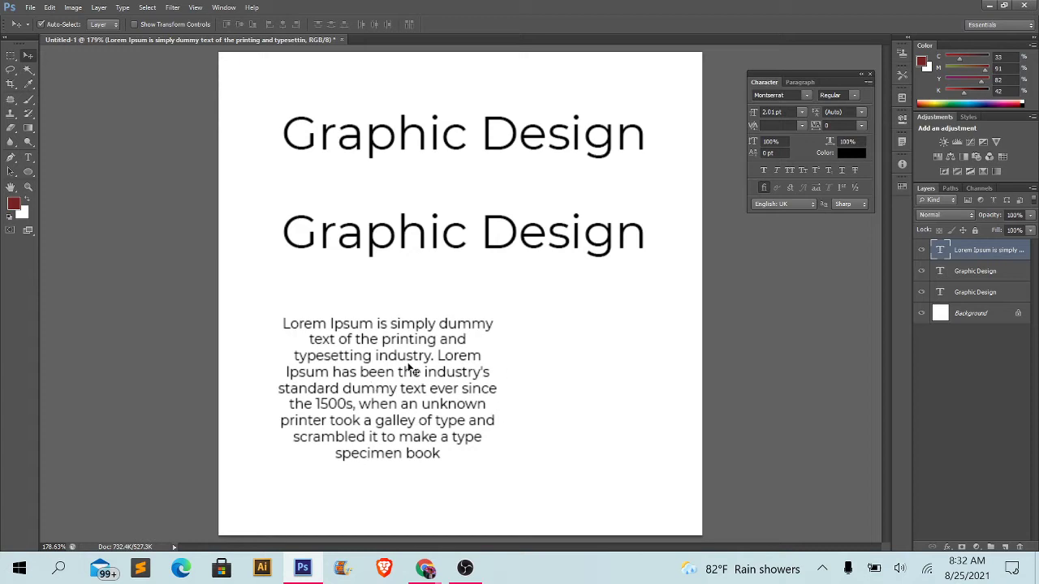
key(t)
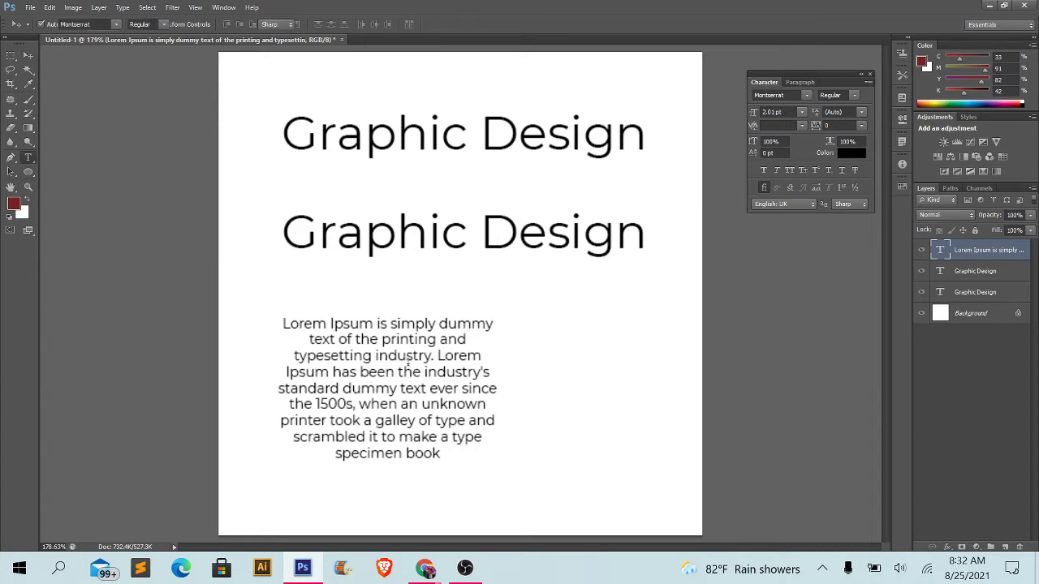
click(388, 393)
key(ctrl+a)
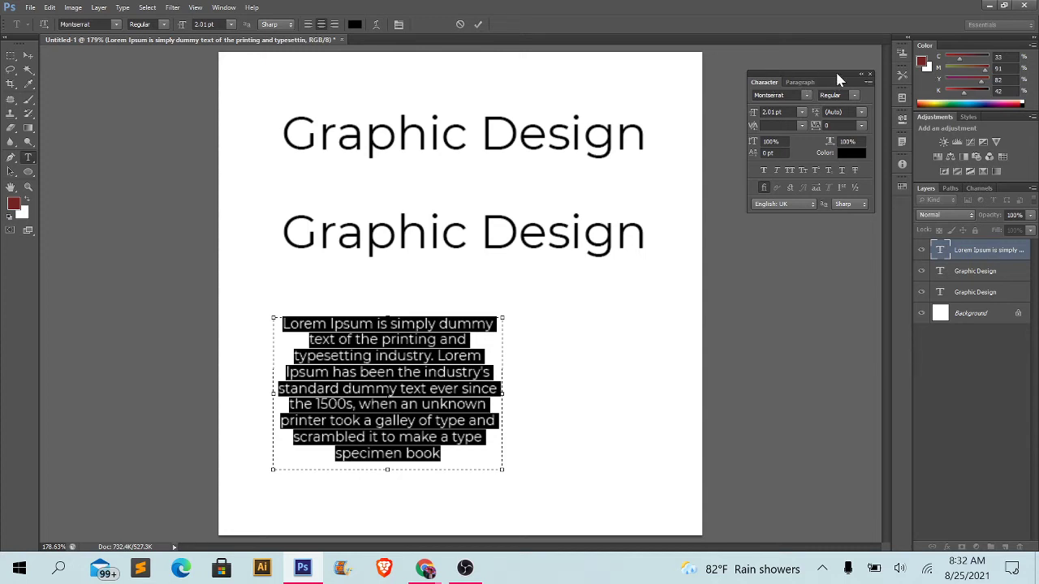
Float the type panel and try left, centre and right alignment on the paragraph
drag(835, 71, 610, 335)
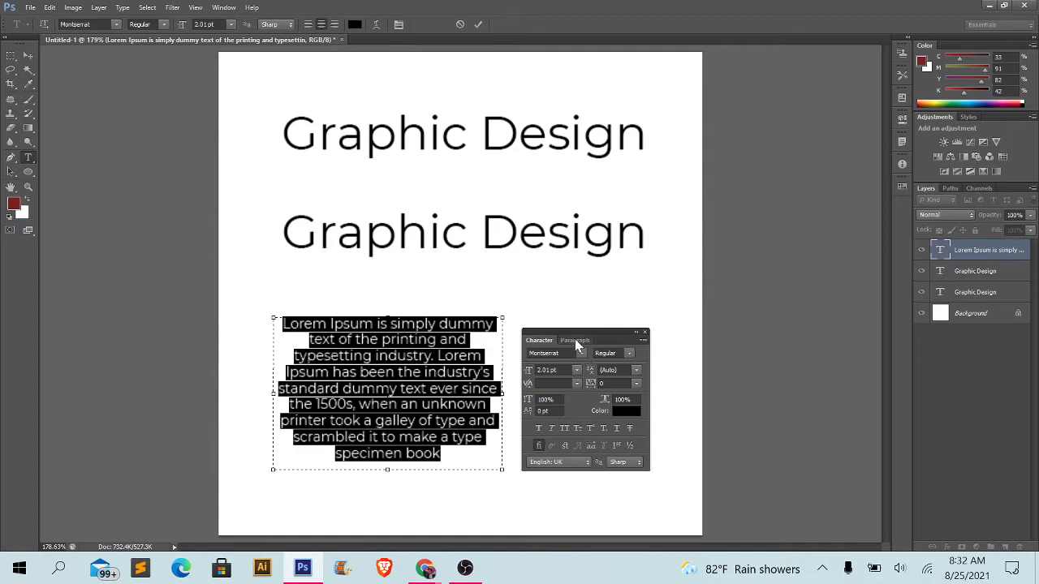
click(575, 341)
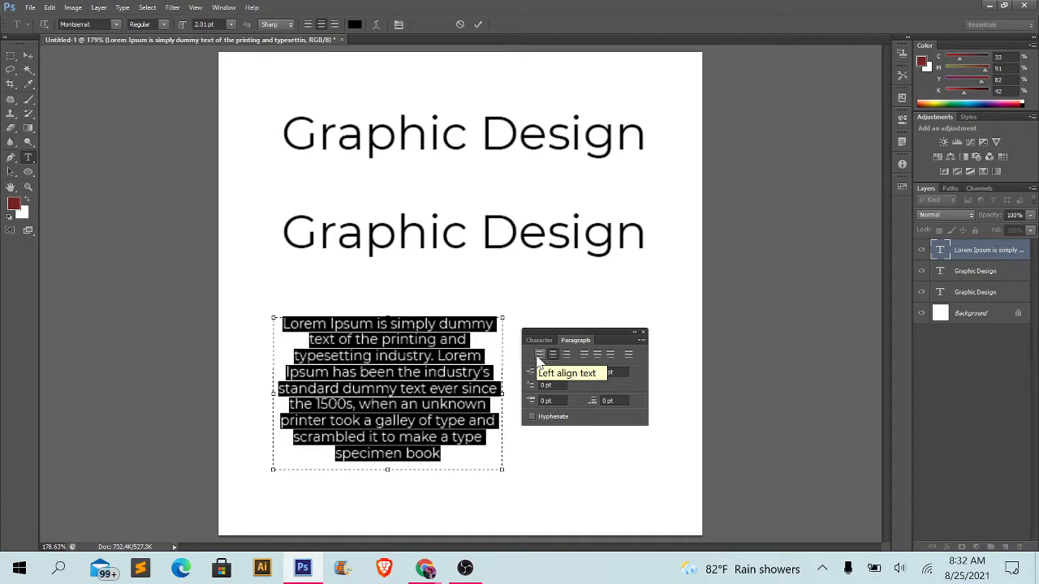
click(539, 356)
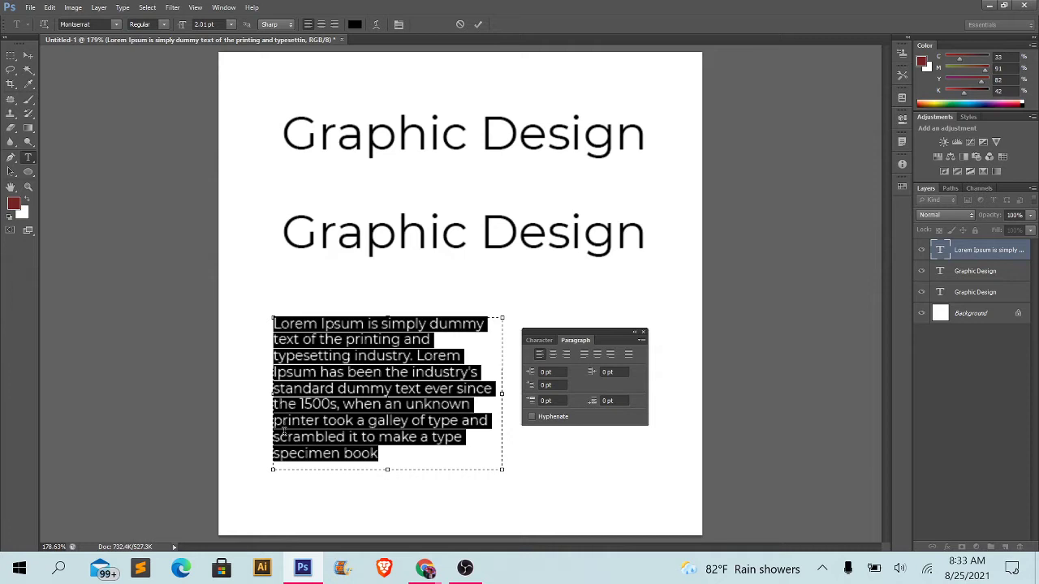
click(555, 356)
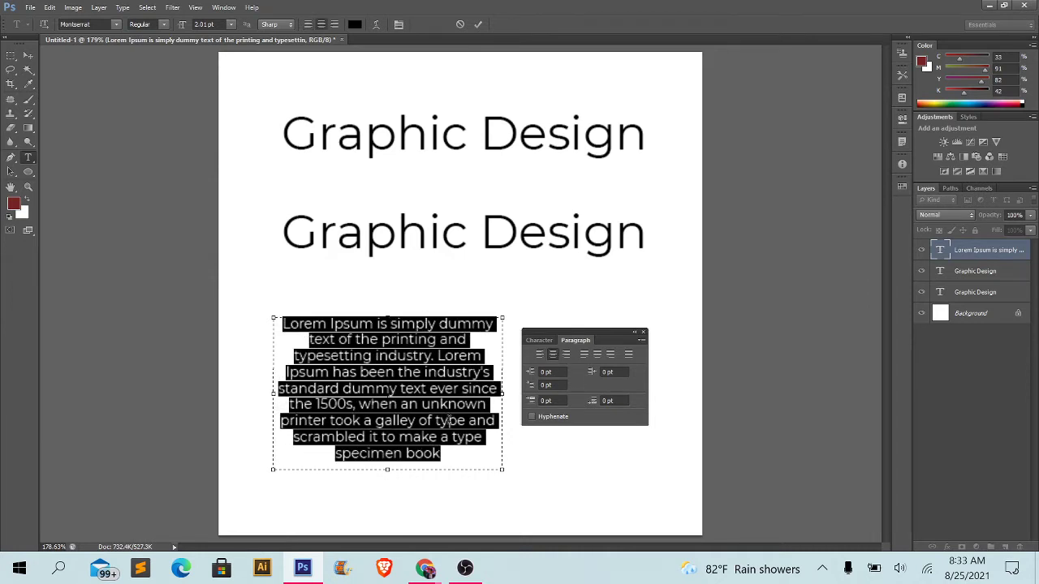
click(565, 356)
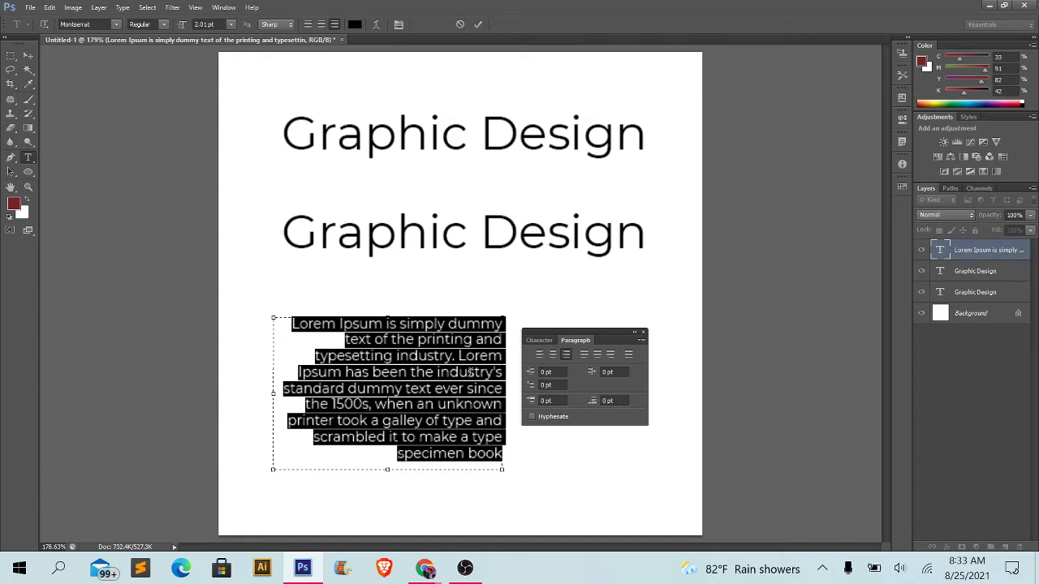
Try each justify option, then settle on left alignment for the Lorem Ipsum paragraph
click(585, 356)
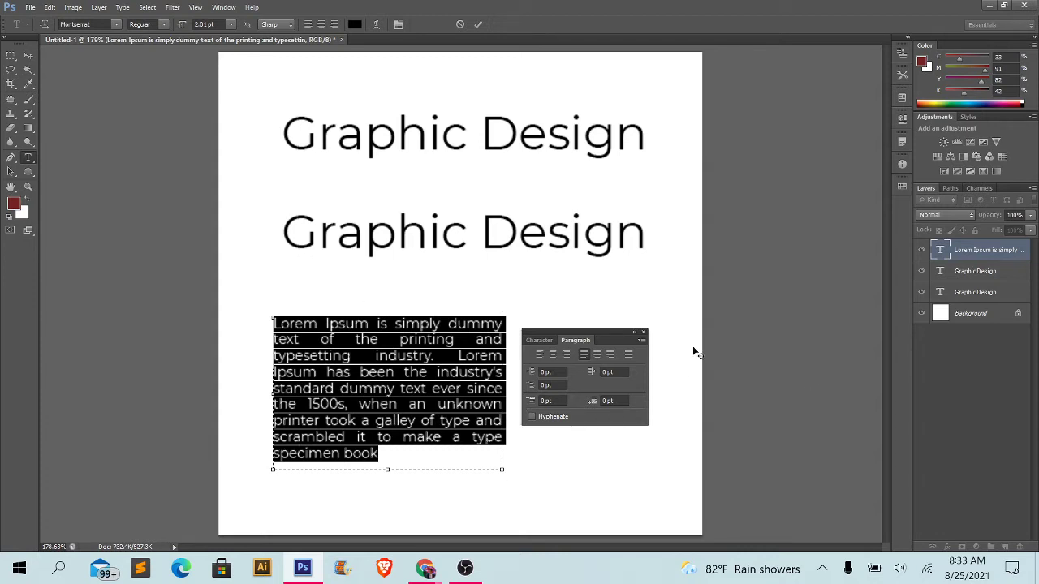
click(596, 354)
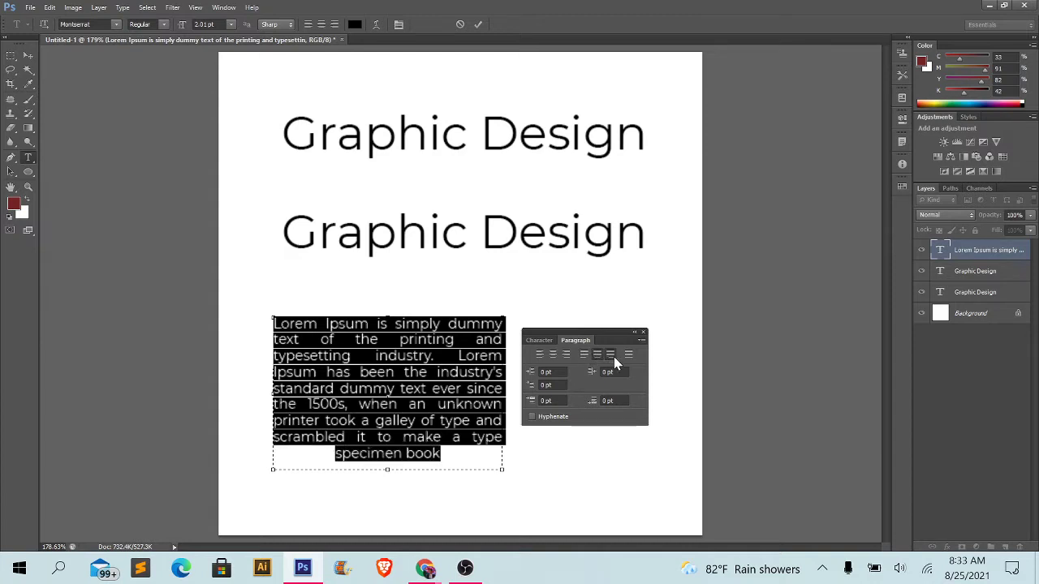
click(610, 356)
click(628, 356)
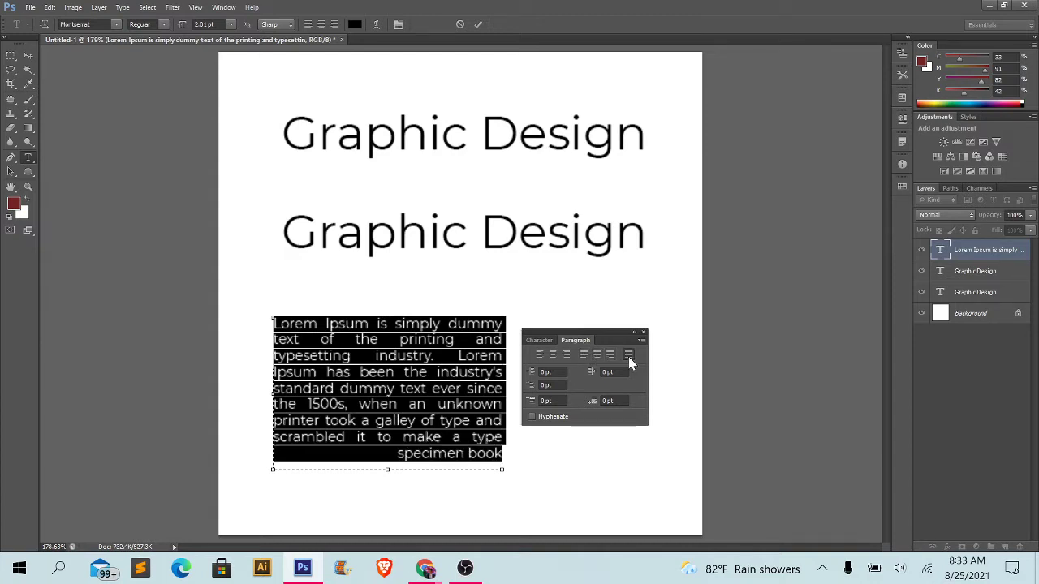
click(584, 354)
click(539, 355)
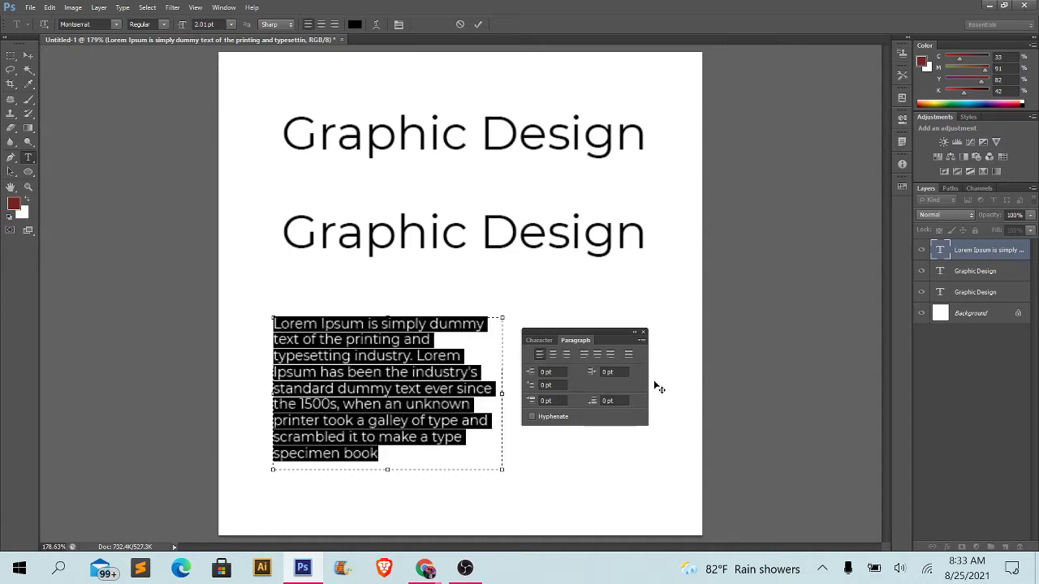
click(452, 404)
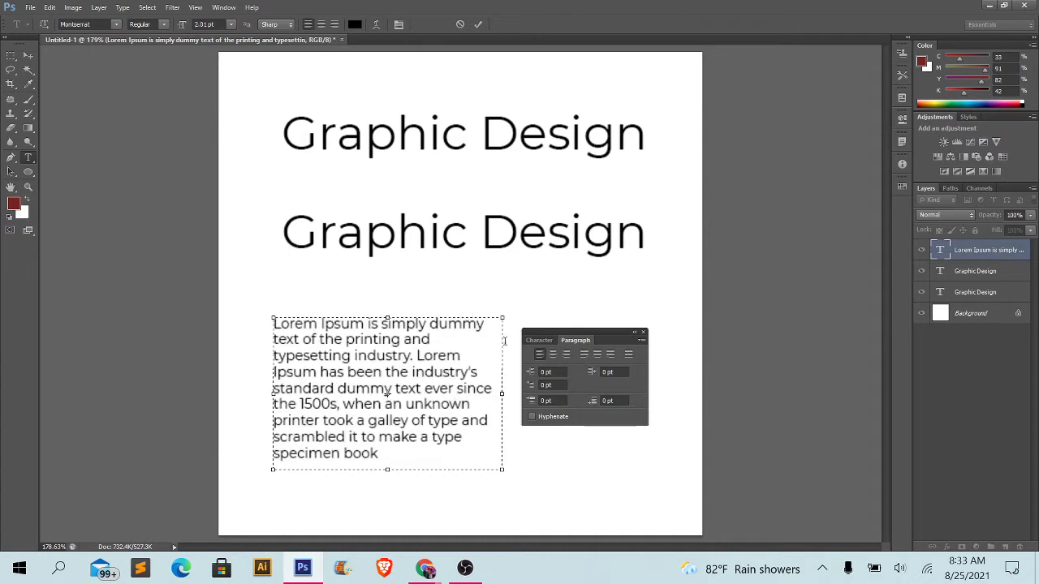
Widen the Lorem Ipsum text box so it reflows into seven lines, nudge it up, and commit
mouse_move(415, 454)
mouse_down()
mouse_move(273, 395)
mouse_move(259, 337)
mouse_up()
click(348, 373)
mouse_move(502, 469)
mouse_down()
mouse_move(520, 441)
mouse_move(532, 444)
mouse_up()
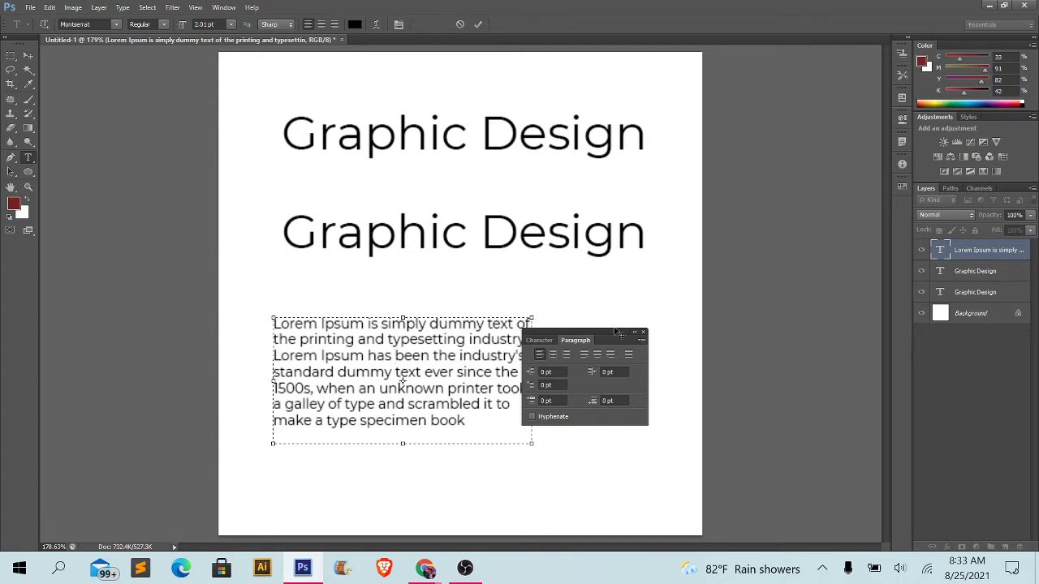
mouse_move(620, 335)
mouse_down()
mouse_move(819, 286)
mouse_move(610, 304)
mouse_up()
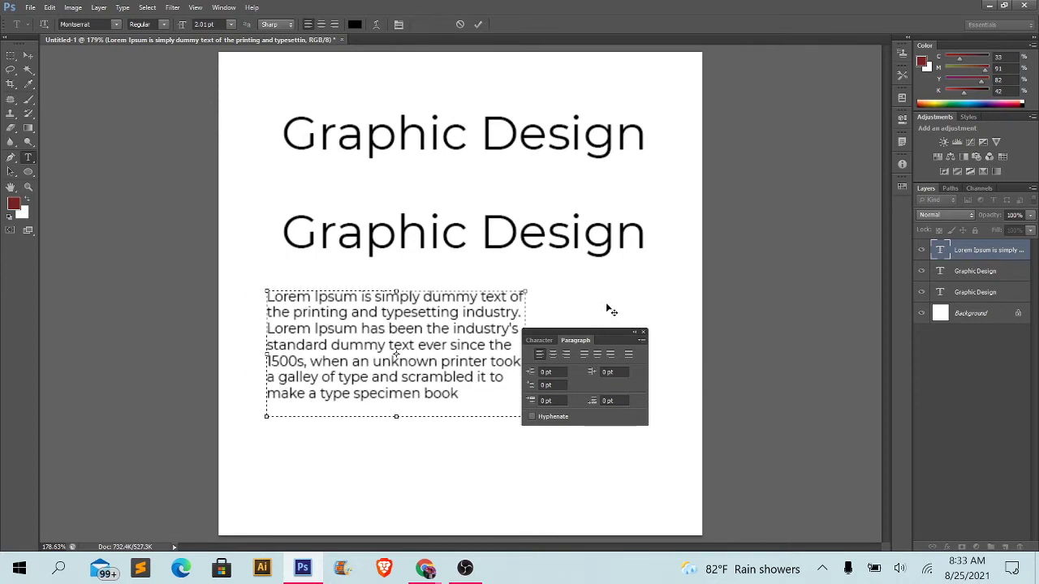
click(478, 24)
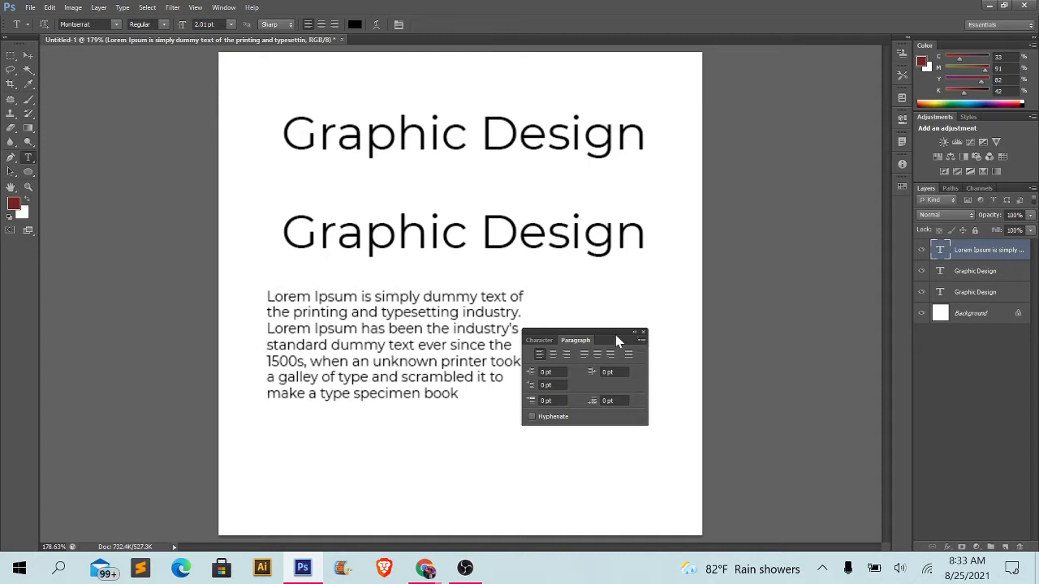
mouse_move(613, 339)
mouse_down()
mouse_move(692, 327)
mouse_move(728, 241)
mouse_up()
Select the entire Lorem Ipsum paragraph and keep its leading at Auto in the Character panel
click(426, 330)
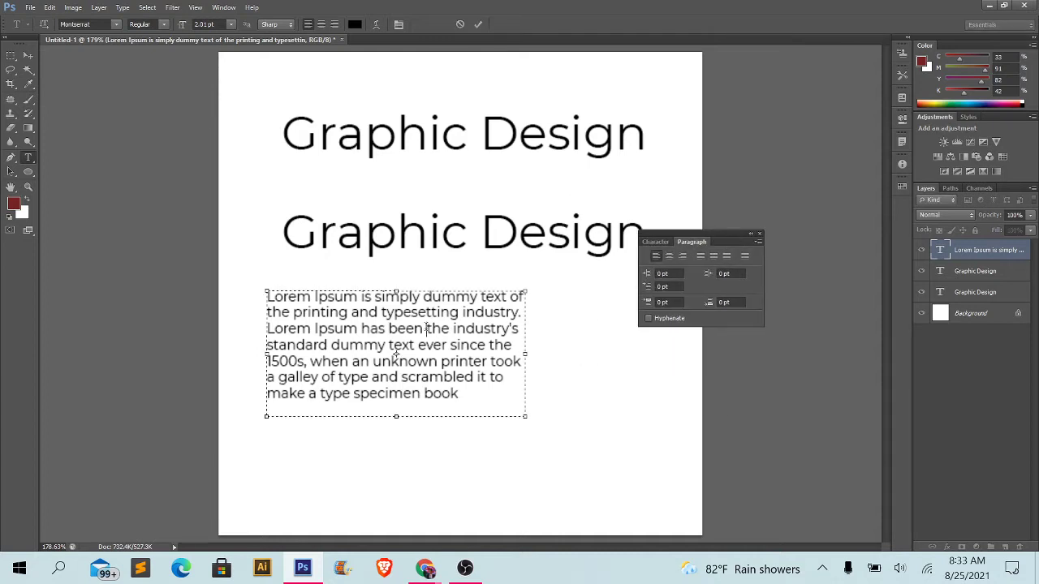
key(ctrl+a)
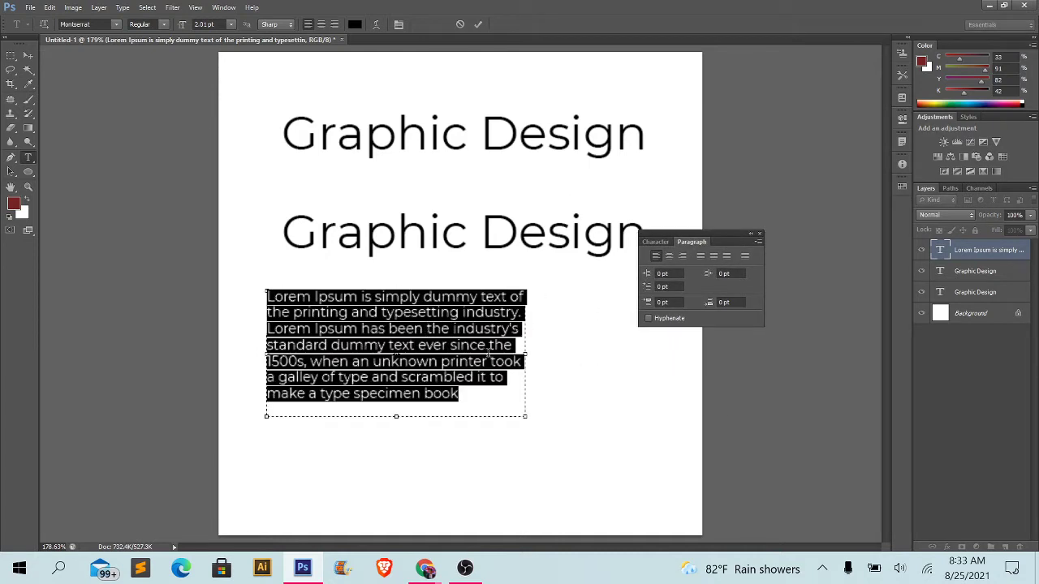
click(485, 361)
drag(464, 394, 204, 281)
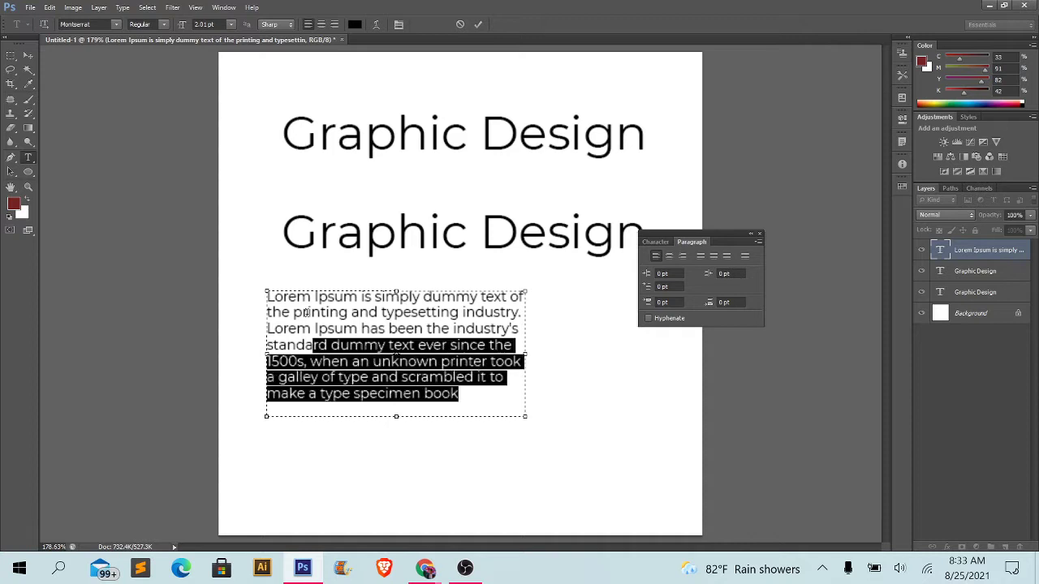
click(656, 243)
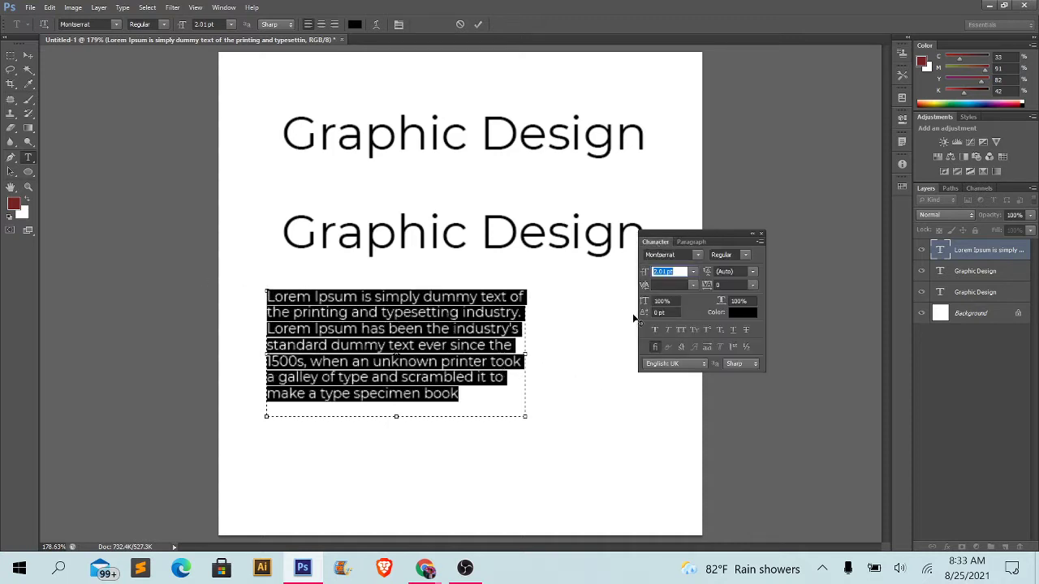
click(752, 272)
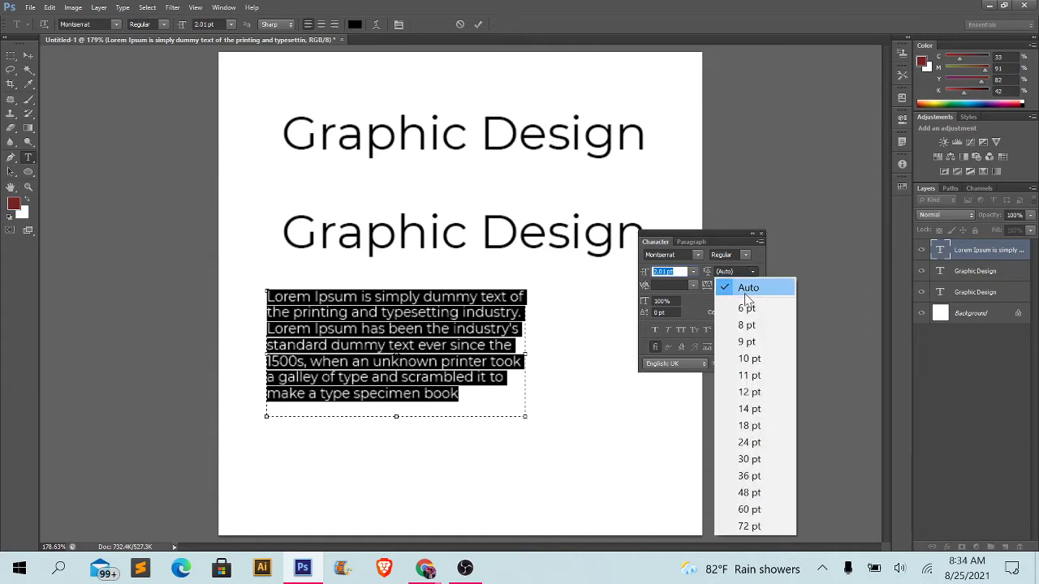
click(744, 293)
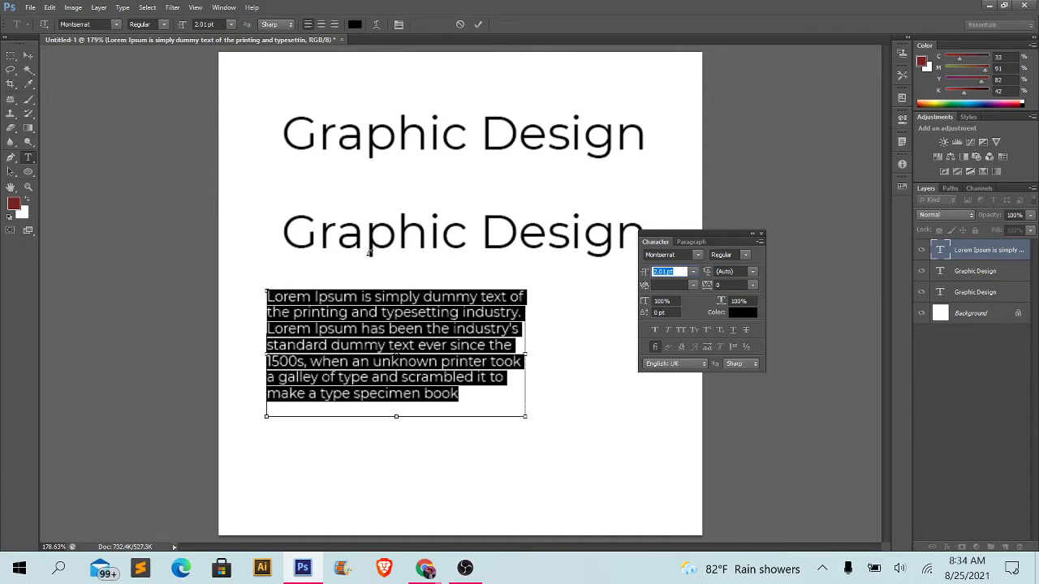
scroll(372, 300, up, 2)
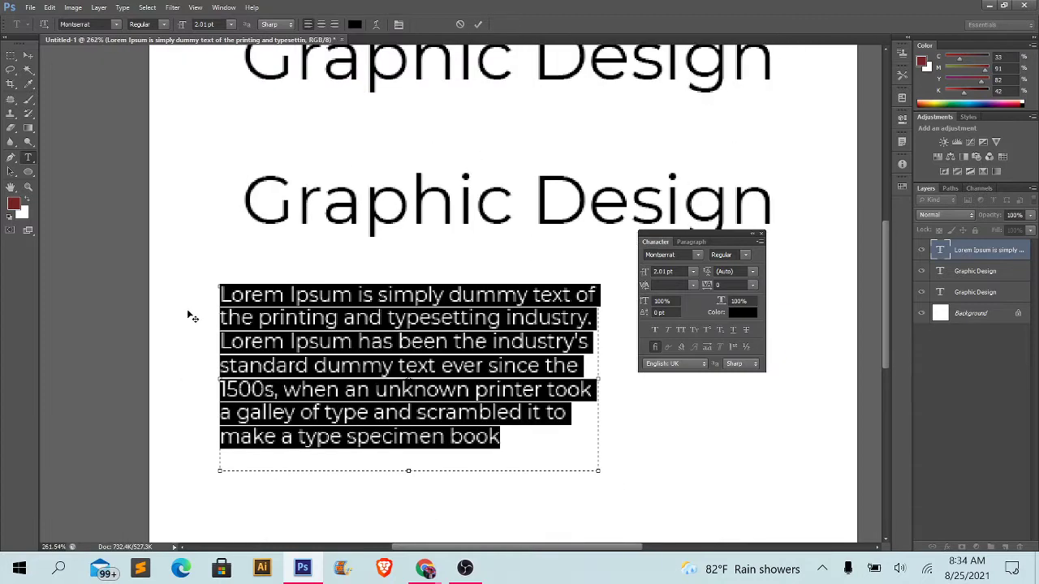
Commit the text and resize the image to 2000 pixels wide with proportions constrained
click(73, 7)
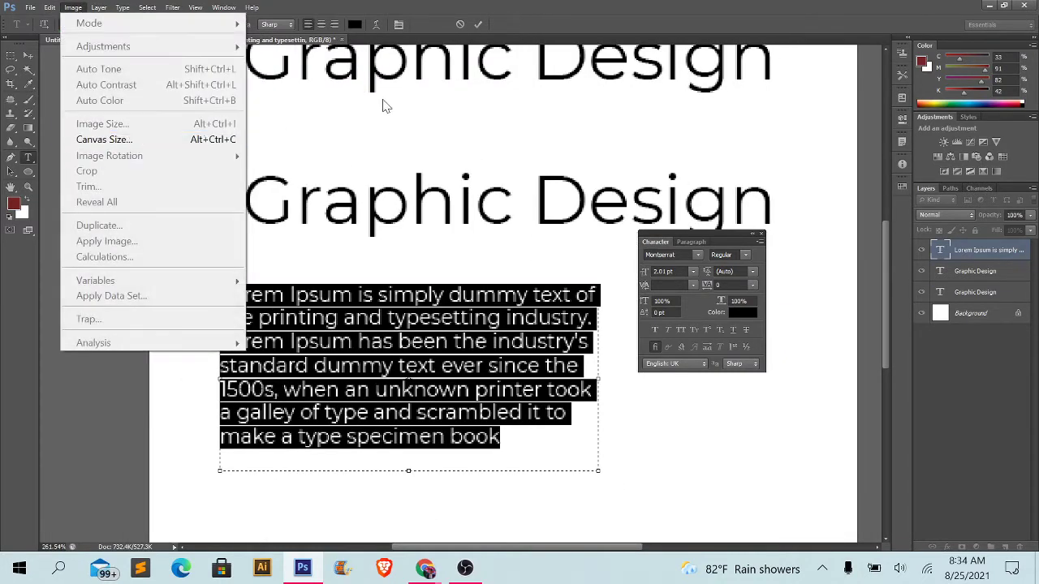
click(478, 24)
click(478, 25)
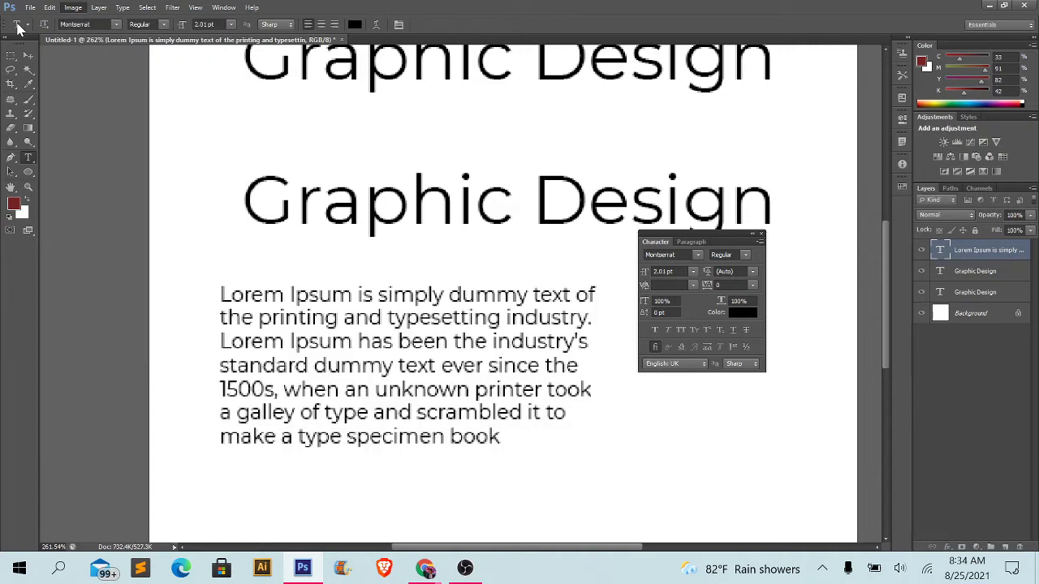
click(73, 7)
click(93, 123)
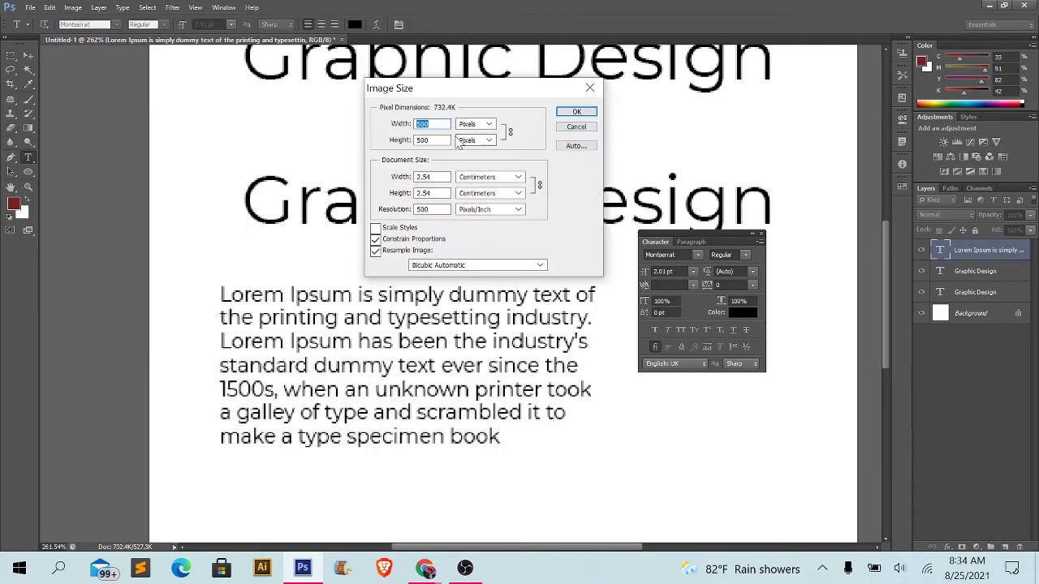
text(20)
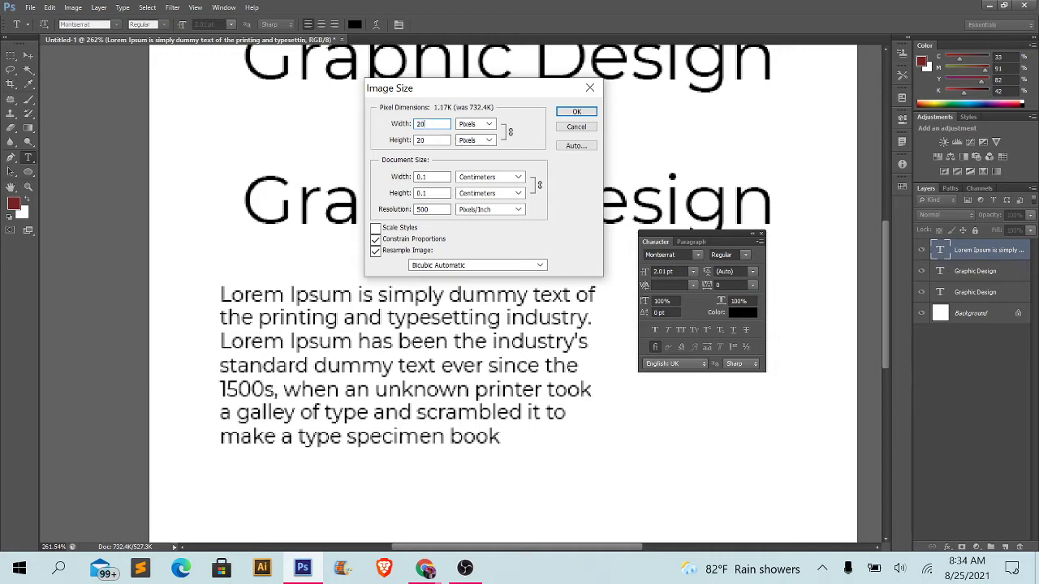
text(00)
key(Return)
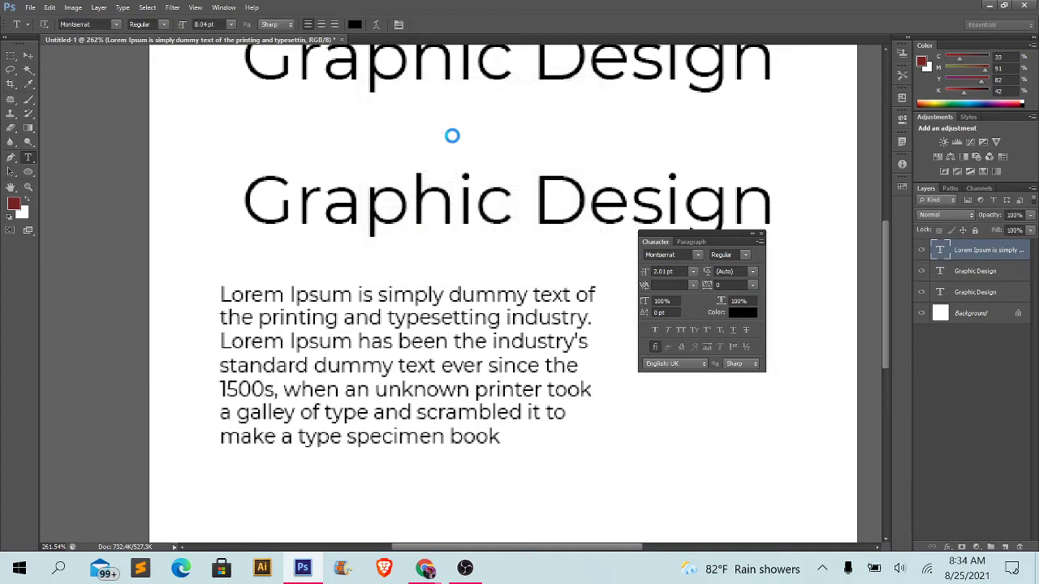
Fit the document in view and return to the Type tool inside the body paragraph
click(27, 55)
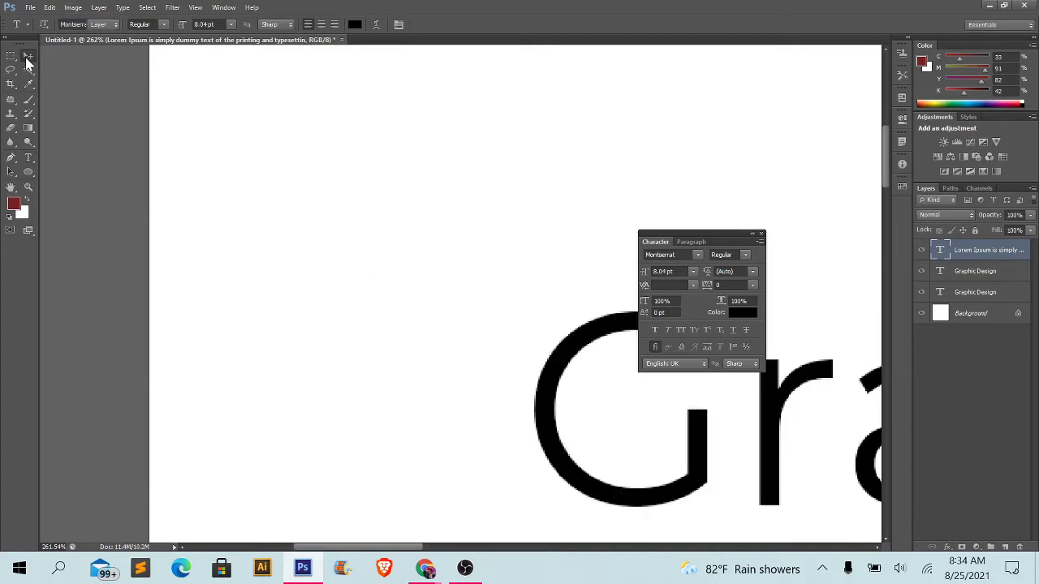
key(ctrl+0)
scroll(447, 379, up, 2)
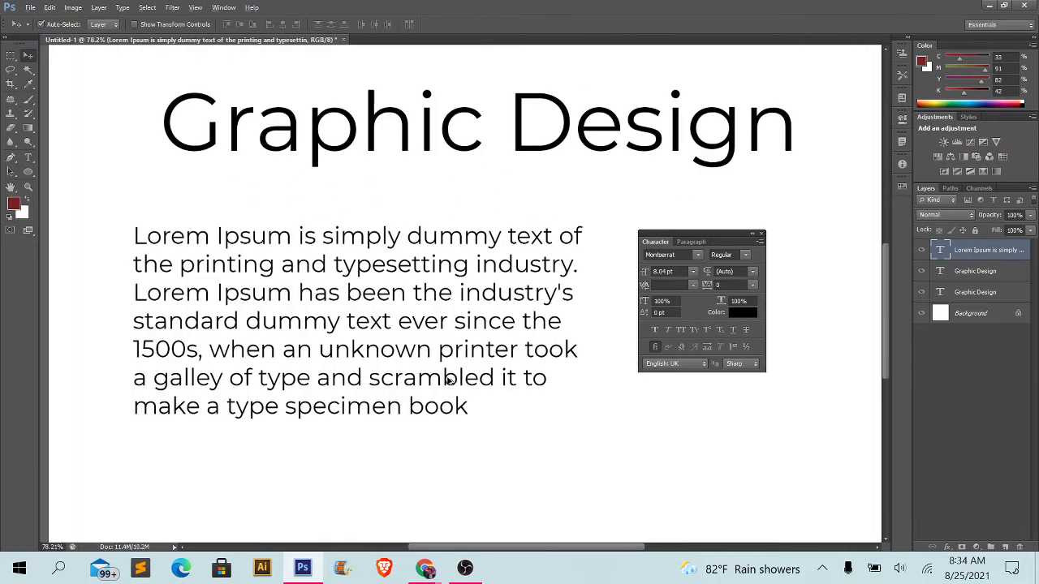
key(alt+t)
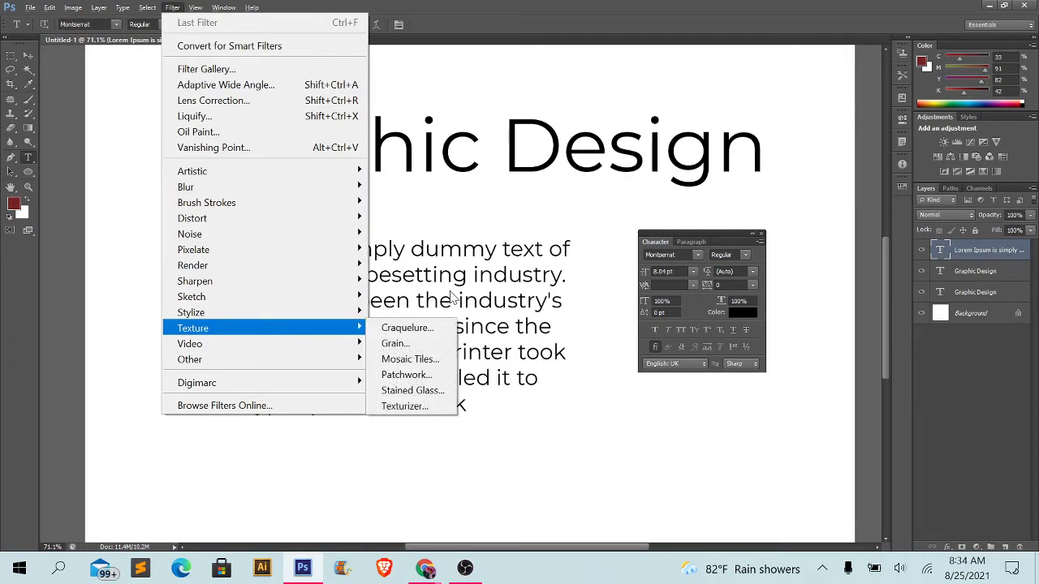
key(Escape)
key(t)
click(429, 295)
Select all of the Lorem Ipsum body paragraph text
key(ctrl+a)
click(428, 326)
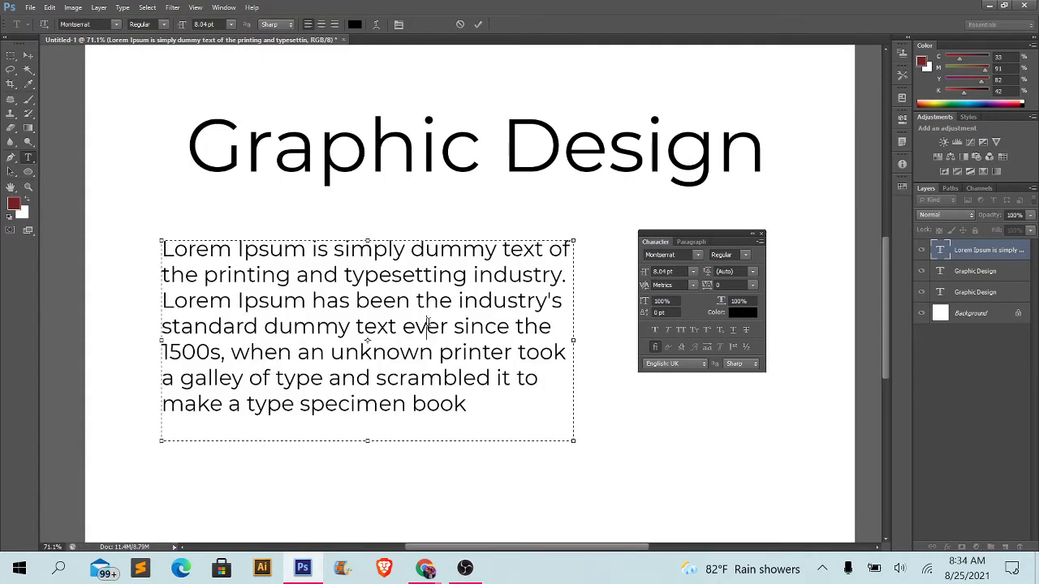
key(ctrl+a)
click(428, 325)
key(ctrl+a)
click(448, 374)
key(ctrl+a)
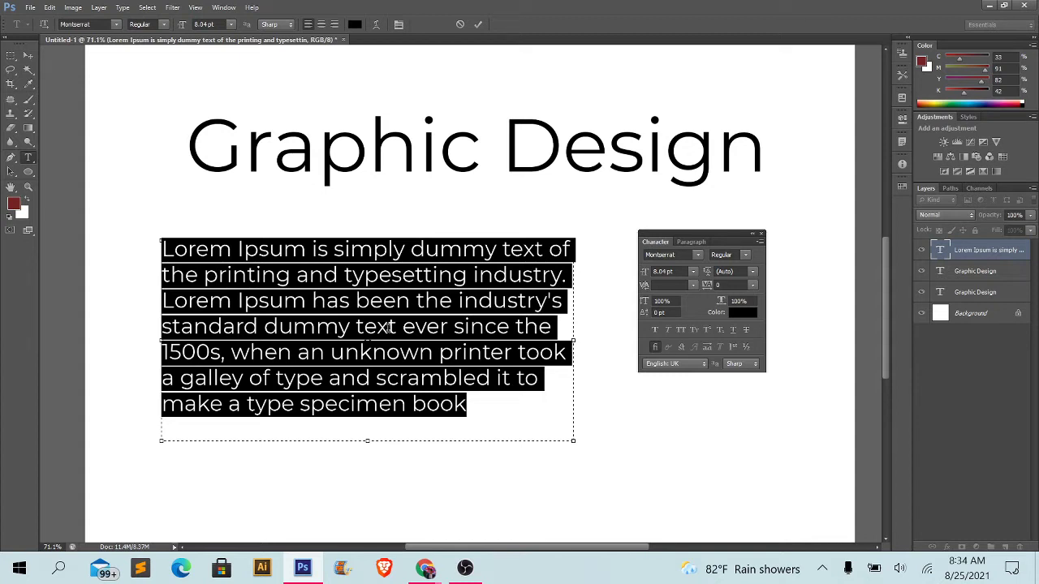
click(752, 272)
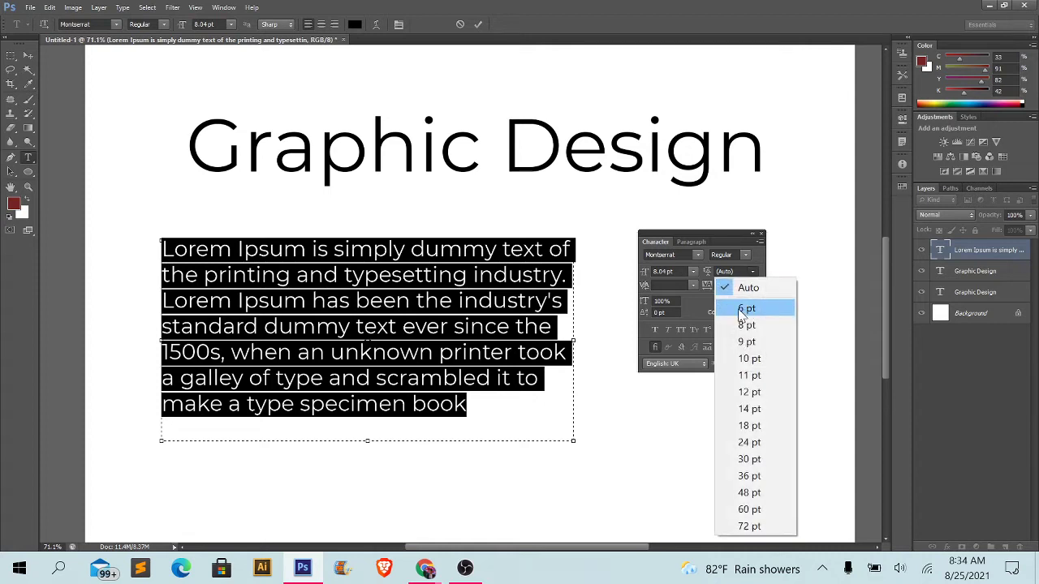
click(745, 309)
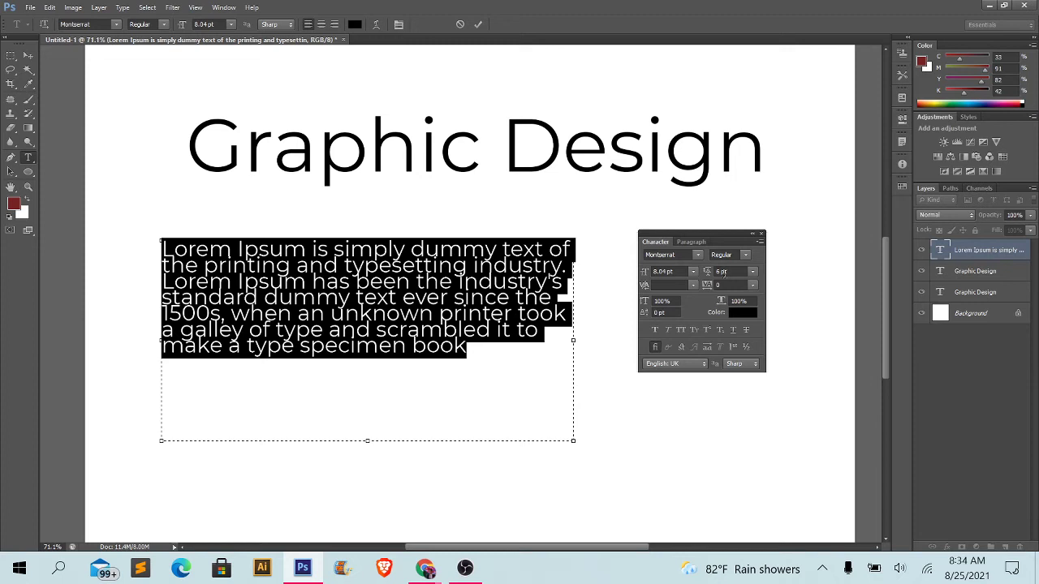
click(725, 272)
key(Up)
key(Up)
key(Up)
key(Up)
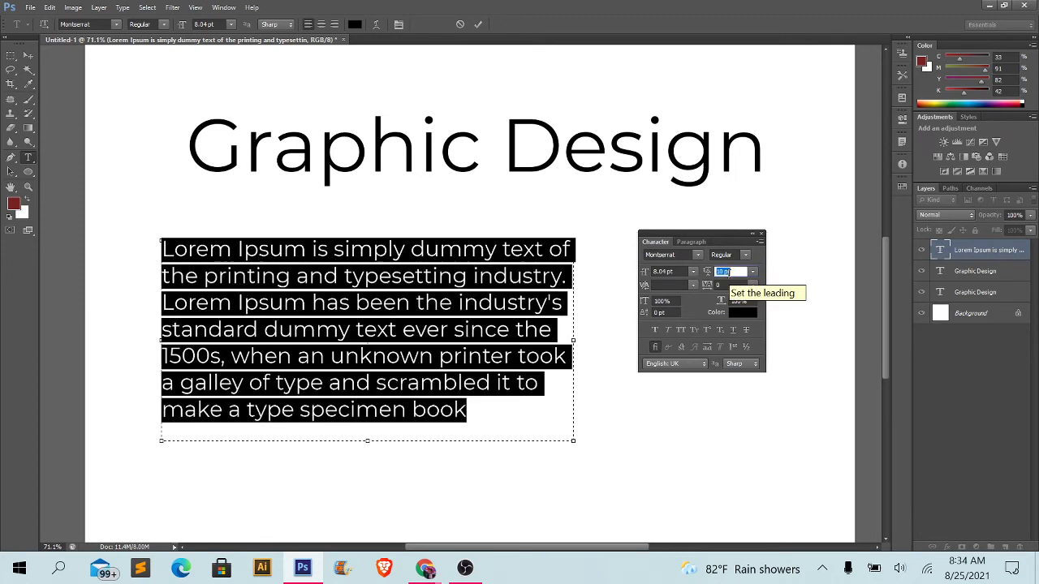
key(Up)
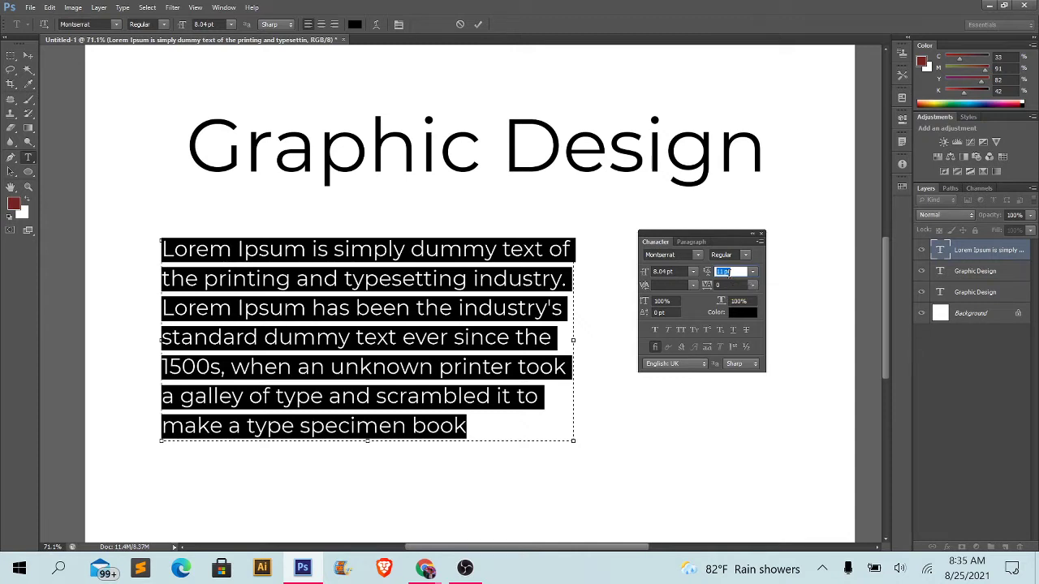
key(Up)
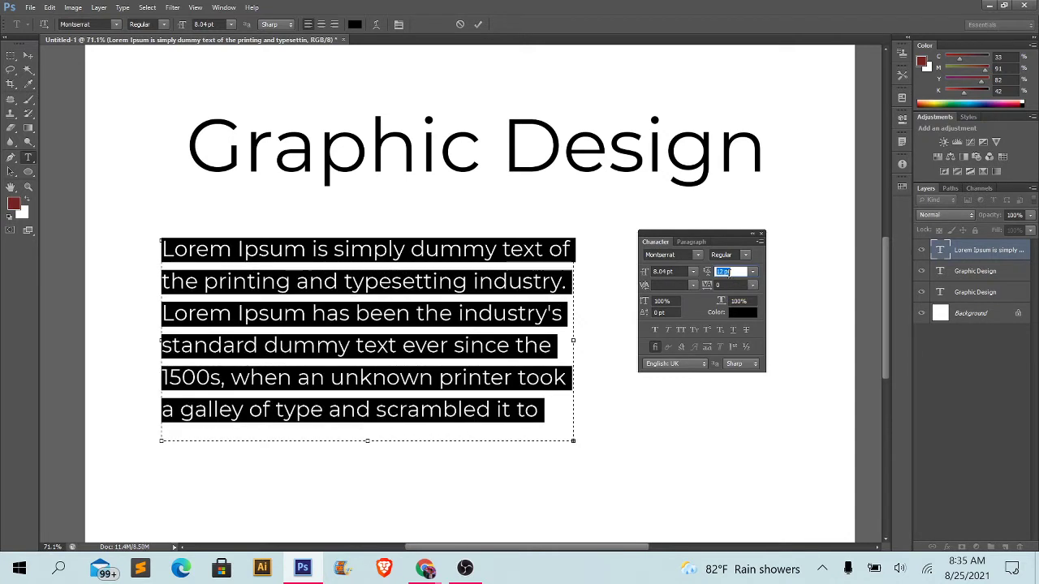
key(Down)
key(Down)
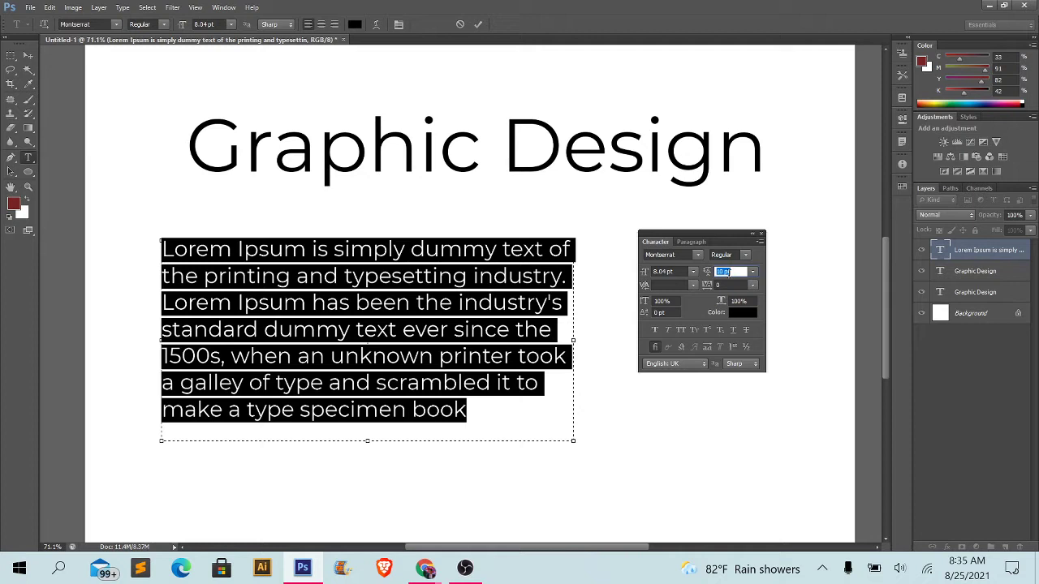
click(752, 272)
click(748, 287)
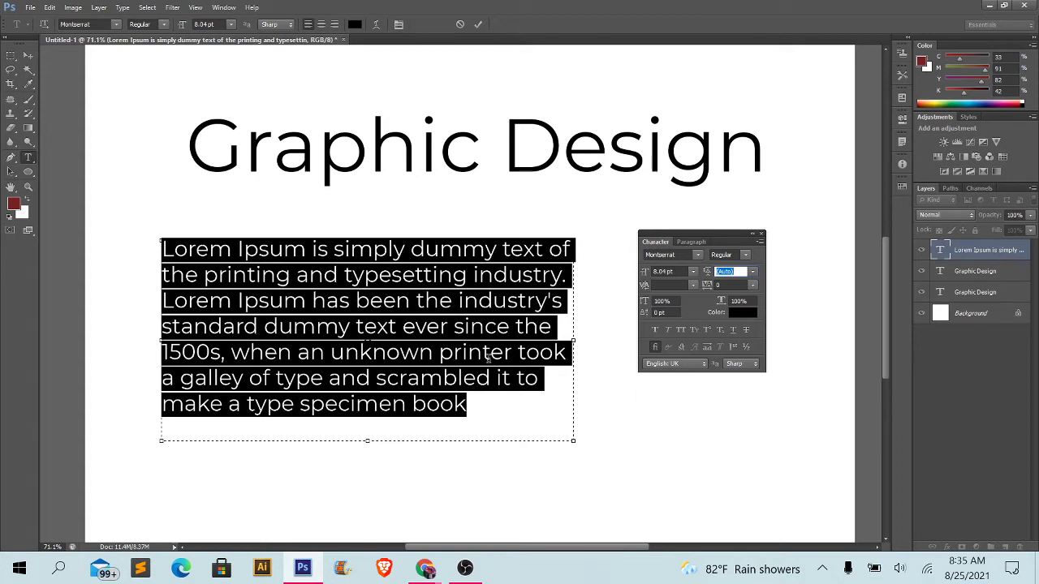
click(540, 385)
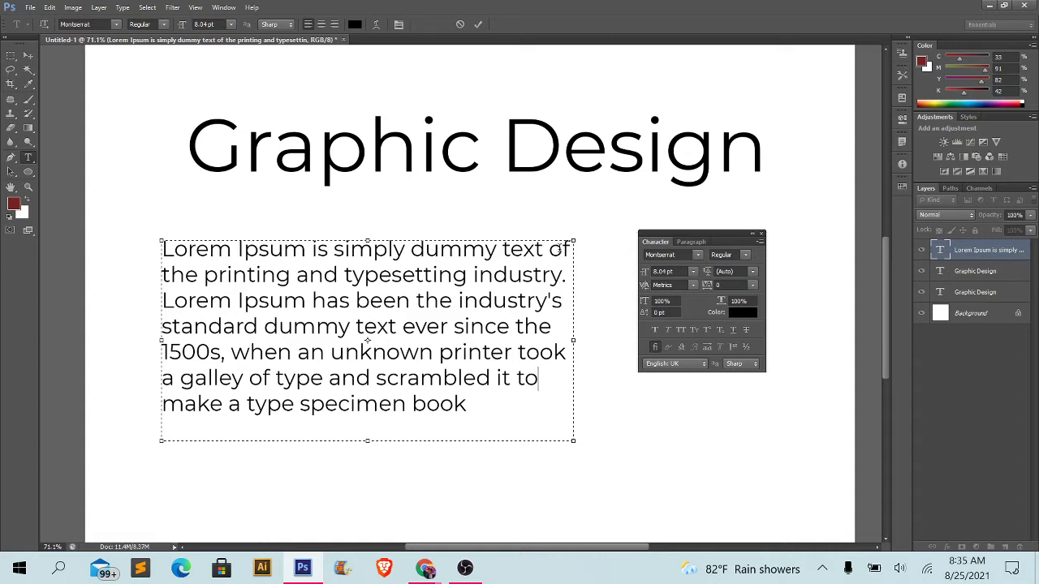
Select the line 'the printing and typesetting industry.' in the paragraph
mouse_move(560, 251)
mouse_down()
mouse_move(573, 251)
mouse_move(572, 277)
mouse_up()
click(565, 276)
mouse_move(560, 302)
mouse_down()
mouse_move(572, 303)
mouse_move(577, 328)
mouse_up()
drag(564, 325, 67, 326)
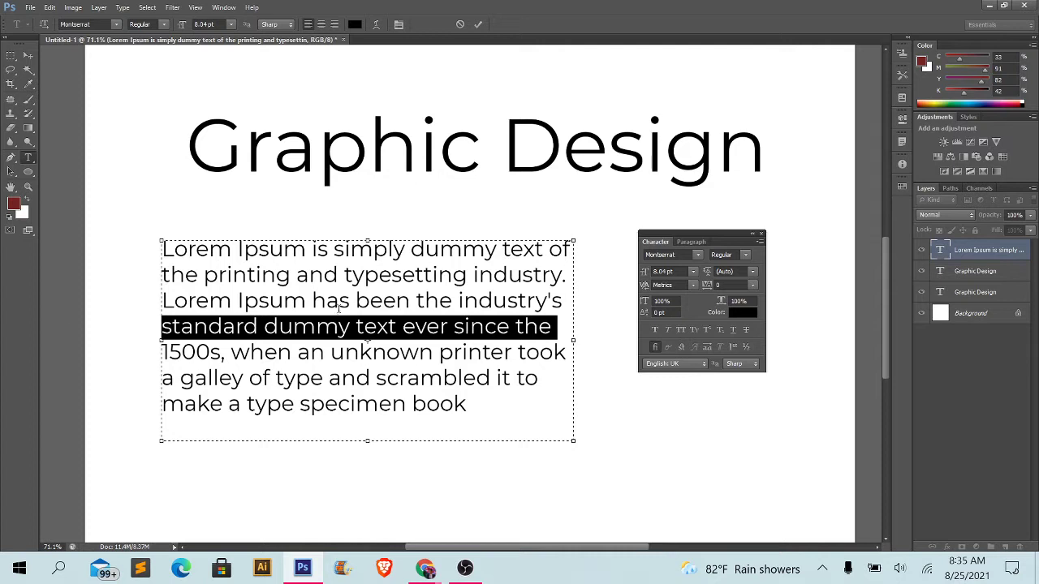
drag(565, 307, 98, 310)
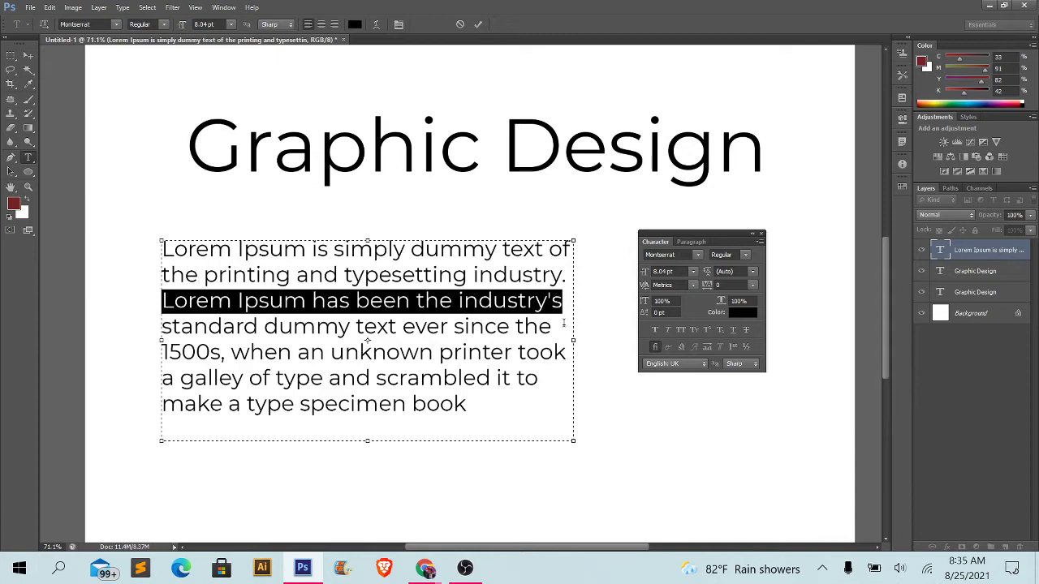
drag(567, 276, 155, 276)
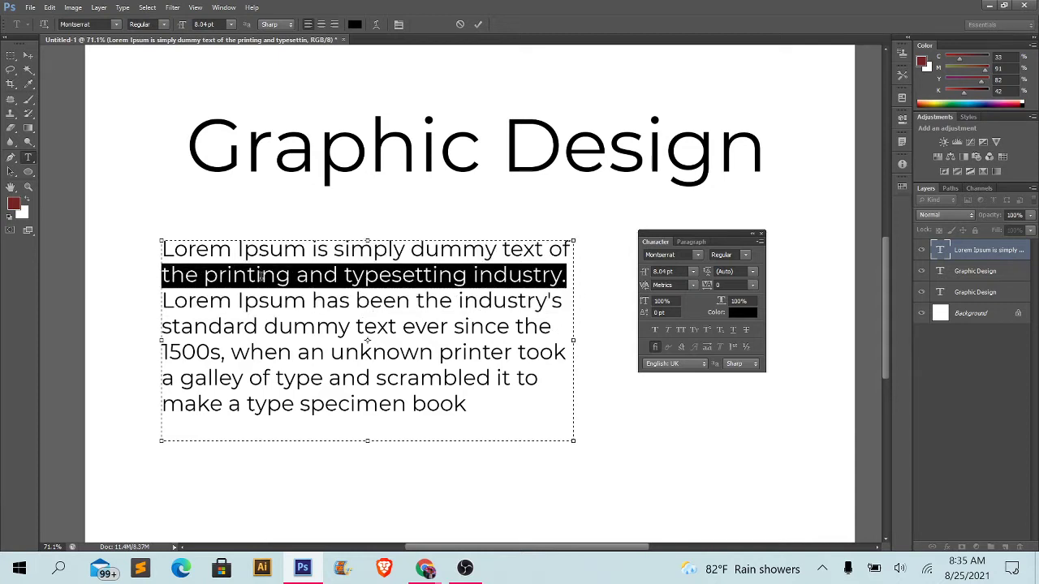
Change that line's kerning from Metrics to 0, leaving tracking at 0
click(718, 284)
key(Up)
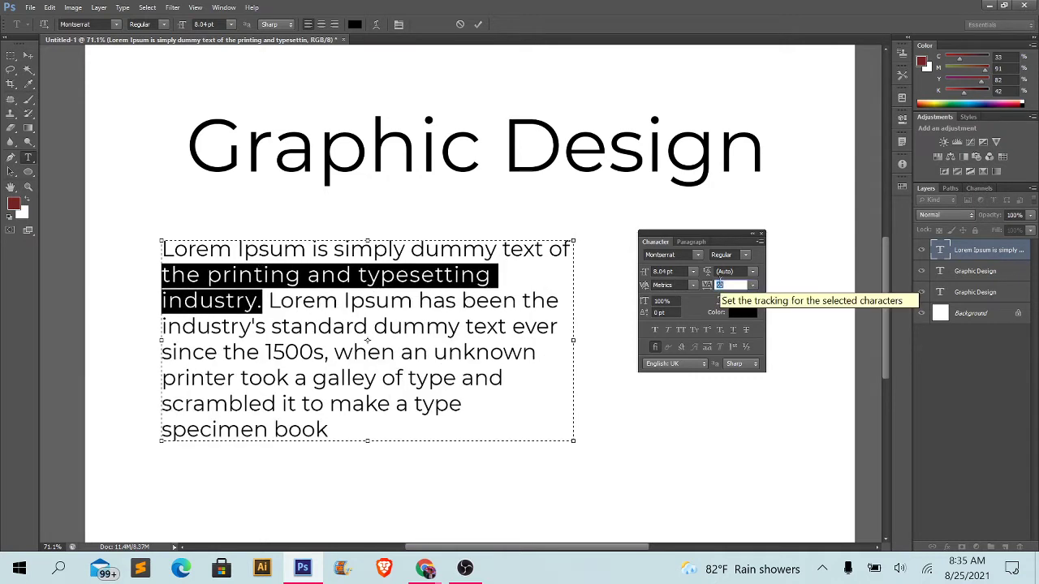
key(Down)
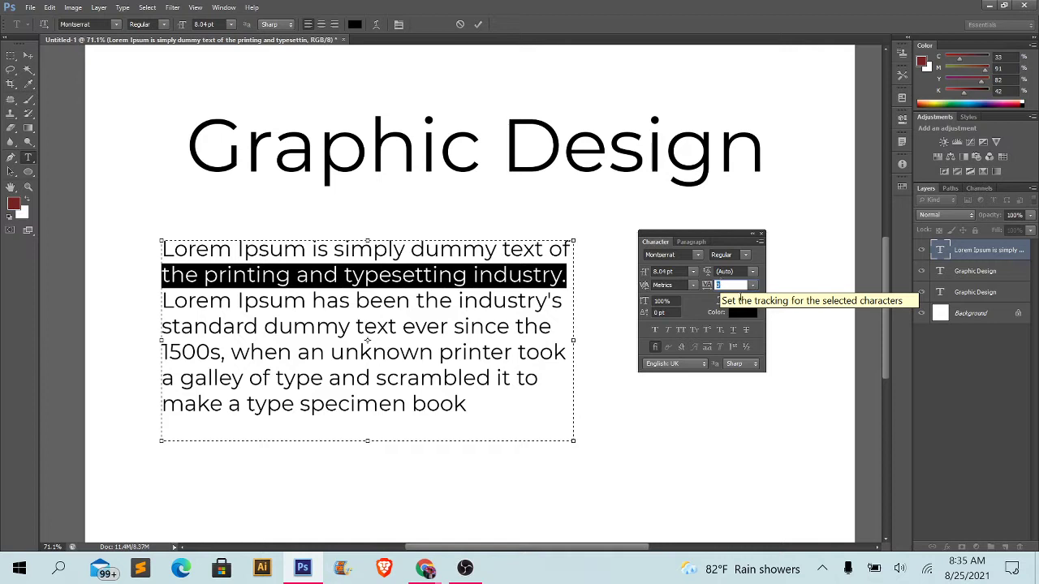
text(1)
key(Return)
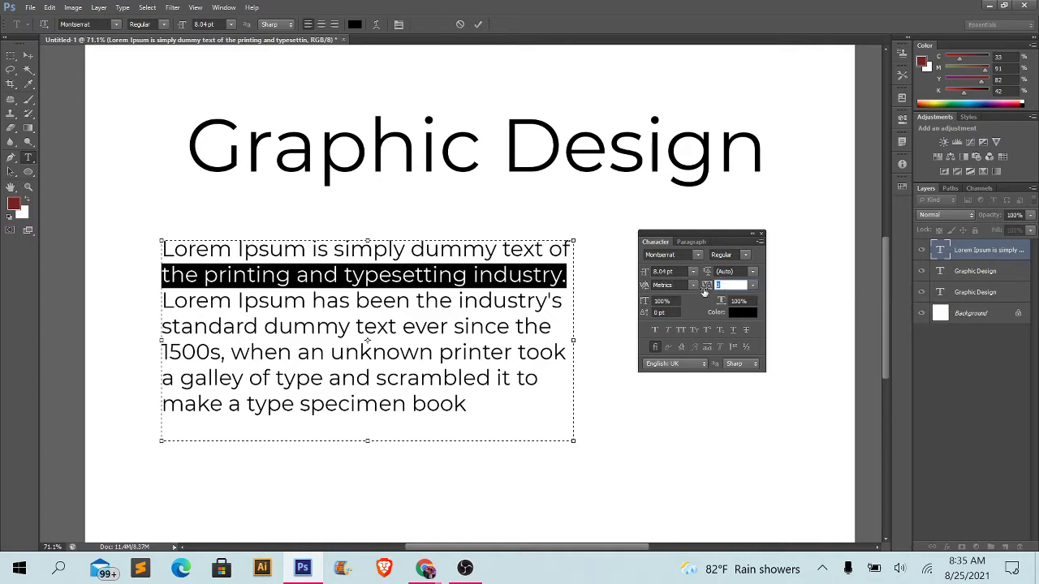
click(693, 285)
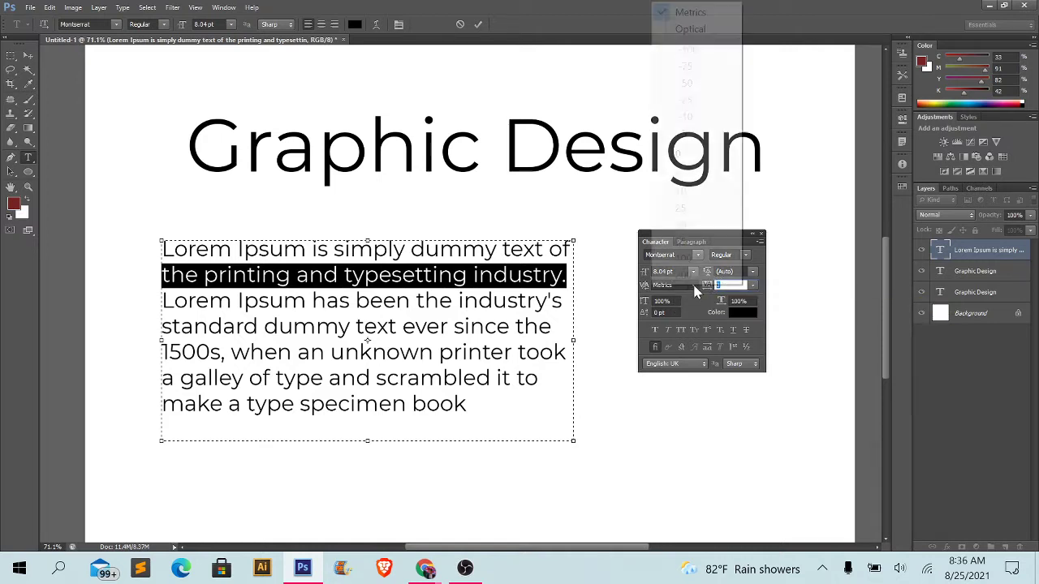
click(686, 155)
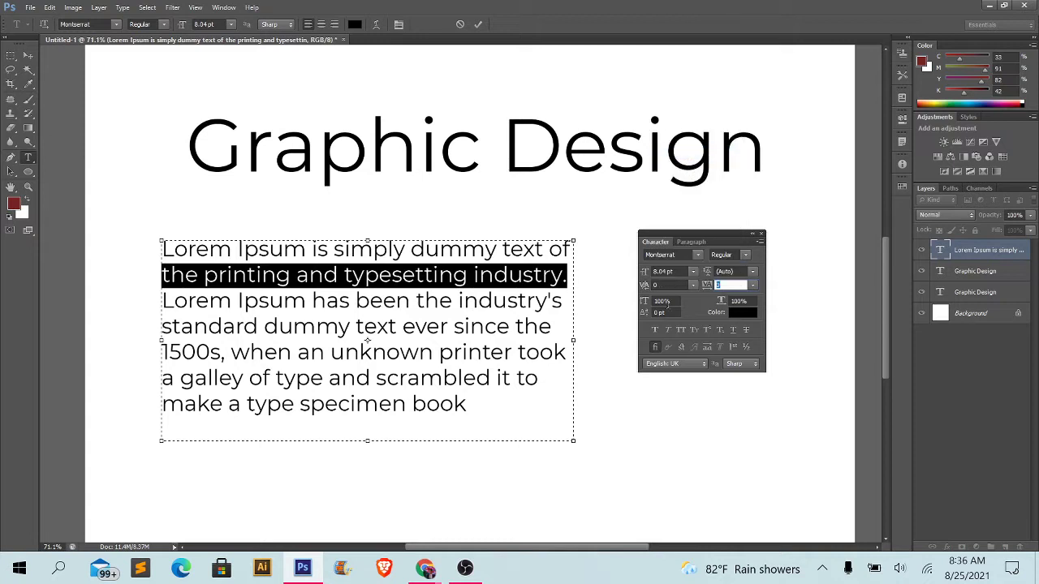
click(665, 284)
text(0)
key(Return)
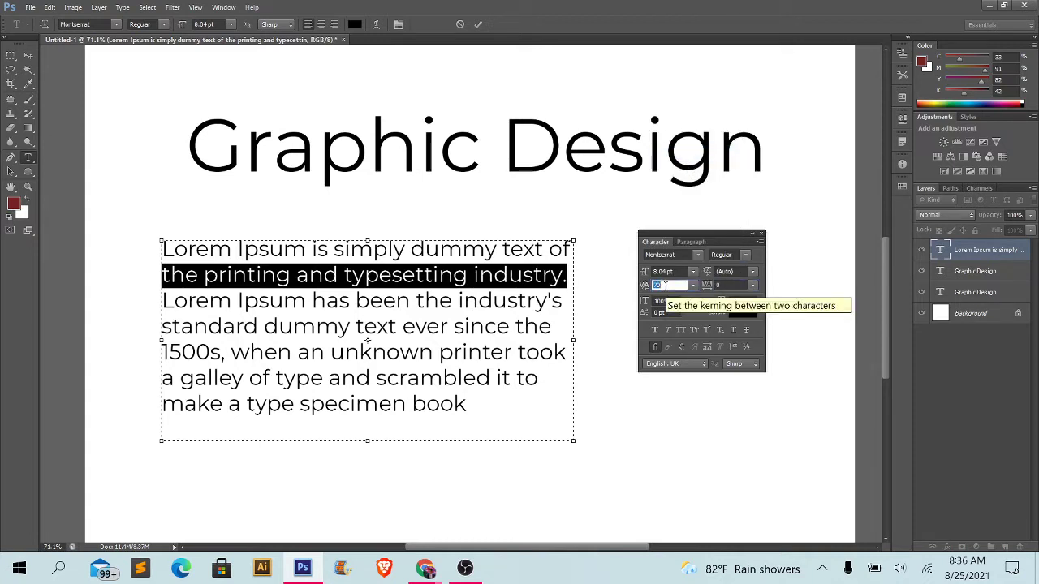
Set kerning to 0 and tracking to 20 for the word 'industry.'
click(463, 250)
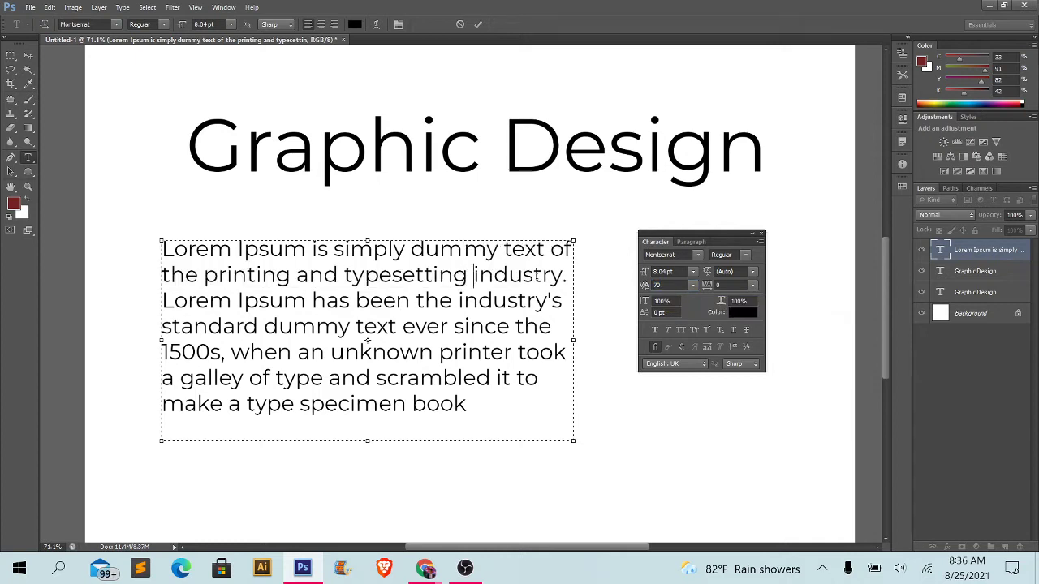
double_click(536, 276)
click(658, 285)
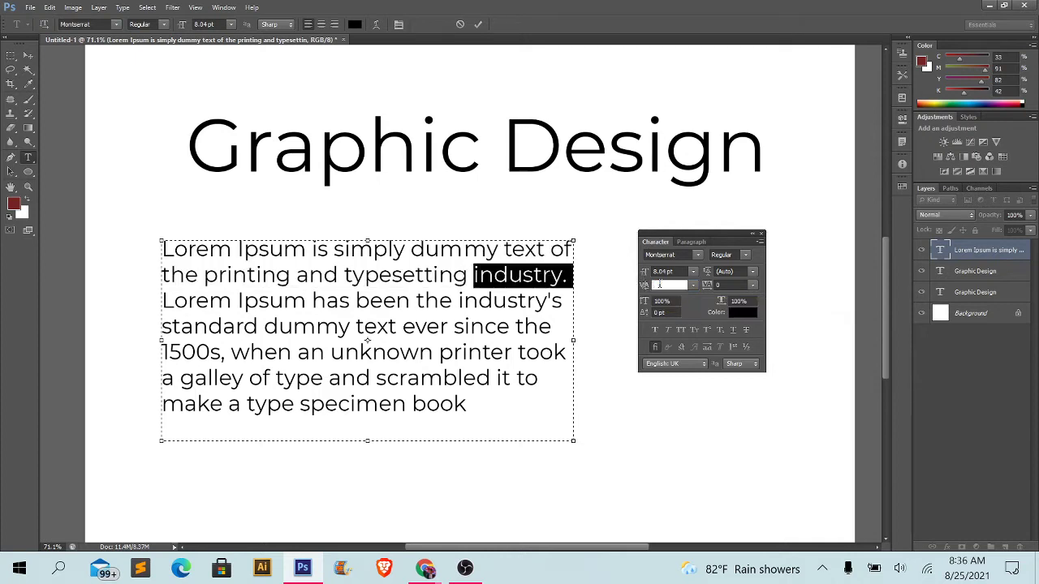
click(693, 285)
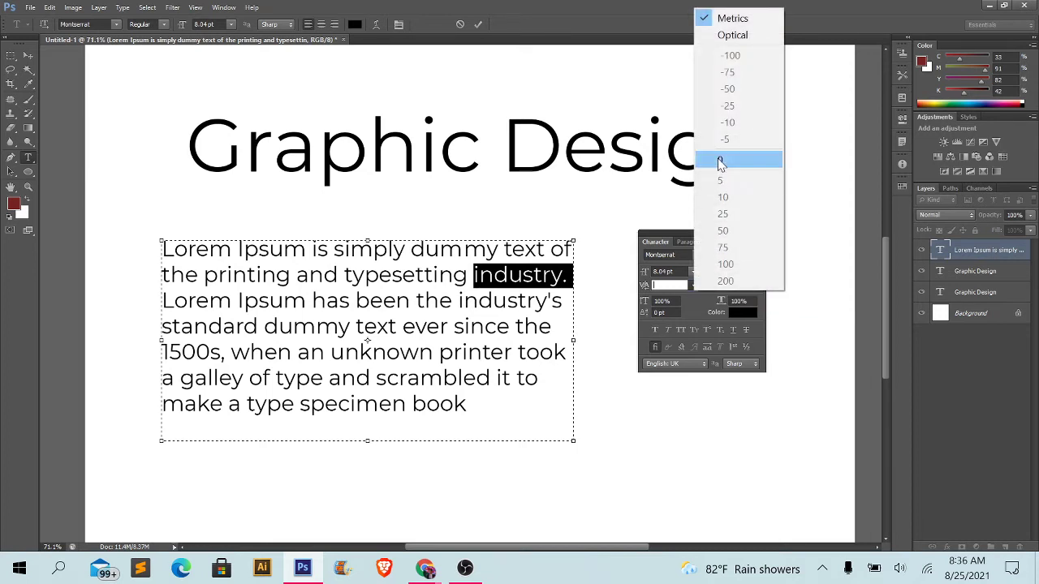
click(720, 161)
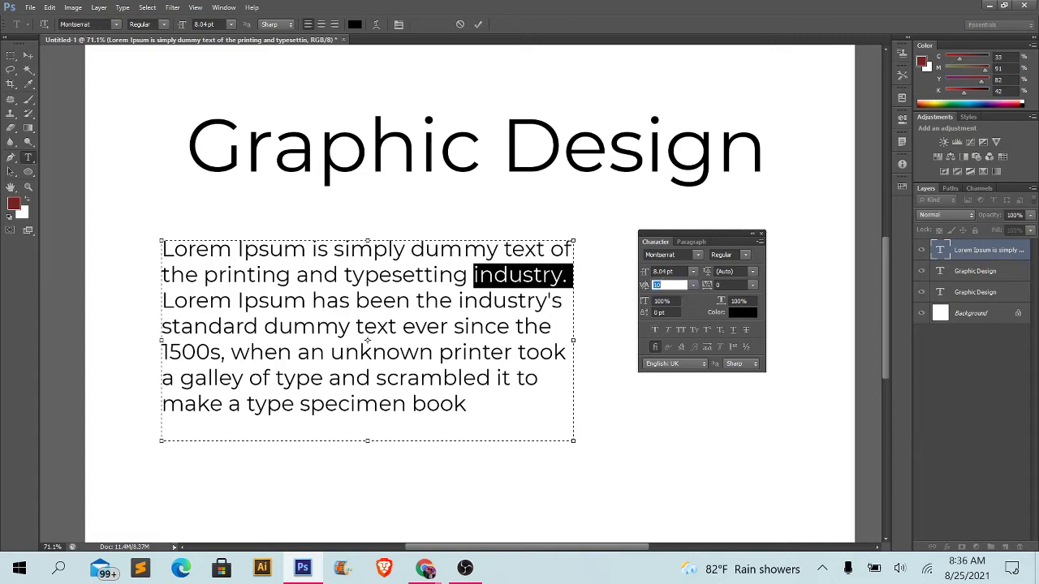
click(730, 285)
scroll(746, 285, up, 3)
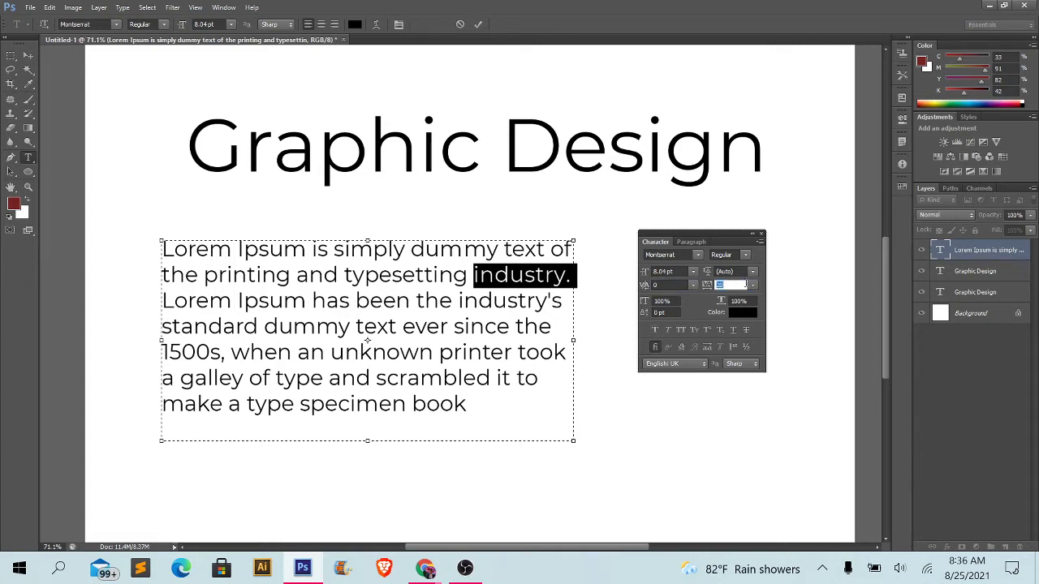
scroll(745, 285, down, 2)
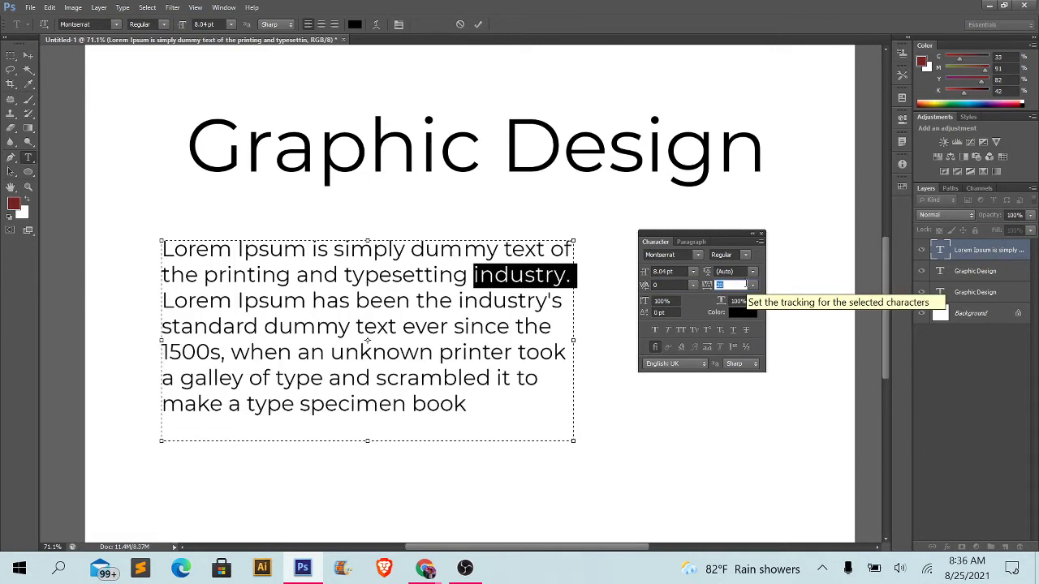
click(396, 301)
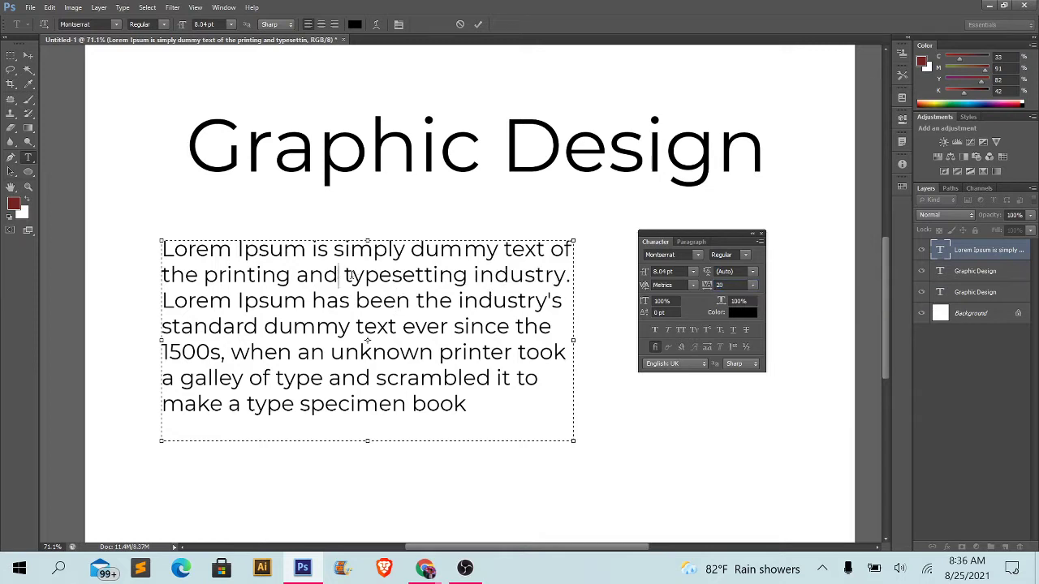
Select the word 'typesetting' and adjust its tracking
drag(349, 276, 526, 276)
click(347, 277)
drag(344, 277, 469, 277)
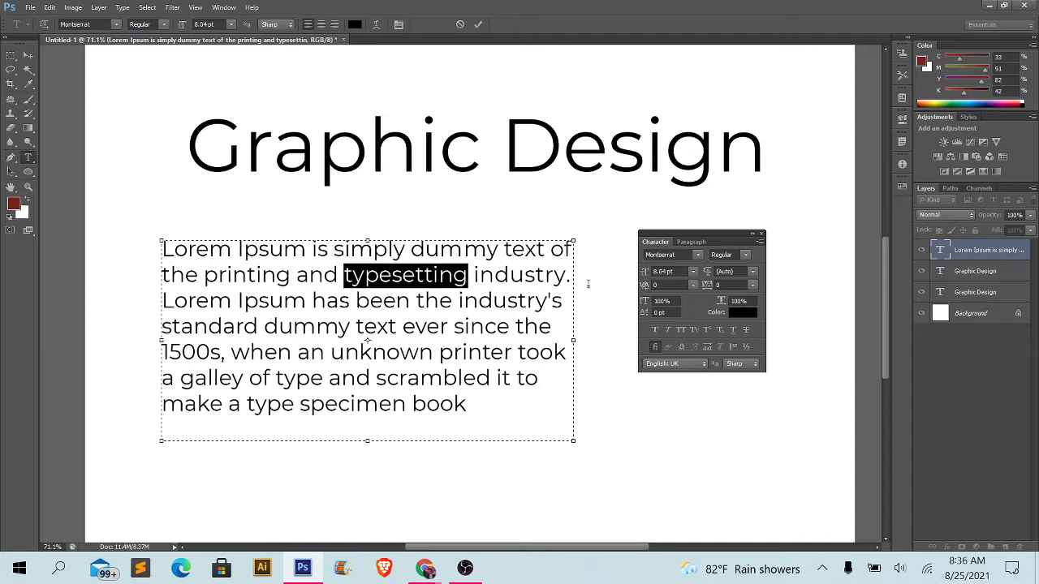
click(722, 285)
scroll(723, 280, up, 1)
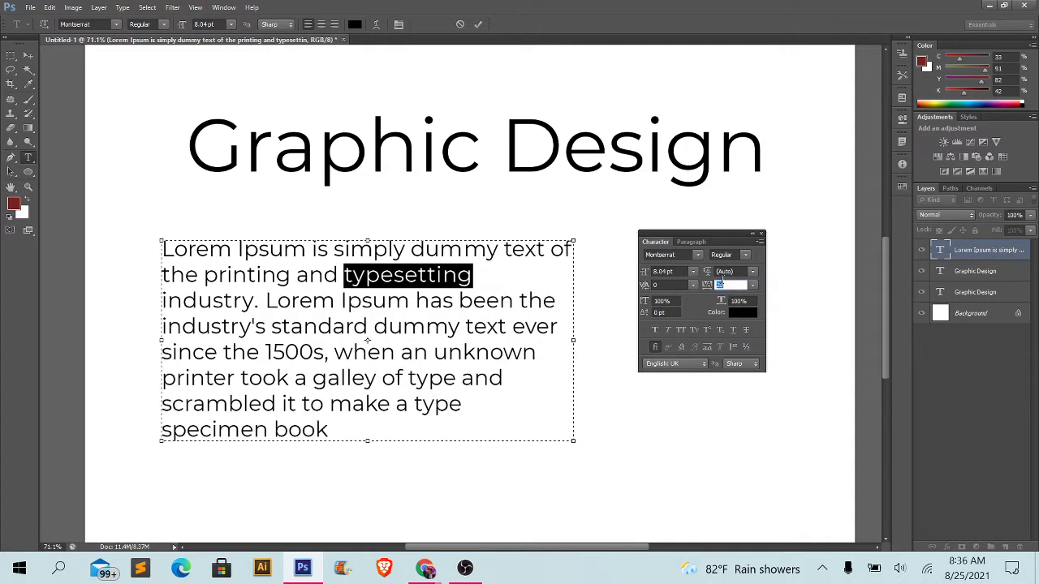
scroll(722, 282, down, 1)
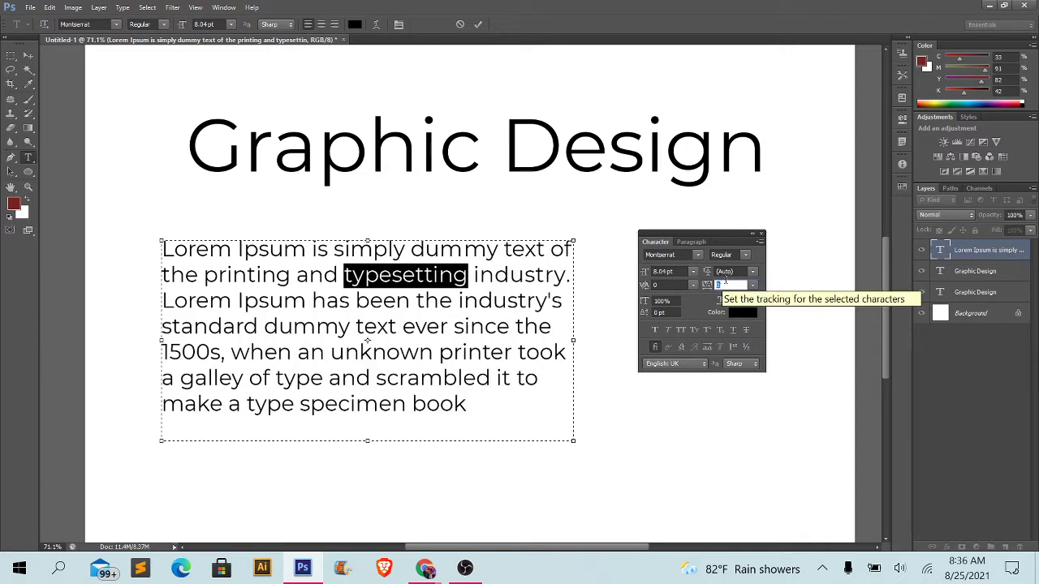
scroll(725, 283, up, 1)
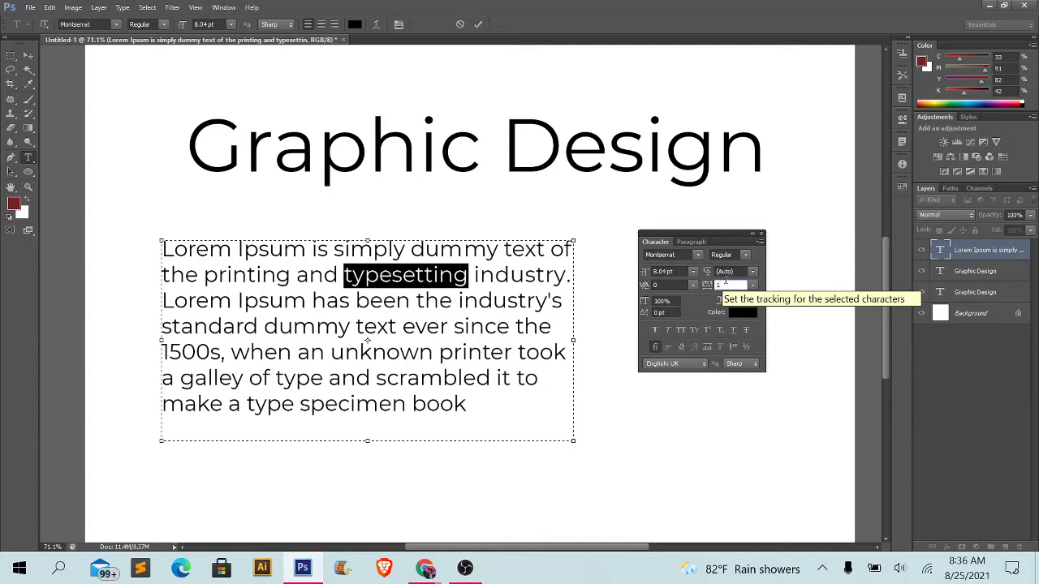
key(Return)
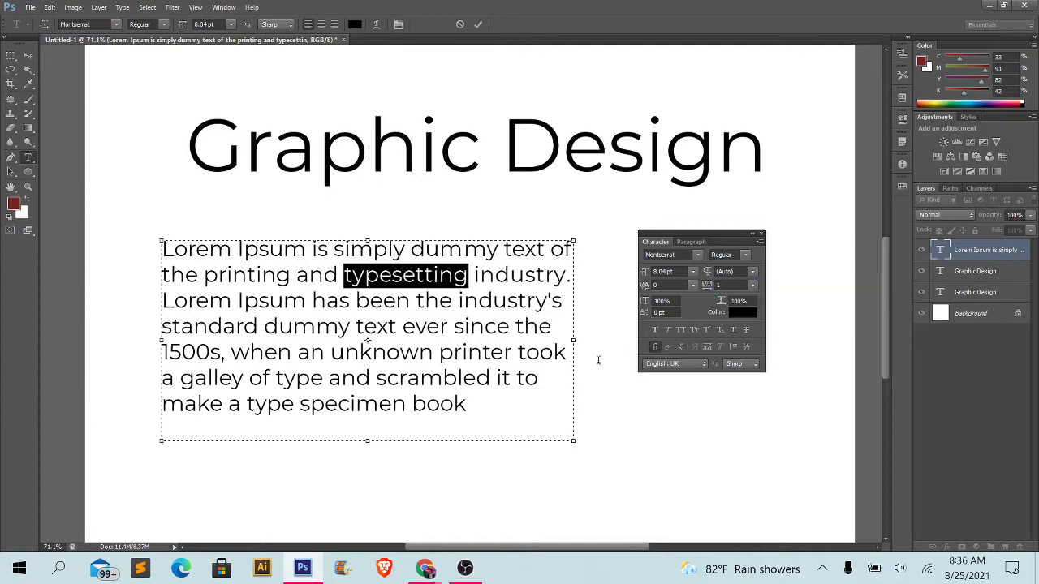
Set tracking 20 on the line 'standard dummy text ever since the'
click(566, 302)
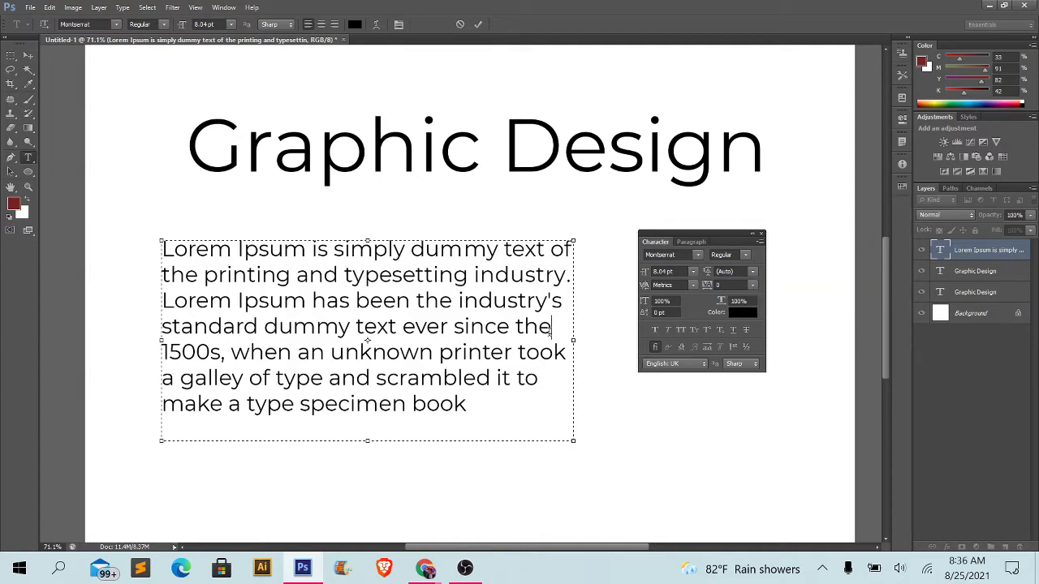
drag(552, 328, 157, 328)
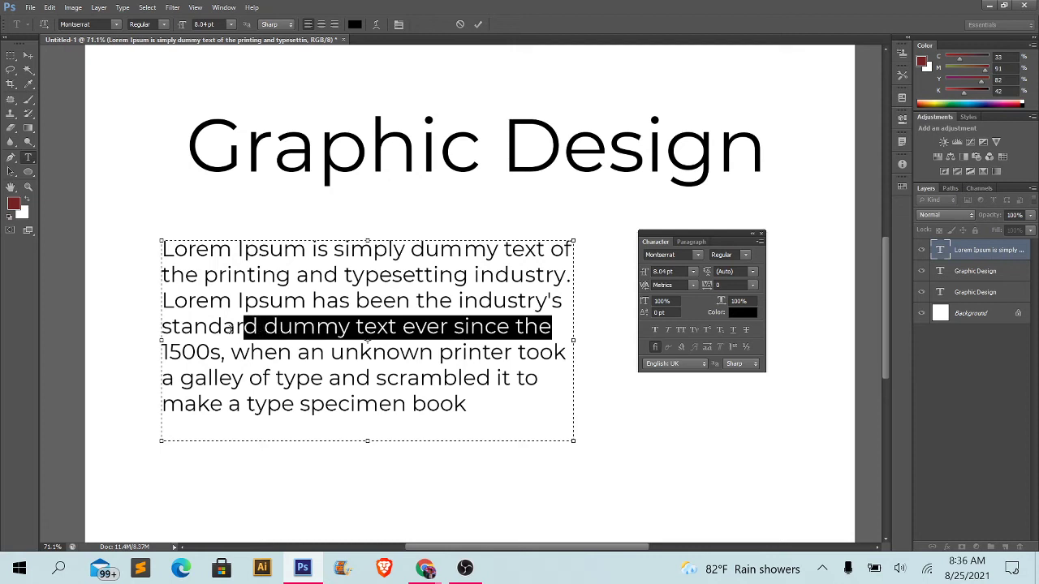
click(732, 285)
key(Up)
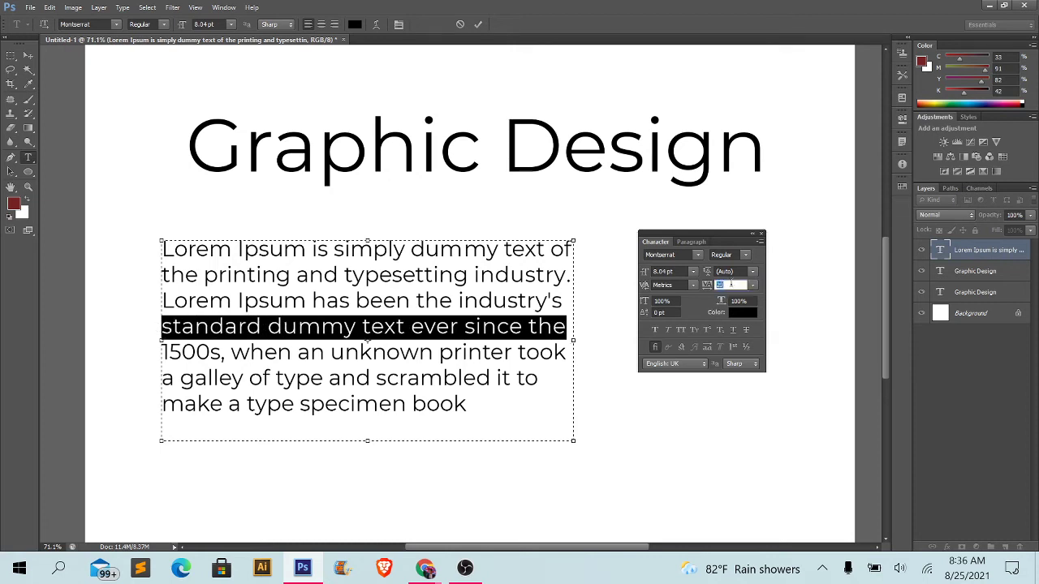
key(Up)
key(Up)
key(Down)
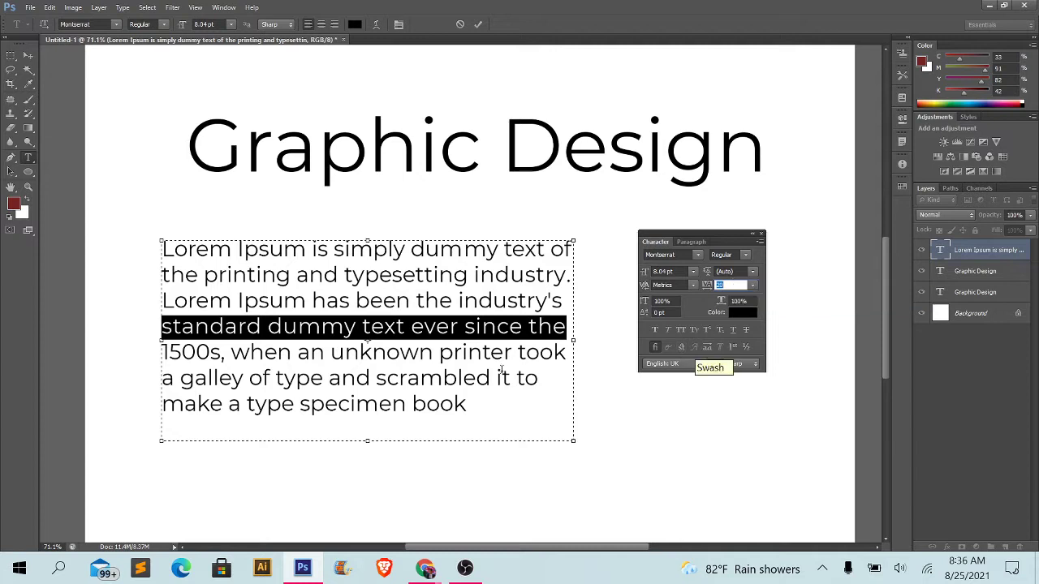
Set tracking 40 on the line 'a galley of type and scrambled it to'
click(500, 378)
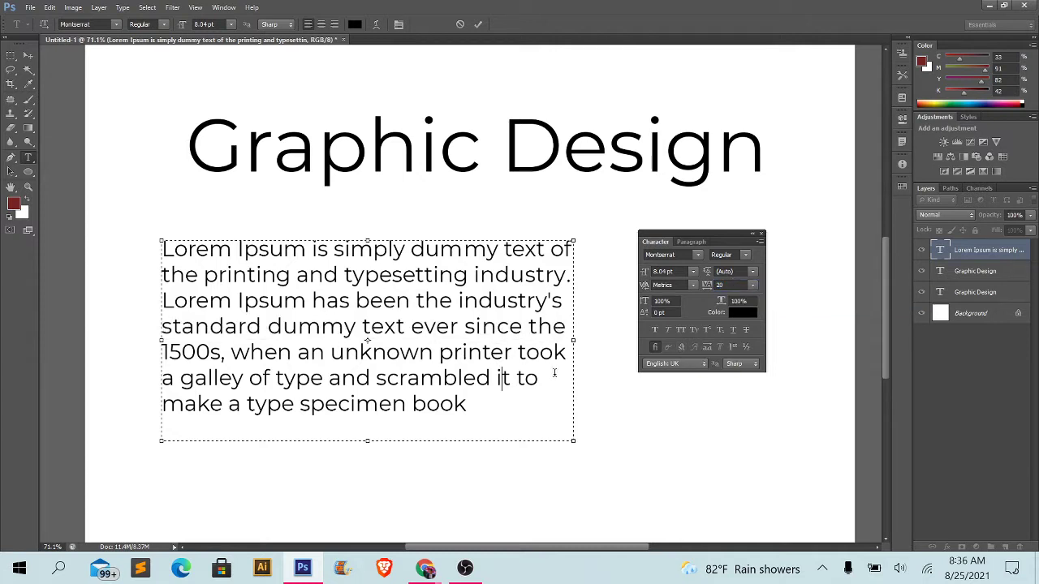
drag(555, 372, 153, 377)
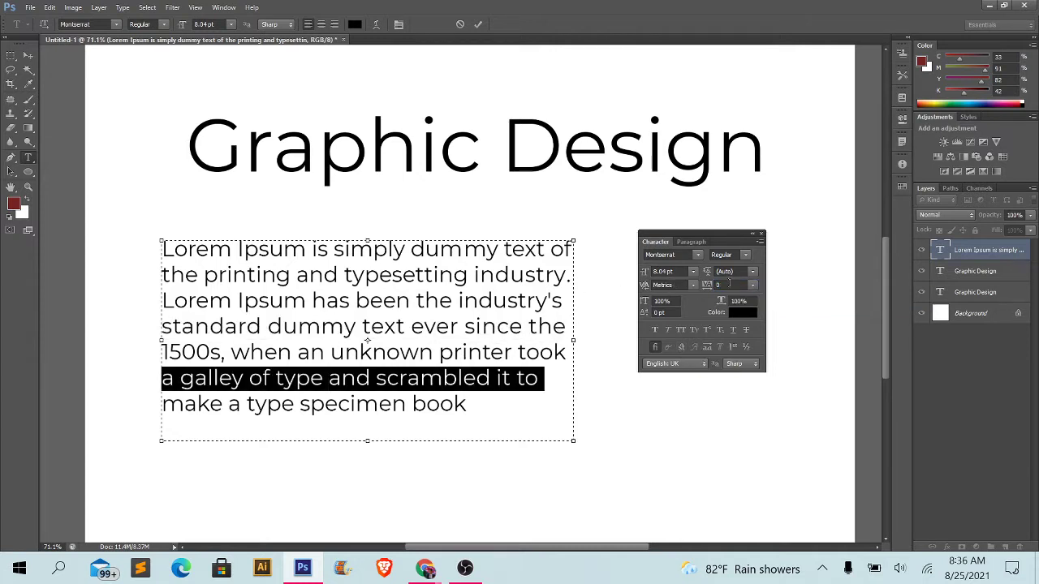
click(729, 284)
key(Up)
key(Up)
key(Up)
key(Up)
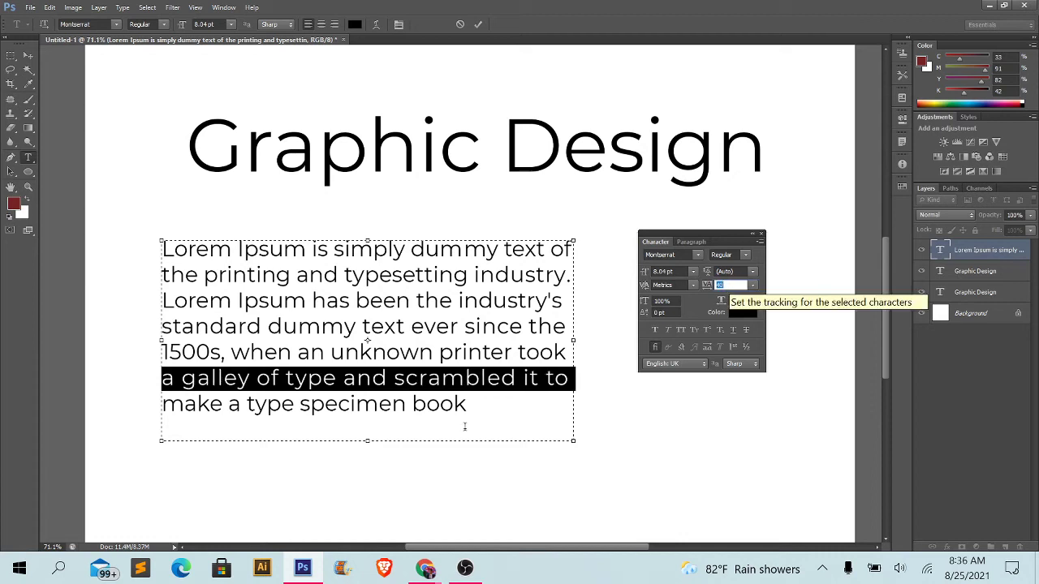
click(465, 426)
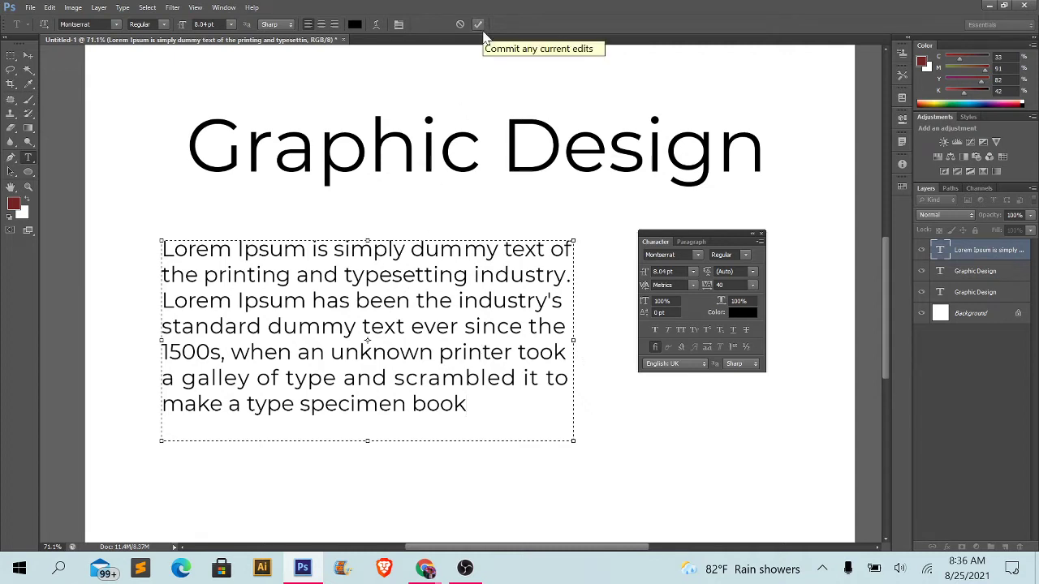
Commit the text, shift the paragraph right, then select and delete its layer
click(479, 25)
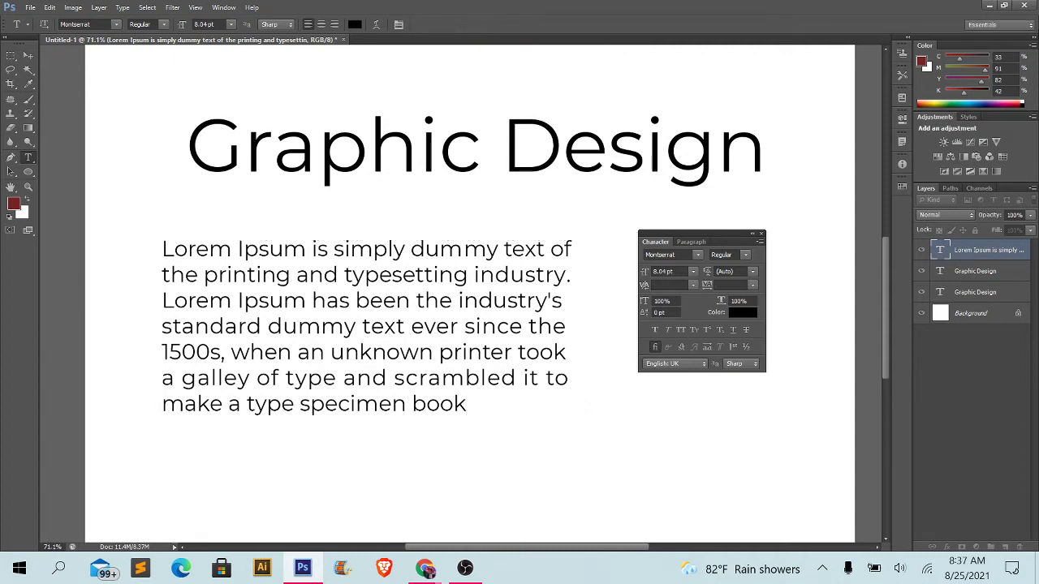
click(28, 56)
drag(298, 258, 337, 261)
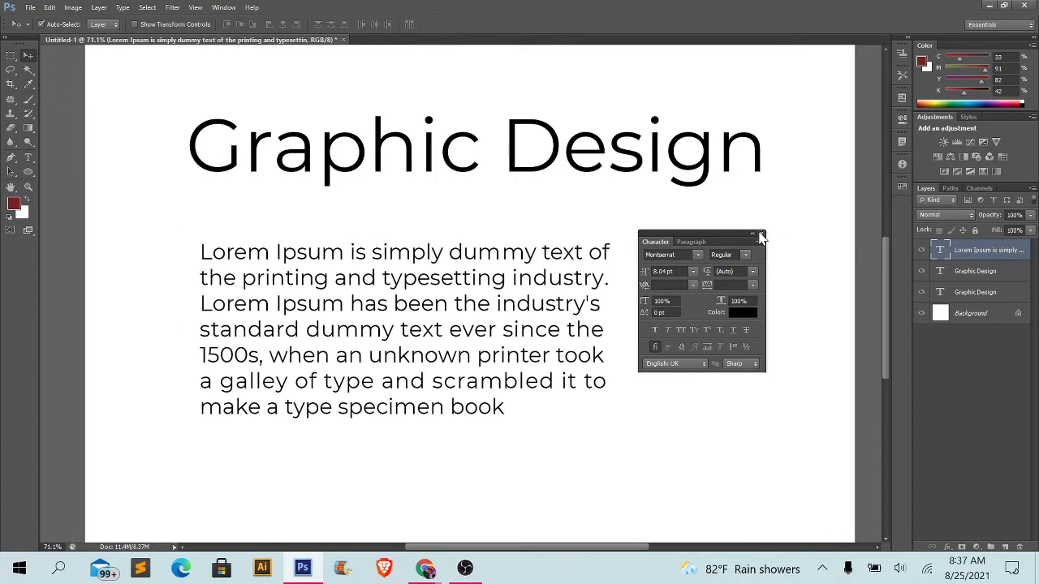
click(761, 236)
drag(492, 221, 575, 429)
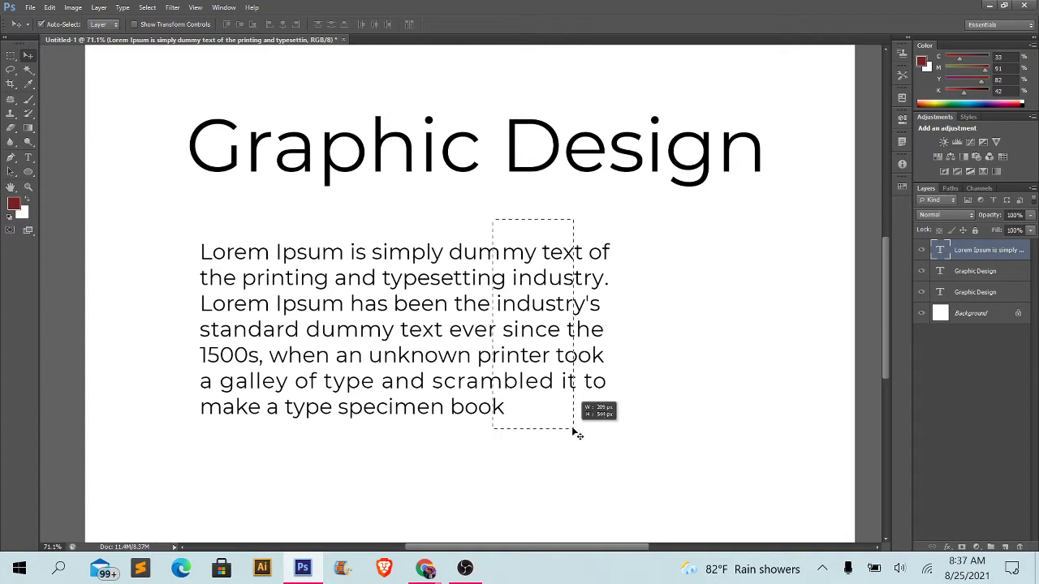
key(Delete)
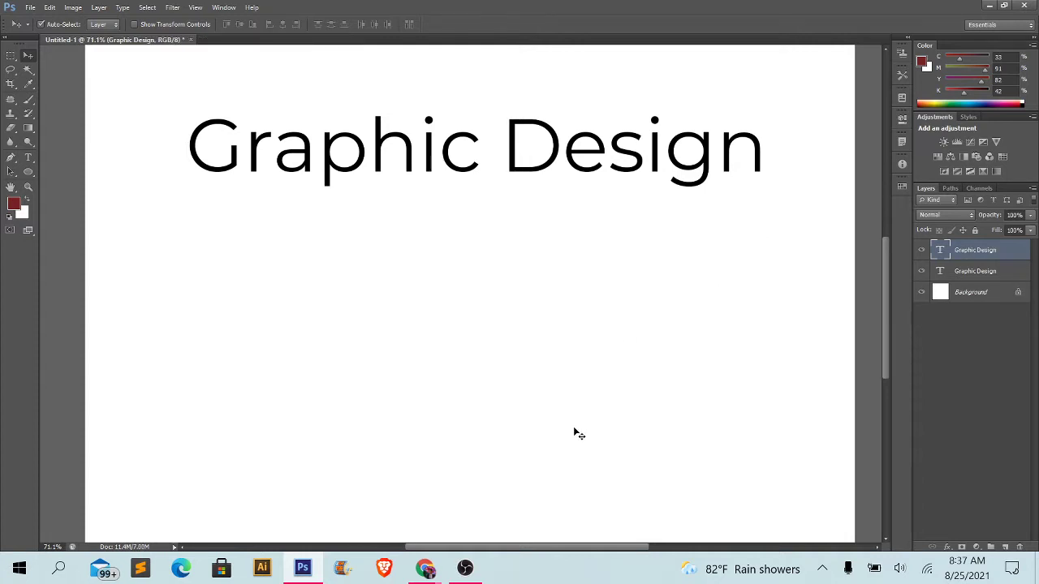
Zoom out and check that both Graphic Design layers remain
scroll(573, 426, down, 2)
scroll(560, 294, down, 2)
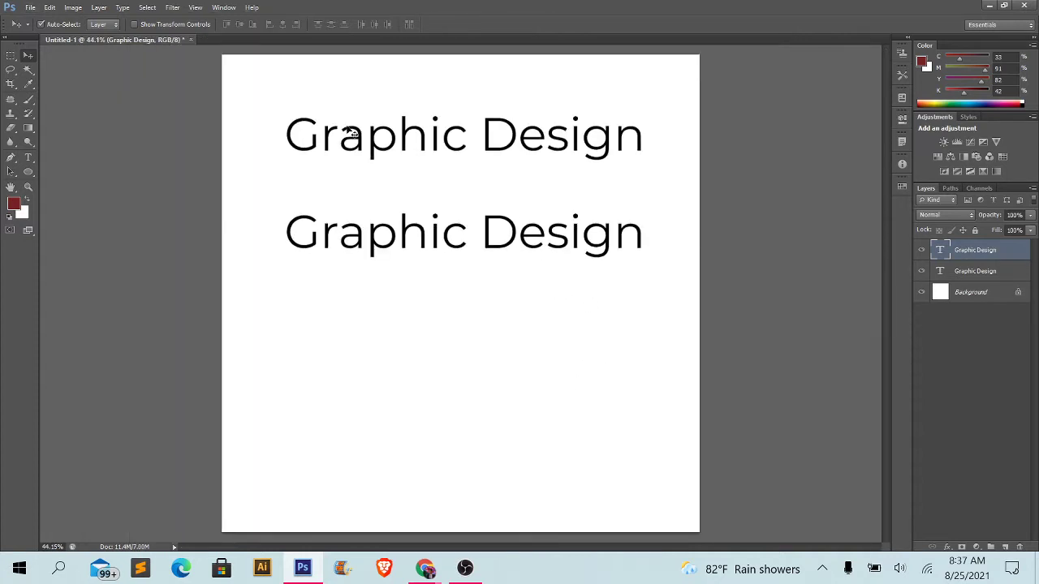
drag(294, 101, 425, 326)
click(422, 285)
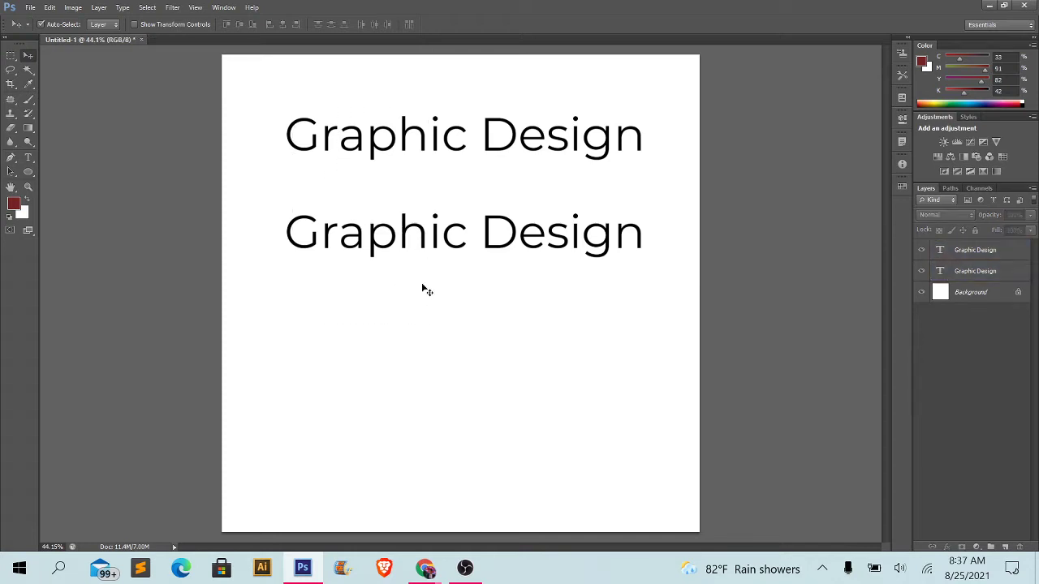
key(t)
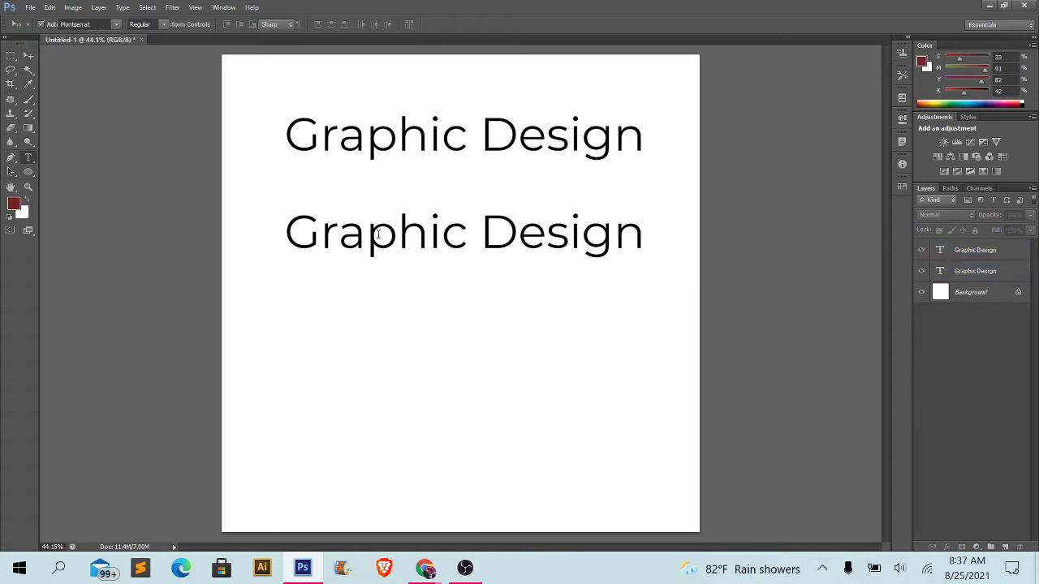
click(389, 236)
key(ctrl+a)
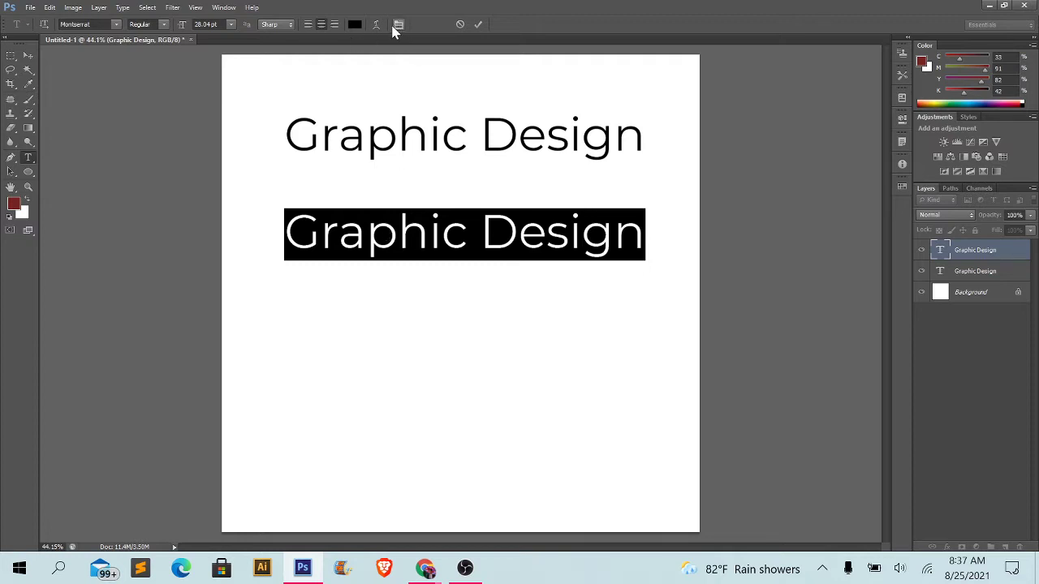
click(376, 25)
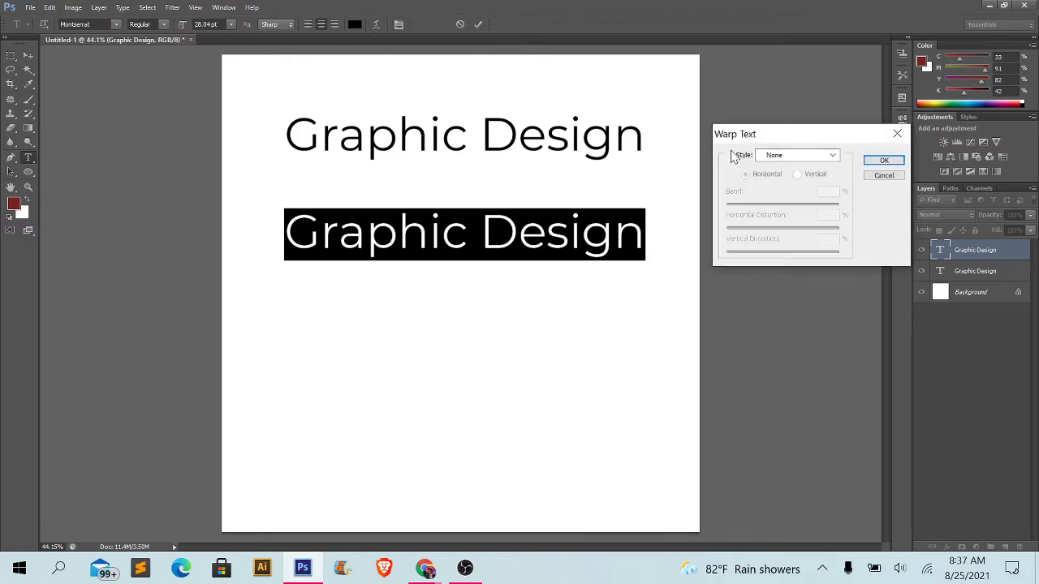
mouse_move(759, 133)
mouse_down()
mouse_move(721, 110)
mouse_move(717, 91)
mouse_up()
click(767, 111)
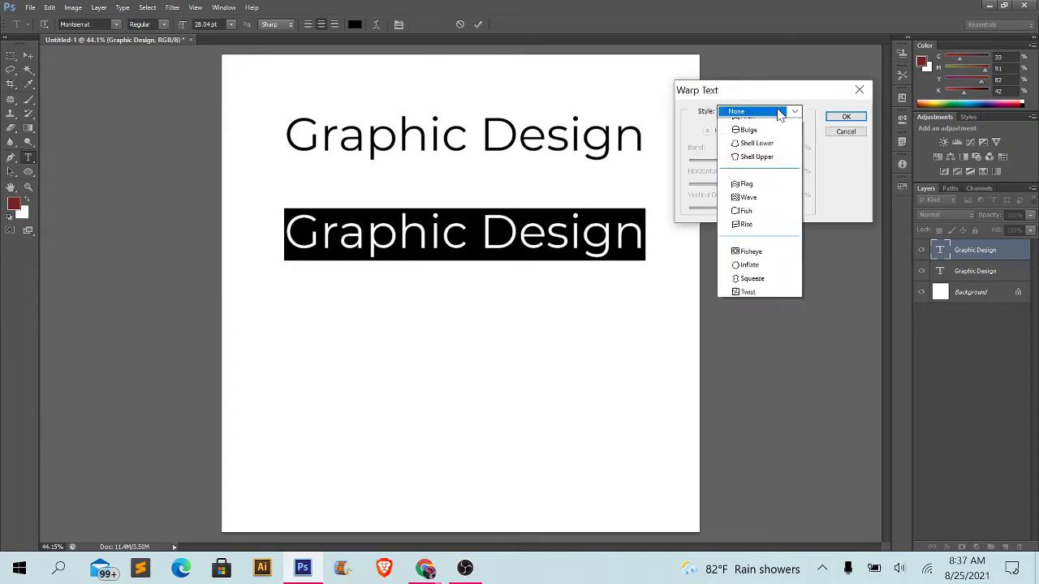
click(751, 167)
click(767, 111)
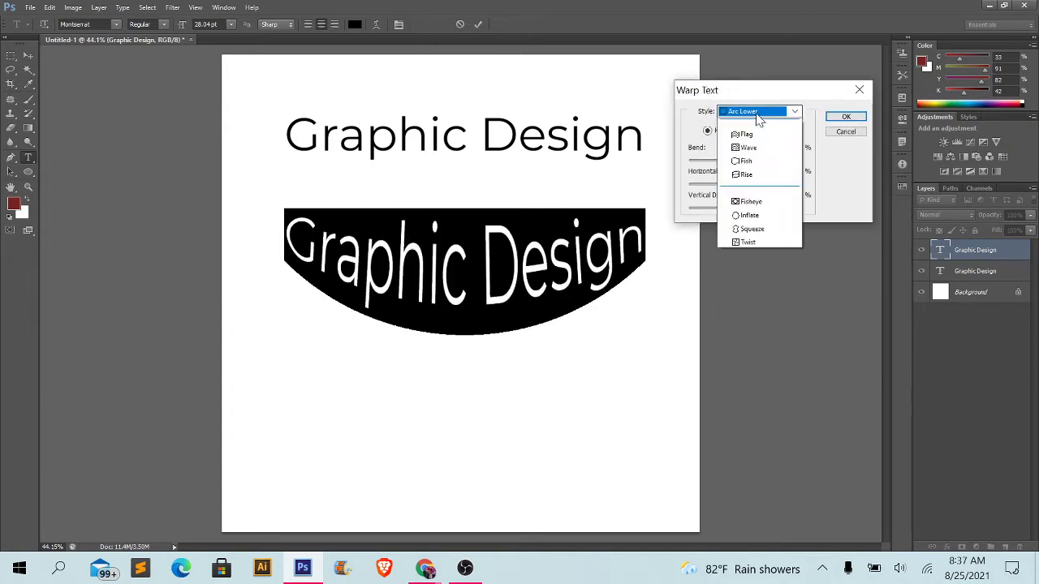
click(751, 146)
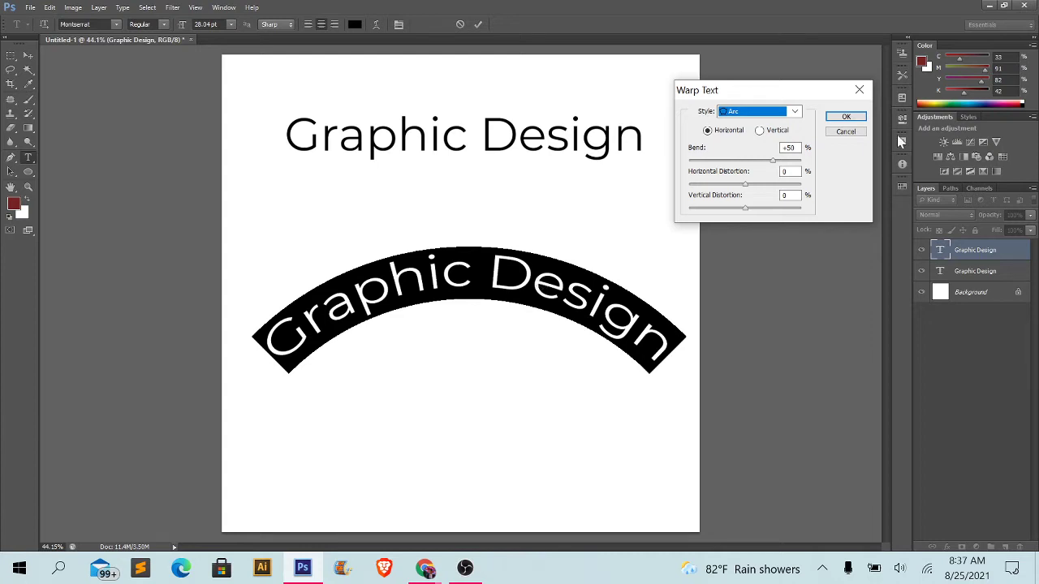
click(847, 134)
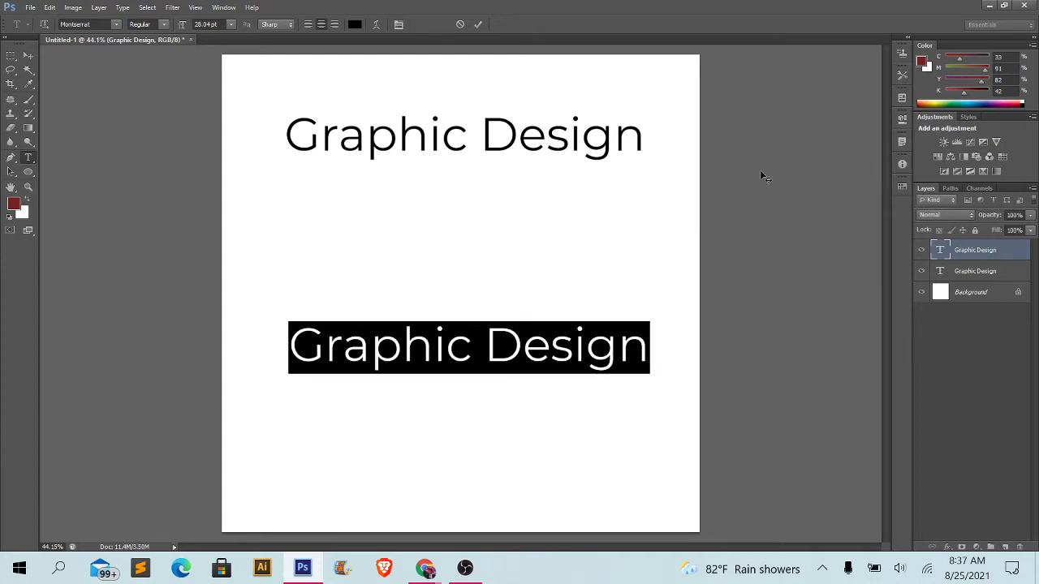
Select all of the lower Graphic Design text and colour it red (ff0000)
click(502, 349)
key(ctrl+a)
click(399, 26)
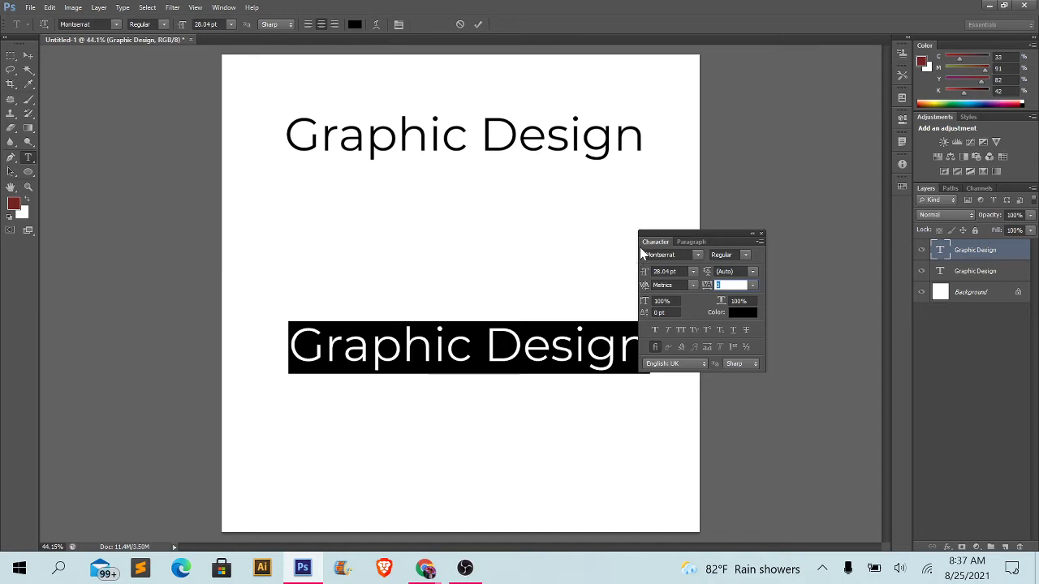
mouse_move(733, 237)
mouse_down()
mouse_move(844, 37)
mouse_move(811, 120)
mouse_up()
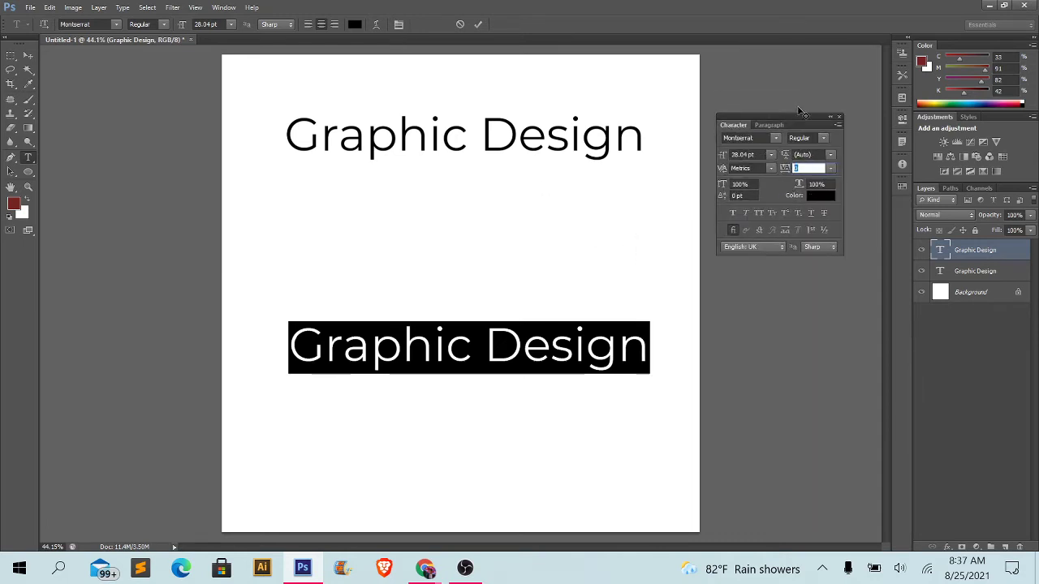
drag(796, 128, 646, 139)
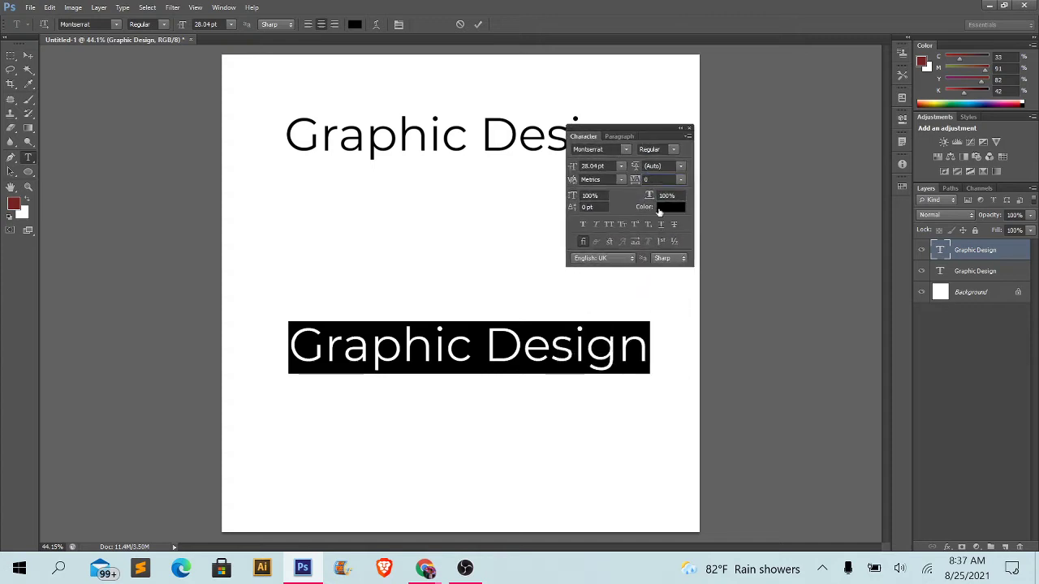
click(668, 207)
mouse_move(756, 146)
mouse_down()
mouse_move(756, 104)
mouse_move(826, 99)
mouse_up()
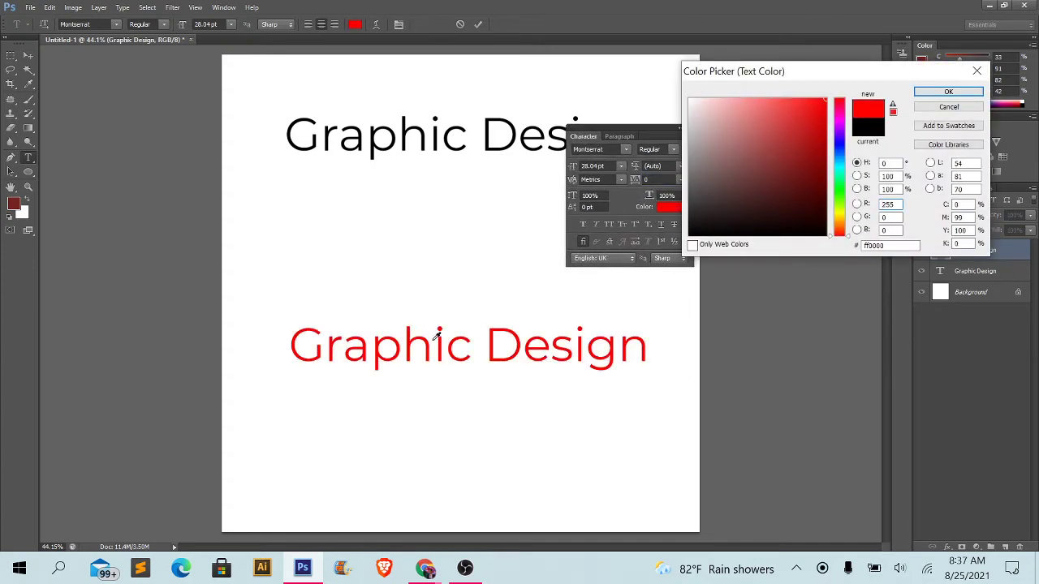
click(948, 91)
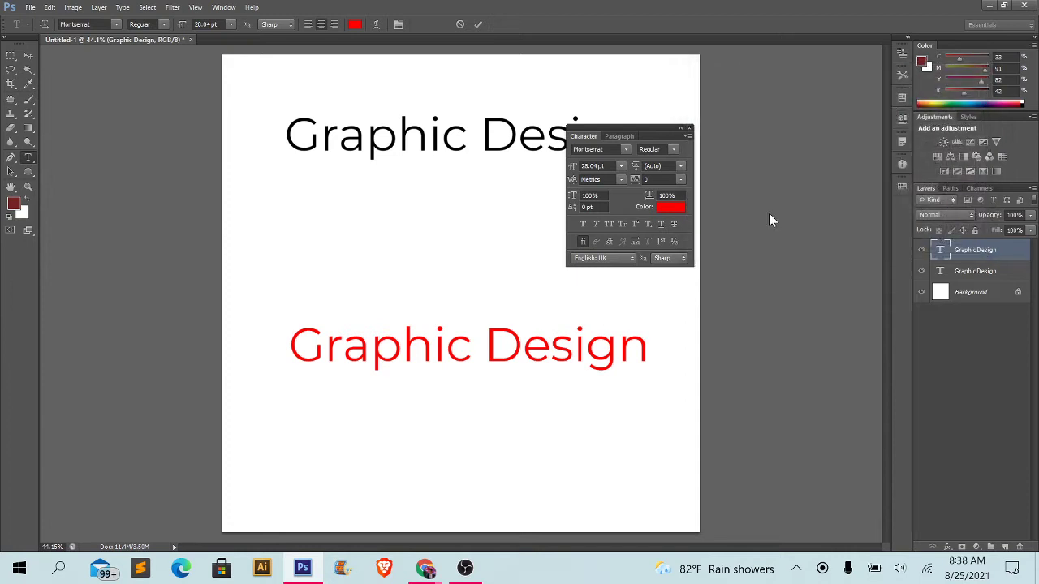
click(477, 25)
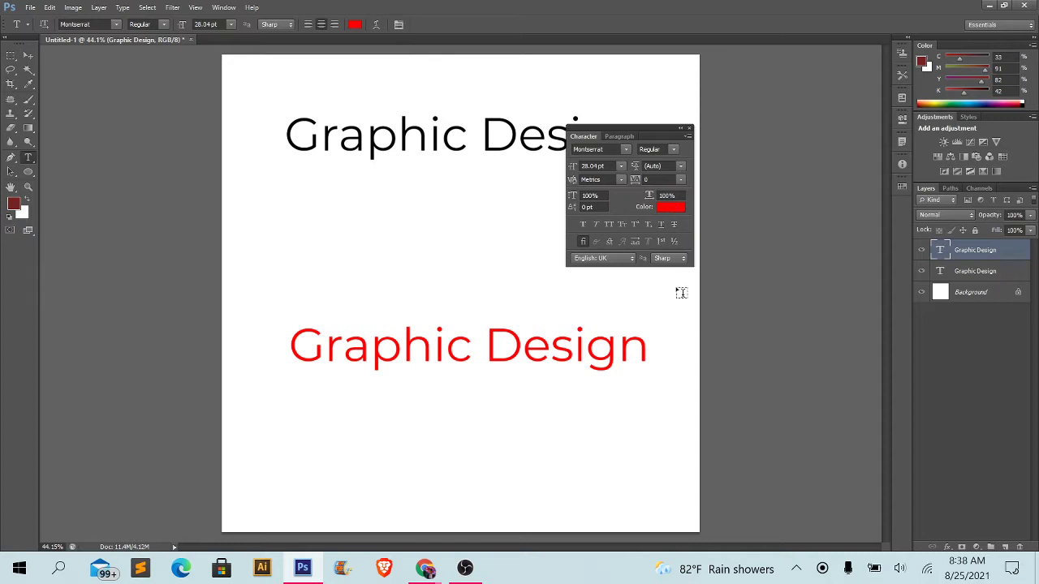
Select the first letter G and colour it black (000000)
click(318, 347)
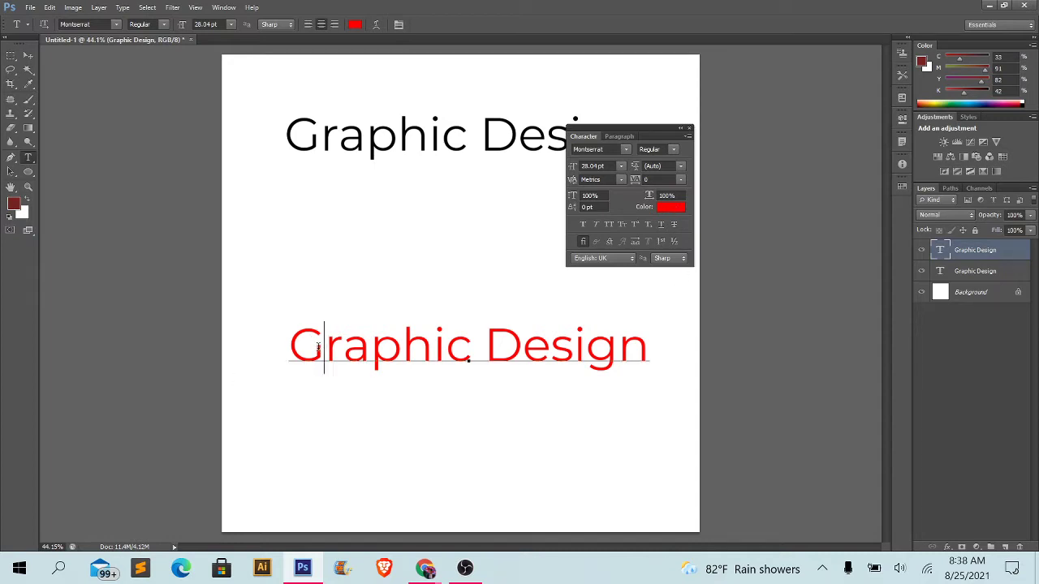
key(shift+Left)
click(318, 347)
drag(318, 348, 297, 342)
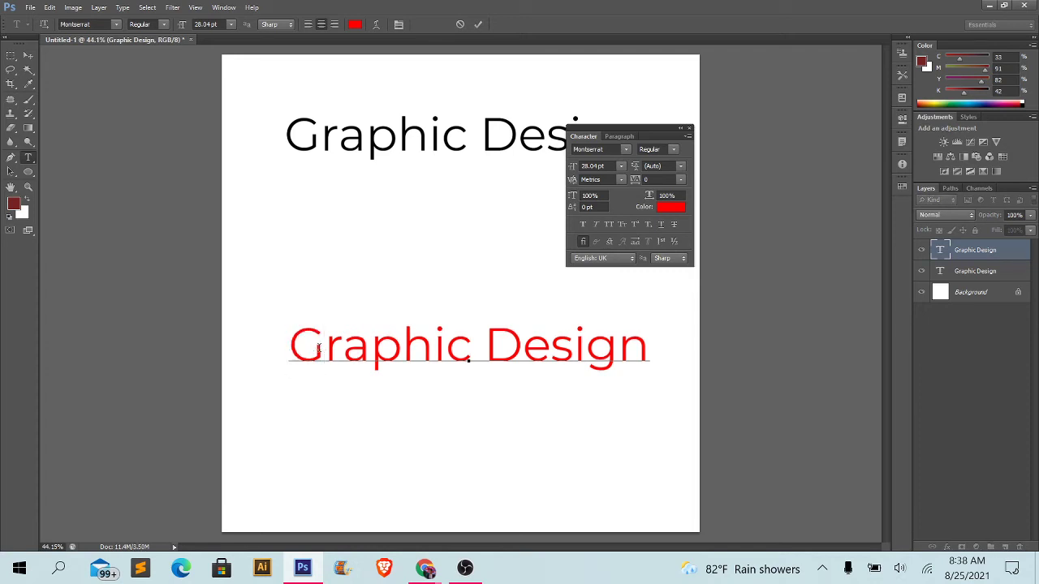
drag(320, 347, 289, 348)
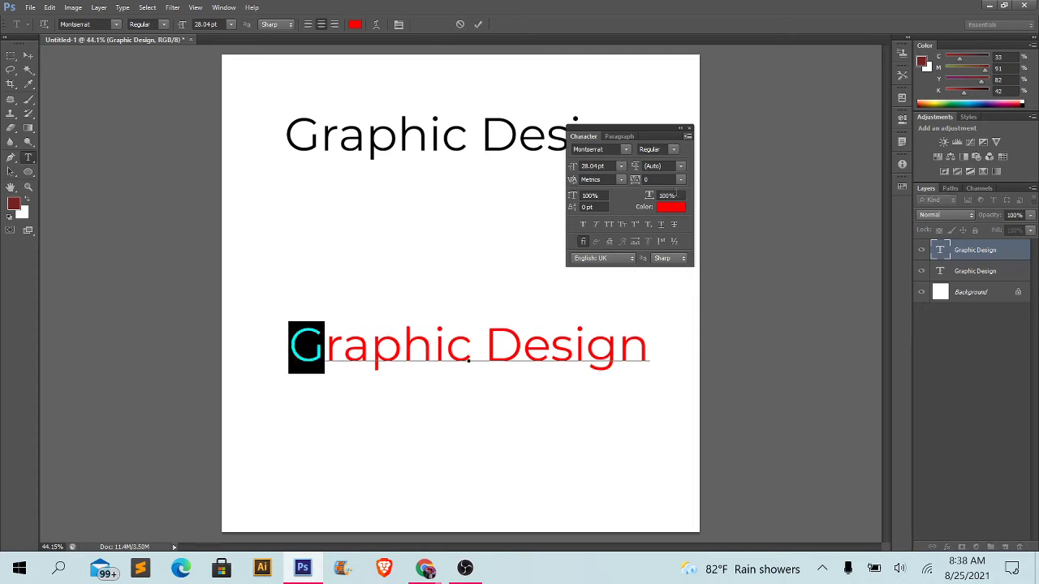
click(670, 207)
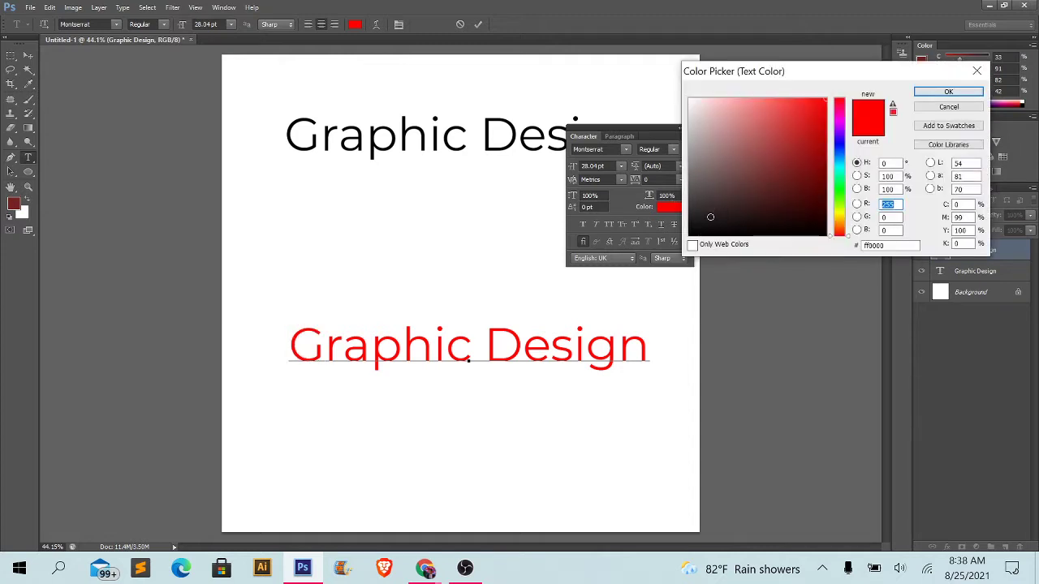
text(0)
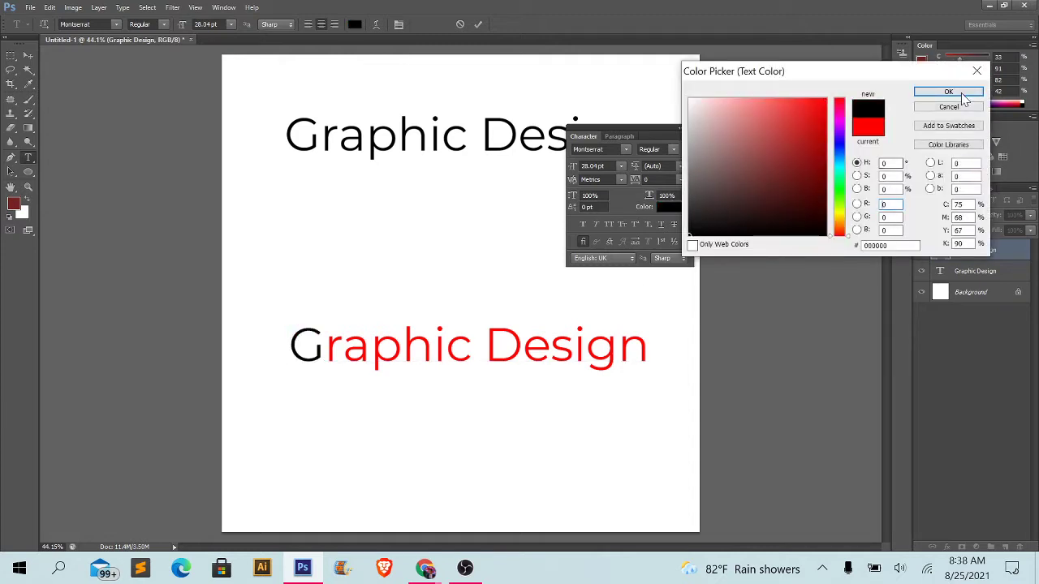
click(948, 91)
Colour the letter D blue-violet (6427f0) and commit the text
click(485, 347)
drag(486, 347, 523, 348)
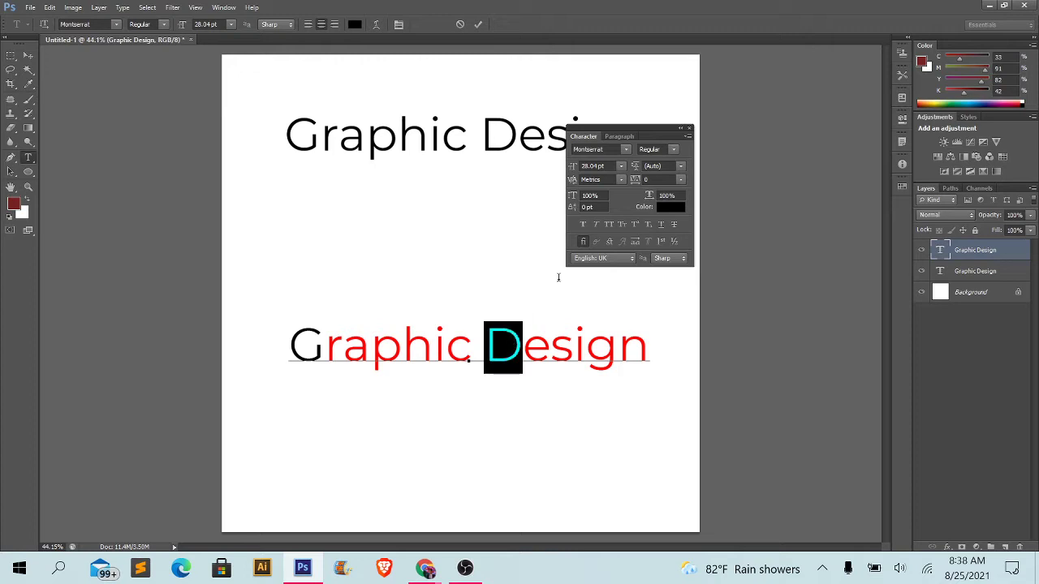
click(666, 210)
drag(839, 175, 839, 136)
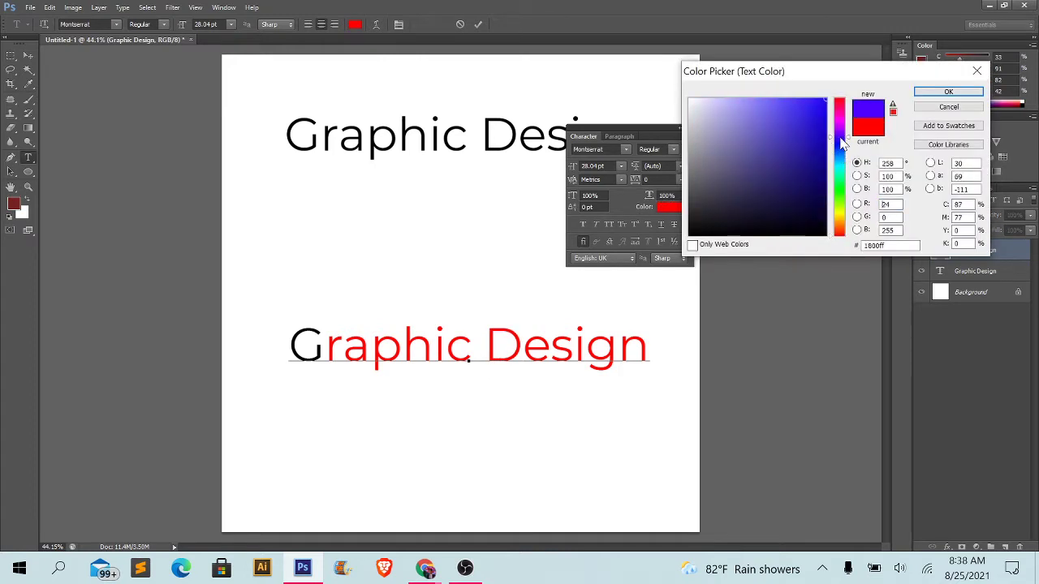
click(824, 99)
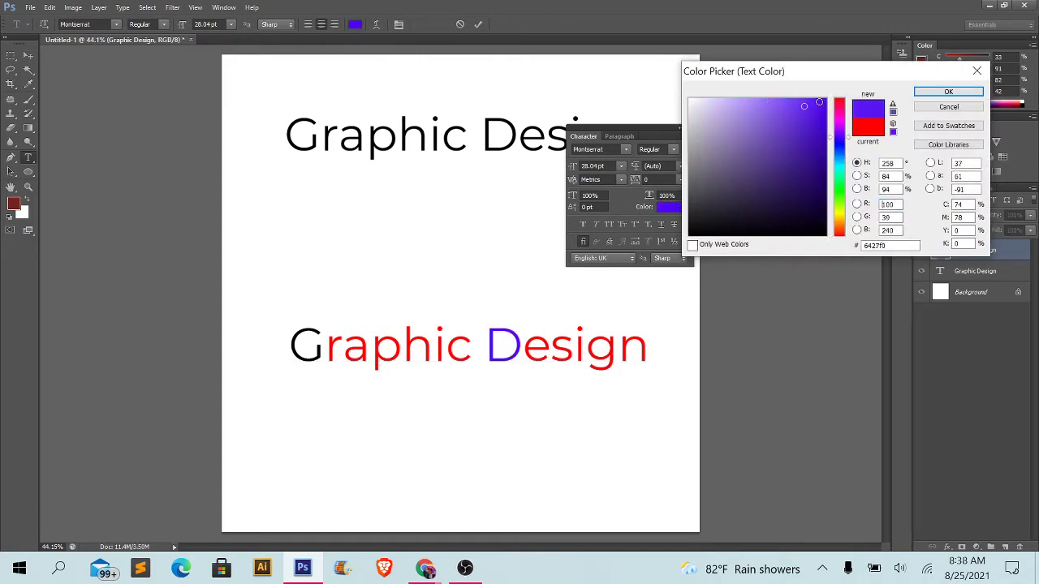
click(948, 91)
click(523, 347)
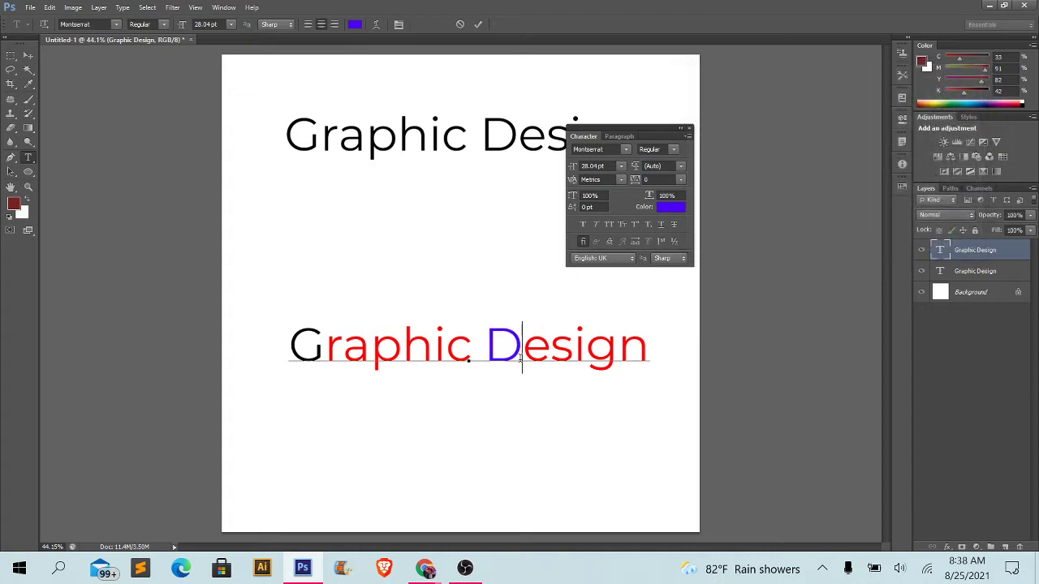
drag(525, 348, 549, 346)
click(548, 345)
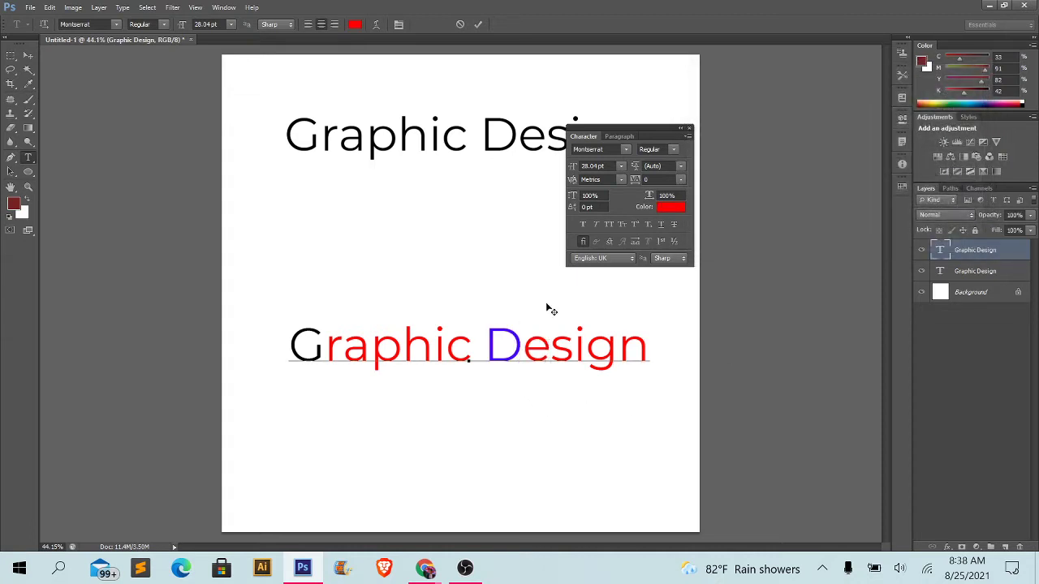
click(478, 24)
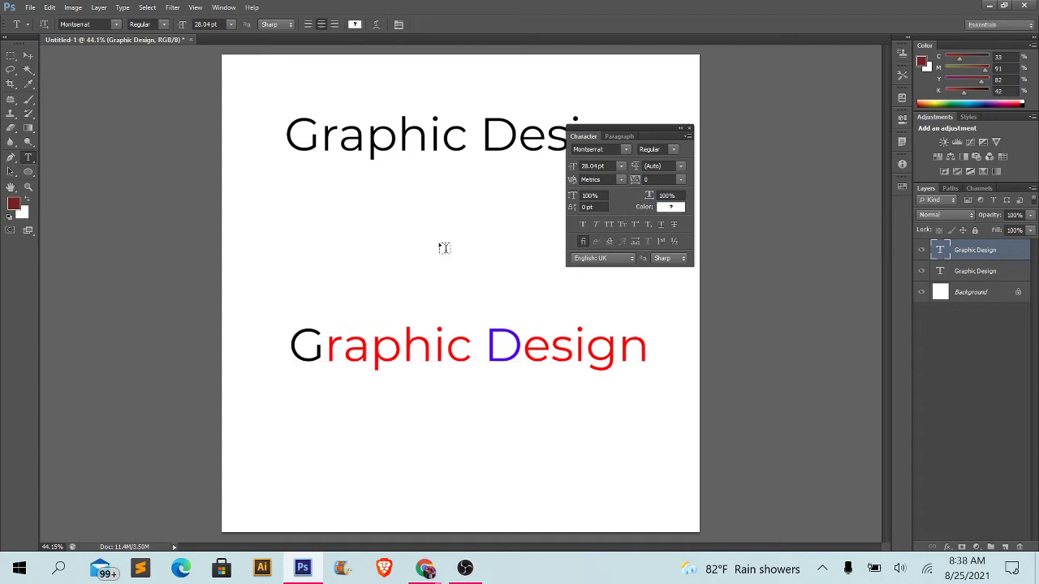
Close the Character panel and delete both Graphic Design text layers
click(28, 55)
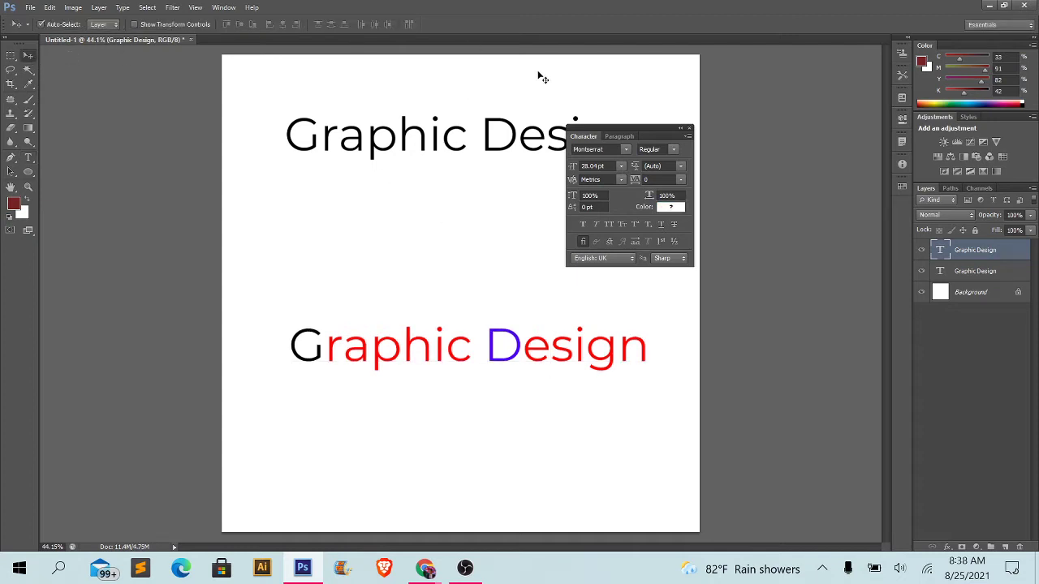
click(690, 128)
key(Delete)
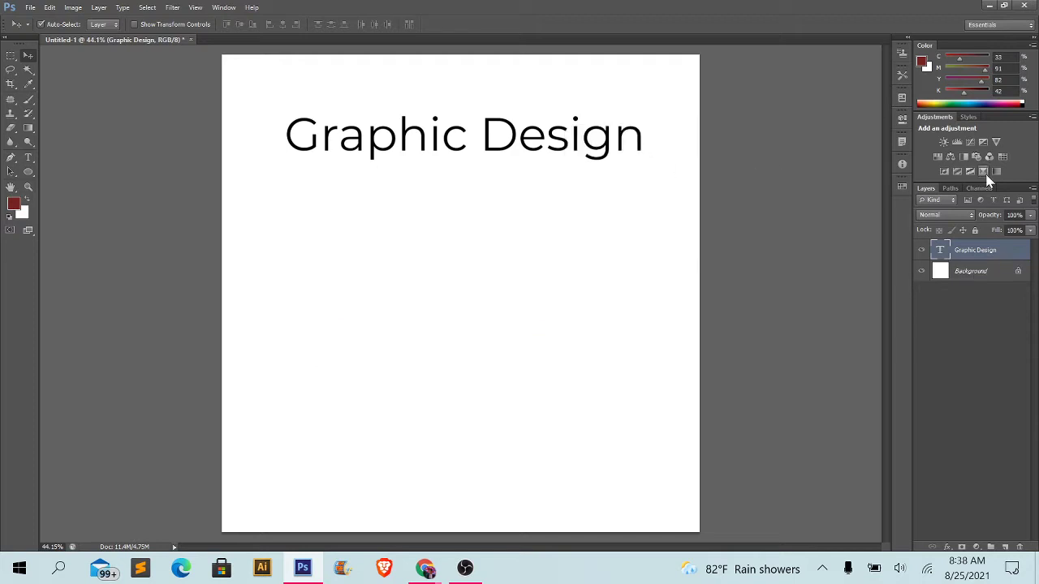
key(Delete)
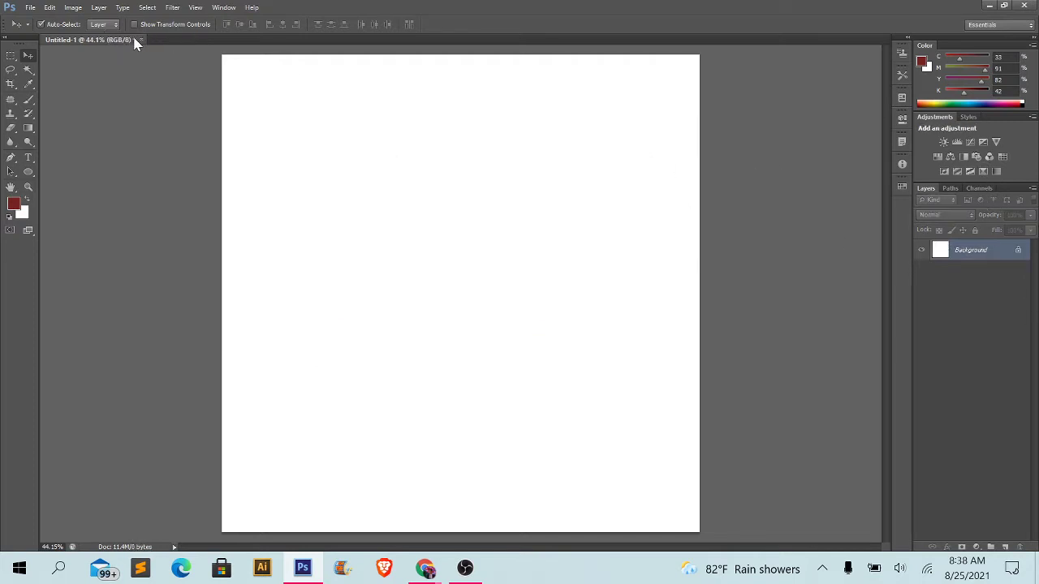
Close the document without saving and bring Chrome to the front
click(140, 39)
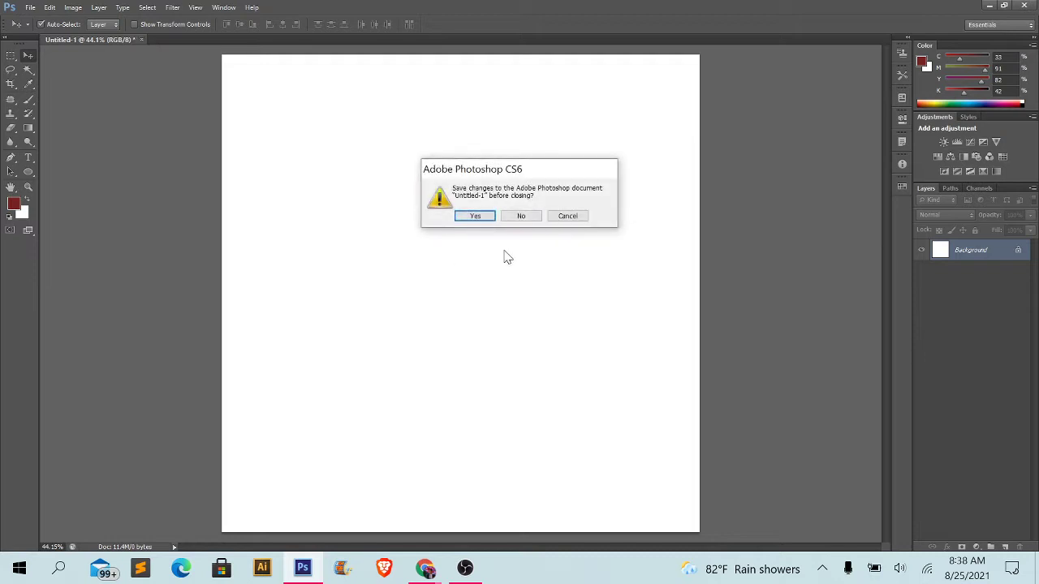
click(519, 218)
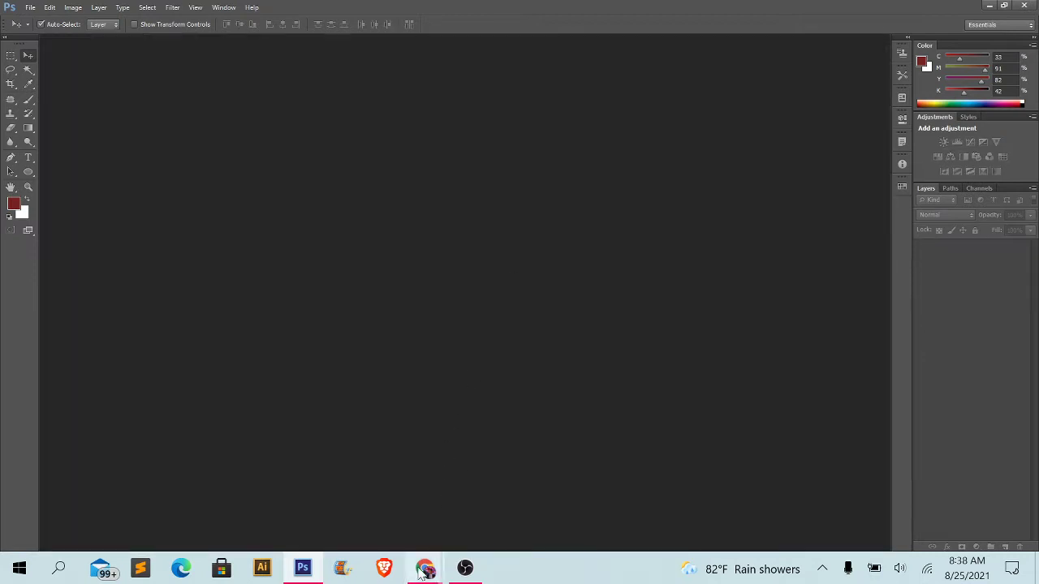
click(408, 526)
Search Google for 'business card design' from the address bar
click(536, 37)
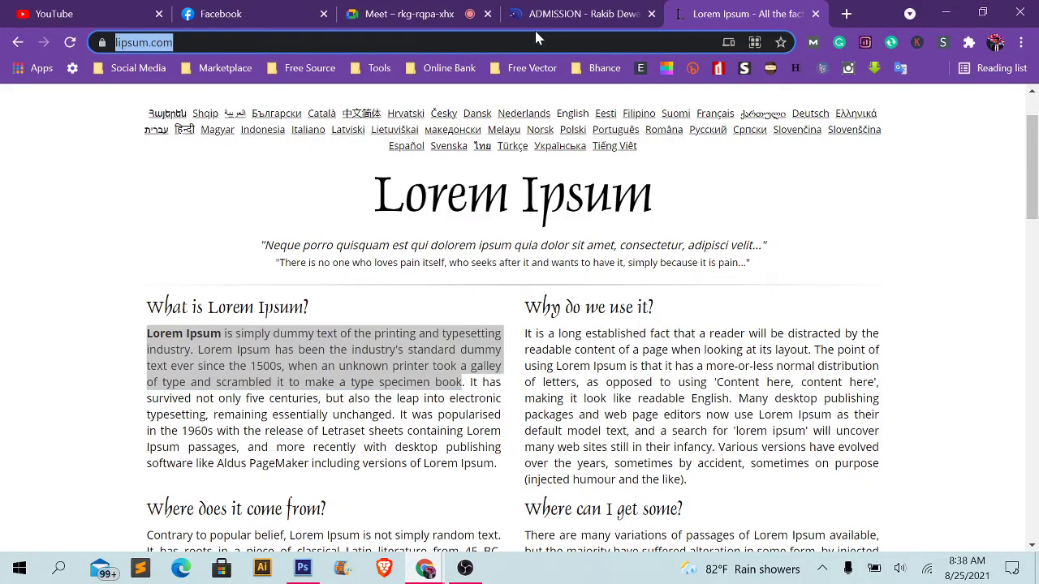
text(busi)
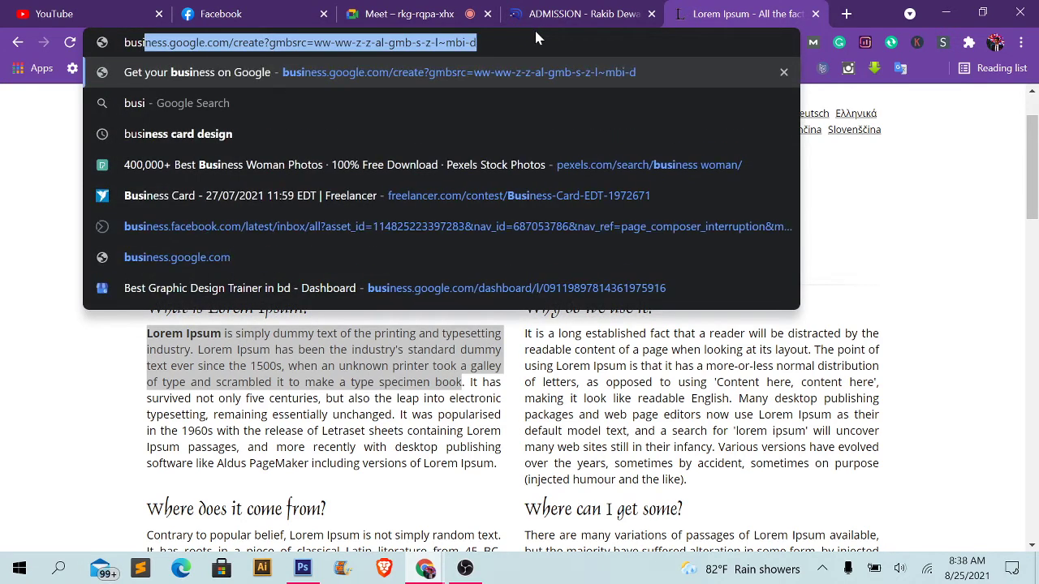
text(ness)
key(Return)
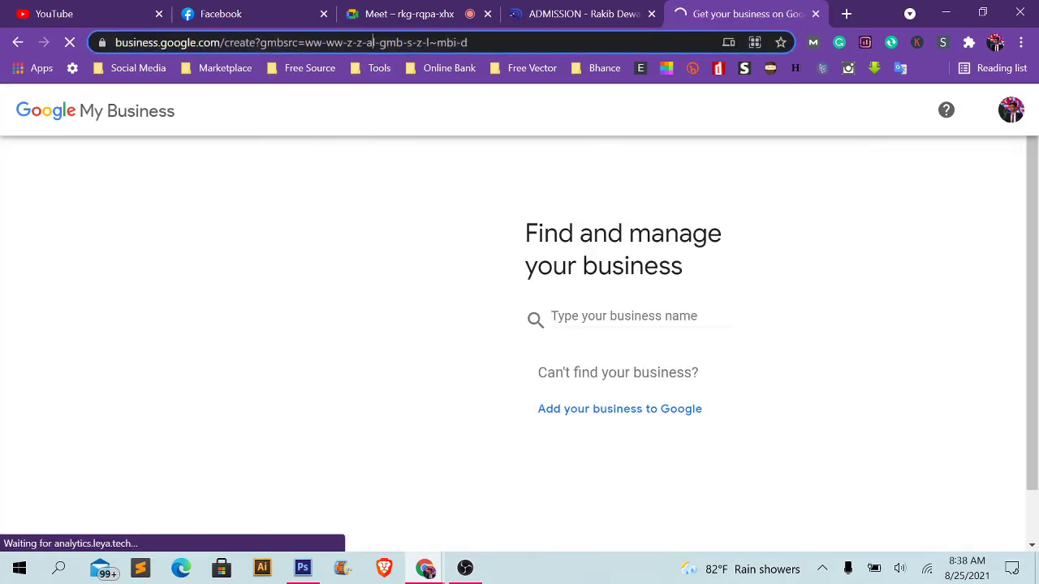
click(372, 41)
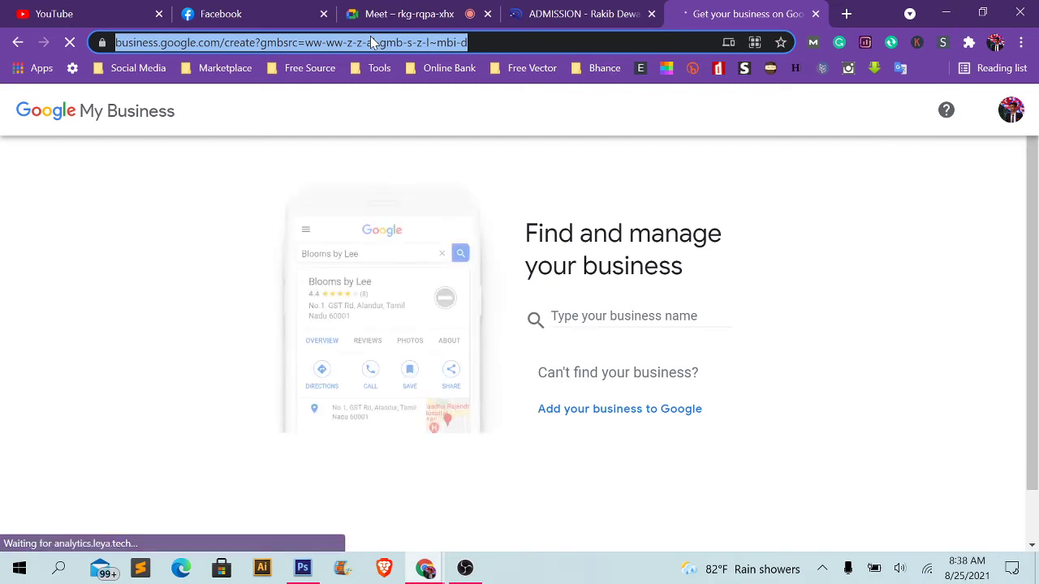
text(nusiness)
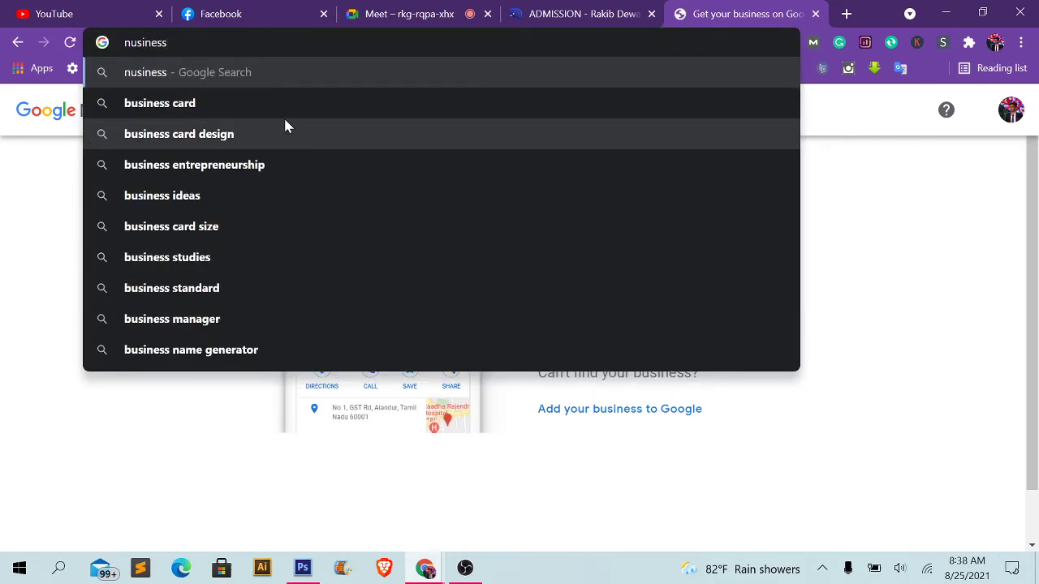
click(285, 128)
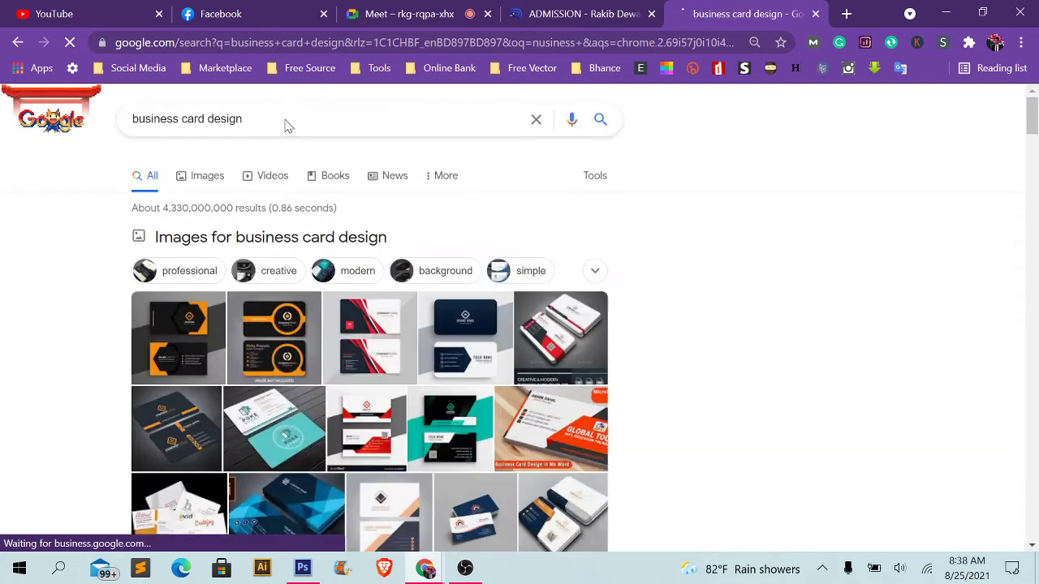
Switch to Images results and browse the sample business card designs
click(206, 178)
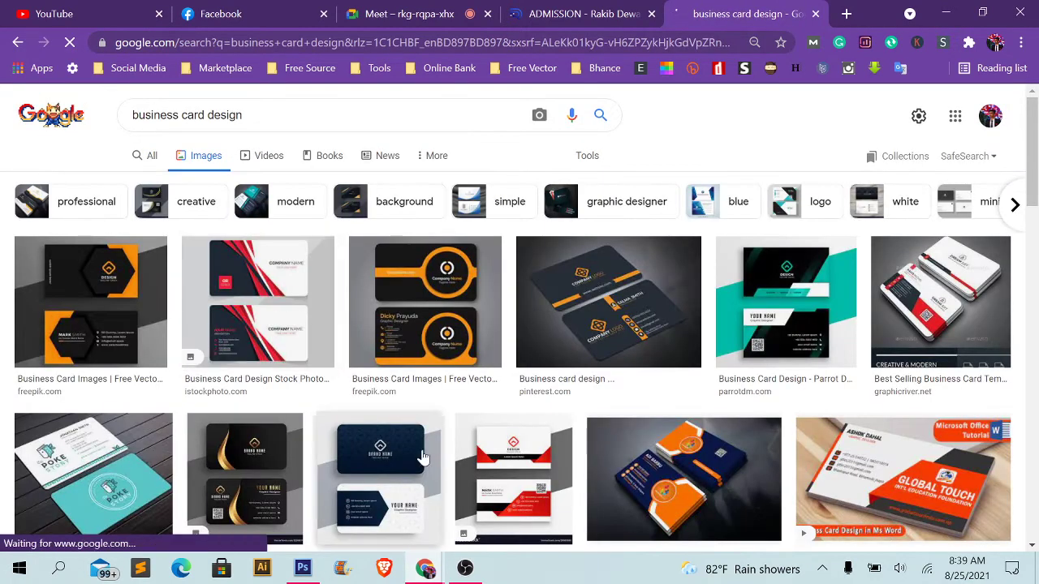
scroll(430, 430, down, 5)
scroll(455, 365, down, 10)
scroll(491, 276, up, 10)
scroll(491, 243, up, 5)
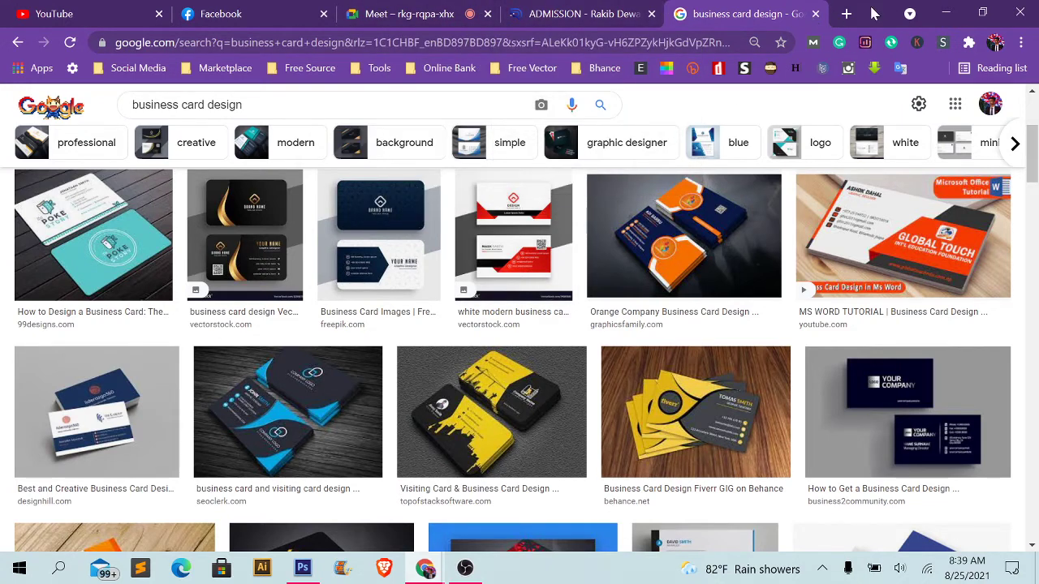
Search Google for 'business card size' in a new tab
click(847, 14)
text(b)
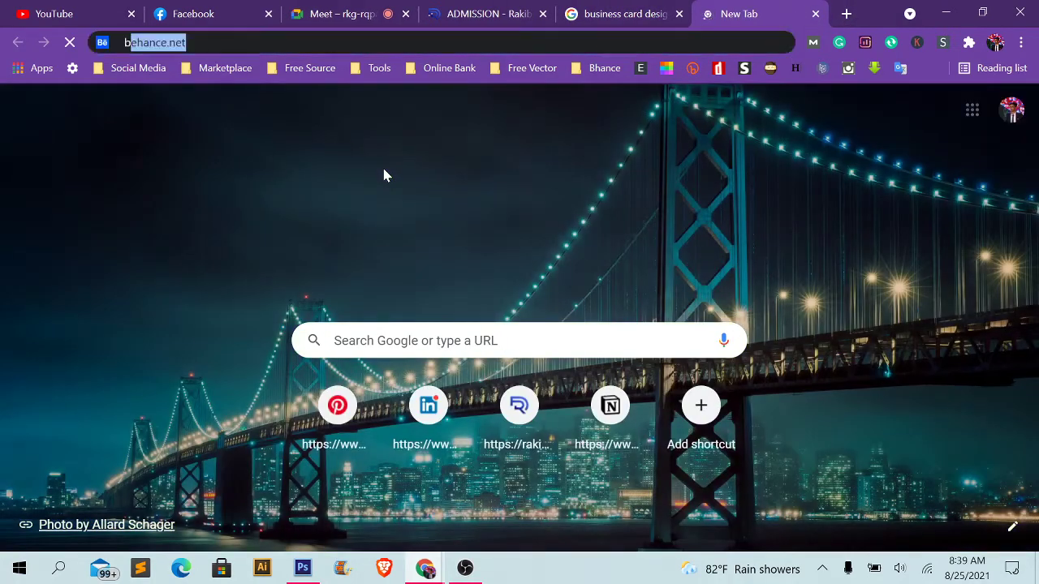
text(usiness)
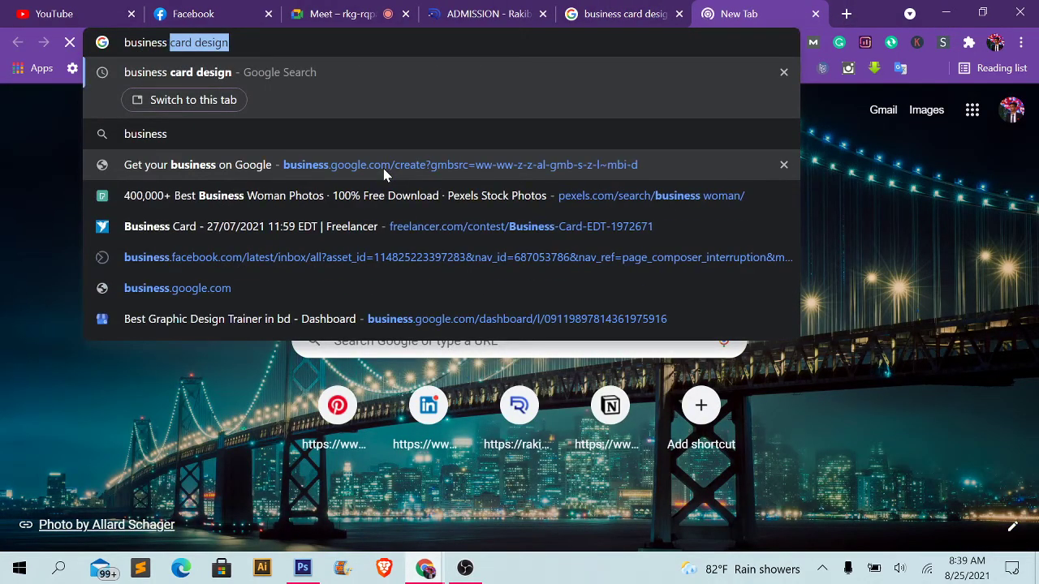
text( card )
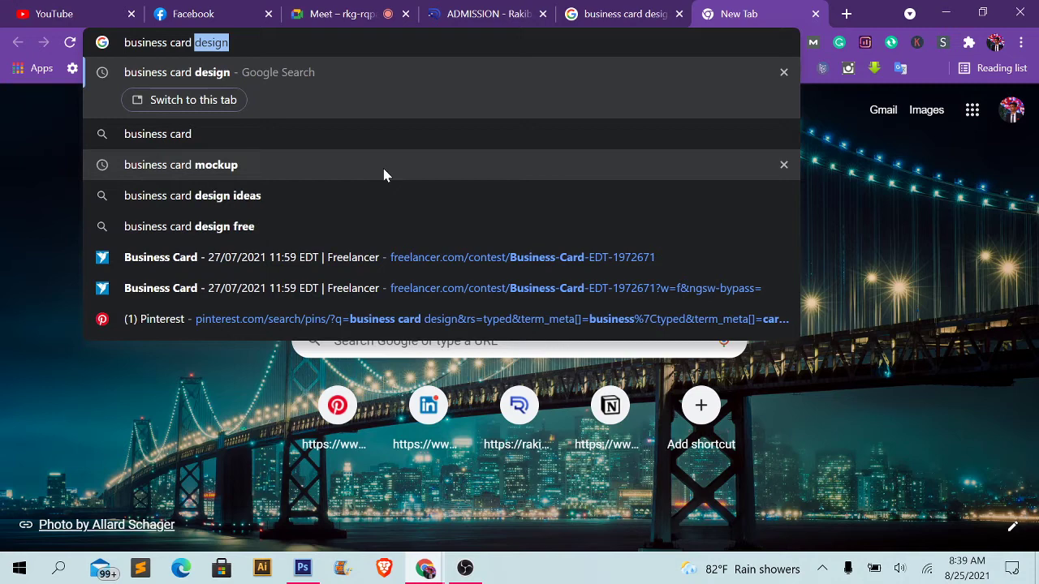
text(size)
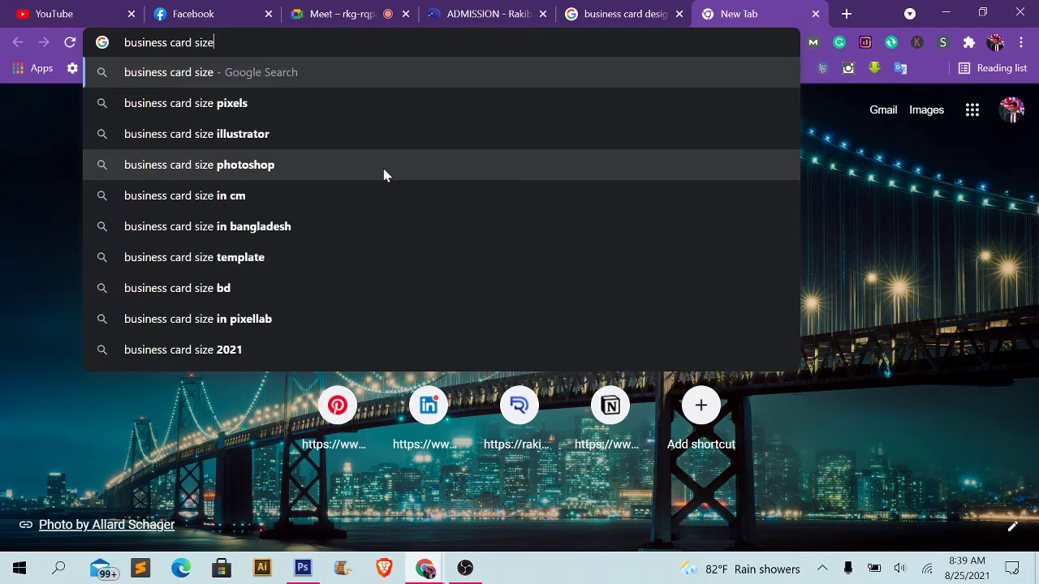
key(Return)
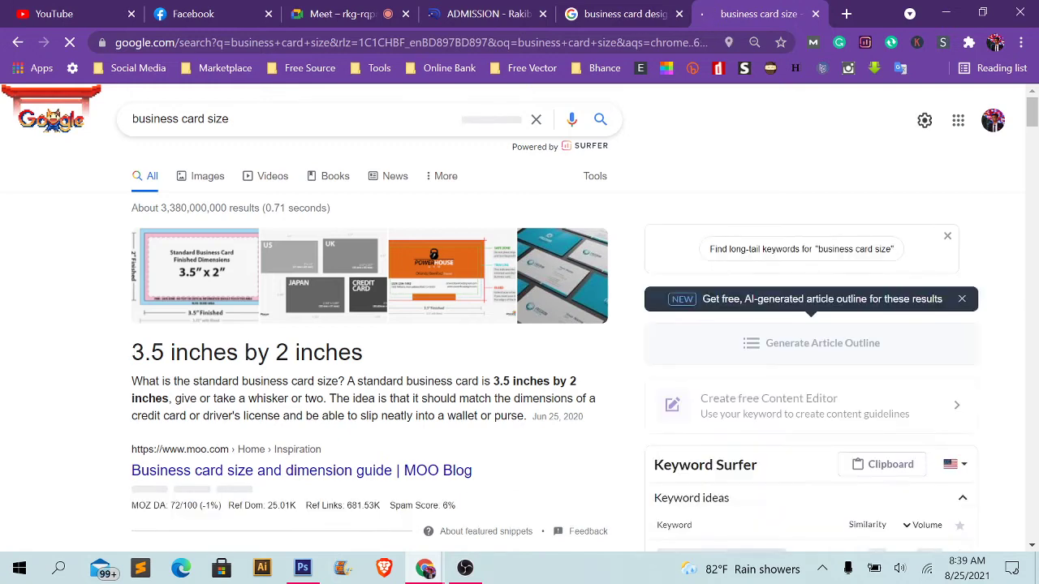
Highlight the 3.5 × 2 inch answer, then minimize Chrome to reveal Photoshop
drag(131, 352, 426, 359)
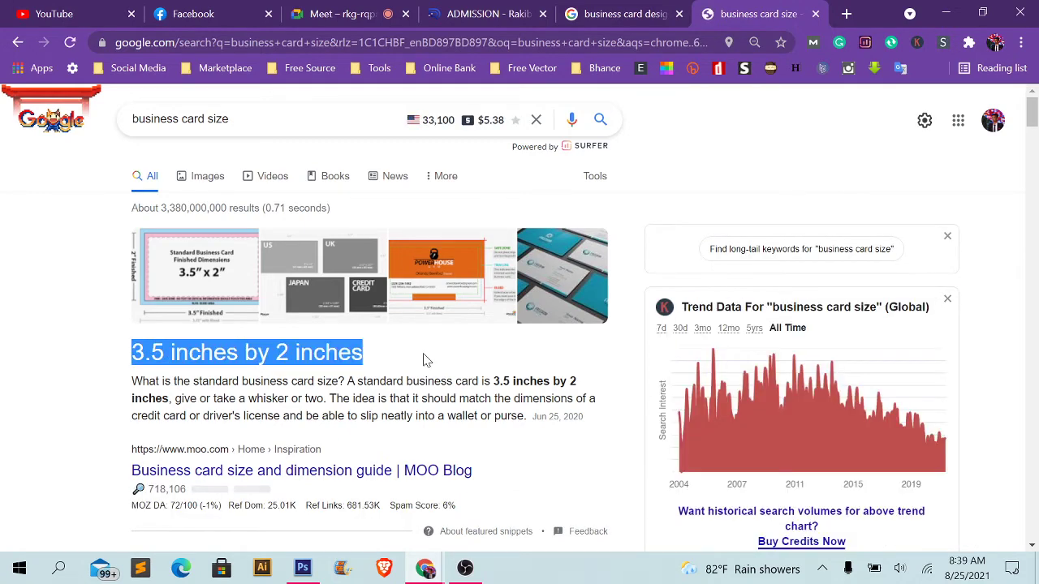
click(365, 367)
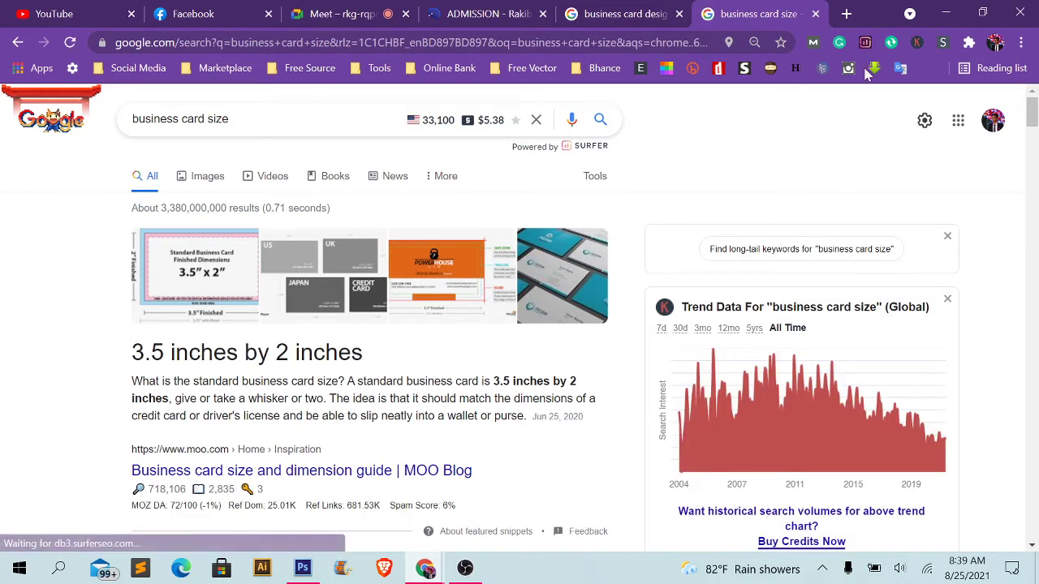
click(946, 13)
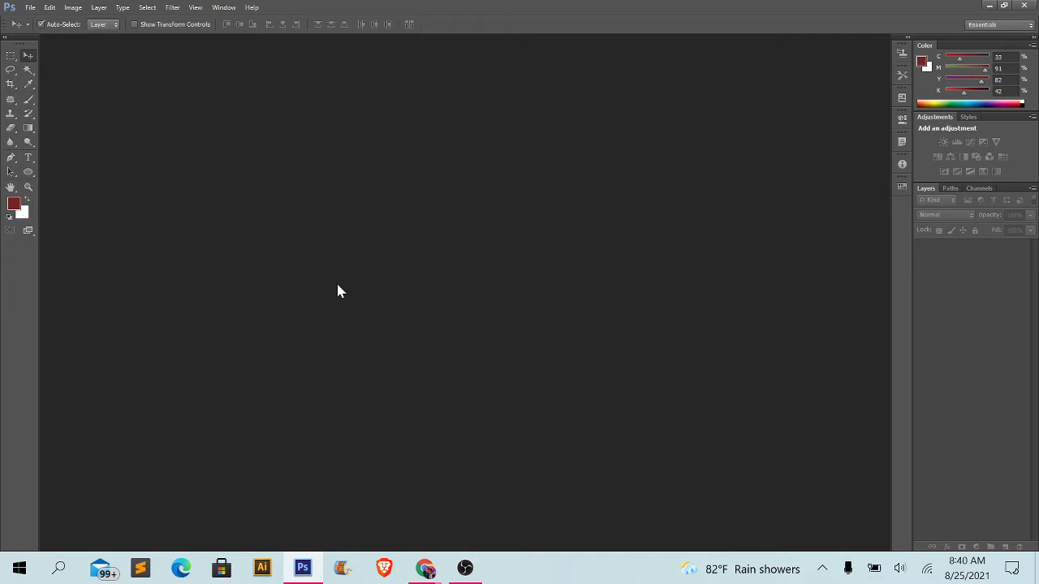
Start a new document named Business Card Design, 3.5 inches wide
click(31, 7)
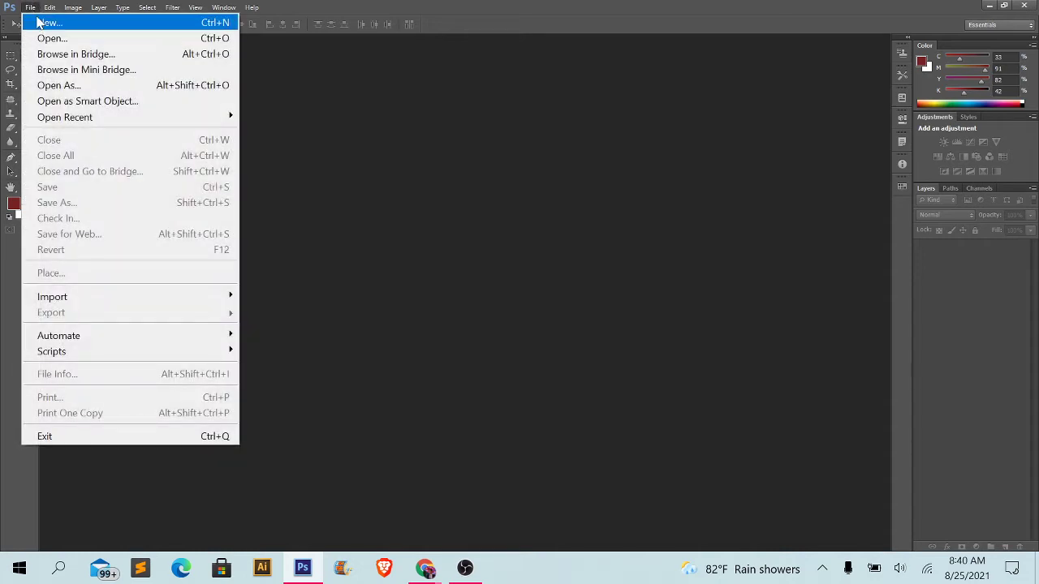
click(49, 22)
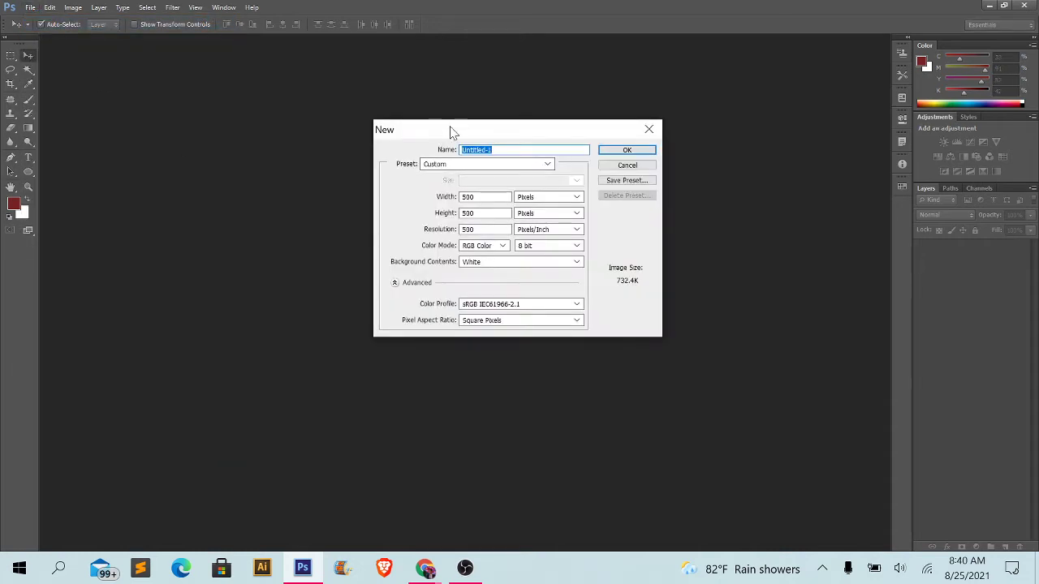
text(Busines)
text(s Card Design)
click(539, 198)
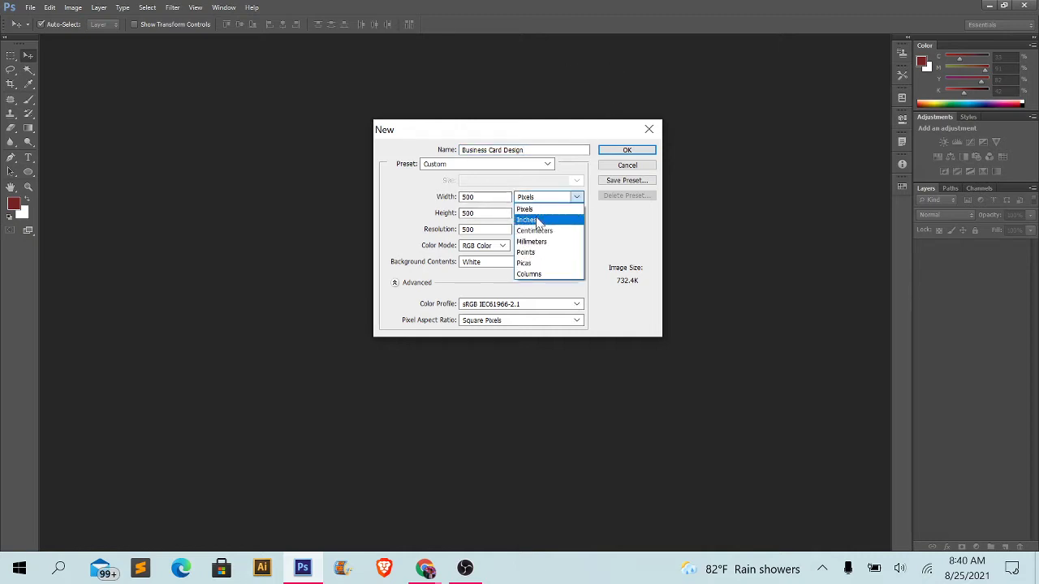
click(528, 219)
key(shift+Tab)
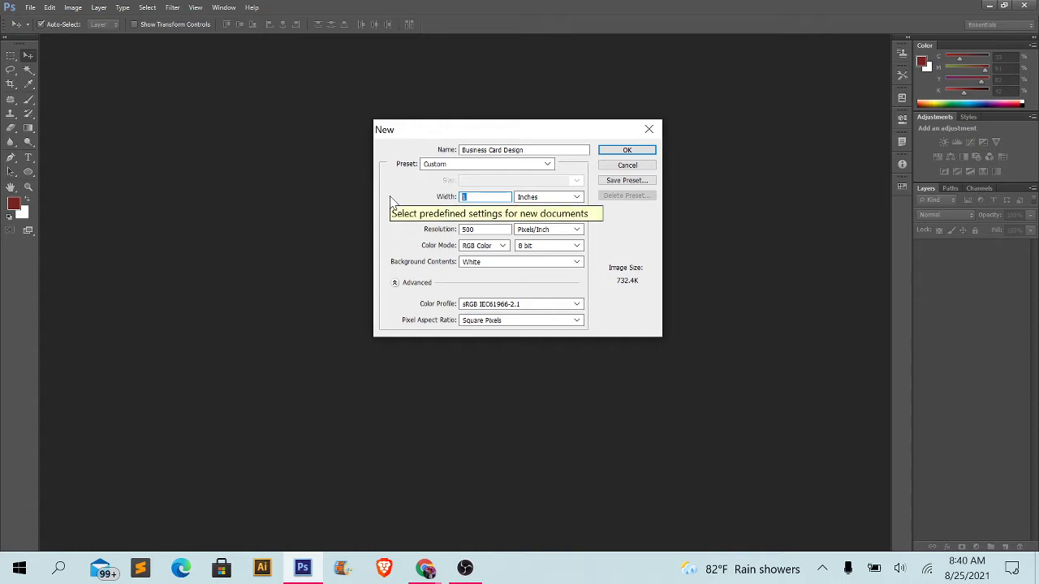
text(3.5)
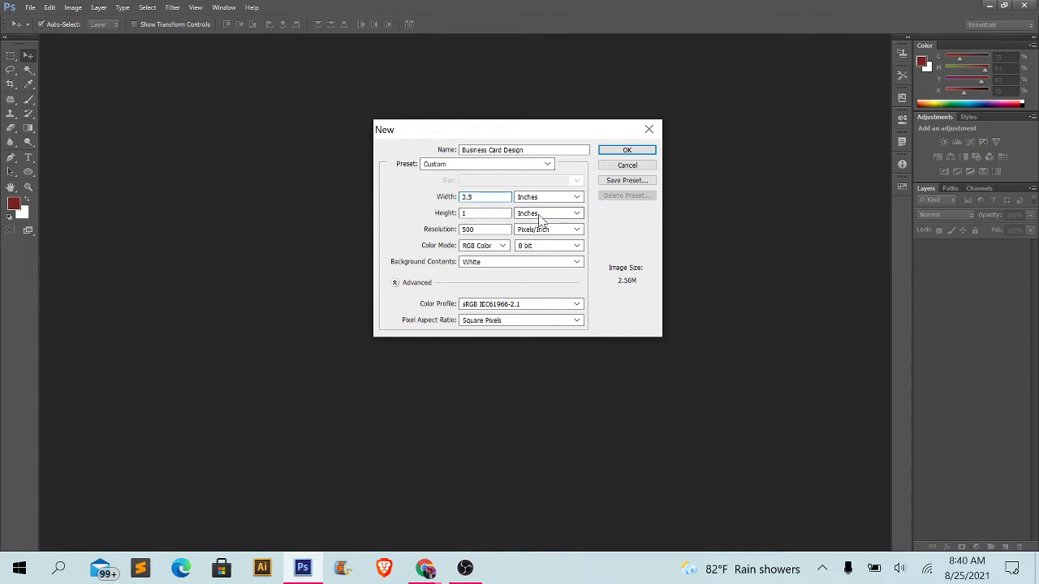
key(Tab)
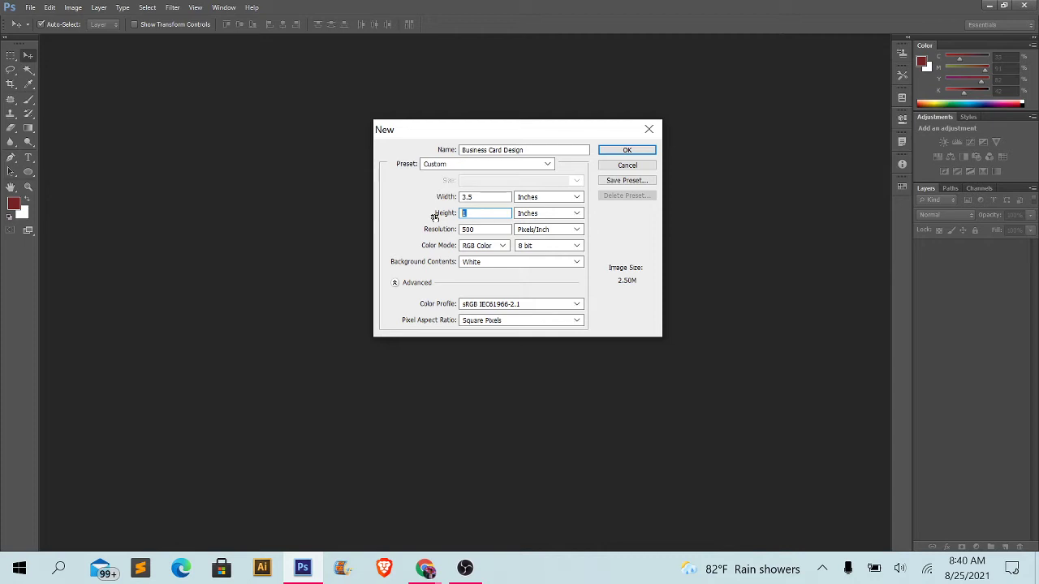
Set height 2 inches, resolution 300 and CMYK Color, then create the document
text(3)
key(BackSpace)
text(2)
key(Tab)
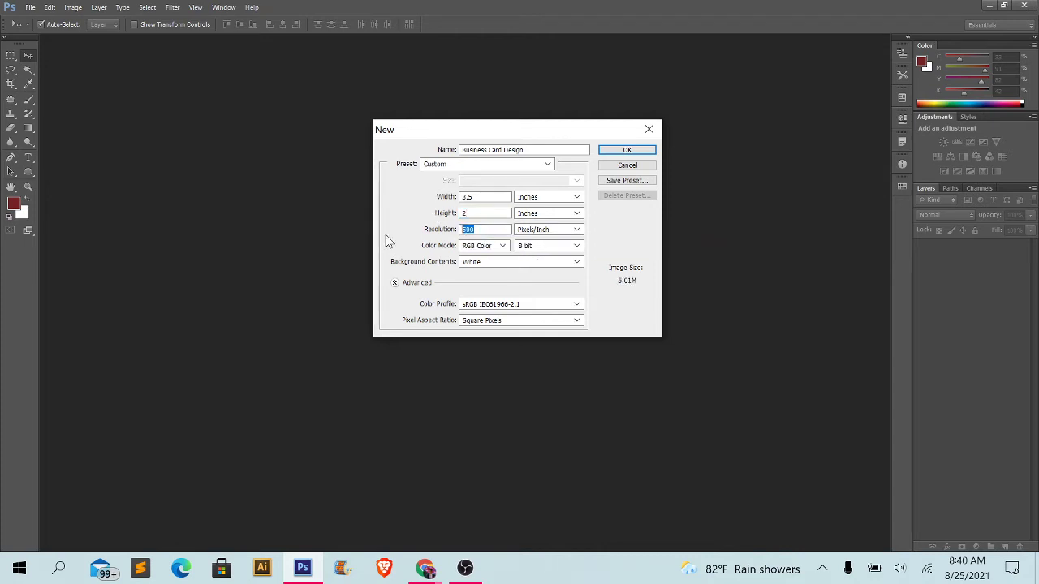
text(300)
click(503, 246)
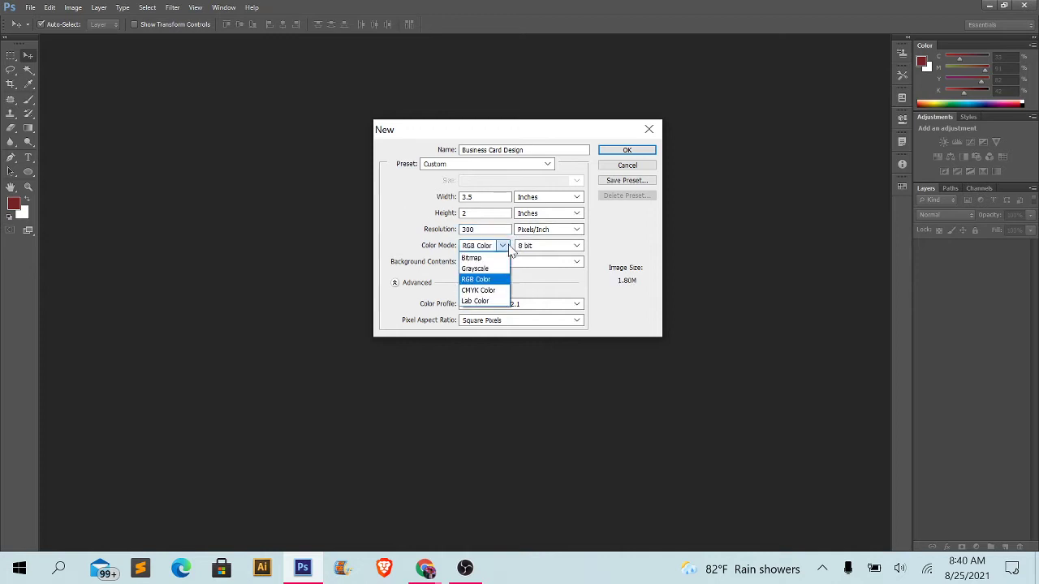
click(478, 295)
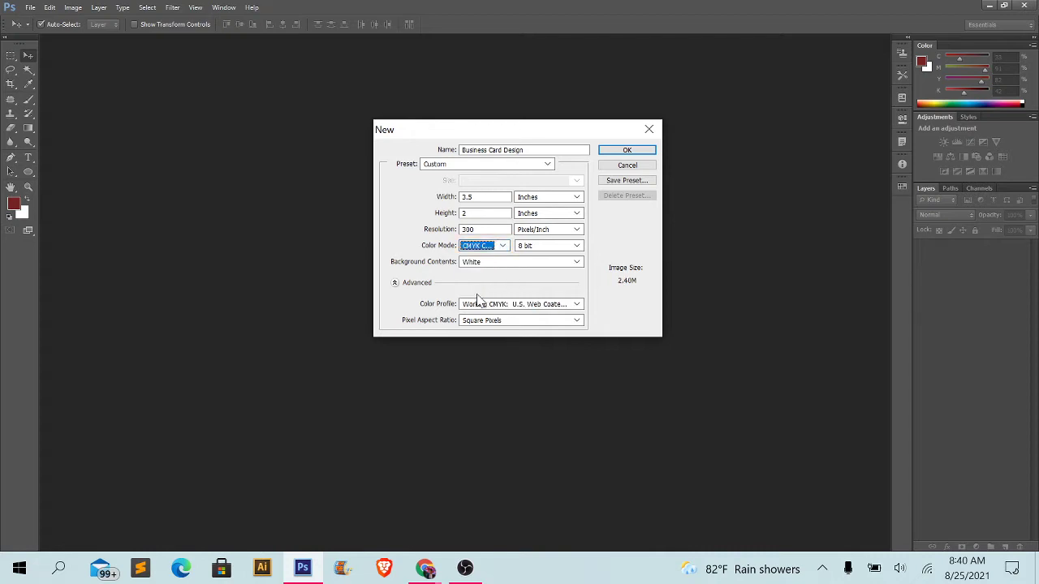
click(620, 158)
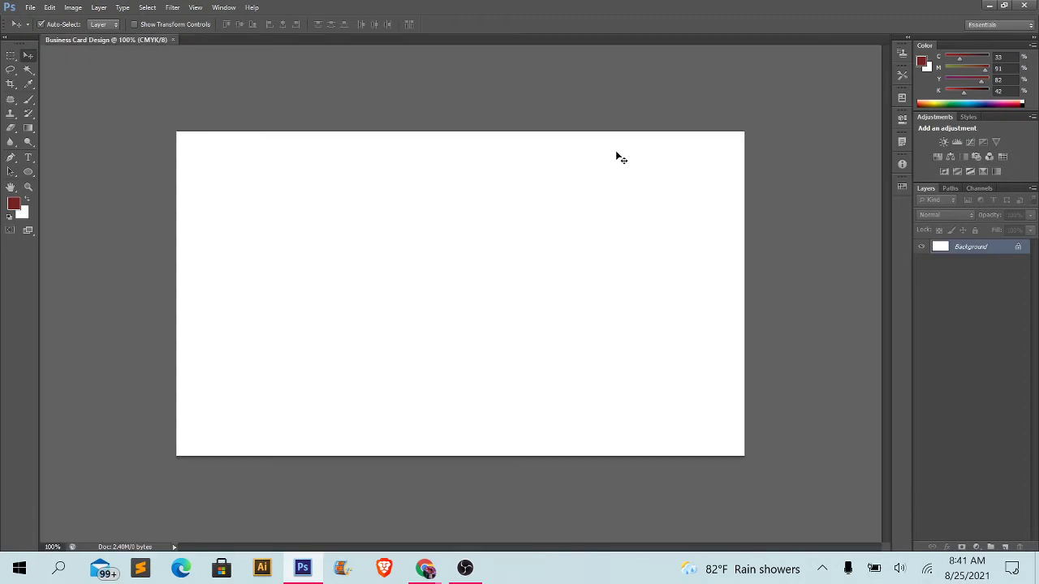
Set the foreground colour to black (000000) in the Color Picker
scroll(616, 154, down, 3)
scroll(616, 154, up, 2)
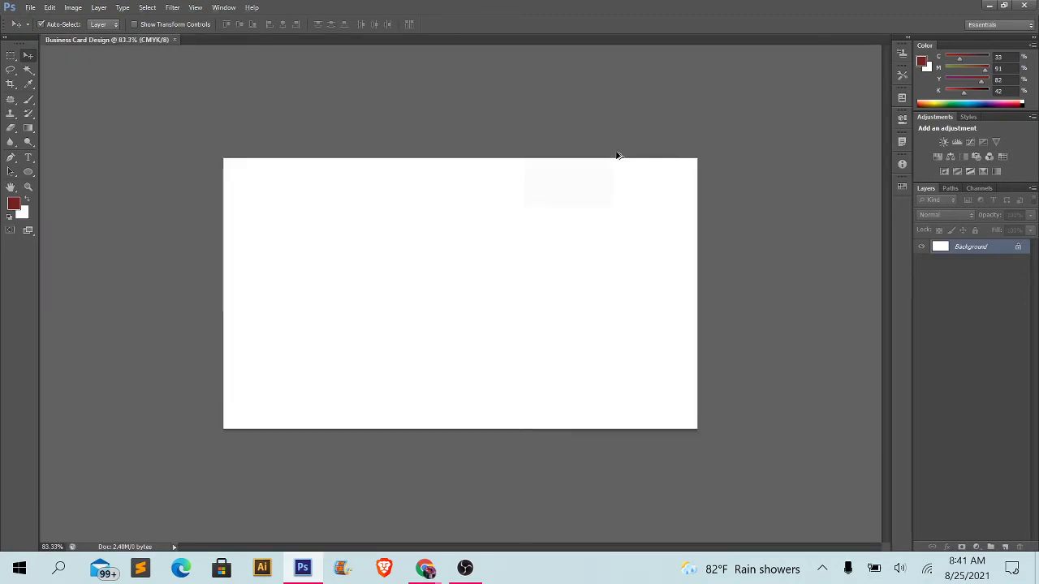
scroll(616, 154, down, 2)
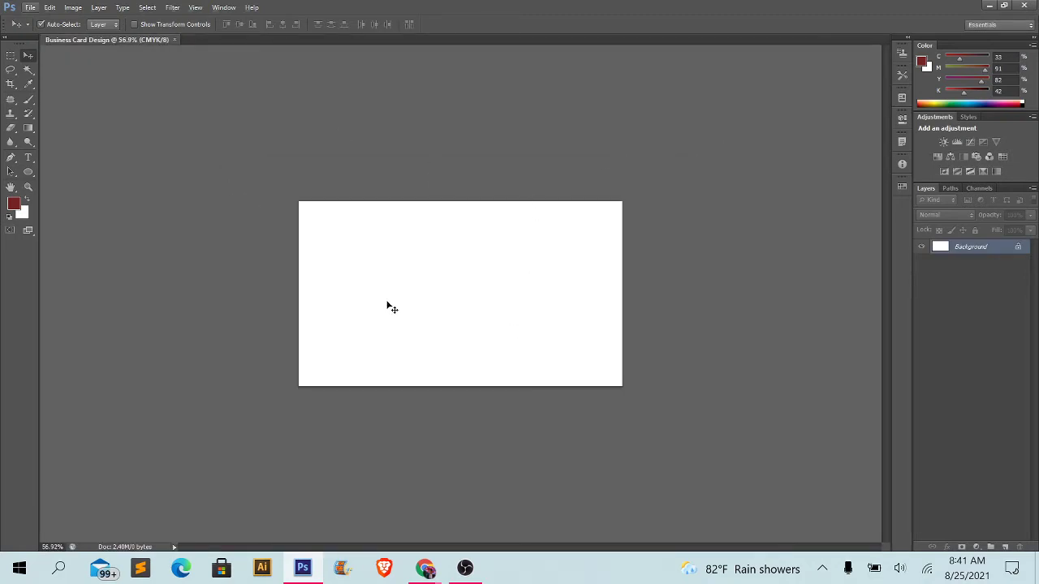
scroll(357, 292, up, 1)
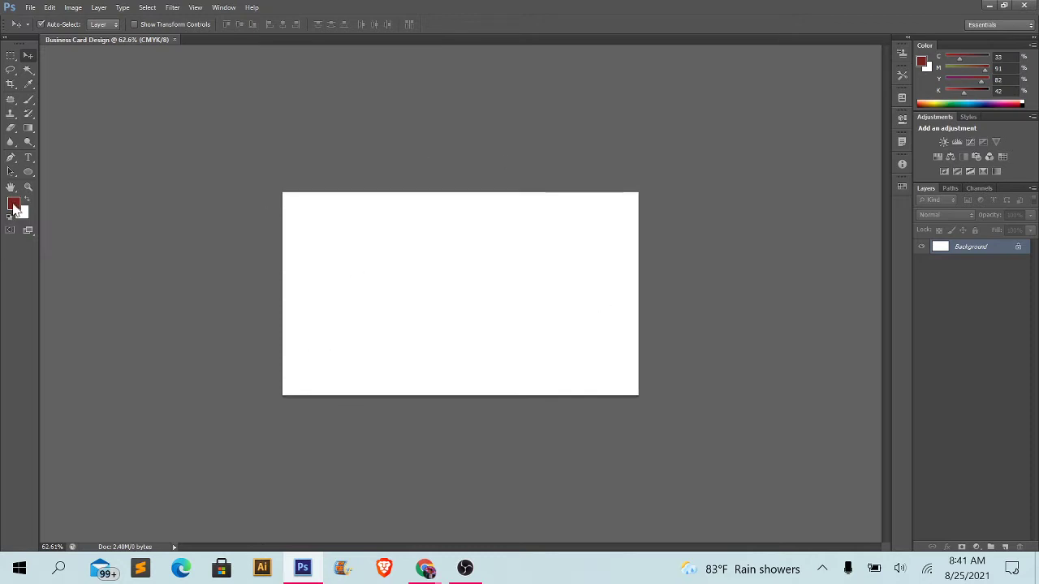
click(14, 204)
click(689, 235)
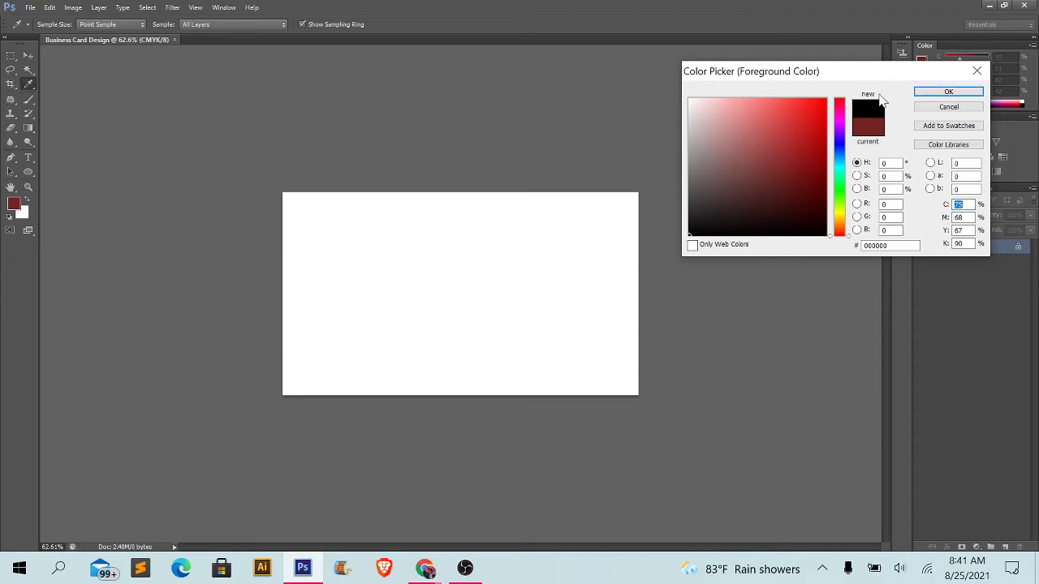
click(942, 91)
alt+scroll(600, 219, up, 2)
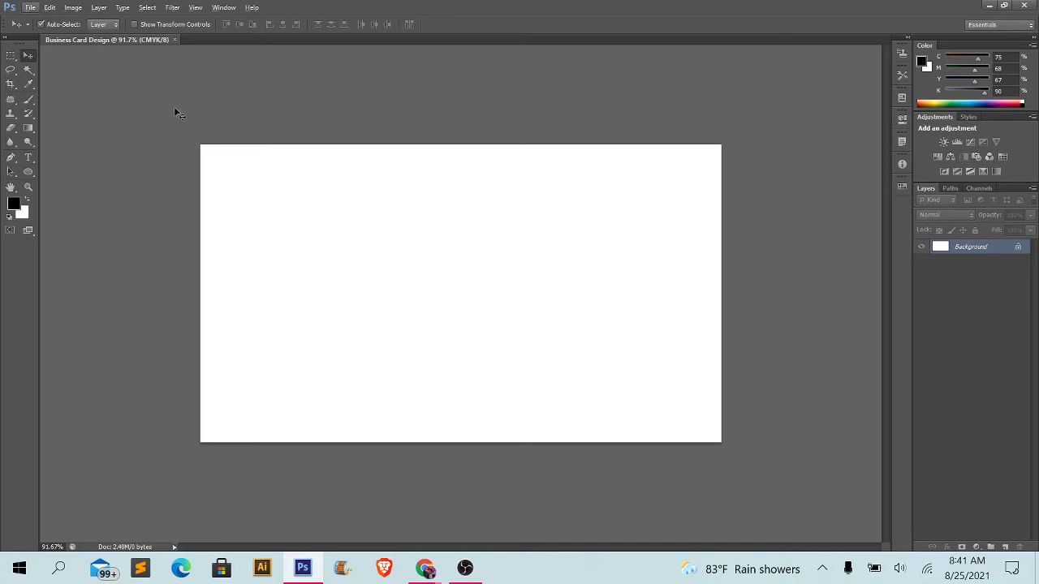
drag(179, 112, 811, 457)
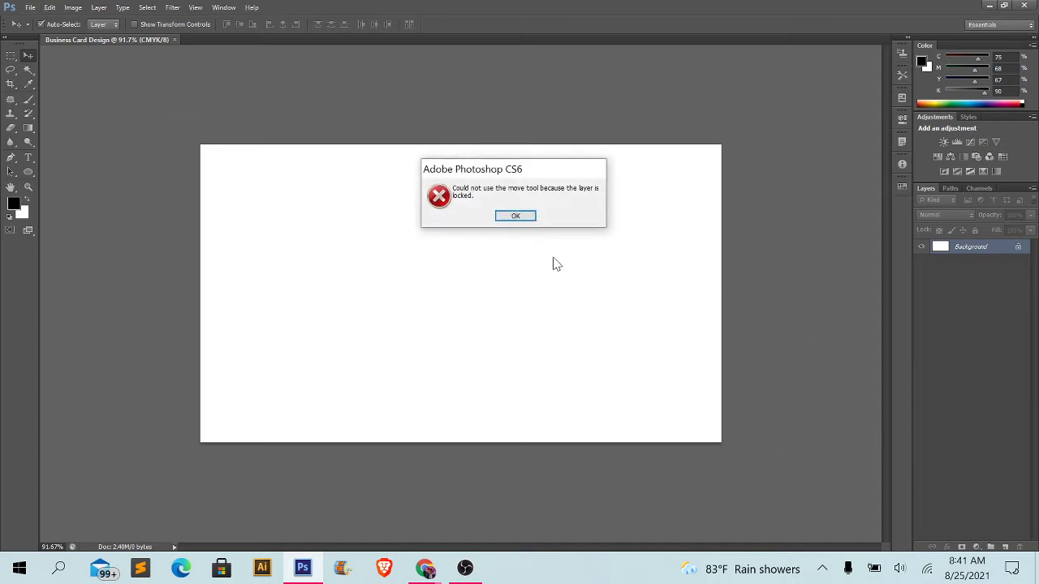
click(514, 218)
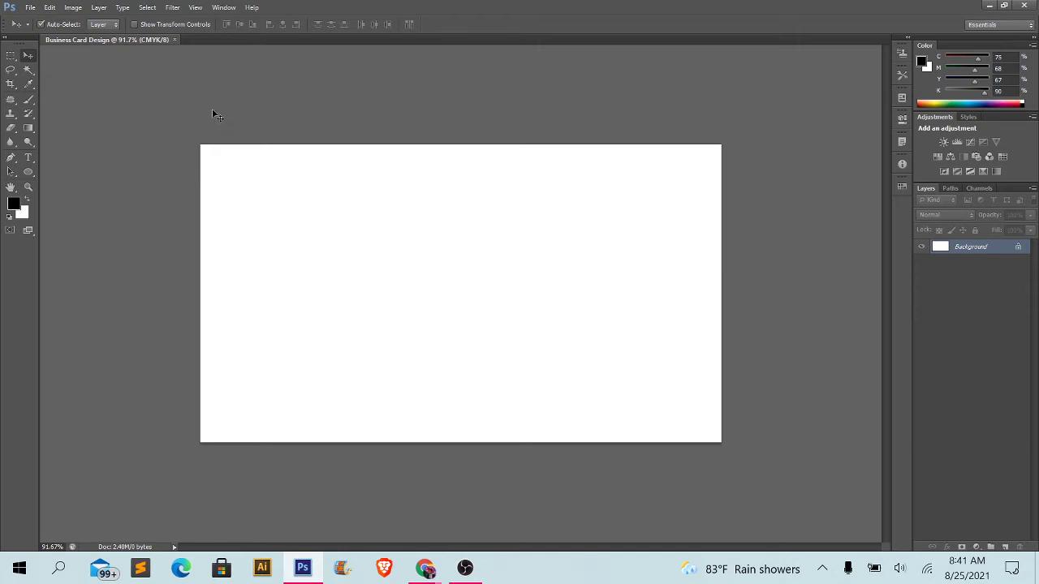
drag(213, 111, 212, 406)
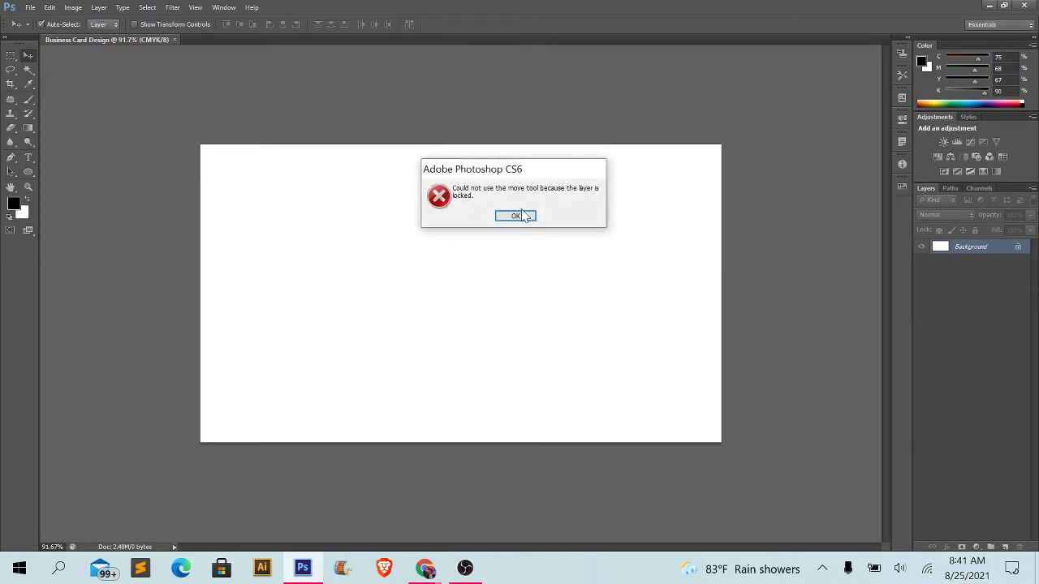
click(528, 216)
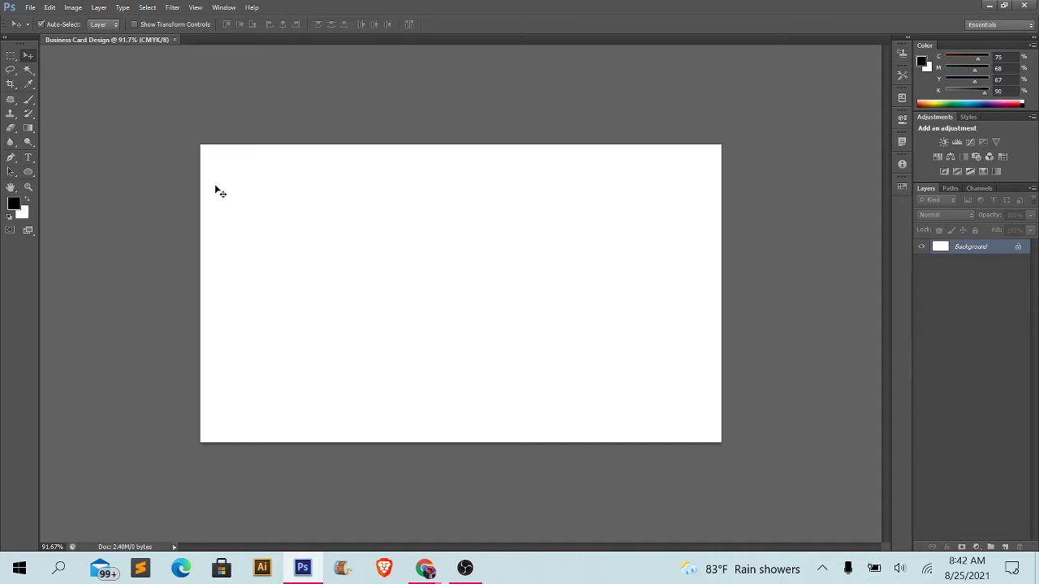
click(72, 10)
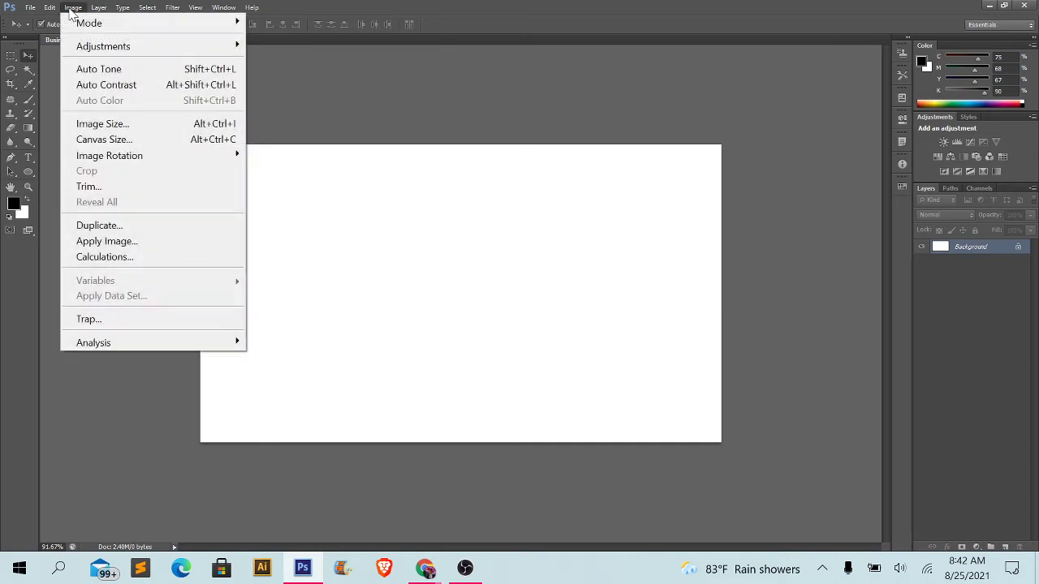
click(167, 141)
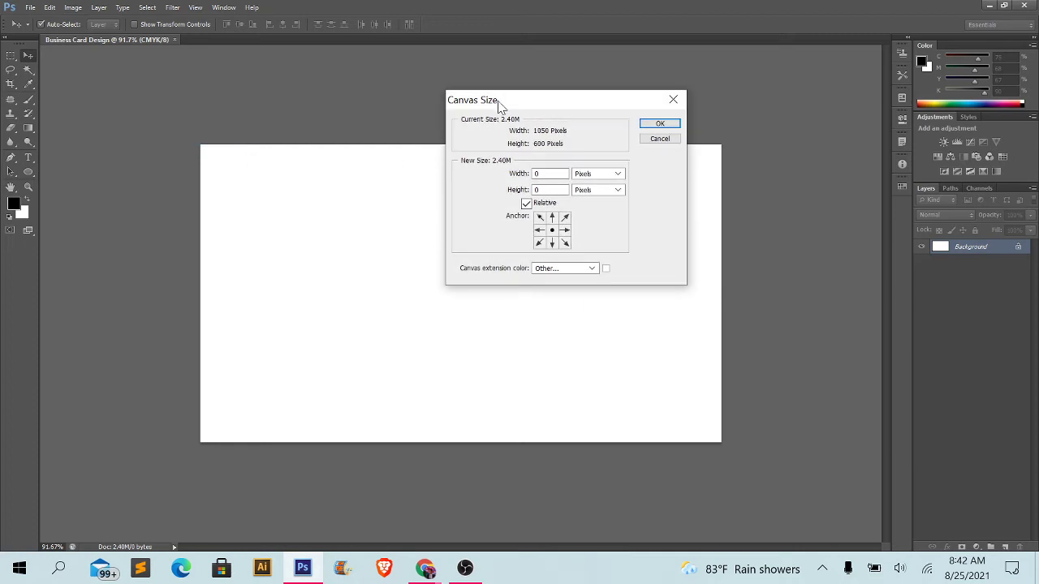
drag(504, 101, 548, 90)
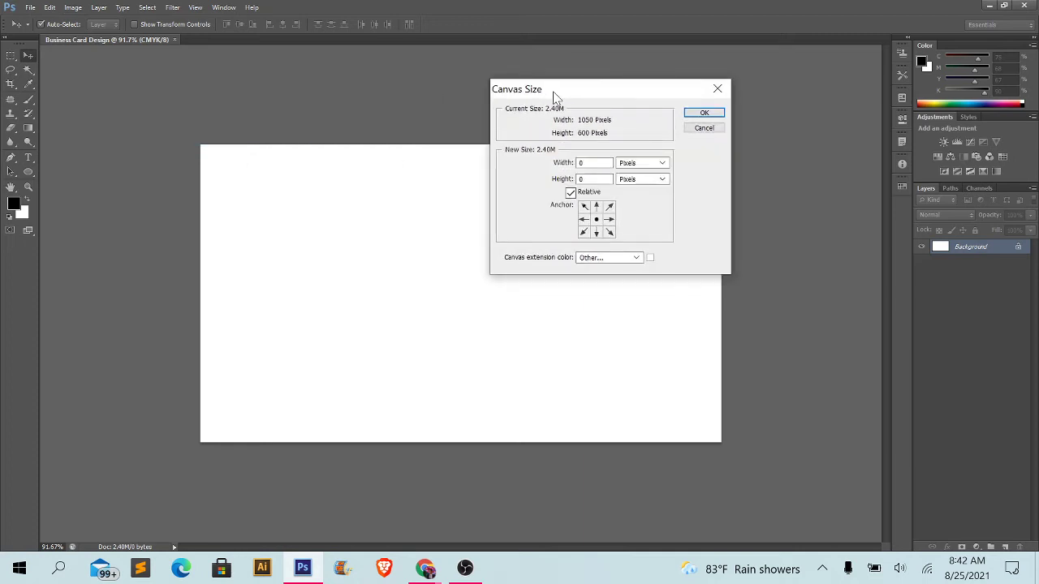
click(649, 165)
click(641, 183)
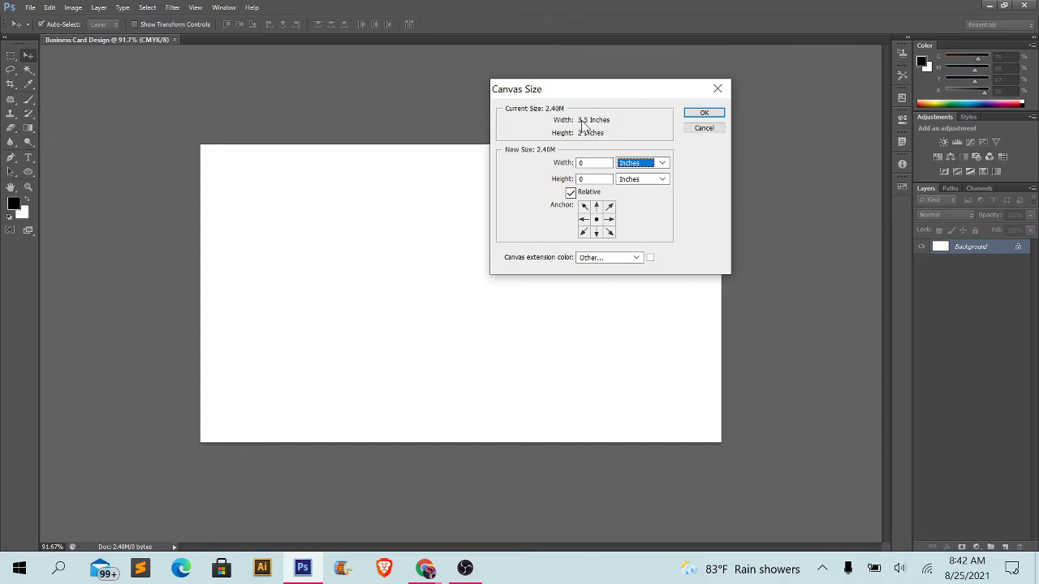
click(583, 162)
double_click(581, 163)
click(704, 128)
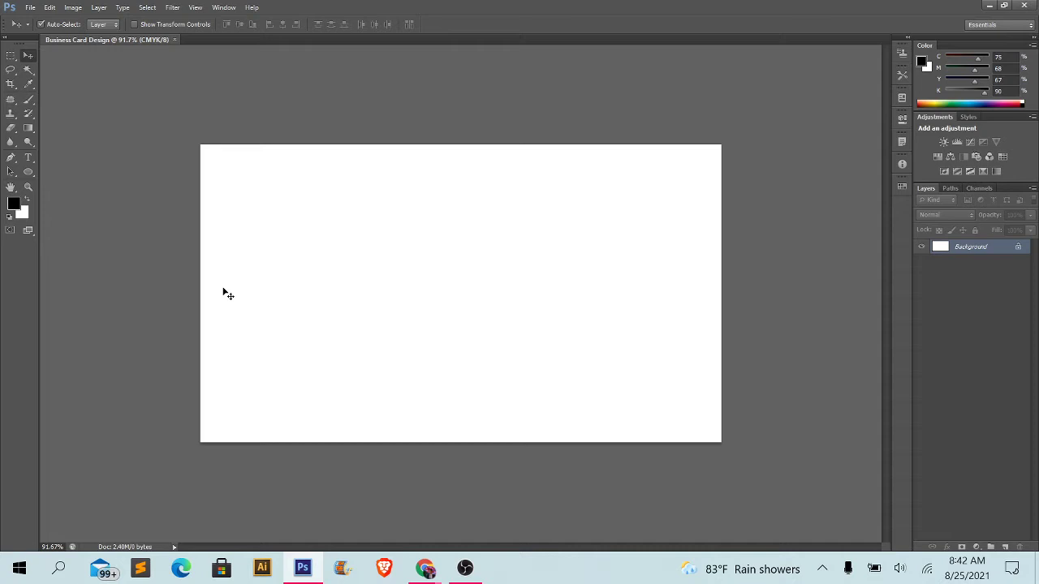
Highlight 'Rulers, Guides & Grids' under Class-05 in the course outline, then minimize Chrome
click(398, 516)
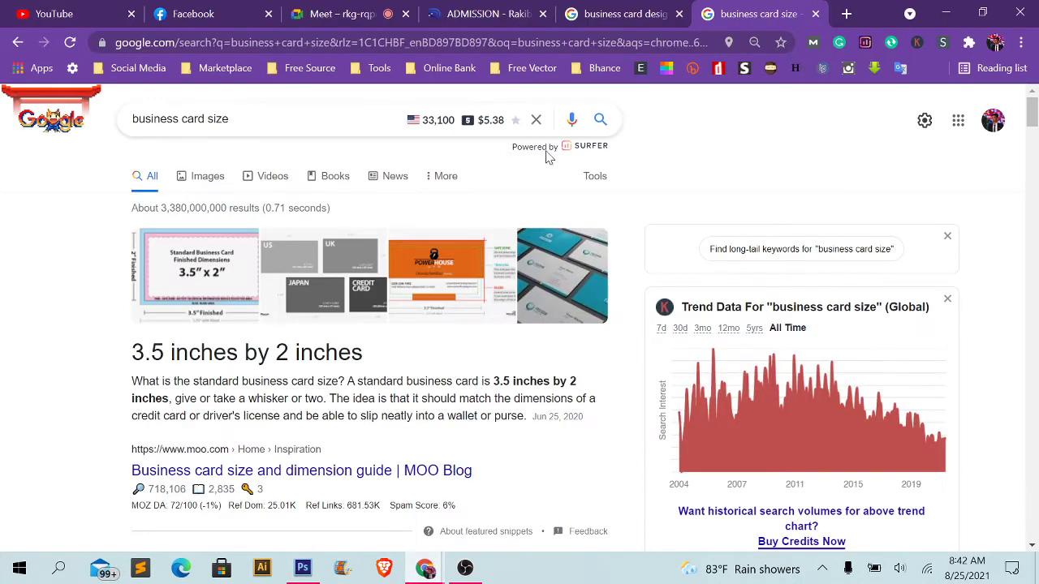
click(483, 14)
scroll(388, 241, up, 4)
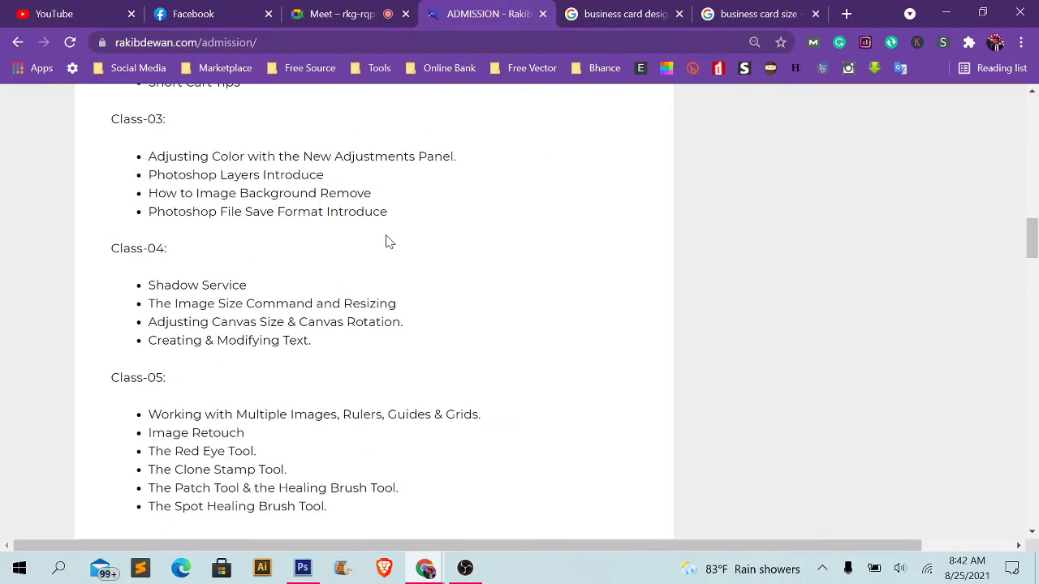
scroll(381, 382, down, 2)
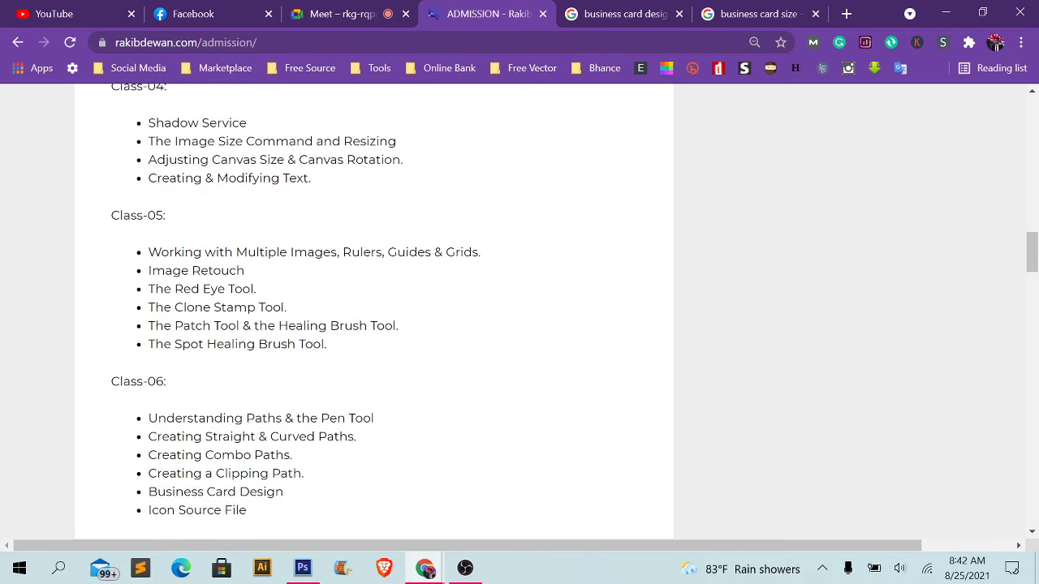
drag(342, 252, 487, 255)
click(382, 252)
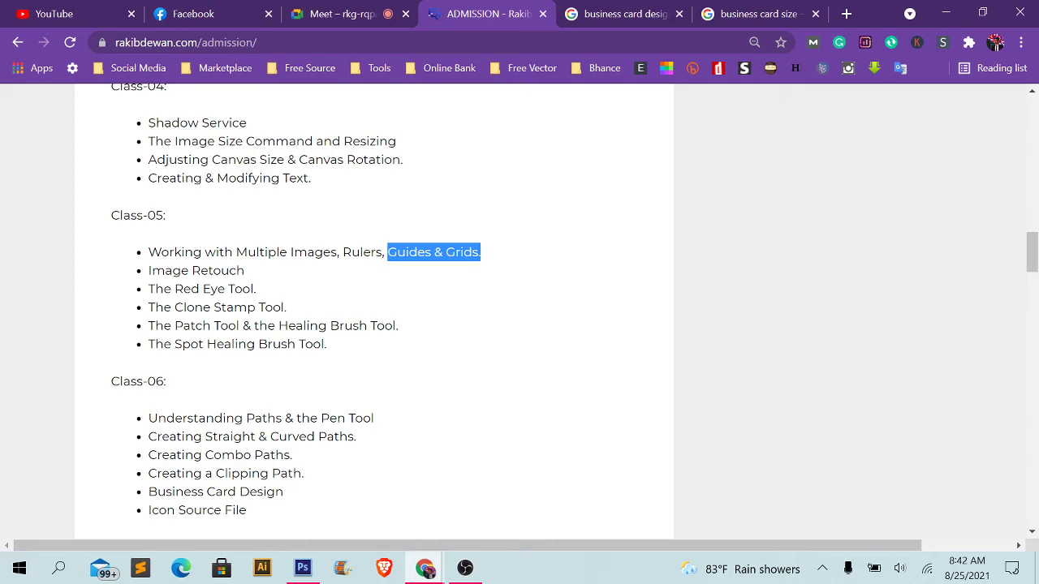
click(391, 265)
drag(351, 251, 474, 252)
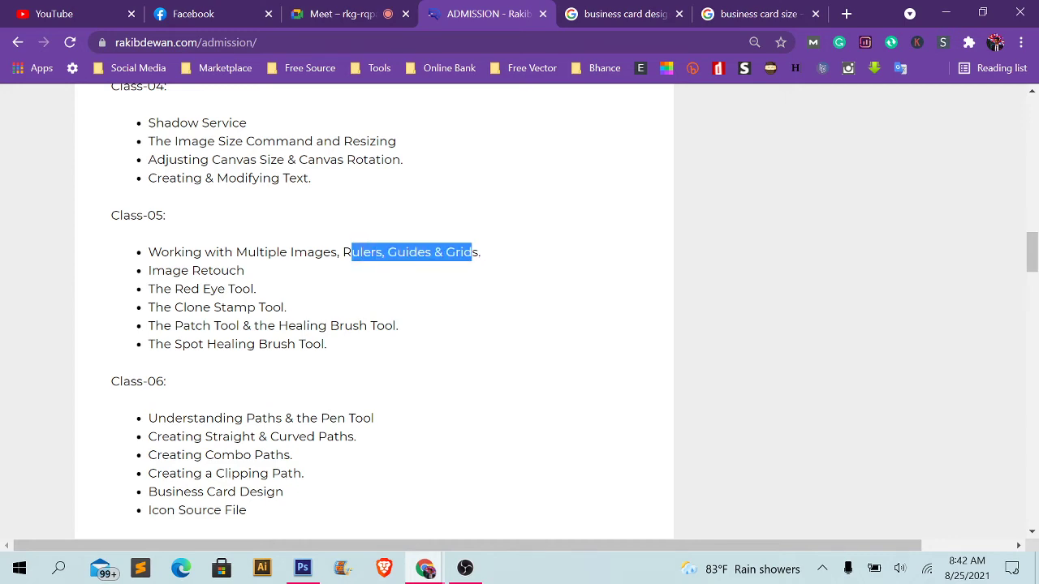
click(554, 235)
click(946, 14)
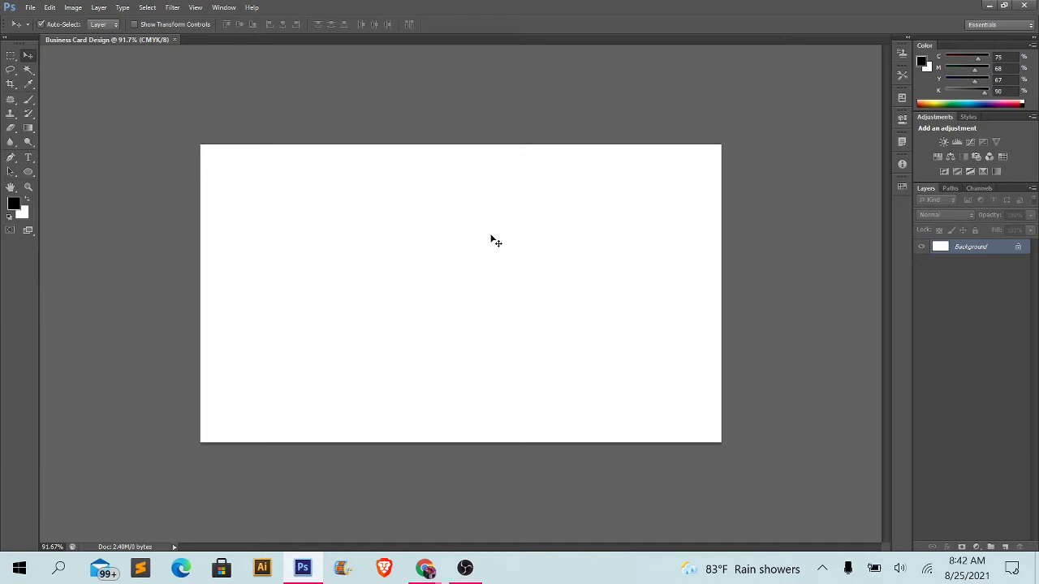
Show rulers with Ctrl+R and set their units to inches, after briefly trying centimeters
key(ctrl+r)
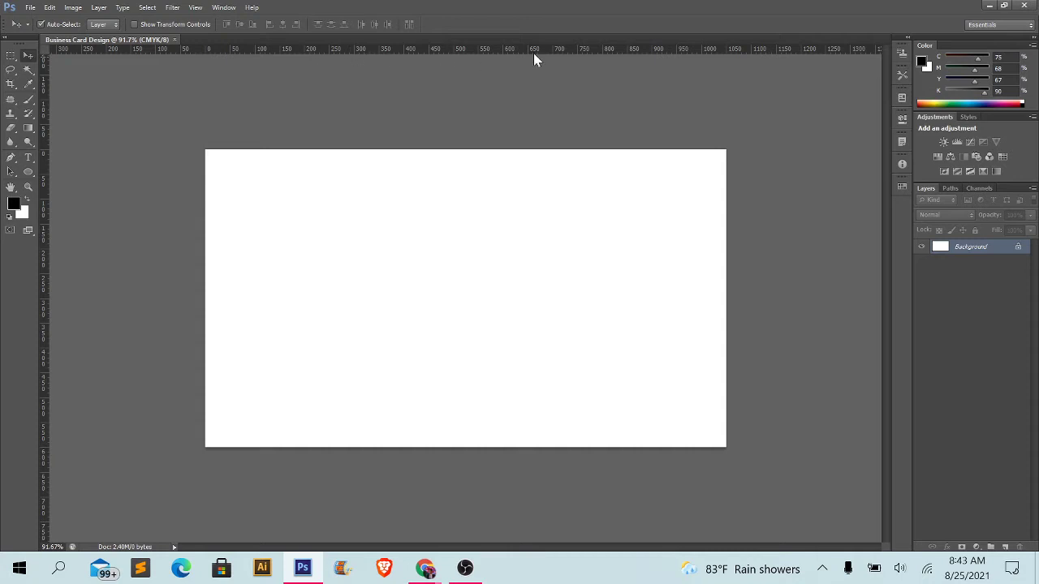
right_click(634, 60)
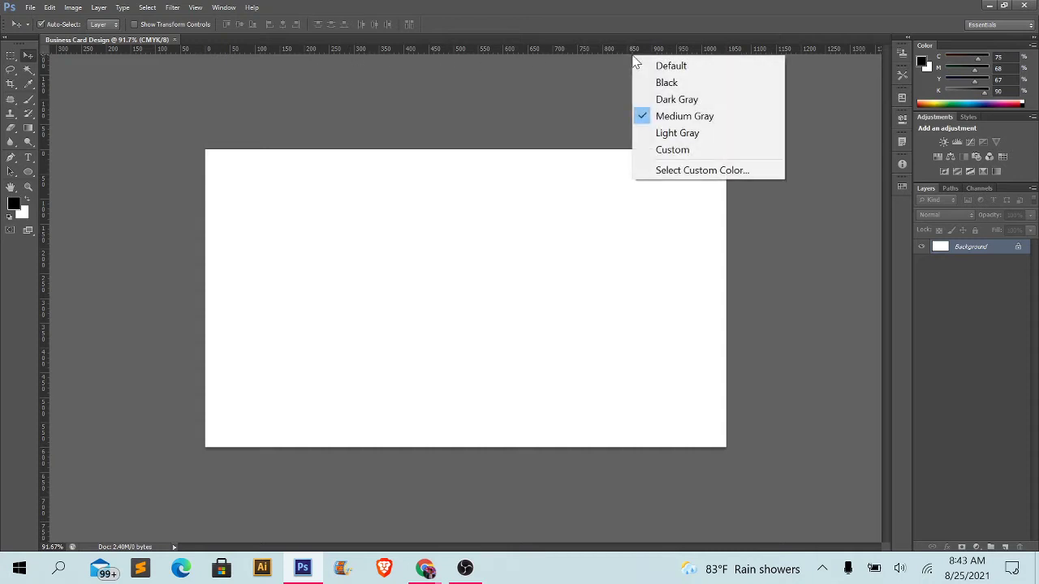
right_click(594, 47)
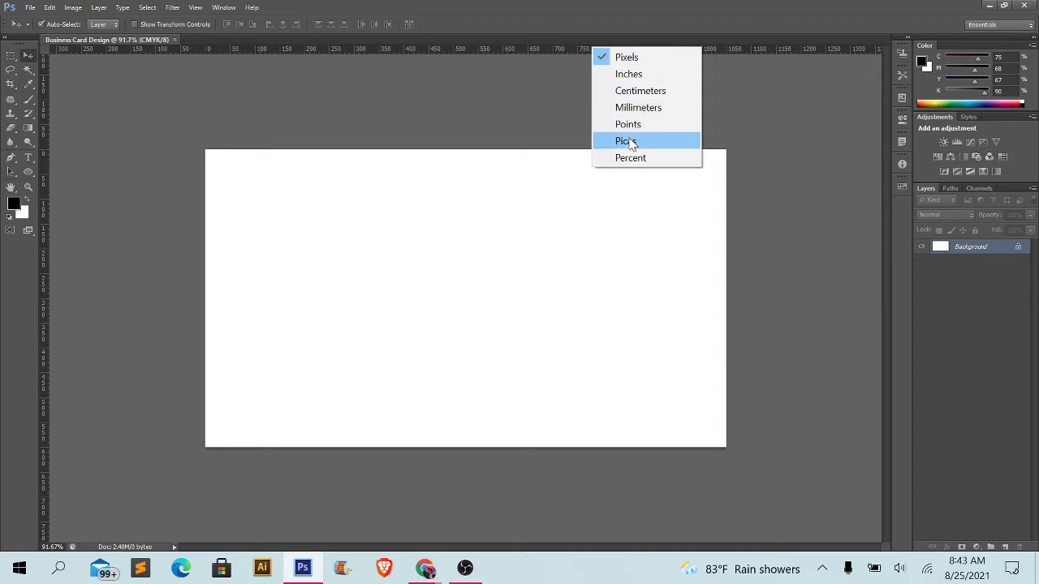
click(632, 91)
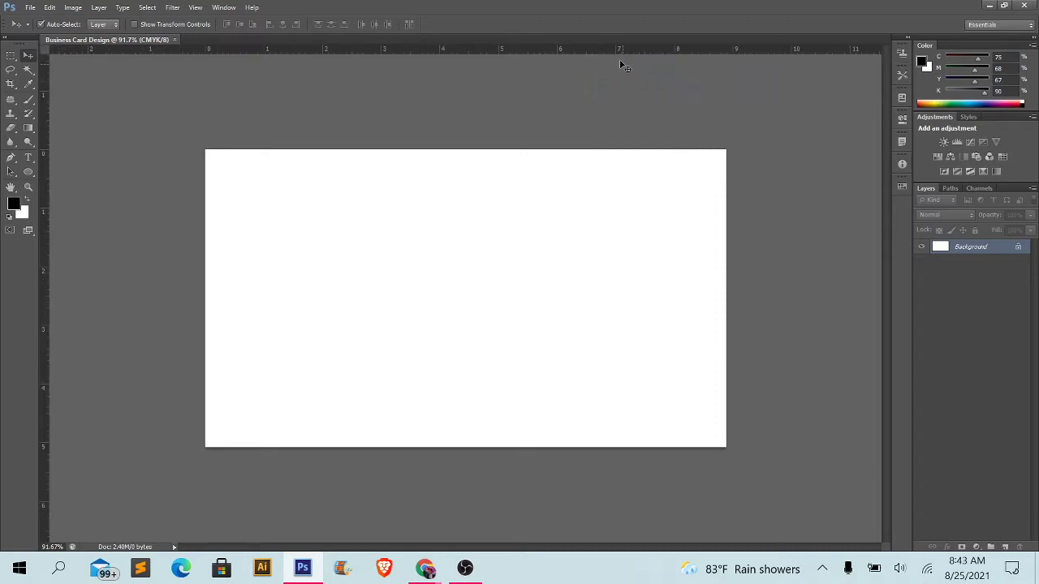
right_click(618, 58)
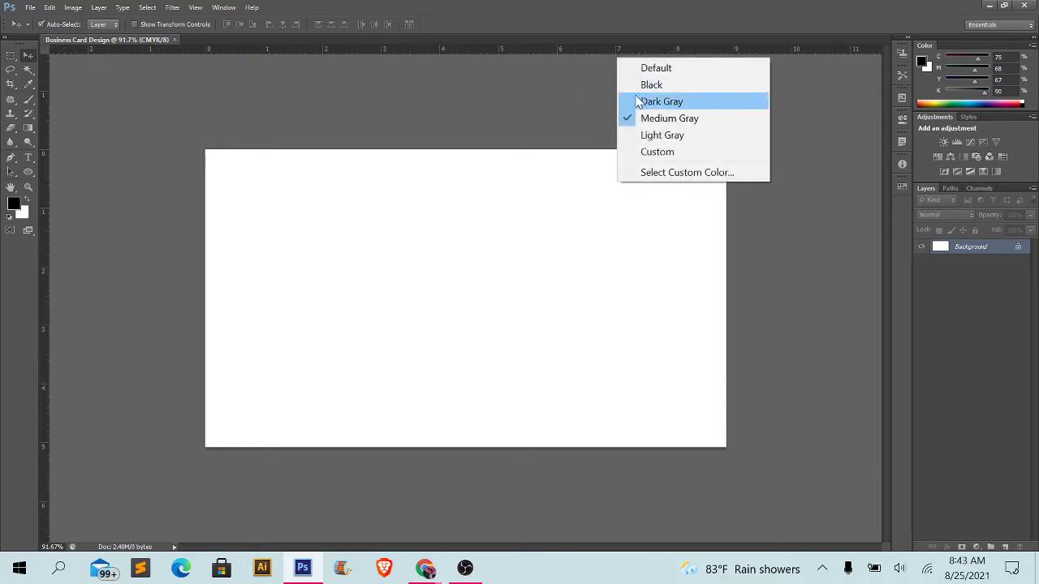
right_click(568, 48)
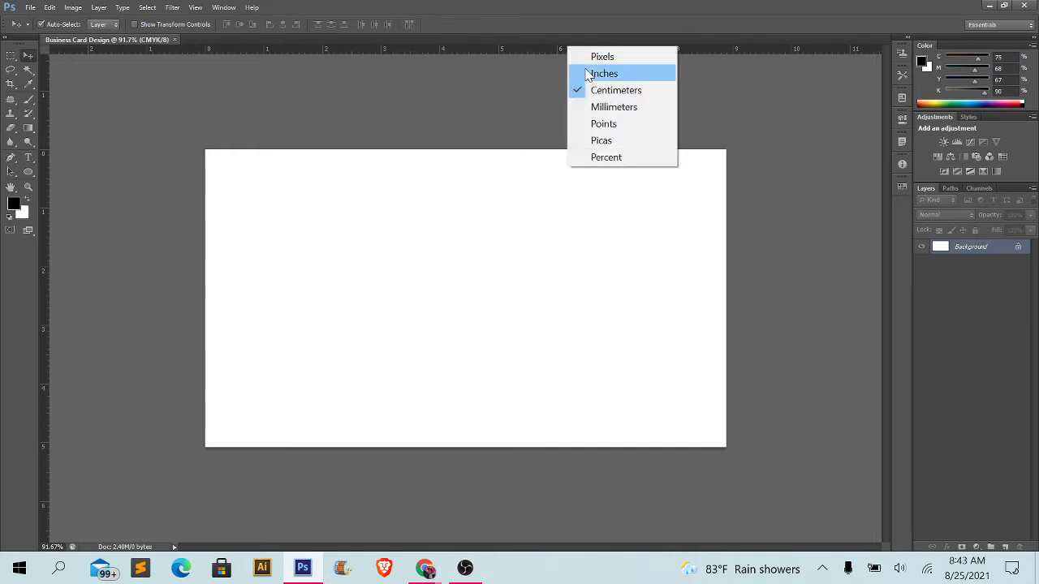
click(604, 74)
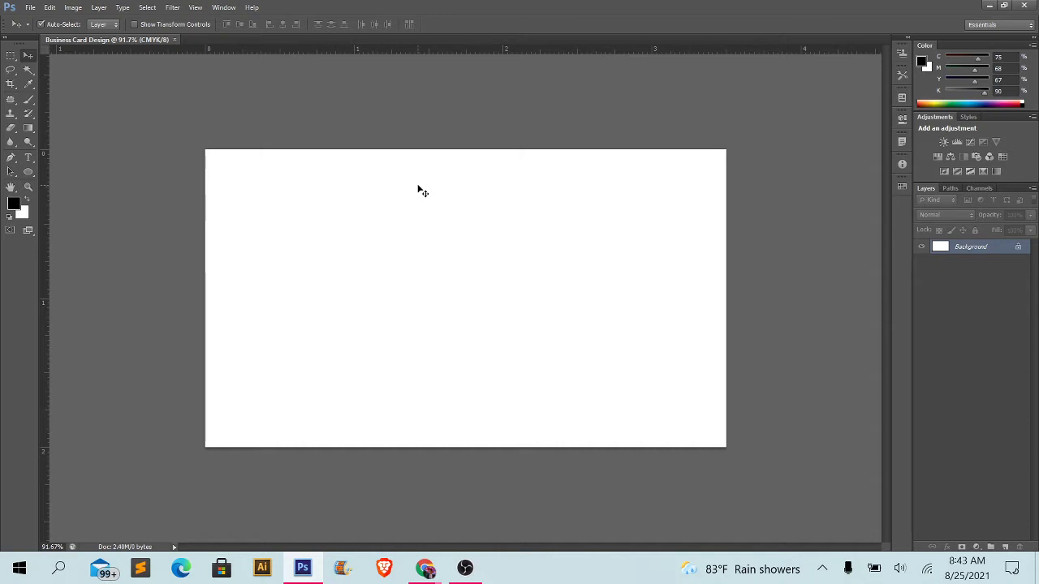
Drag guides onto the card's left edge and top edge
key(ctrl+r)
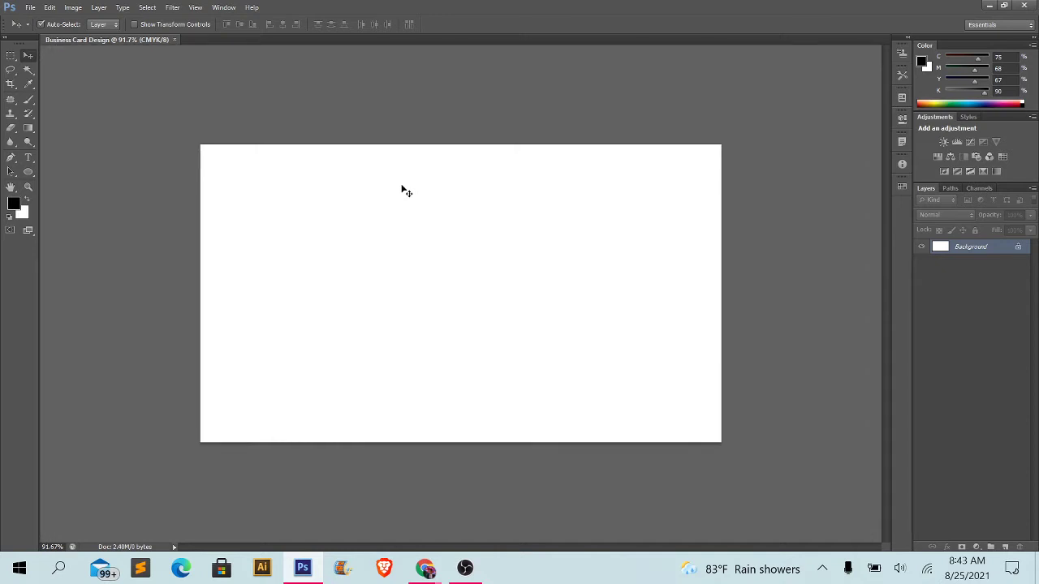
key(ctrl+r)
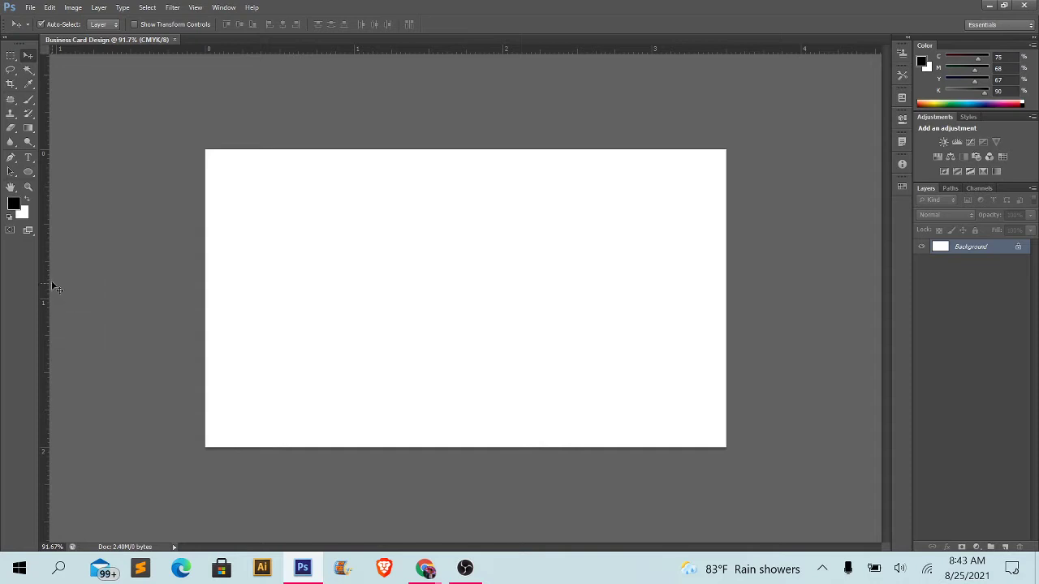
drag(47, 274, 173, 274)
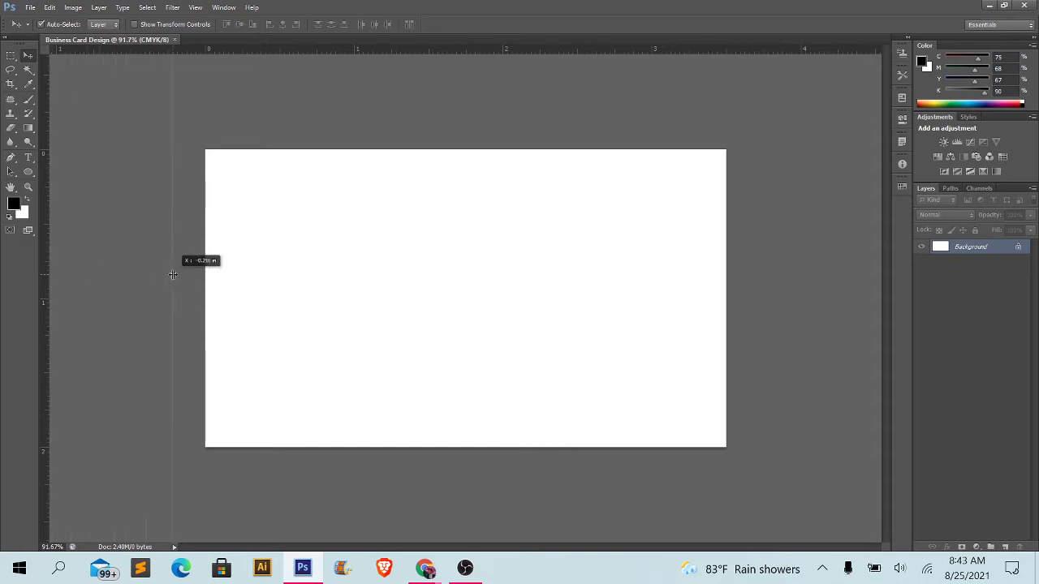
mouse_move(173, 274)
mouse_down()
mouse_move(208, 278)
mouse_move(203, 286)
mouse_up()
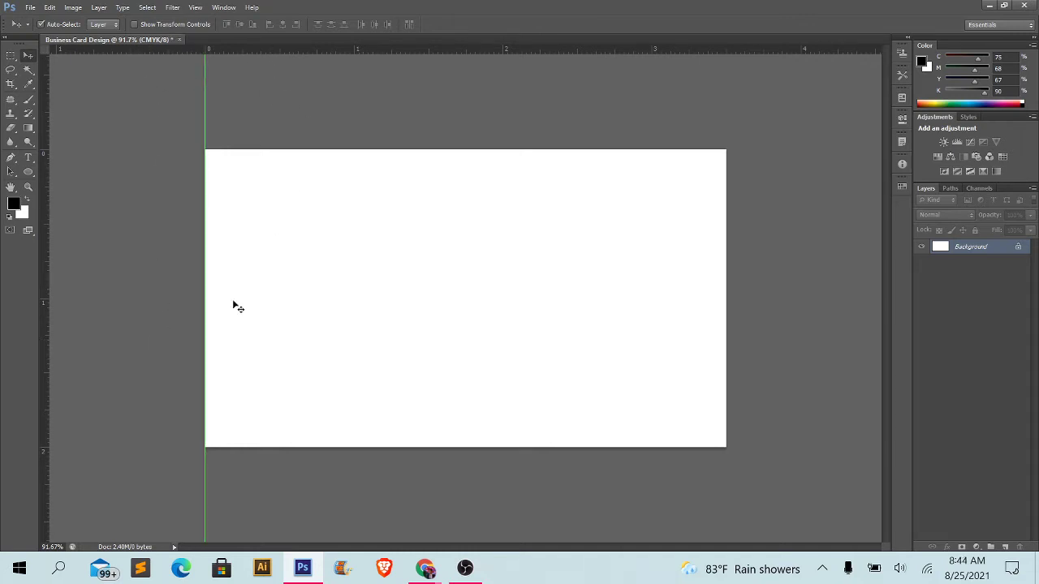
drag(342, 52, 341, 152)
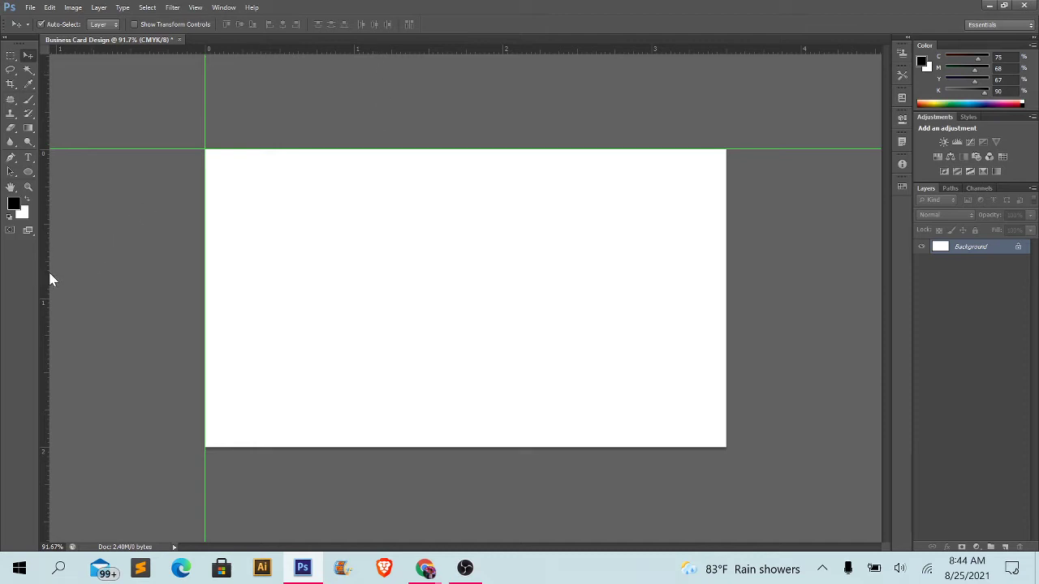
Add guides at X 3.5 in and Y 2 in, removing an extra horizontal guide
drag(47, 272, 751, 288)
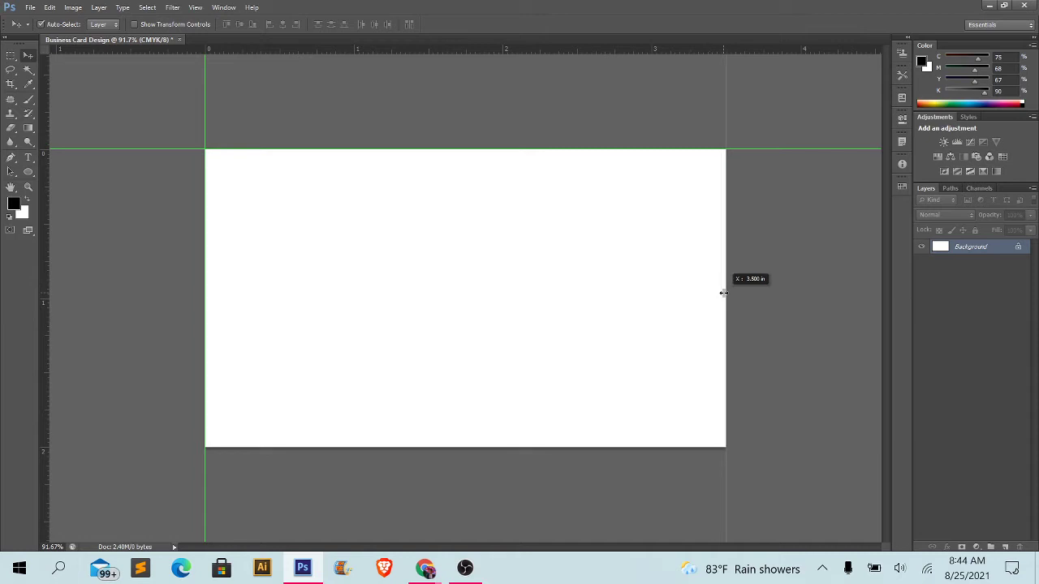
drag(752, 288, 726, 286)
drag(433, 50, 452, 446)
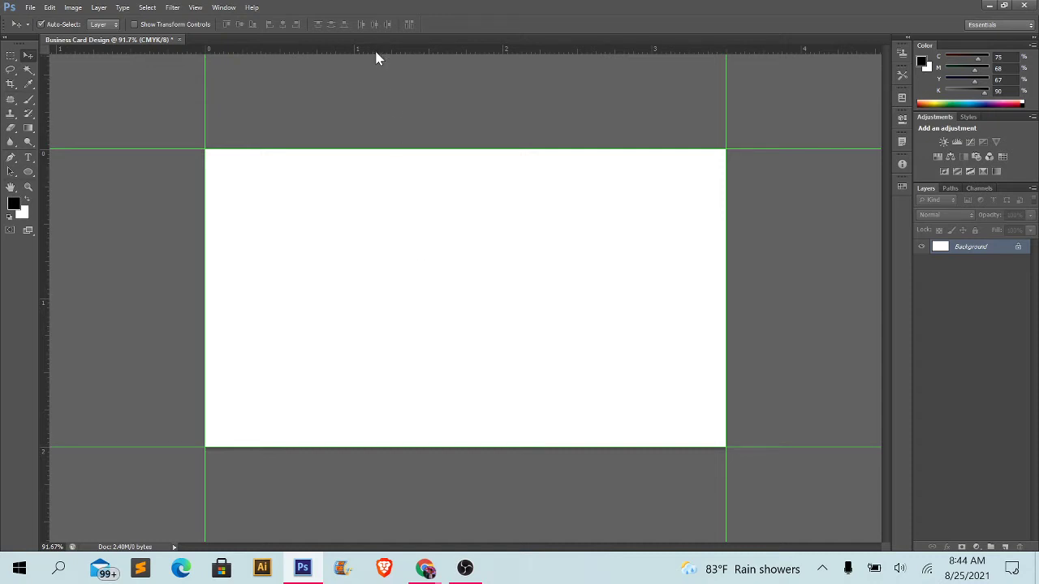
drag(376, 57, 401, 340)
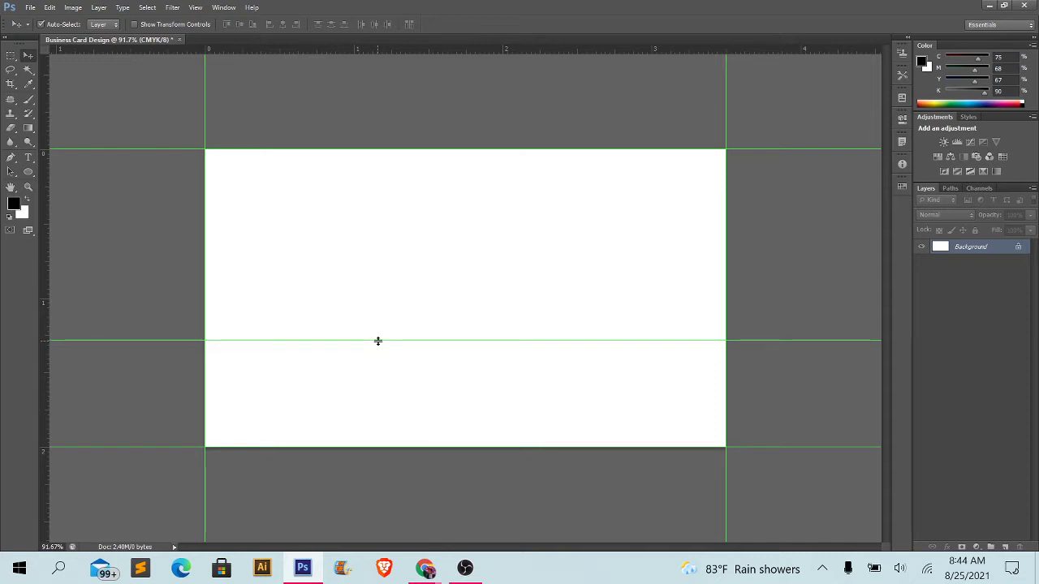
drag(378, 341, 397, 53)
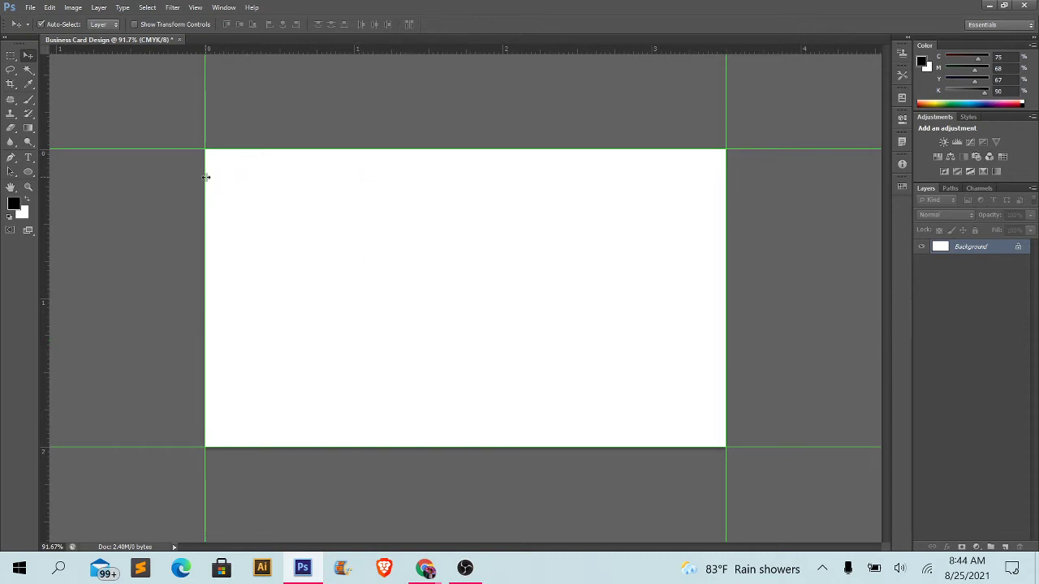
Settle the left guide exactly at 0 in and check the framed card
drag(206, 177, 415, 200)
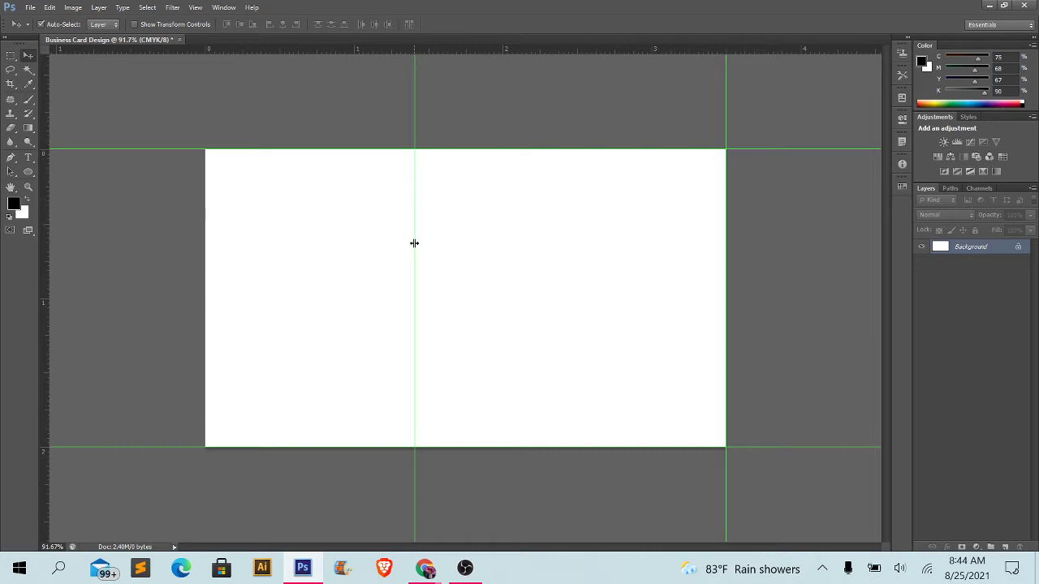
drag(414, 258, 202, 257)
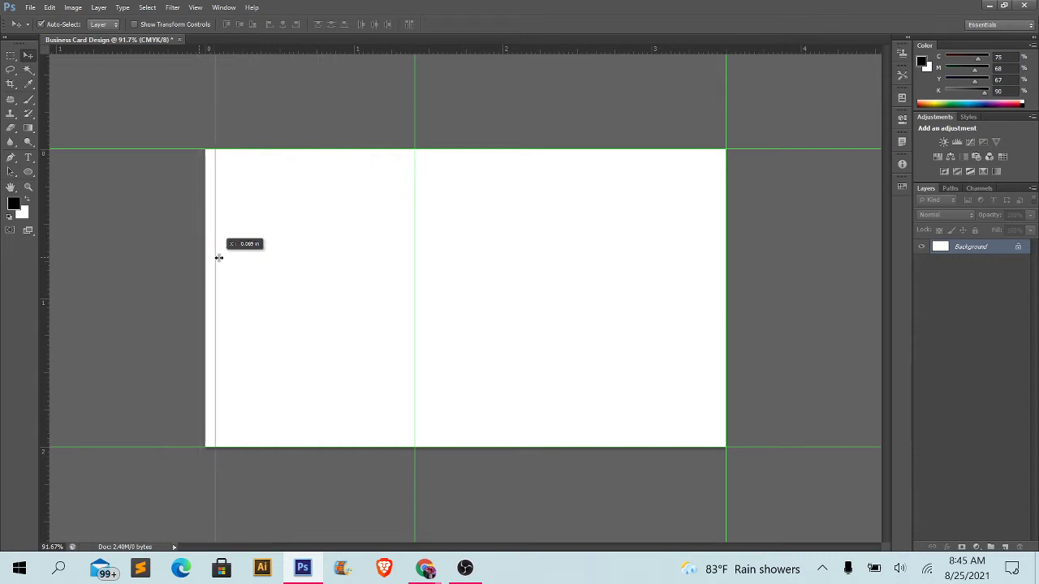
drag(202, 257, 206, 257)
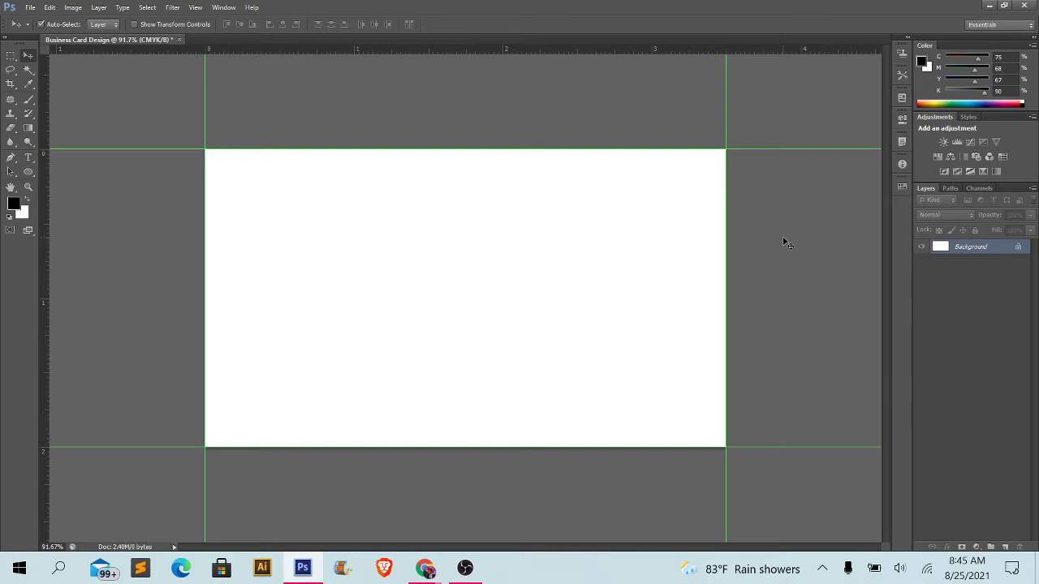
scroll(508, 279, down, 3)
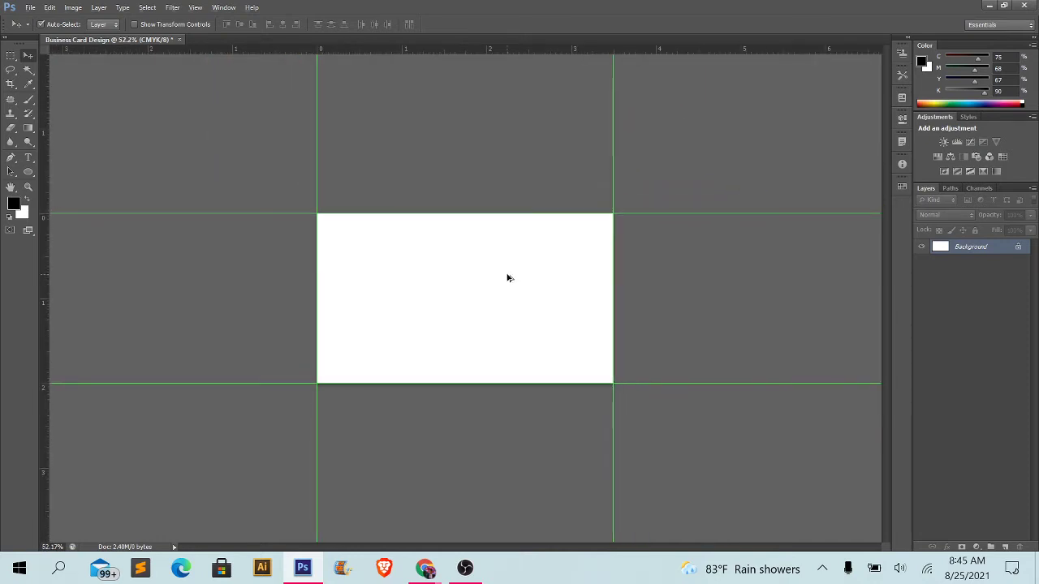
scroll(507, 278, down, 2)
scroll(507, 278, down, 1)
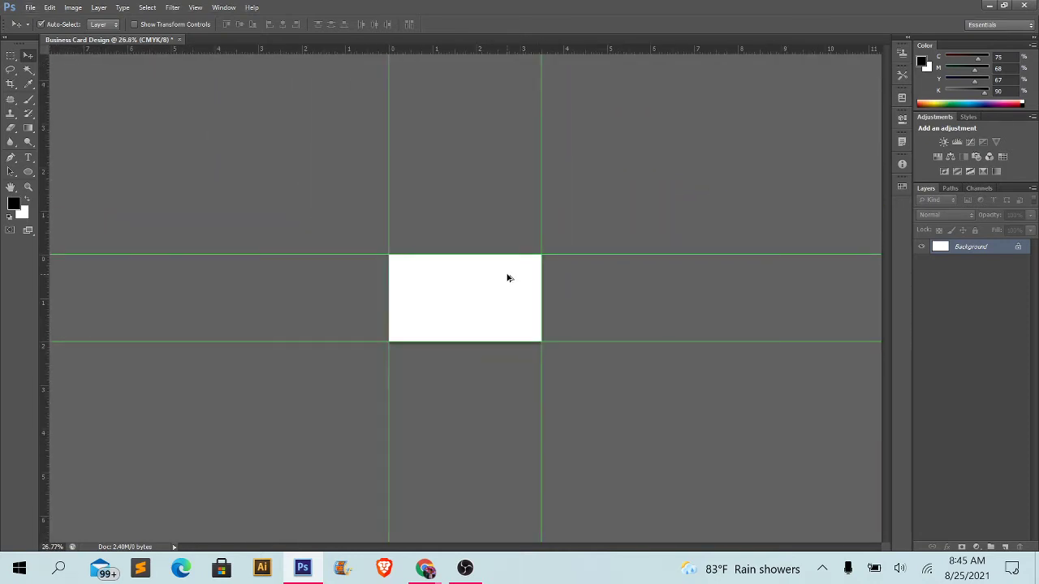
scroll(507, 279, up, 3)
scroll(507, 278, up, 2)
scroll(507, 278, down, 1)
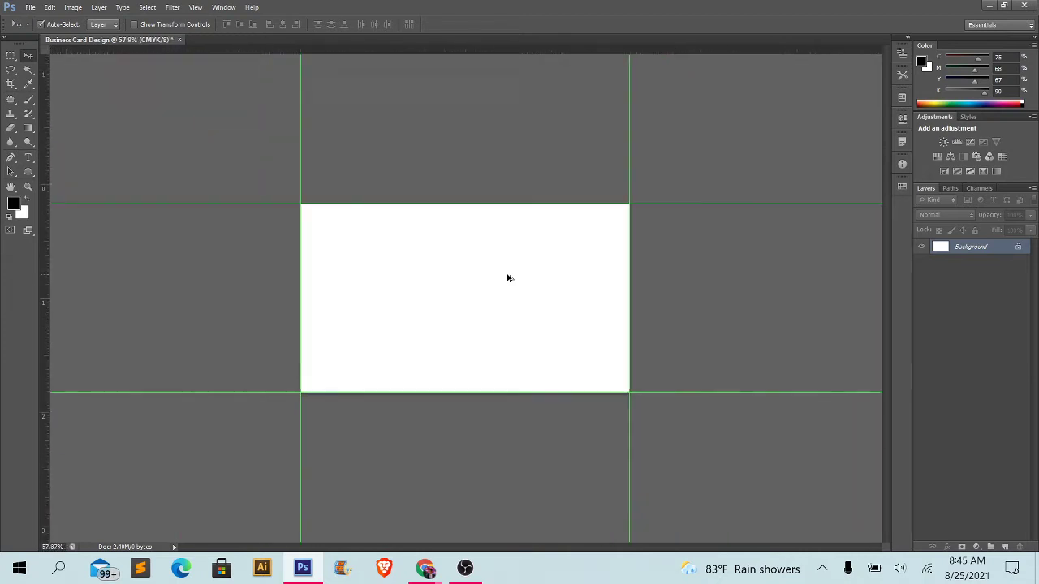
scroll(507, 279, up, 3)
scroll(508, 252, down, 2)
scroll(508, 252, down, 1)
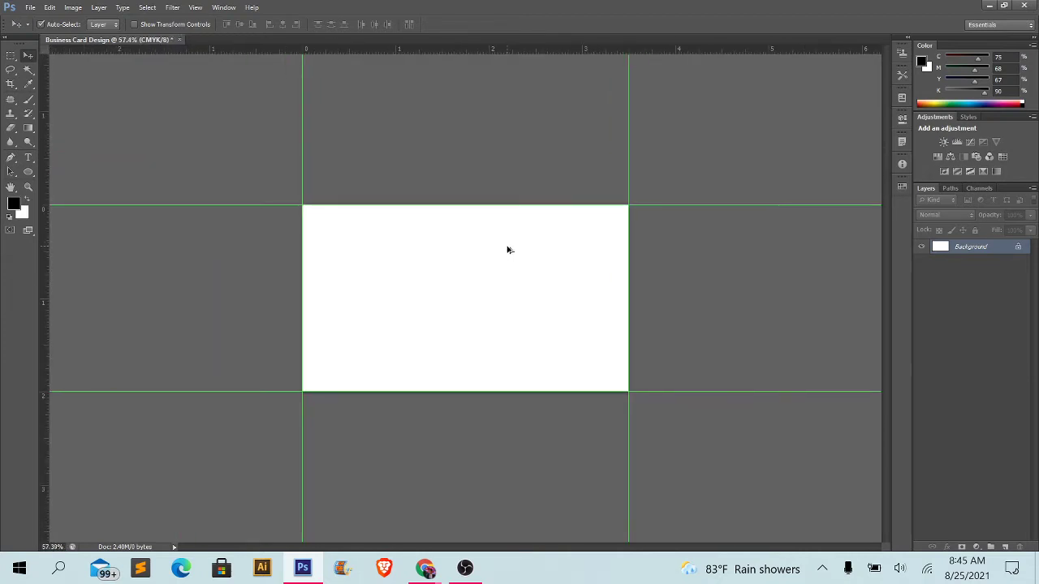
scroll(507, 250, up, 2)
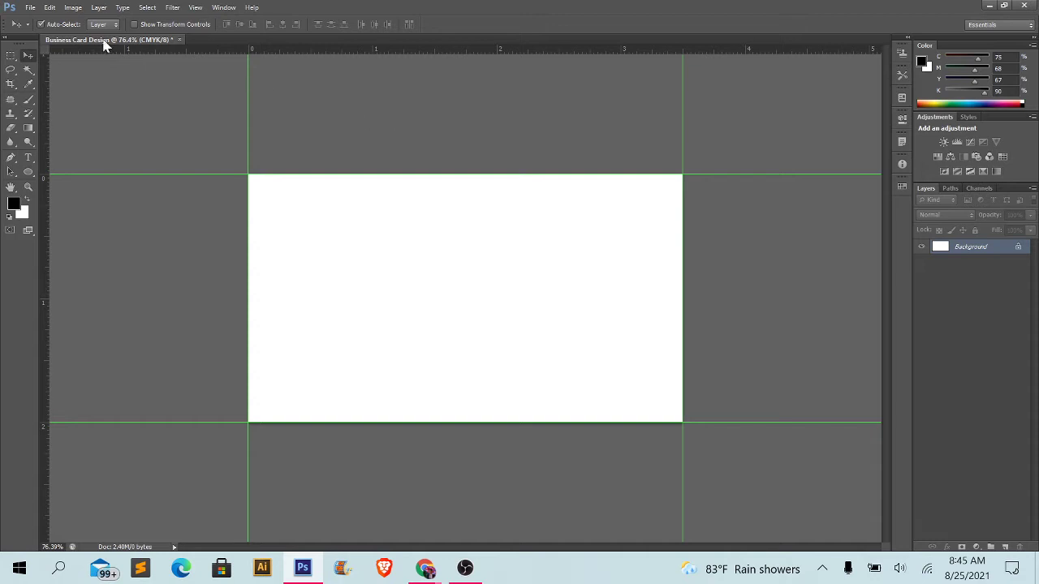
Use Canvas Size with Relative on to add 0.25 in to width and height
click(76, 11)
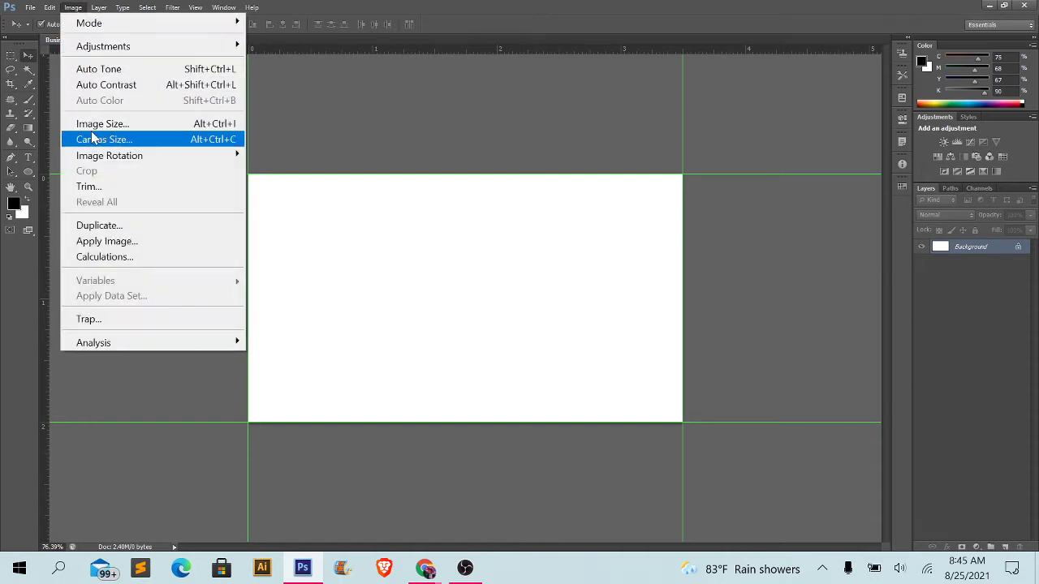
click(108, 140)
drag(537, 90, 498, 96)
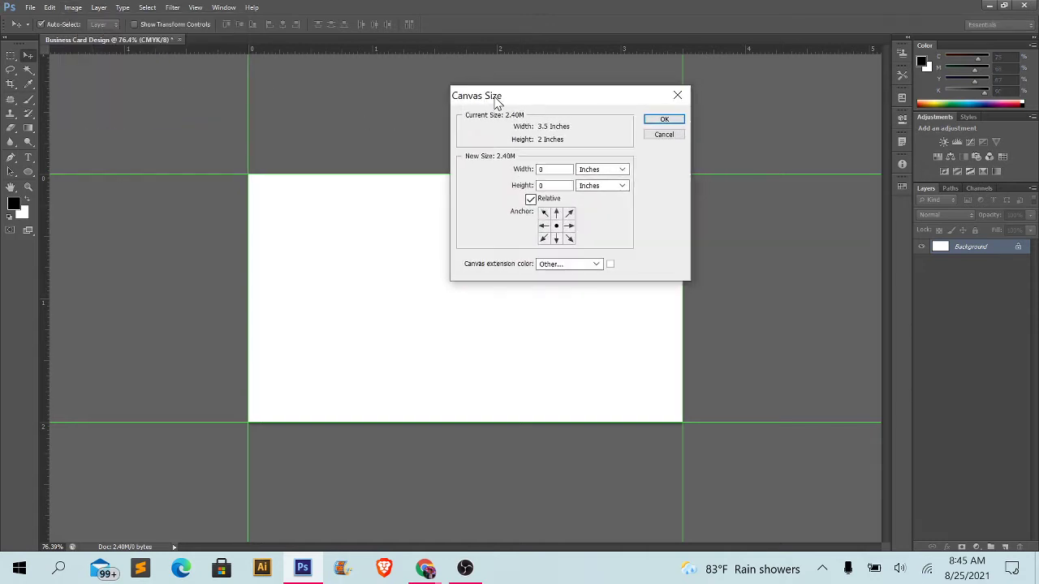
click(552, 168)
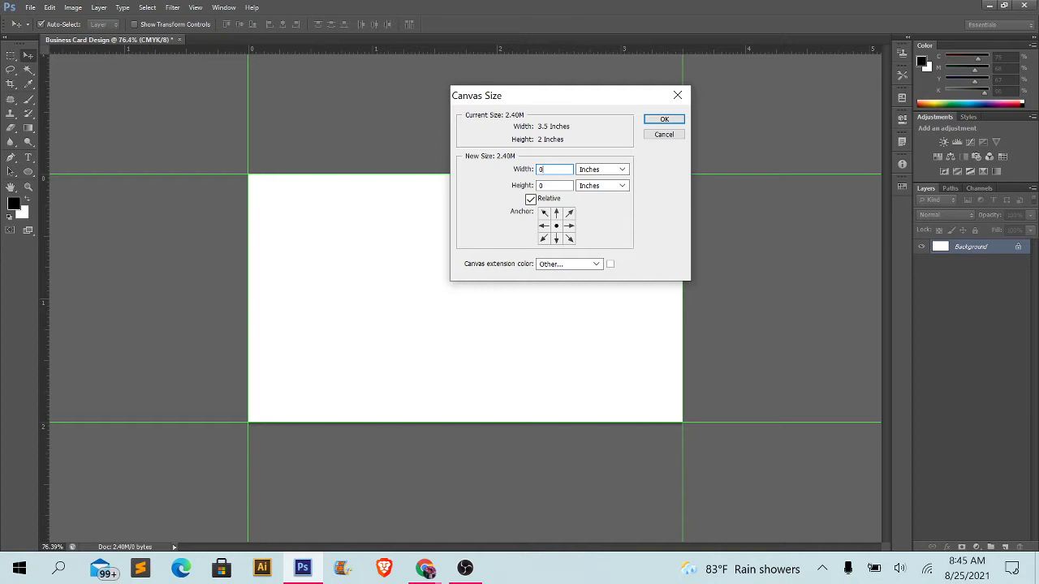
text(25)
click(554, 185)
text(2)
key(Return)
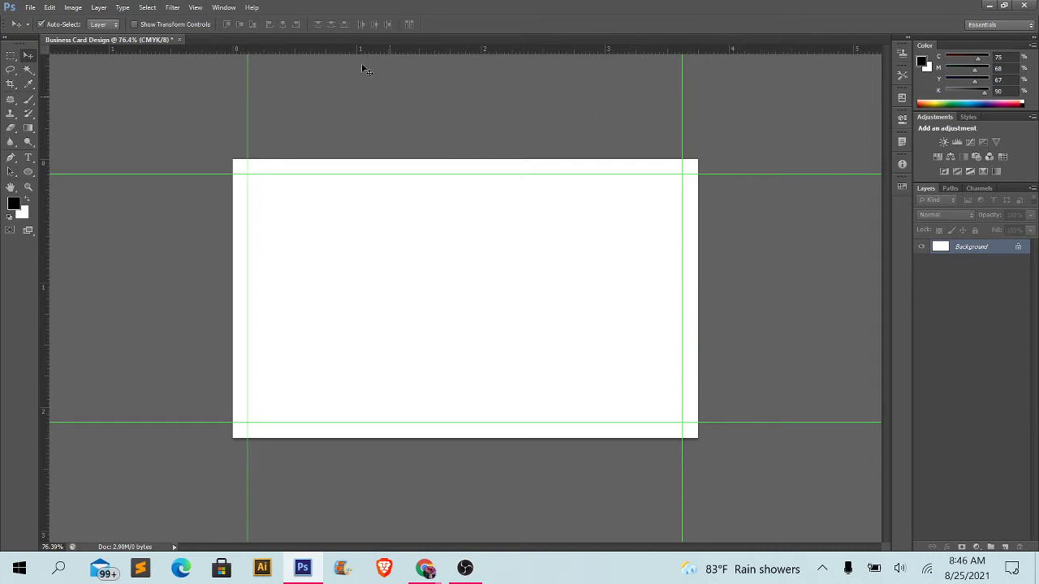
scroll(252, 270, up, 2)
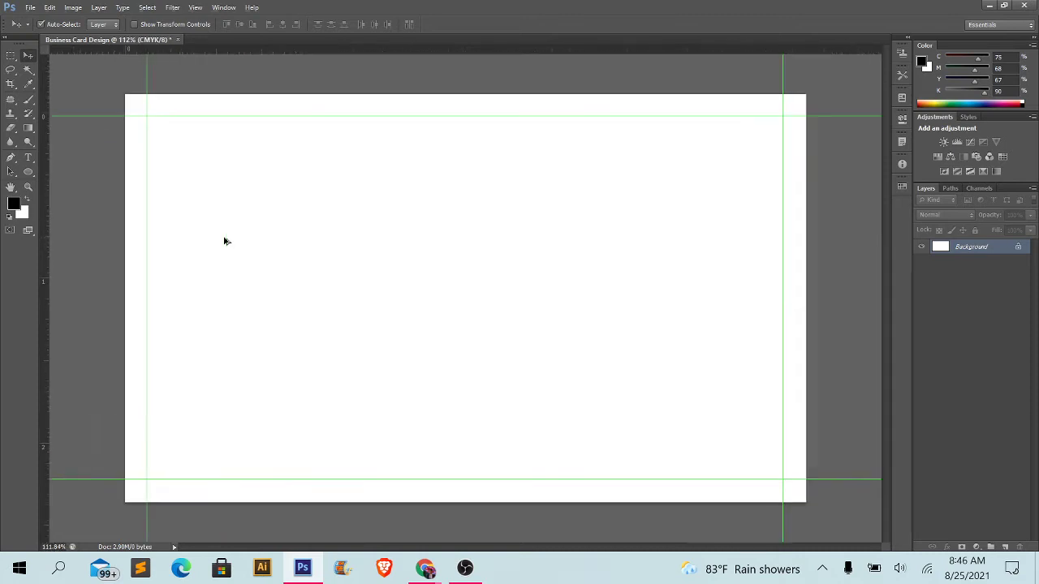
scroll(223, 239, up, 2)
scroll(341, 244, left, 3)
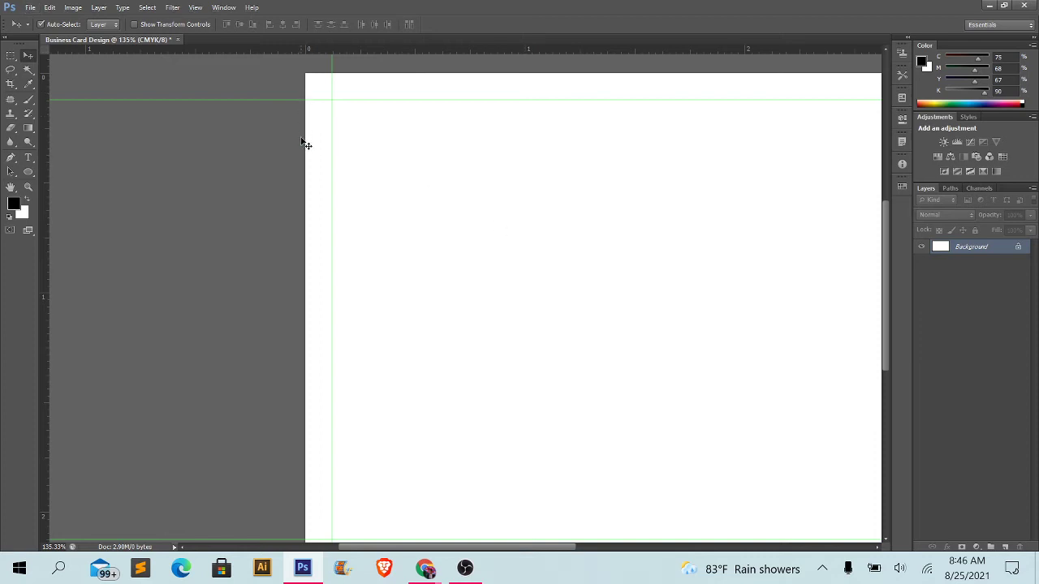
scroll(309, 396, down, 5)
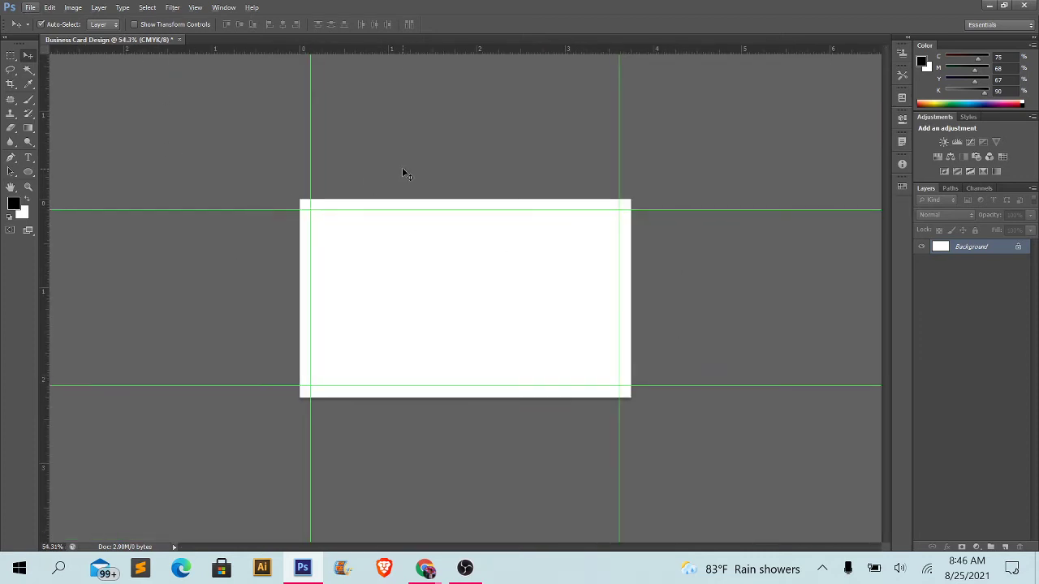
click(72, 8)
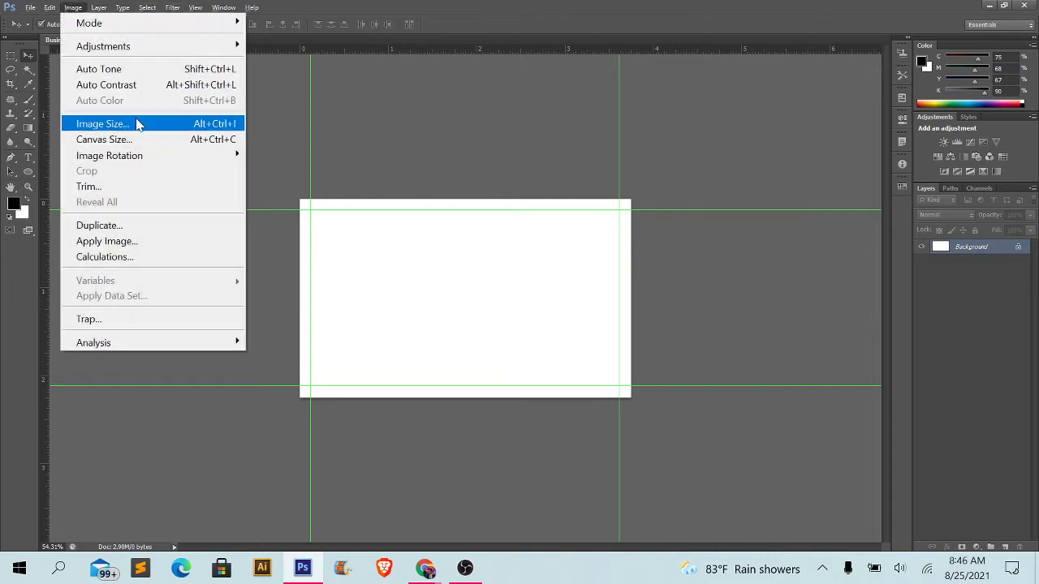
click(121, 138)
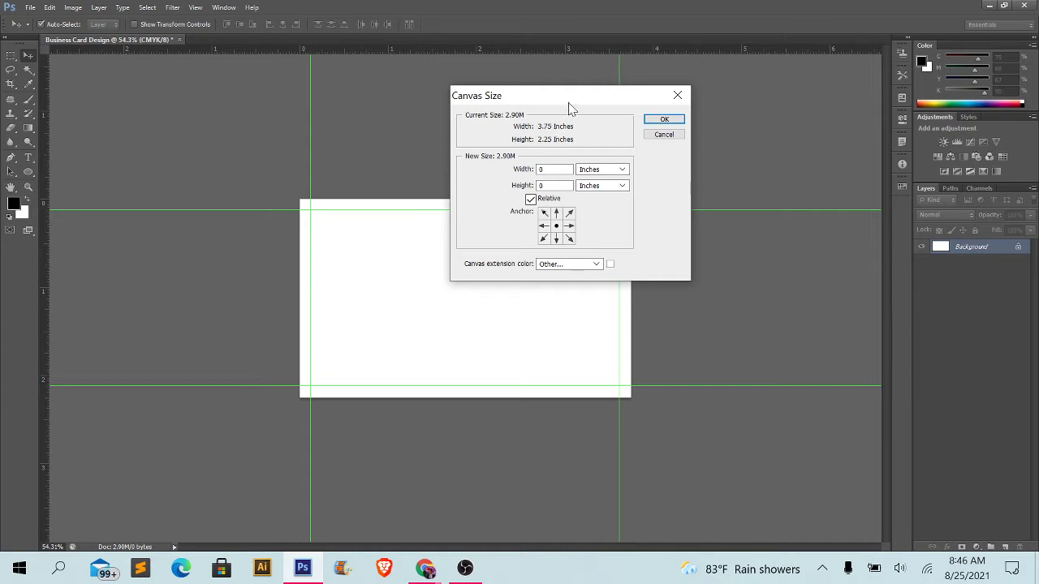
drag(568, 104, 565, 212)
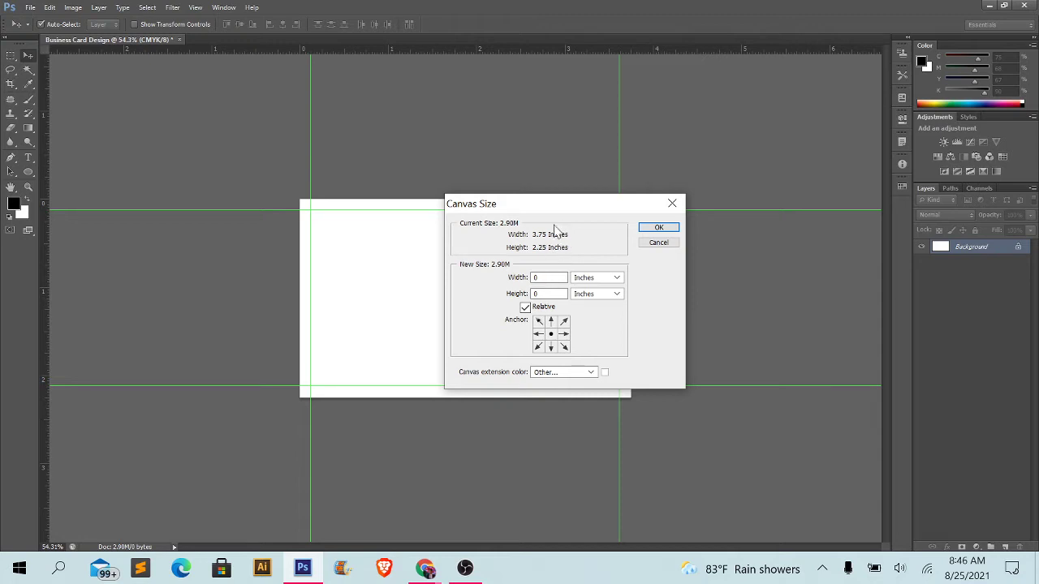
click(644, 245)
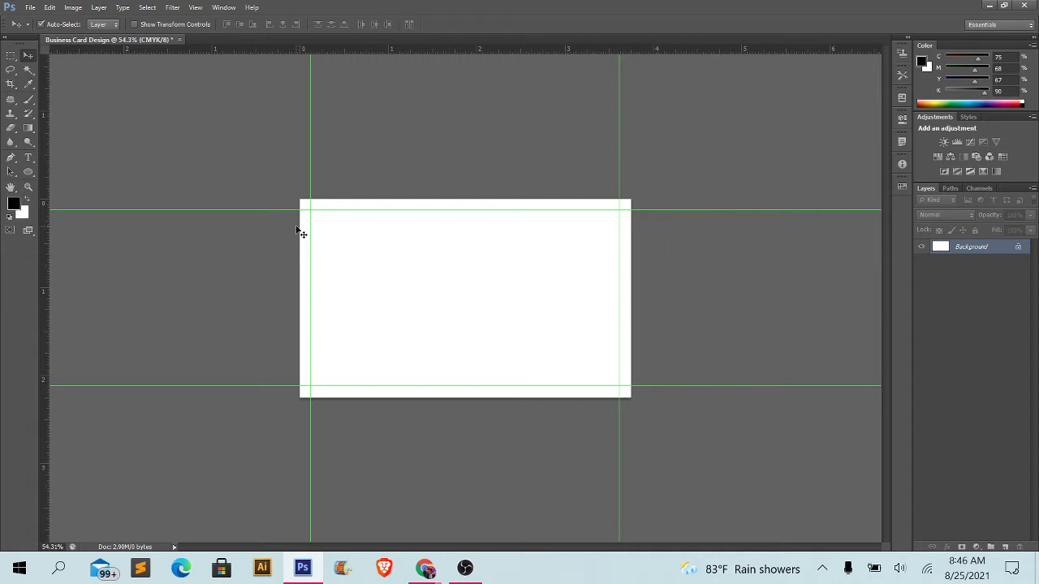
scroll(297, 231, up, 3)
scroll(297, 232, down, 1)
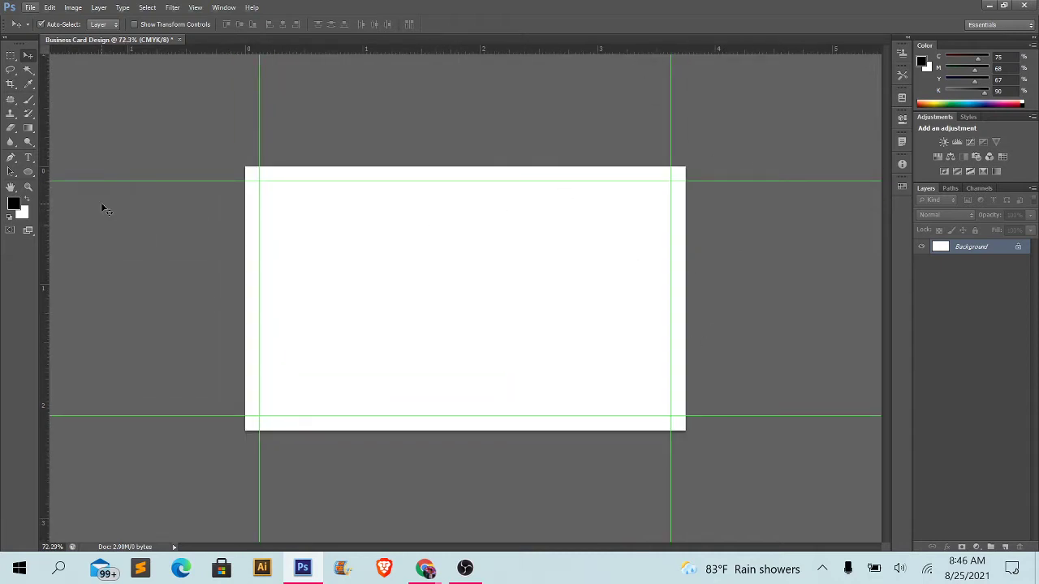
Draw a black rectangle over the entire card with the Rectangle Tool, then select Rectangle 1
click(29, 171)
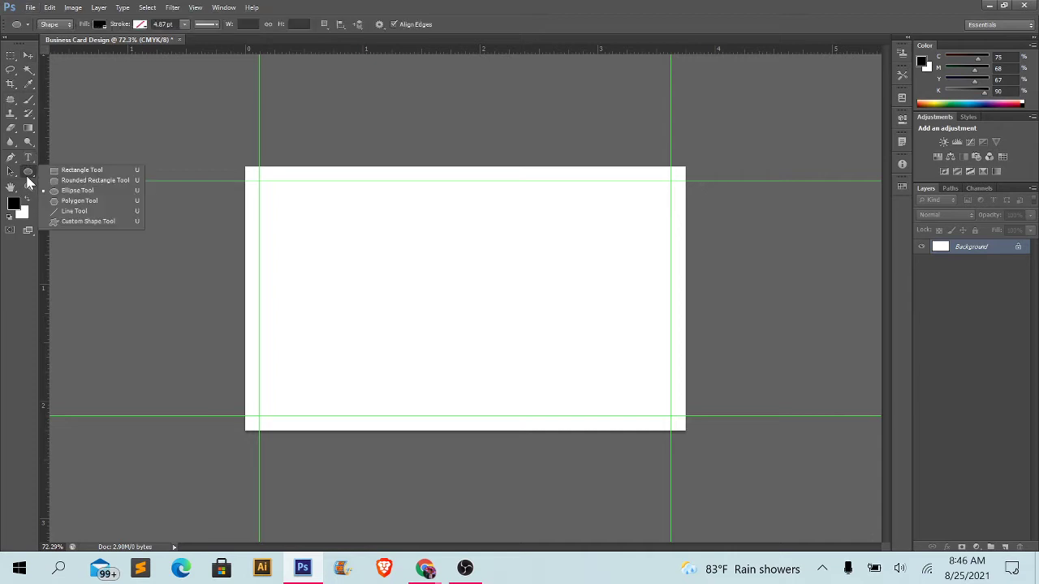
click(68, 173)
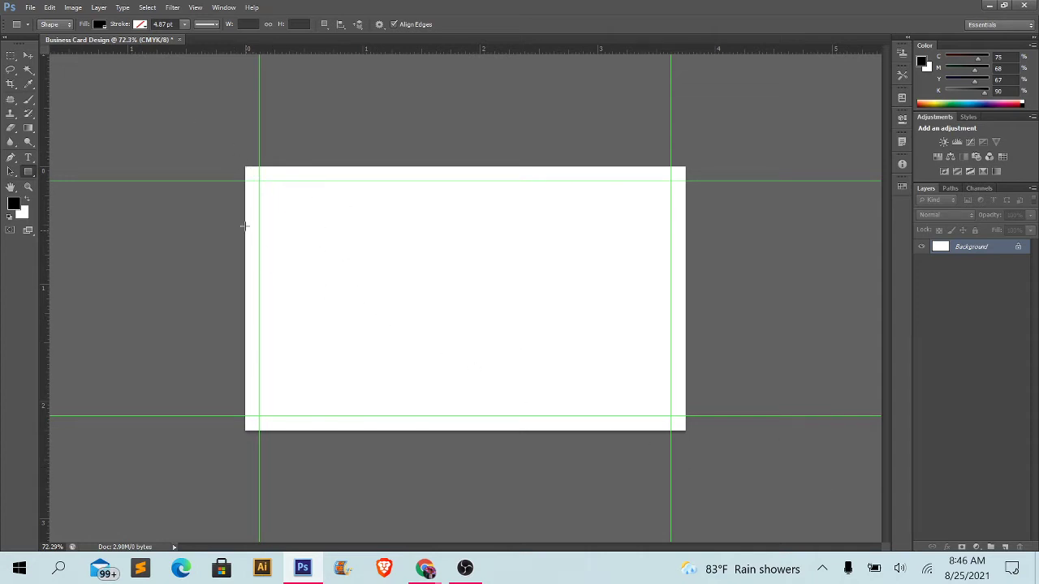
drag(238, 162, 701, 431)
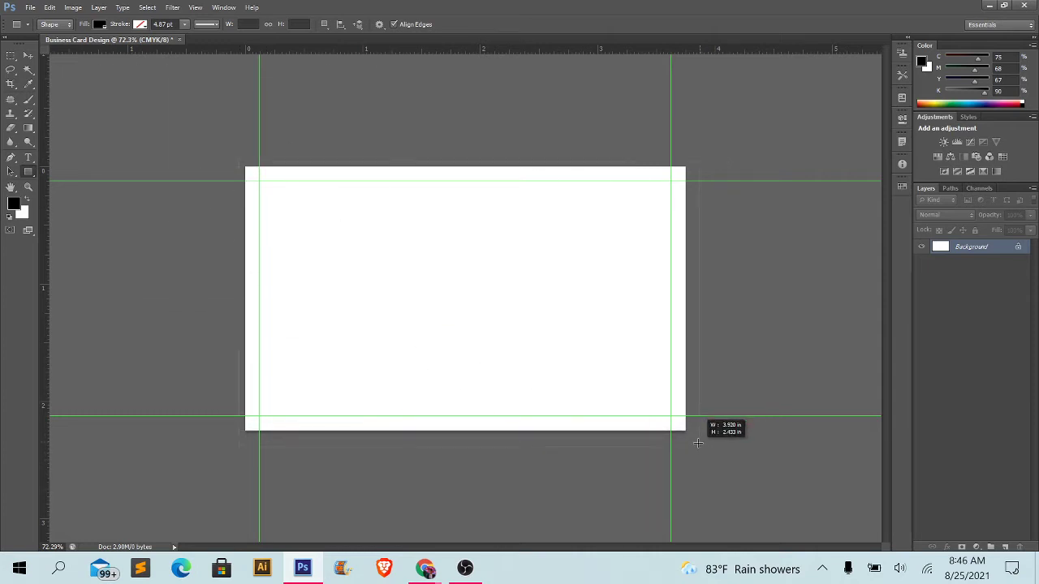
drag(701, 430, 695, 437)
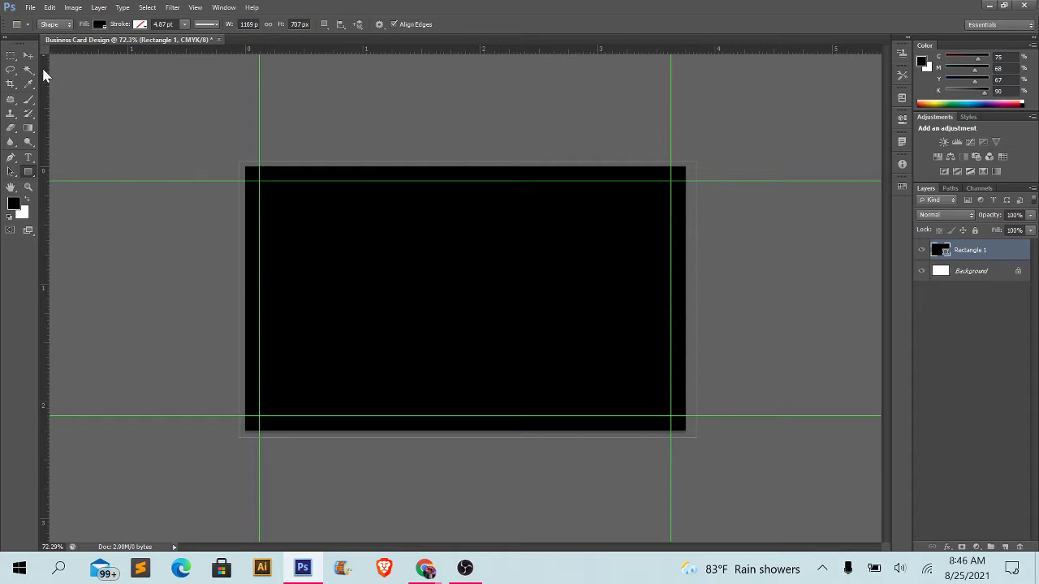
click(27, 56)
click(185, 274)
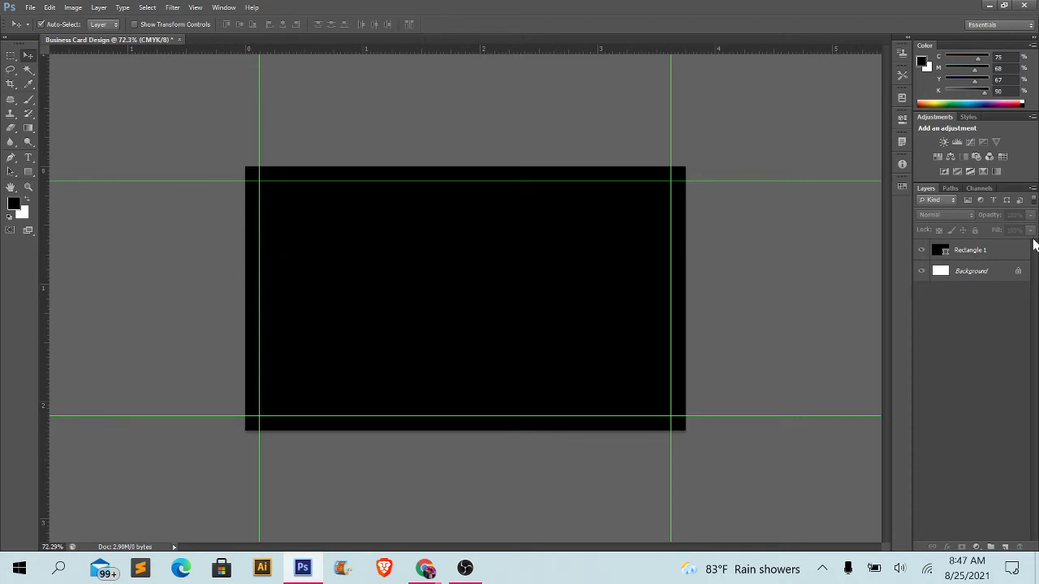
Free-transform Rectangle 1 so its black fill meets all four canvas edges, about 96% by 95%
click(983, 250)
click(984, 250)
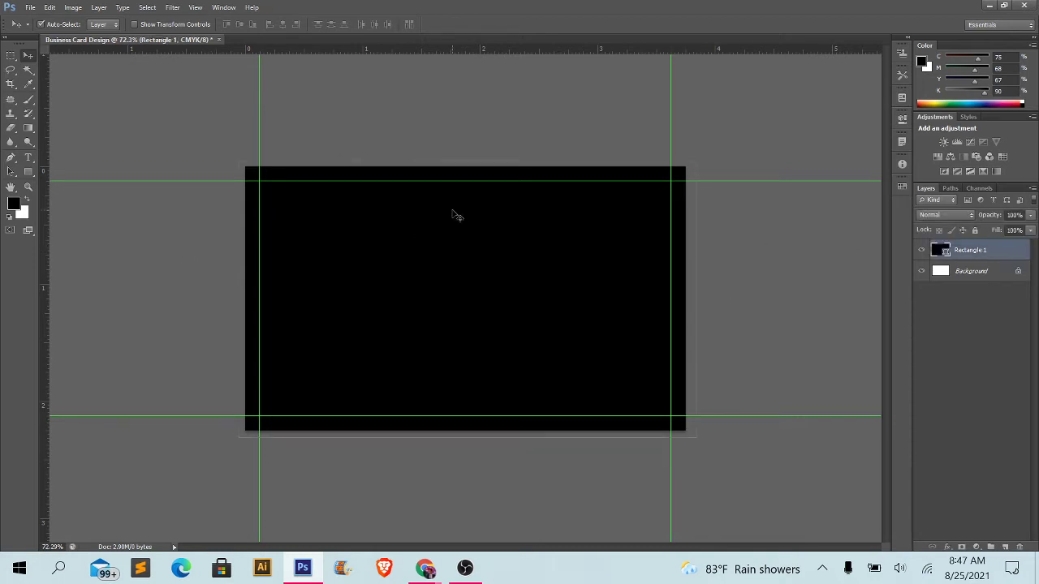
key(ctrl+t)
key(ctrl+0)
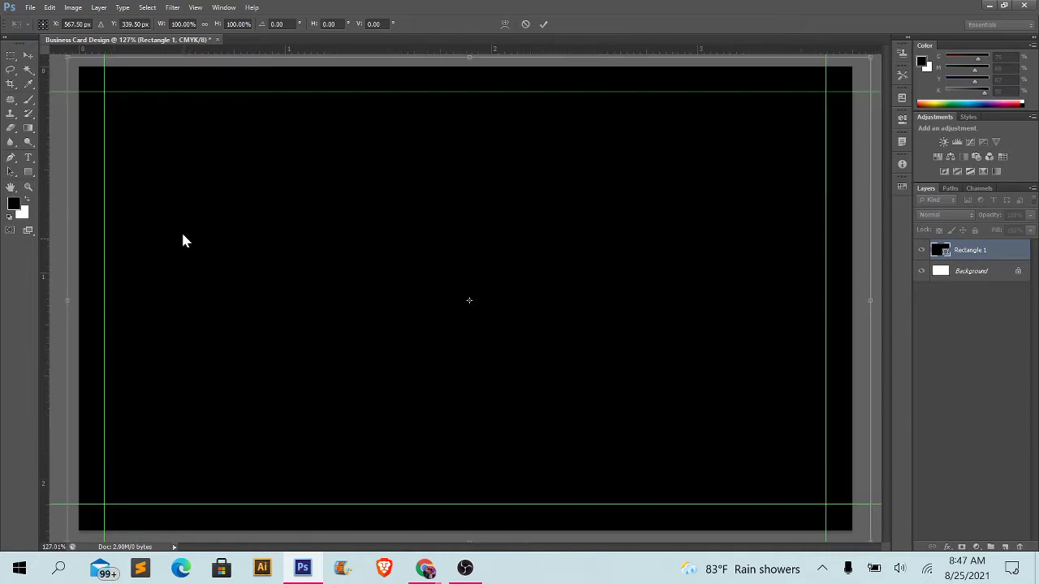
scroll(166, 225, down, 2)
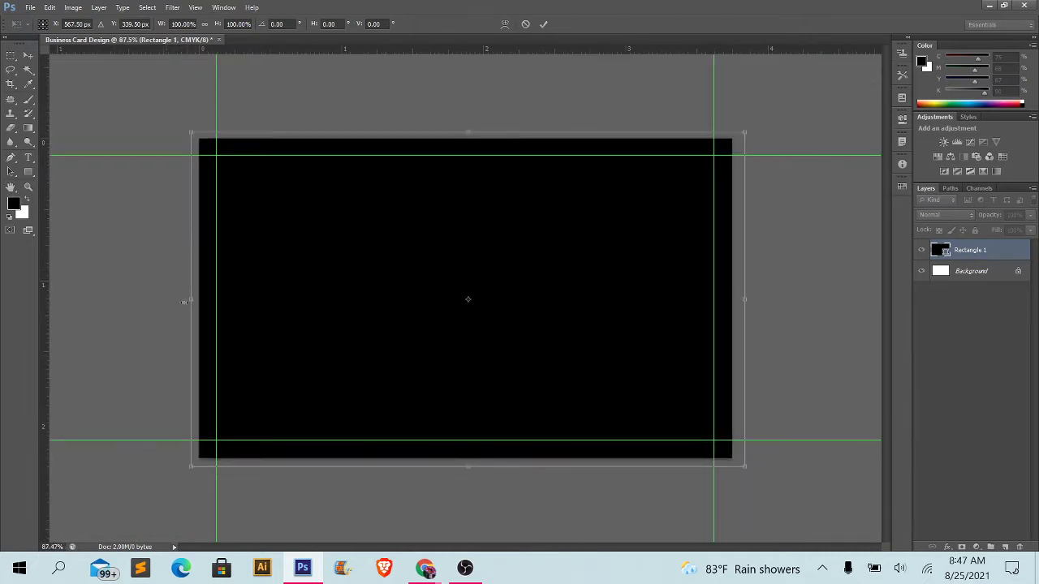
mouse_move(188, 300)
mouse_down()
mouse_move(122, 285)
mouse_move(199, 284)
mouse_up()
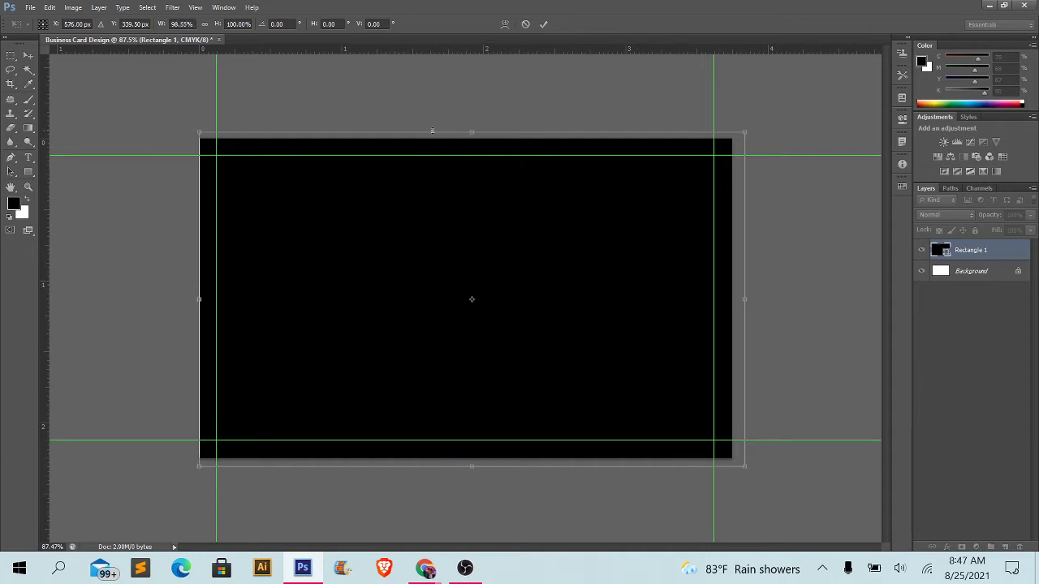
drag(472, 130, 474, 139)
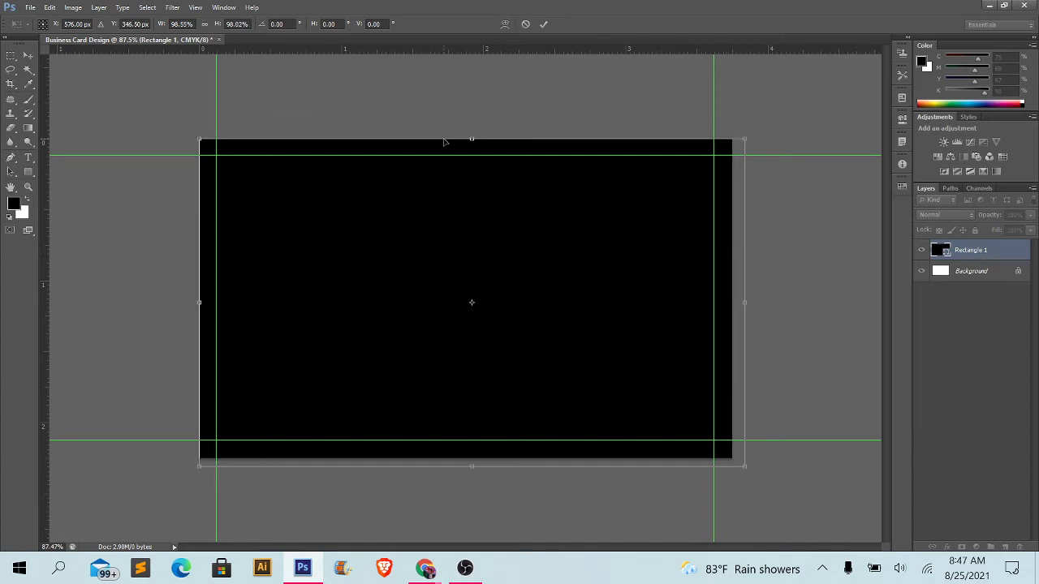
drag(451, 133, 471, 138)
drag(747, 309, 733, 307)
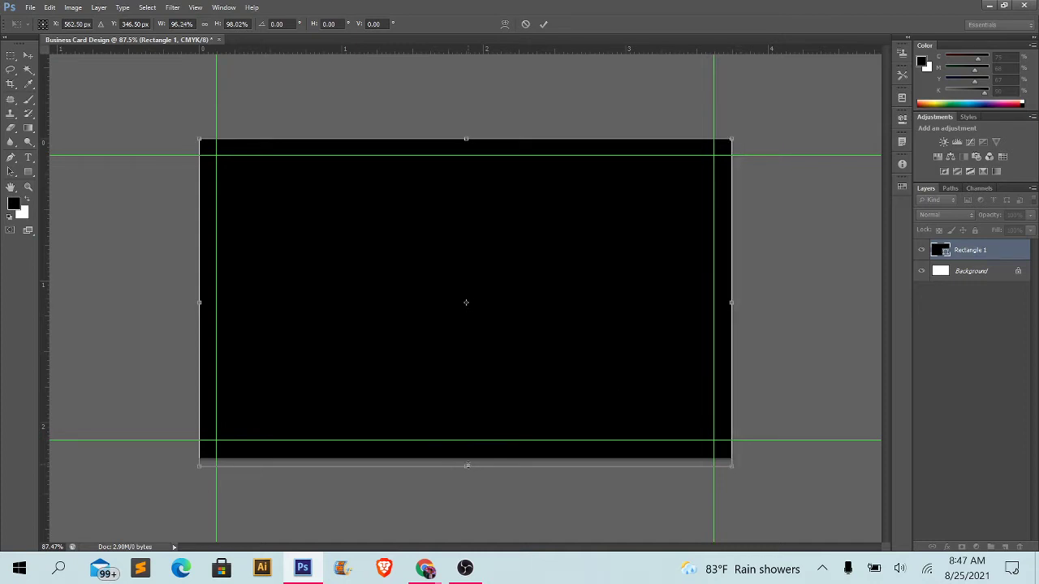
drag(467, 466, 469, 452)
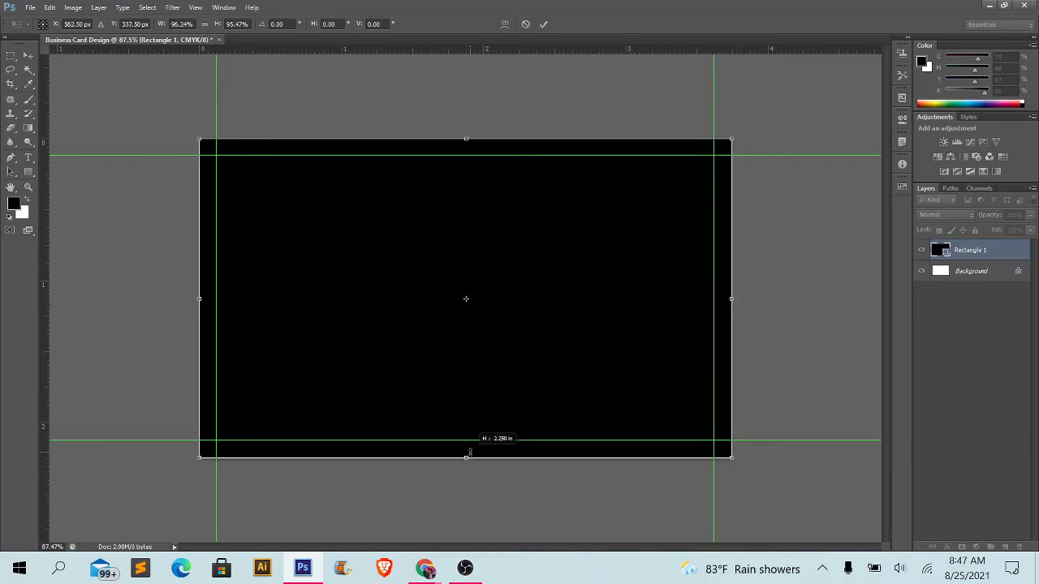
click(543, 24)
scroll(549, 257, down, 3)
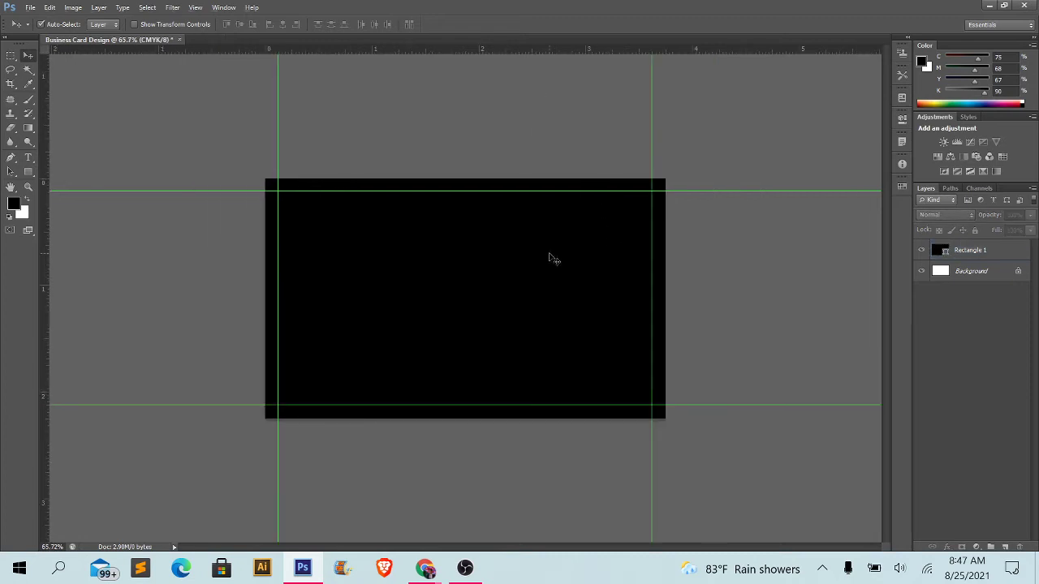
scroll(549, 256, up, 2)
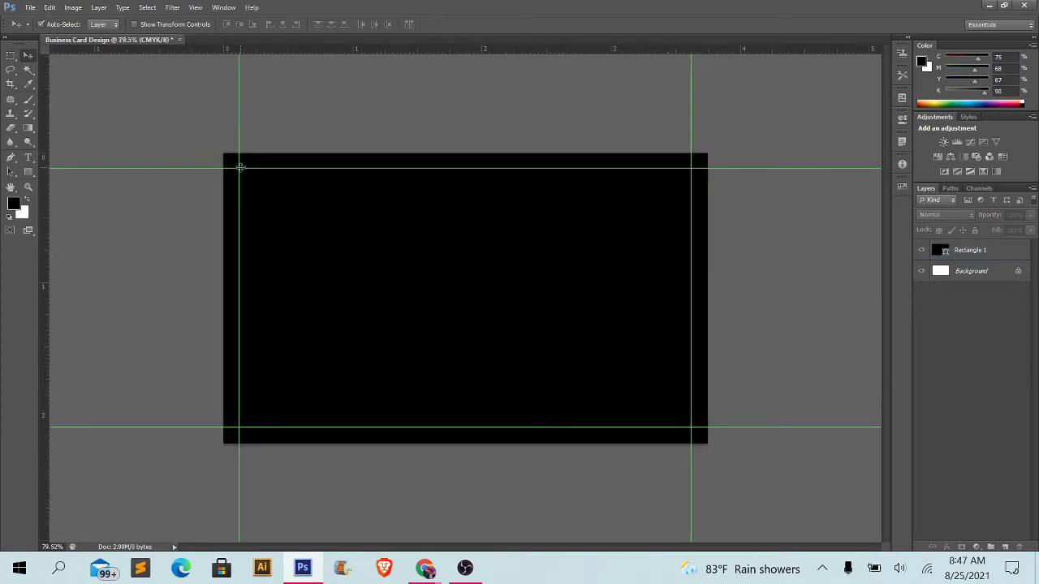
scroll(259, 185, up, 3)
scroll(259, 185, down, 2)
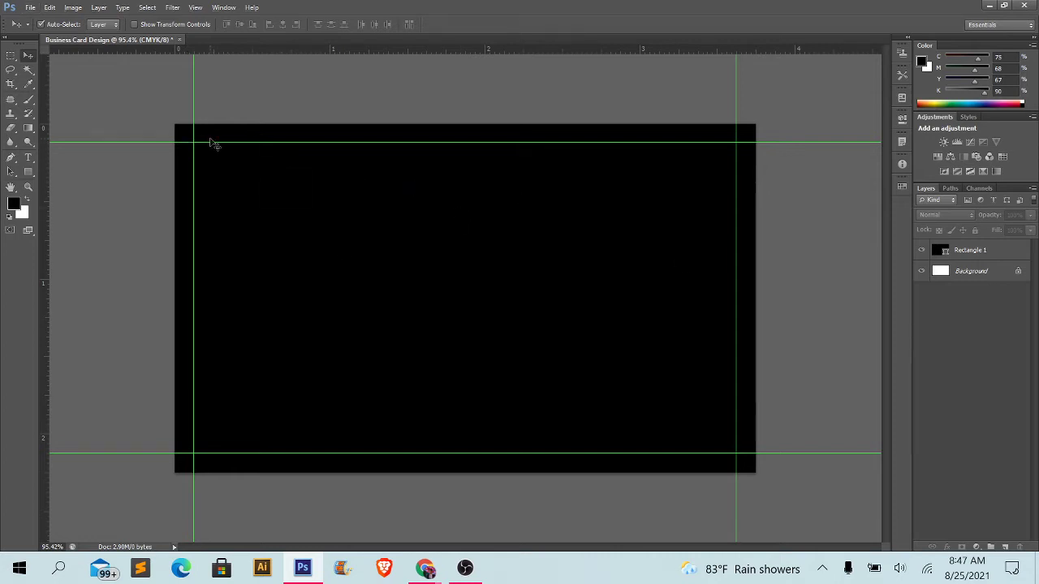
scroll(198, 144, up, 2)
drag(125, 202, 644, 340)
scroll(633, 204, up, 2)
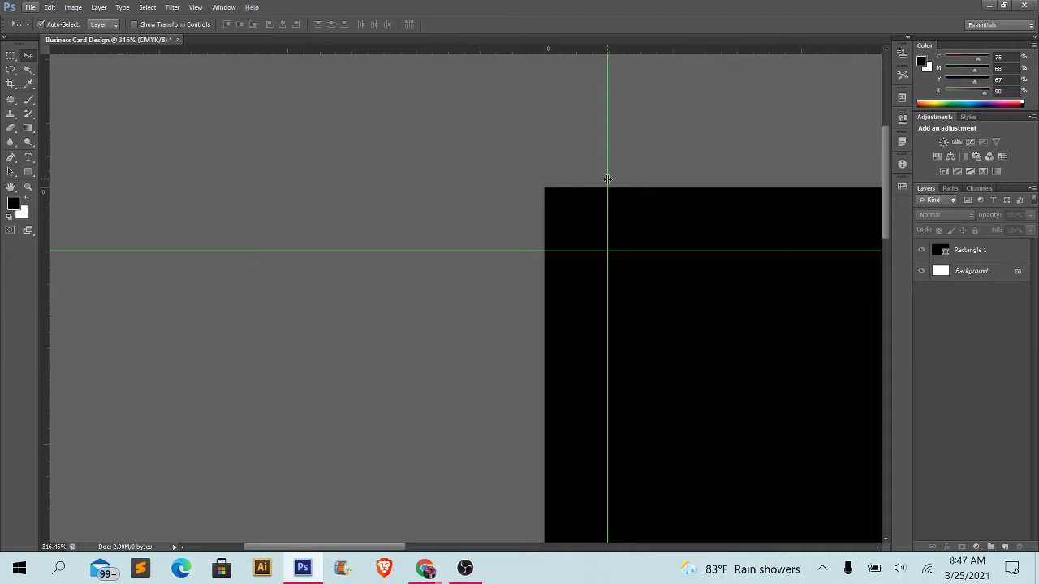
key(ctrl+0)
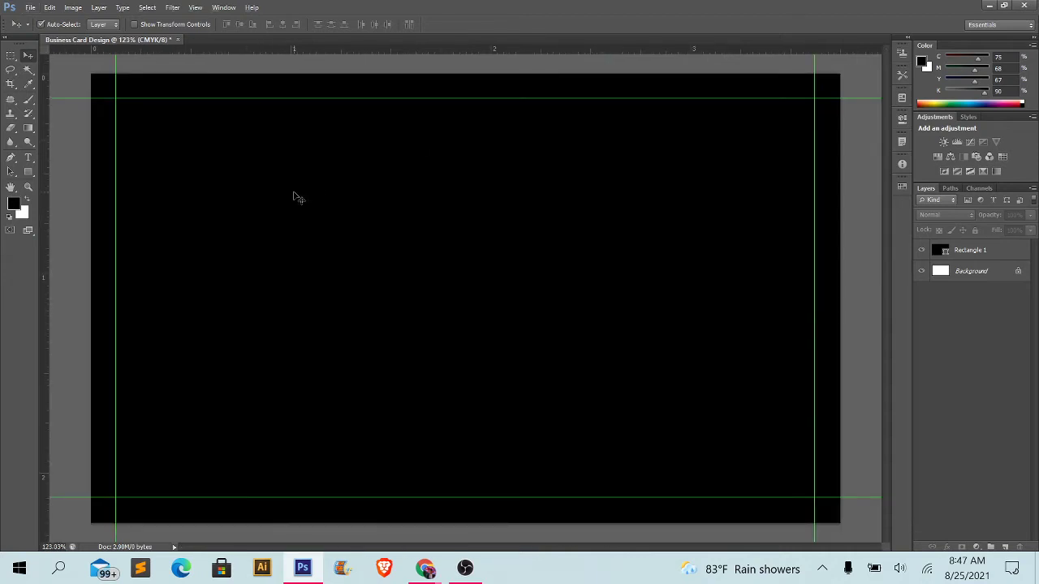
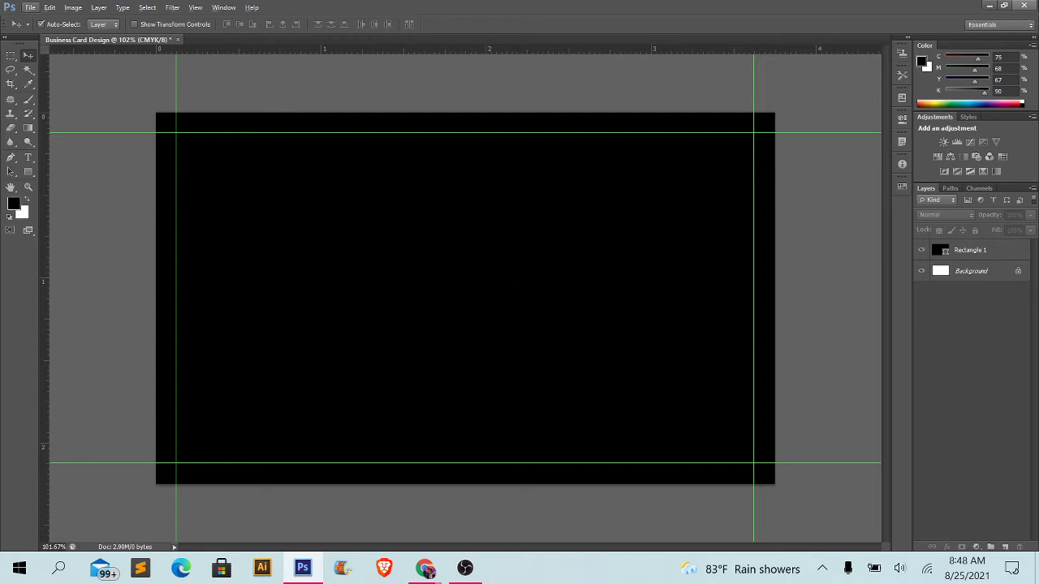
Lock the guides and pick the Rectangle Tool for drawing shapes
key(ctrl+alt+semicolon)
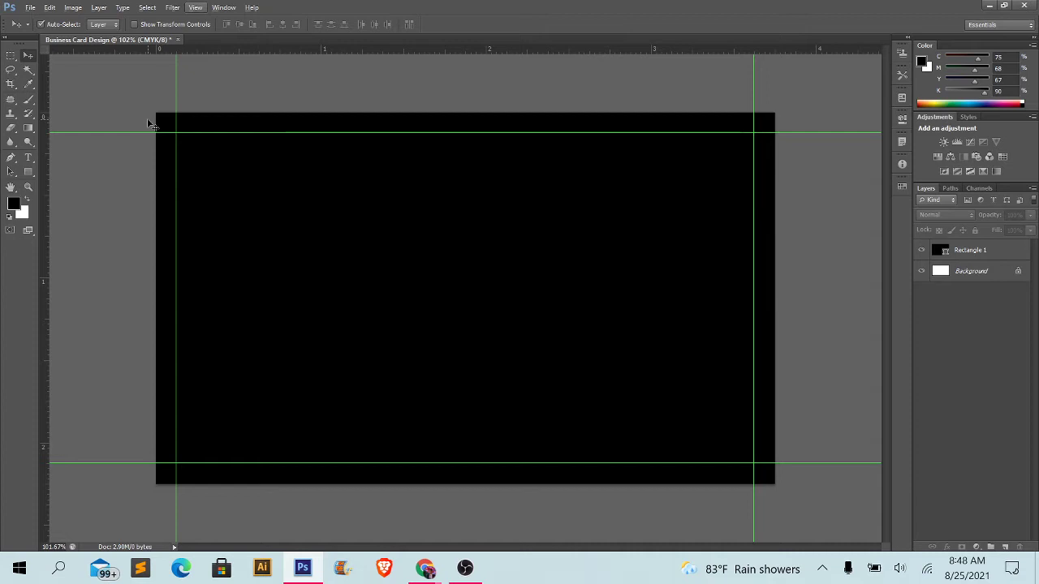
click(26, 175)
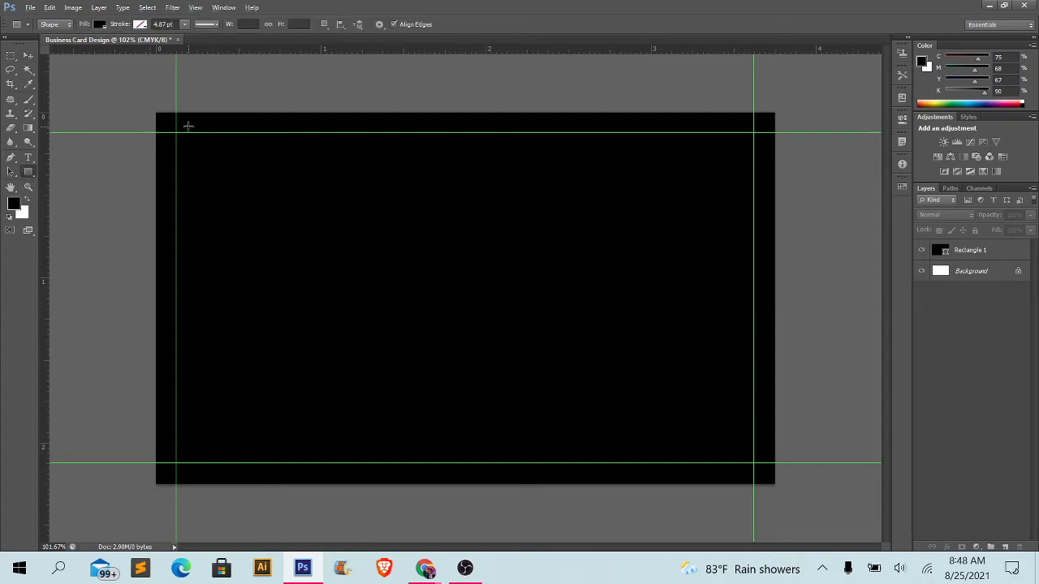
Zoom into the card's upper-left corner and hide the black Rectangle 1 layer
scroll(186, 135, up, 3)
mouse_move(186, 135)
mouse_down()
mouse_move(440, 297)
mouse_move(397, 278)
mouse_up()
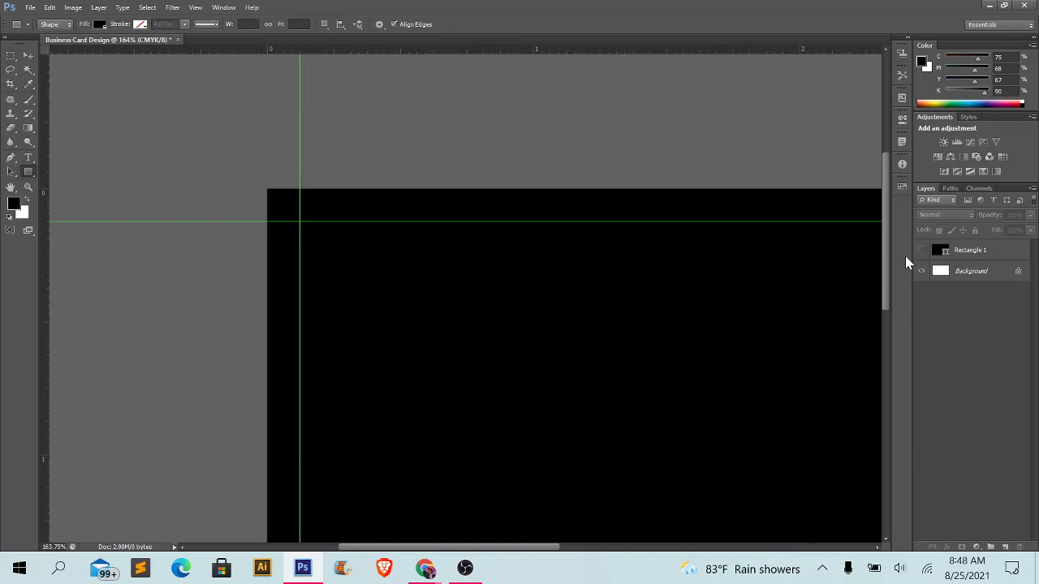
click(921, 250)
Create a 75 × 75 px black square, Rectangle 2, on the card
click(525, 267)
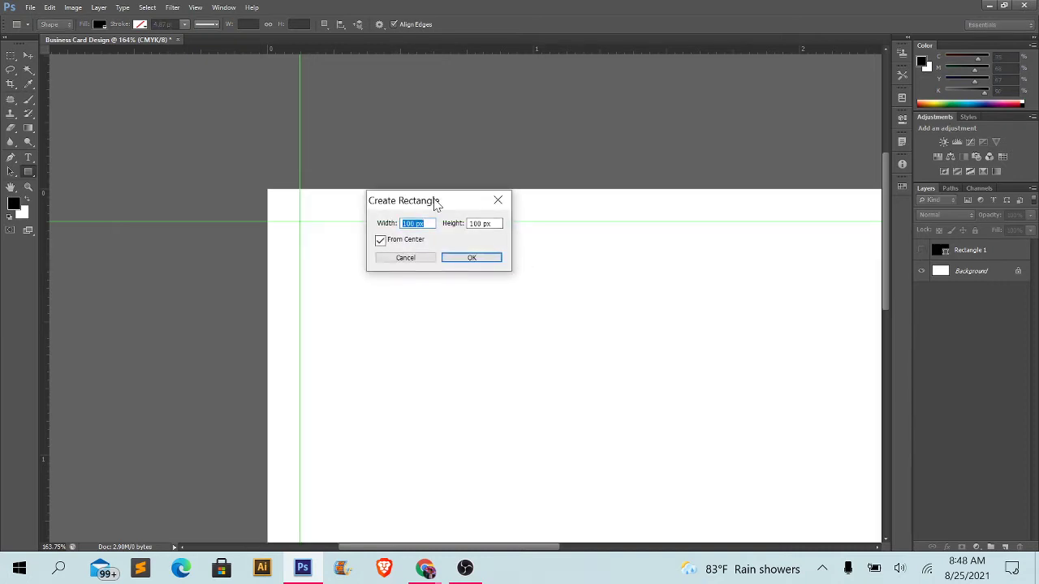
drag(436, 203, 528, 260)
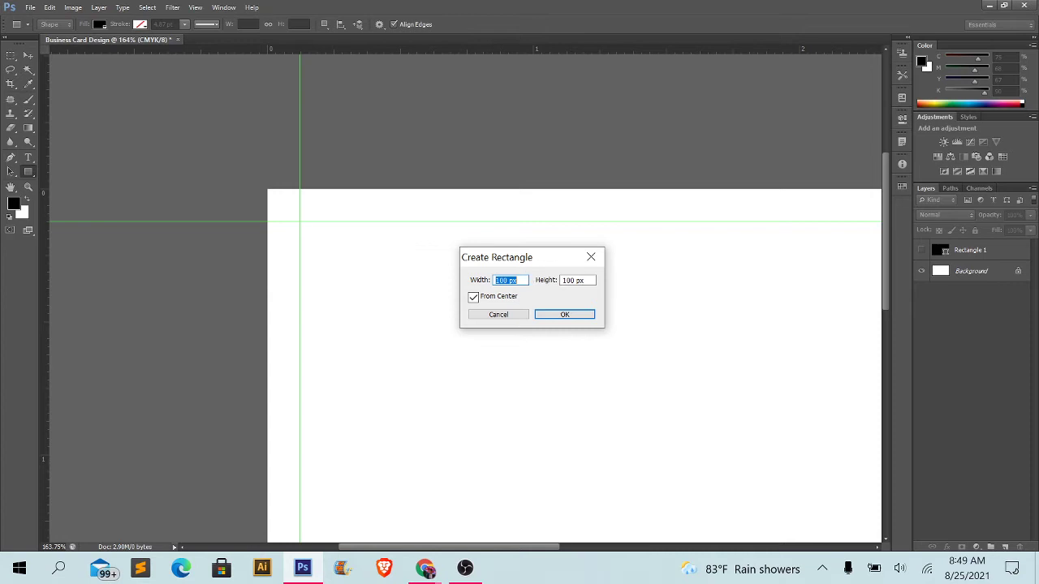
text(0.25)
key(Tab)
text(0)
key(Return)
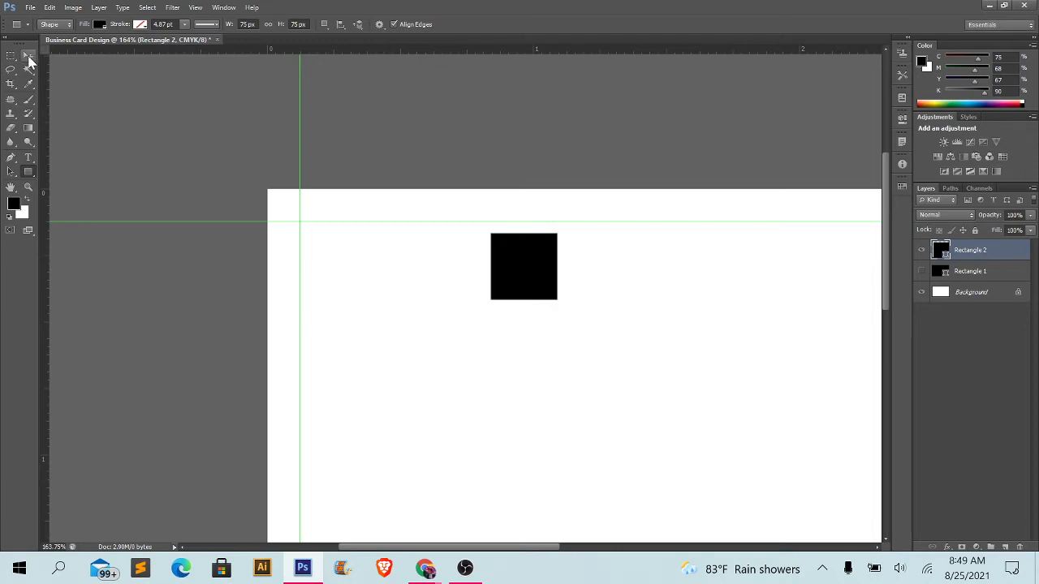
Move the black square into the card's top-left corner with the Move tool
click(28, 57)
scroll(405, 227, down, 5)
scroll(412, 276, down, 2)
scroll(414, 284, up, 2)
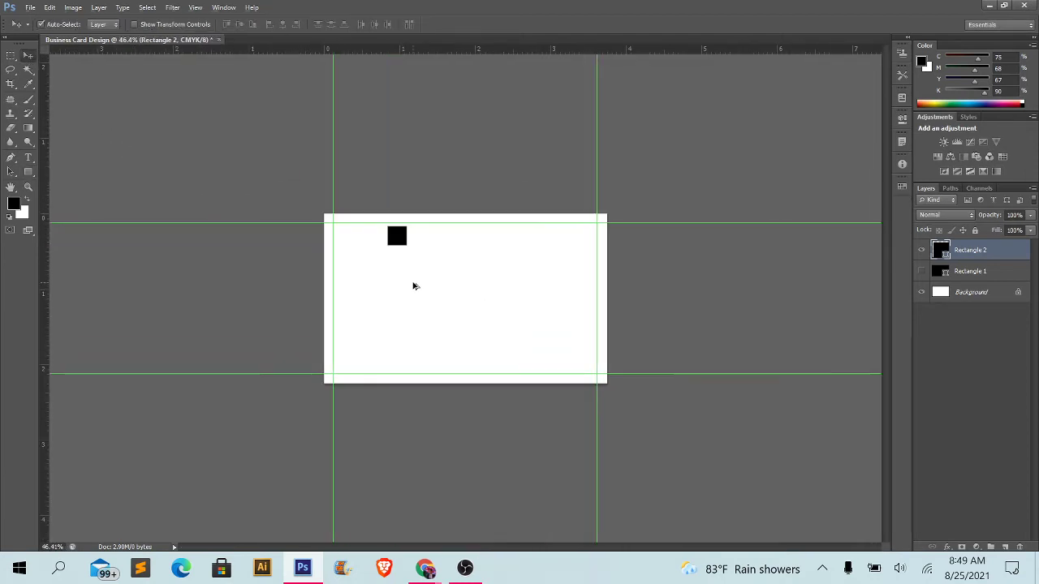
scroll(398, 264, up, 3)
scroll(357, 220, up, 2)
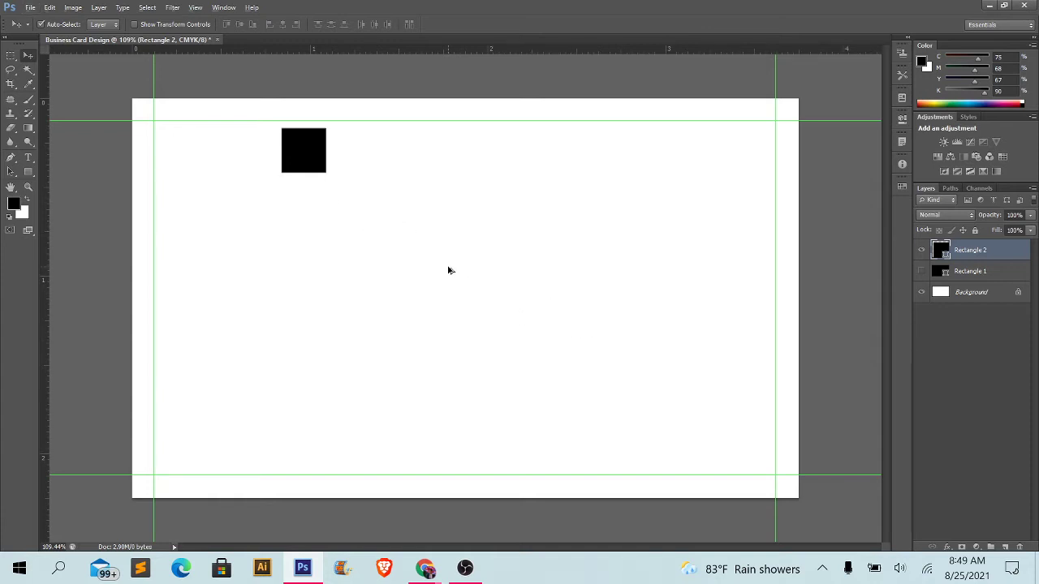
scroll(442, 268, down, 1)
scroll(341, 211, up, 2)
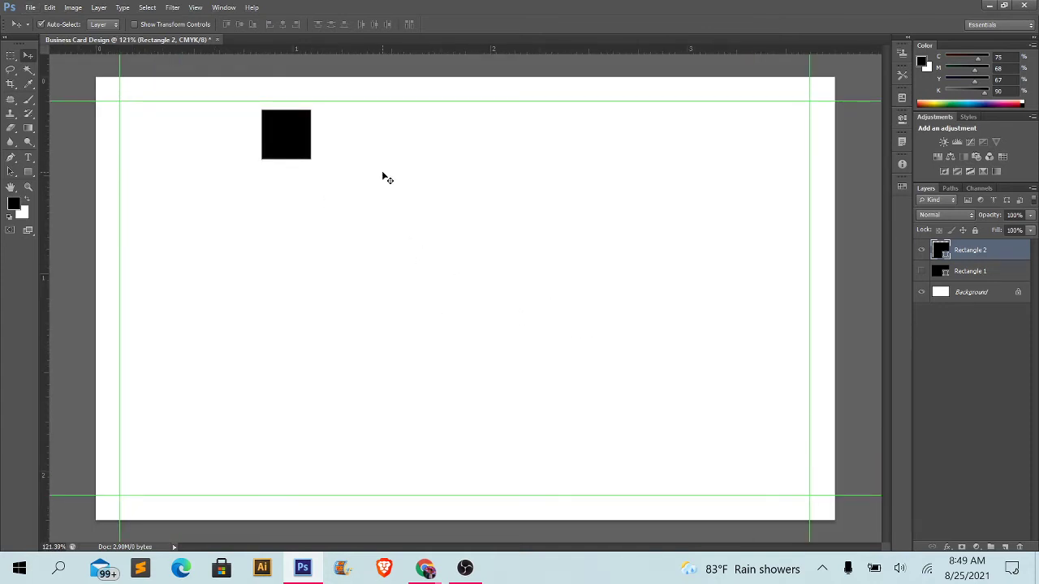
scroll(388, 179, down, 2)
drag(326, 175, 219, 166)
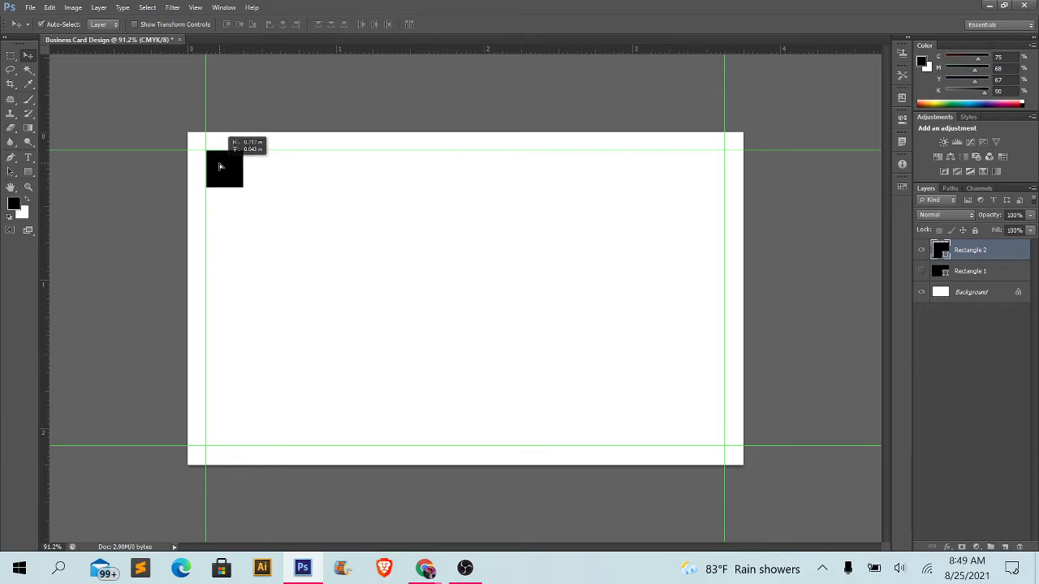
scroll(220, 167, up, 2)
scroll(283, 190, up, 2)
scroll(345, 211, up, 1)
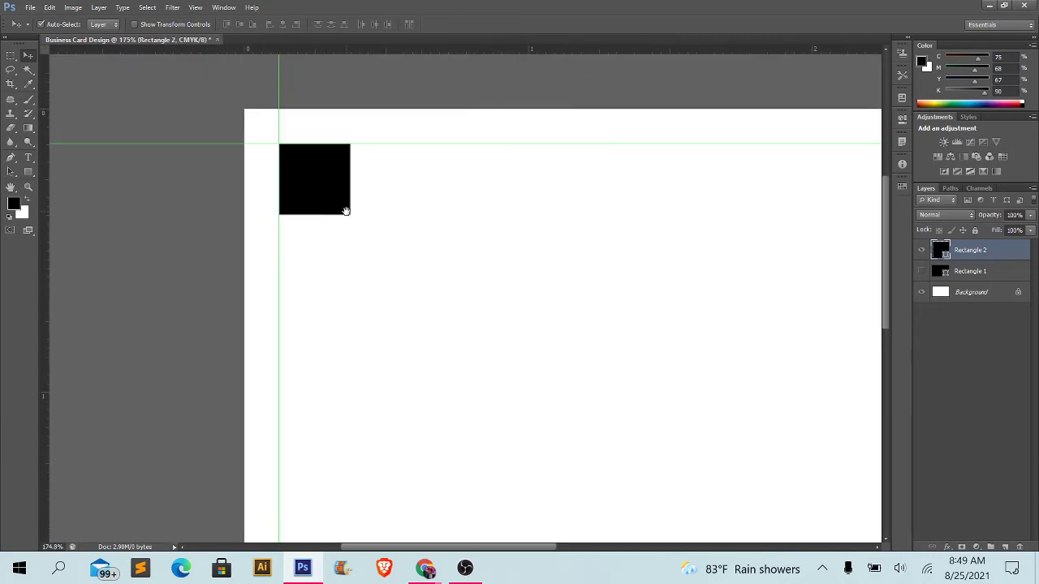
scroll(301, 190, up, 1)
scroll(299, 190, up, 1)
scroll(298, 190, up, 1)
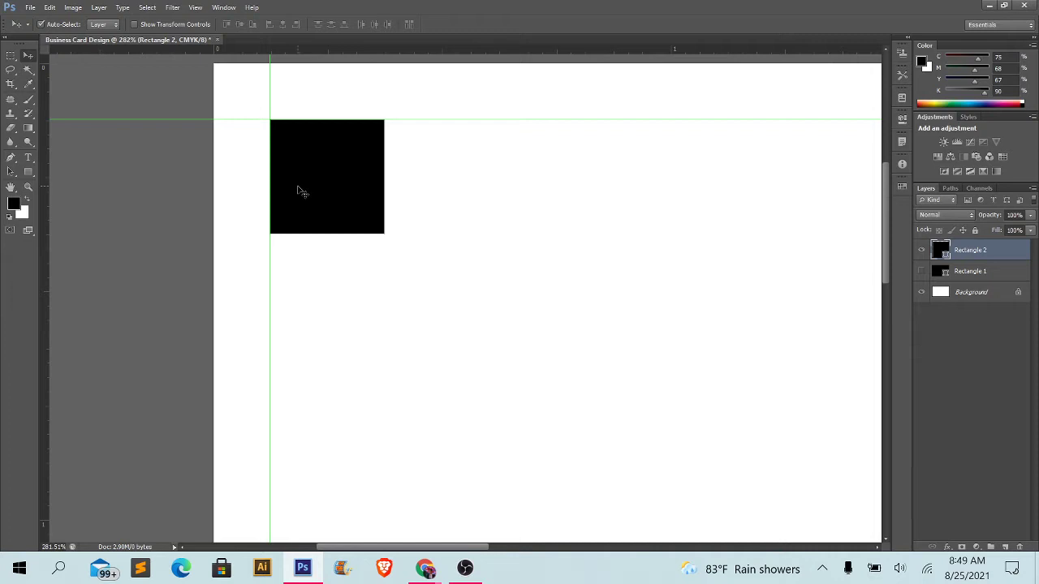
scroll(298, 190, down, 1)
scroll(298, 190, down, 1)
scroll(298, 190, down, 1)
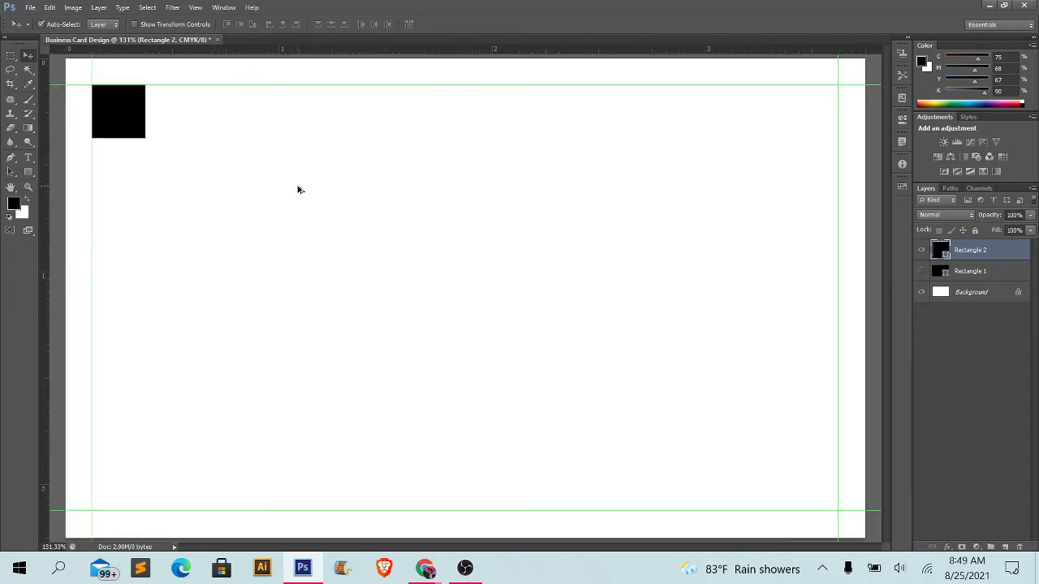
scroll(357, 275, down, 2)
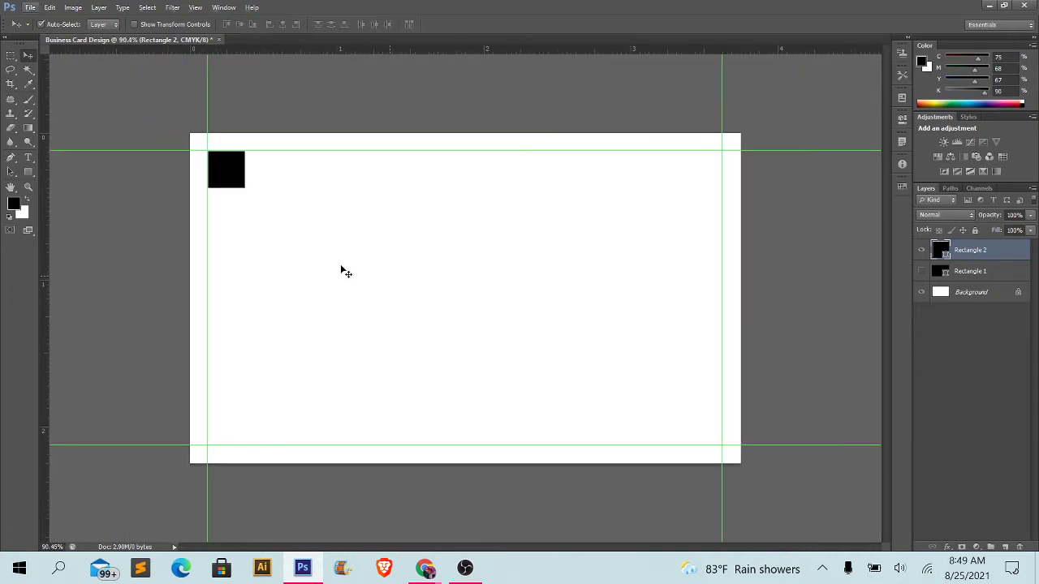
scroll(206, 179, up, 1)
scroll(246, 186, up, 1)
scroll(454, 306, down, 1)
scroll(417, 262, up, 2)
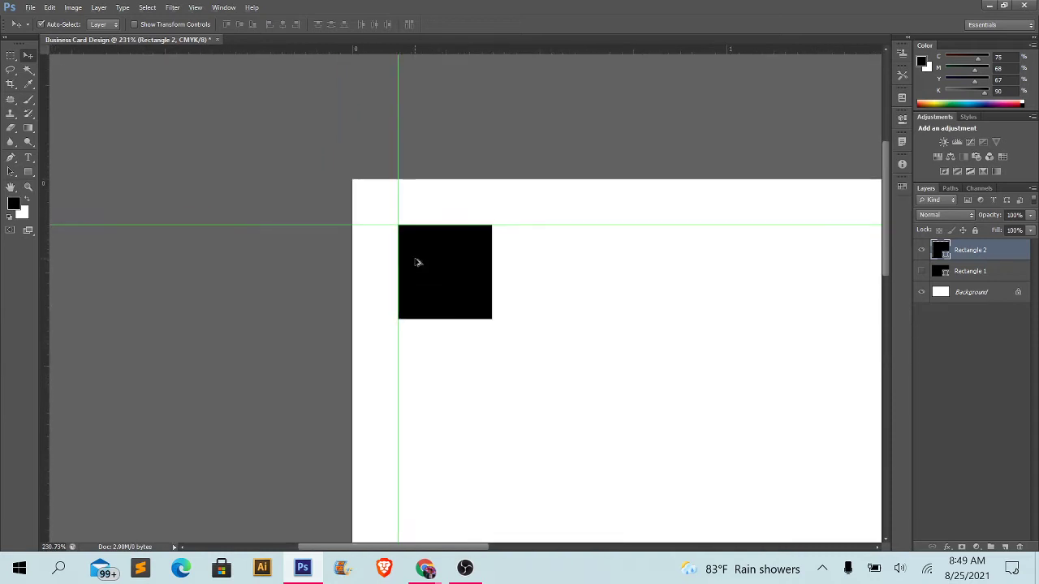
scroll(406, 260, up, 1)
mouse_move(399, 252)
mouse_down()
mouse_move(424, 343)
mouse_move(478, 351)
mouse_move(488, 290)
mouse_up()
Scale the square down to about 49% so it ends at the guide intersection
key(ctrl+t)
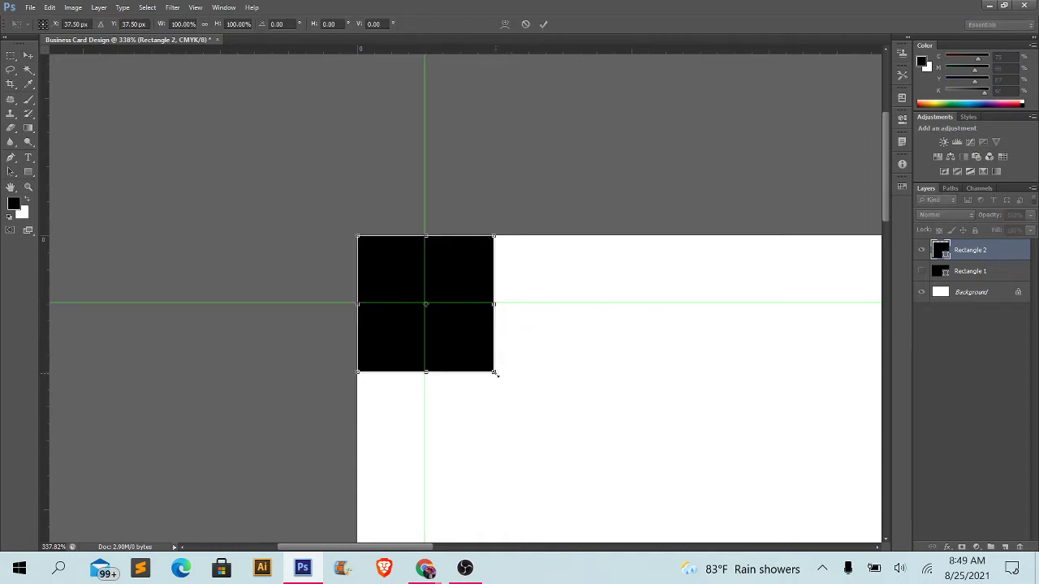
drag(495, 374, 424, 302)
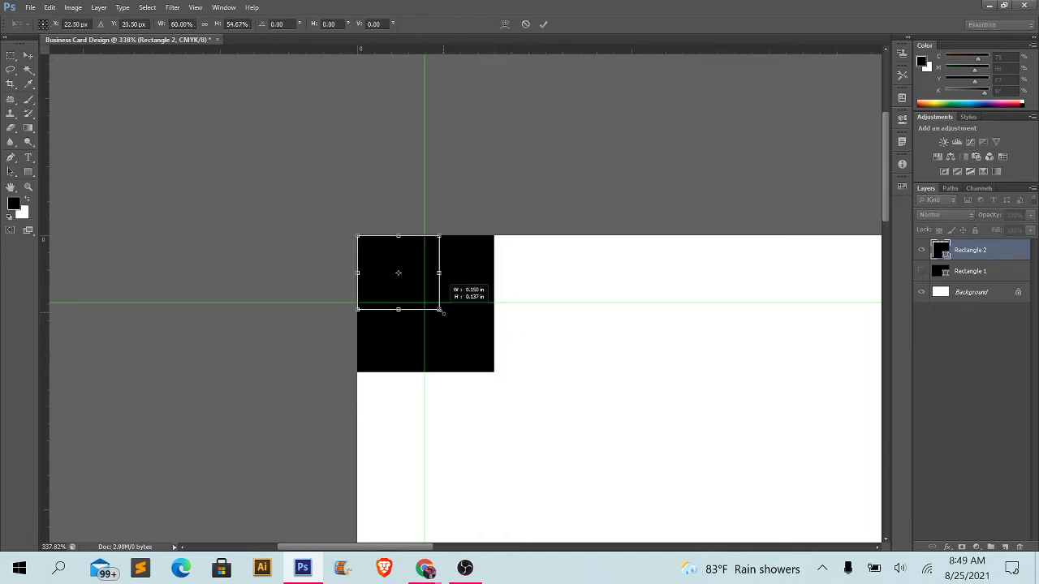
click(544, 24)
Select Rectangle 2 and drag the black square back to the top-left corner
scroll(412, 283, up, 2)
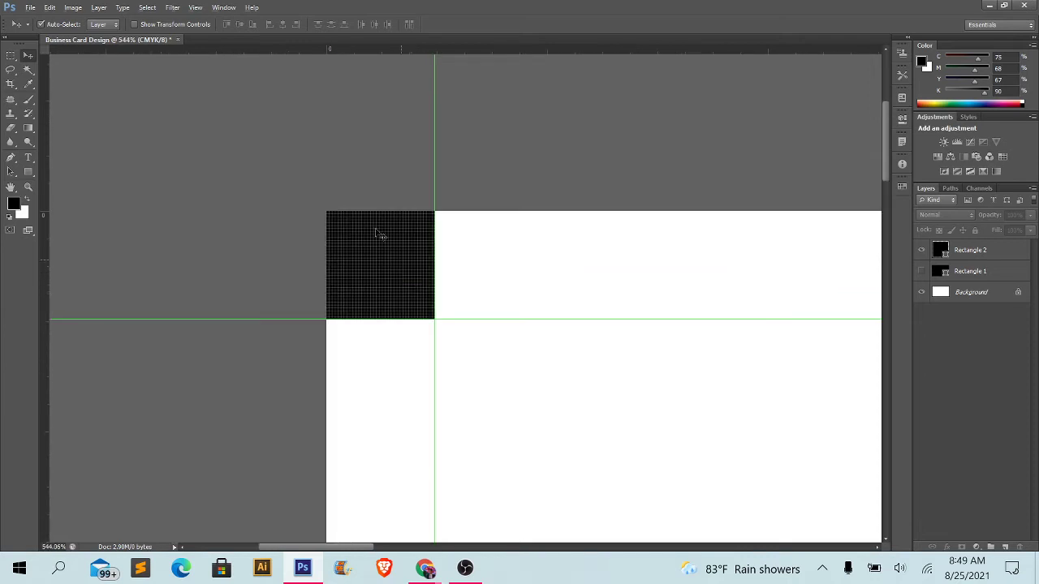
key(alt)
click(407, 278)
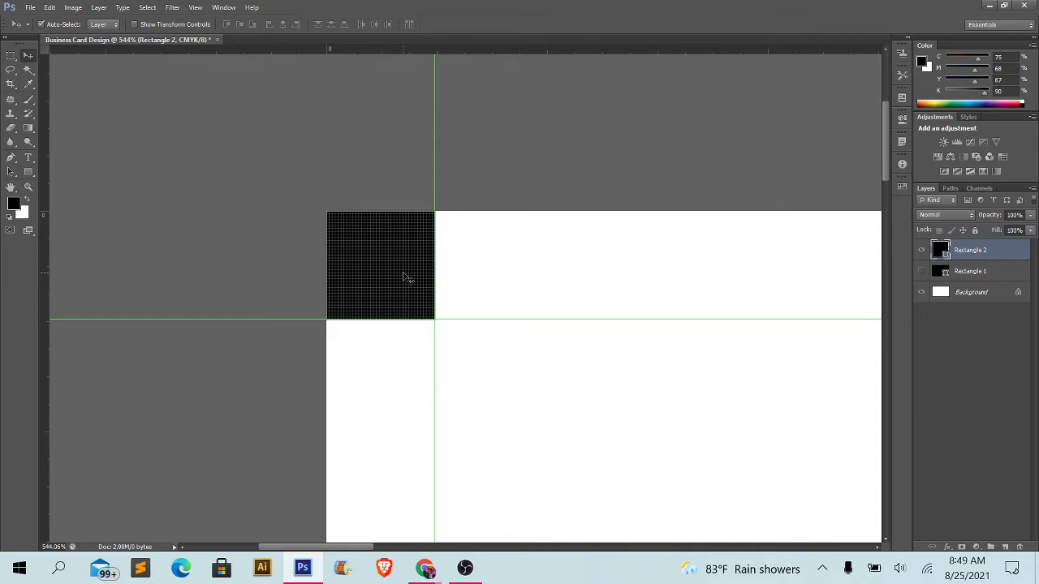
click(287, 287)
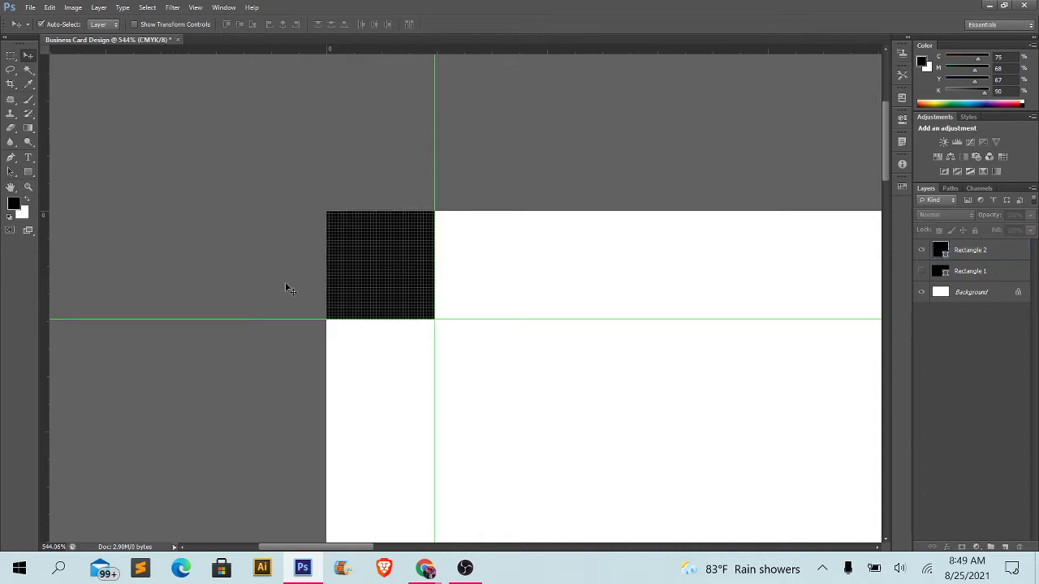
drag(354, 274, 496, 398)
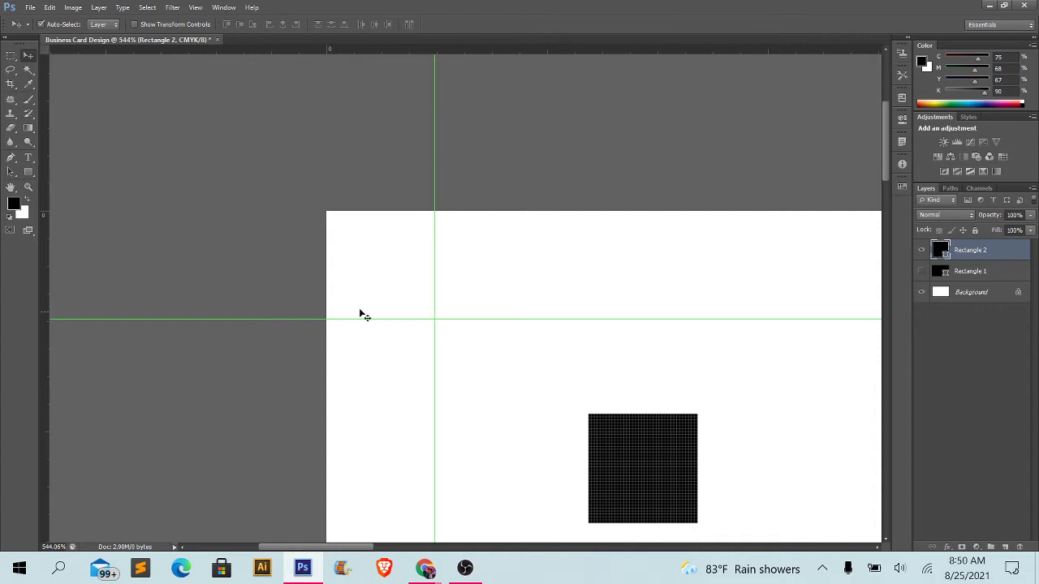
drag(631, 483, 371, 281)
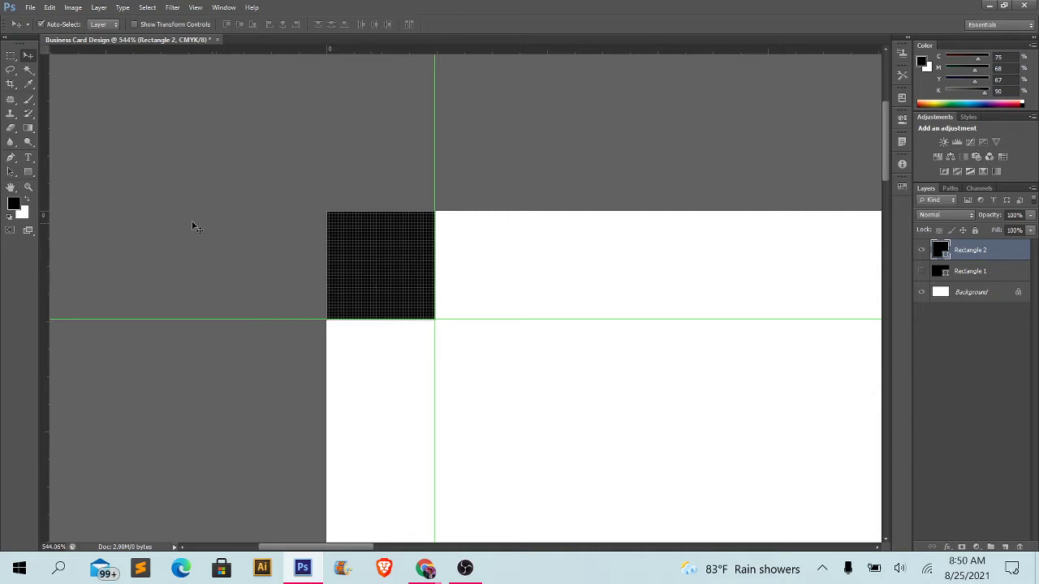
Undo an accidentally drawn shape and keep the plain Rectangle tool selected
click(16, 175)
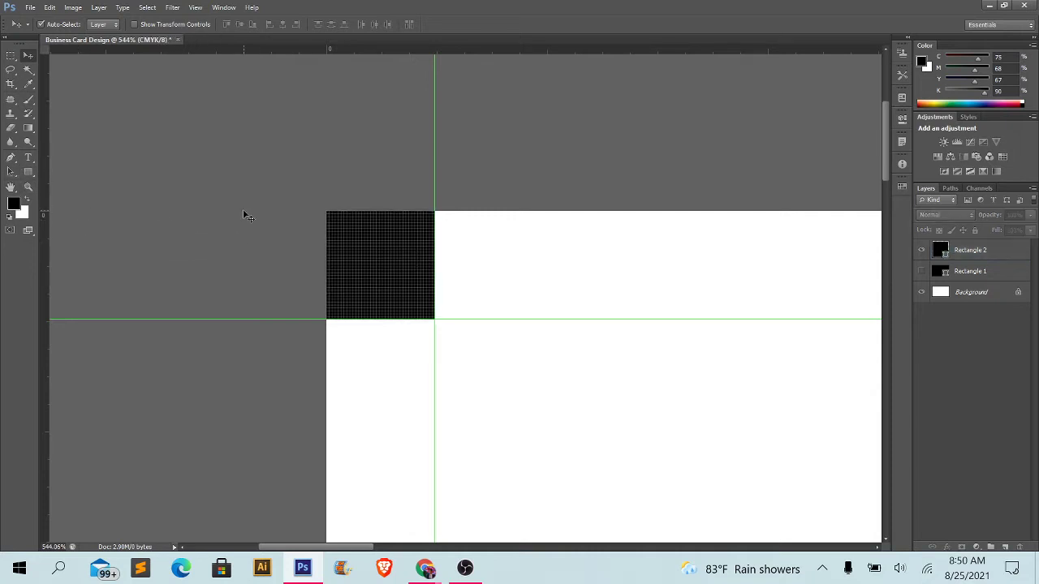
mouse_move(328, 213)
mouse_down()
mouse_move(373, 284)
mouse_move(357, 286)
mouse_up()
key(ctrl+z)
click(385, 232)
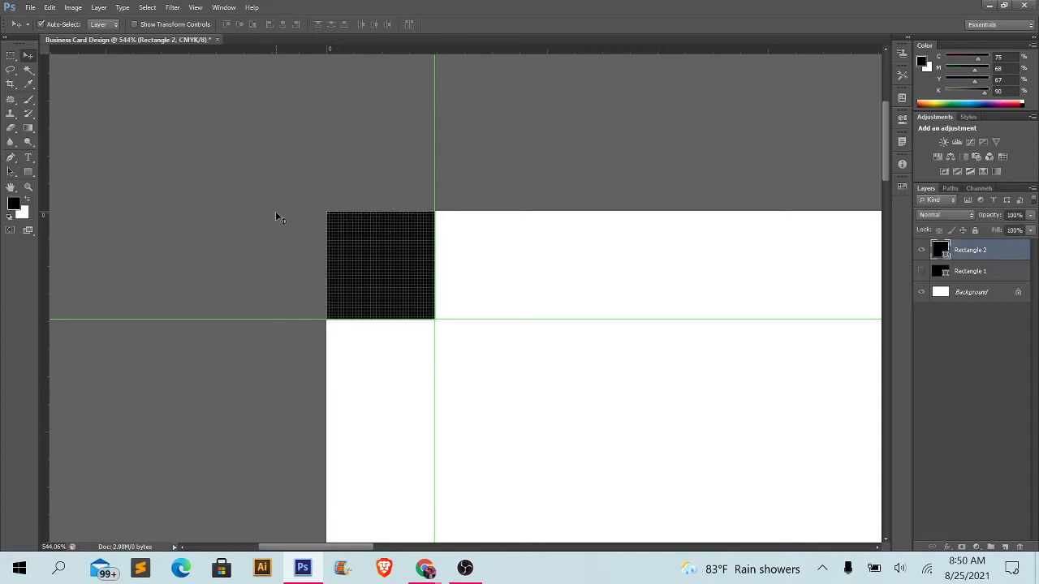
drag(278, 216, 343, 211)
click(366, 232)
click(252, 204)
click(368, 240)
drag(27, 171, 73, 188)
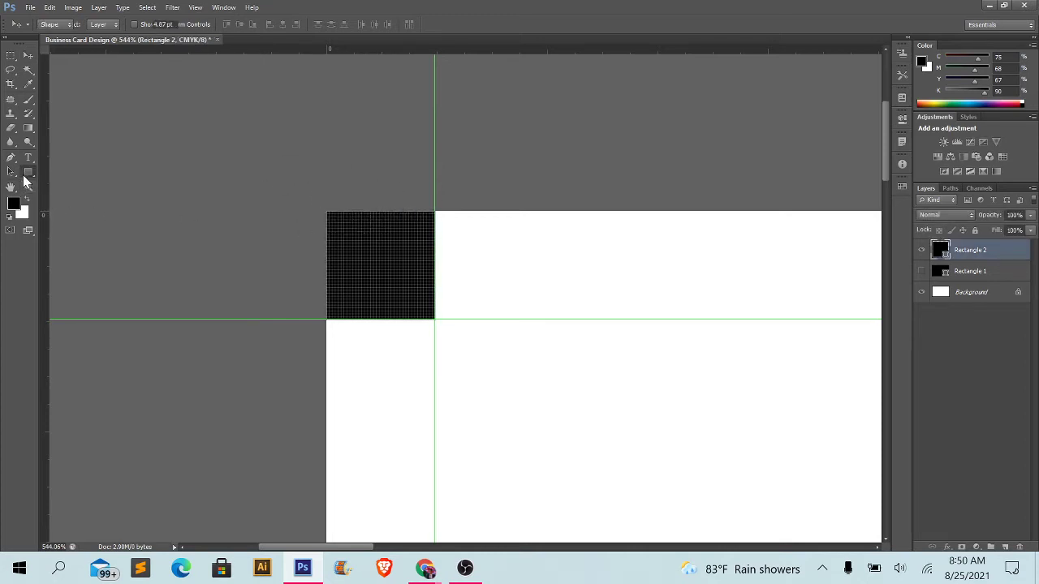
key(Escape)
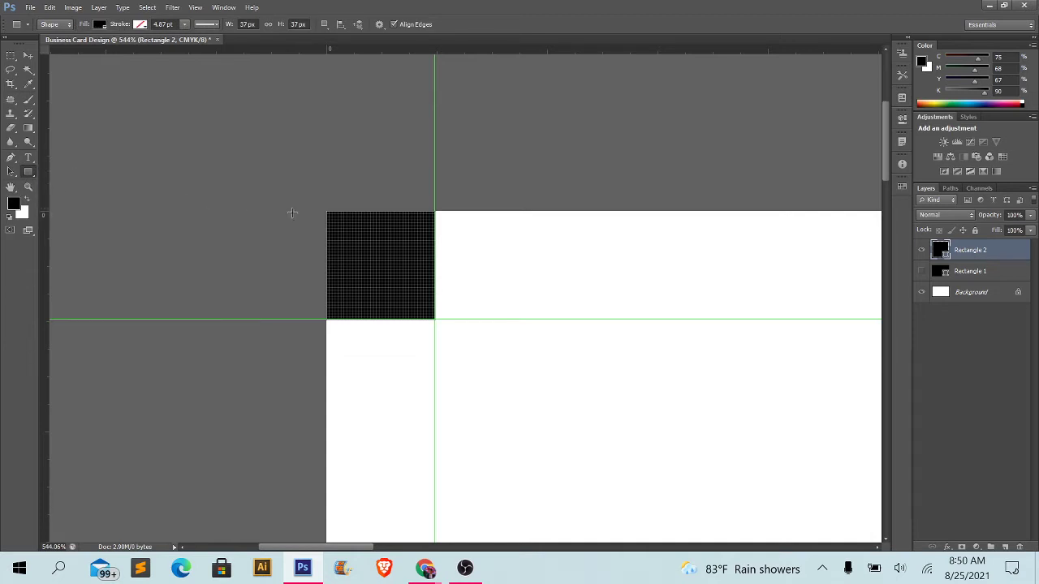
Reposition the square onto the top-left guide intersection with the Move tool
key(v)
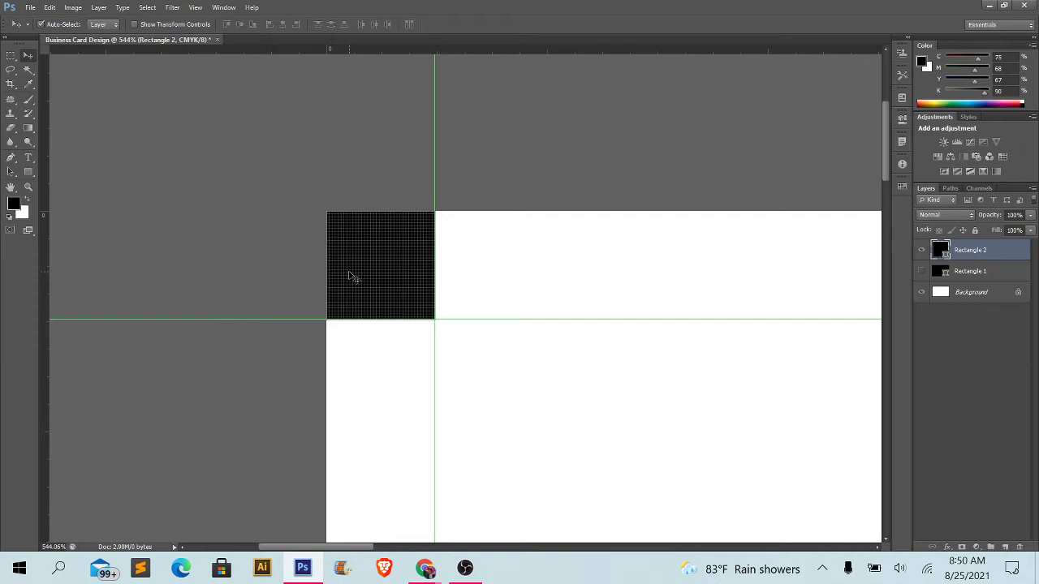
scroll(351, 277, down, 2)
scroll(354, 275, down, 2)
scroll(355, 276, up, 1)
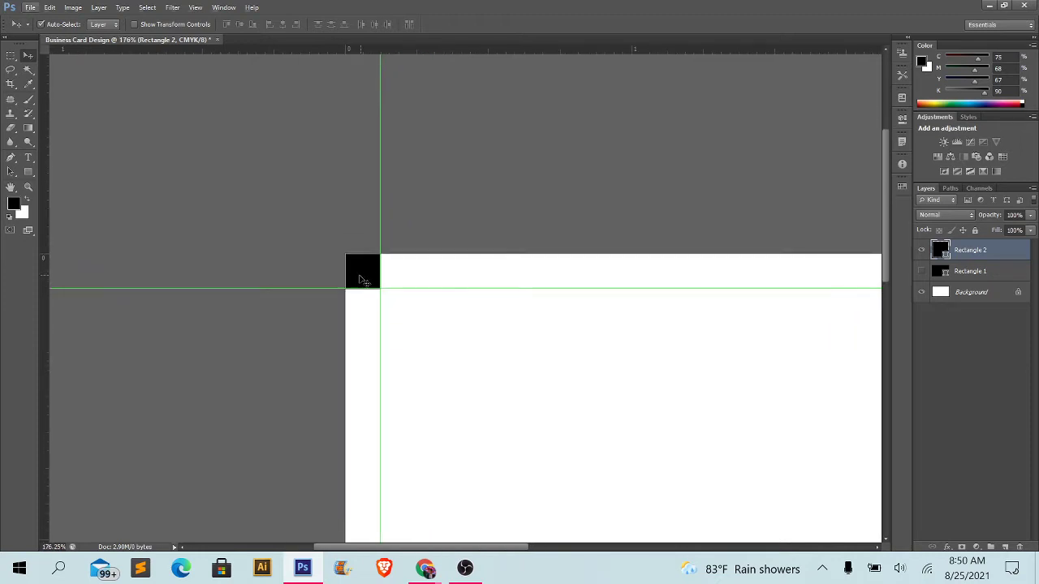
drag(357, 276, 396, 313)
scroll(397, 313, down, 2)
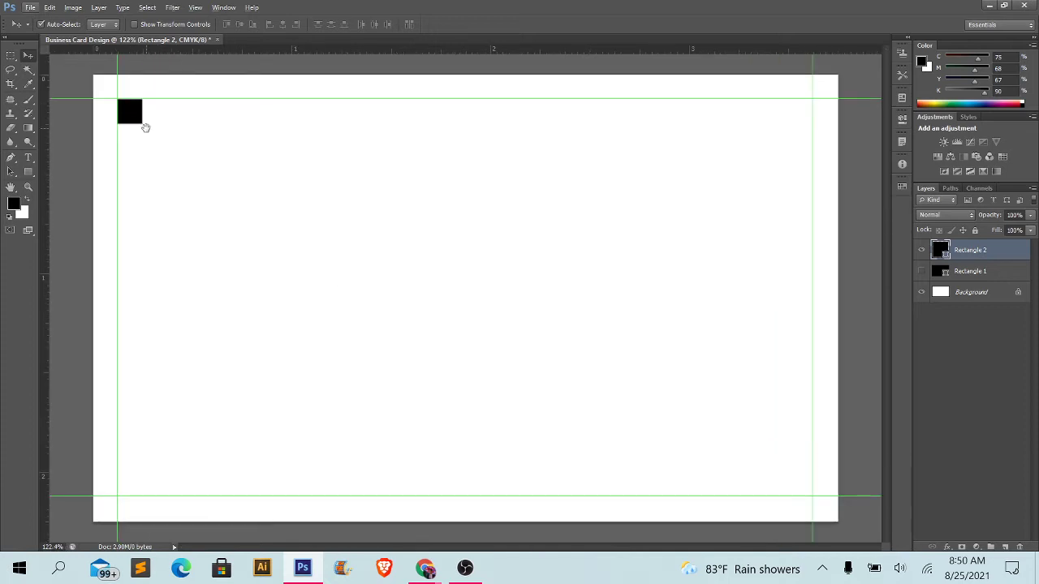
scroll(144, 123, up, 2)
drag(143, 124, 315, 242)
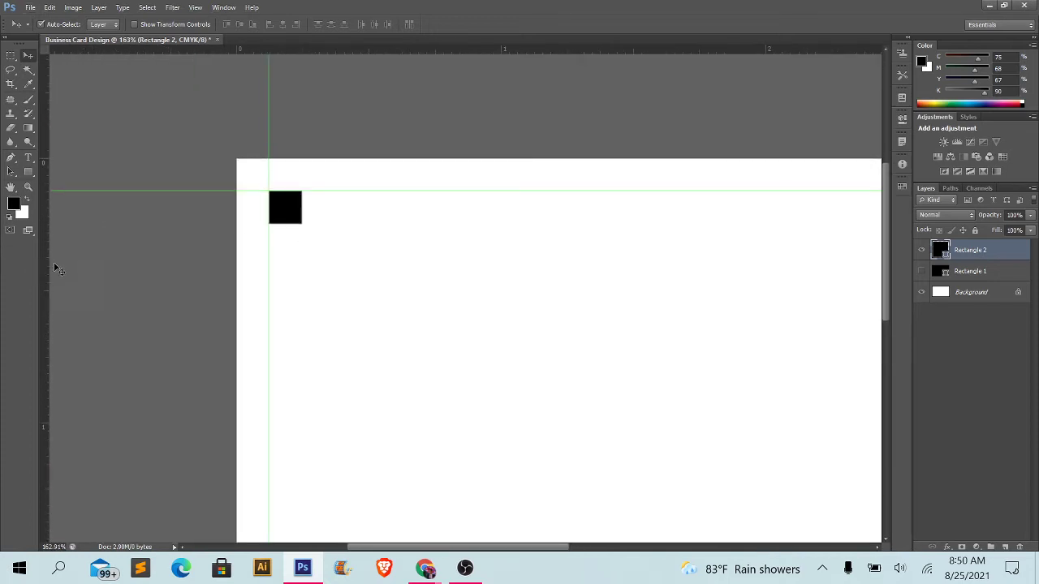
Drag guides from the rulers to the square's edges, forming inner margins on every side
drag(40, 266, 301, 325)
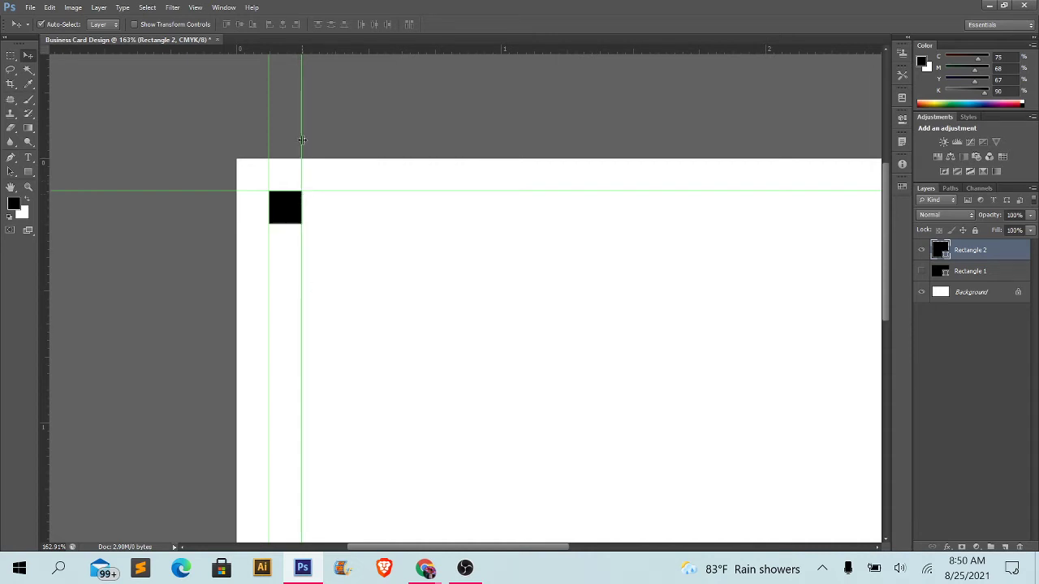
mouse_move(311, 49)
mouse_down()
mouse_move(321, 222)
mouse_move(644, 402)
mouse_up()
scroll(292, 222, down, 2)
scroll(290, 211, down, 1)
key(ctrl+0)
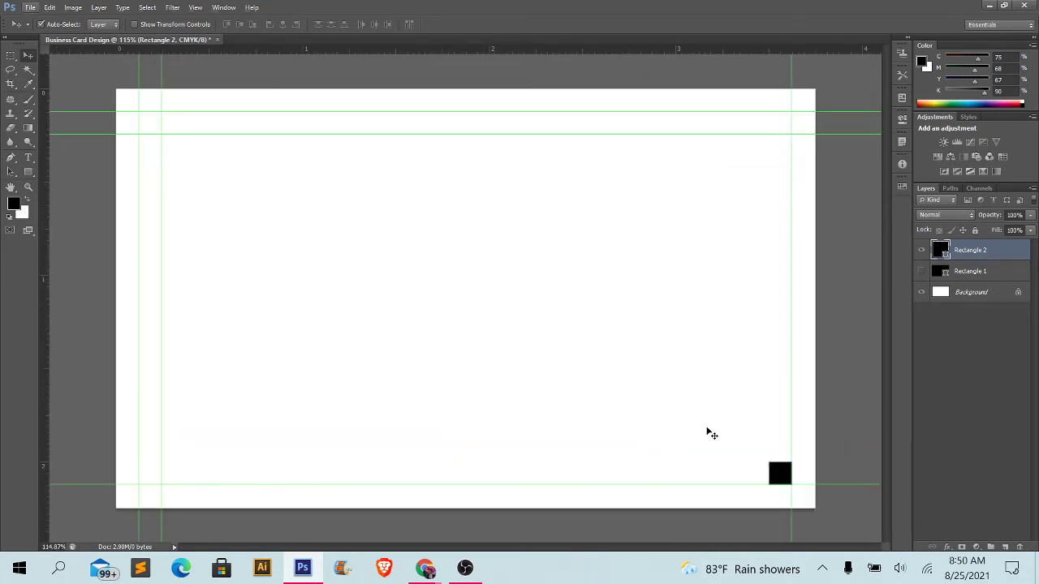
alt+scroll(581, 392, up, 1)
scroll(289, 269, down, 3)
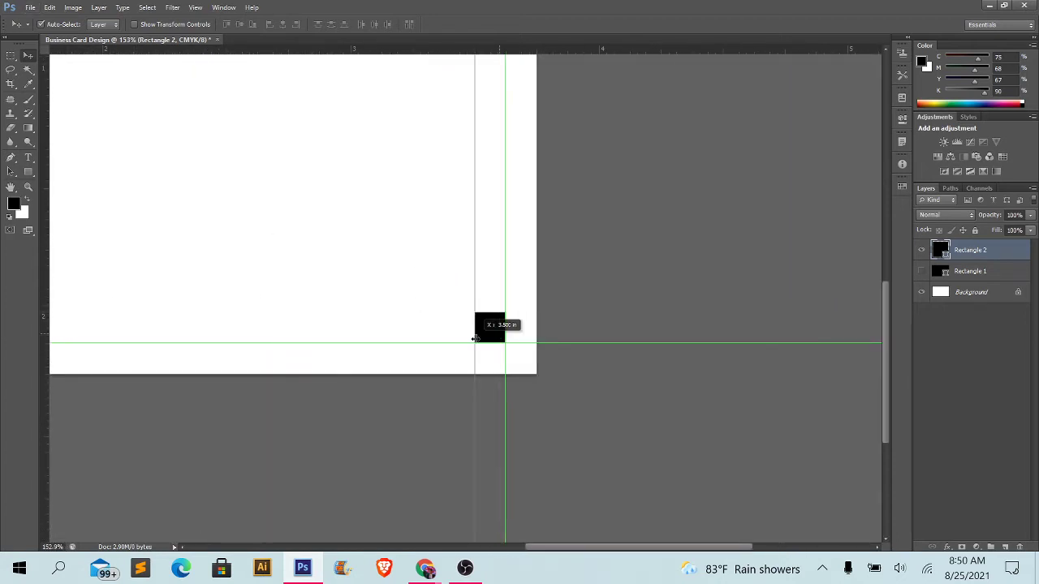
drag(44, 323, 477, 328)
drag(490, 51, 505, 313)
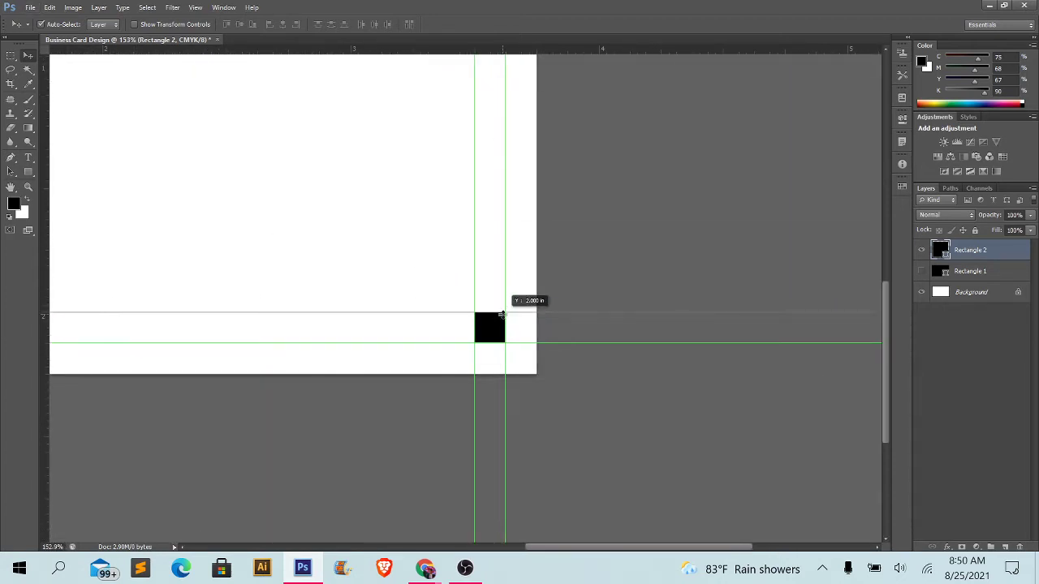
key(ctrl+0)
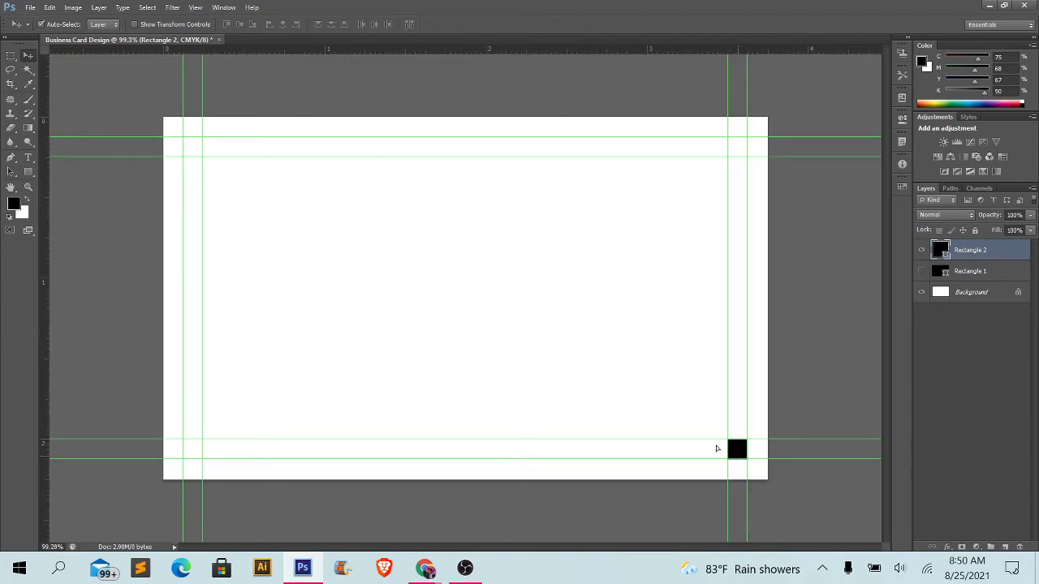
Delete the temporary black square, leaving Rectangle 1 and Background
drag(739, 454, 504, 310)
key(Delete)
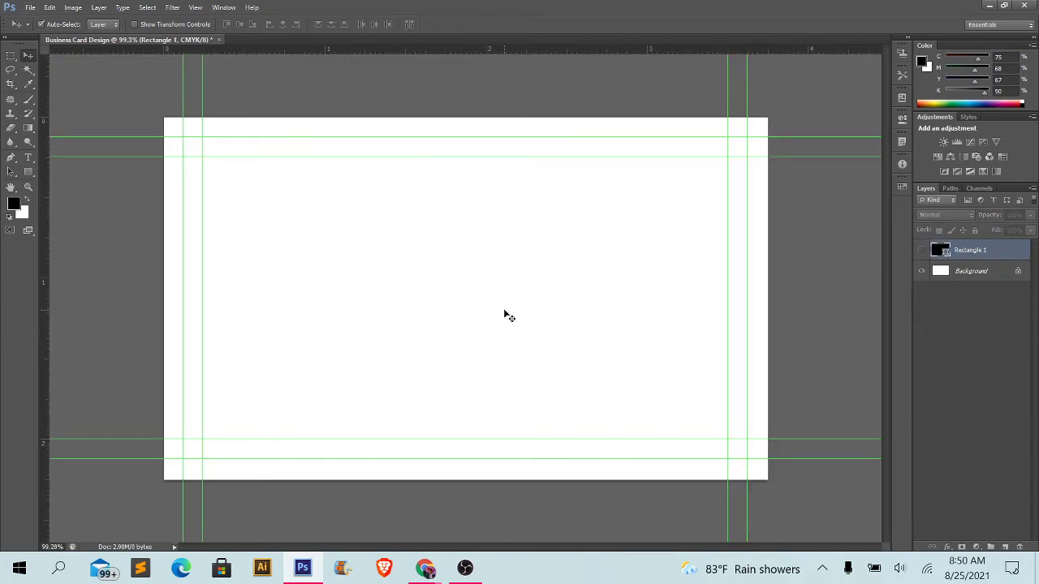
alt+scroll(383, 271, down, 1)
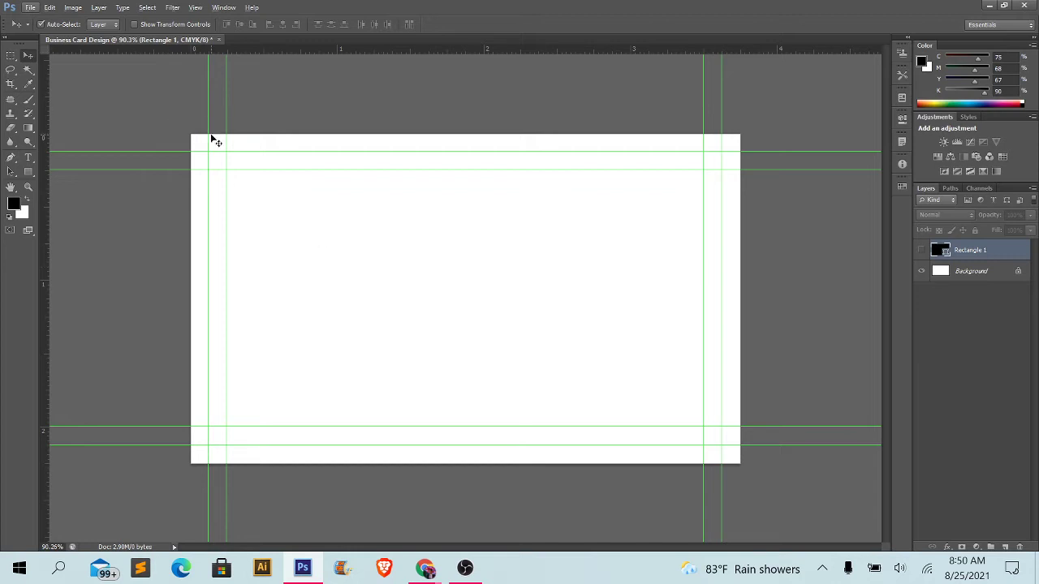
key(ctrl+0)
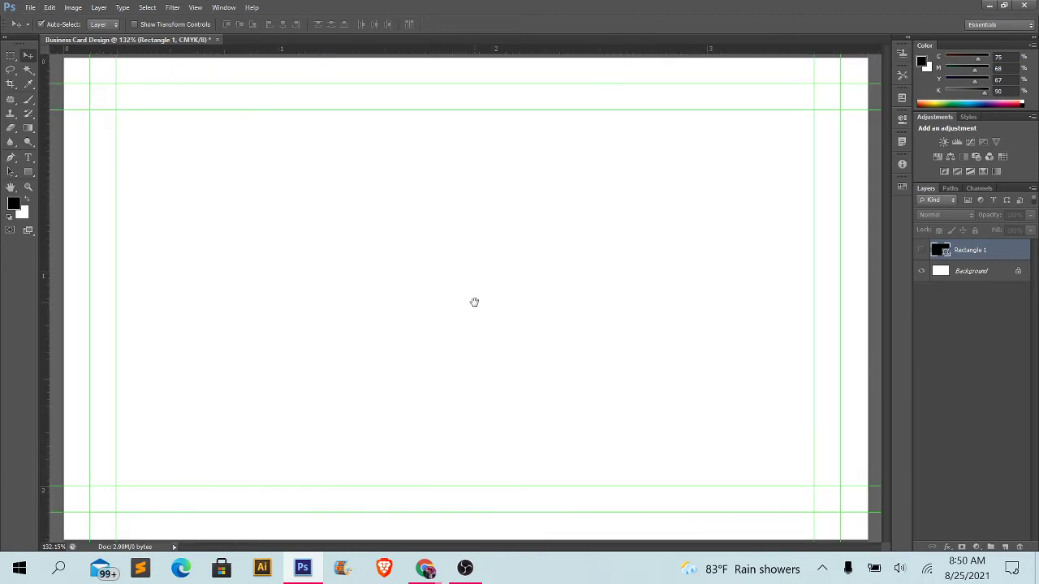
alt+scroll(422, 296, up, 2)
scroll(403, 297, left, 5)
scroll(403, 297, up, 2)
scroll(371, 203, up, 2)
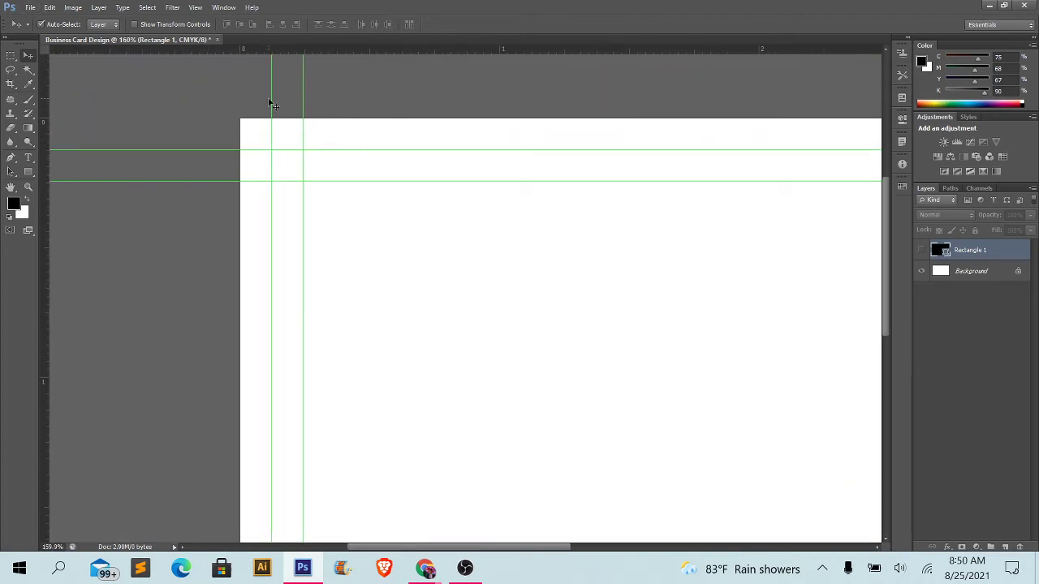
Choose the Brush, add a new layer and shrink the brush to 45 px
click(29, 101)
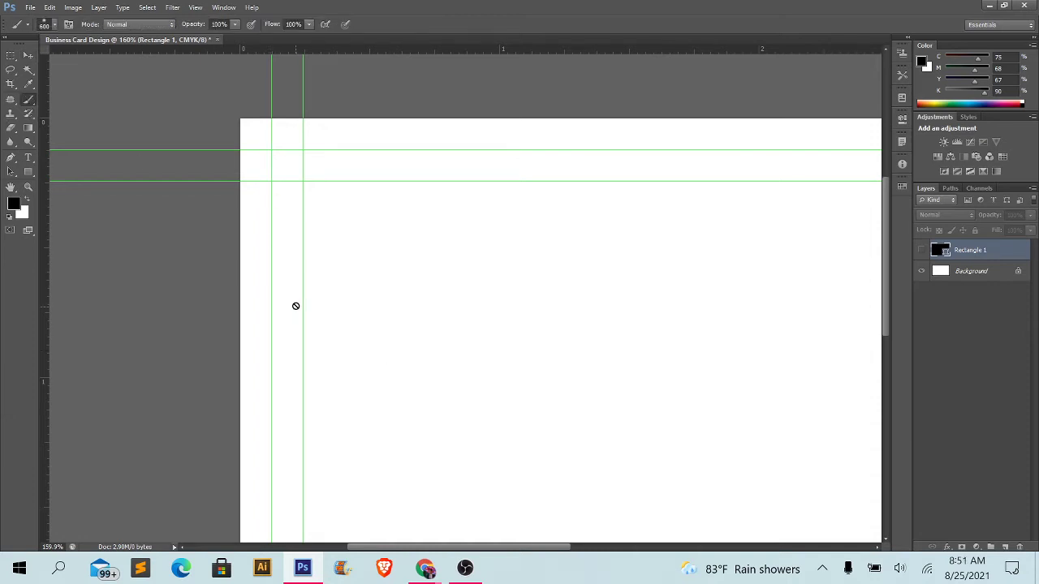
click(1004, 547)
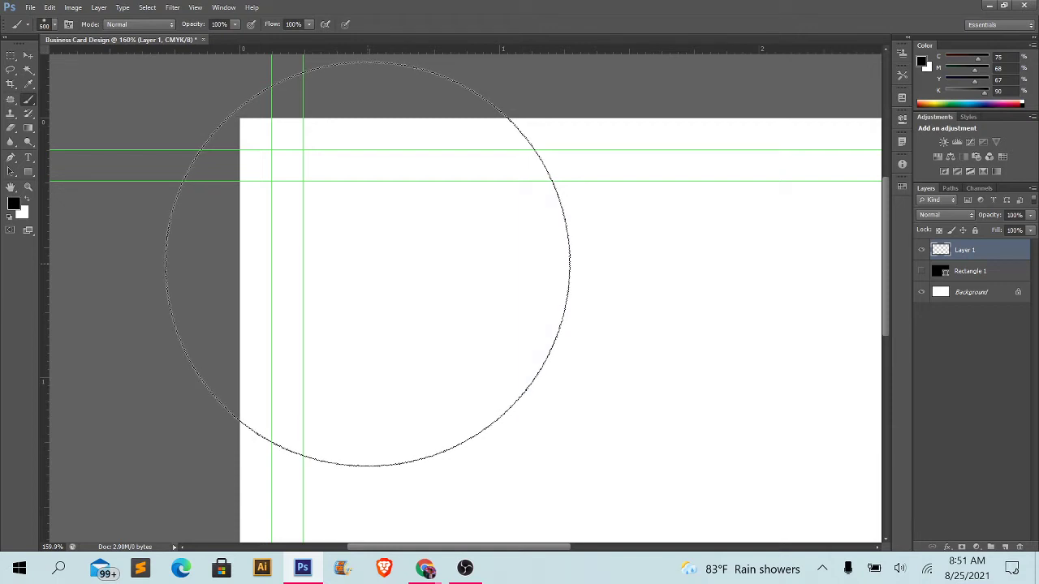
key(bracketleft)
key(bracketleft)
key(bracketleft)
key(bracketleft)
key(bracketleft)
key(bracketleft)
key(bracketleft)
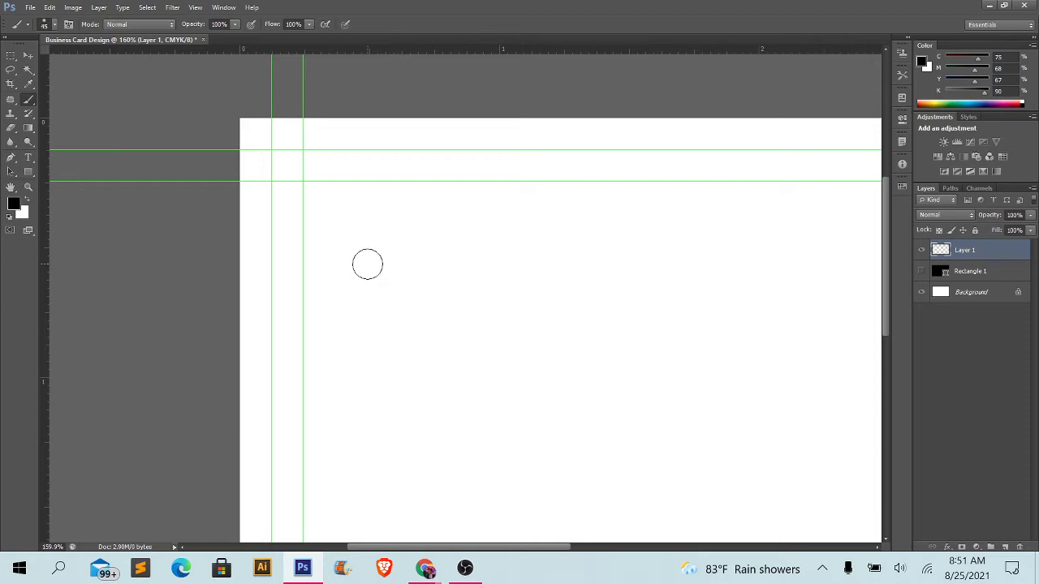
key(bracketleft)
key(bracketleft)
key(bracketleft)
Sketch short black strokes around the top-left corner and along the left margin
drag(259, 284, 302, 273)
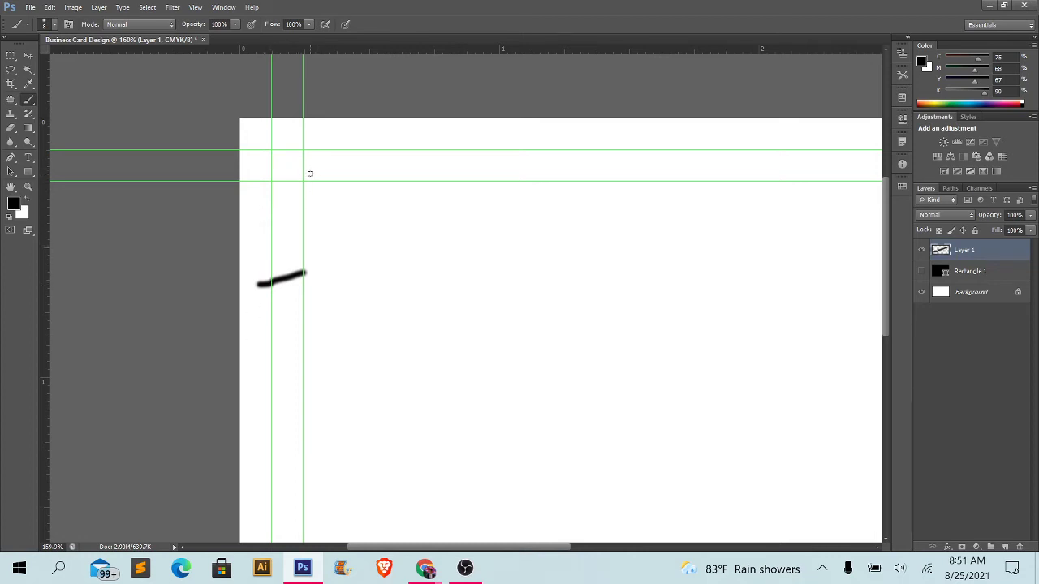
mouse_move(309, 174)
mouse_down()
mouse_move(321, 189)
mouse_move(285, 158)
mouse_up()
drag(306, 207, 282, 212)
drag(351, 183, 358, 158)
drag(306, 251, 278, 257)
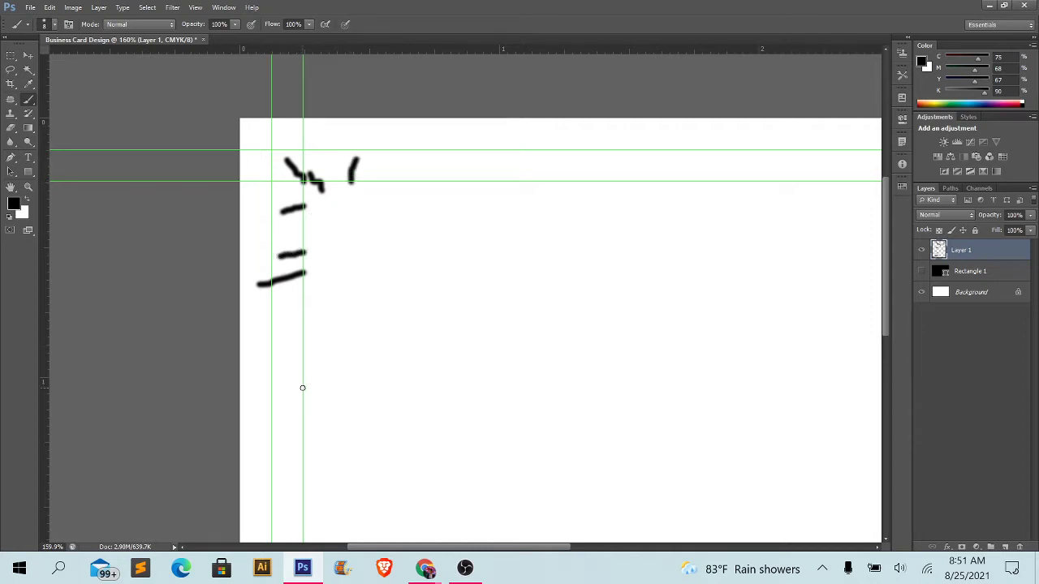
drag(269, 404, 241, 409)
drag(263, 447, 241, 449)
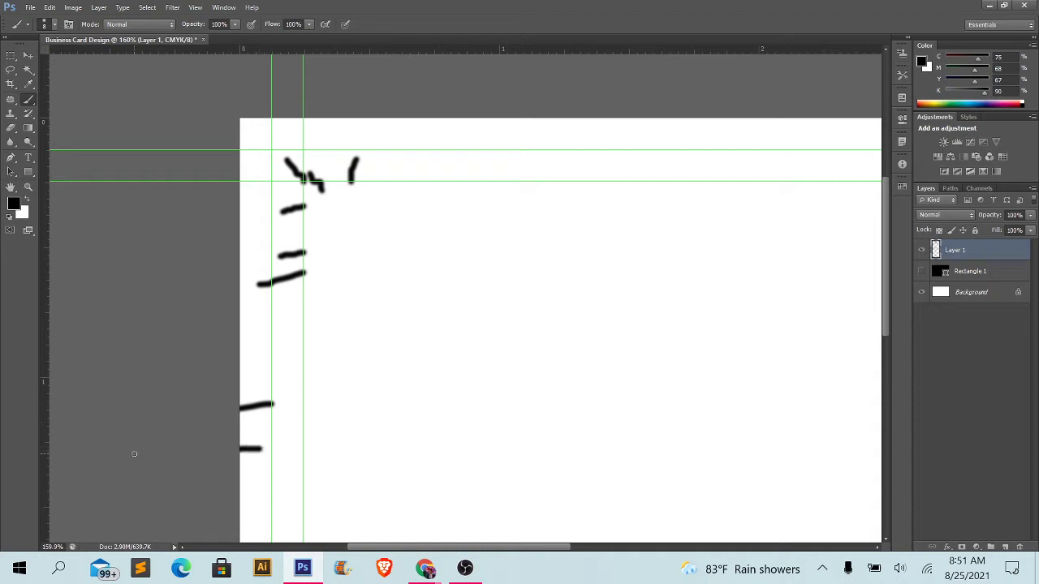
scroll(206, 460, down, 1)
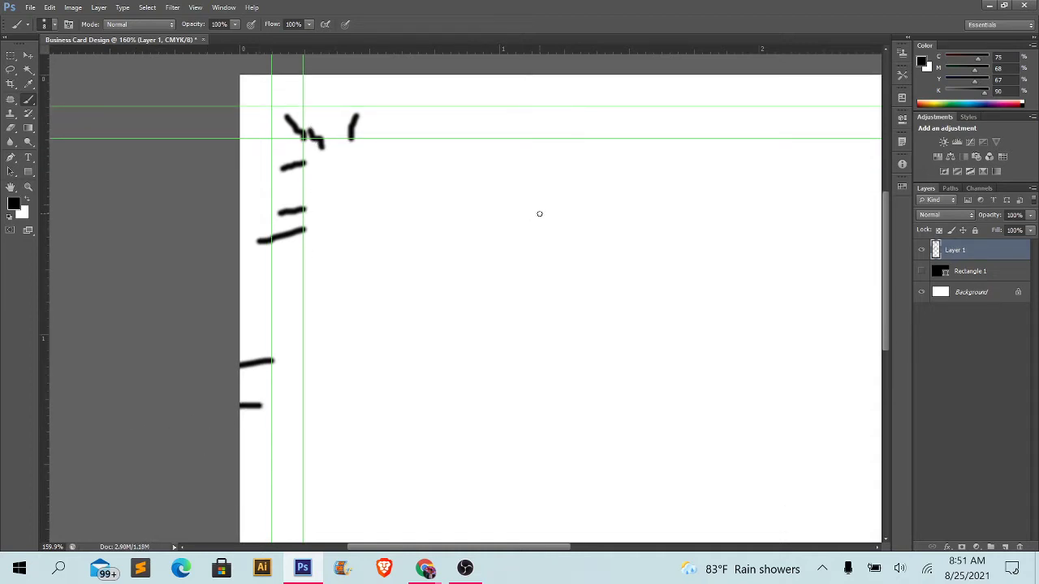
scroll(297, 492, down, 1)
scroll(297, 492, down, 4)
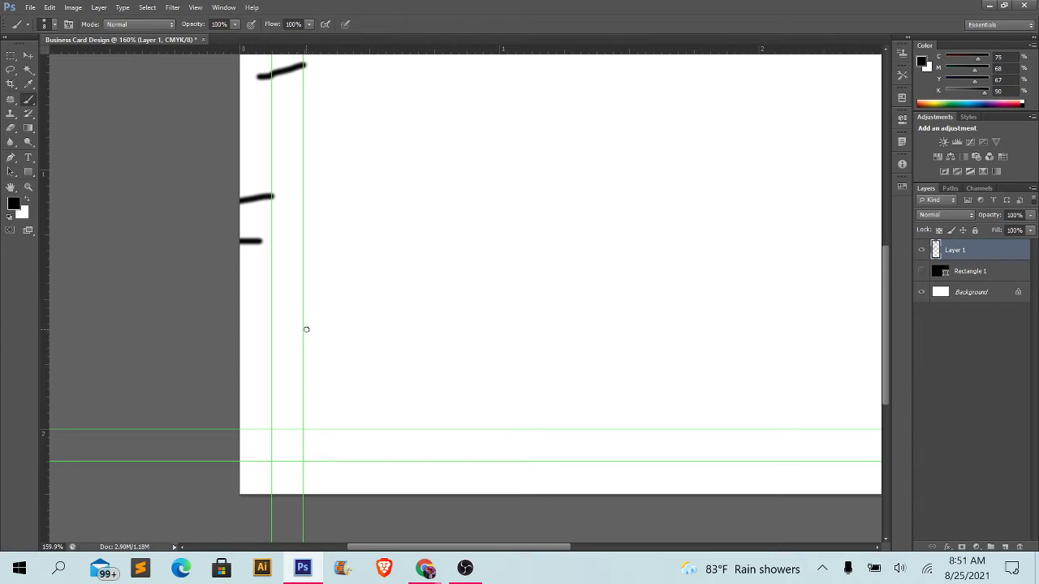
Sketch a long looping curve, left-edge marks and loops across the card
mouse_move(306, 328)
mouse_down()
mouse_move(671, 329)
mouse_move(674, 185)
mouse_move(580, 237)
mouse_up()
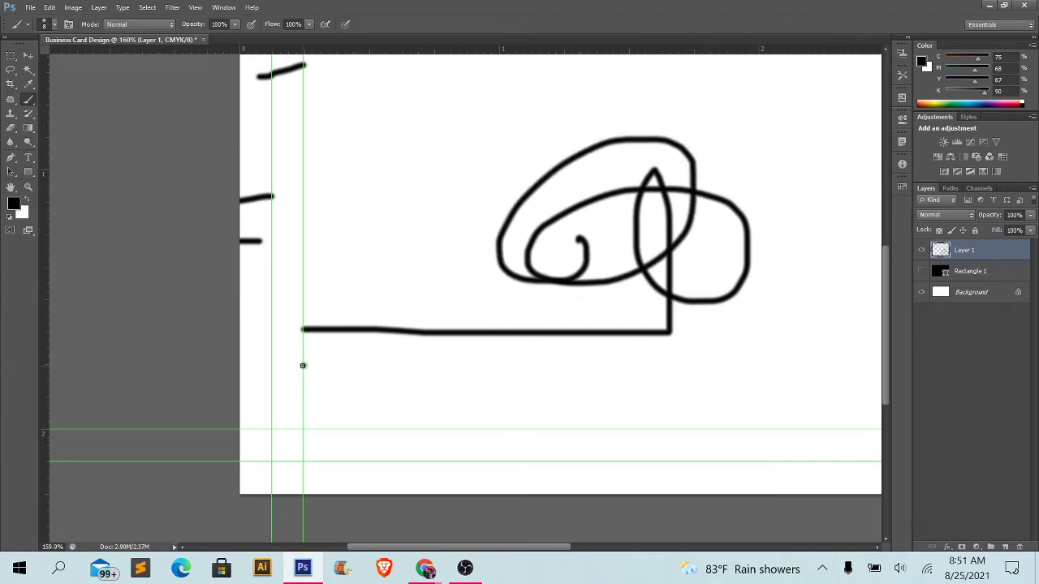
drag(303, 365, 227, 378)
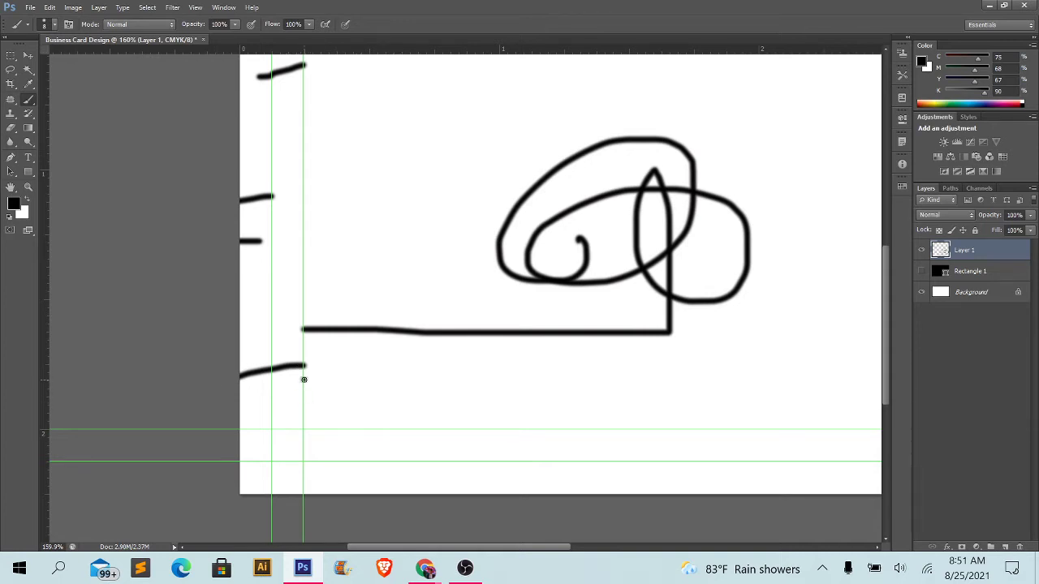
drag(304, 379, 240, 406)
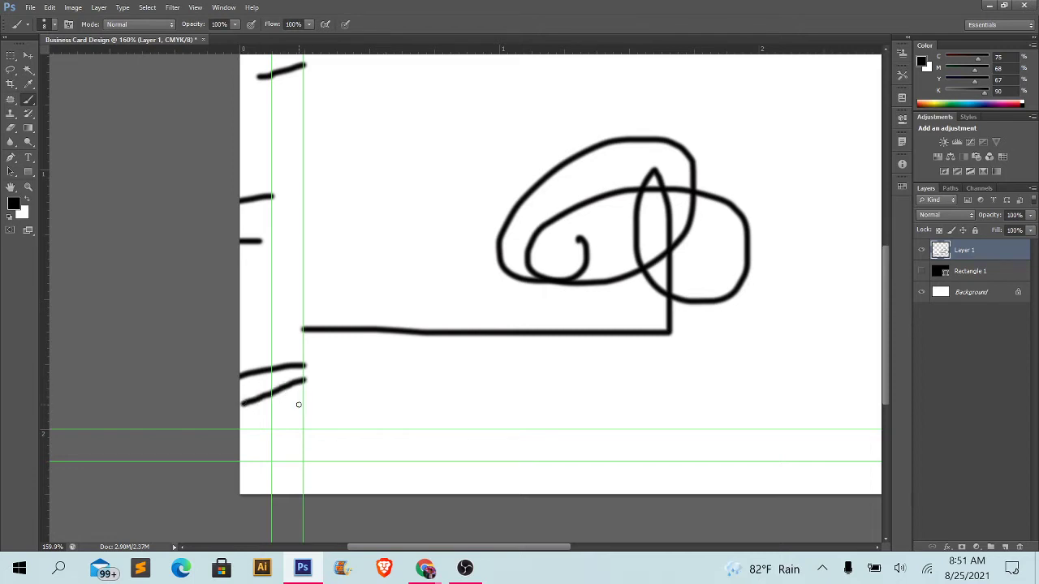
drag(306, 405, 240, 423)
drag(324, 428, 354, 455)
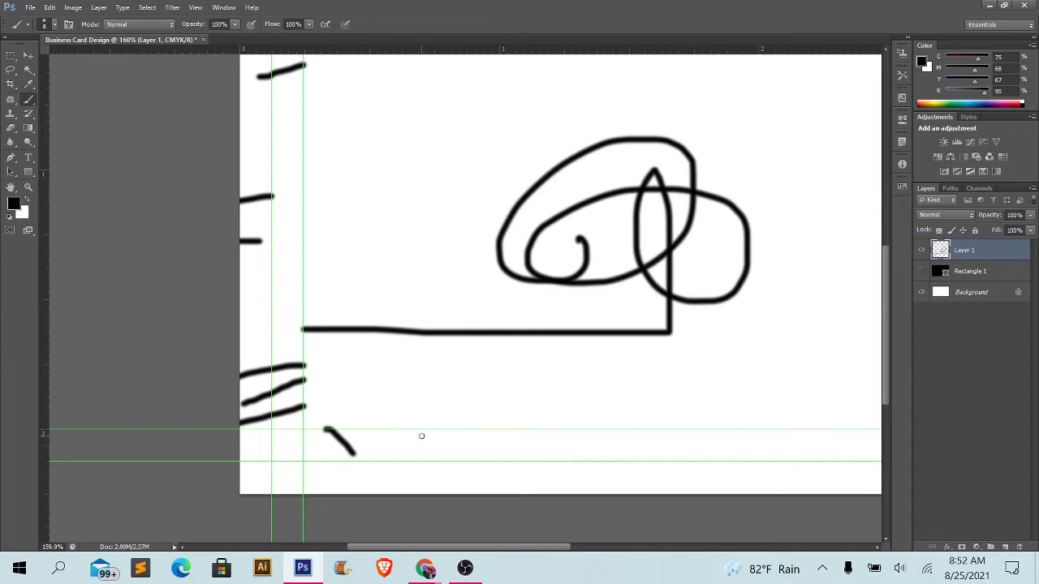
drag(421, 427, 426, 493)
drag(247, 338, 127, 354)
scroll(584, 362, up, 1)
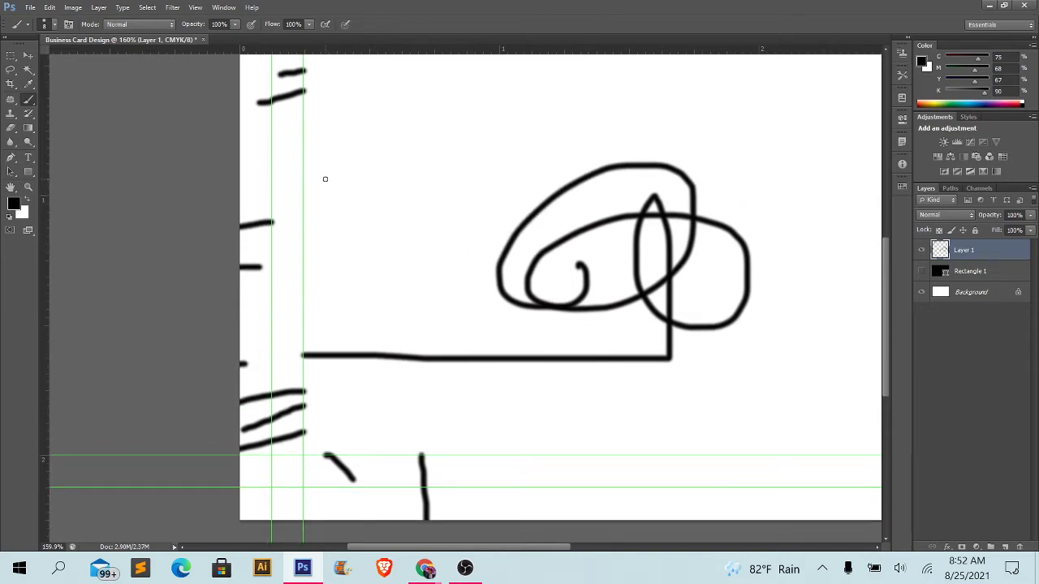
scroll(325, 178, down, 2)
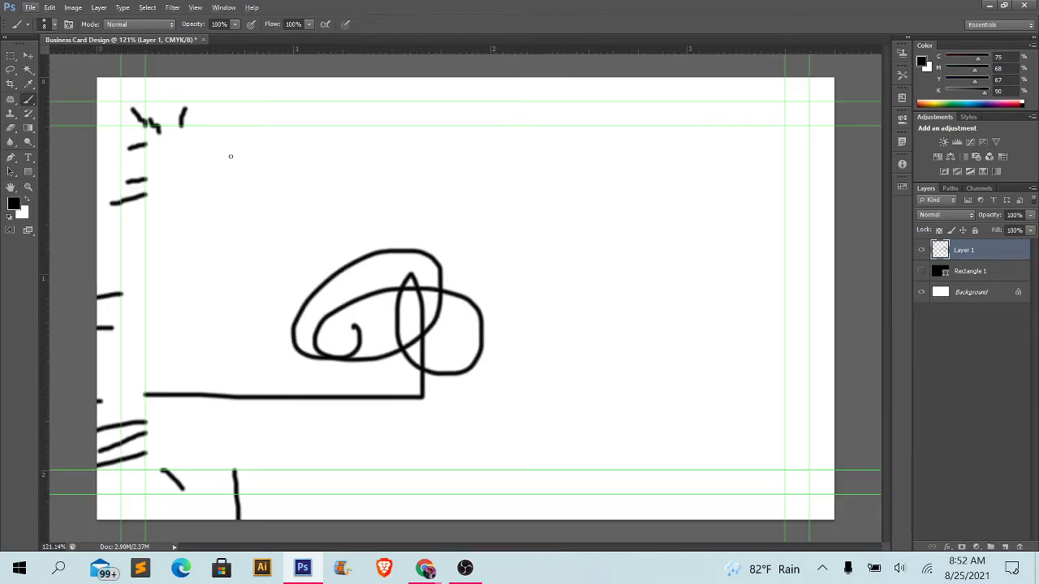
mouse_move(358, 177)
mouse_down()
mouse_move(316, 426)
mouse_move(563, 227)
mouse_move(361, 199)
mouse_up()
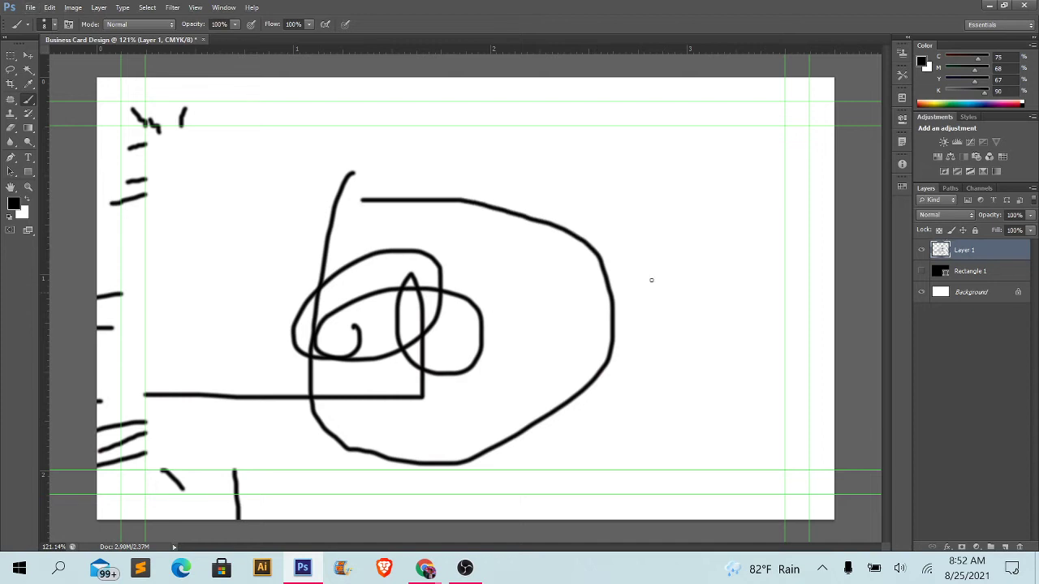
mouse_move(620, 168)
mouse_down()
mouse_move(747, 208)
mouse_move(601, 150)
mouse_up()
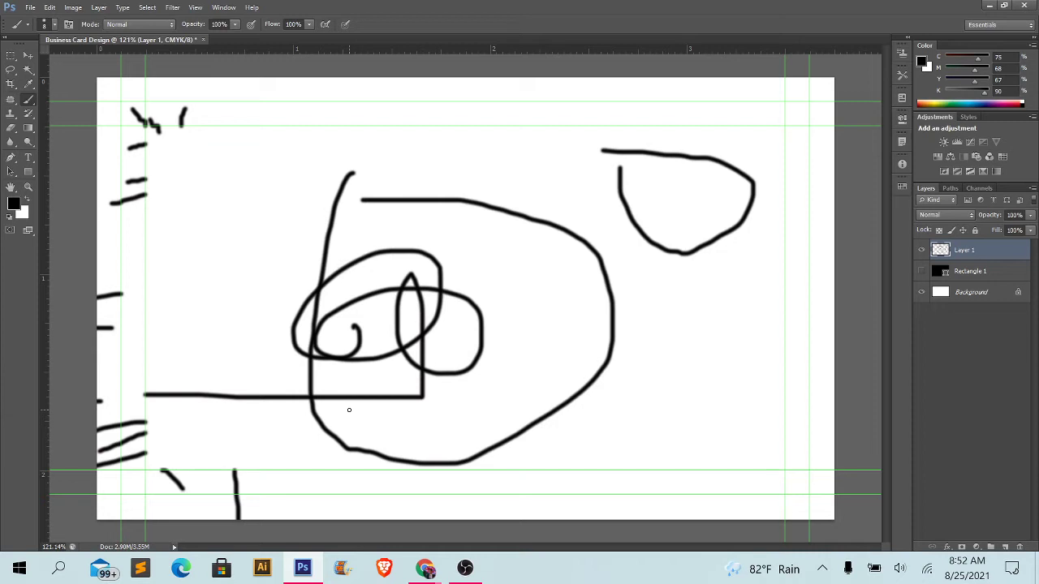
Delete the scribble Layer 1 and Rectangle 1, leaving only the white Background
key(Delete)
key(Delete)
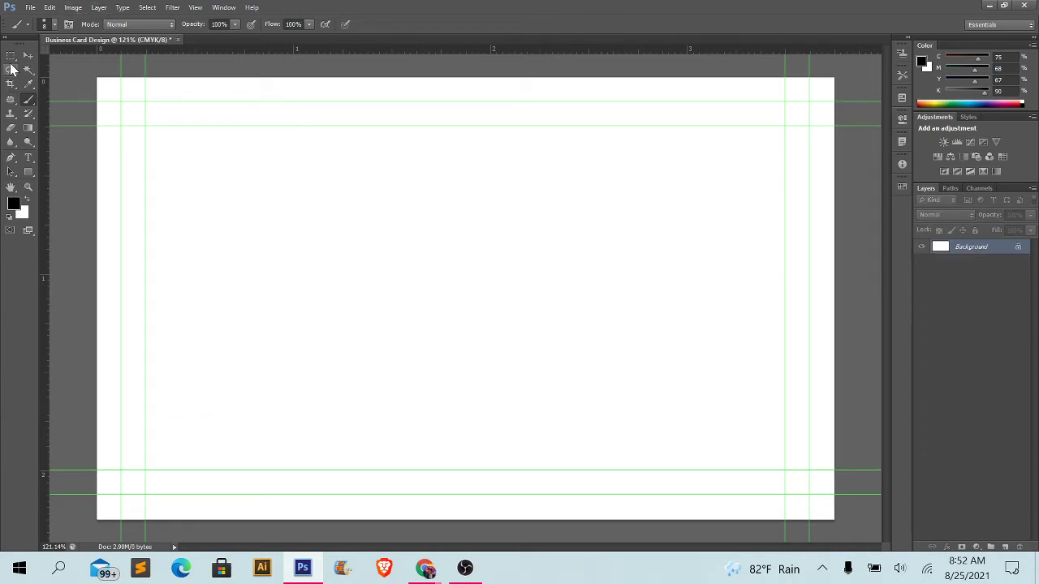
click(29, 70)
key(ctrl+0)
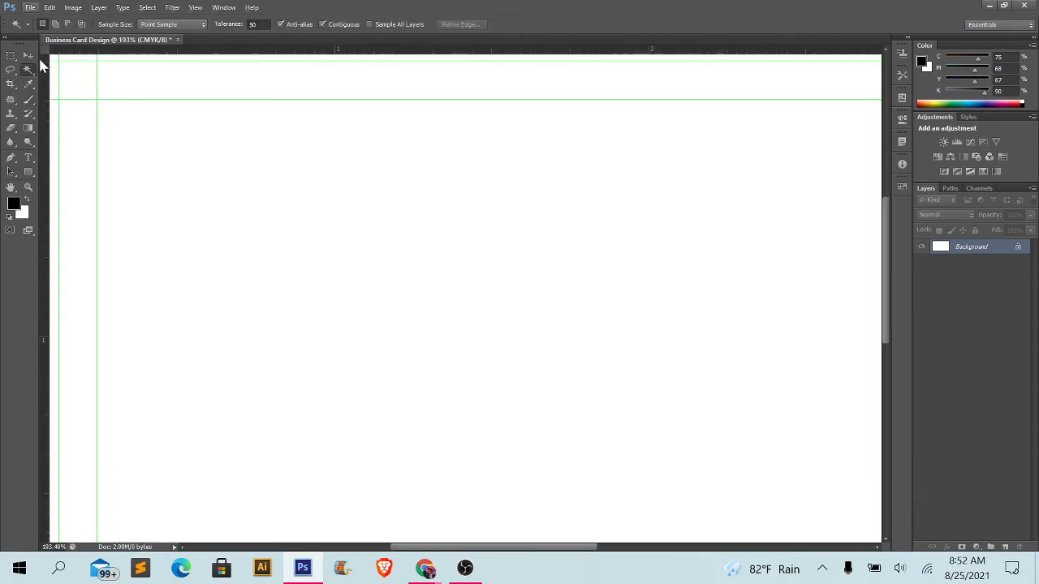
click(28, 55)
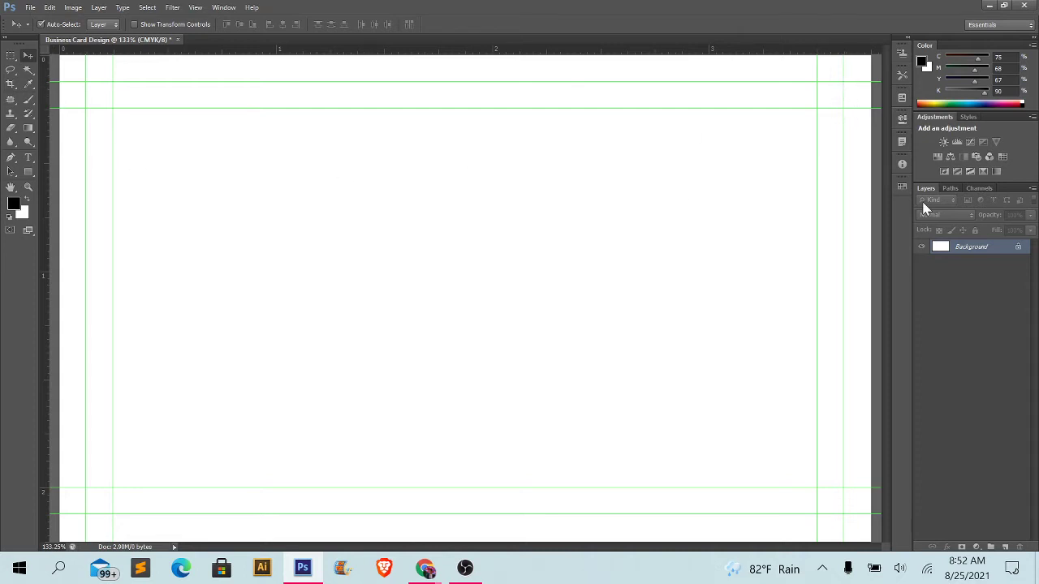
scroll(416, 245, down, 2)
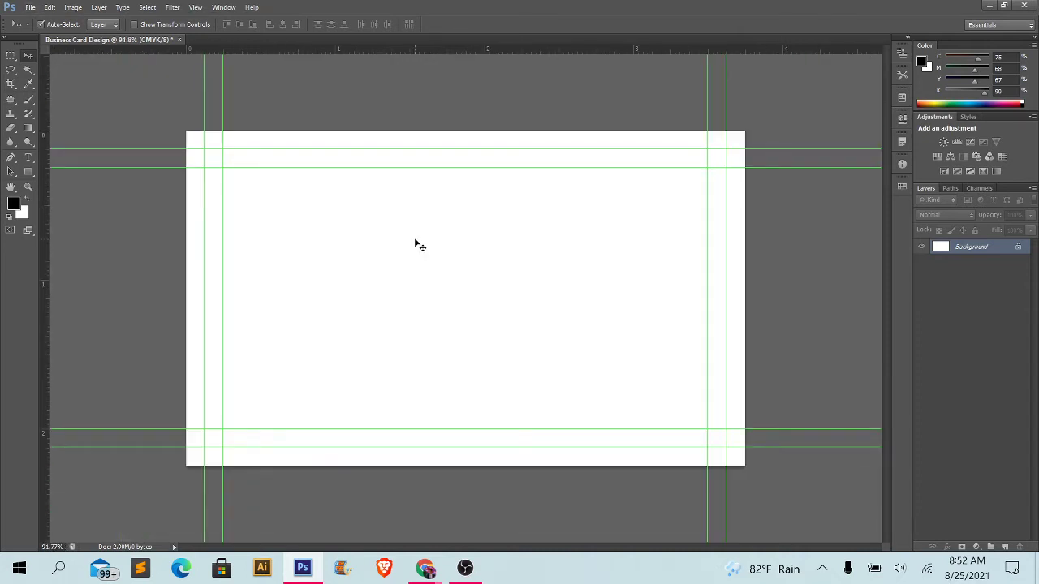
scroll(417, 245, up, 1)
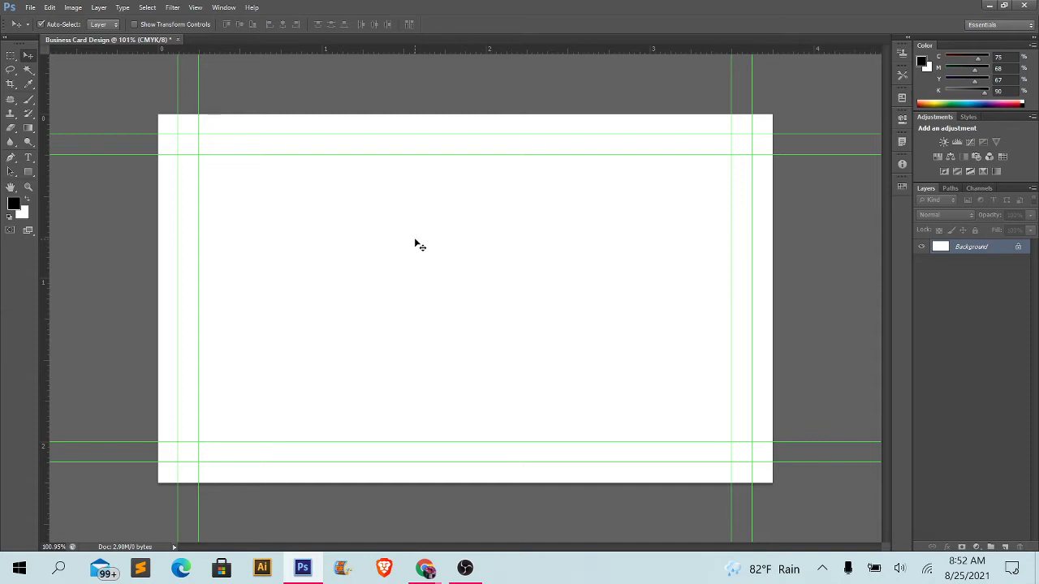
scroll(415, 244, up, 1)
scroll(414, 244, down, 1)
Draw three black rectangles across the card with the Rectangle tool
click(29, 172)
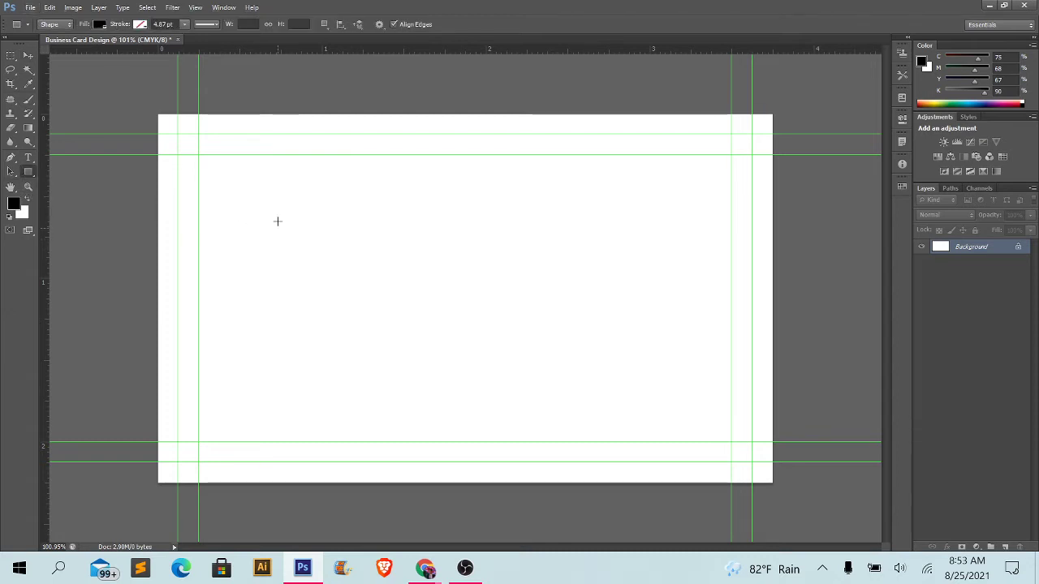
drag(256, 206, 318, 261)
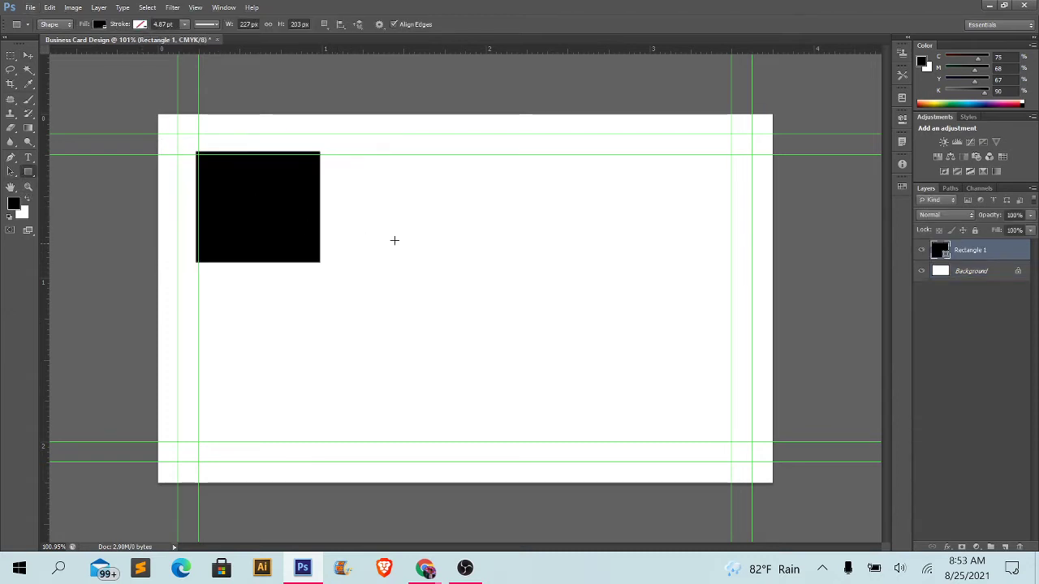
drag(290, 161, 504, 316)
drag(503, 178, 696, 386)
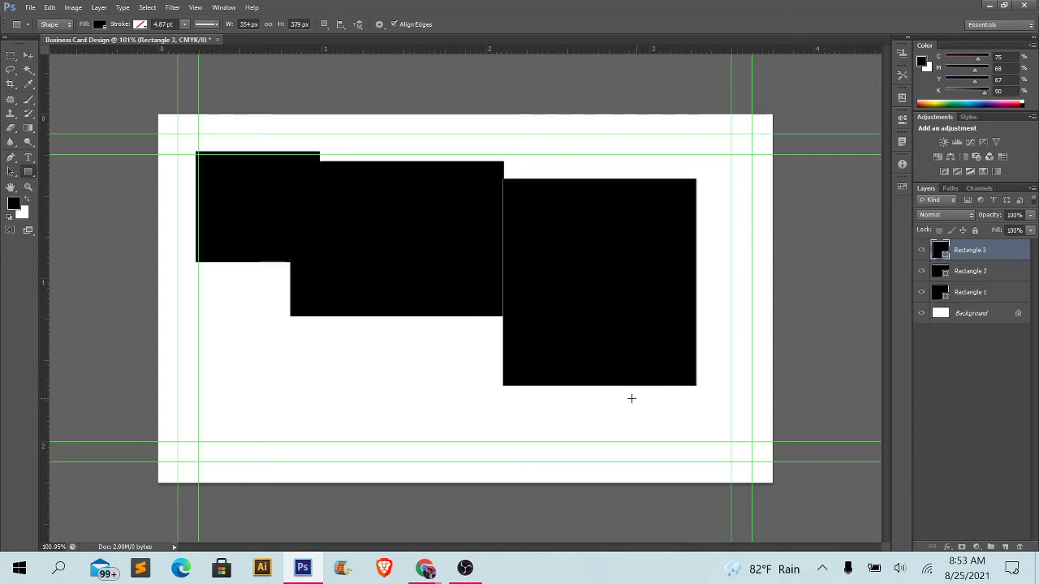
Stagger the three rectangles into new positions and marquee-select all of them
click(30, 57)
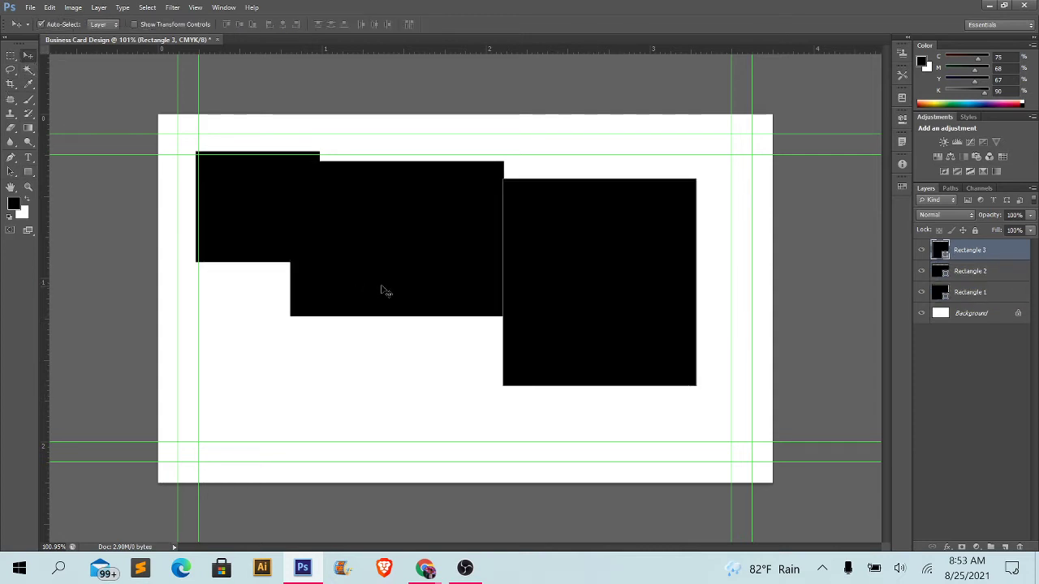
drag(381, 285, 370, 399)
drag(642, 275, 707, 269)
drag(417, 332, 508, 351)
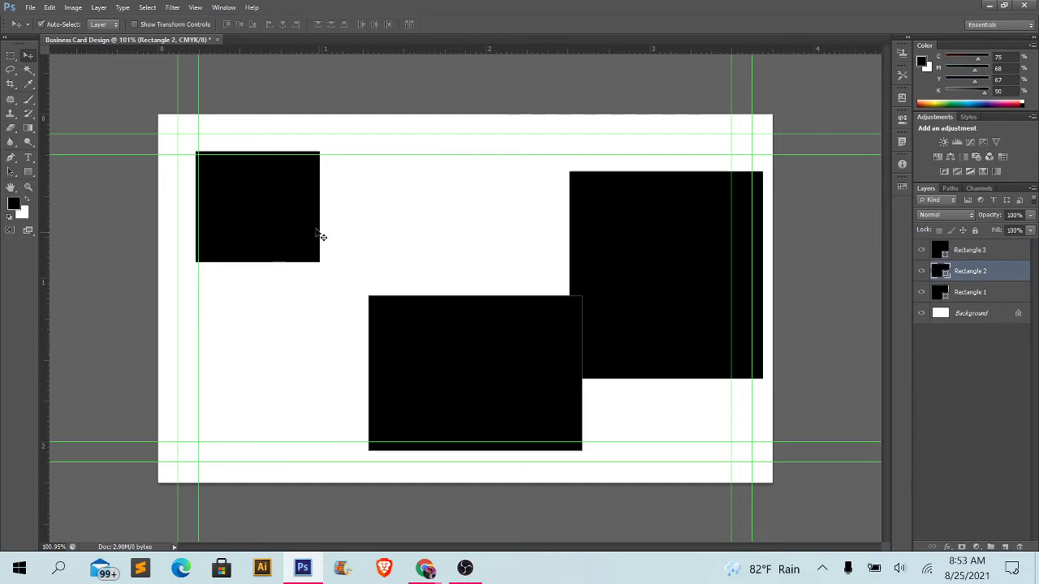
drag(290, 206, 320, 170)
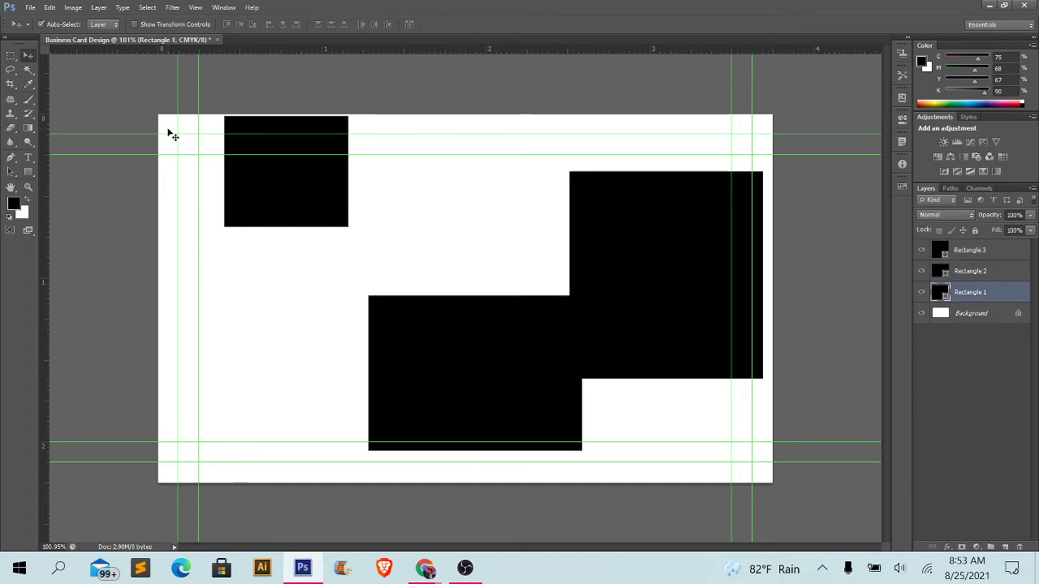
mouse_move(168, 128)
mouse_down()
mouse_move(398, 330)
mouse_move(475, 371)
mouse_move(341, 249)
mouse_move(369, 259)
mouse_move(482, 373)
mouse_move(653, 453)
mouse_up()
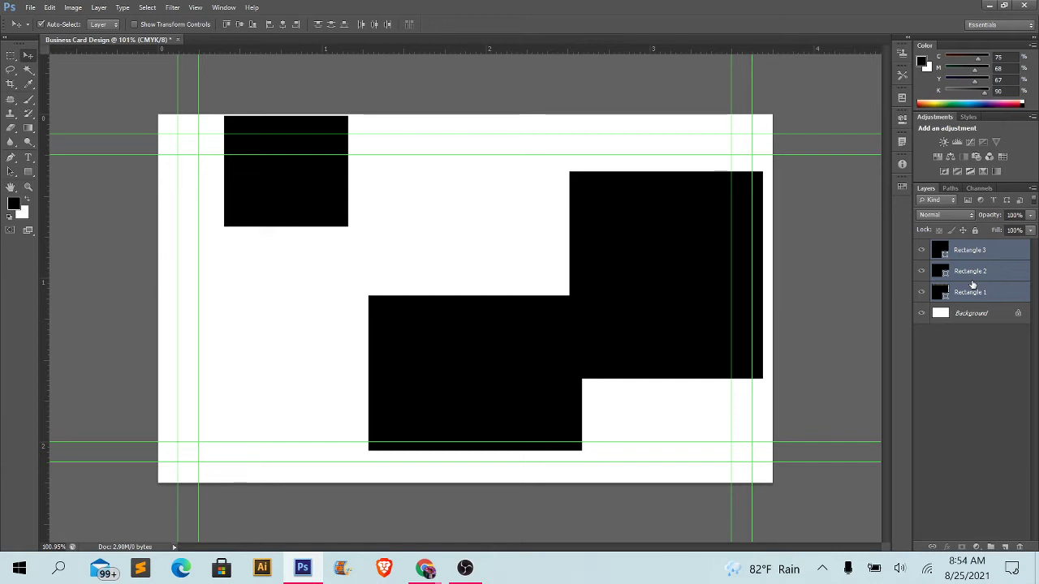
Delete the three selected rectangles, undo once, then delete them again and zoom out
key(Delete)
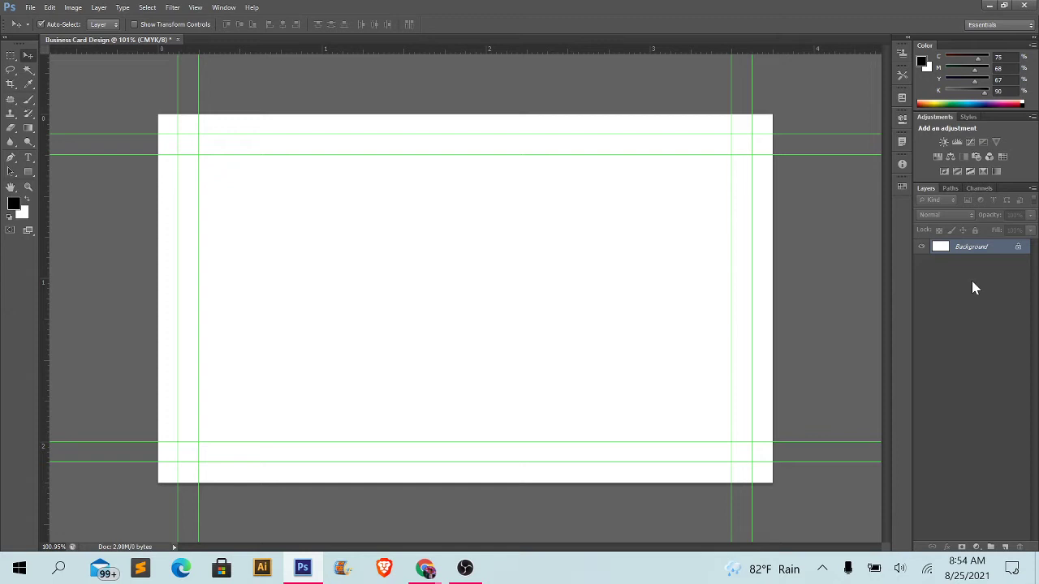
key(ctrl+z)
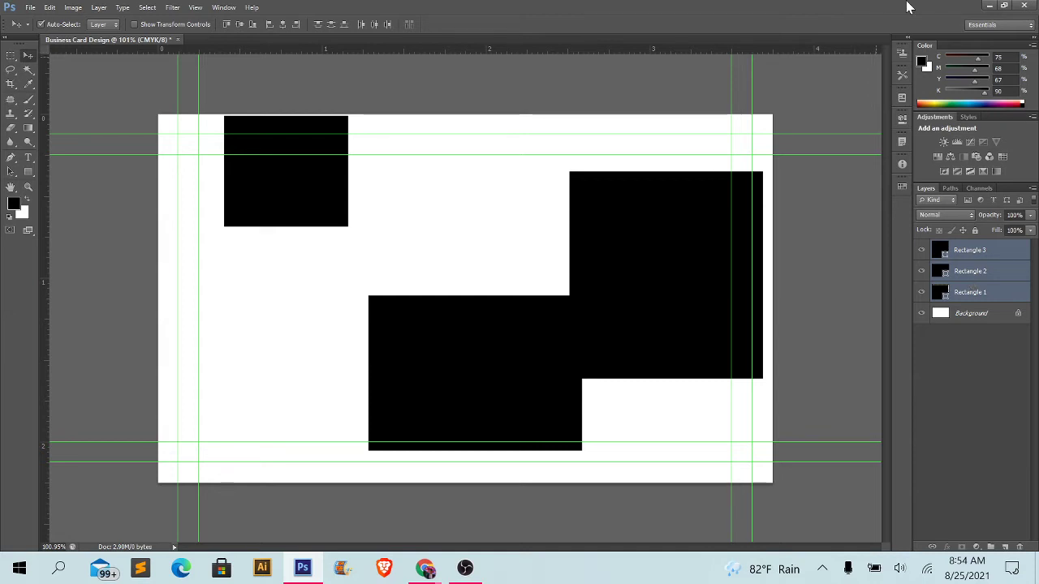
key(Delete)
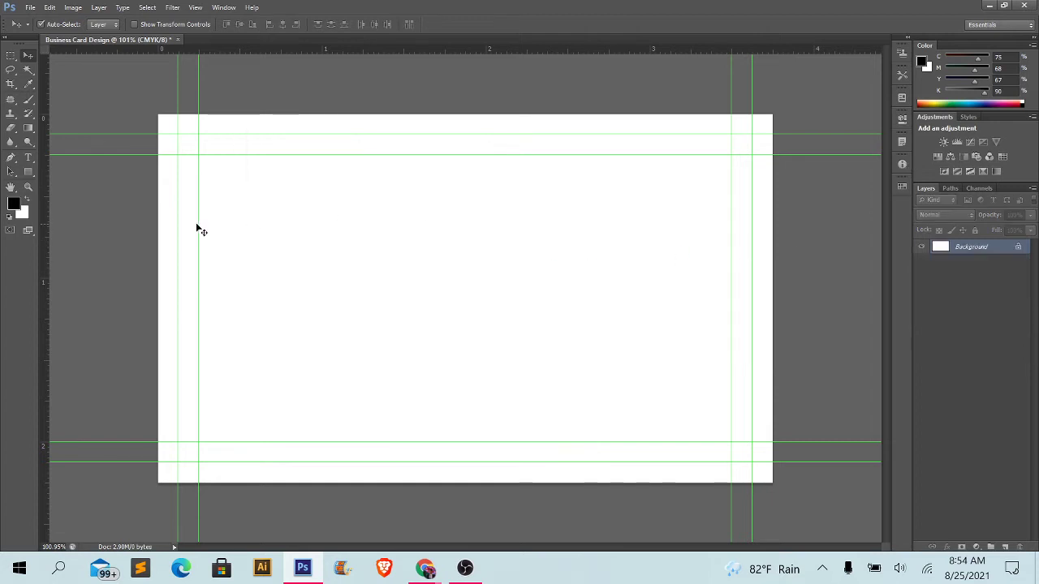
scroll(185, 211, down, 2)
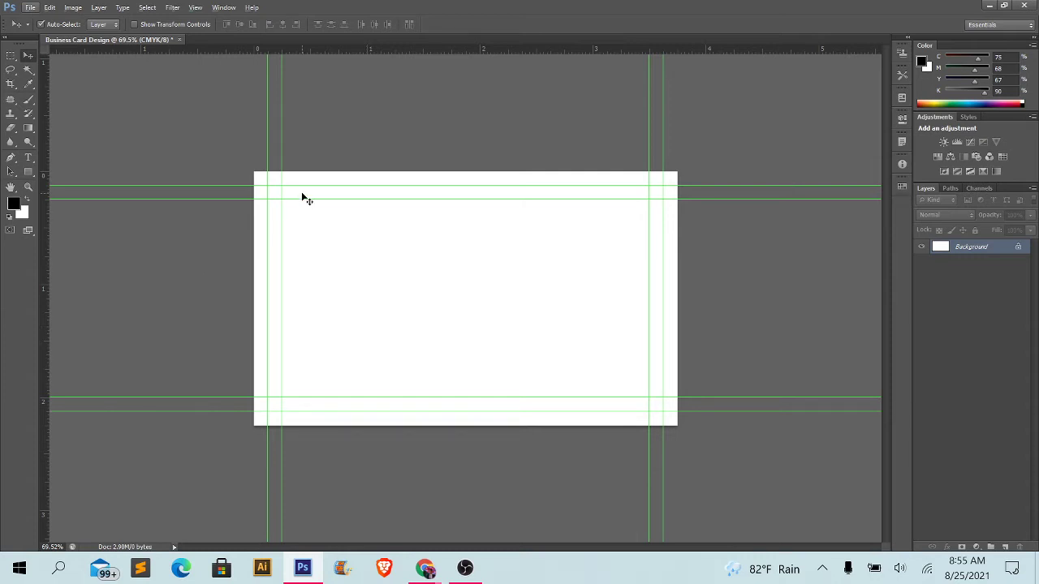
scroll(302, 196, up, 2)
scroll(302, 197, down, 1)
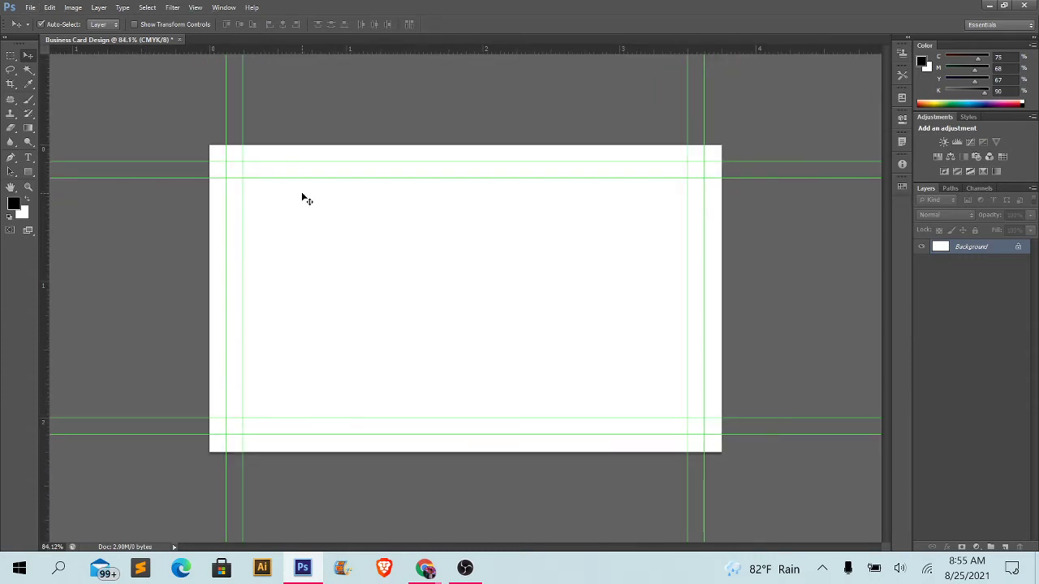
Close the business card design without saving it and start a new document
click(180, 40)
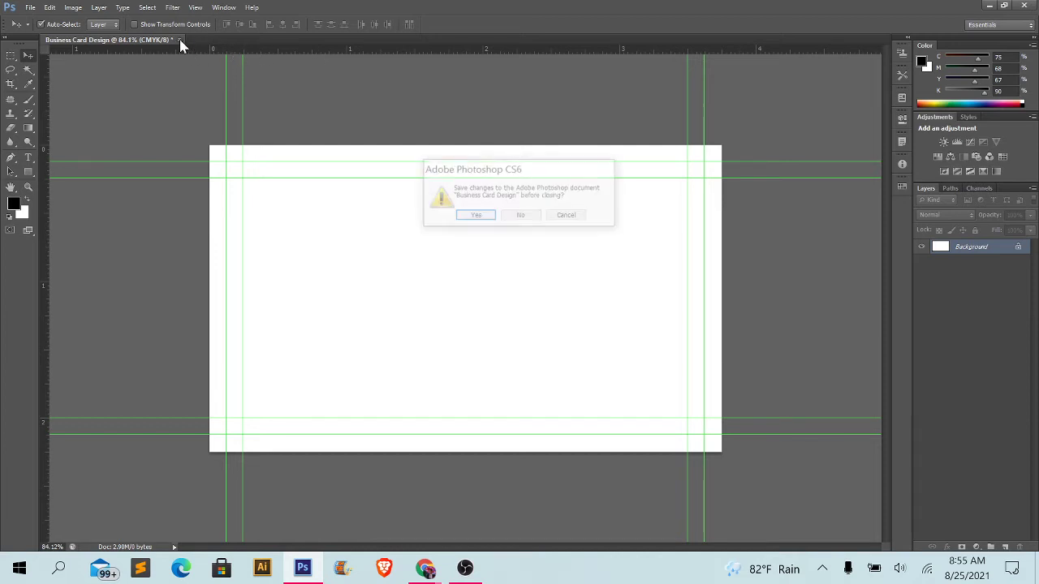
click(521, 216)
click(30, 8)
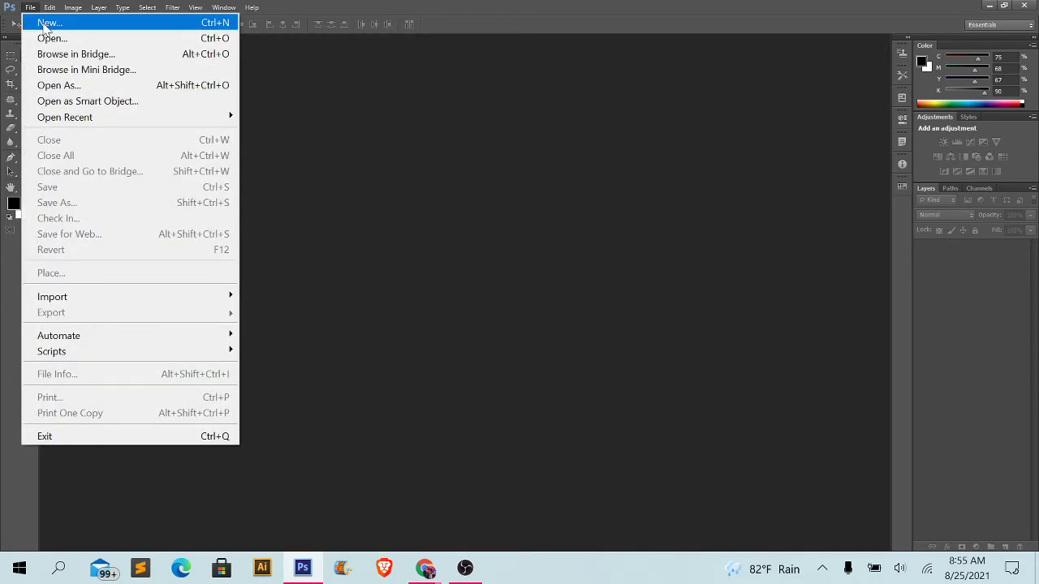
click(47, 29)
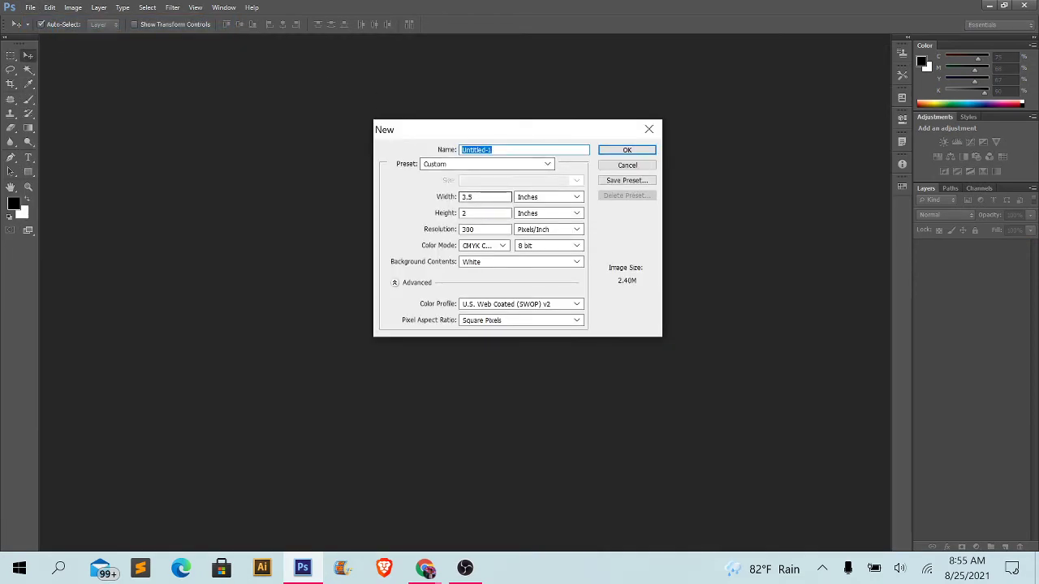
Create a new 3.5 × 2 inch document at 300 ppi in CMYK Color
key(Tab)
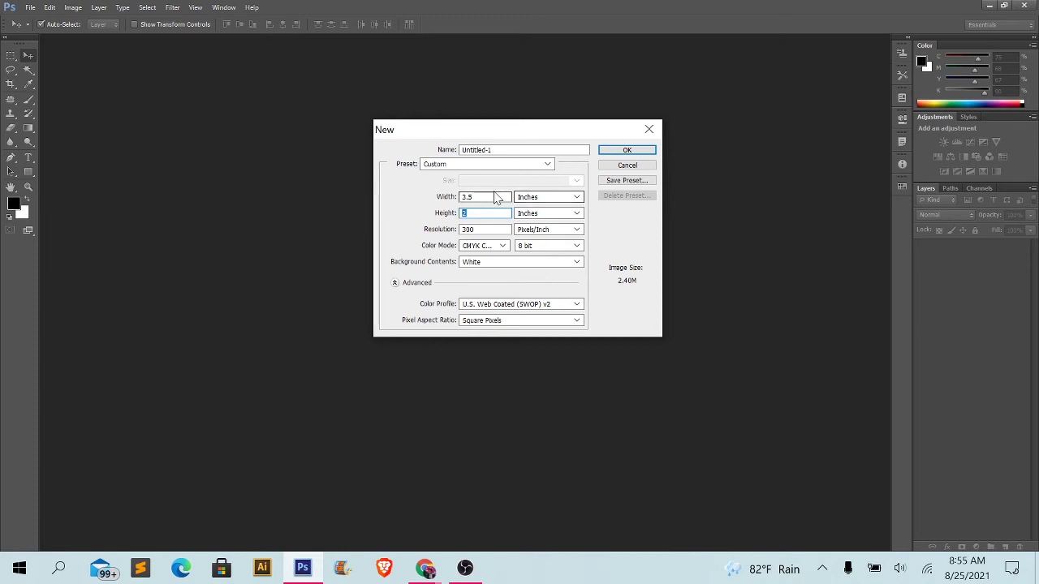
key(shift+Tab)
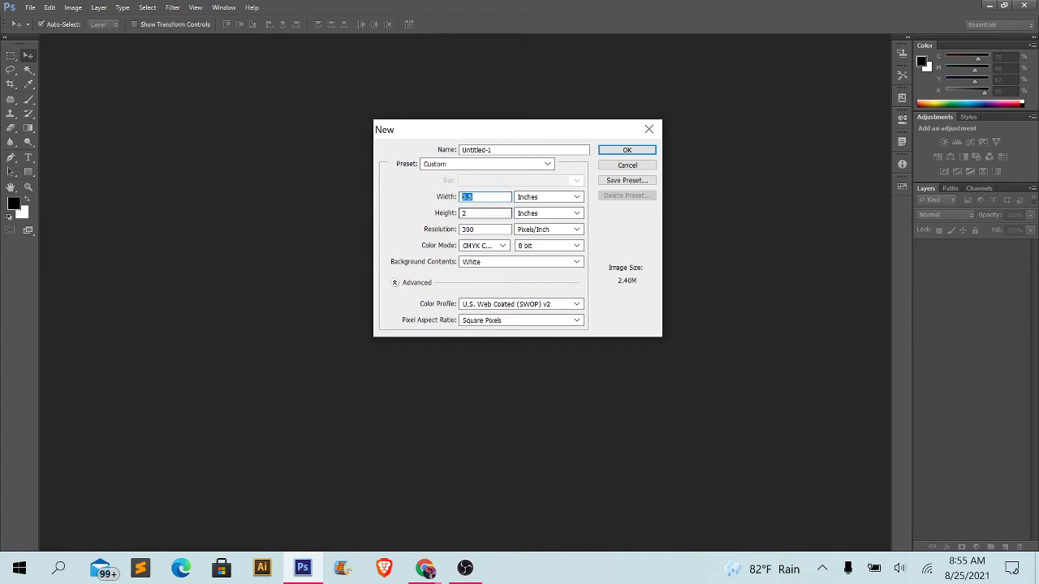
click(466, 212)
key(BackSpace)
key(shift+Tab)
key(Tab)
key(shift+Tab)
key(End)
key(Tab)
click(469, 212)
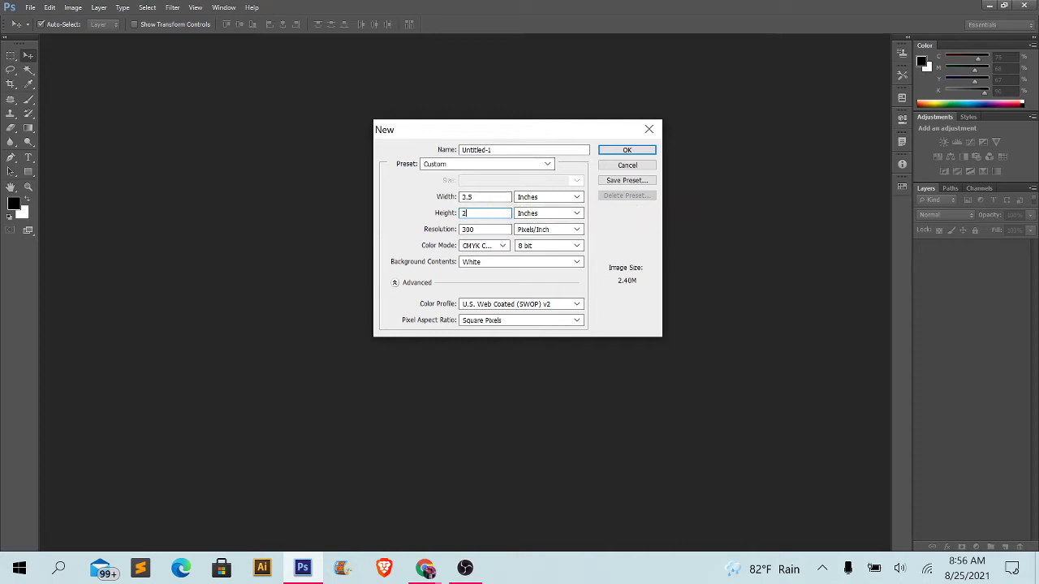
click(501, 247)
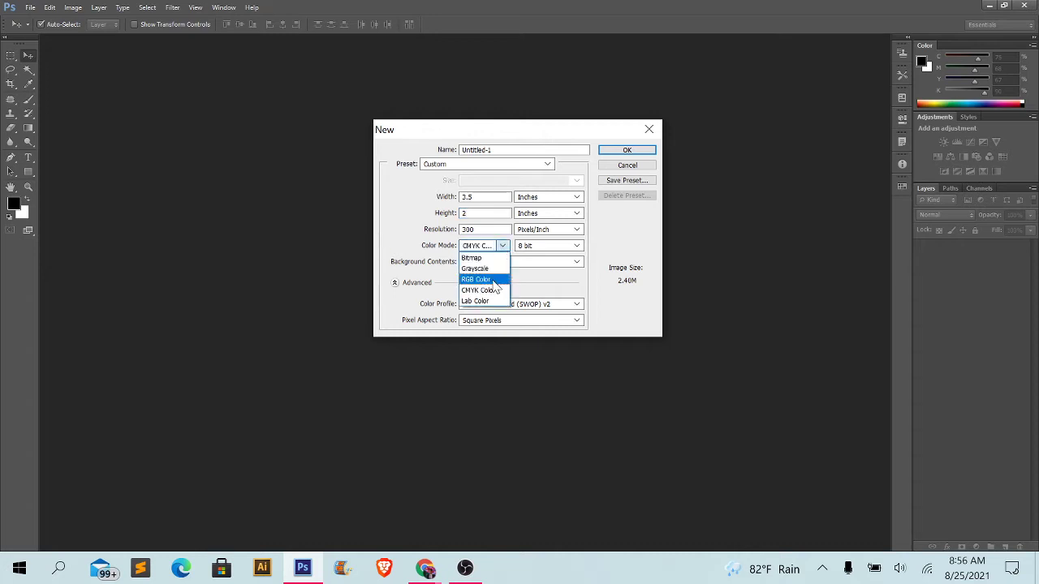
click(495, 289)
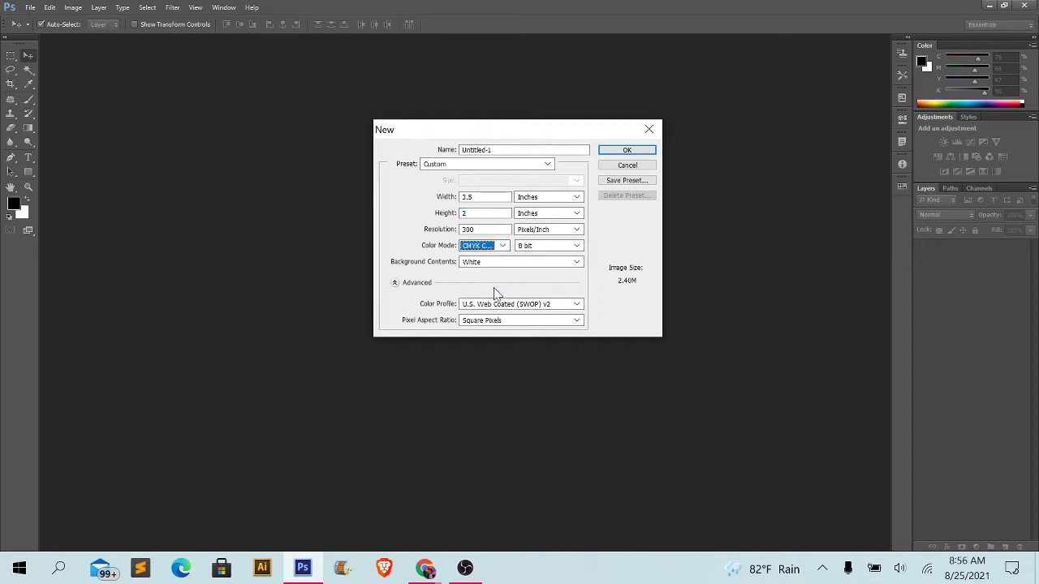
click(630, 151)
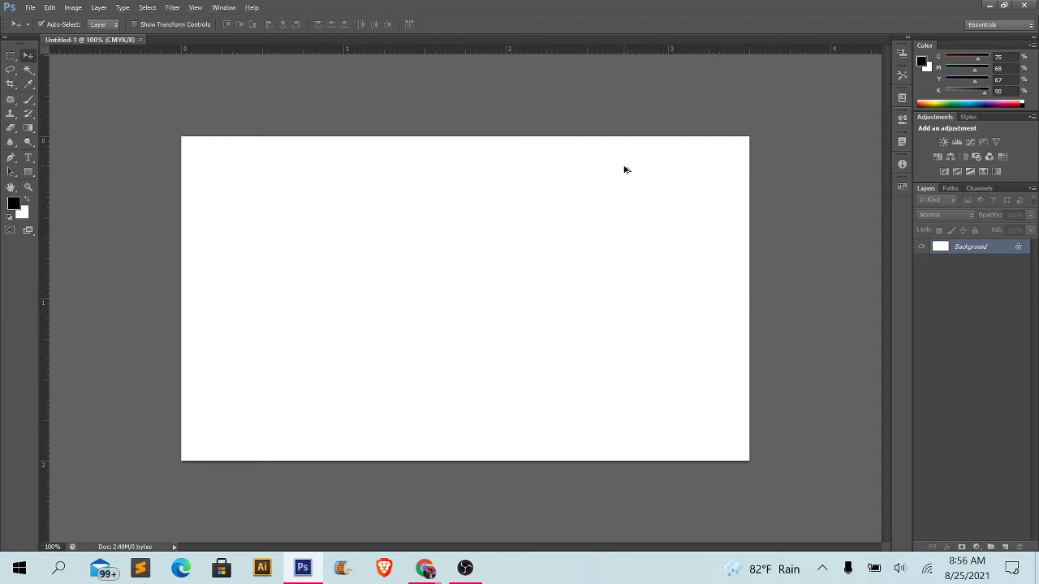
Show the rulers and place guides along the card's left and top edges
scroll(625, 166, down, 1)
scroll(625, 166, down, 3)
scroll(625, 166, up, 4)
scroll(625, 170, down, 1)
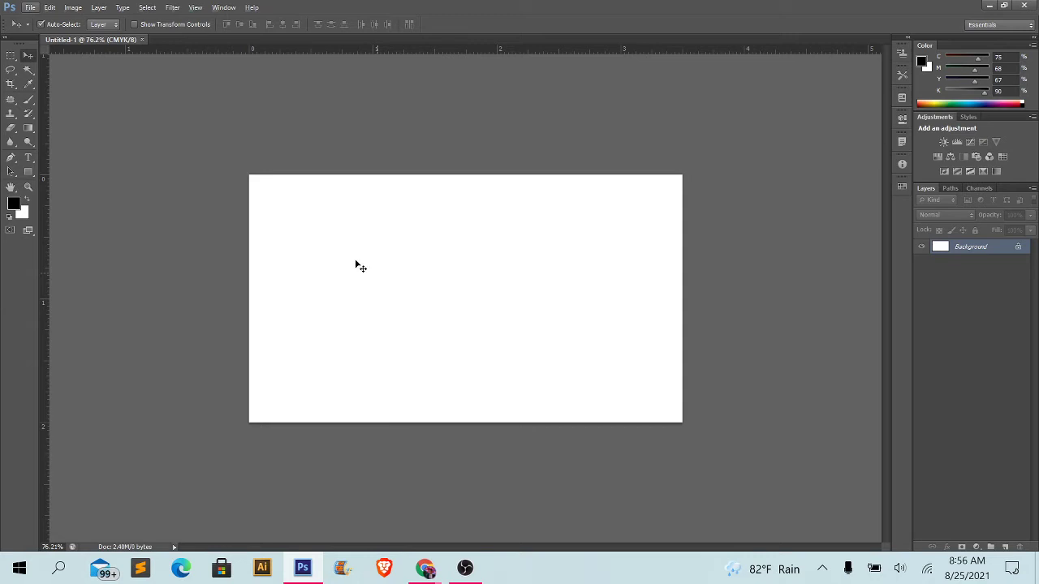
key(ctrl+r)
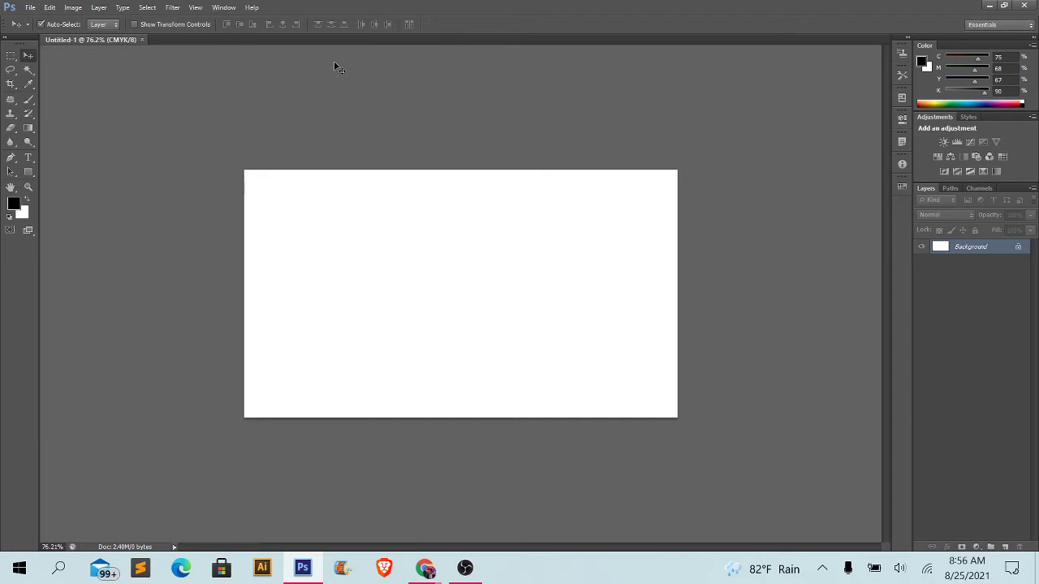
key(ctrl+r)
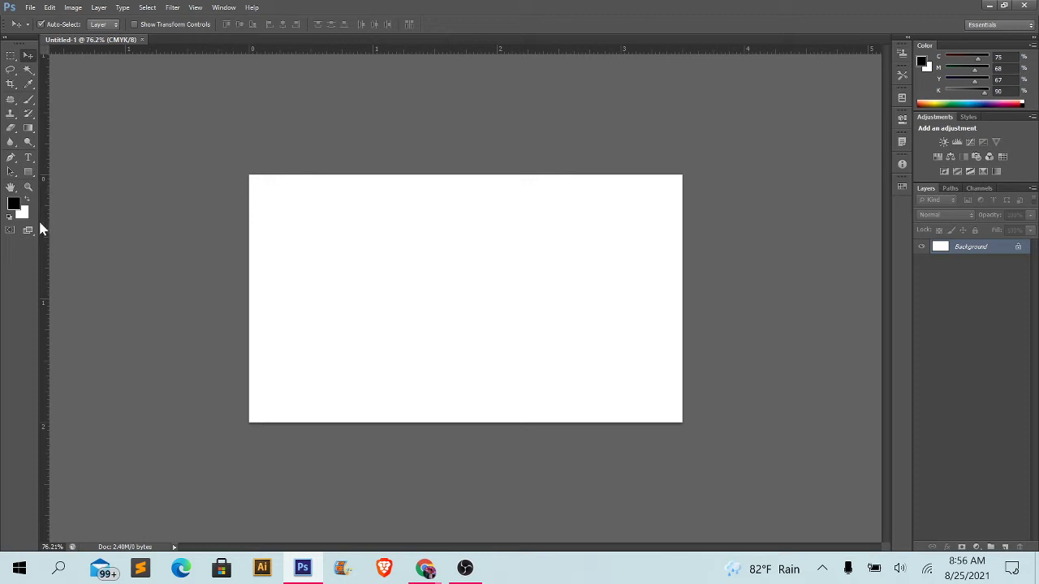
drag(45, 231, 249, 230)
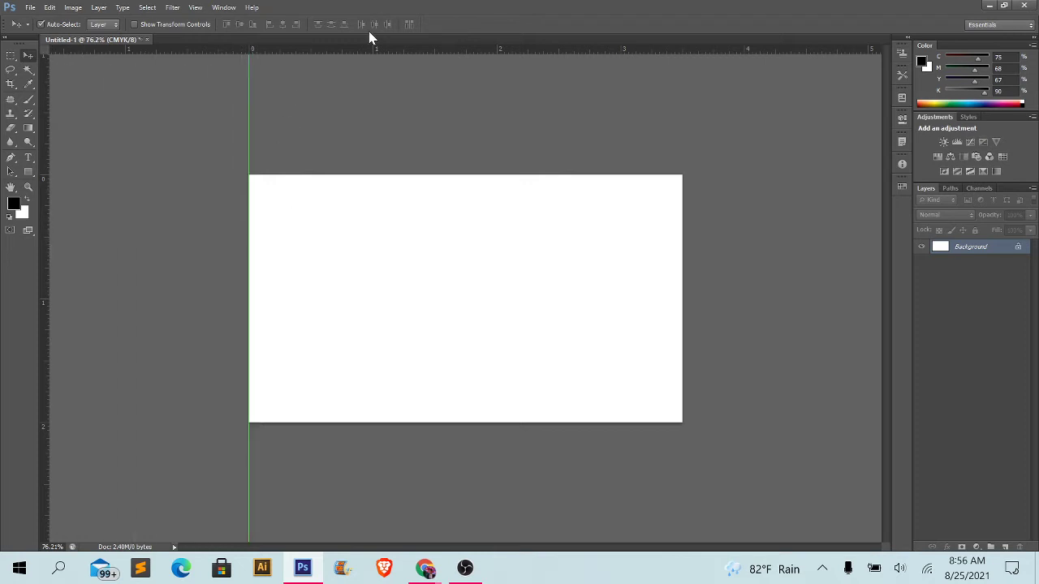
mouse_move(371, 51)
mouse_down()
mouse_move(378, 183)
mouse_move(376, 175)
mouse_up()
Place guides along the card's bottom and right edges and fit the card in view
drag(377, 50, 384, 423)
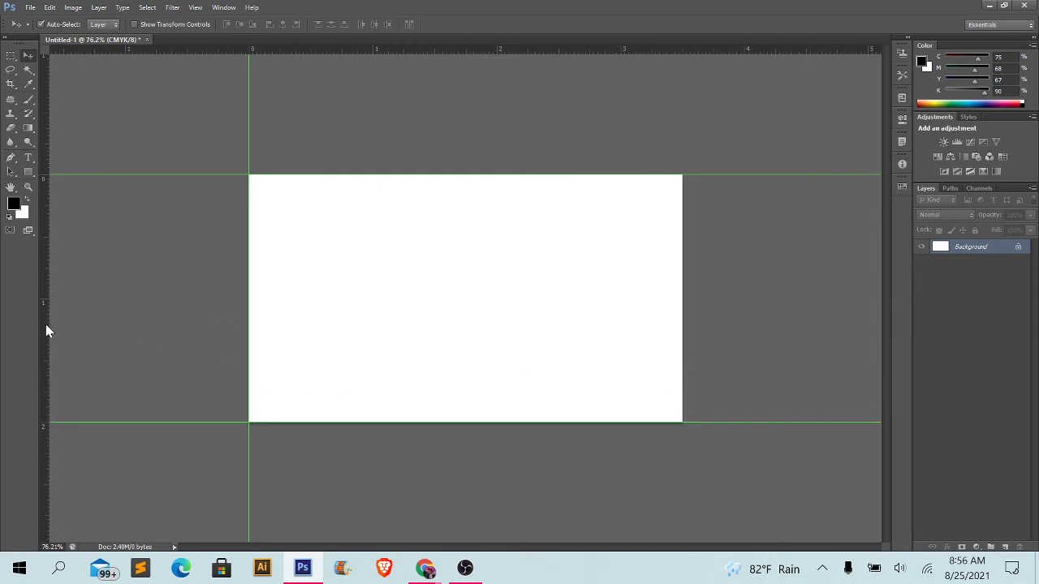
mouse_move(44, 329)
mouse_down()
mouse_move(540, 369)
mouse_move(688, 365)
mouse_up()
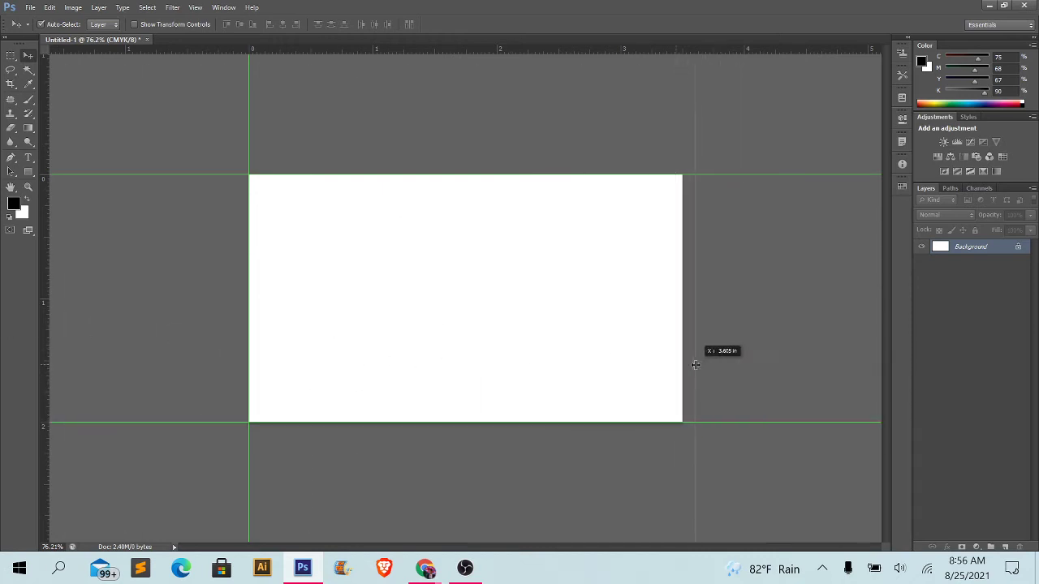
drag(689, 366, 683, 365)
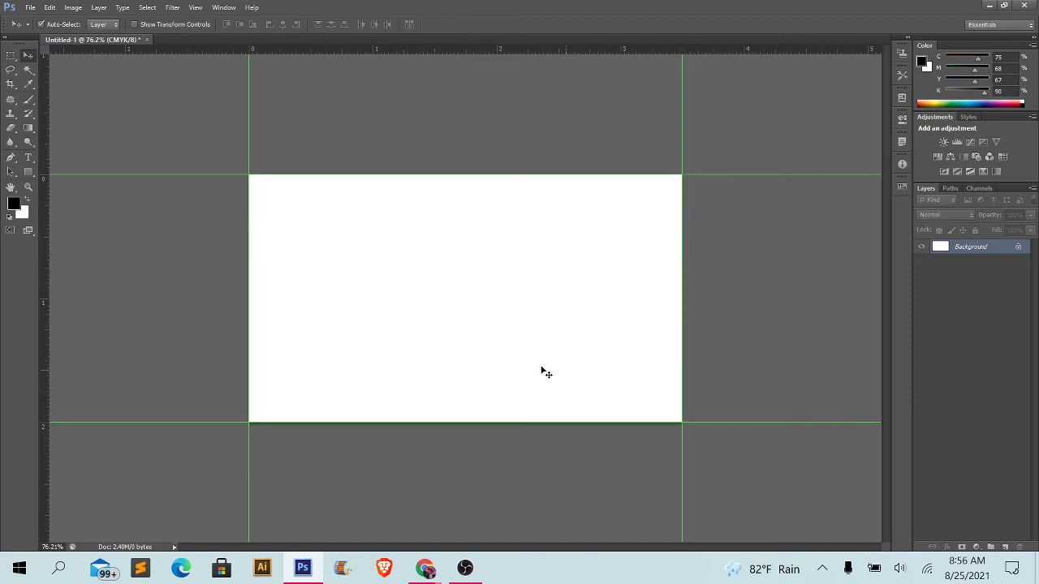
key(ctrl+plus)
key(ctrl+plus)
key(ctrl+minus)
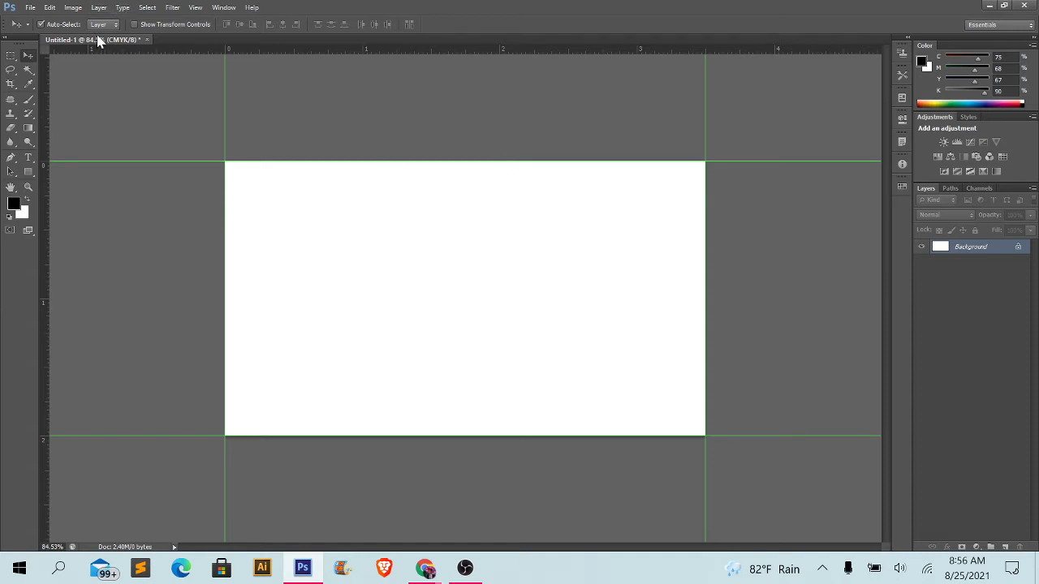
Enlarge the canvas by a relative 0.25 in width and height, anchored at the centre
click(72, 8)
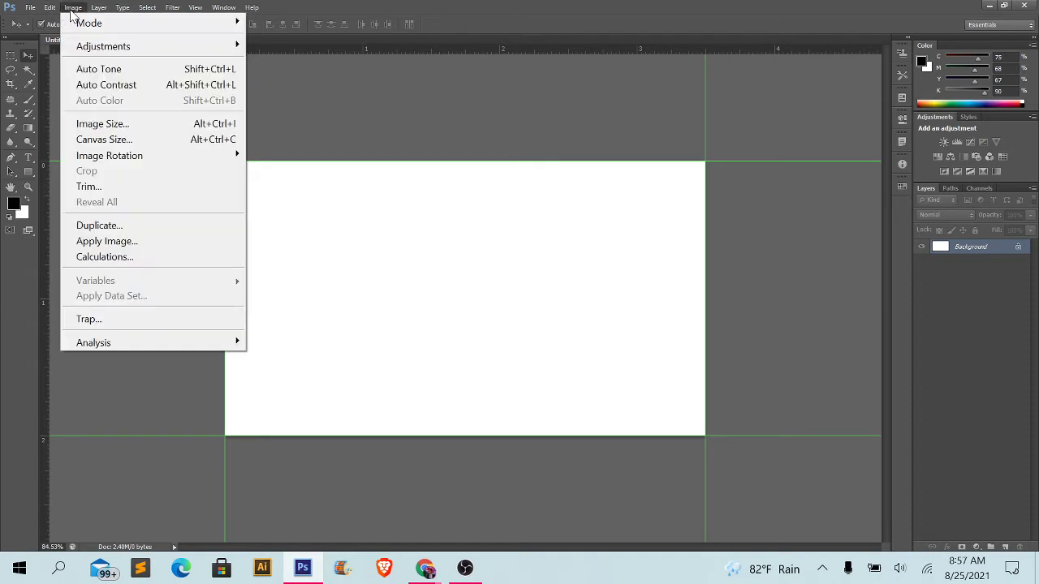
click(118, 142)
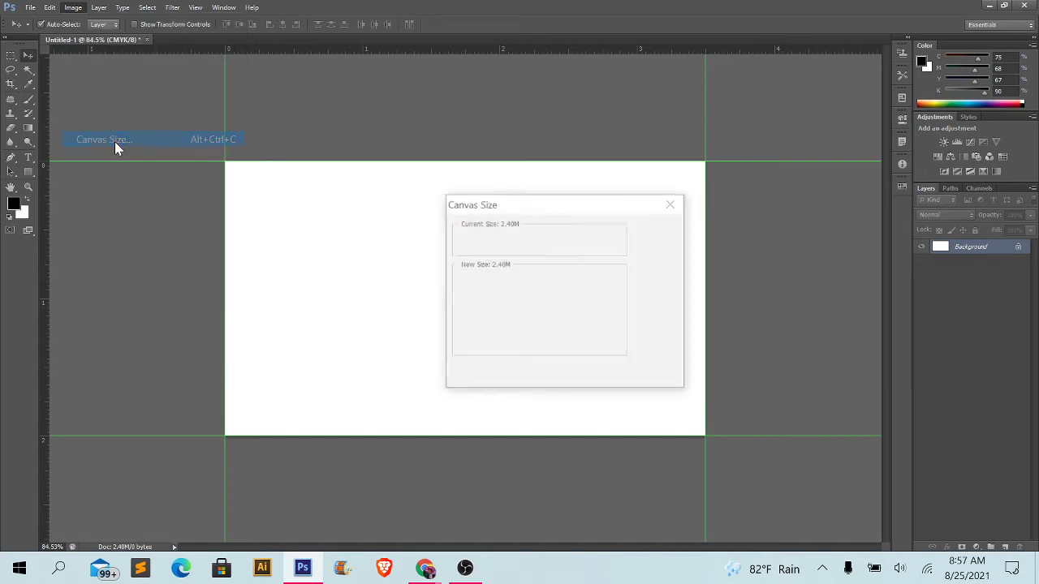
drag(560, 203, 539, 160)
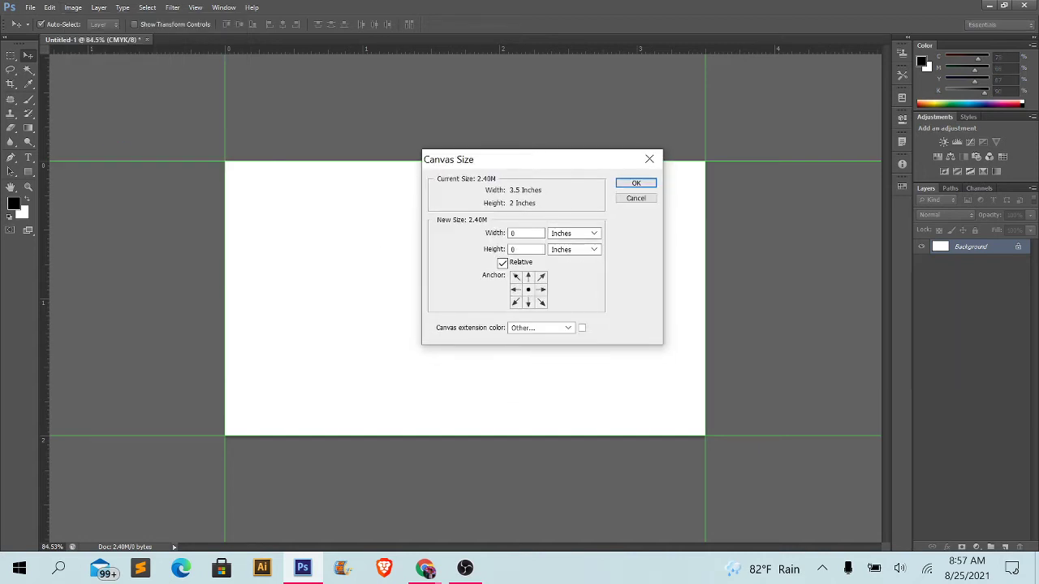
click(524, 233)
text(.)
text(25)
key(Tab)
text(25)
click(510, 265)
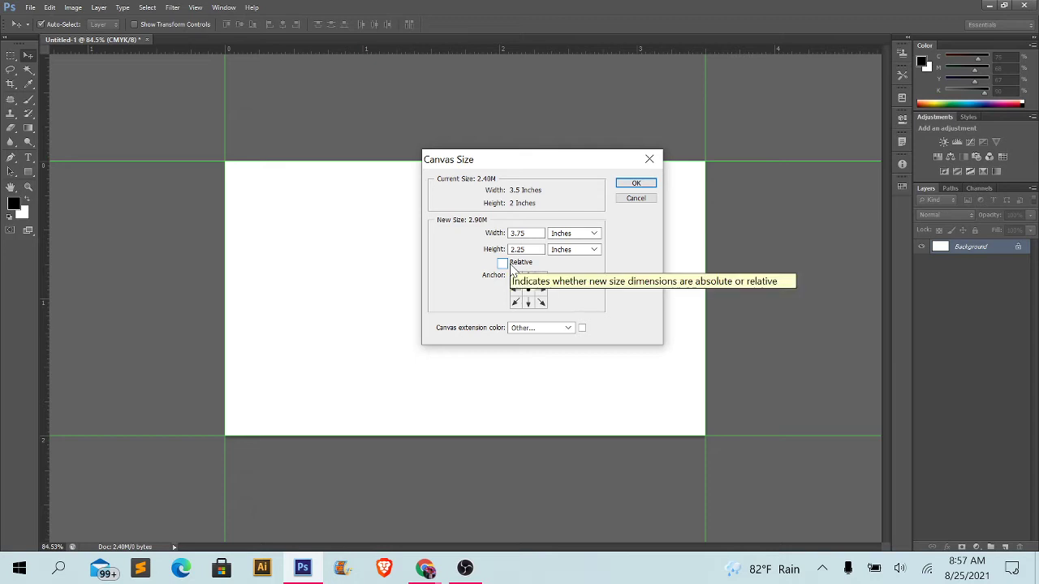
click(510, 265)
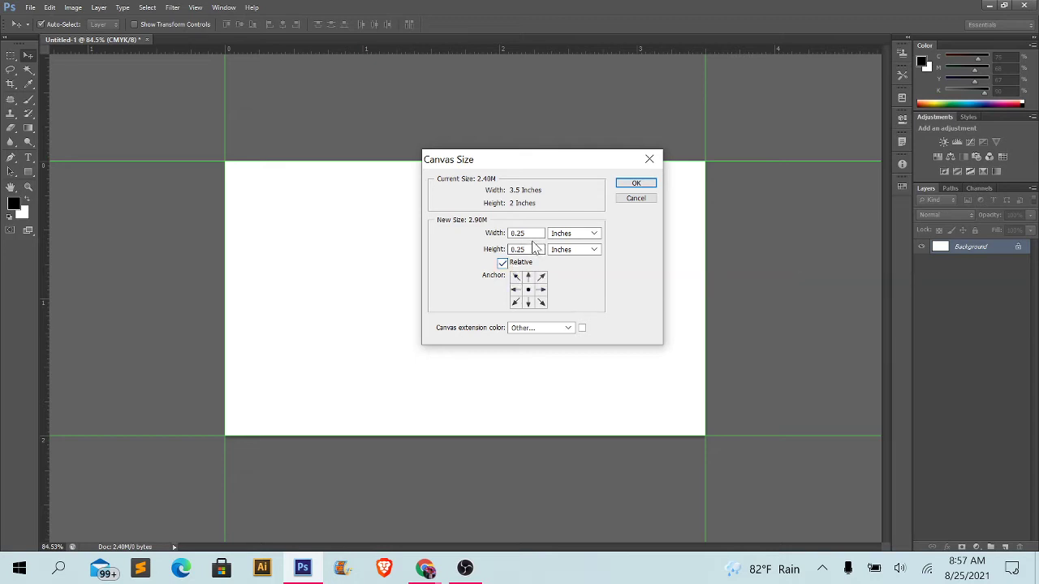
click(634, 185)
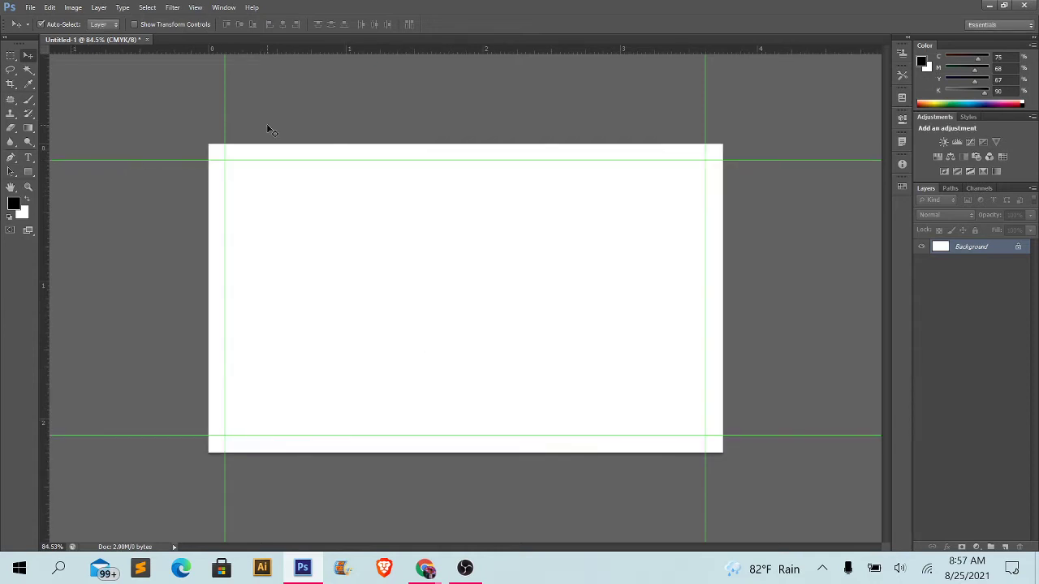
Draw a small black square at the card's top-left corner and resize it slightly
key(ctrl+plus)
key(ctrl+minus)
key(alt)
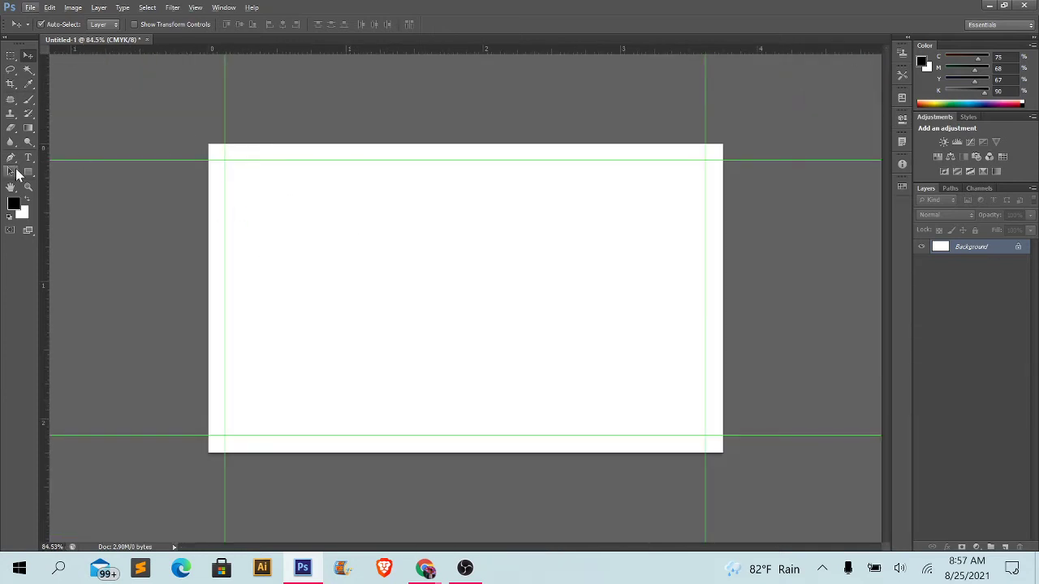
click(28, 172)
click(69, 168)
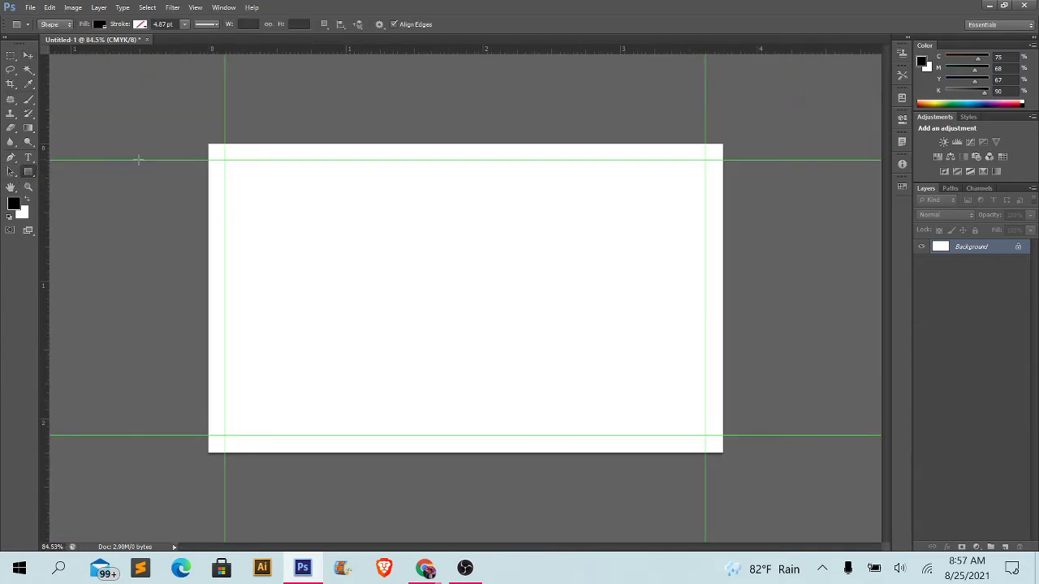
scroll(138, 160, up, 5)
scroll(469, 412, down, 2)
scroll(425, 417, up, 1)
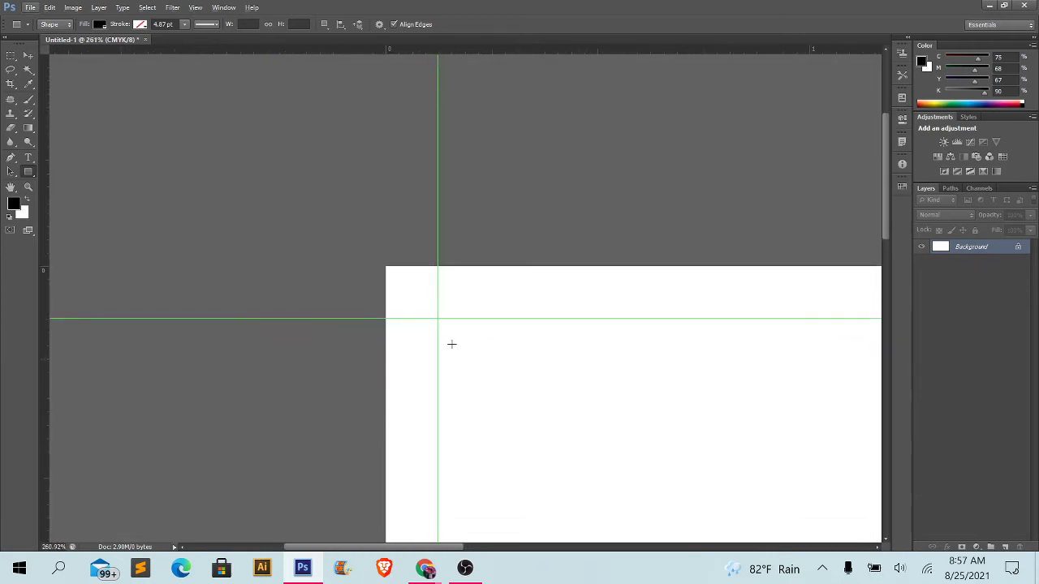
scroll(417, 285, up, 1)
scroll(417, 285, up, 3)
scroll(417, 284, up, 1)
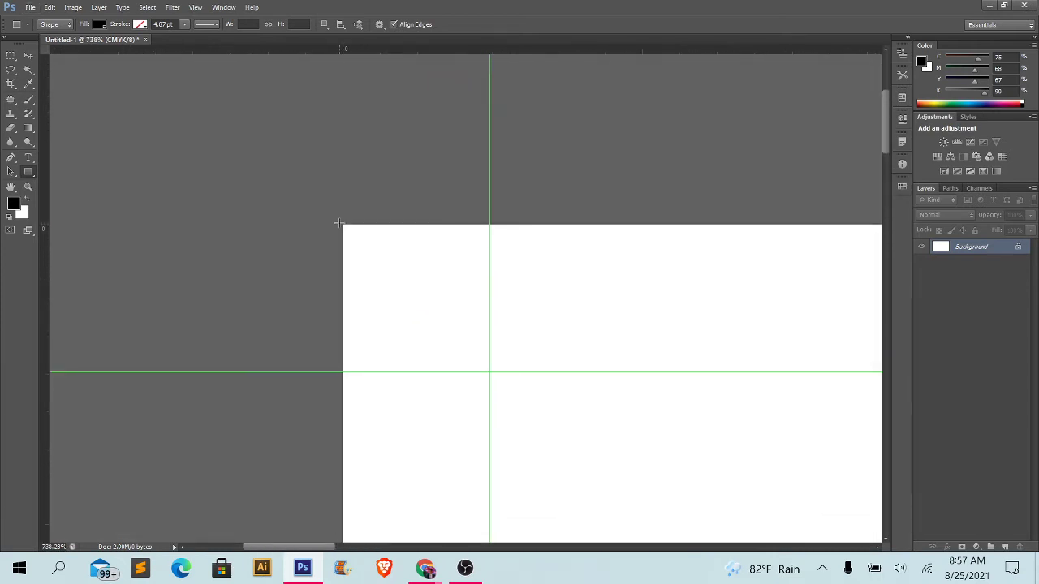
mouse_move(338, 222)
mouse_down()
mouse_move(403, 302)
mouse_move(490, 372)
mouse_up()
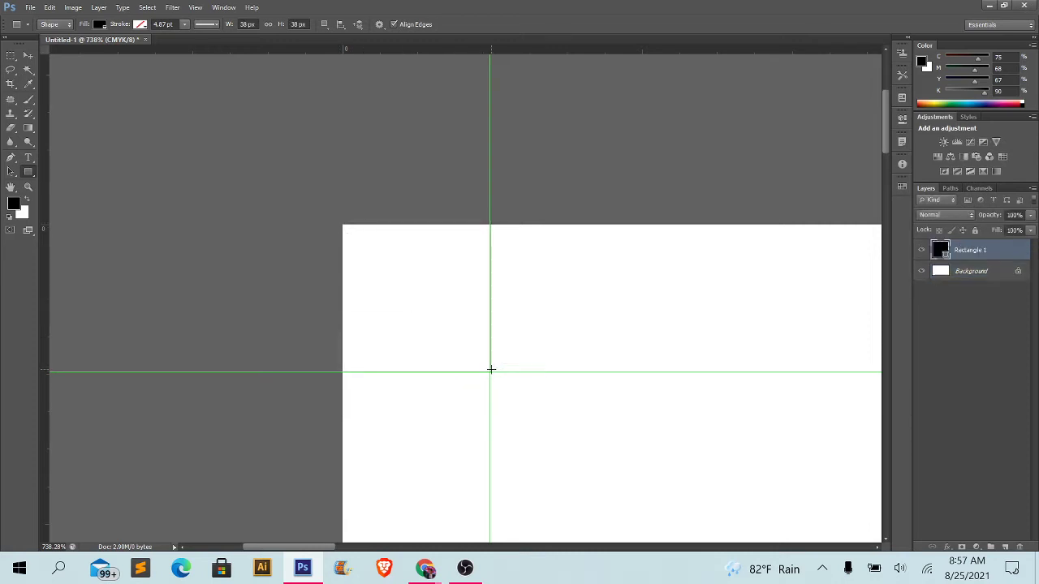
click(29, 55)
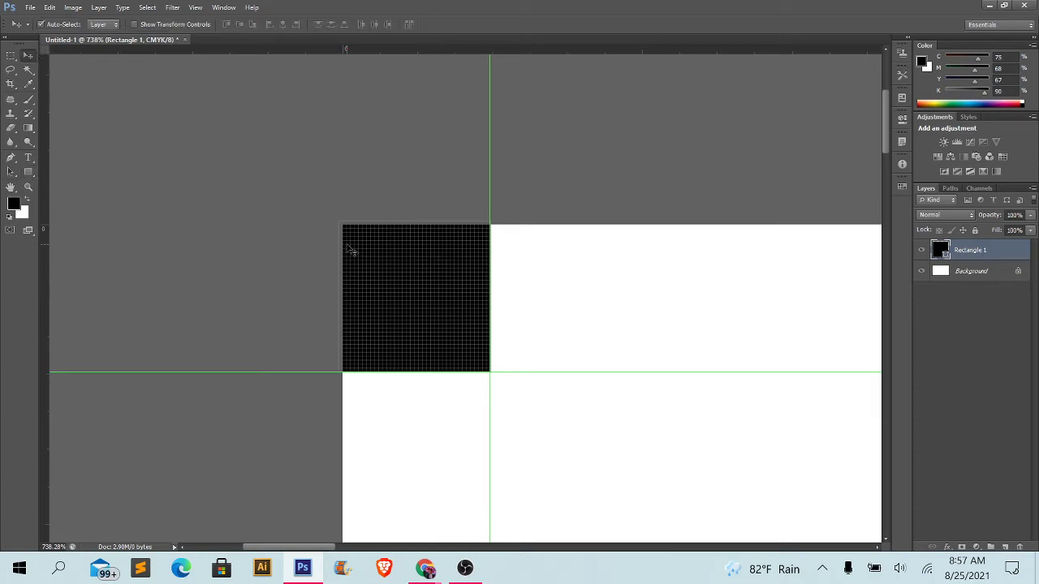
key(ctrl+t)
drag(345, 227, 344, 227)
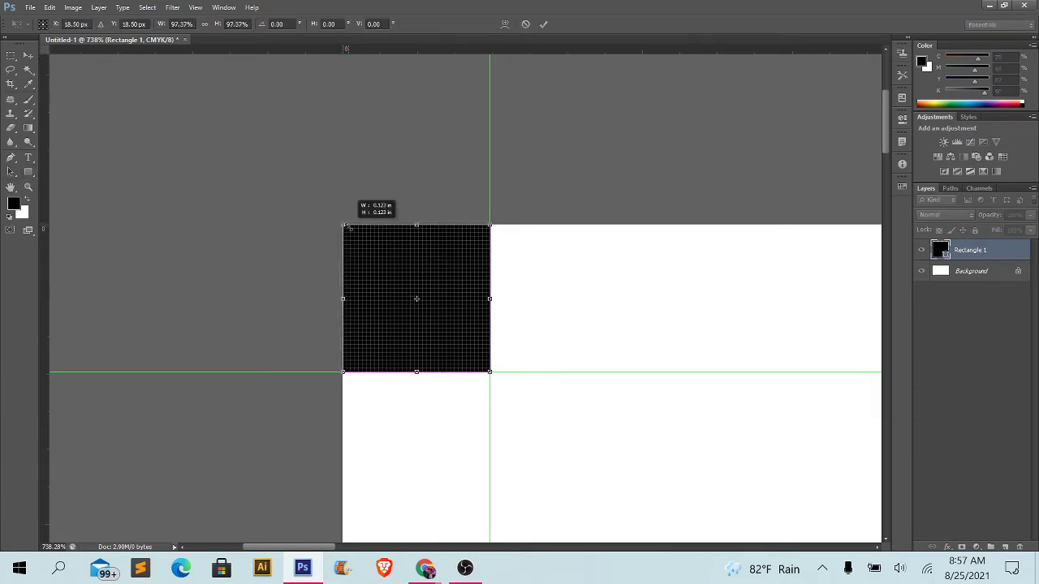
click(544, 23)
Set the square inside the top-left guides and add guides at its right and bottom edges
scroll(316, 246, down, 3)
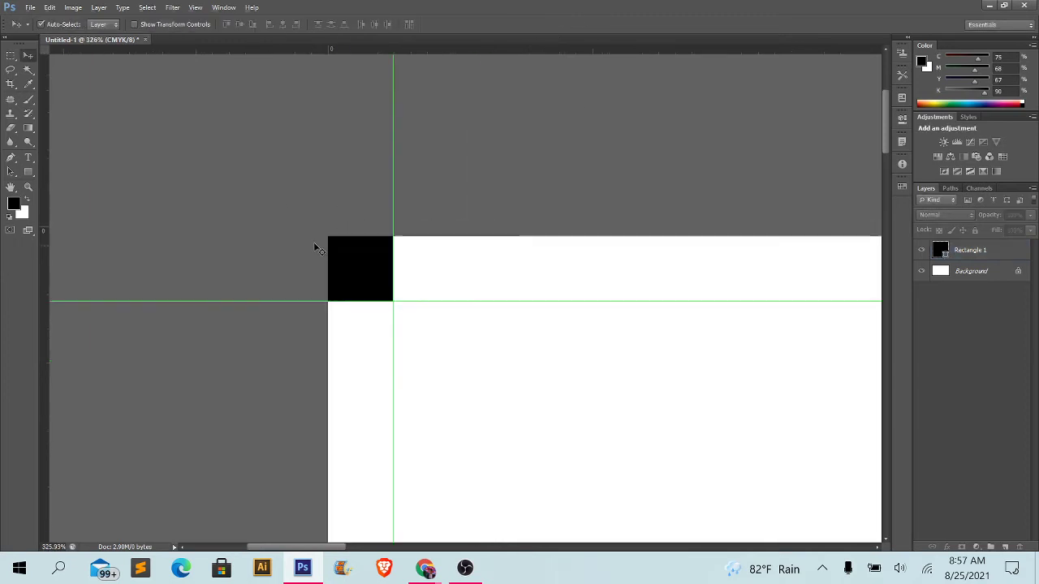
drag(336, 271, 397, 323)
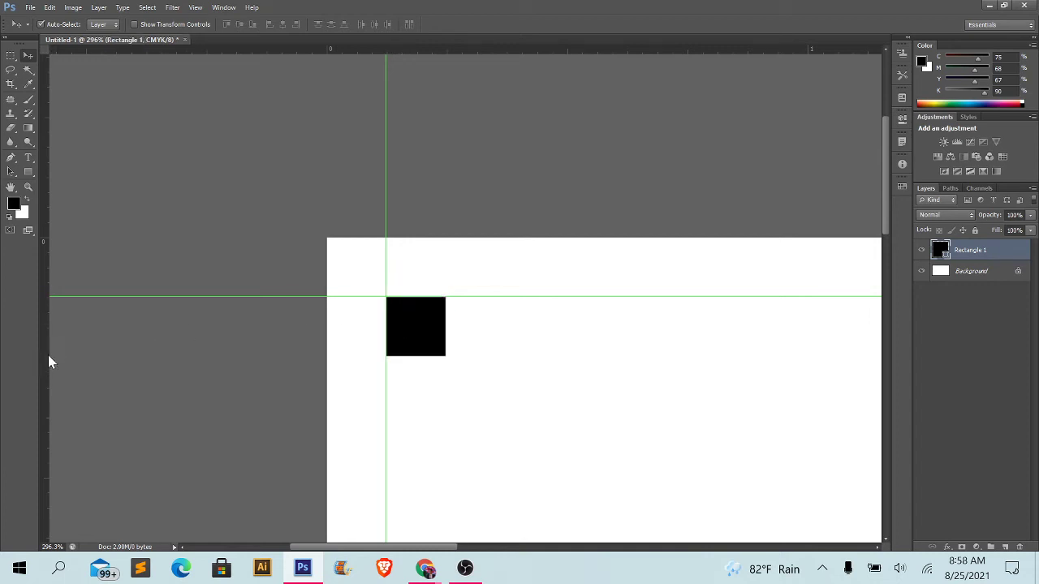
drag(48, 354, 442, 386)
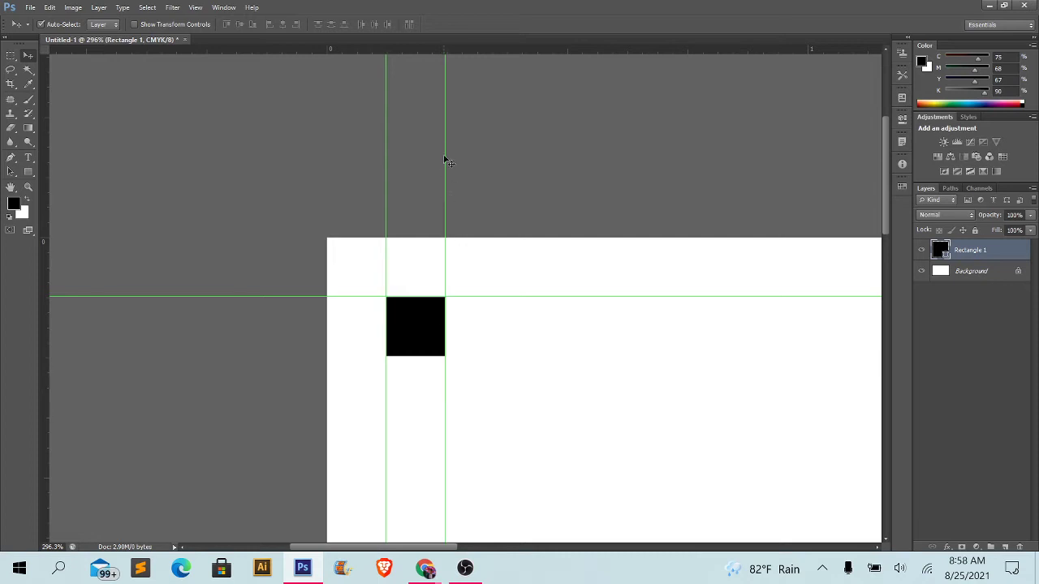
drag(507, 47, 515, 354)
scroll(503, 354, down, 3)
scroll(501, 355, down, 3)
scroll(500, 355, down, 1)
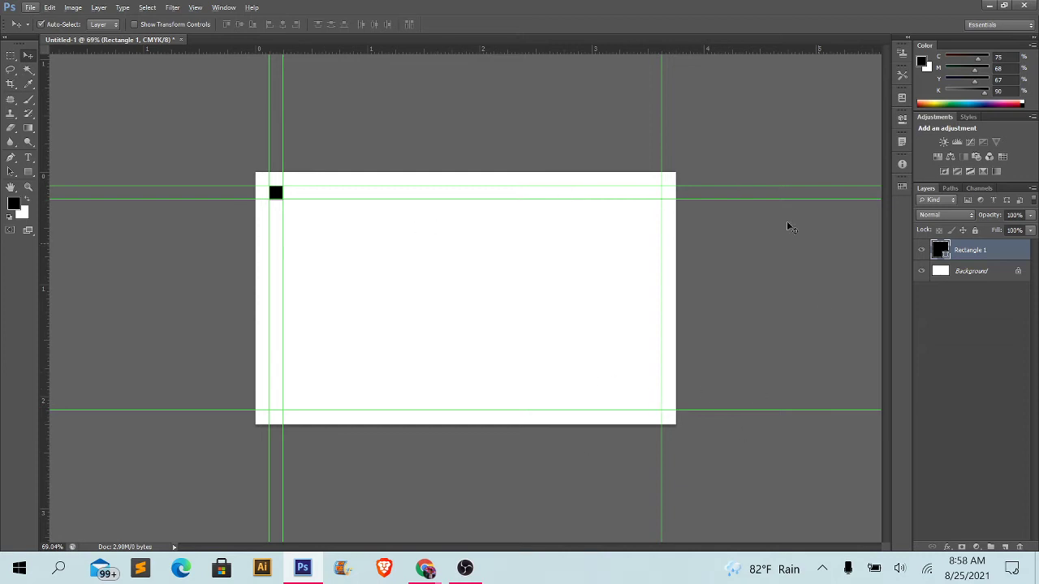
Move the square to the bottom-right corner, add guides at its left and top edges
drag(277, 199, 650, 404)
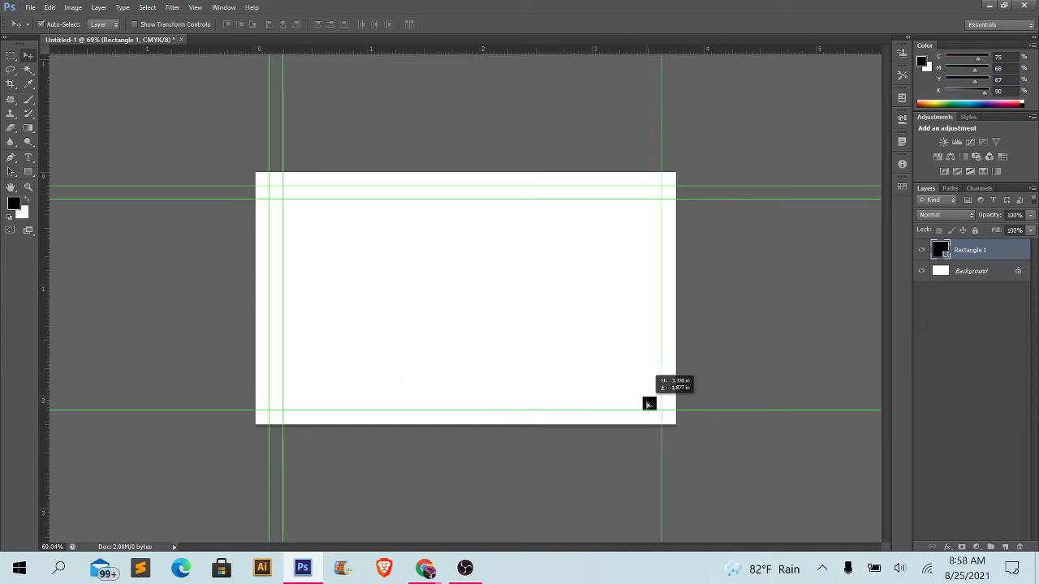
drag(650, 404, 654, 406)
scroll(649, 410, up, 3)
scroll(349, 257, up, 2)
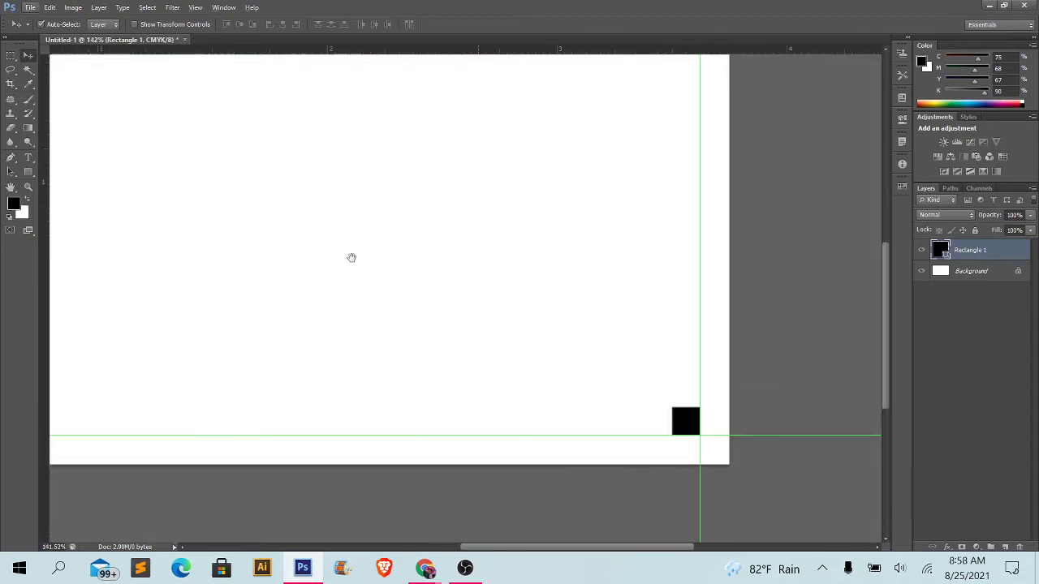
scroll(350, 257, up, 1)
drag(47, 343, 532, 340)
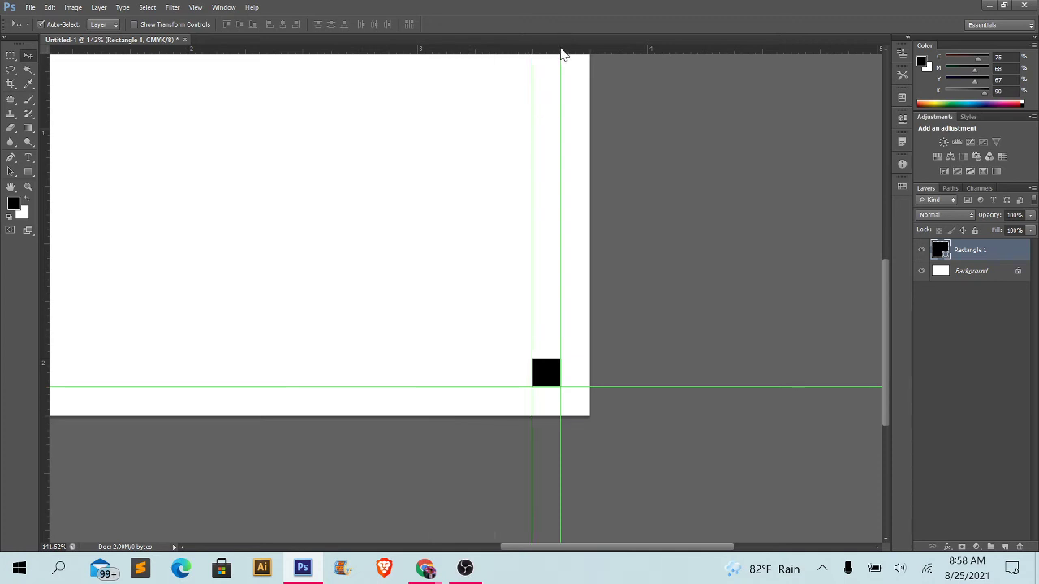
mouse_move(563, 54)
mouse_down()
mouse_move(608, 355)
mouse_move(563, 359)
mouse_up()
scroll(545, 434, down, 3)
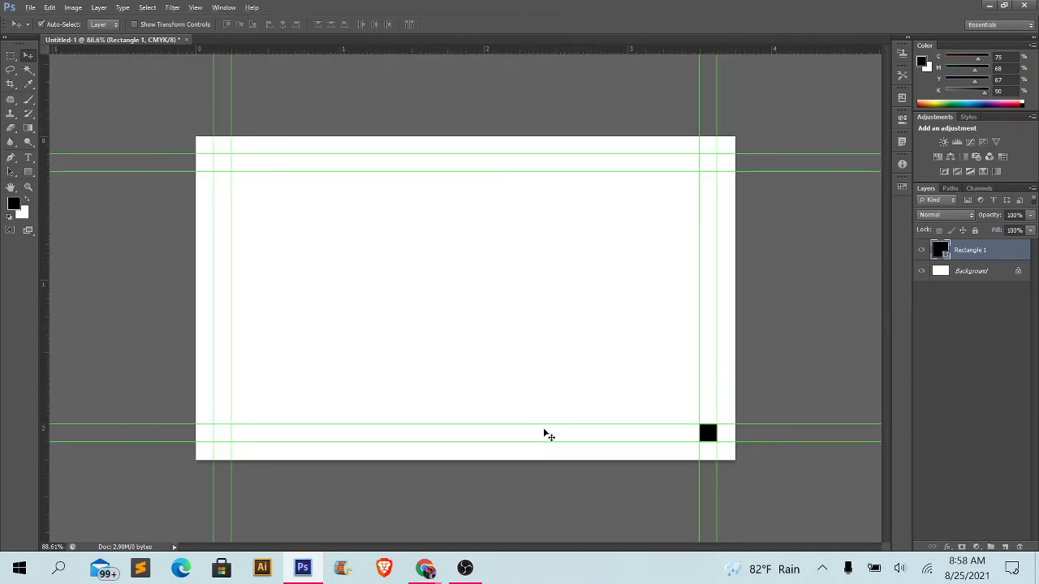
mouse_move(717, 439)
mouse_down()
mouse_move(413, 282)
mouse_move(301, 181)
mouse_up()
Delete the temporary square and draw a black rectangle covering the whole card
key(Delete)
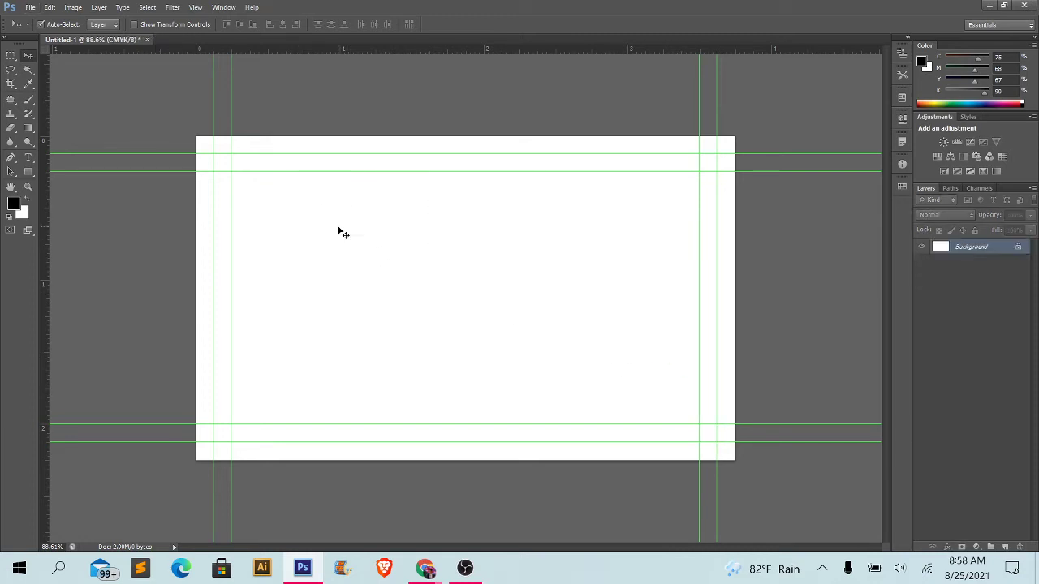
scroll(340, 233, down, 2)
scroll(341, 233, up, 1)
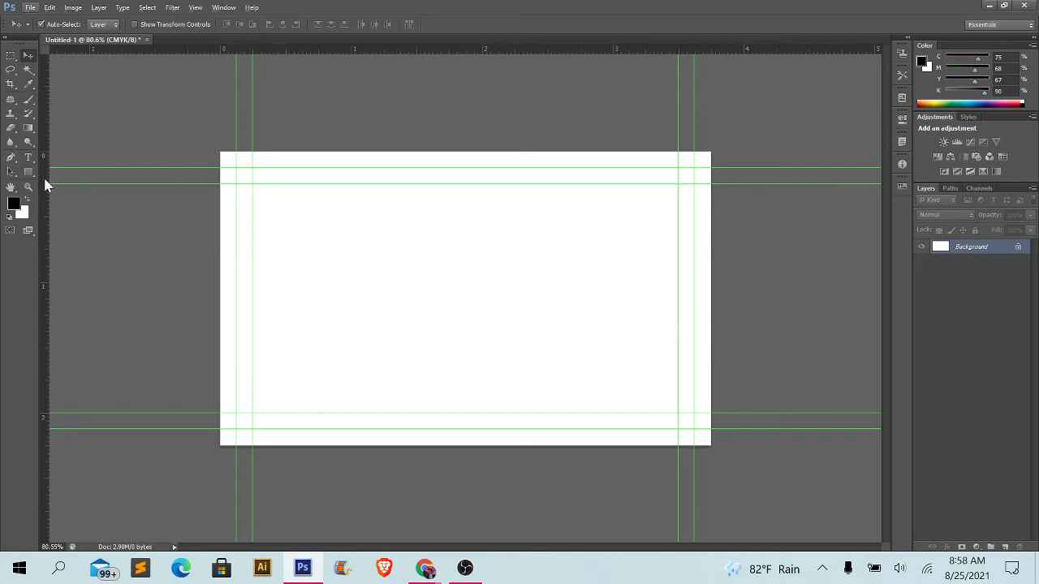
drag(32, 173, 80, 179)
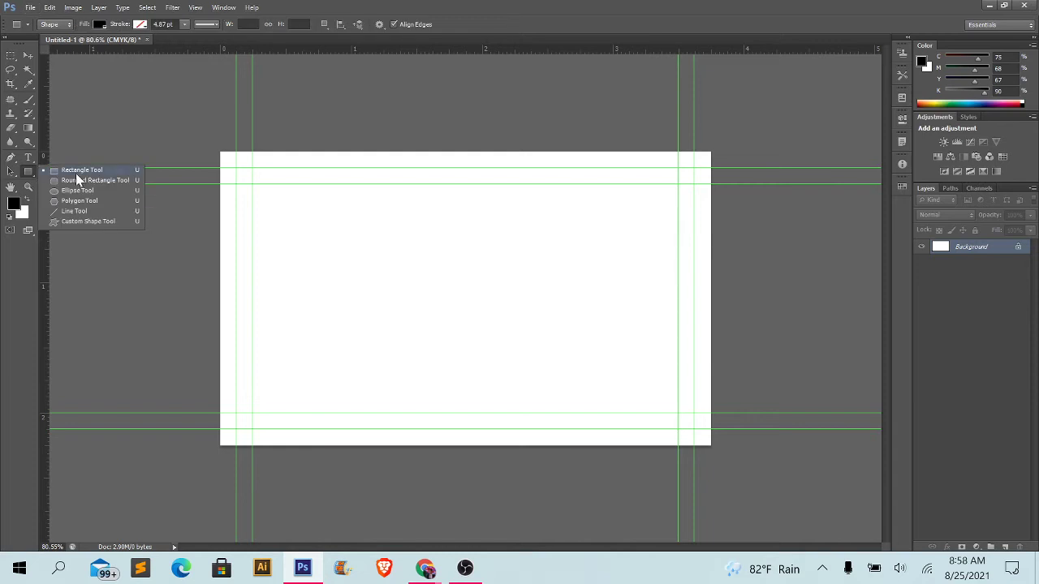
click(78, 173)
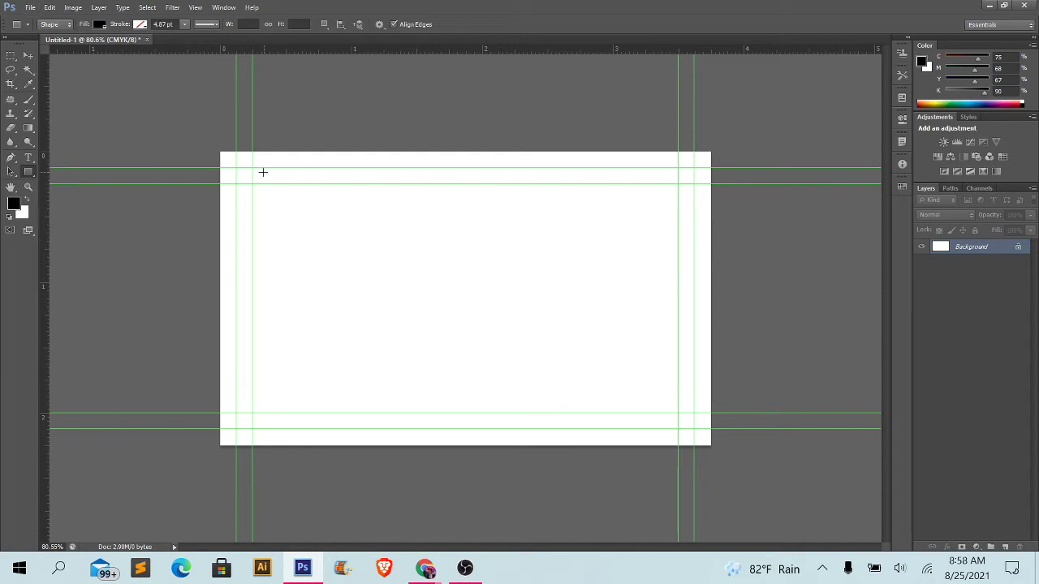
drag(212, 139, 720, 459)
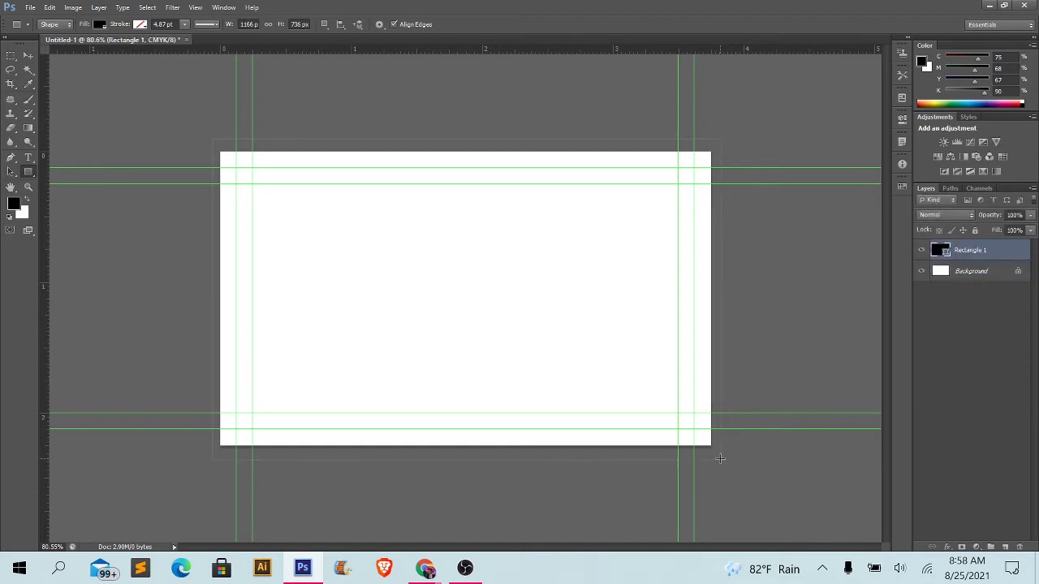
Free-transform the rectangle so its corner, bottom and left edges match the canvas edges
click(27, 54)
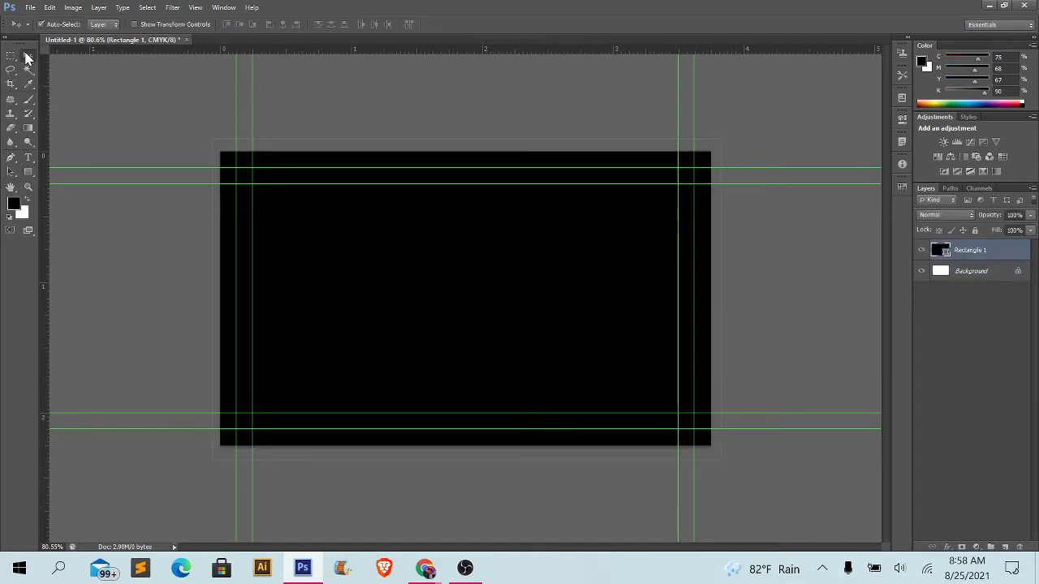
key(ctrl+t)
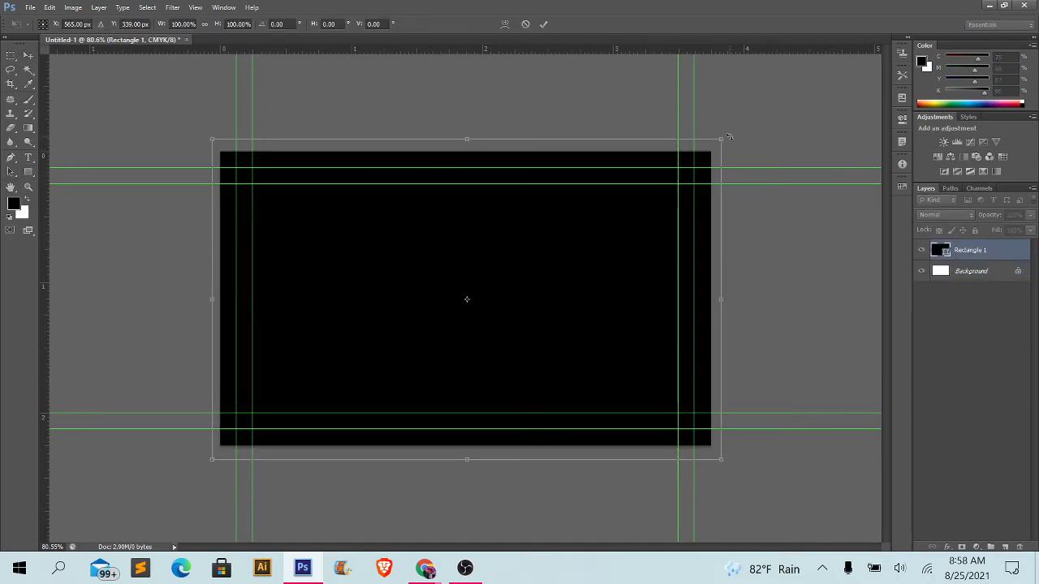
drag(719, 140, 713, 151)
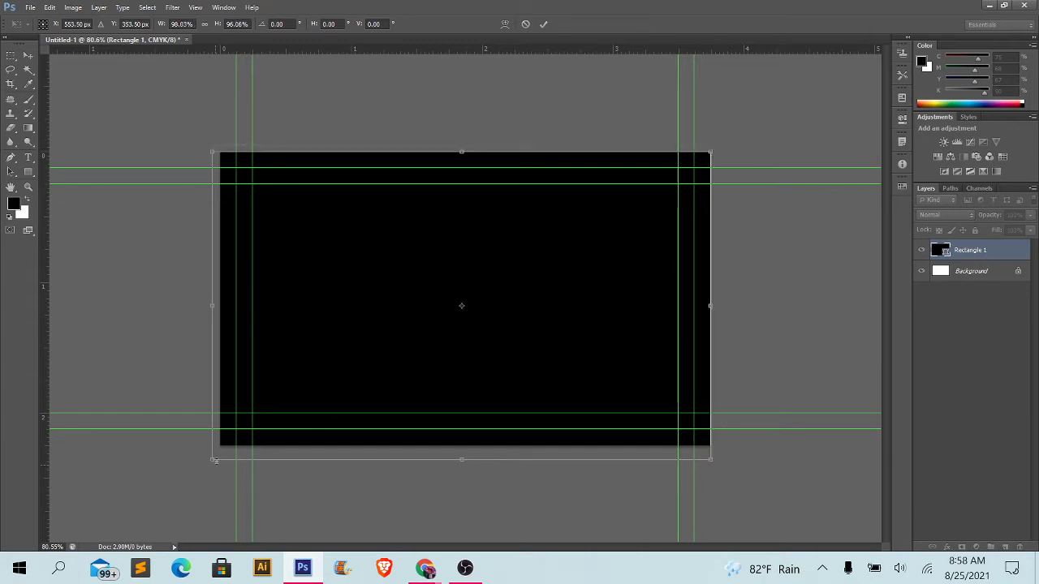
drag(215, 460, 221, 446)
drag(213, 305, 222, 298)
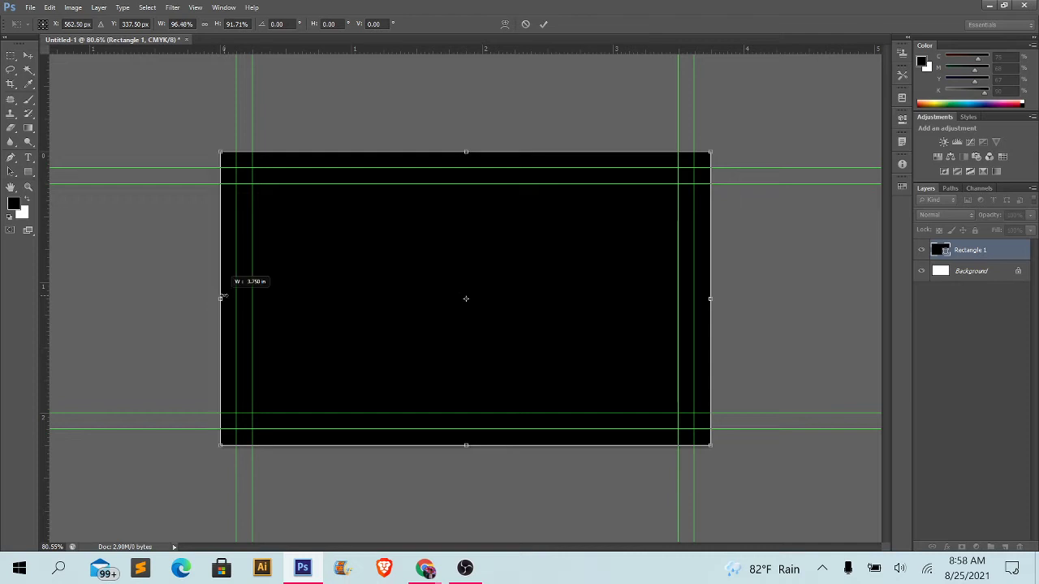
click(544, 24)
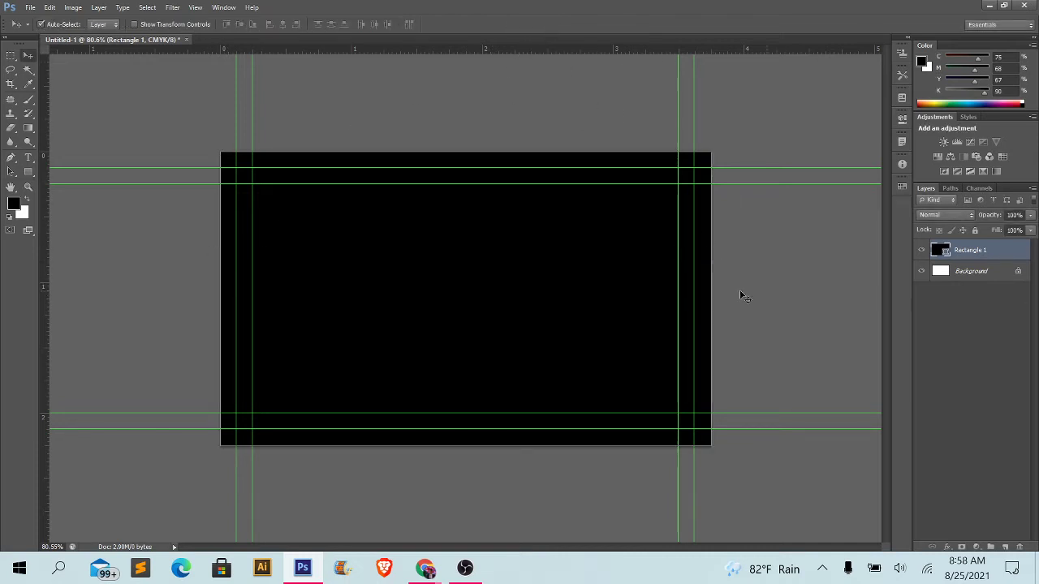
Set the Rectangle tool's path operation to Exclude Overlapping Shapes
click(28, 172)
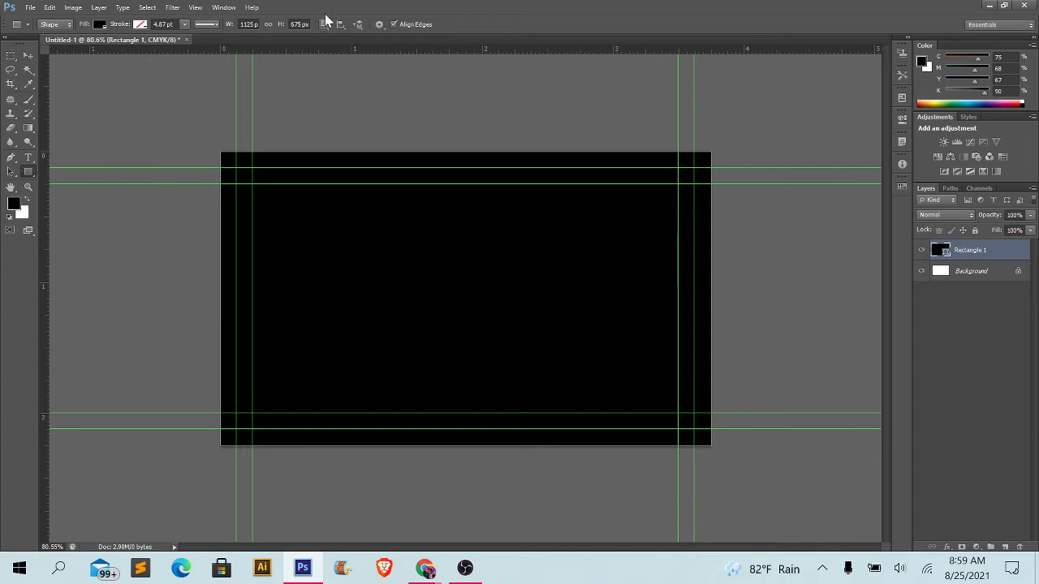
click(324, 25)
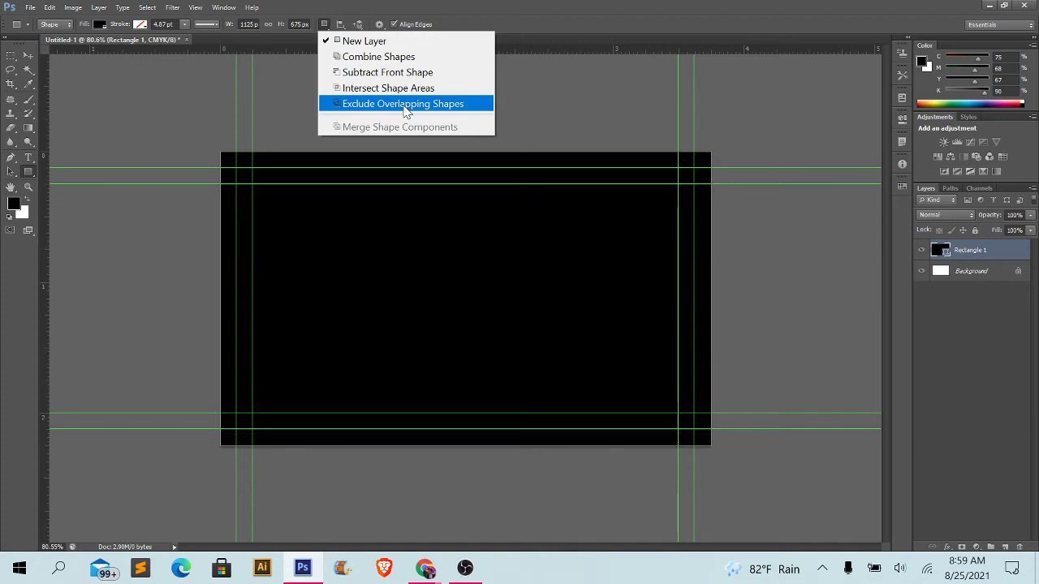
click(406, 104)
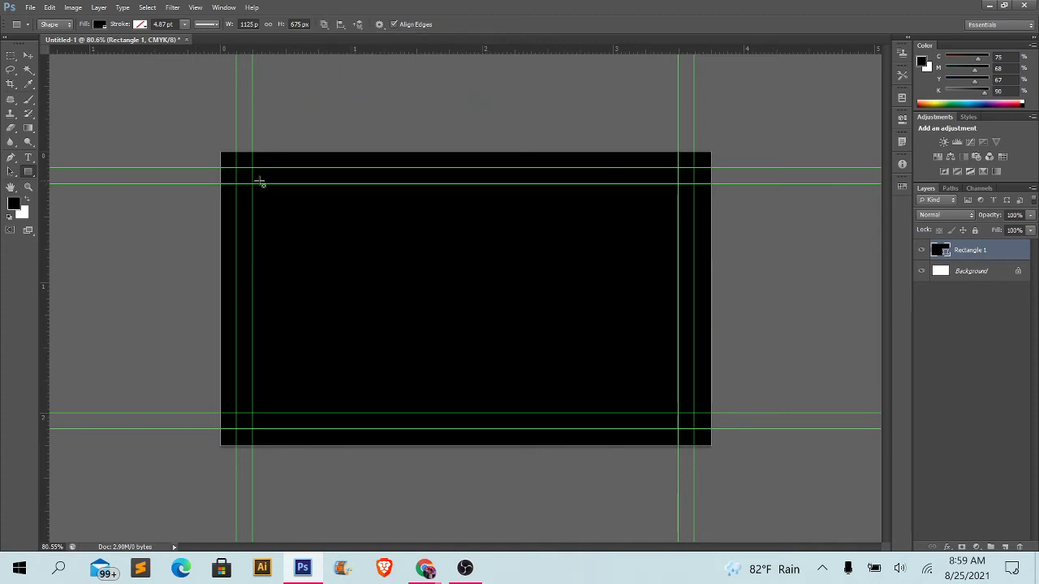
Change Rectangle 1's fill to the saturated cyan 00cadb
scroll(260, 180, up, 1)
scroll(259, 181, down, 1)
scroll(260, 181, up, 1)
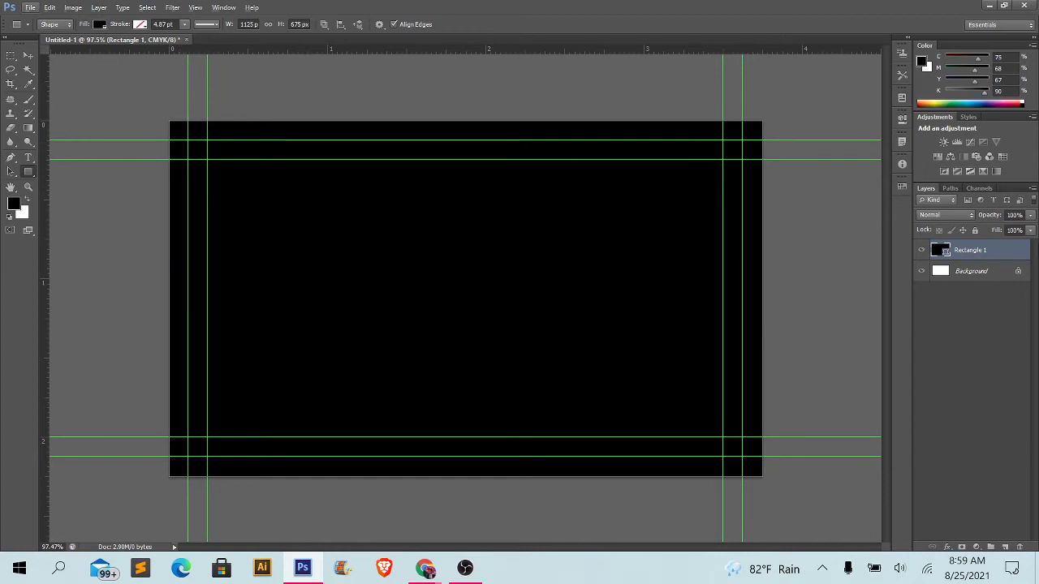
double_click(940, 250)
click(763, 98)
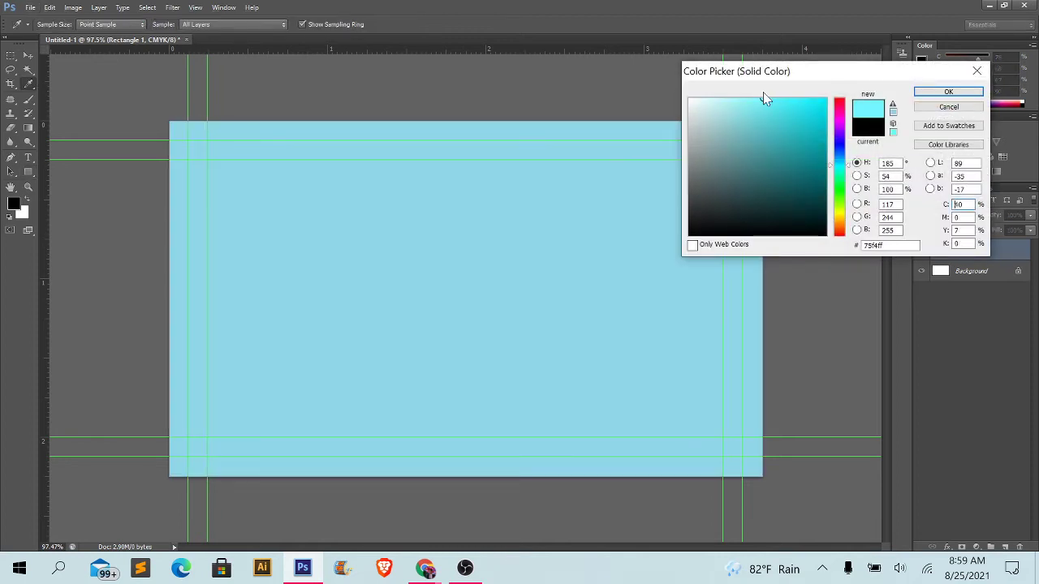
drag(763, 98, 864, 122)
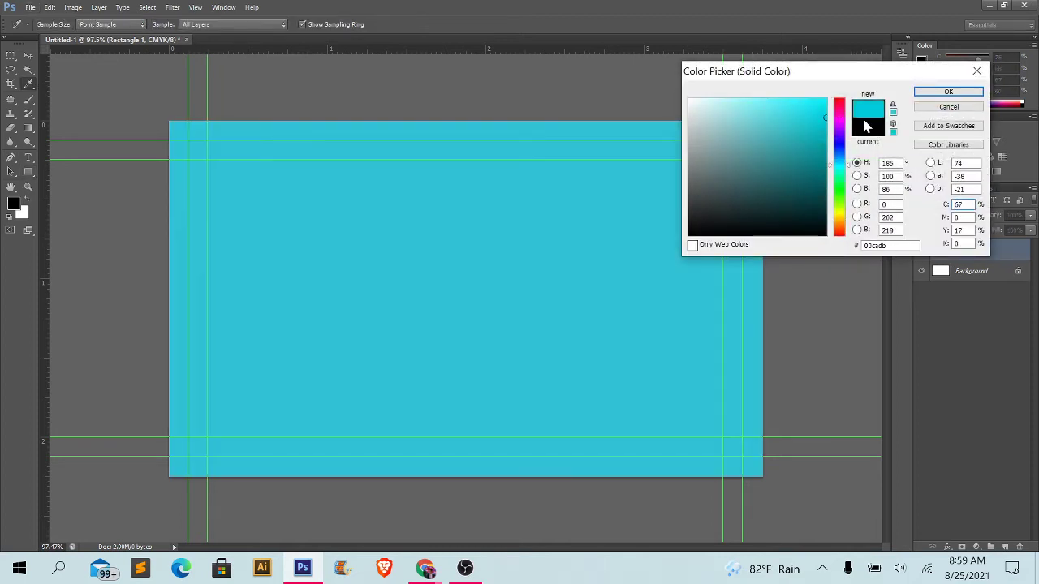
click(926, 93)
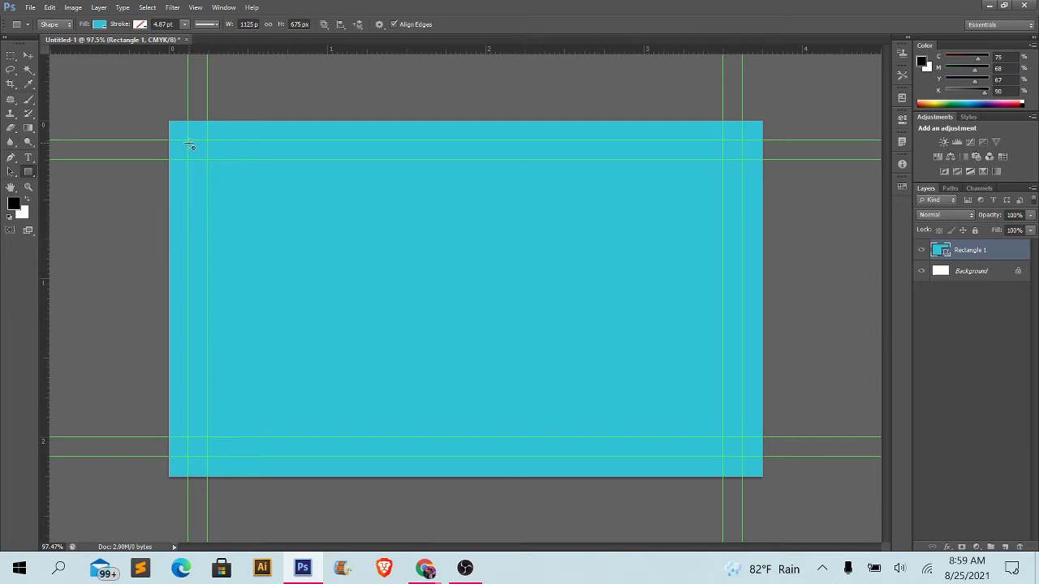
Cut the interior out of Rectangle 1 between the inner guides, leaving a cyan frame
mouse_move(188, 142)
mouse_down()
mouse_move(734, 443)
mouse_move(742, 458)
mouse_up()
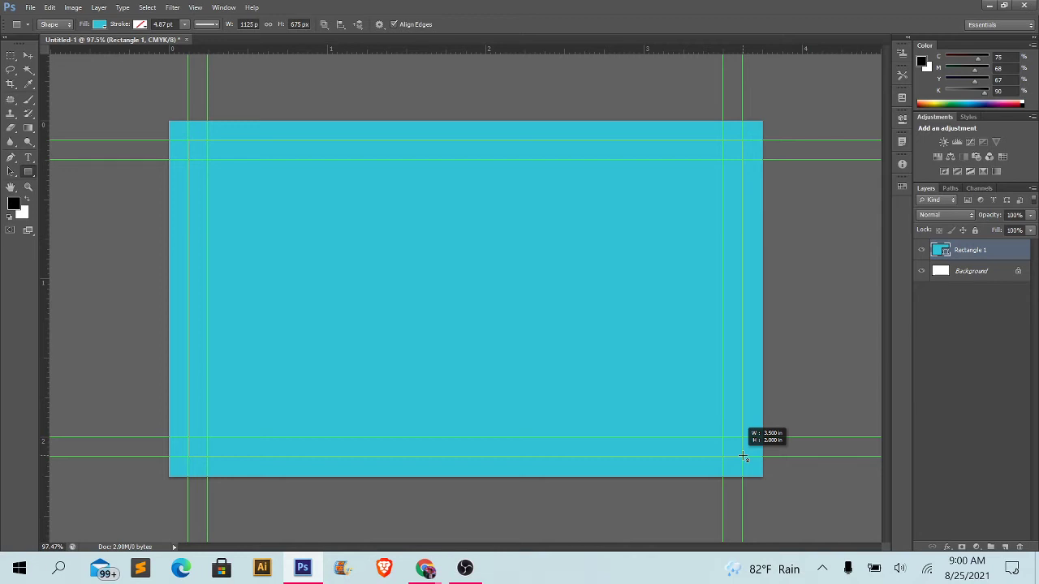
drag(744, 458, 743, 458)
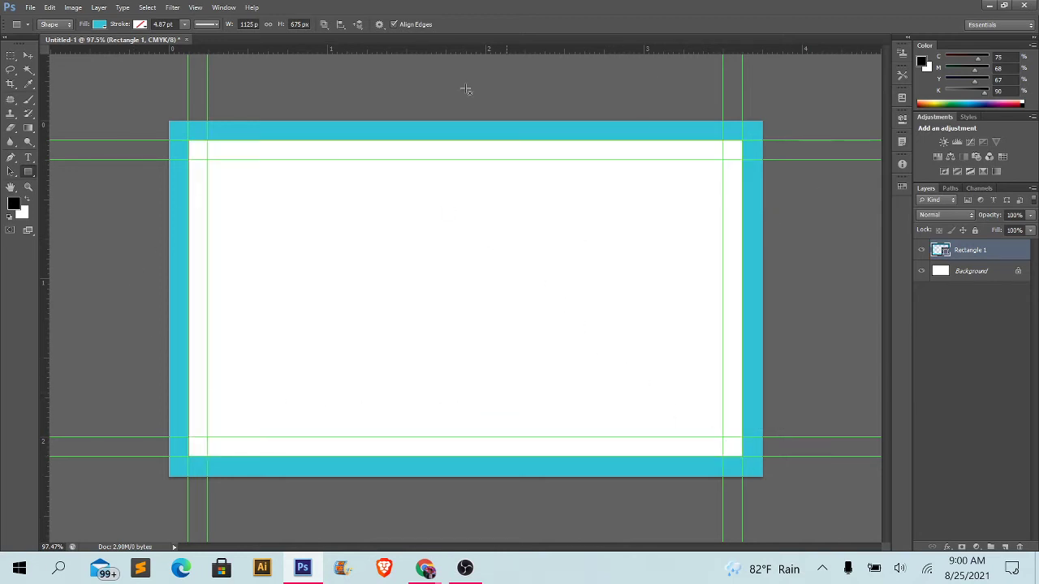
click(30, 56)
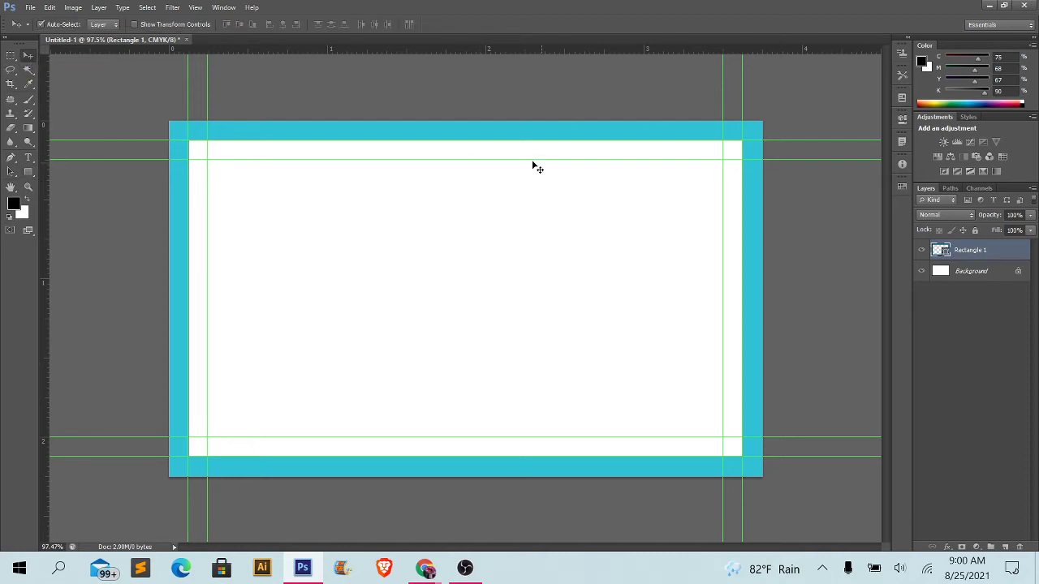
click(145, 282)
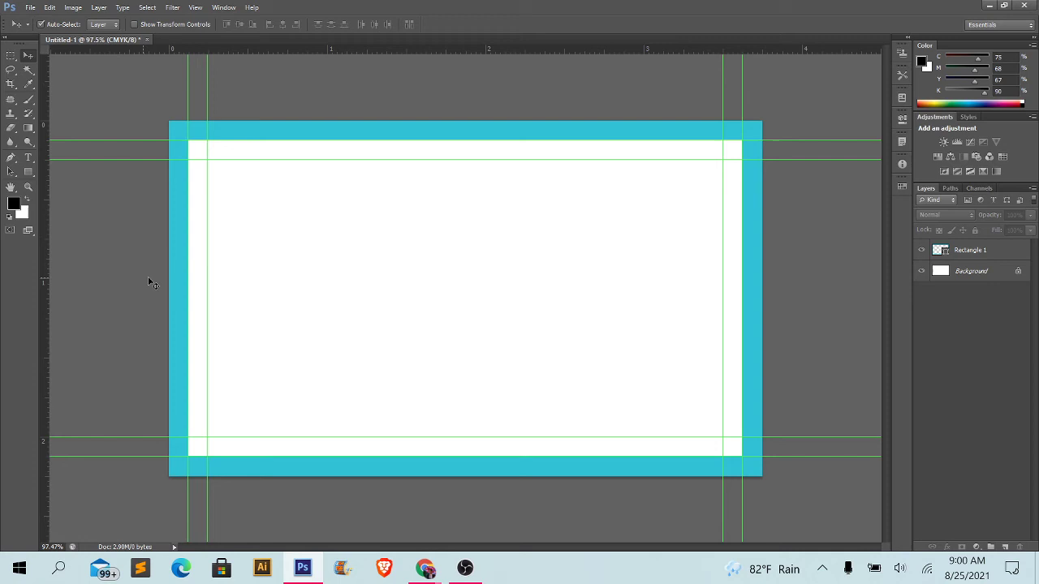
Set Rectangle 1's fill colour to black 000000
click(992, 254)
double_click(947, 254)
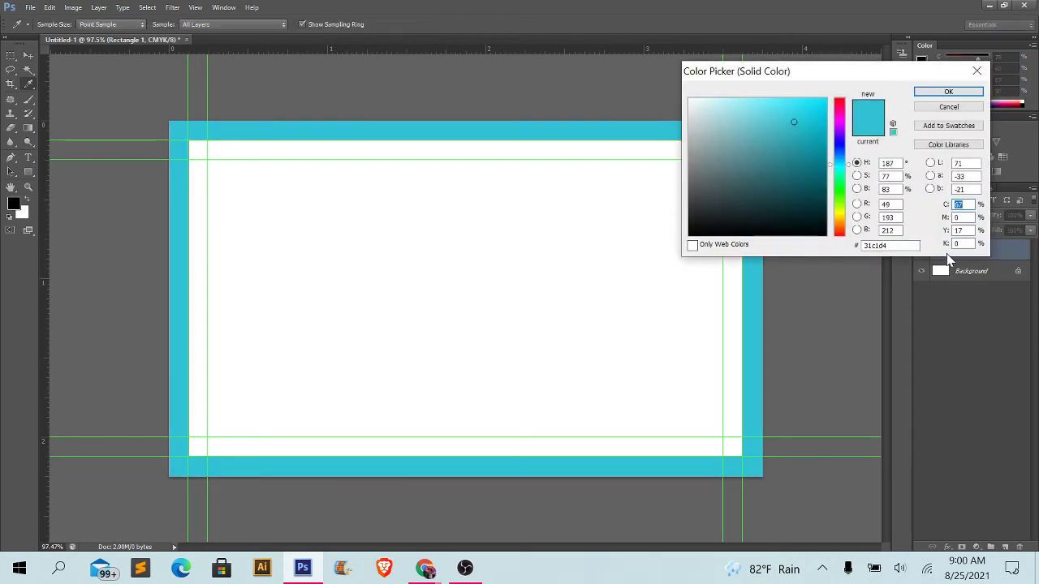
click(946, 108)
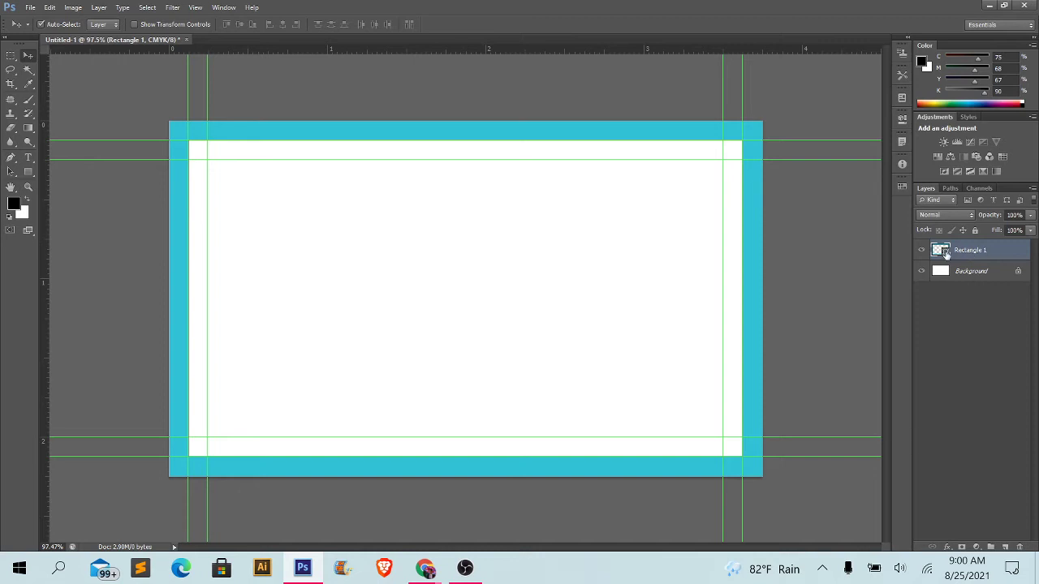
double_click(946, 255)
click(708, 236)
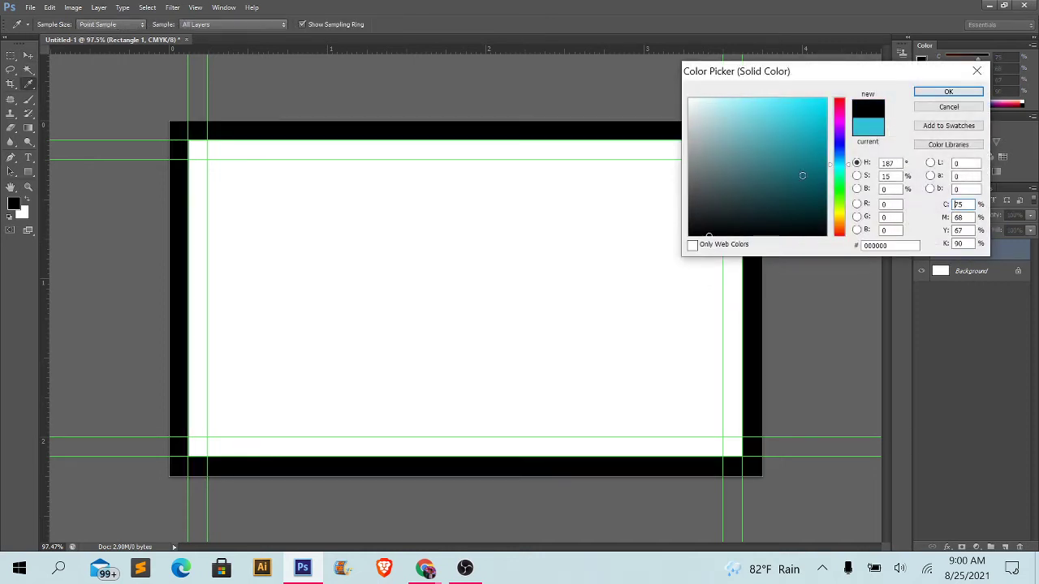
click(948, 92)
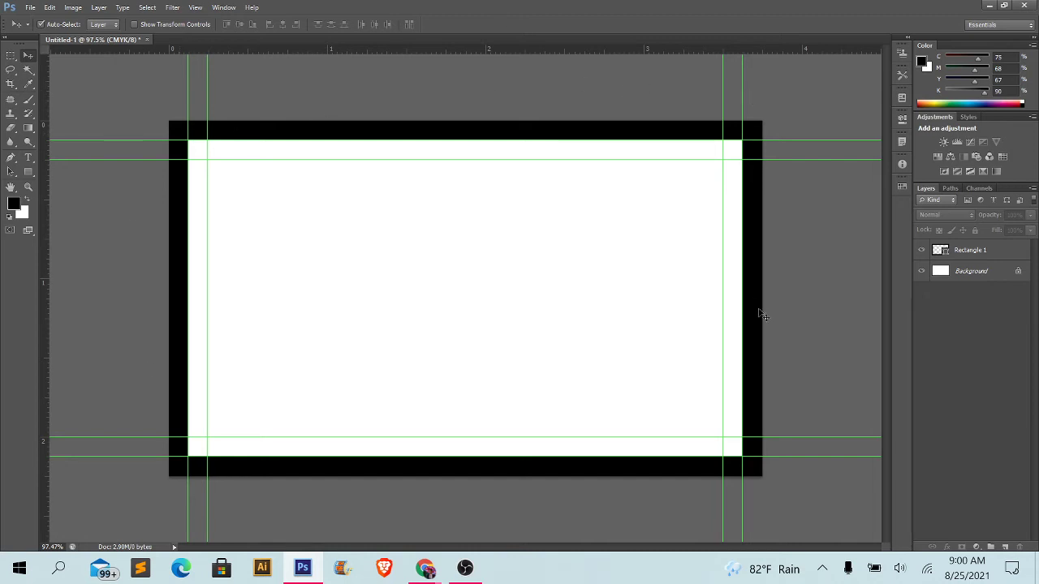
click(968, 252)
Rename the border layer to 'Bleed'
double_click(969, 251)
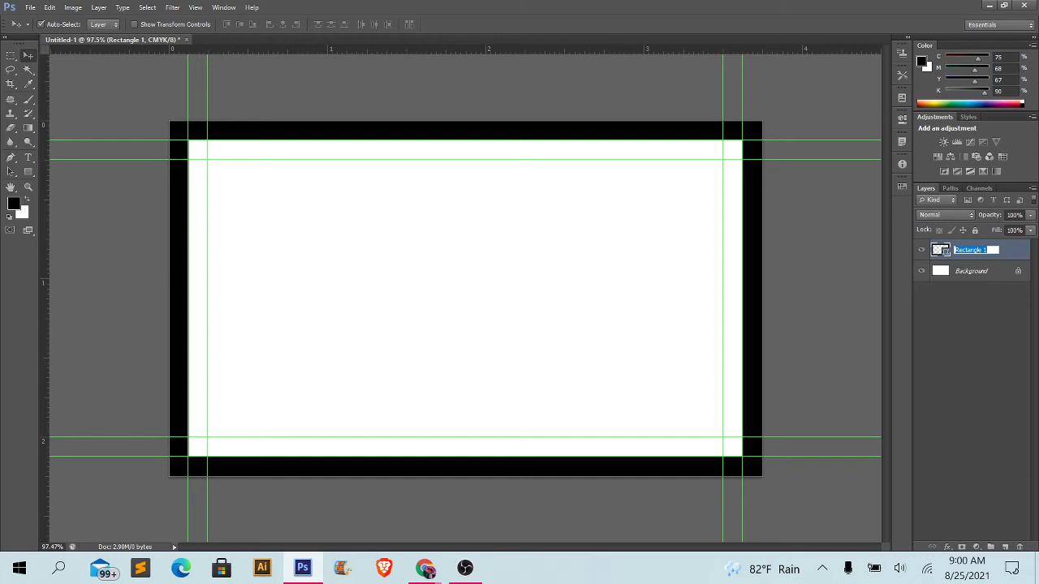
text(Bleed)
key(Return)
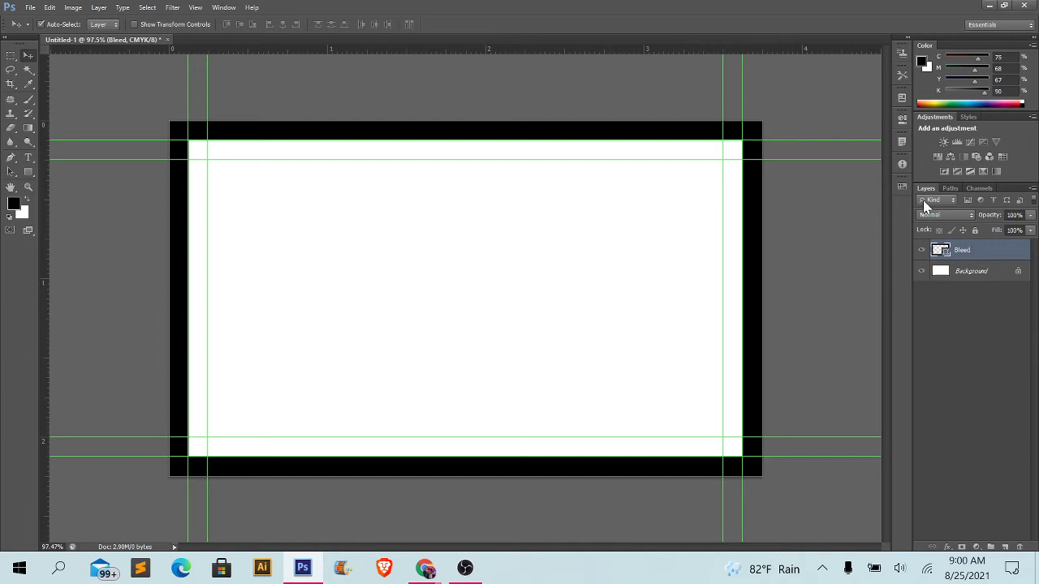
Dock the Layers panel in its own column beside the right-hand panels
drag(926, 187, 702, 71)
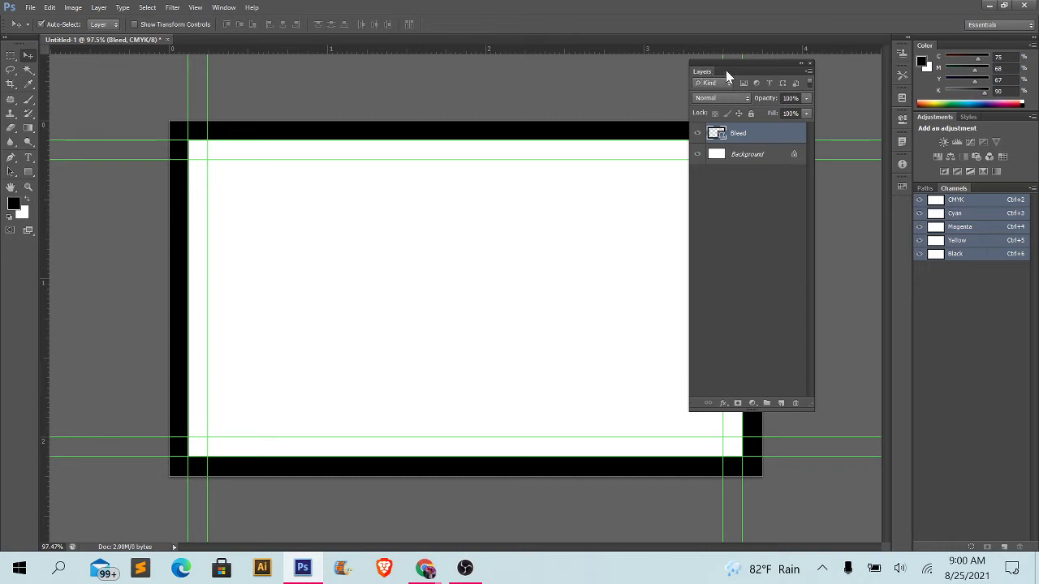
drag(710, 68, 794, 54)
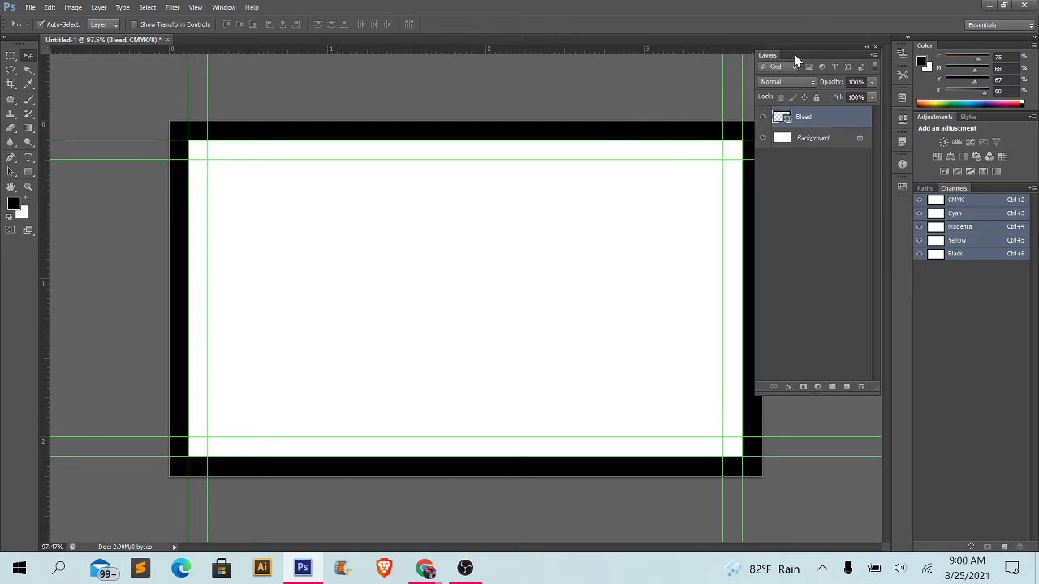
double_click(787, 118)
Fill the Bleed border frame with magenta-pink and reselect the Bleed layer
click(819, 99)
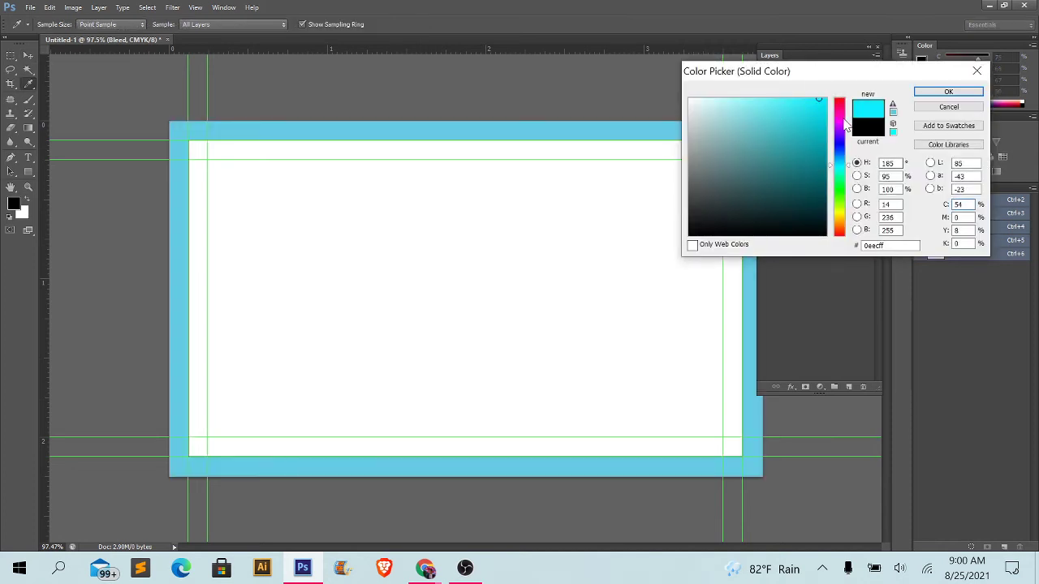
click(841, 117)
click(943, 92)
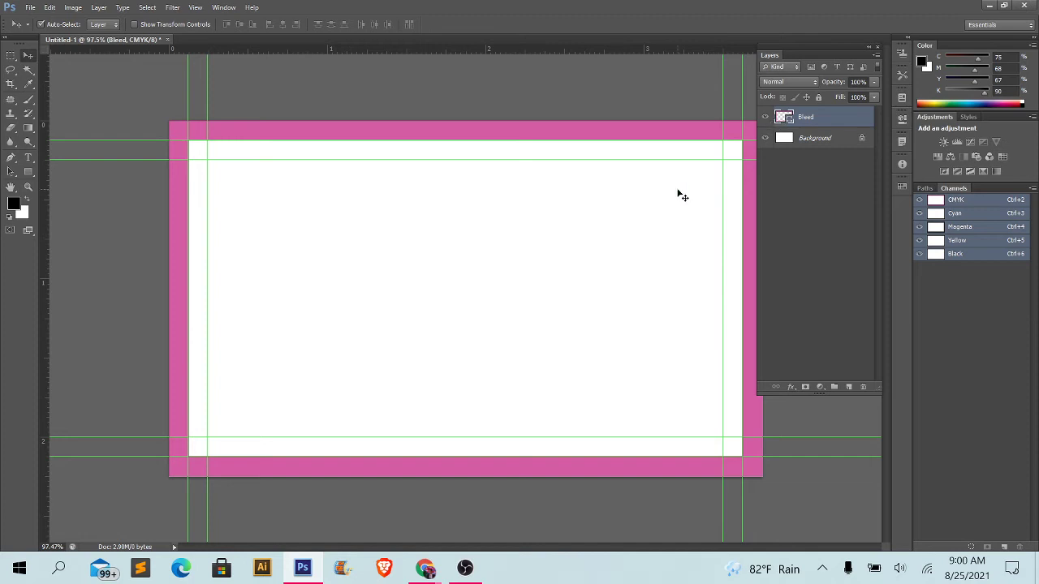
drag(337, 80, 408, 209)
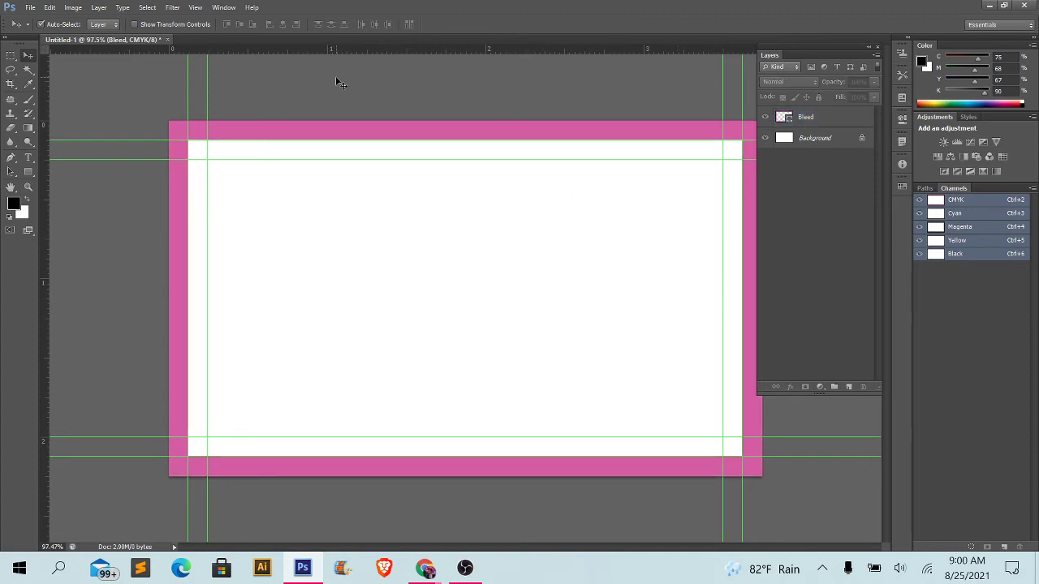
click(388, 96)
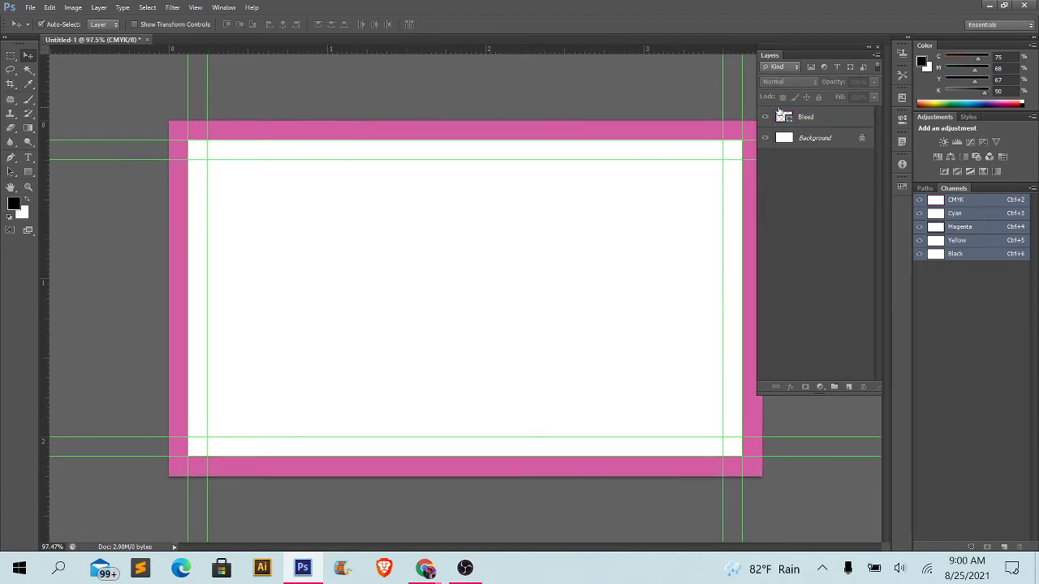
click(800, 122)
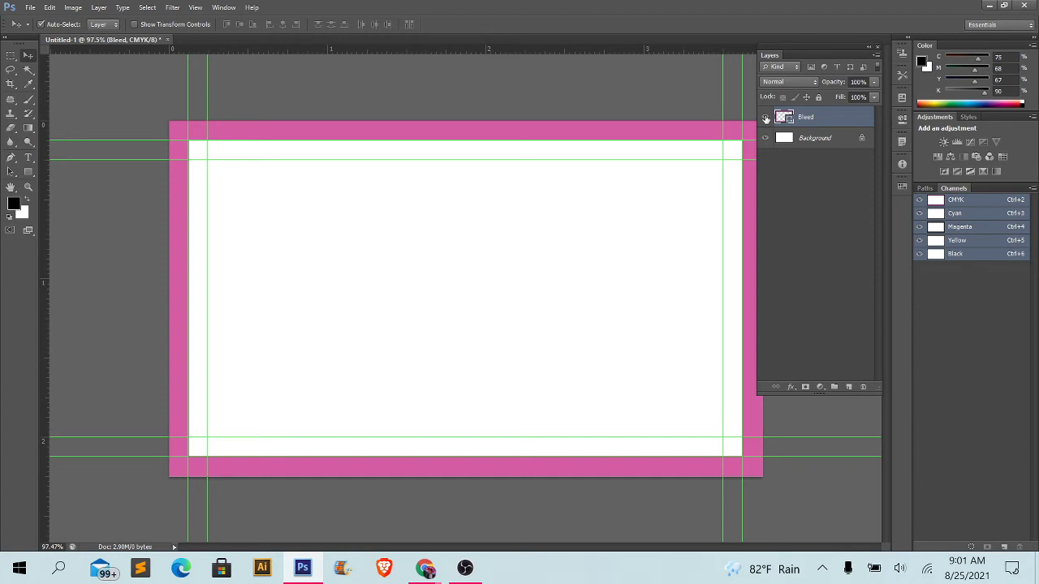
Hide the pink Bleed layer by turning off its visibility eye
click(765, 118)
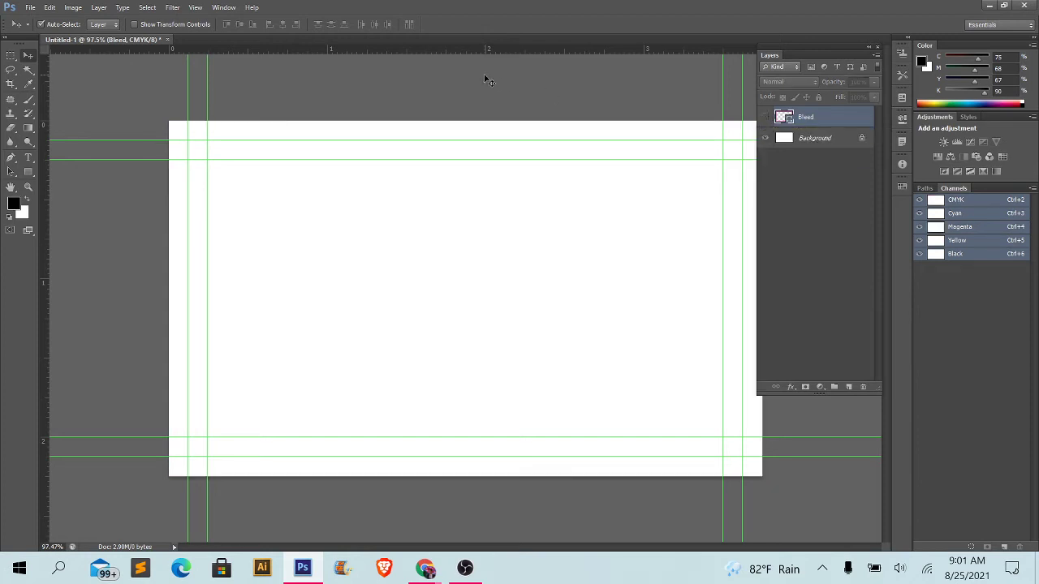
click(771, 192)
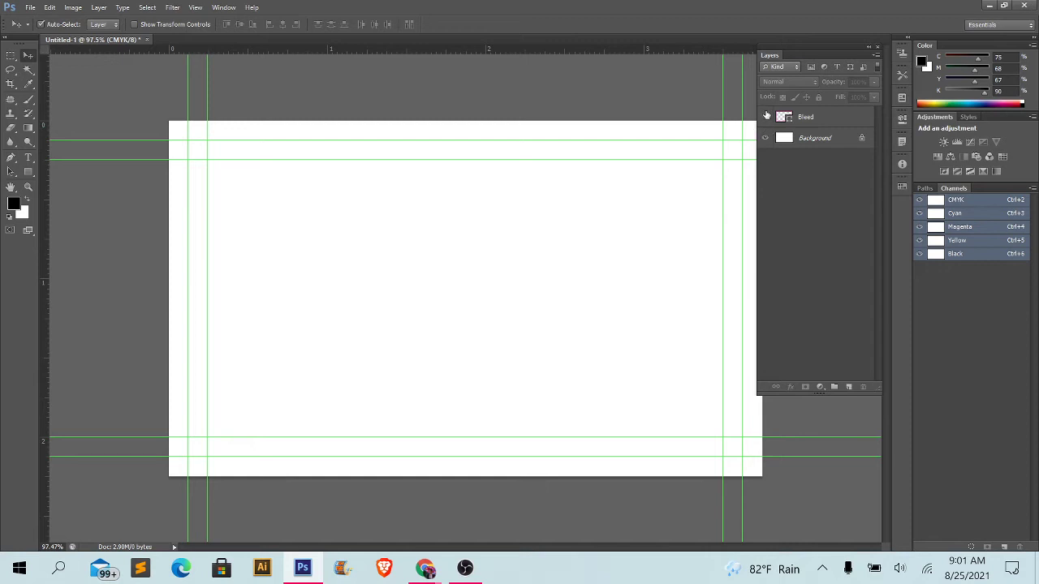
click(765, 117)
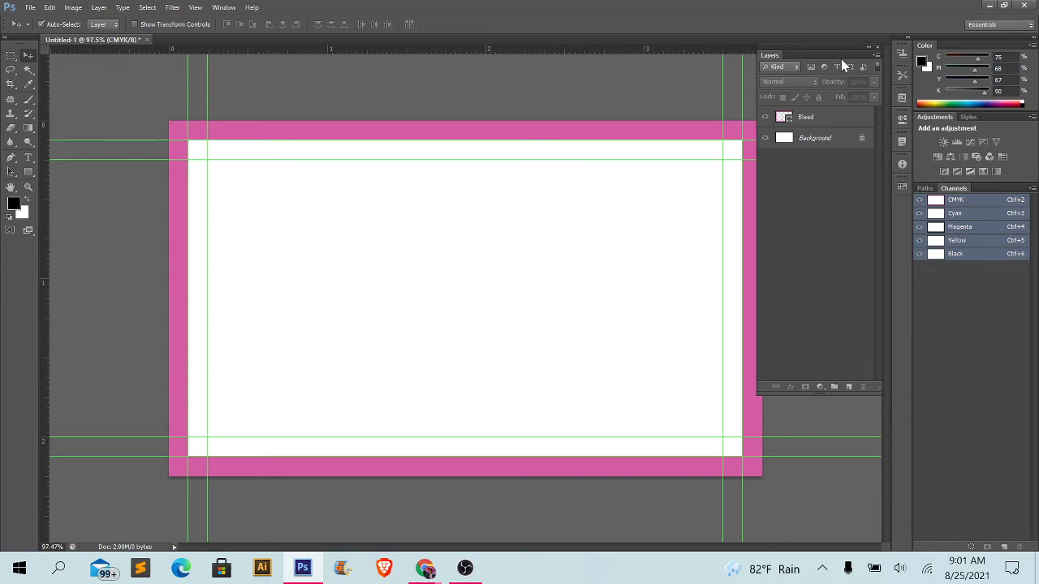
click(765, 118)
scroll(240, 299, down, 4)
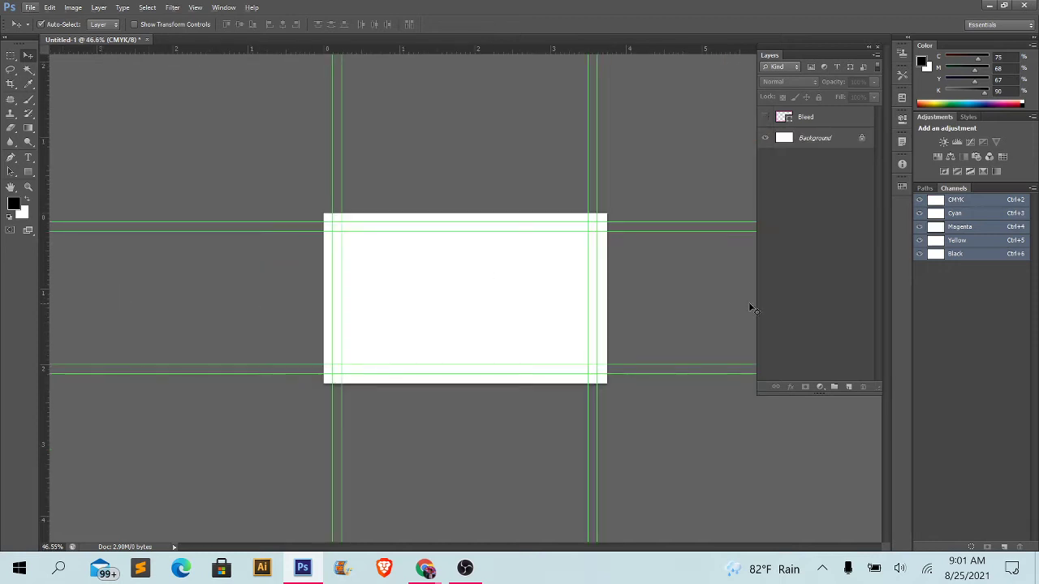
scroll(565, 304, up, 1)
Dock the Layers panel in the right dock beside Paths and Channels
mouse_move(768, 56)
mouse_down()
mouse_move(932, 188)
mouse_move(946, 299)
mouse_move(975, 372)
mouse_up()
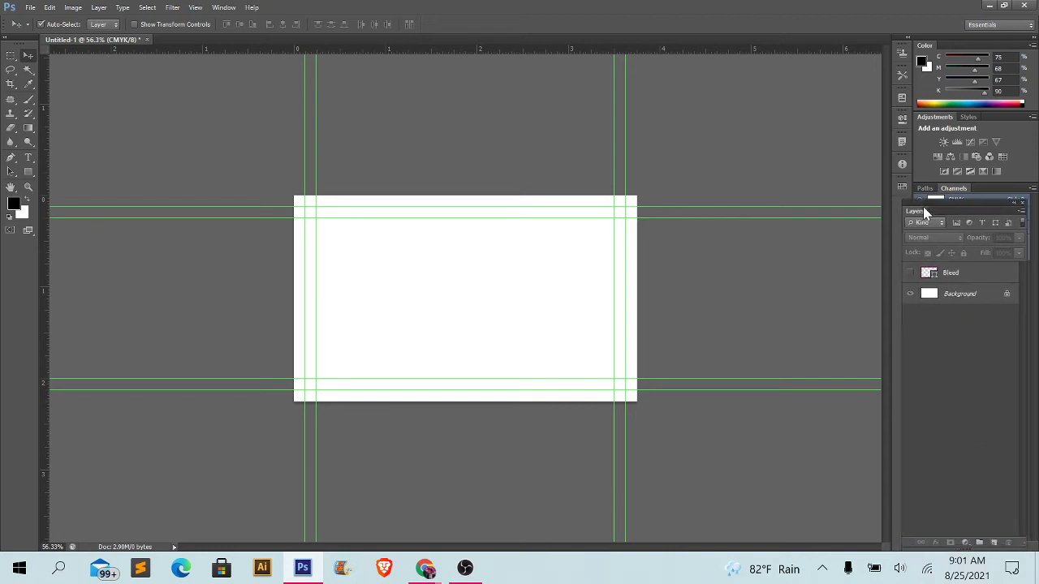
drag(944, 317, 944, 186)
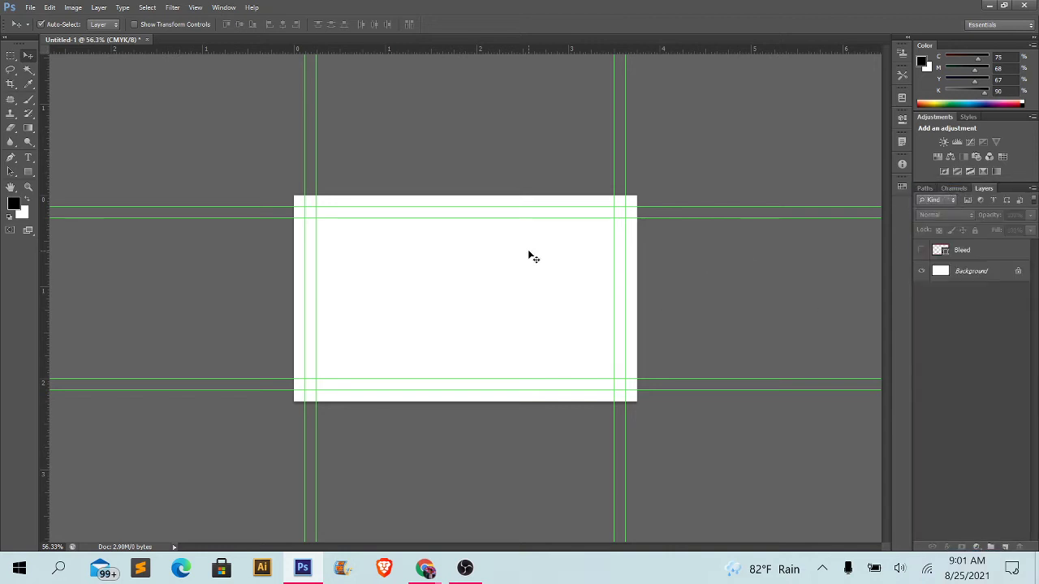
scroll(430, 277, up, 3)
scroll(430, 276, up, 3)
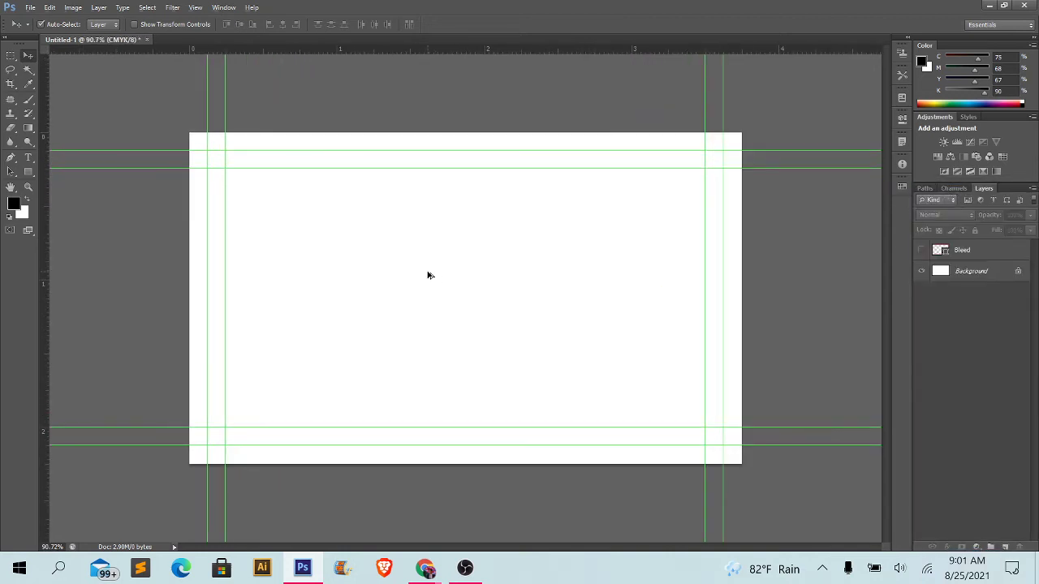
key(alt)
Scroll through the 'business card design' Google Images results, then go to the YouTube tab
mouse_move(425, 568)
click(388, 516)
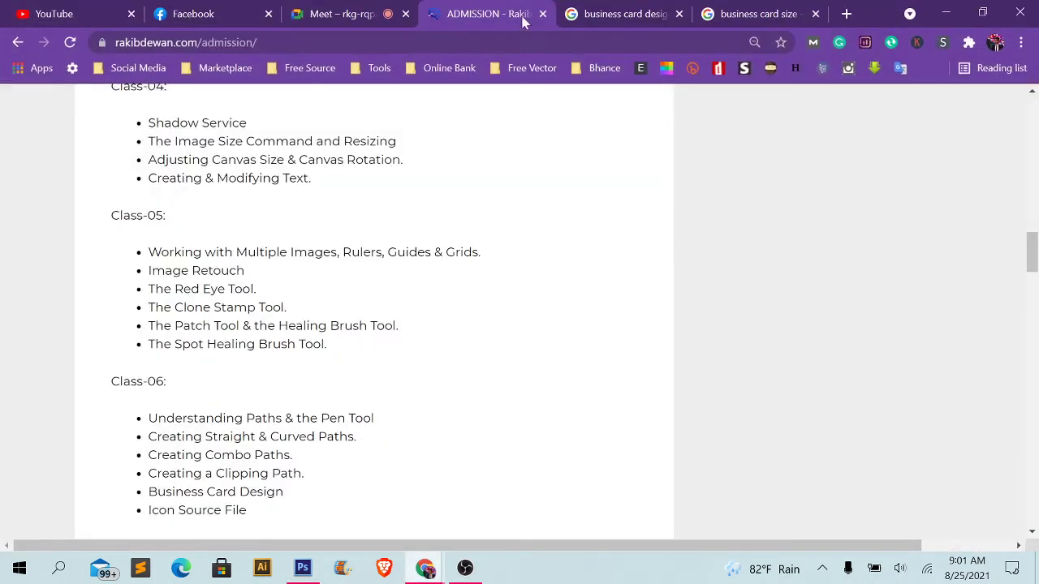
click(617, 14)
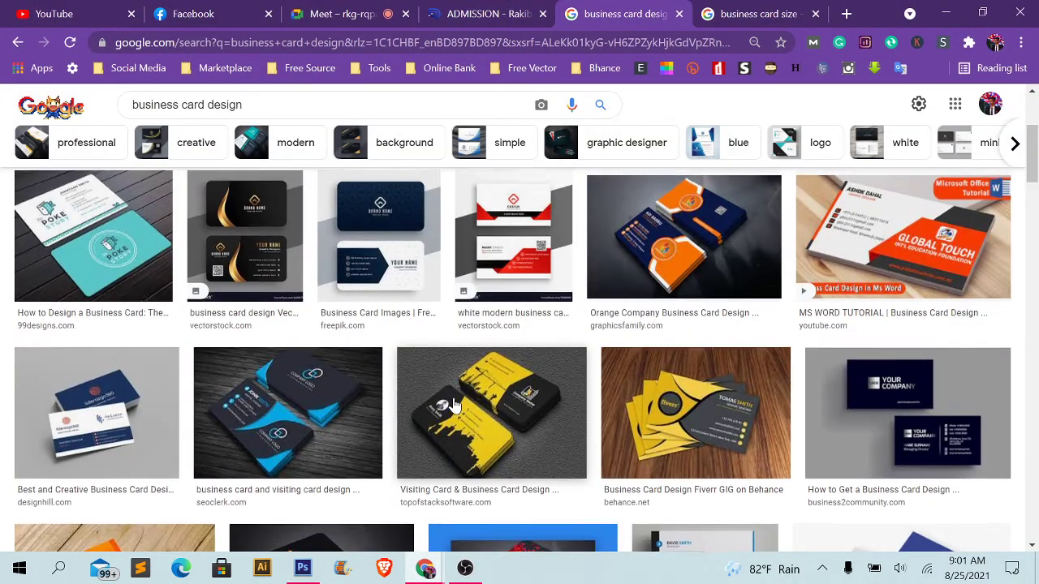
scroll(455, 406, up, 3)
scroll(455, 406, up, 2)
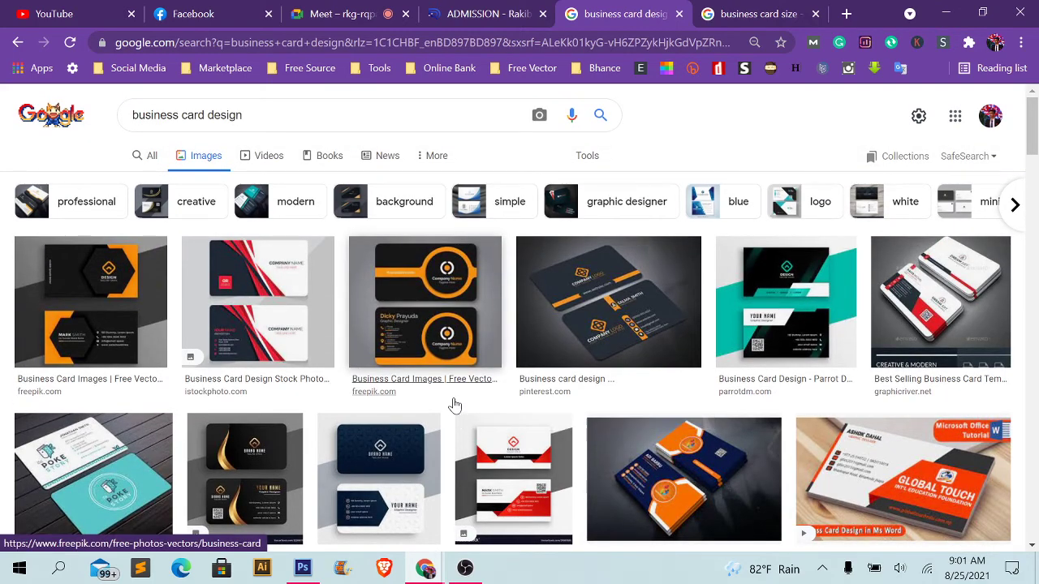
scroll(455, 401, down, 5)
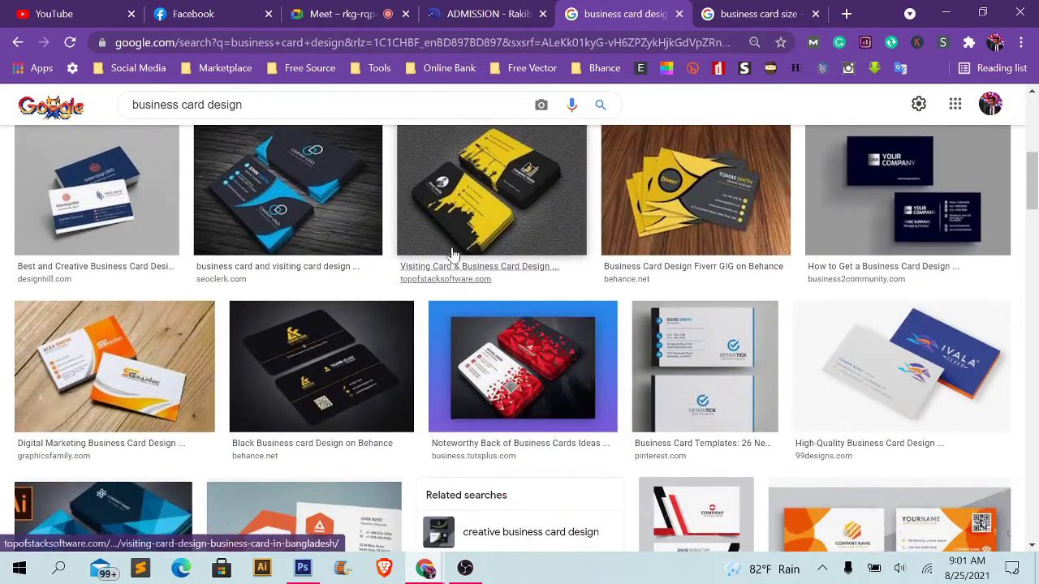
scroll(452, 255, up, 1)
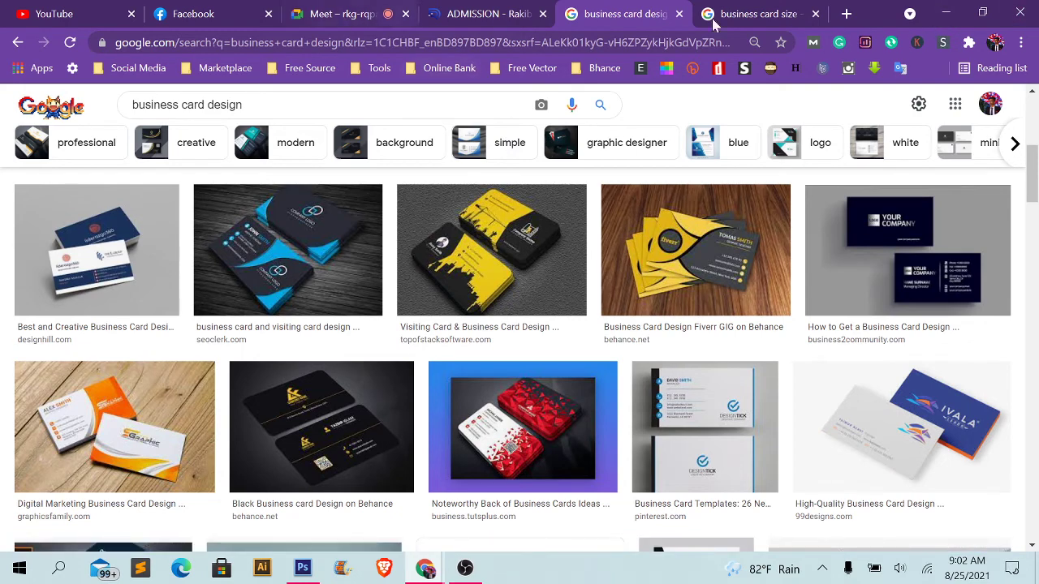
click(24, 16)
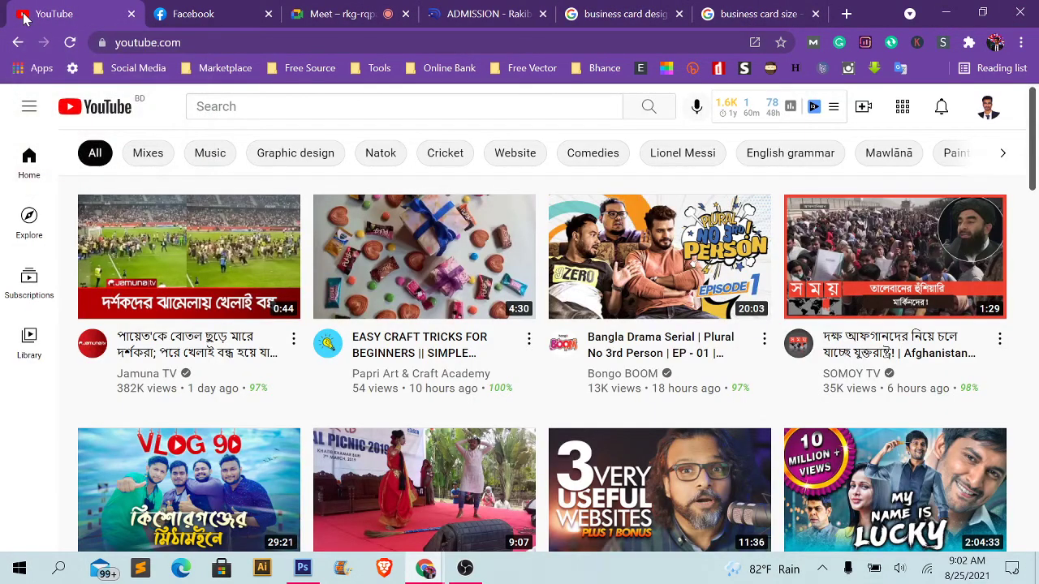
Look over the 'business card size' results and the Meet tab, then return to Photoshop's Untitled-1
click(988, 107)
click(715, 12)
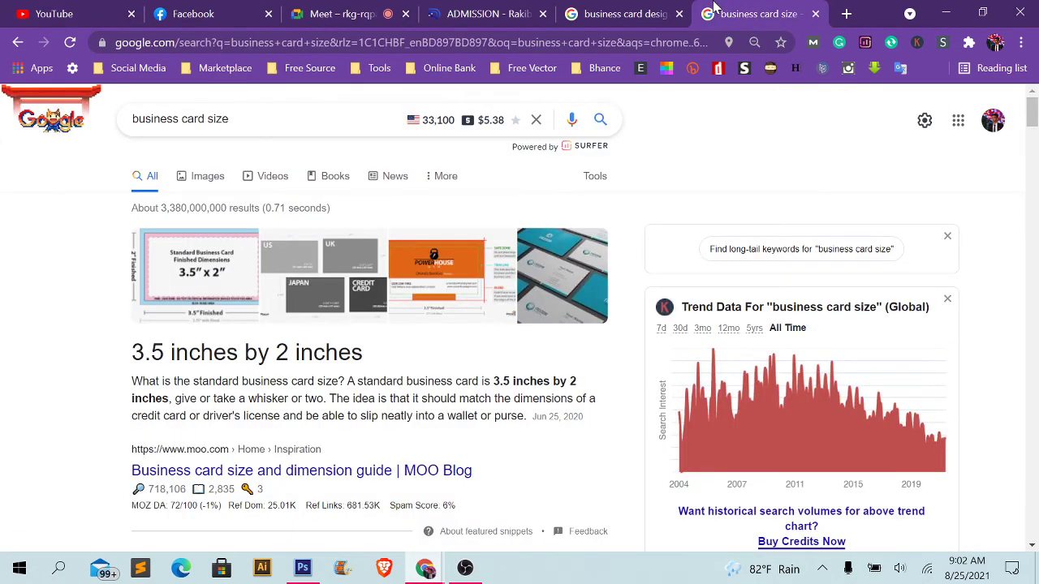
mouse_move(341, 14)
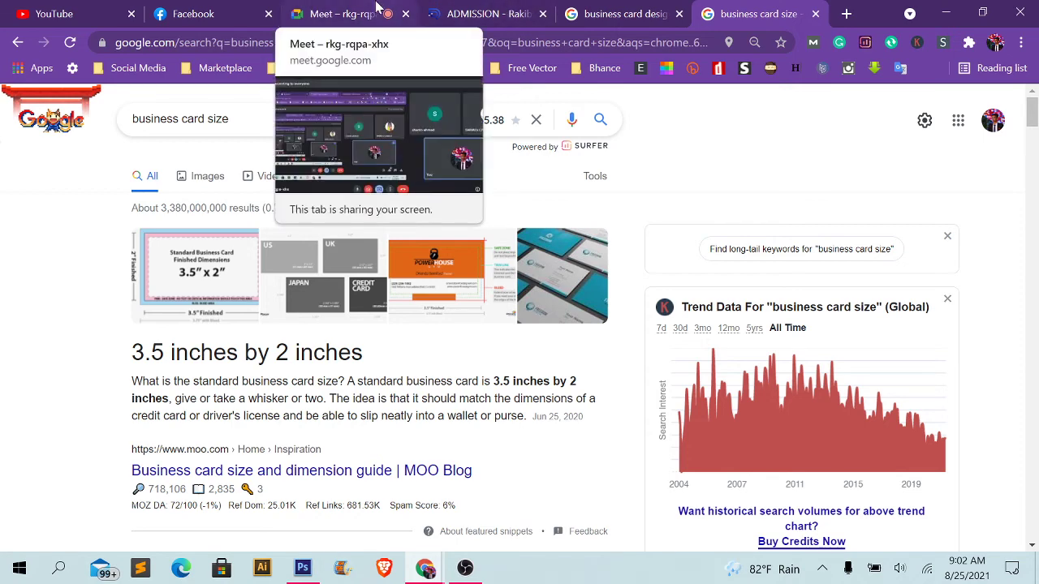
click(376, 10)
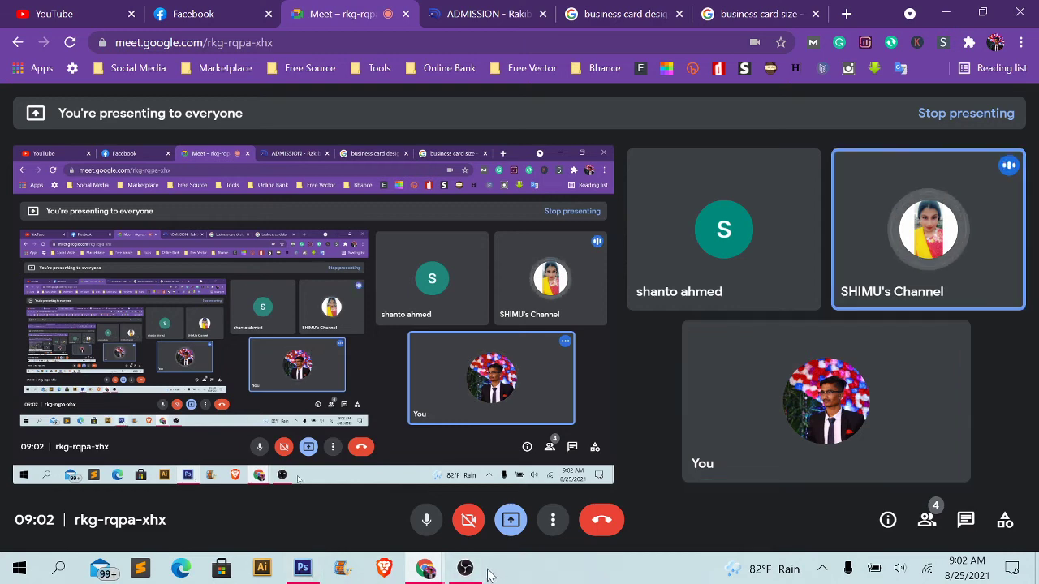
click(302, 569)
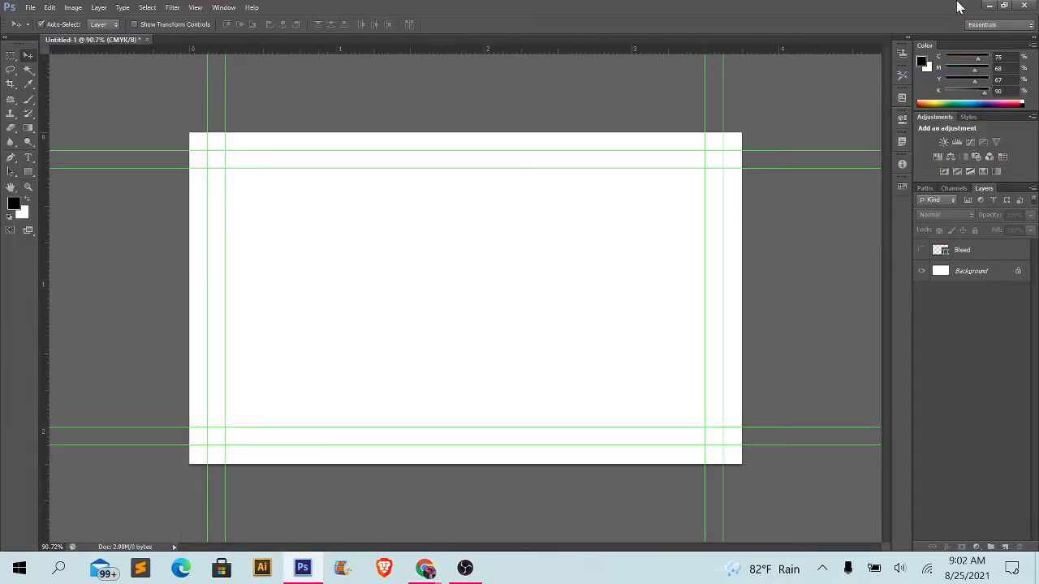
Browse to New Volume (D:) › photoshop › ICON › icon and drag ICON.psd into Photoshop
click(988, 5)
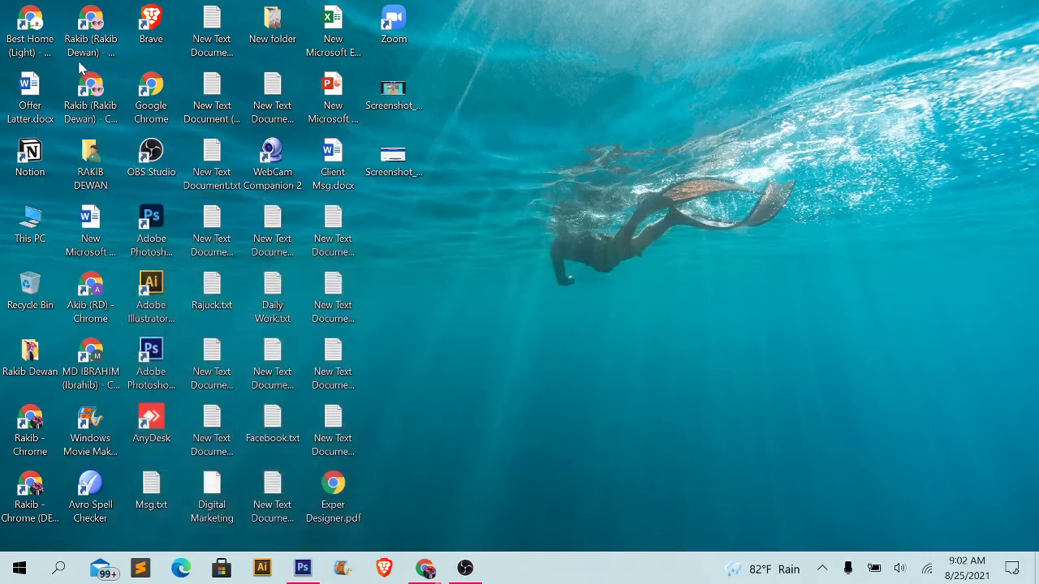
double_click(29, 224)
click(471, 12)
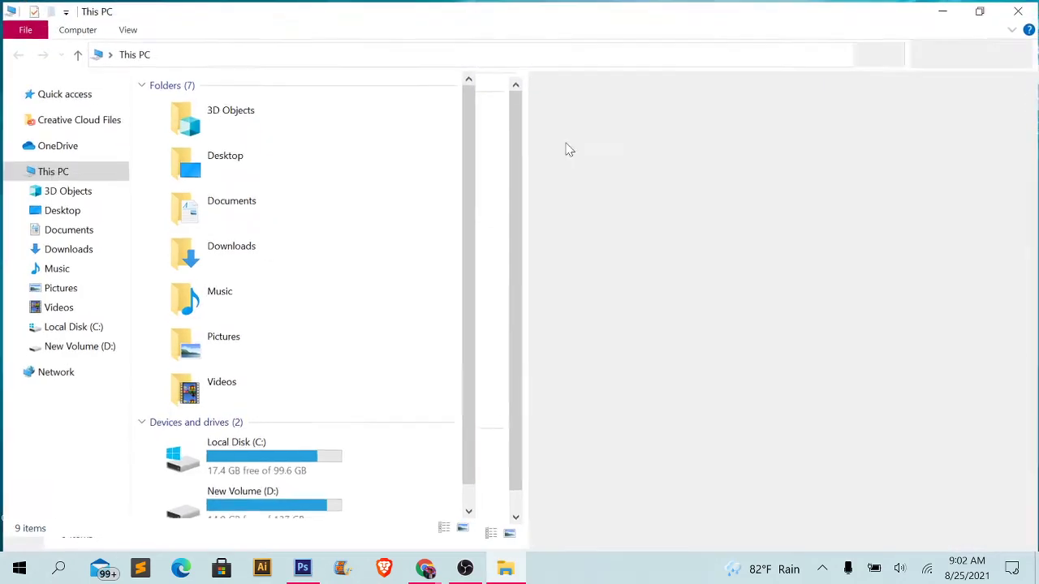
double_click(438, 241)
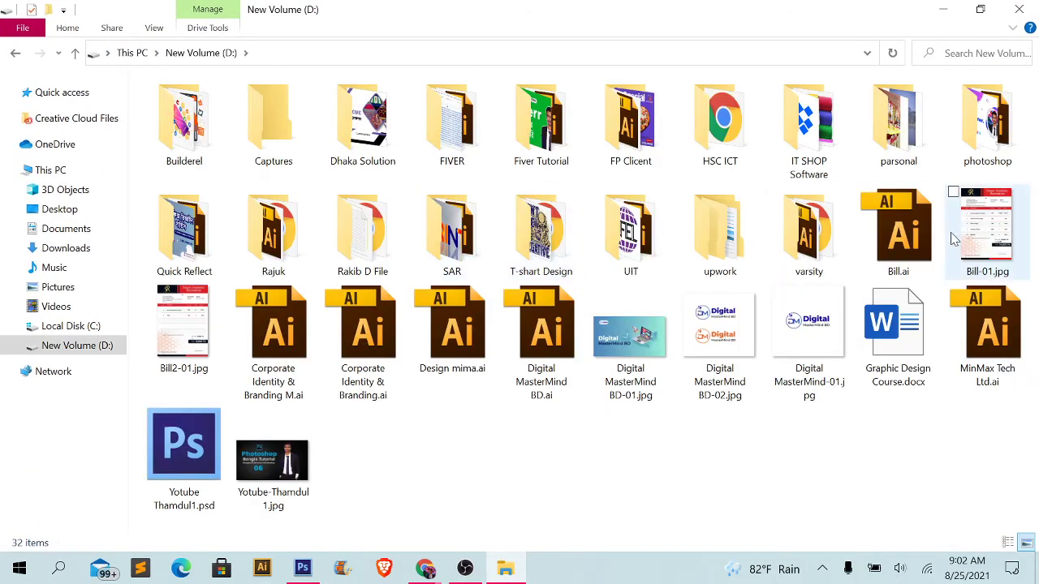
click(964, 119)
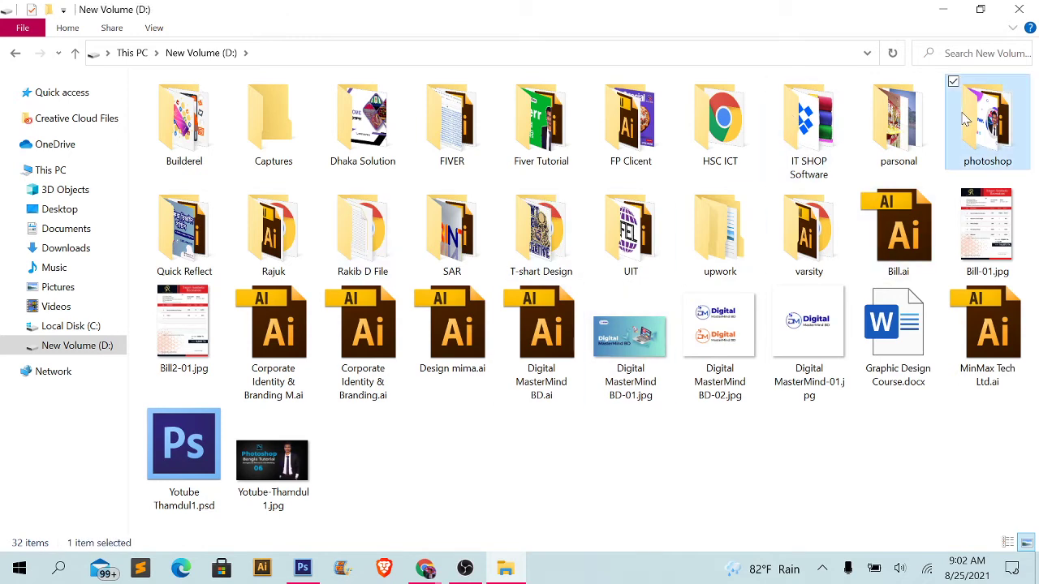
double_click(964, 119)
click(990, 145)
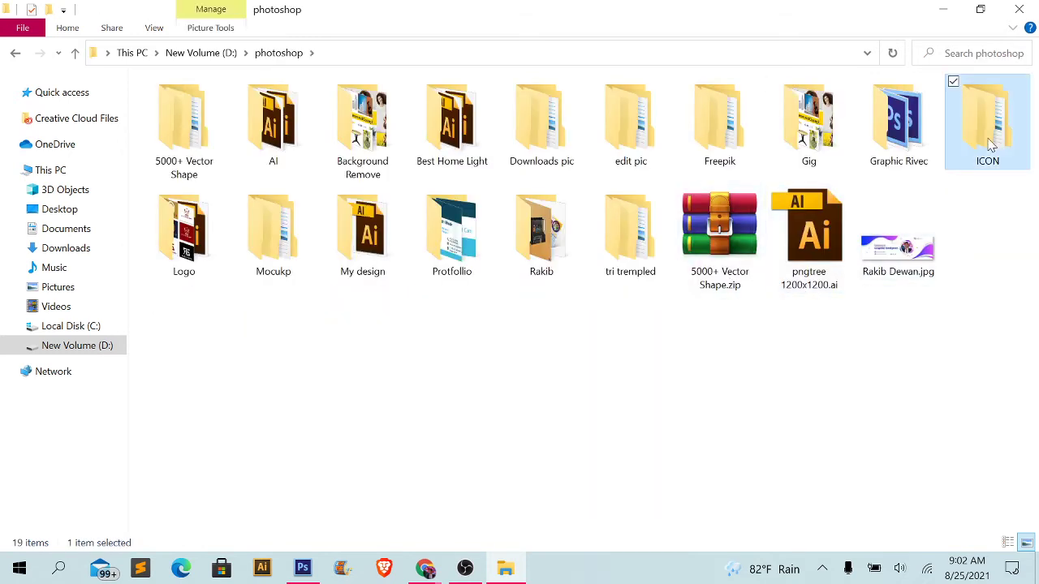
double_click(990, 145)
double_click(225, 156)
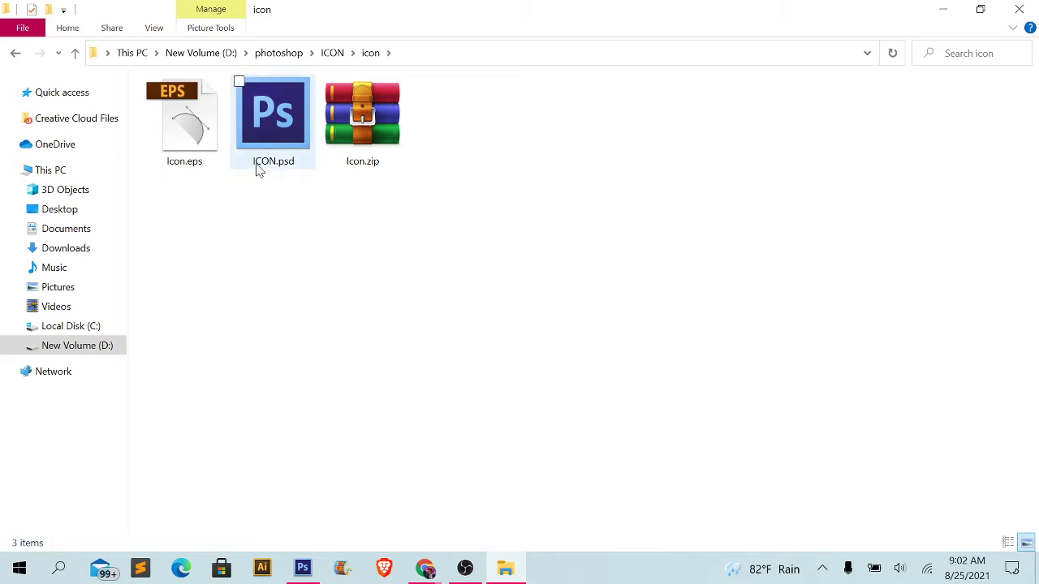
mouse_move(258, 169)
mouse_down()
mouse_move(397, 122)
mouse_move(407, 26)
mouse_up()
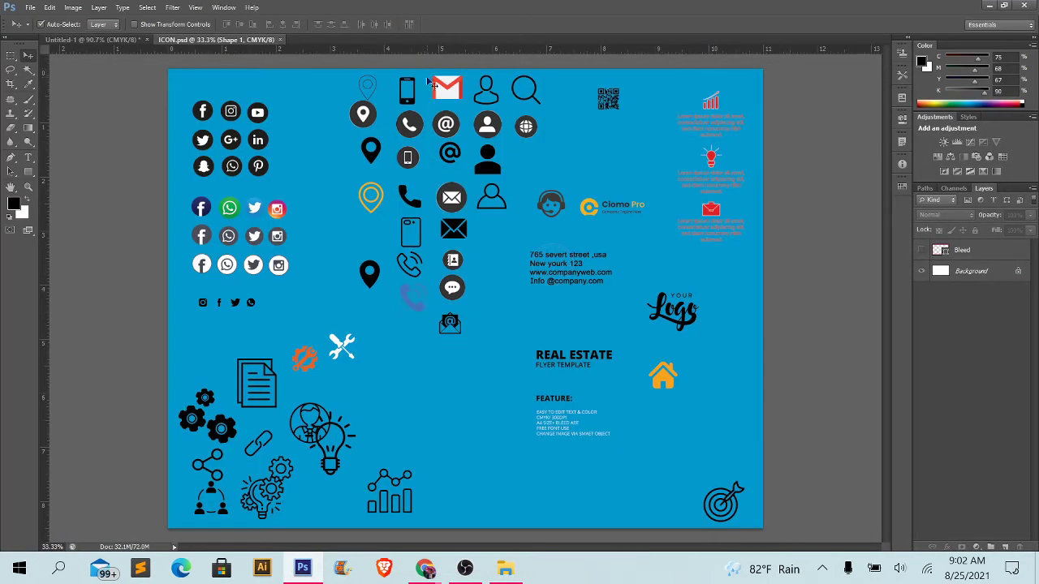
Zoom around the ICON.psd sheet to inspect its icons and the Ciomo Pro logo
scroll(668, 233, down, 2)
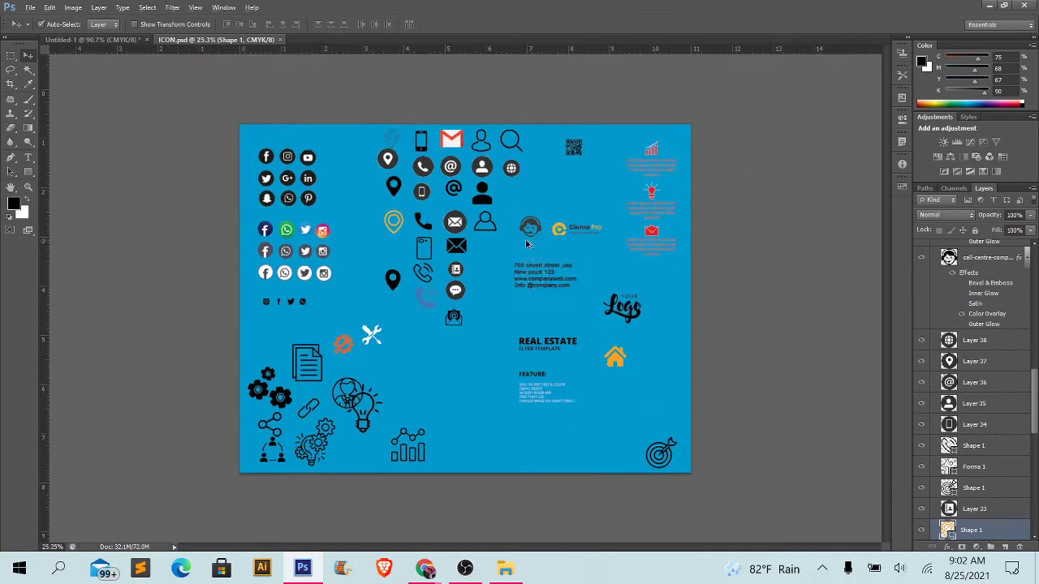
scroll(617, 237, up, 1)
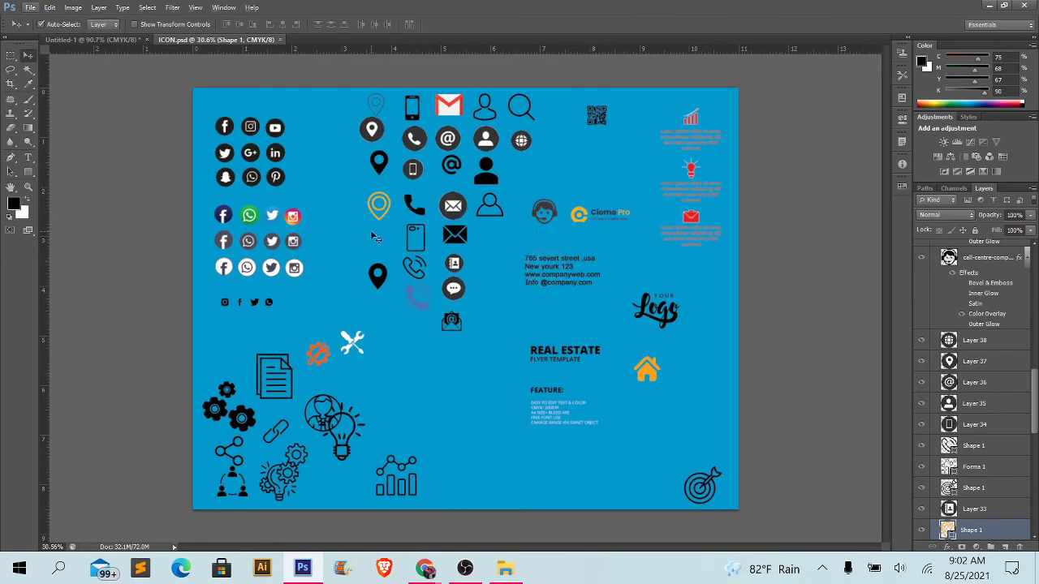
scroll(374, 235, up, 1)
scroll(373, 235, down, 1)
scroll(315, 217, down, 1)
scroll(315, 217, down, 1)
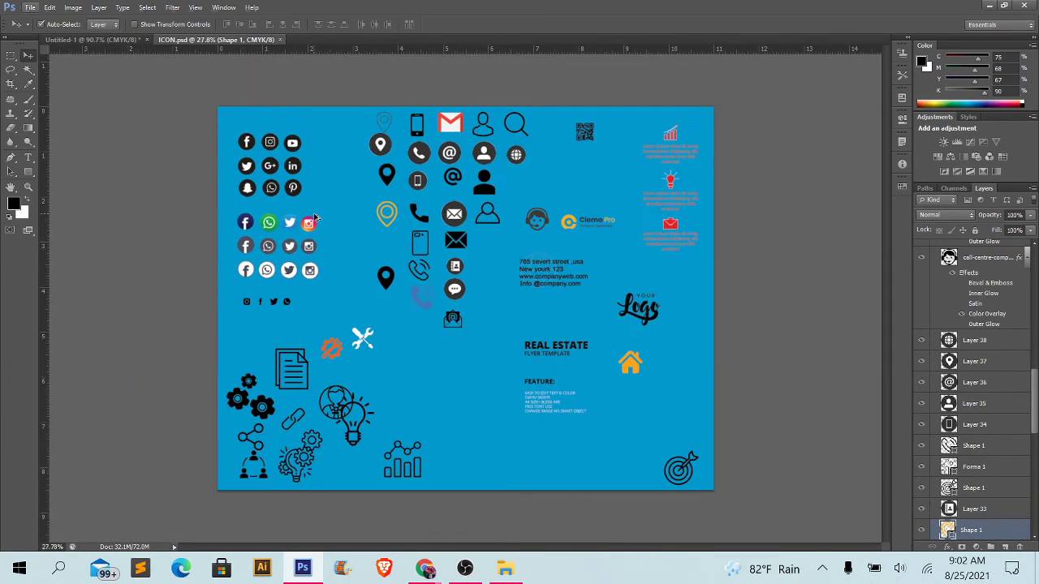
scroll(315, 218, up, 1)
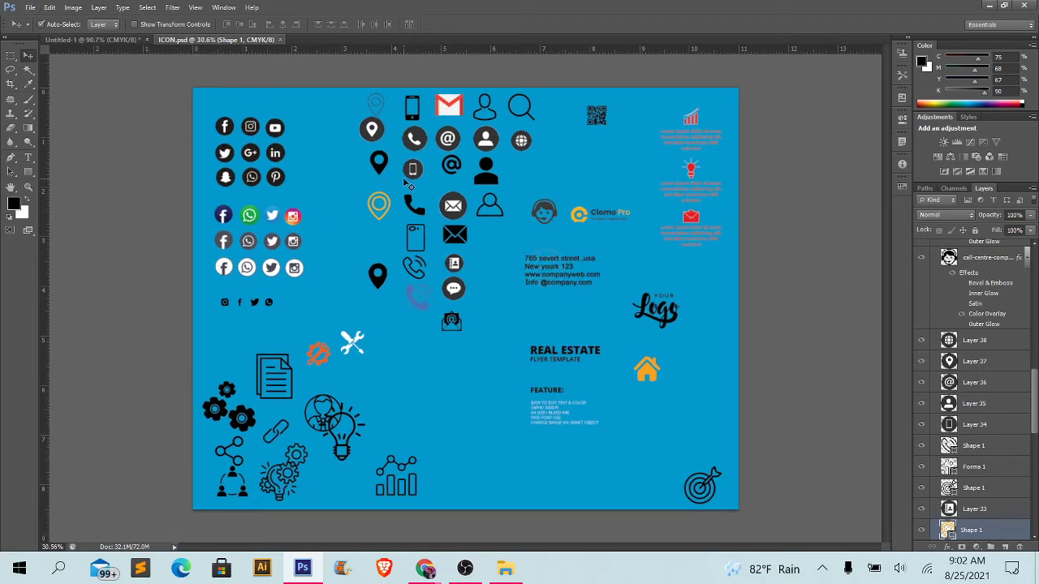
Select and drag the Icon.eps and ICON.psd files in the icon folder, then minimize it
click(505, 568)
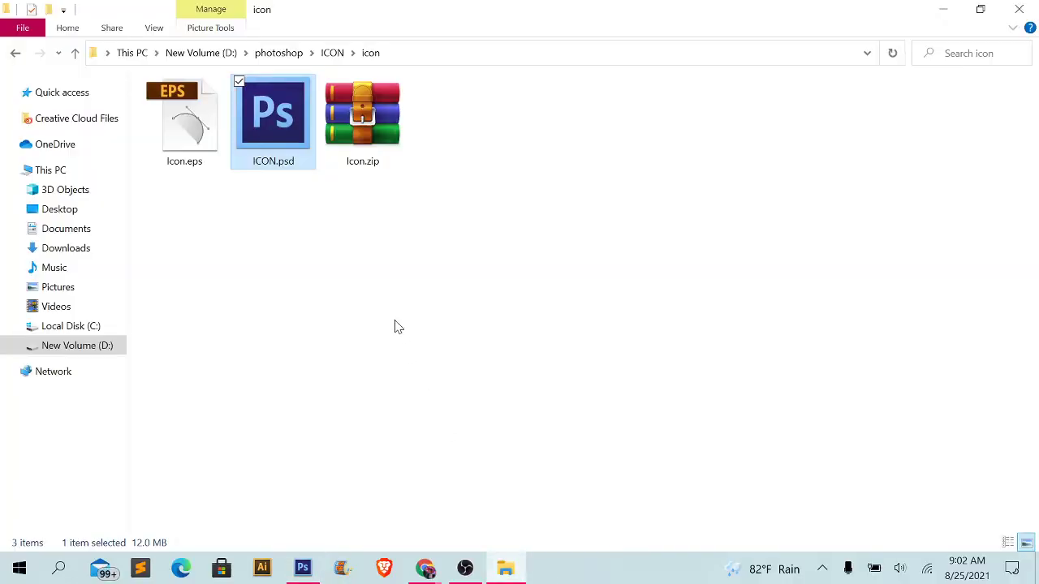
click(192, 135)
drag(254, 229, 174, 106)
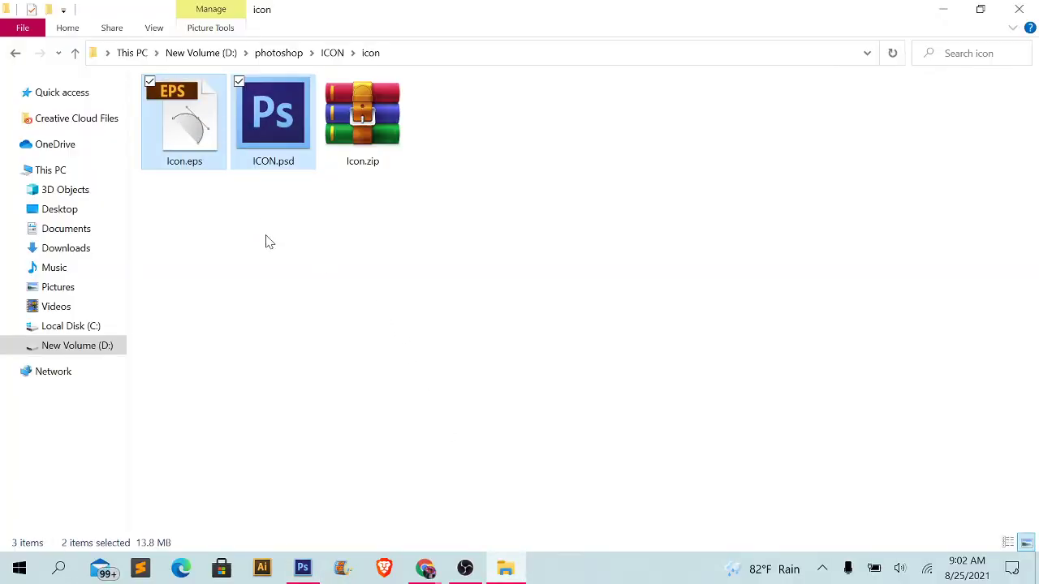
mouse_move(267, 241)
mouse_down()
mouse_move(168, 137)
mouse_move(257, 197)
mouse_up()
click(209, 200)
click(192, 139)
mouse_move(268, 134)
mouse_down()
mouse_move(276, 160)
mouse_move(290, 148)
mouse_move(290, 282)
mouse_up()
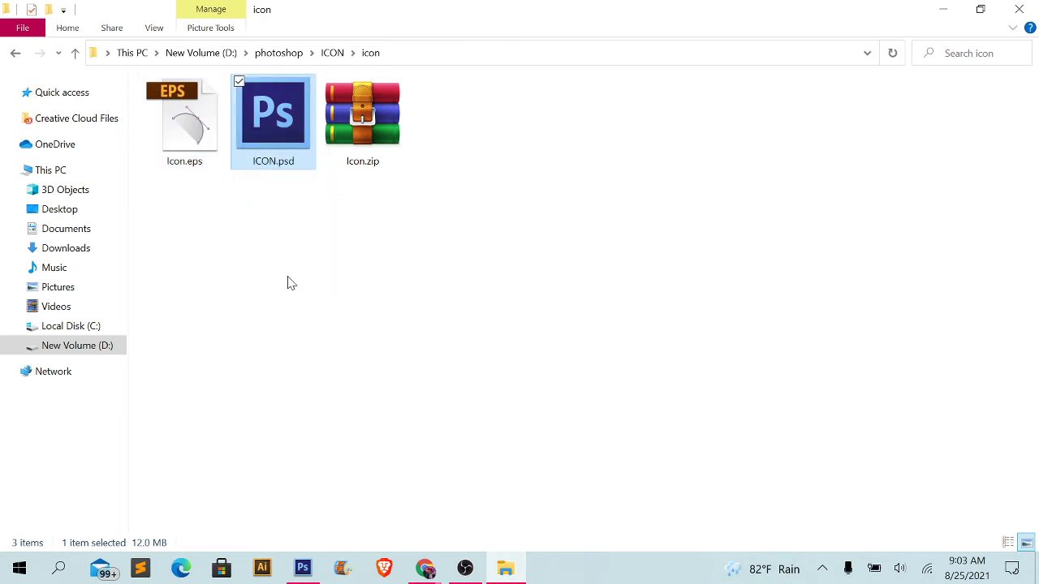
click(943, 9)
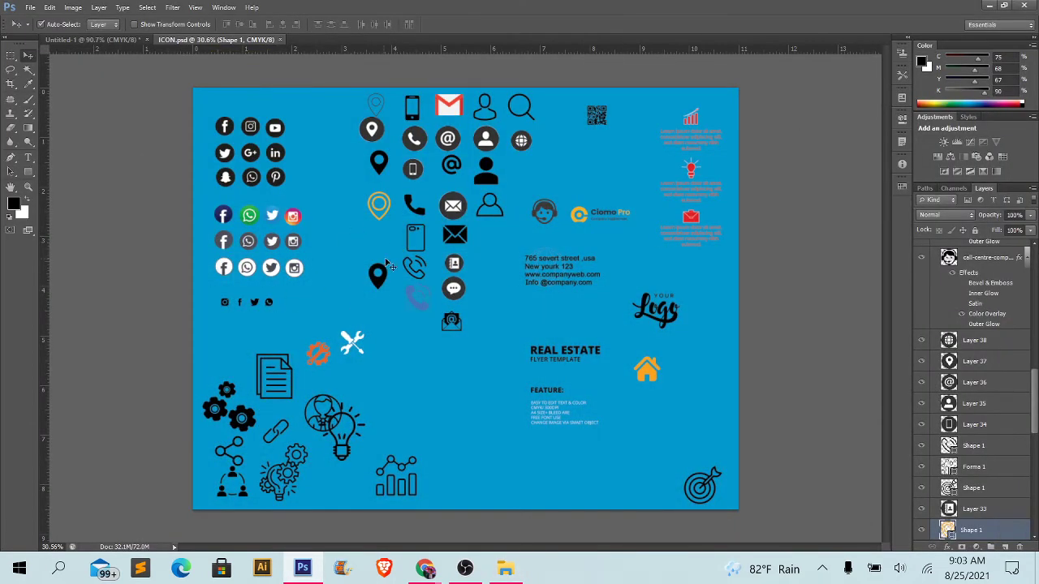
Zoom the icon sheet and select the Ciomo Pro logo layer with Move tool Auto-Select
scroll(388, 264, up, 2)
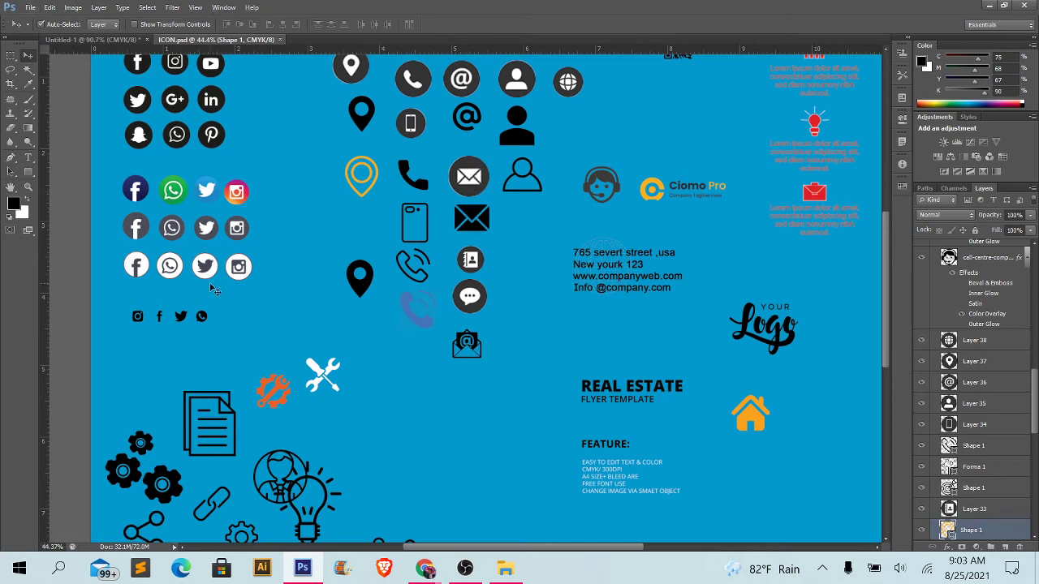
scroll(349, 270, down, 2)
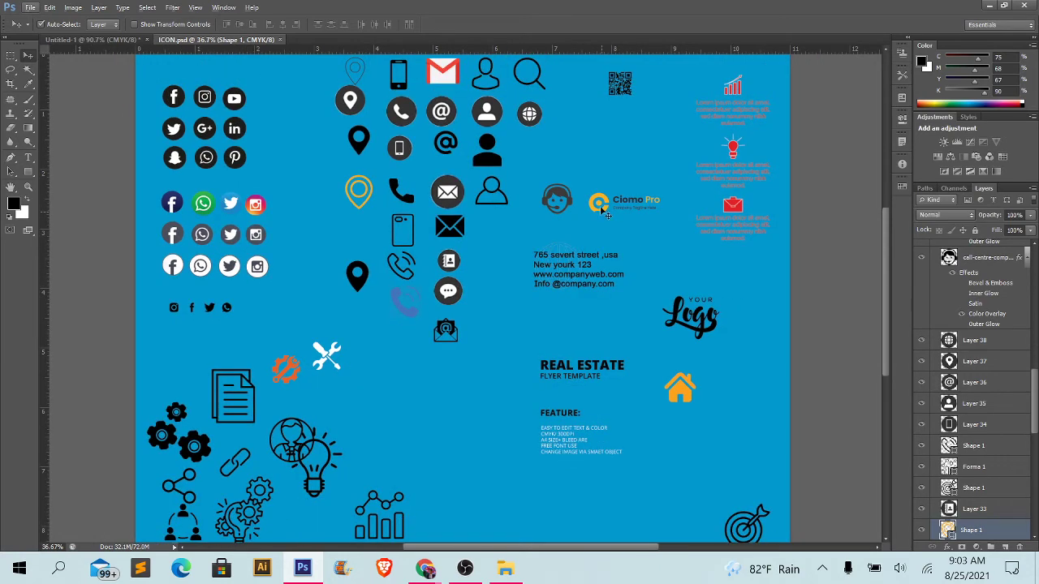
click(602, 209)
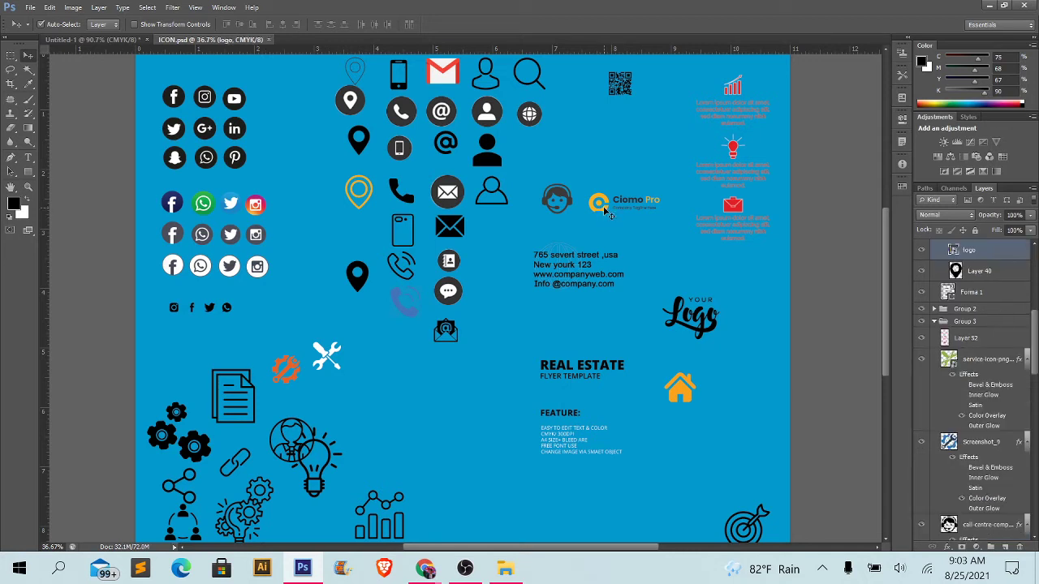
Drag the Ciomo Pro logo onto Untitled-1 and drop it near the card's top-left
mouse_move(613, 215)
mouse_down()
mouse_move(217, 92)
mouse_move(244, 256)
mouse_move(272, 278)
mouse_move(265, 210)
mouse_up()
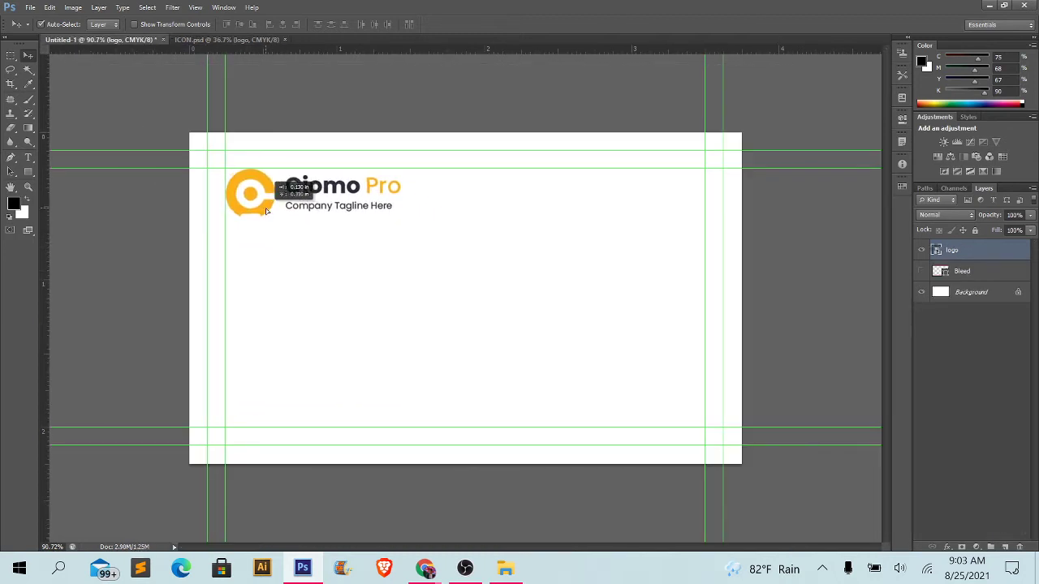
click(309, 300)
alt+scroll(308, 301, down, 1)
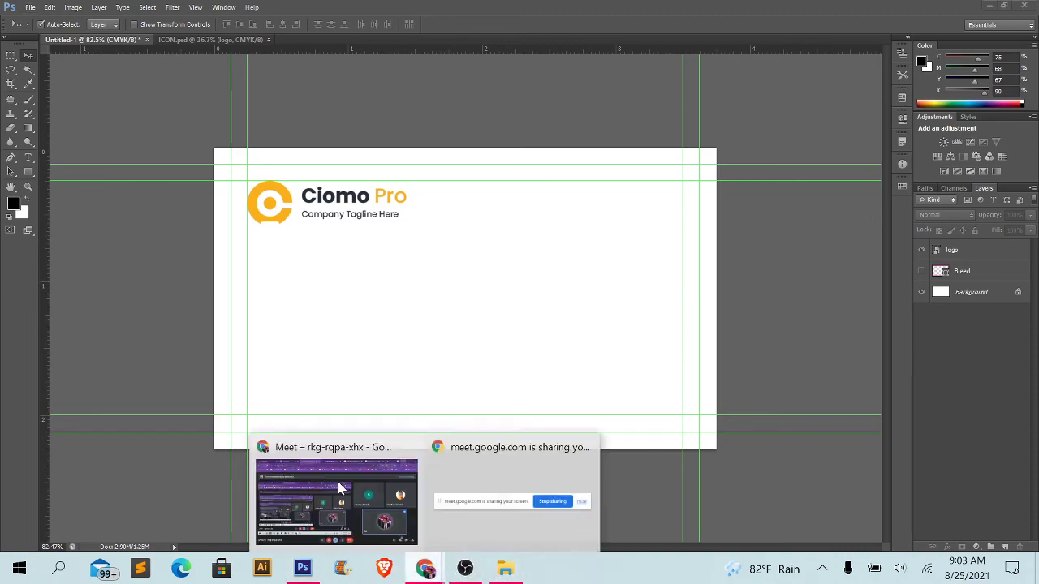
click(341, 491)
Browse the business card design image results, previewing the white modern card
click(617, 14)
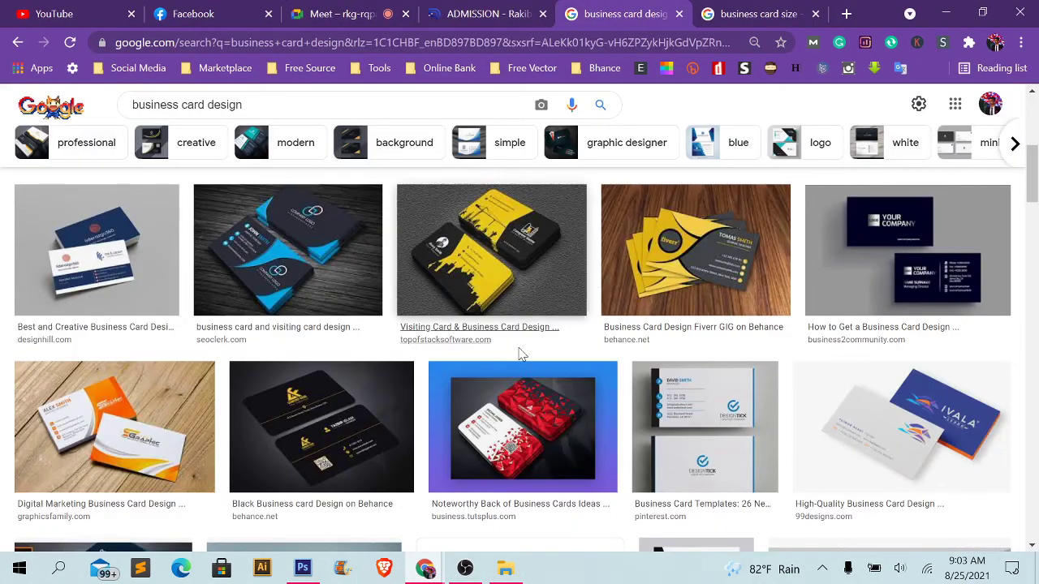
scroll(501, 368, up, 2)
scroll(501, 368, up, 3)
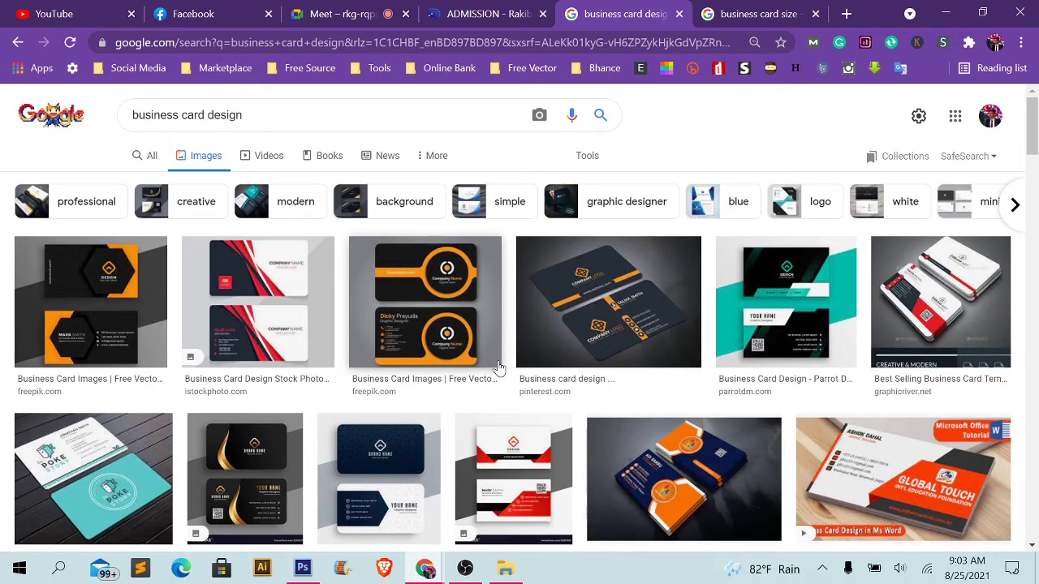
scroll(500, 368, down, 2)
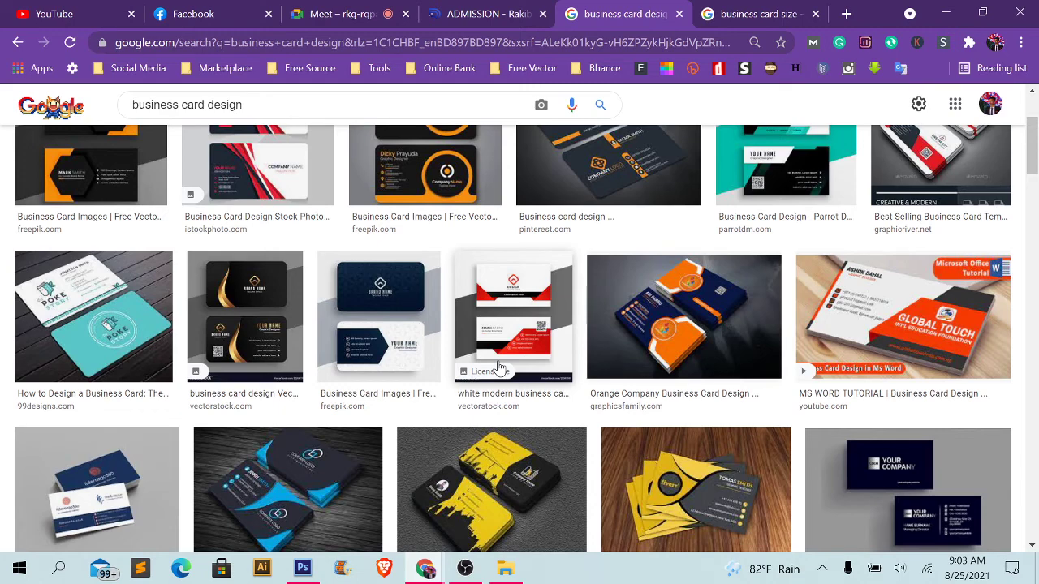
click(490, 315)
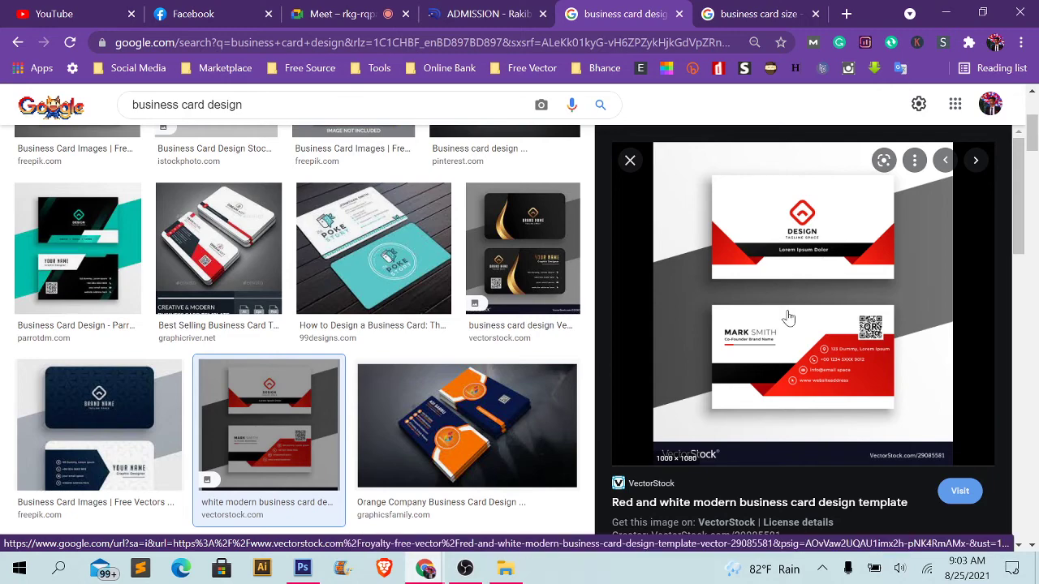
scroll(787, 317, down, 4)
scroll(787, 316, up, 4)
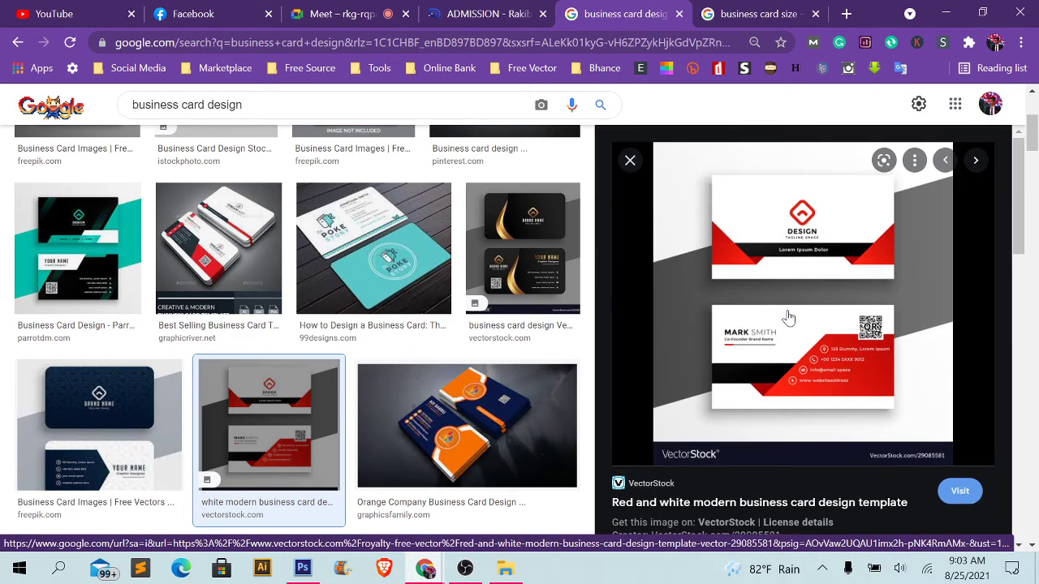
scroll(788, 317, down, 5)
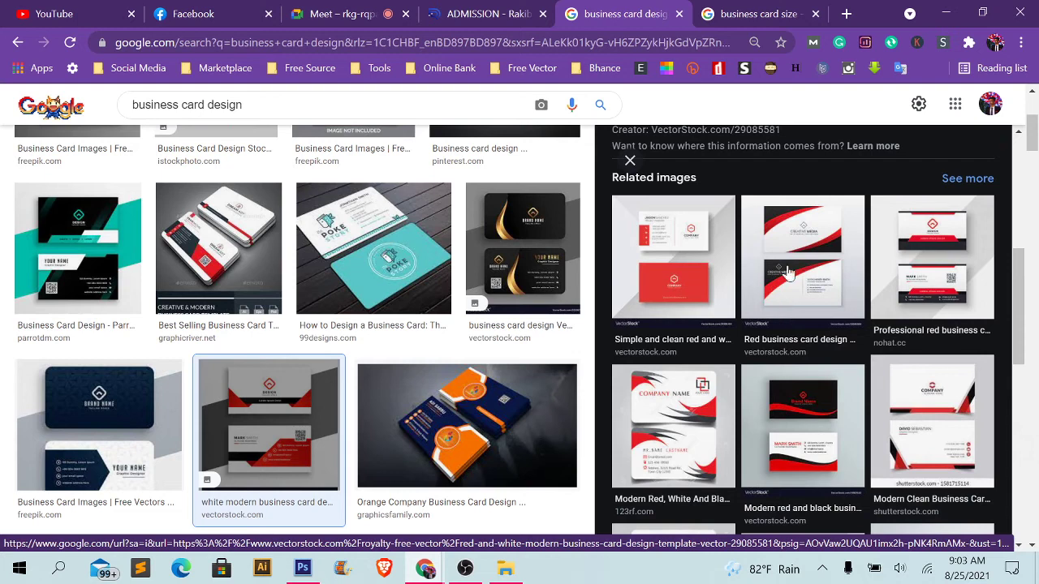
Save the red wave business card image to Downloads and drag it into Photoshop
click(791, 237)
right_click(769, 222)
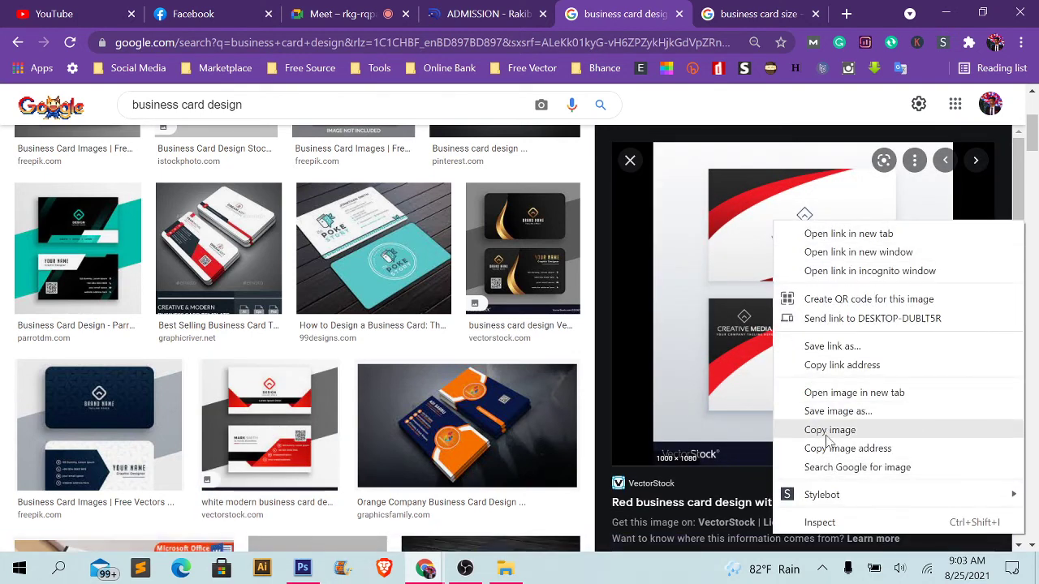
click(810, 410)
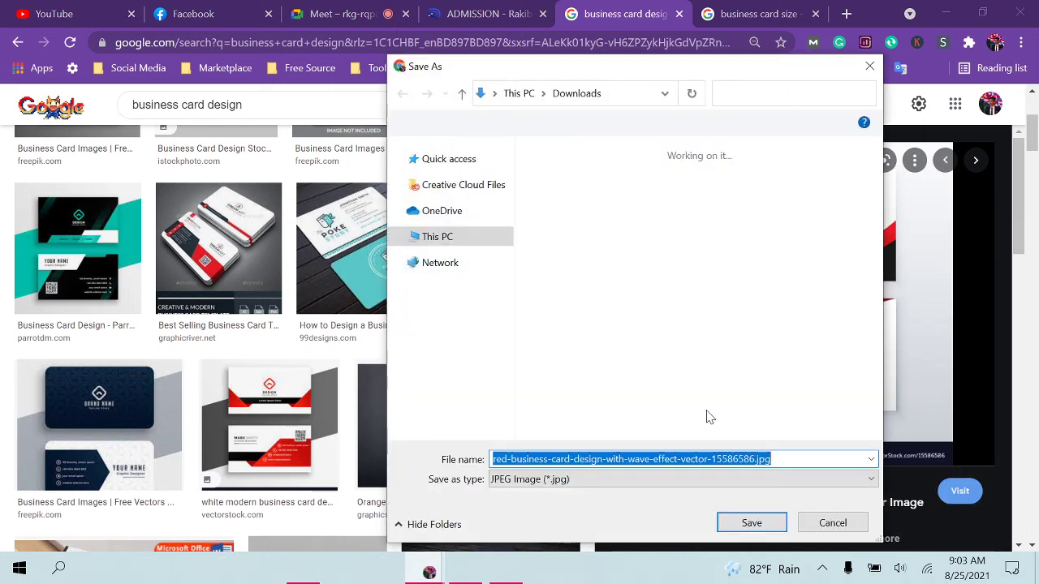
key(Return)
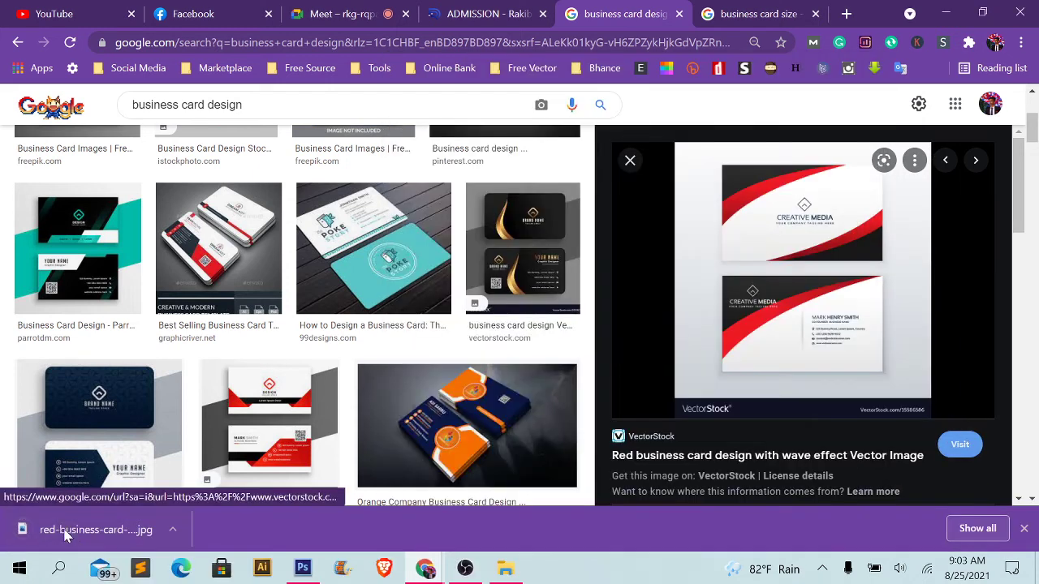
mouse_move(81, 529)
mouse_down()
mouse_move(291, 570)
mouse_move(521, 45)
mouse_up()
Zoom the red wave reference to 80%, select the Pen tool, and compare it with Untitled-1
key(ctrl+plus)
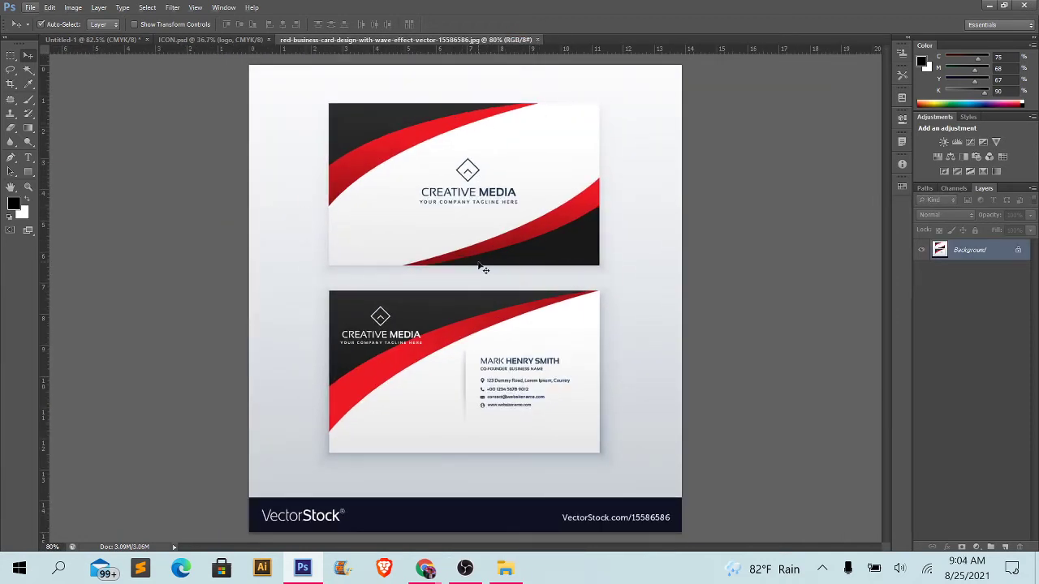
click(78, 39)
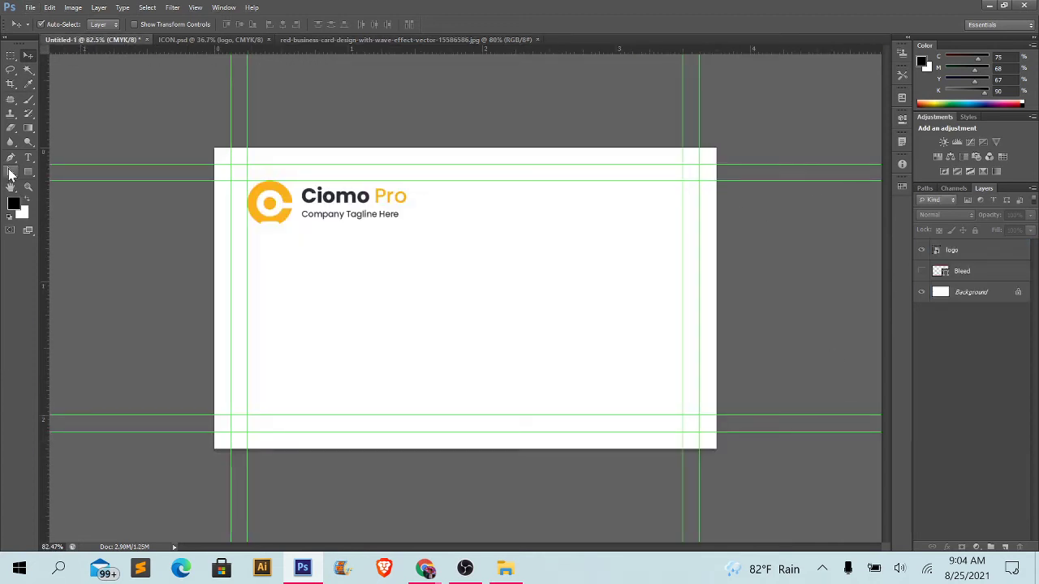
click(9, 159)
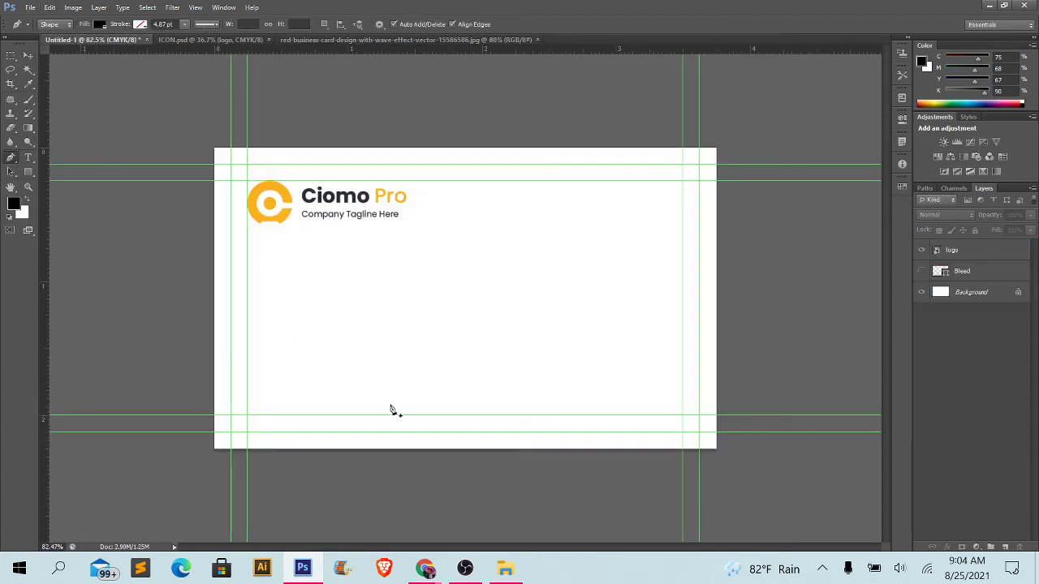
click(447, 41)
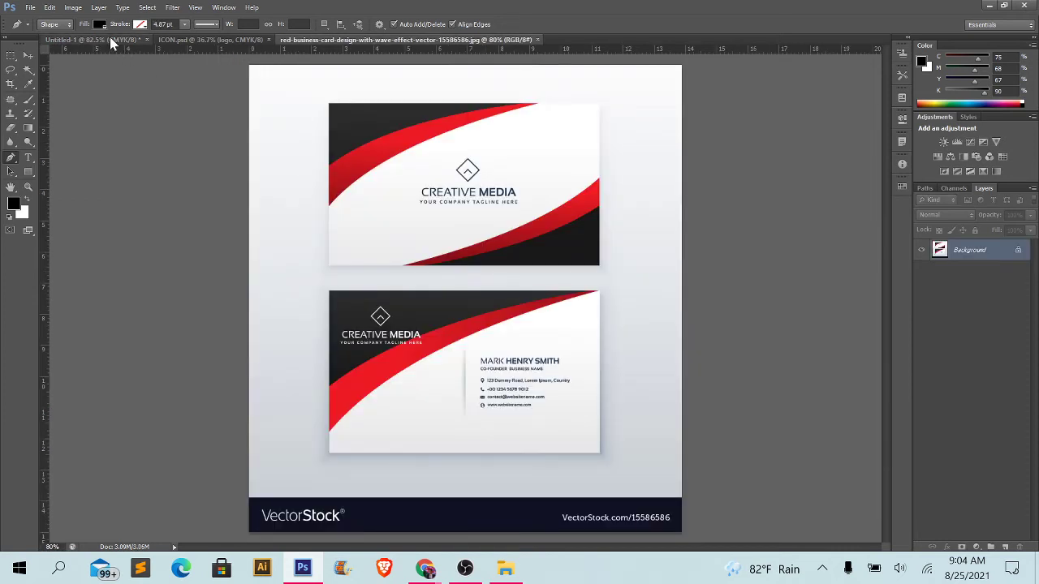
click(110, 38)
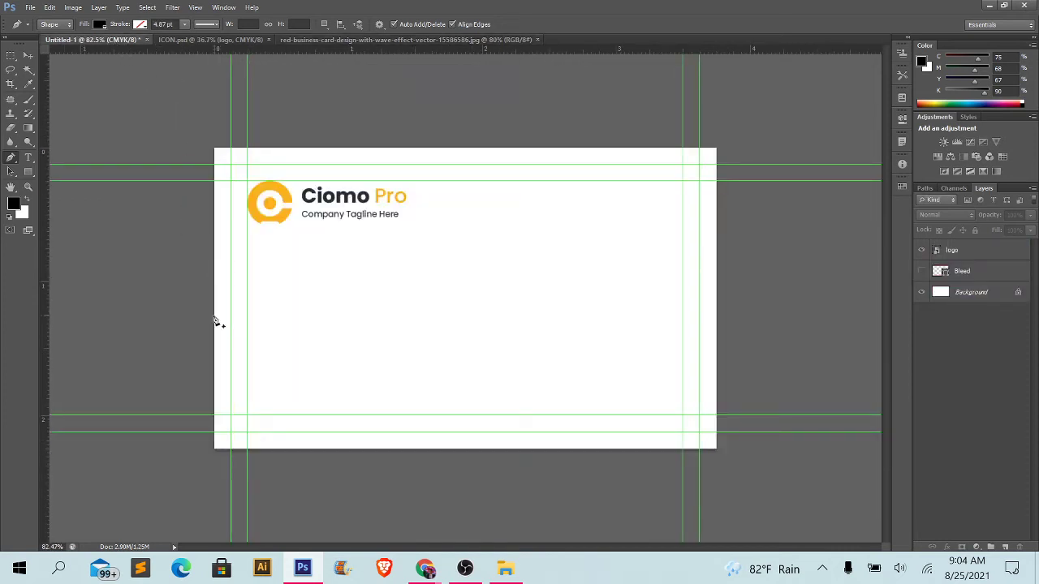
Draw a closed black wave shape curving from the card's left edge to its top-left corner
click(215, 317)
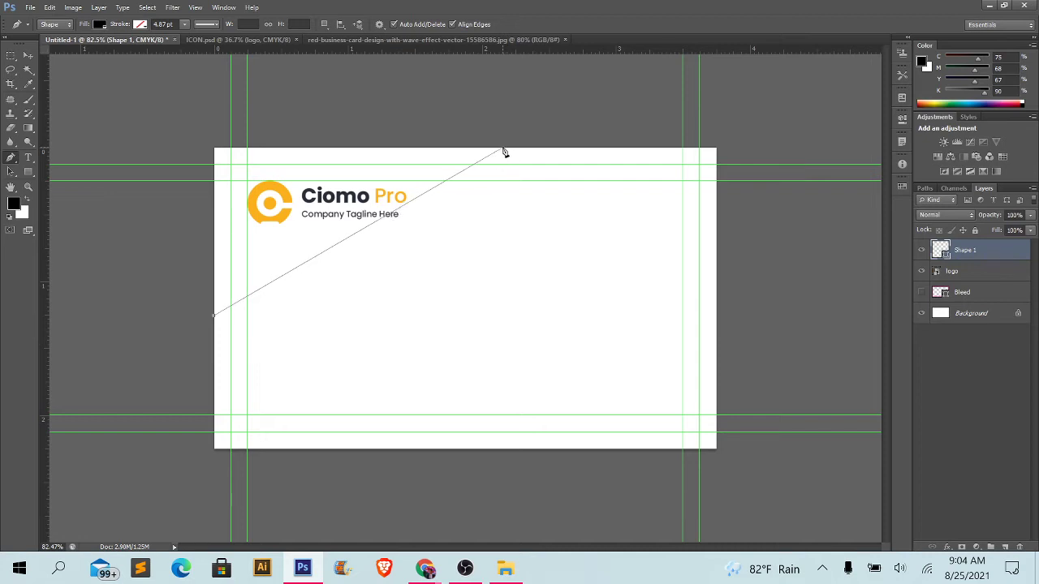
mouse_move(502, 148)
mouse_down()
mouse_move(533, 156)
mouse_move(734, 91)
mouse_up()
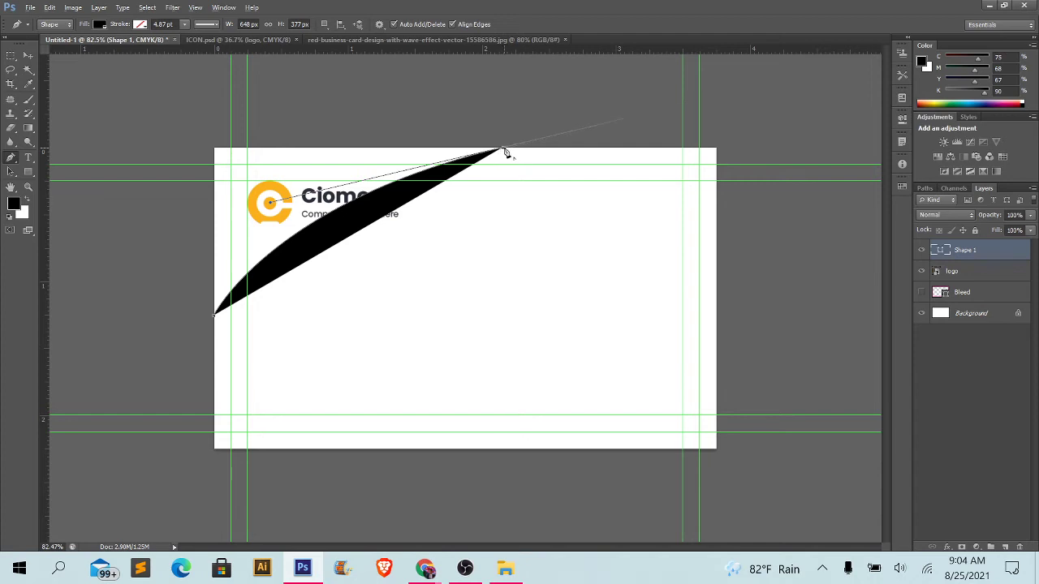
click(503, 150)
click(213, 149)
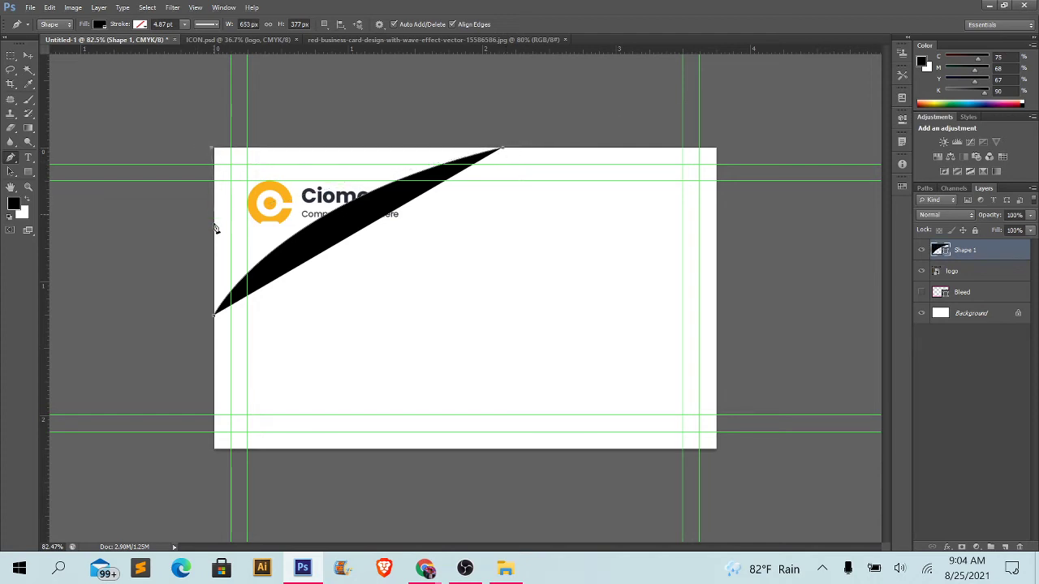
click(214, 320)
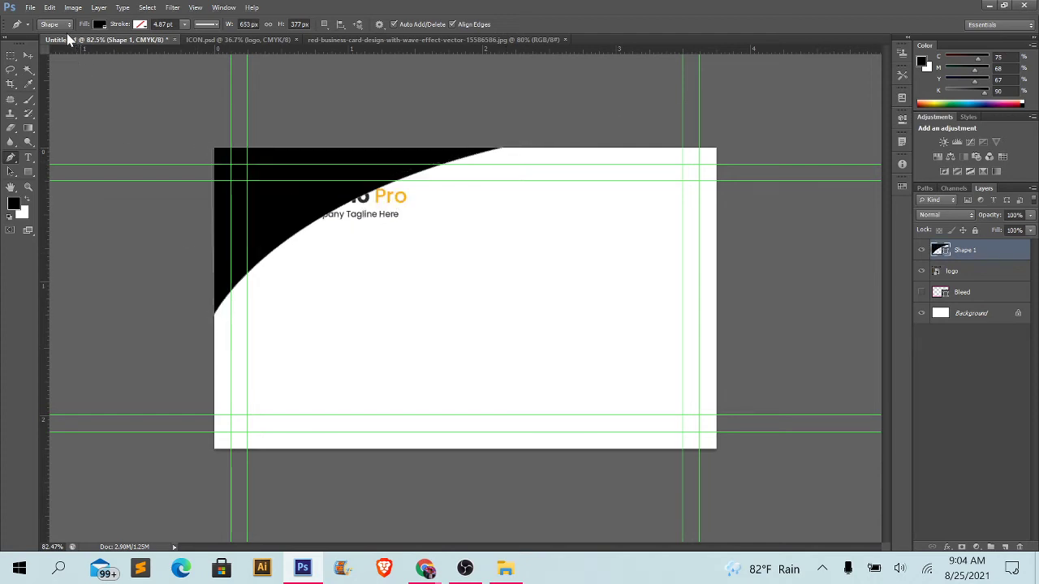
Enlarge the black wave shape to about 114%
click(28, 55)
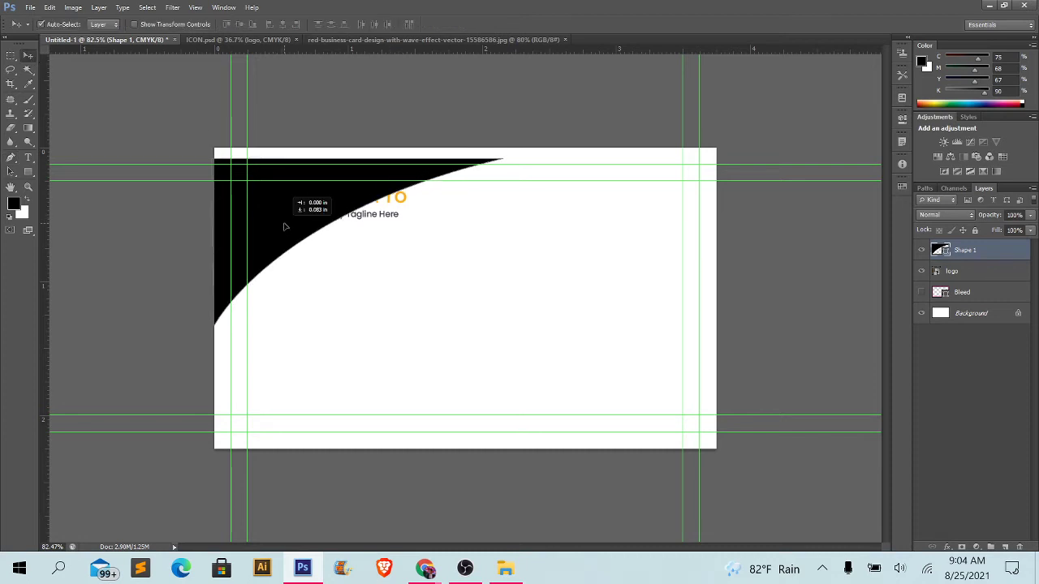
key(ctrl+t)
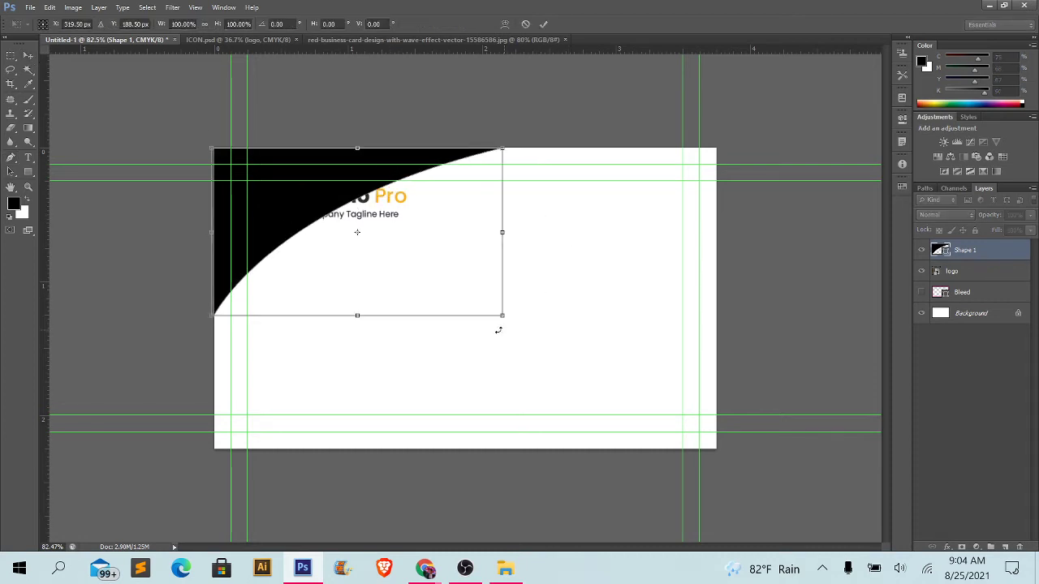
drag(504, 315, 544, 340)
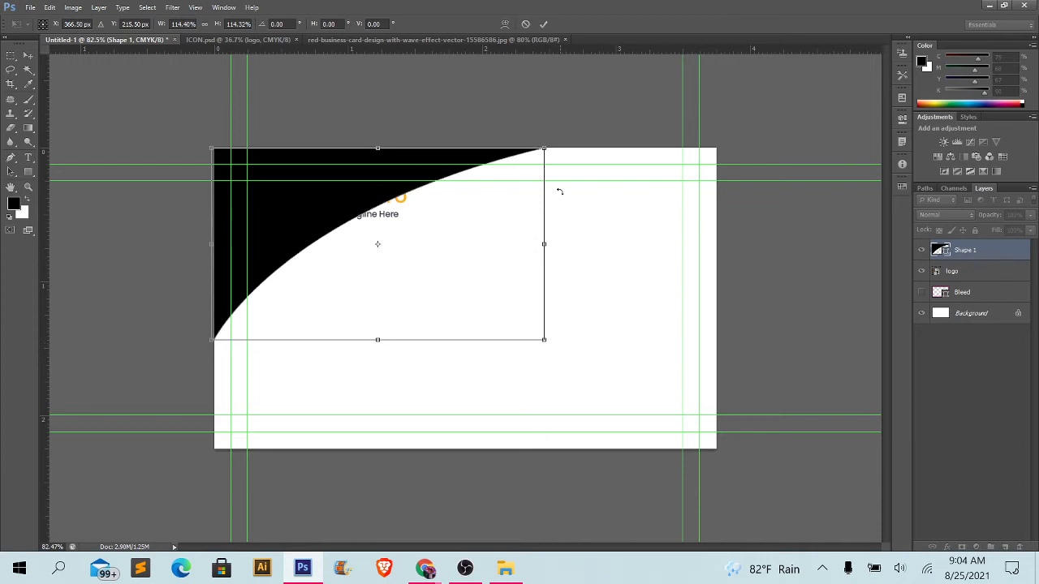
click(544, 25)
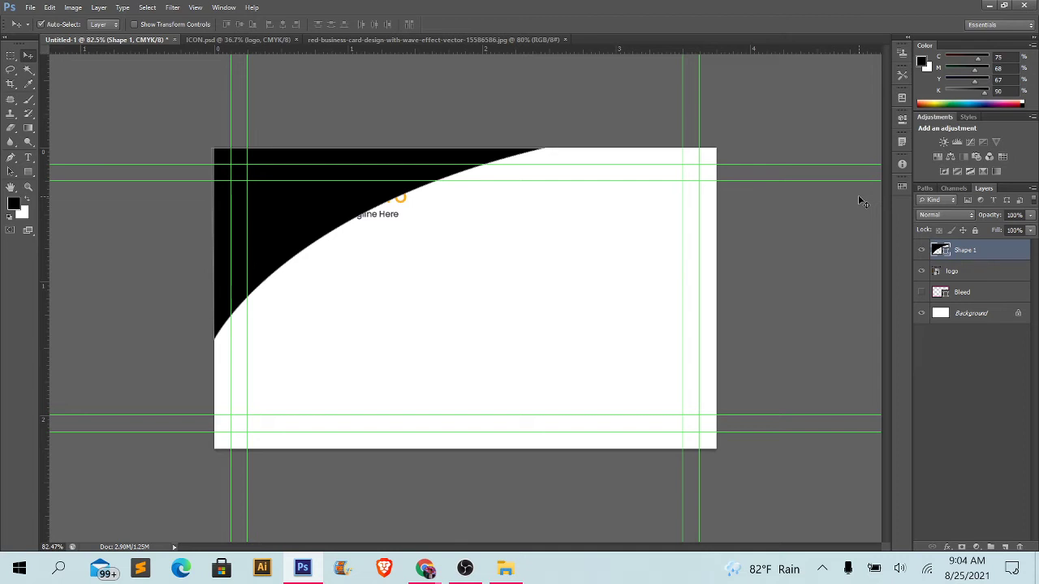
Duplicate the black wave layer and add a Gradient Overlay based on the black-to-white preset
key(ctrl+j)
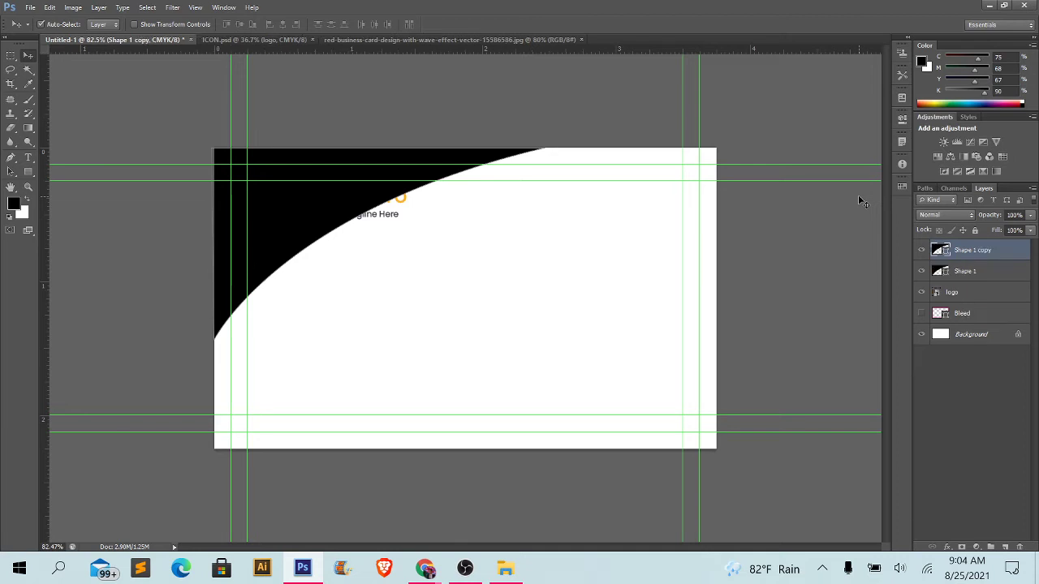
right_click(990, 257)
click(858, 71)
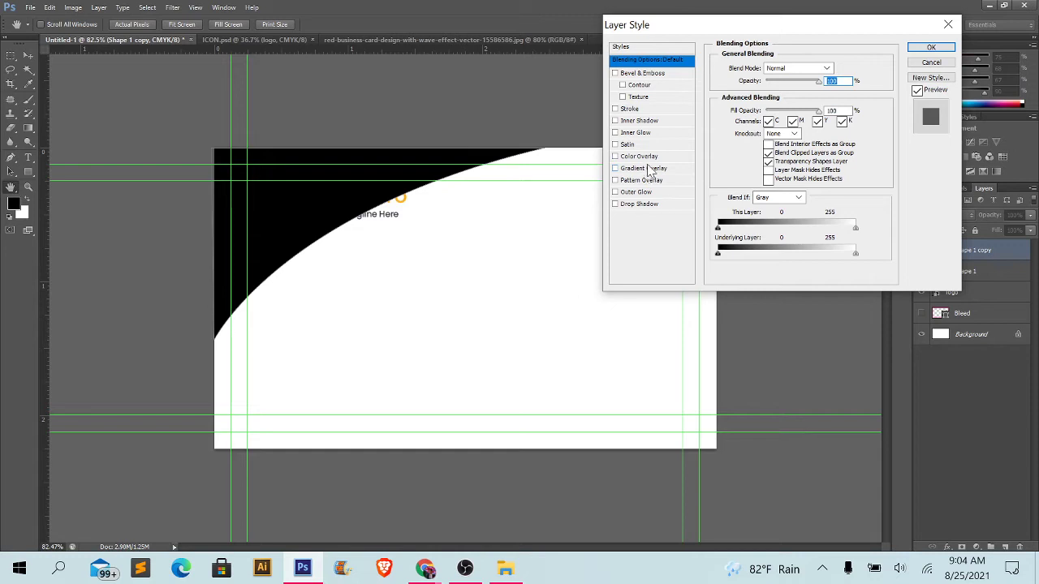
click(682, 169)
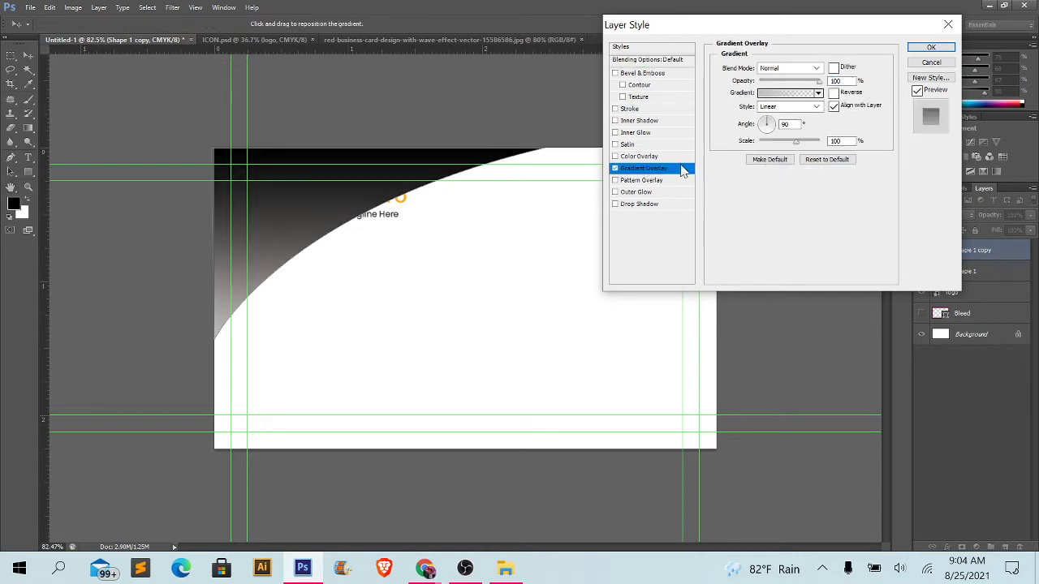
click(780, 93)
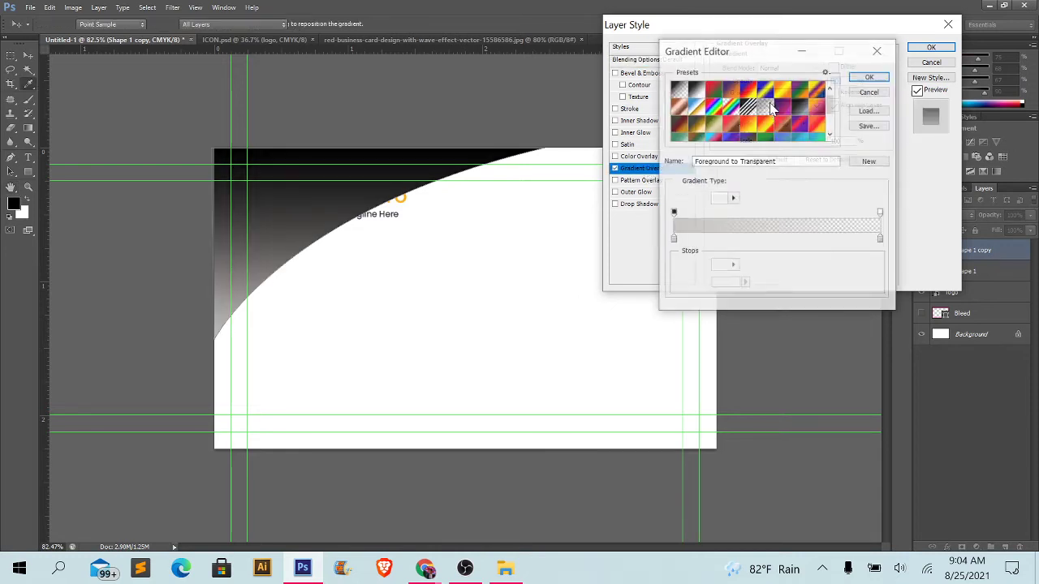
click(698, 91)
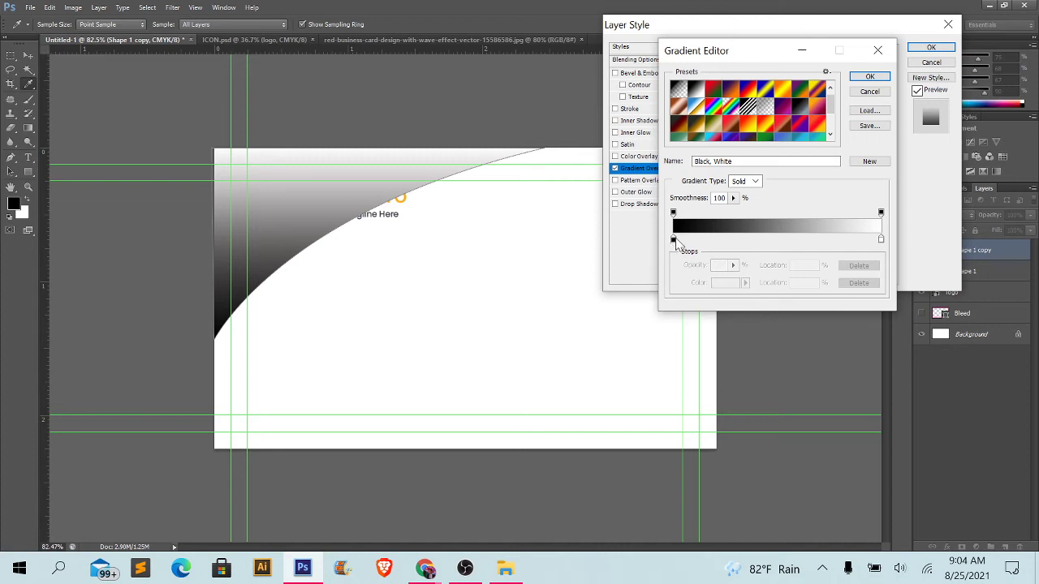
Set the gradient's end stop colour to red
click(673, 240)
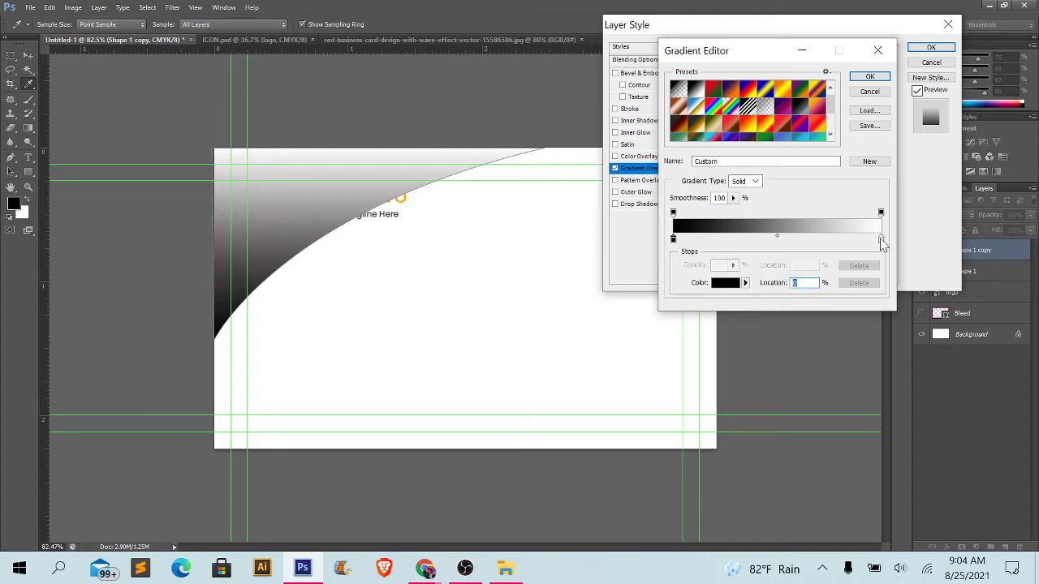
click(880, 240)
click(724, 286)
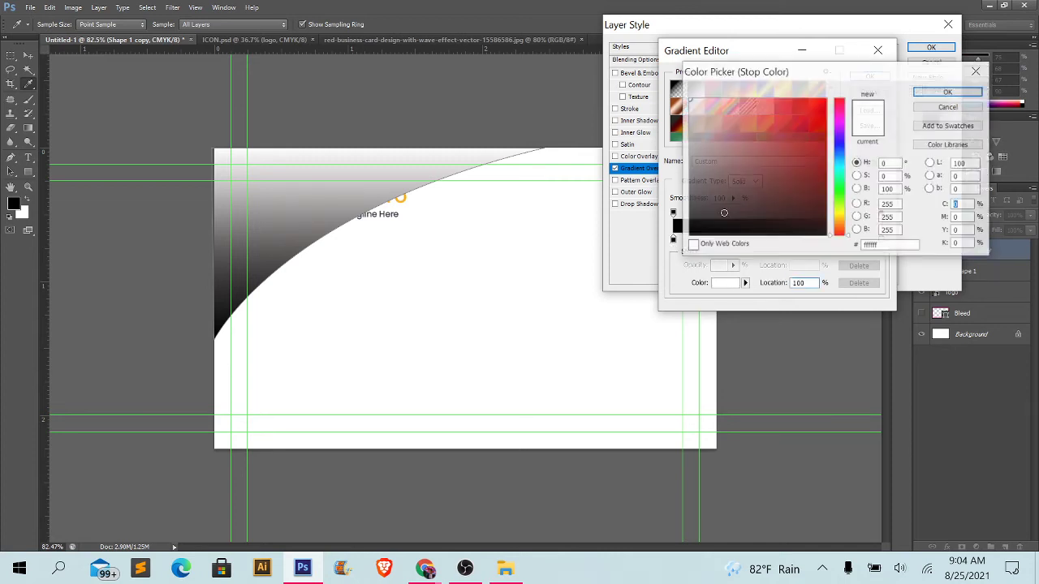
click(826, 111)
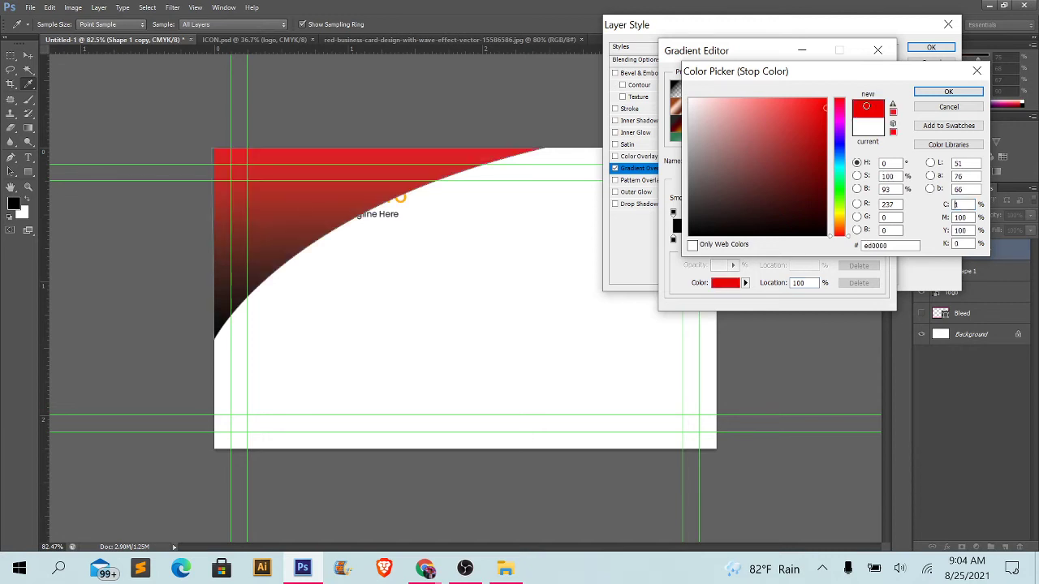
click(948, 92)
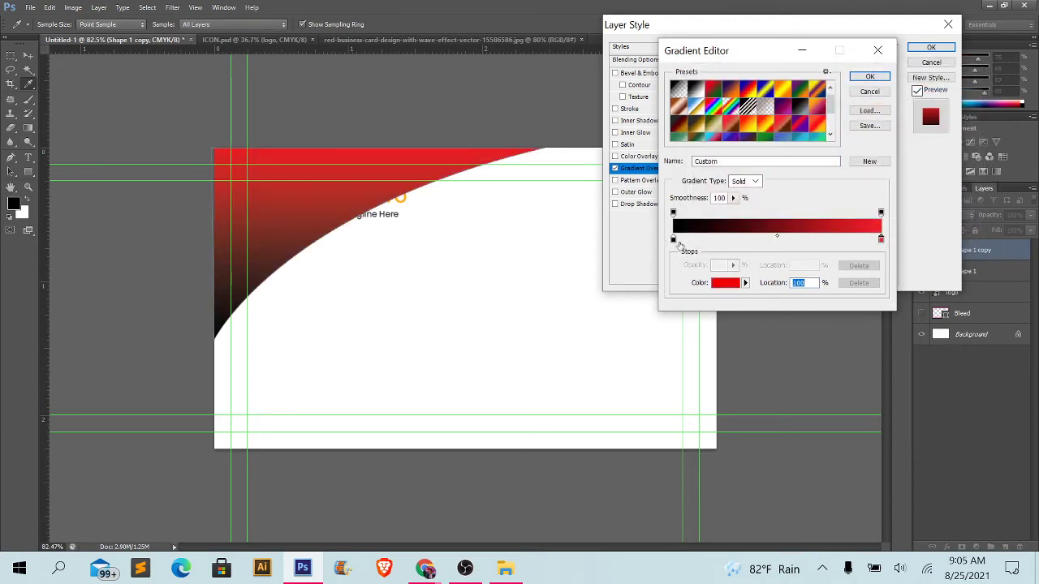
Make the gradient's starting stop a full bright red
click(674, 241)
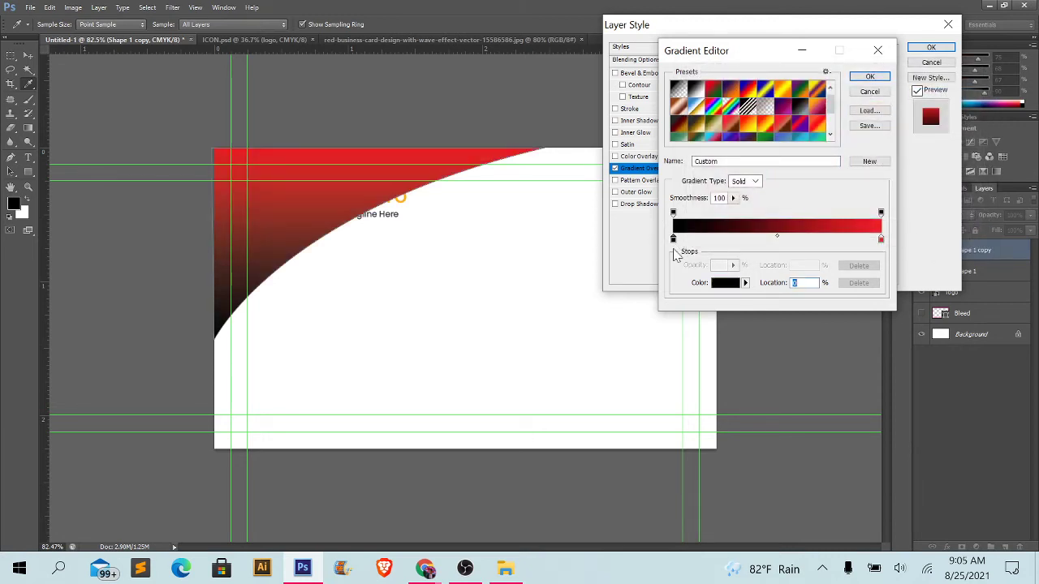
click(722, 284)
click(816, 120)
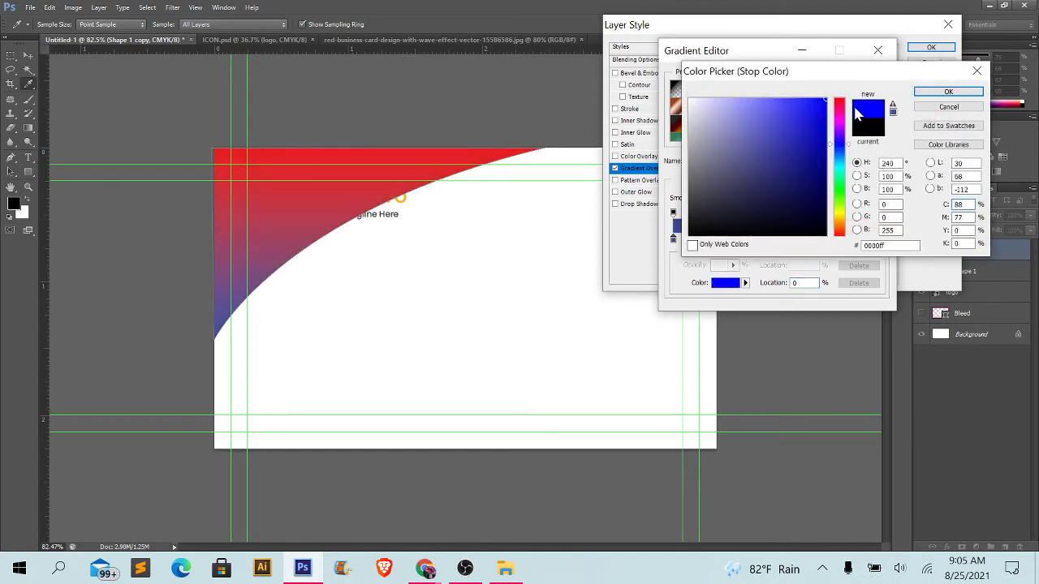
click(839, 100)
drag(826, 110, 839, 83)
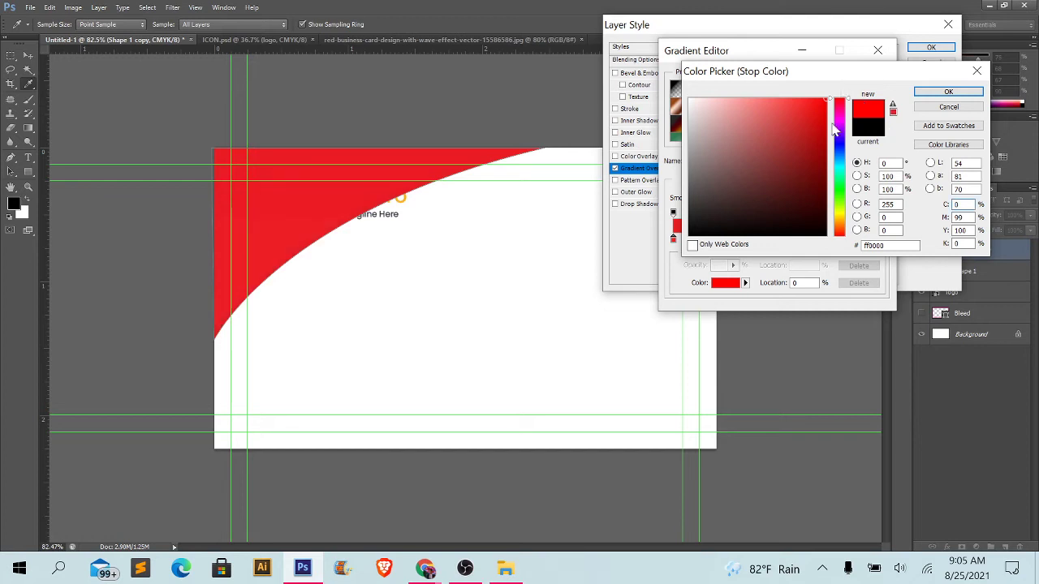
click(925, 92)
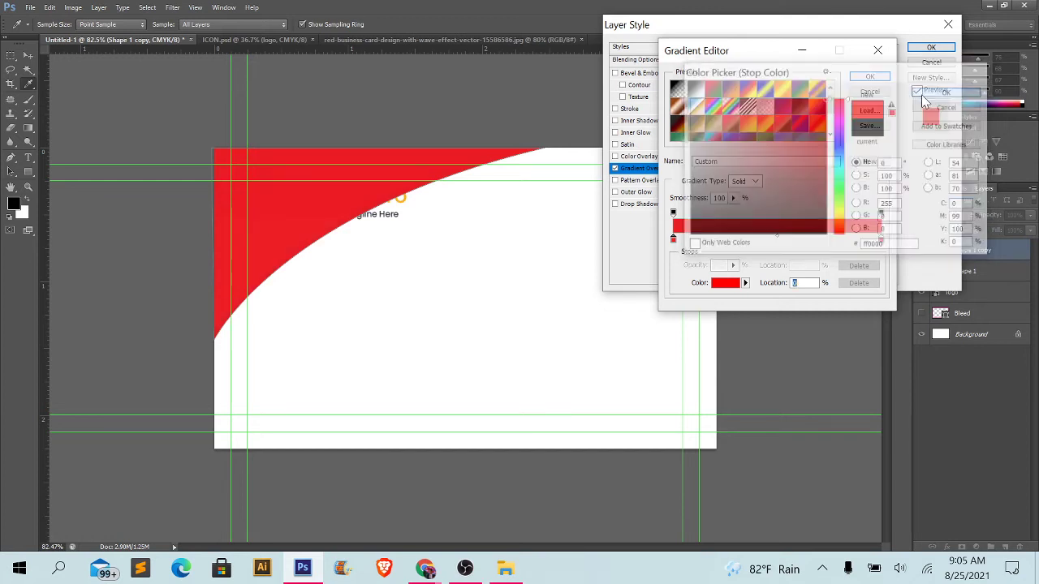
Darken the gradient's end stop to a deep red
click(882, 241)
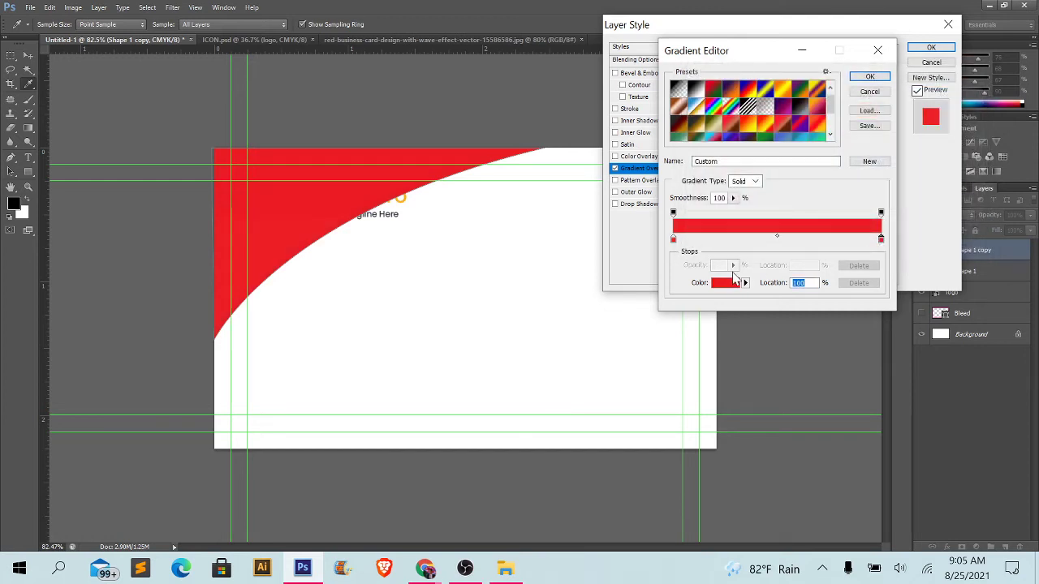
click(724, 282)
drag(784, 100, 810, 107)
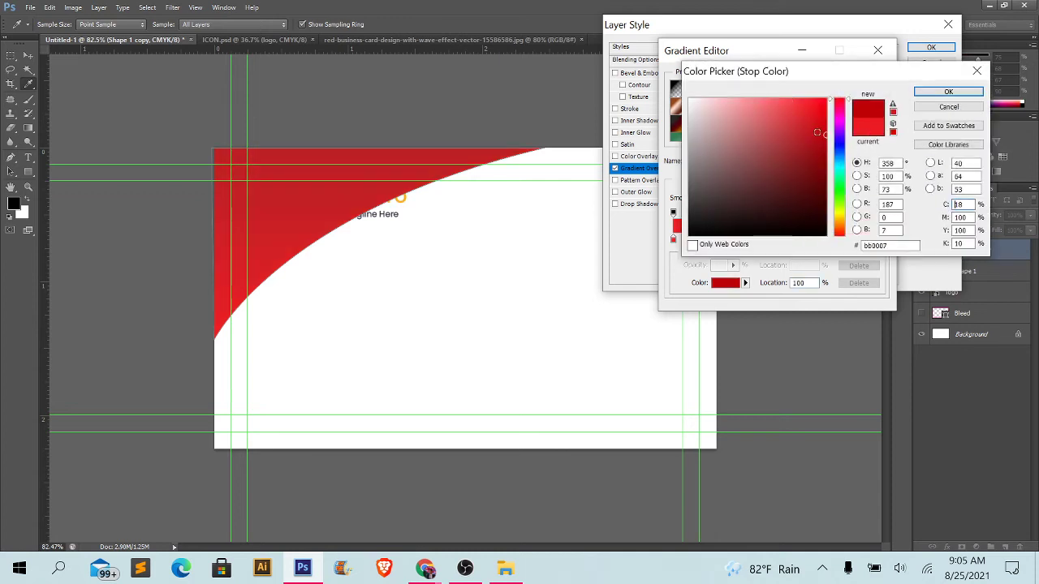
click(788, 98)
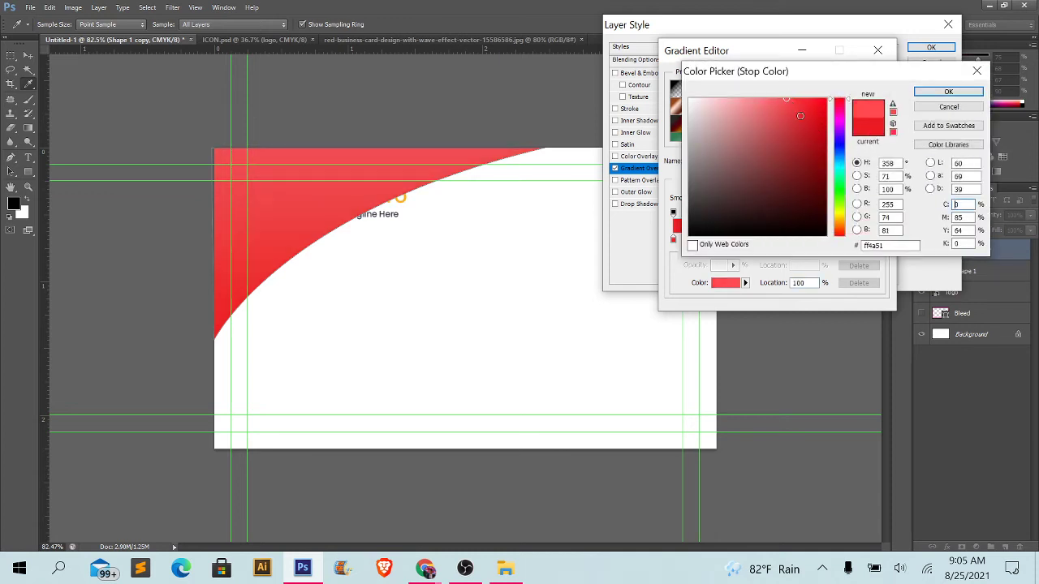
drag(800, 116, 826, 123)
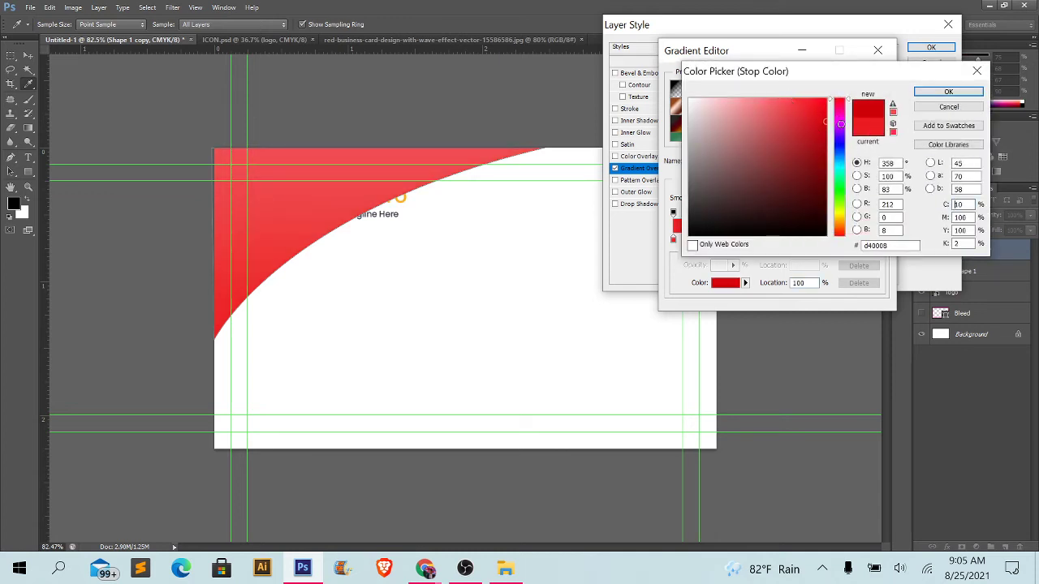
click(933, 92)
Apply the red gradient overlay and move Shape 1 copy below Shape 1
click(868, 79)
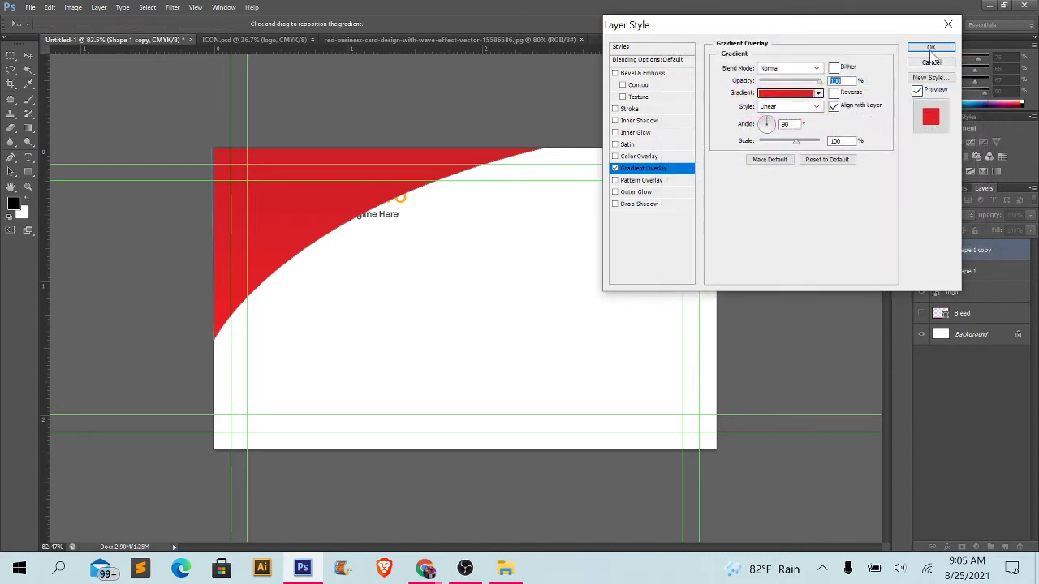
click(931, 49)
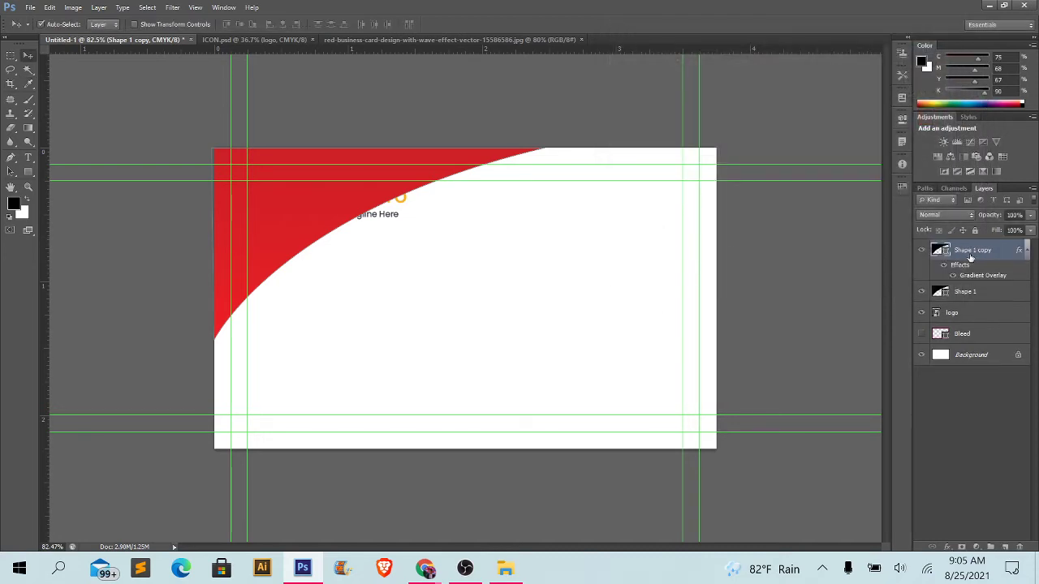
drag(971, 256, 970, 302)
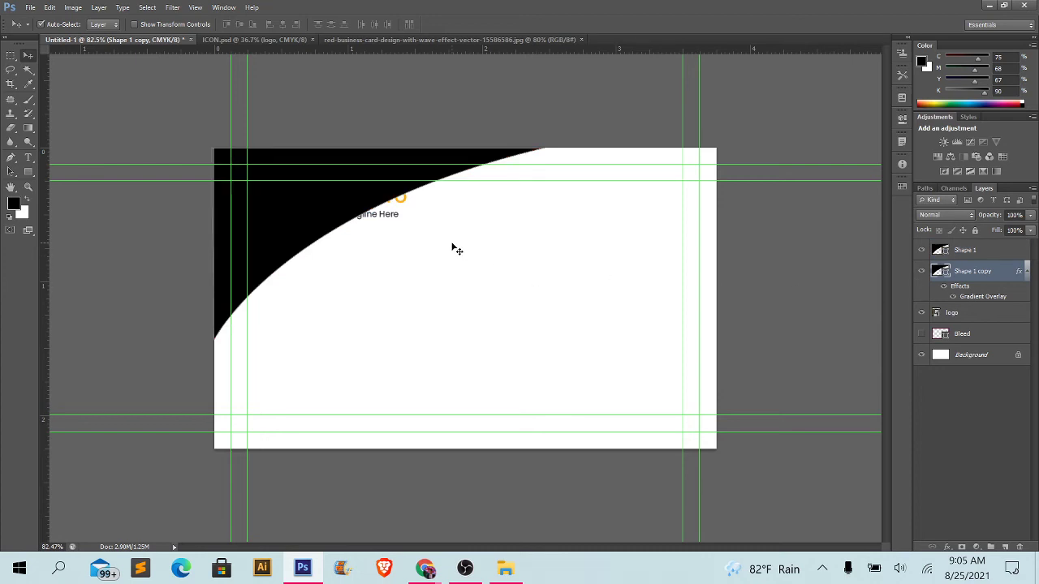
key(Down)
key(Down)
key(Down)
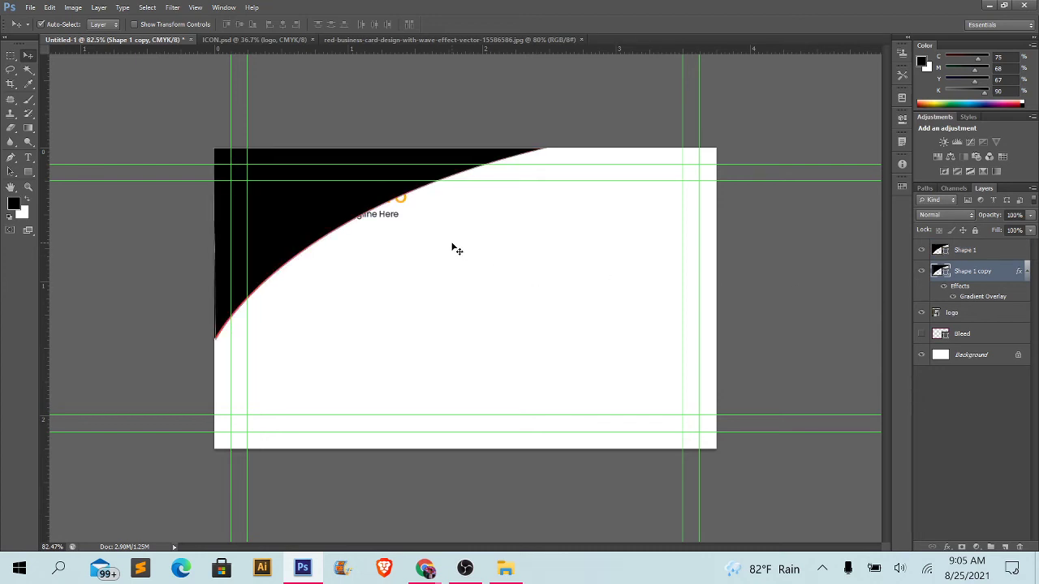
key(Up)
Enlarge the red copy to about 118.6% so a red band shows
key(ctrl+t)
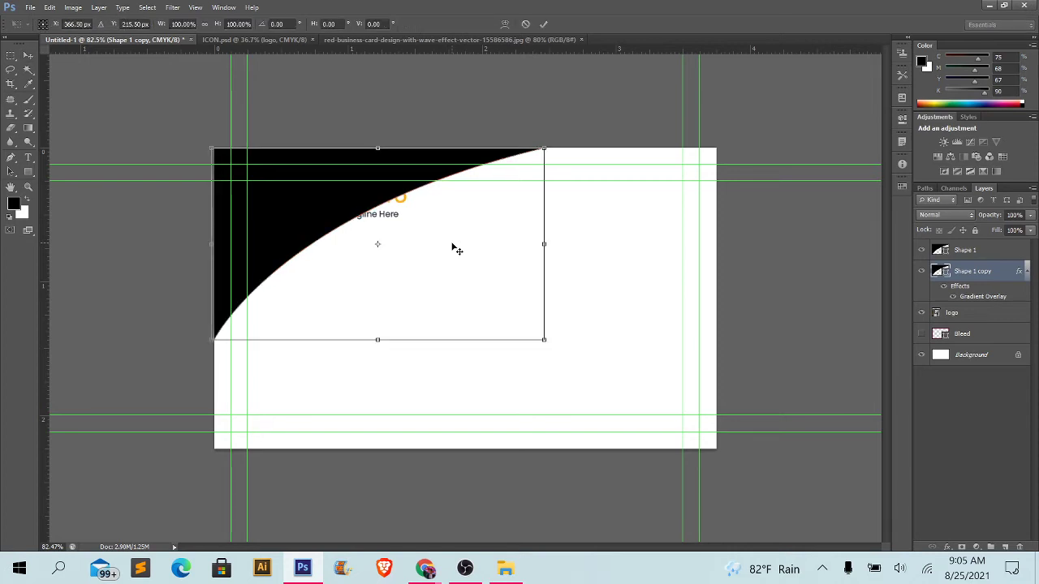
drag(547, 342, 606, 375)
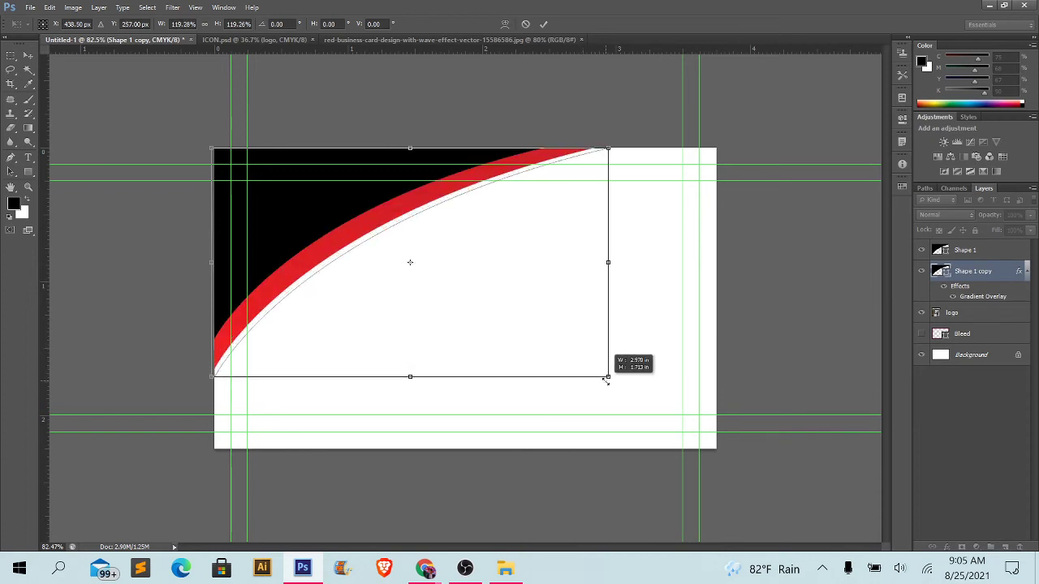
click(544, 24)
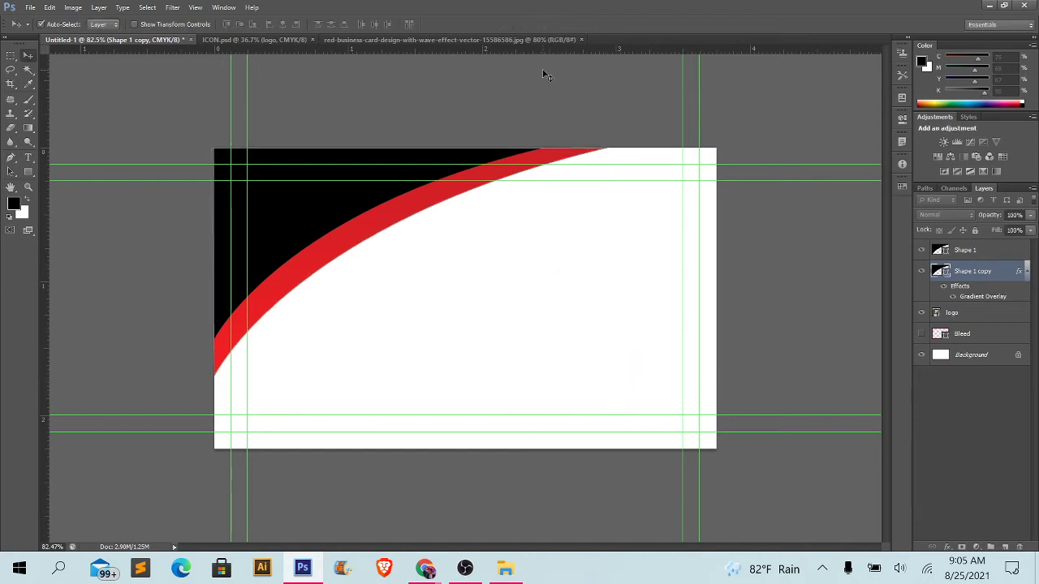
Compare the design against the reference business card image
click(500, 39)
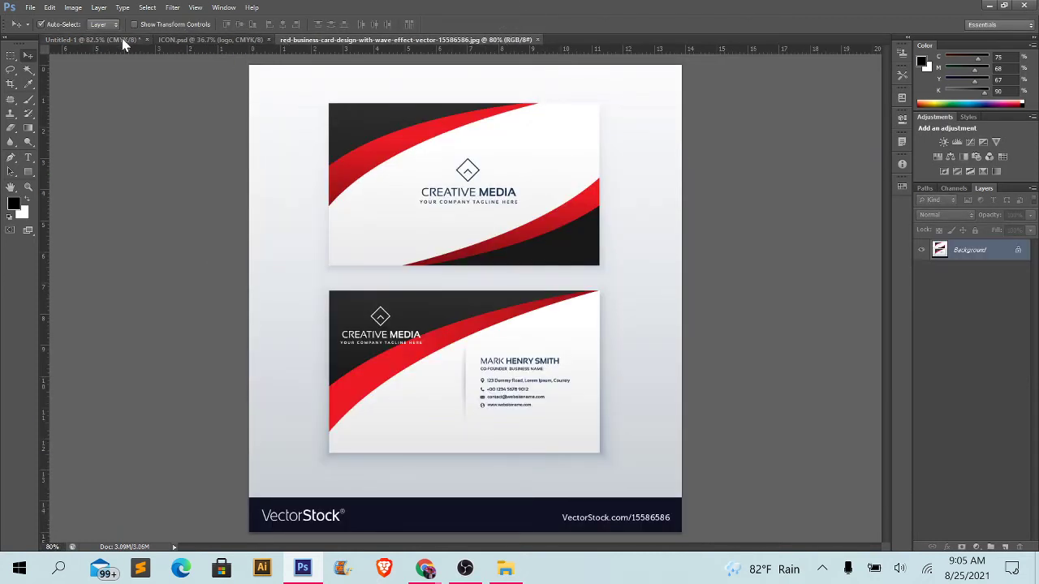
click(91, 39)
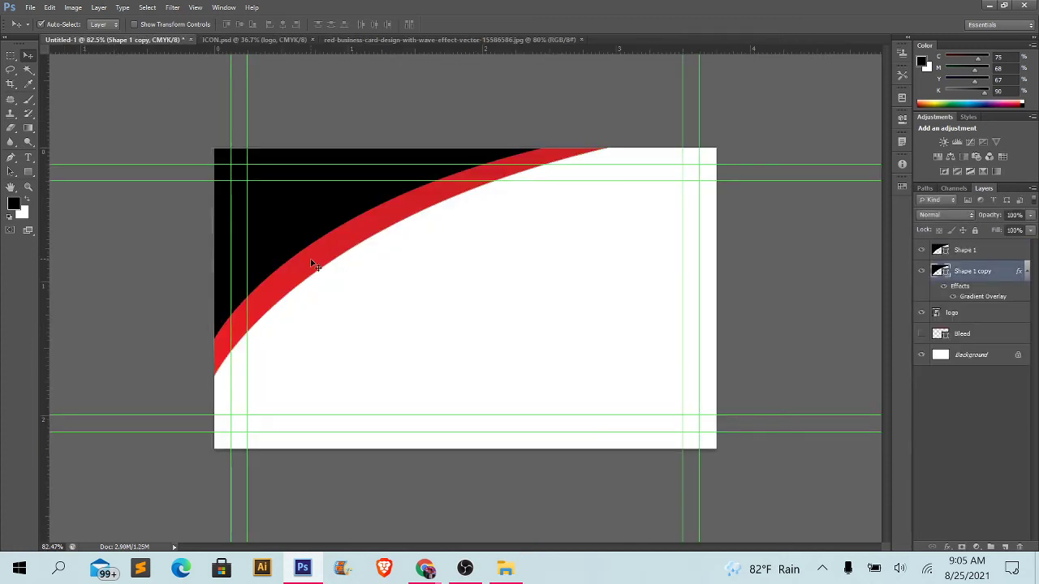
click(477, 39)
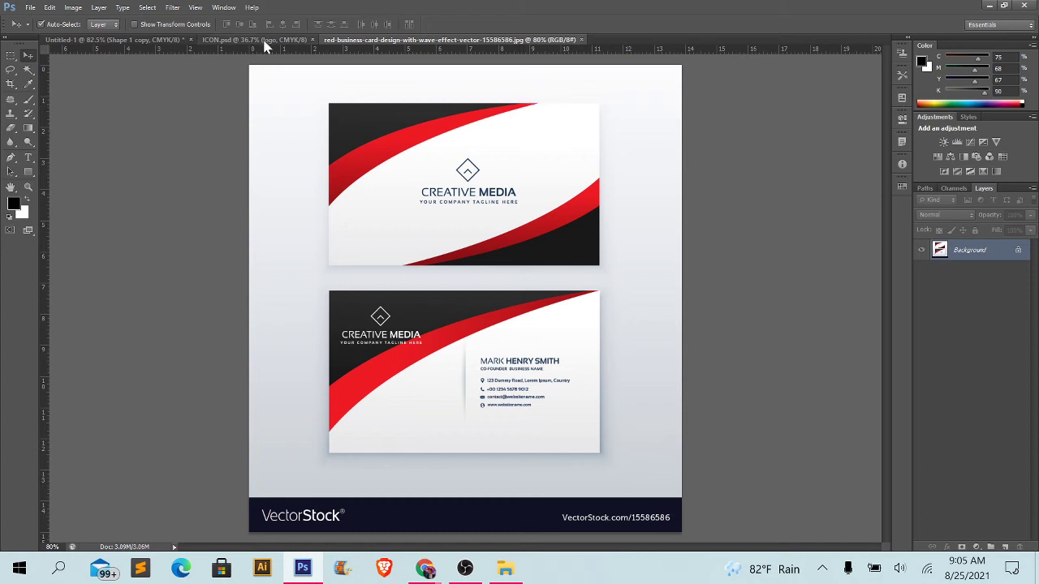
click(106, 39)
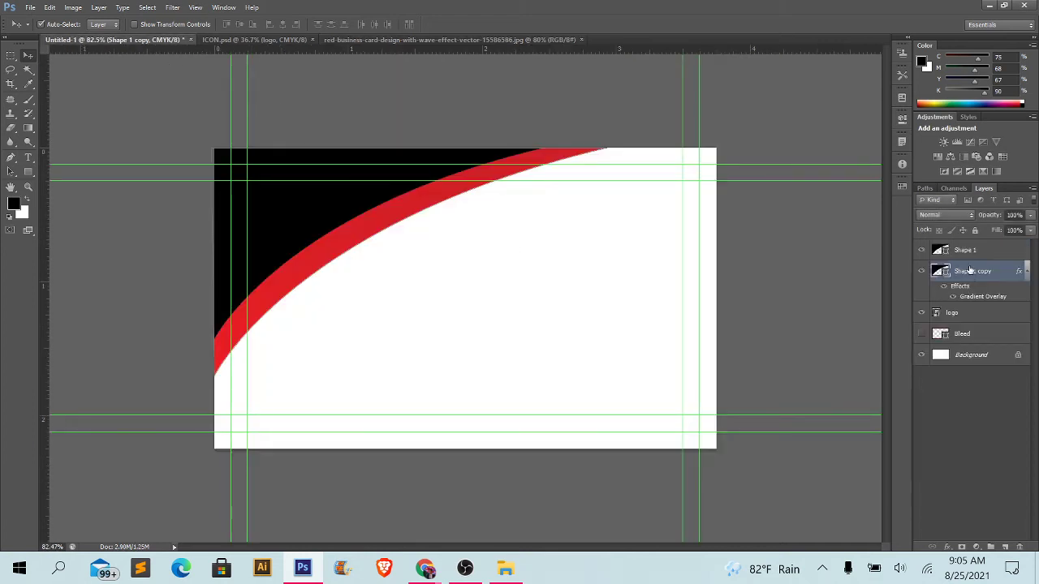
Scale, reposition and rotate the red wave copy to about −6.3° behind the black shape
key(ctrl+t)
drag(655, 165, 595, 156)
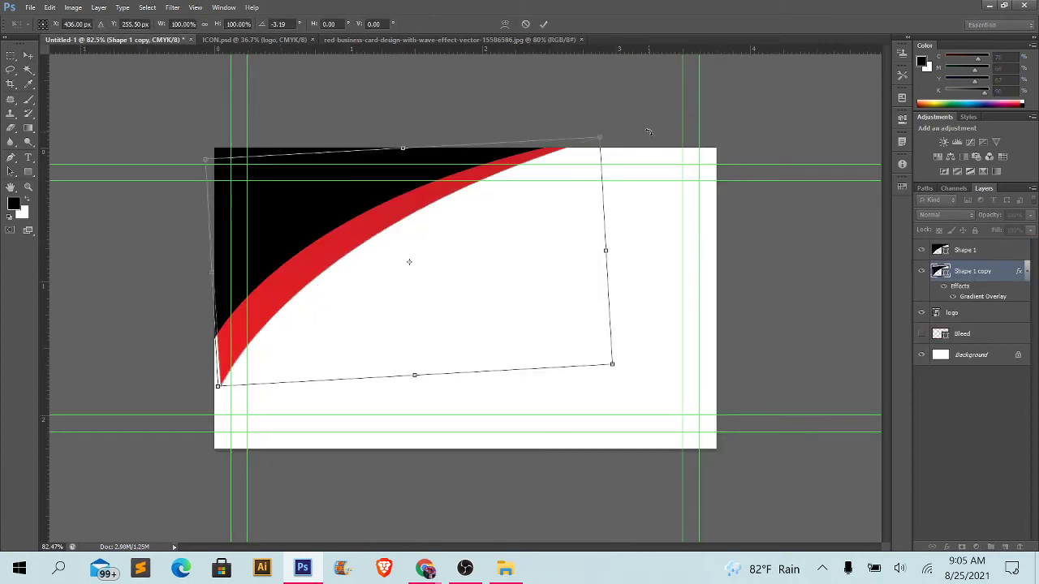
drag(328, 274, 308, 278)
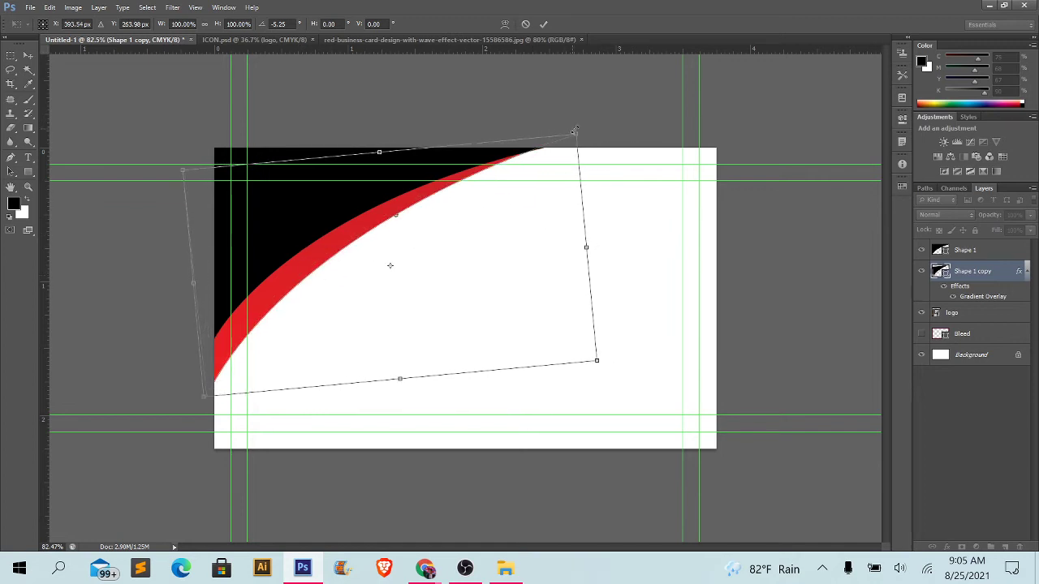
drag(575, 130, 598, 119)
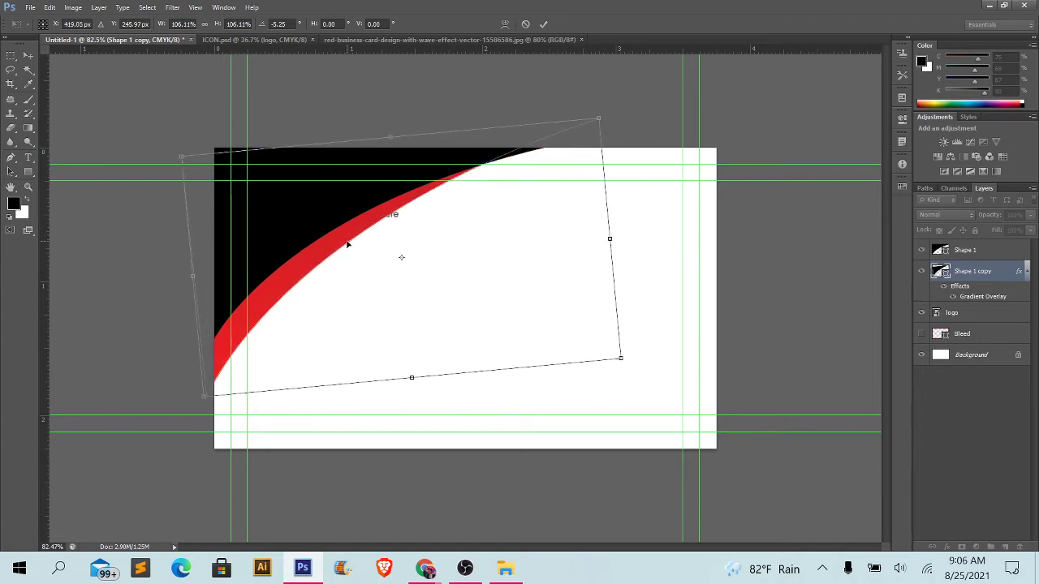
drag(347, 244, 347, 262)
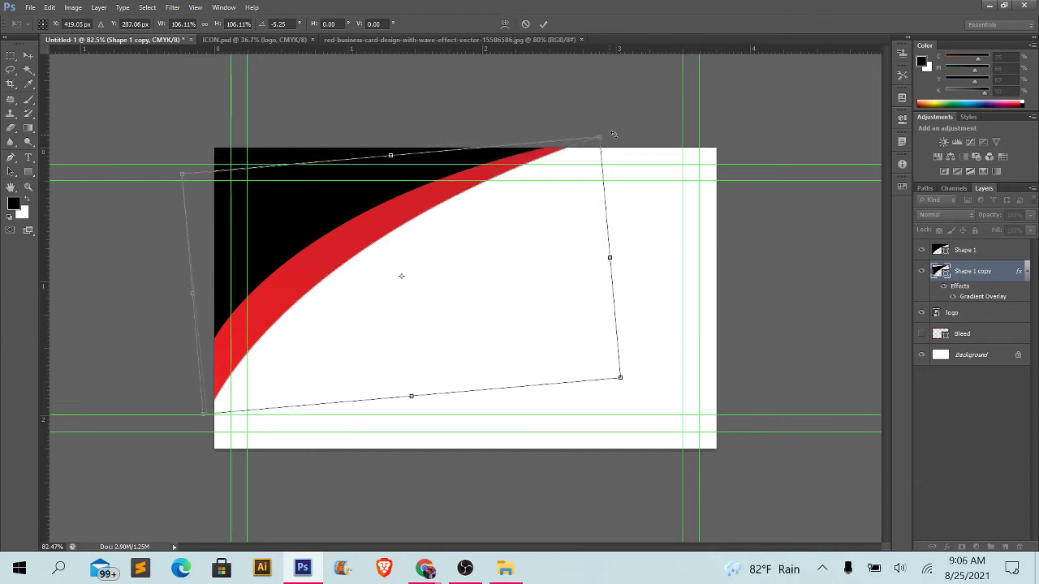
drag(613, 134, 528, 199)
drag(365, 250, 365, 236)
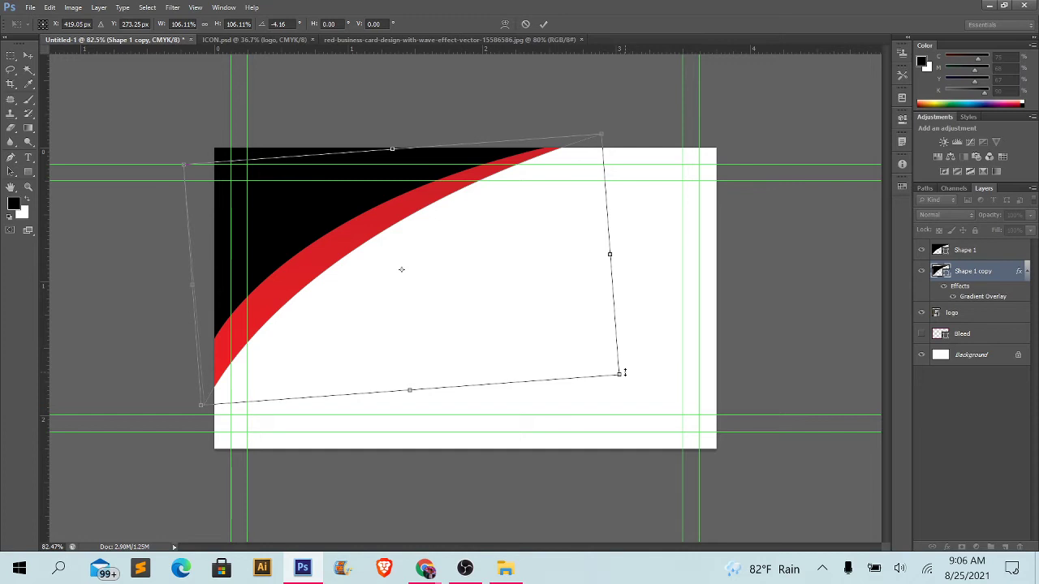
drag(622, 374, 656, 390)
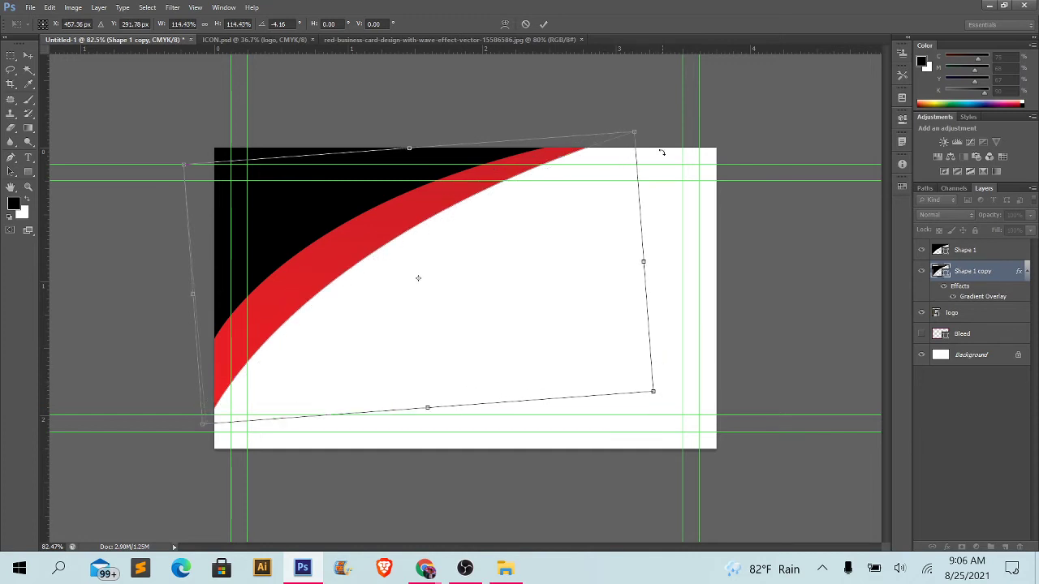
drag(663, 151, 657, 134)
mouse_move(300, 280)
mouse_down()
mouse_move(300, 267)
mouse_move(301, 283)
mouse_up()
drag(651, 100, 661, 104)
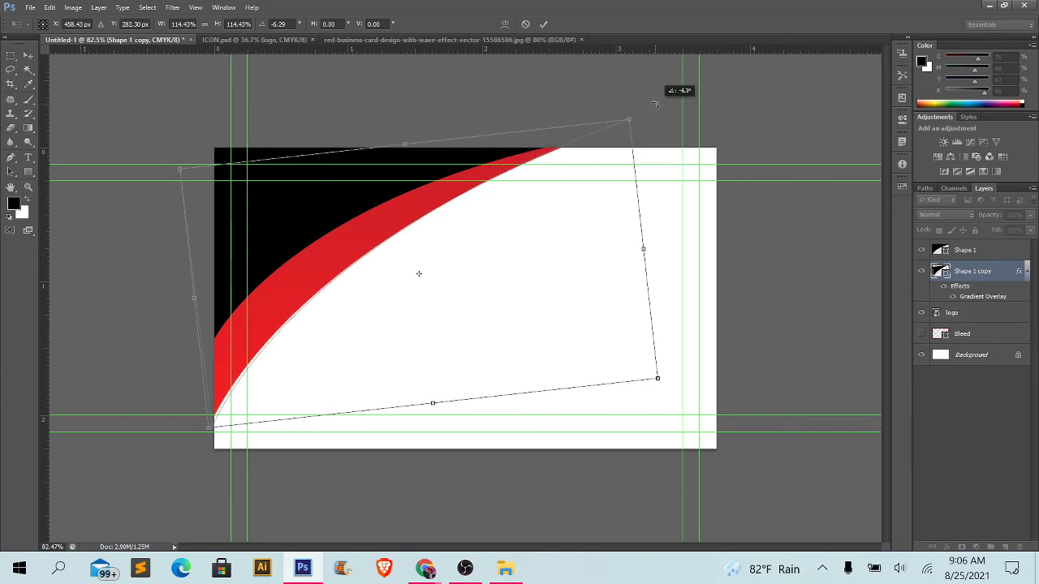
click(544, 24)
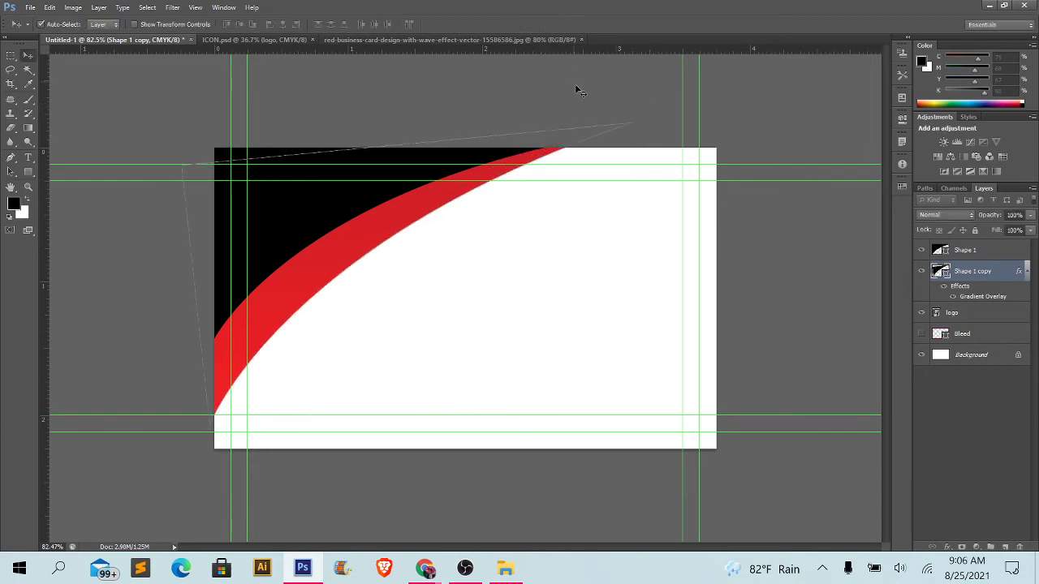
Scale Shape 1 and Shape 1 copy together to about 93.5% into the top-left corner
scroll(578, 270, down, 1)
scroll(578, 274, up, 1)
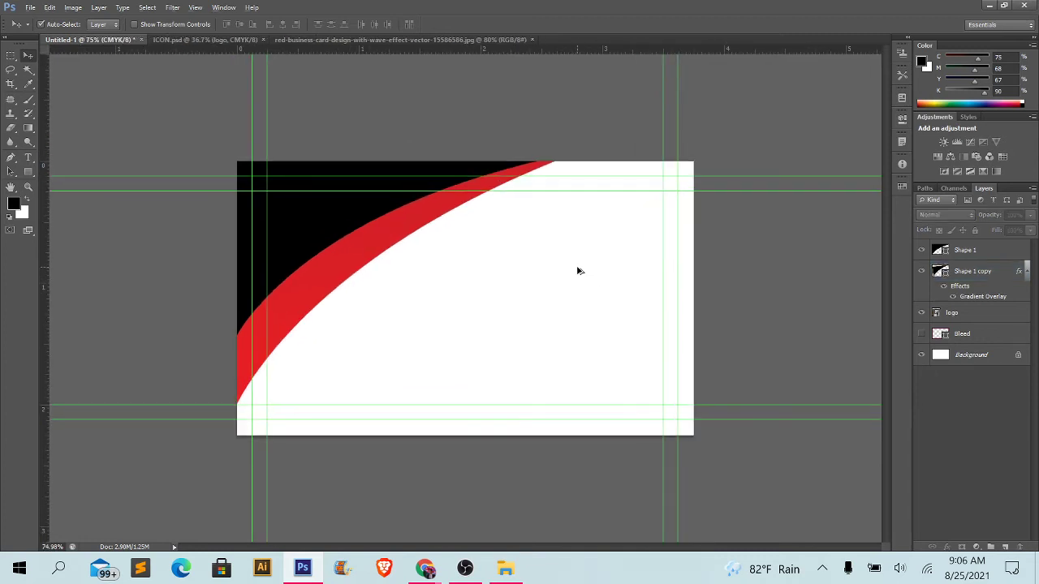
click(970, 255)
ctrl+click(985, 271)
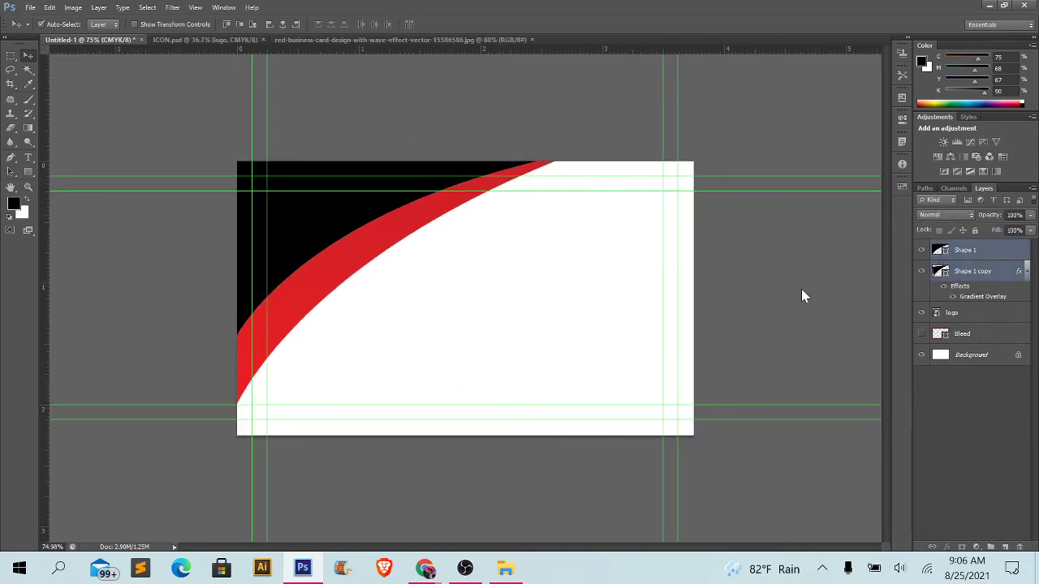
key(ctrl+t)
drag(615, 413, 591, 390)
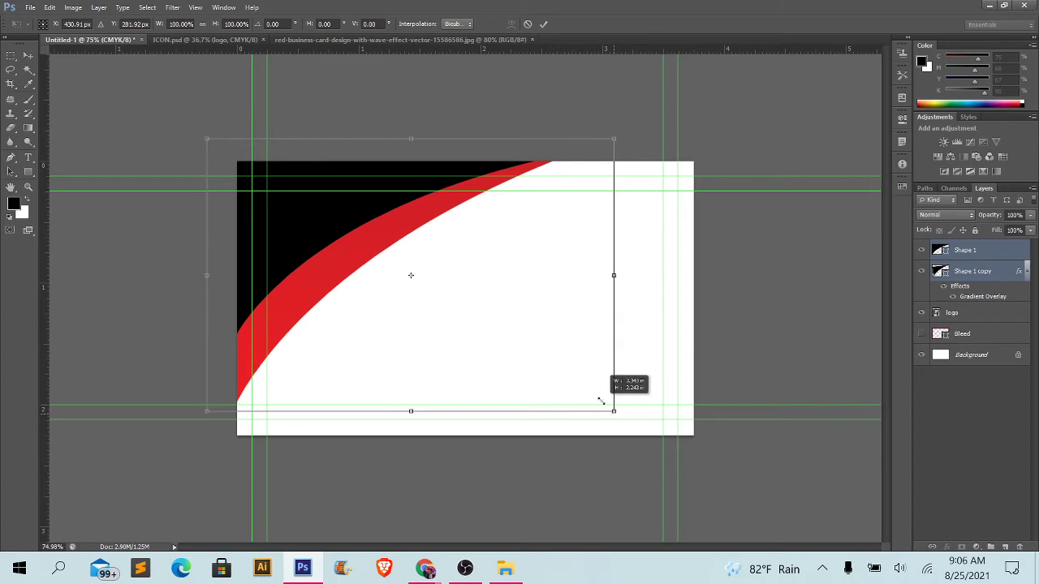
click(543, 24)
click(598, 162)
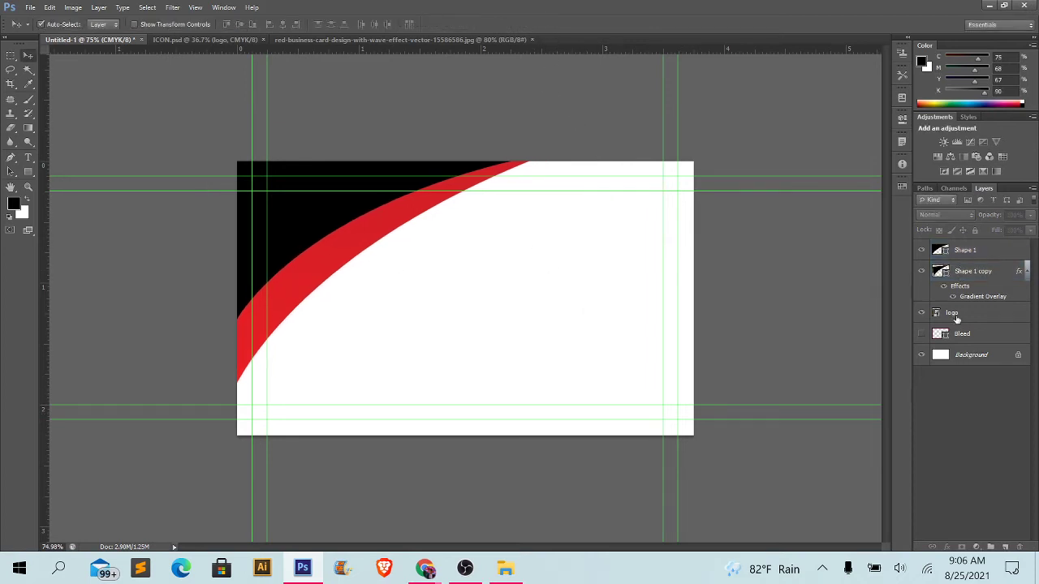
Move the logo layer to the top of the stack and centre the logo on the card
click(988, 312)
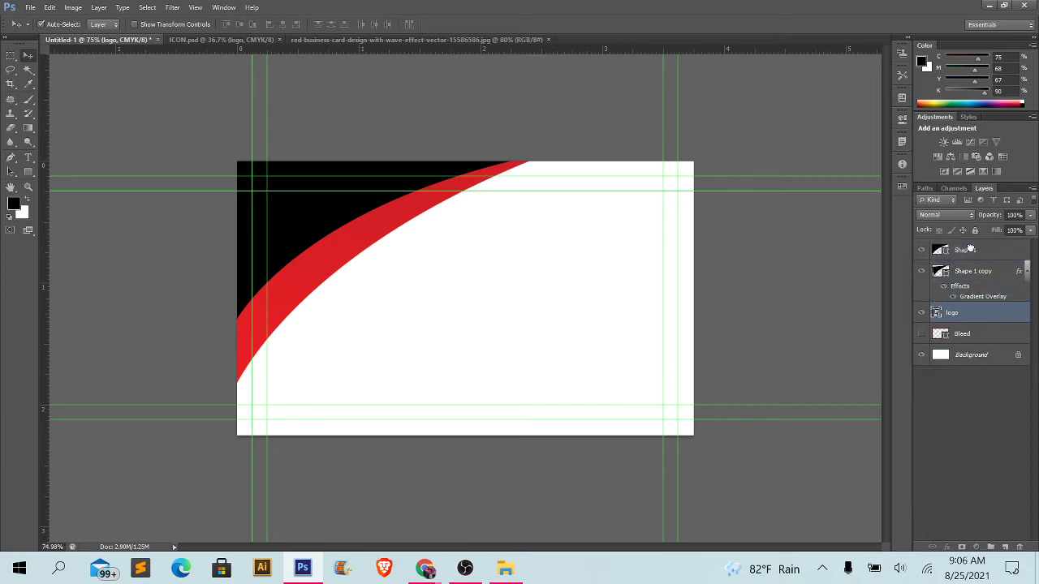
drag(982, 323, 970, 242)
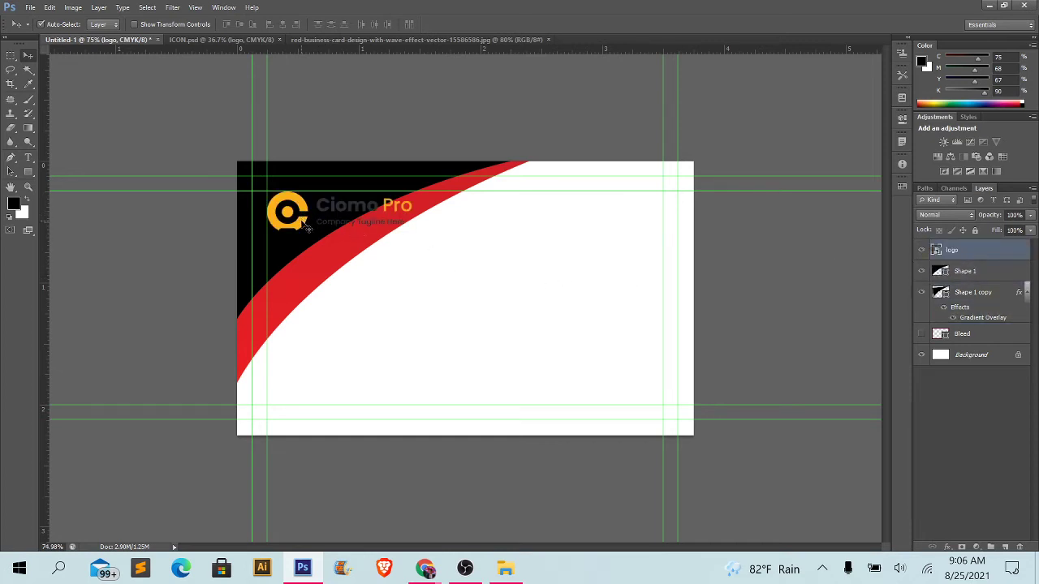
mouse_move(318, 219)
mouse_down()
mouse_move(453, 315)
mouse_move(420, 305)
mouse_up()
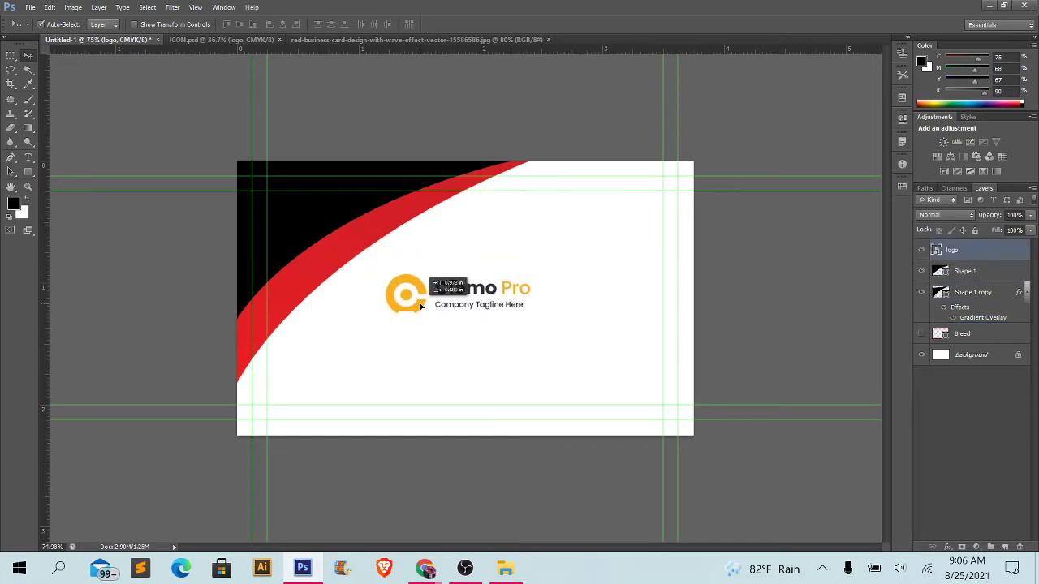
click(796, 322)
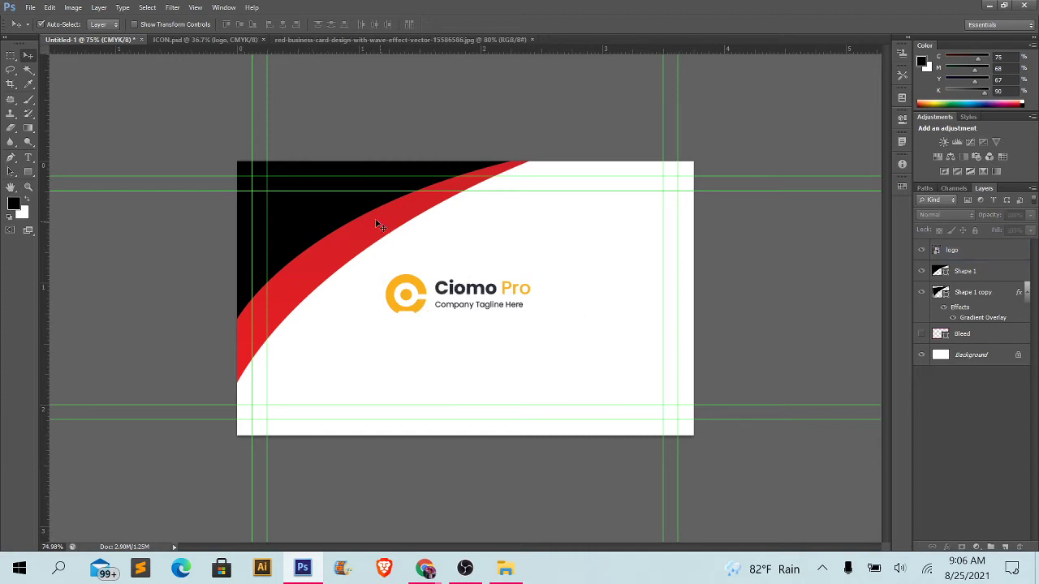
Select both Shape 1 and Shape 1 copy layers together
click(425, 181)
shift+click(428, 232)
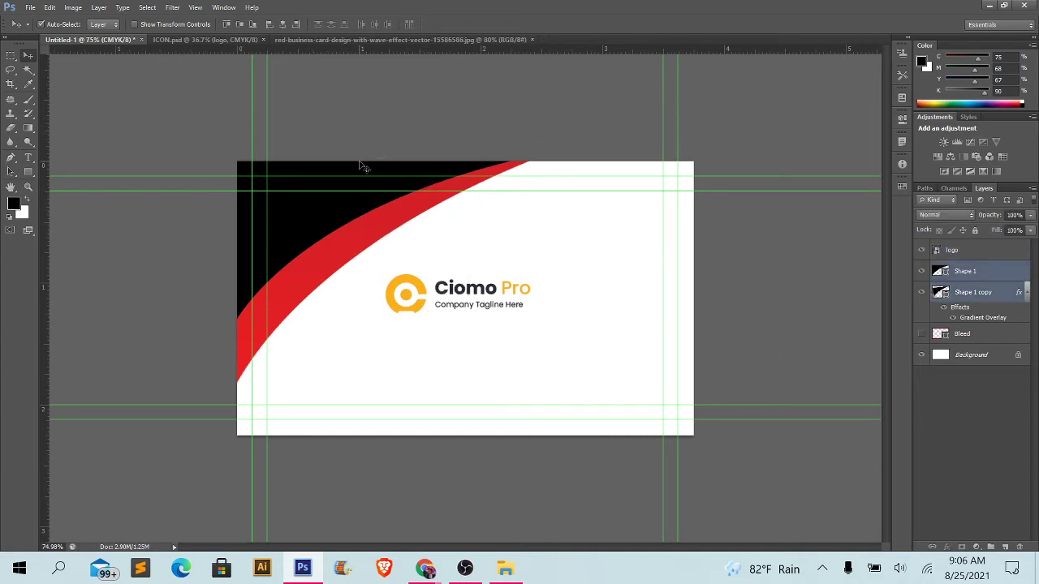
click(341, 122)
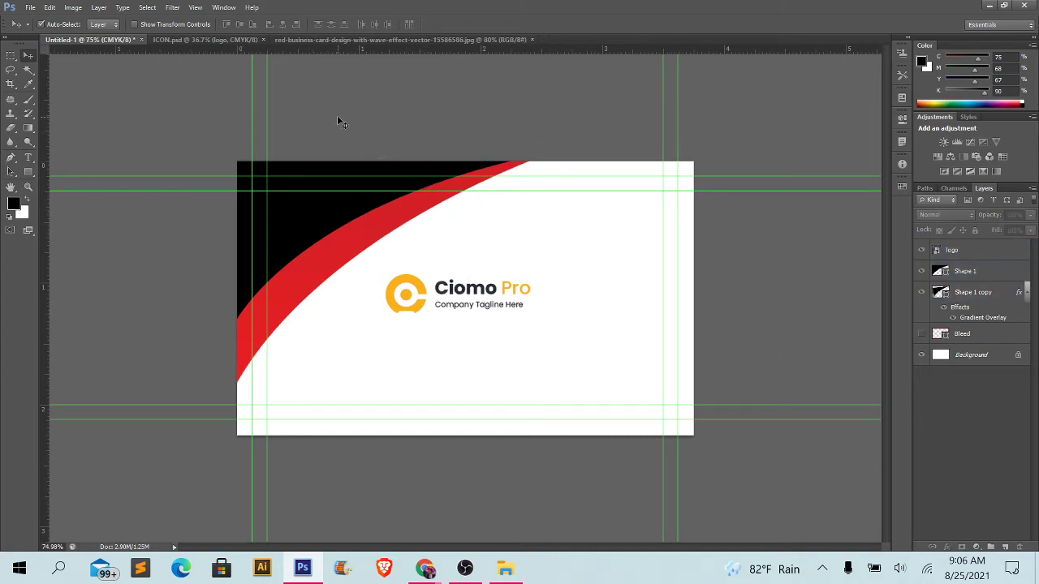
click(983, 275)
click(978, 292)
click(976, 271)
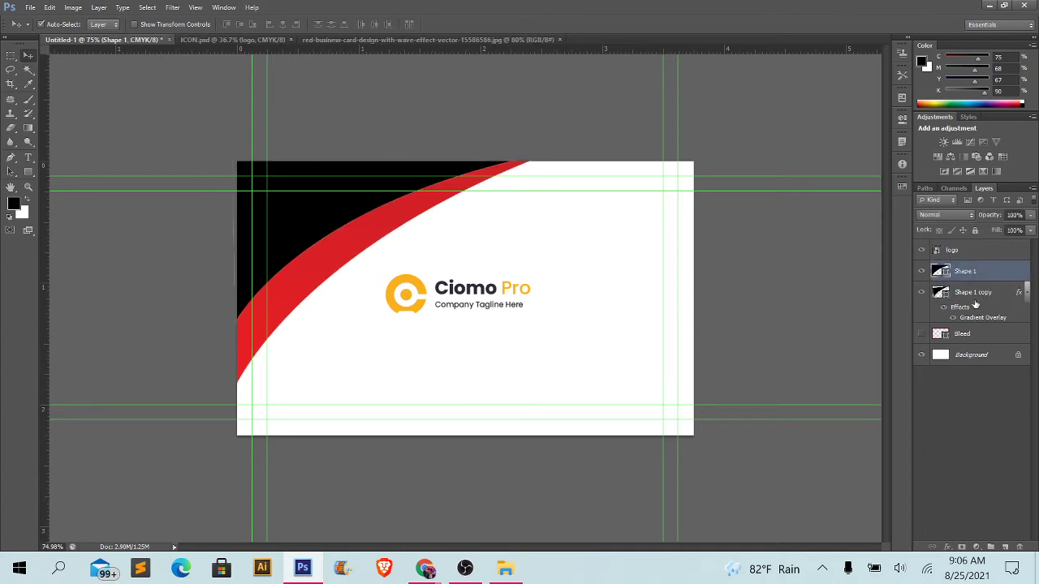
click(976, 293)
ctrl+click(977, 275)
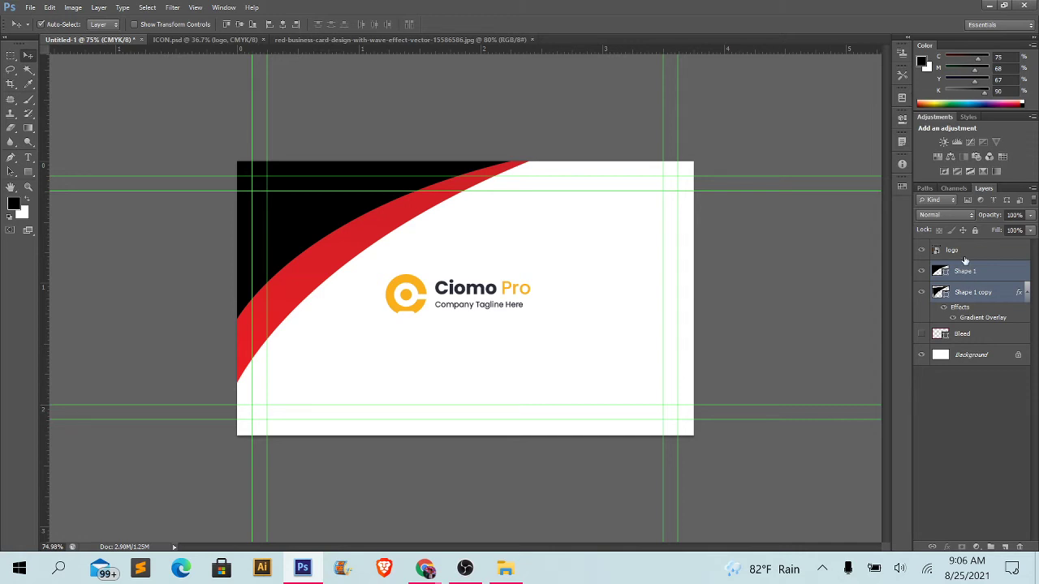
Group the two wave shapes as Group 1 and duplicate the group toward the bottom-right
key(ctrl+g)
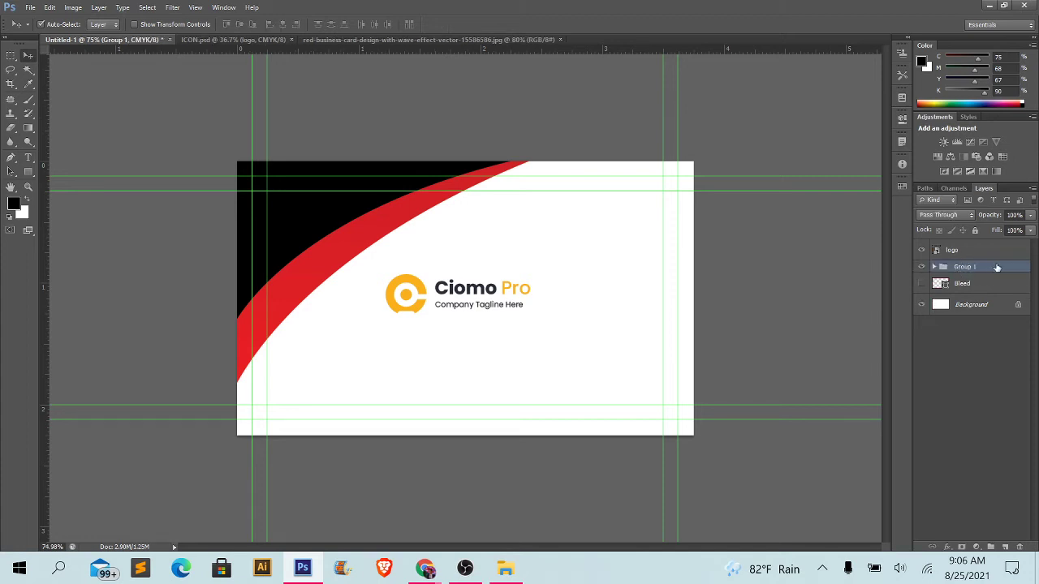
key(ctrl+j)
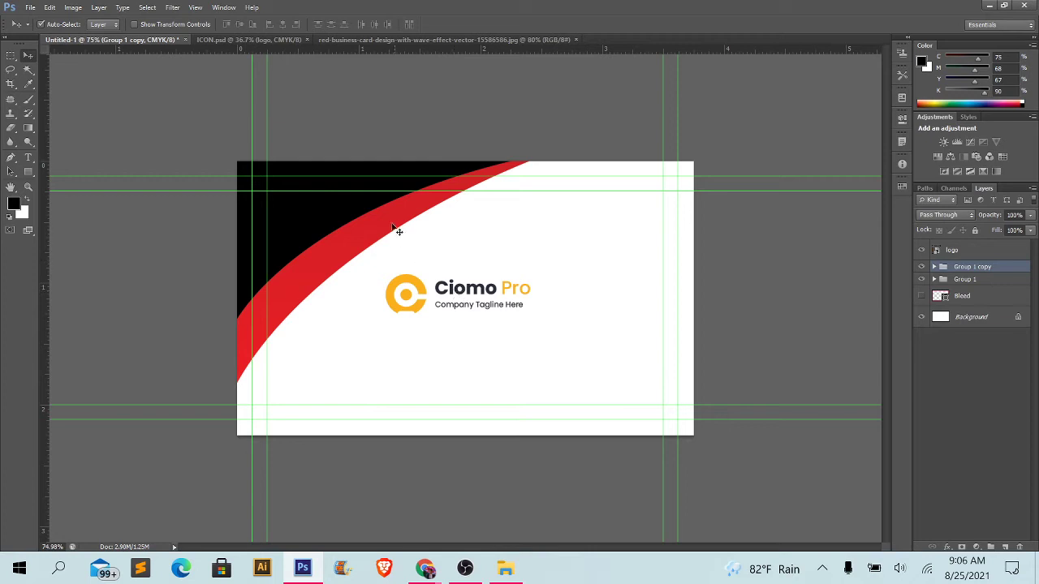
drag(343, 213, 544, 356)
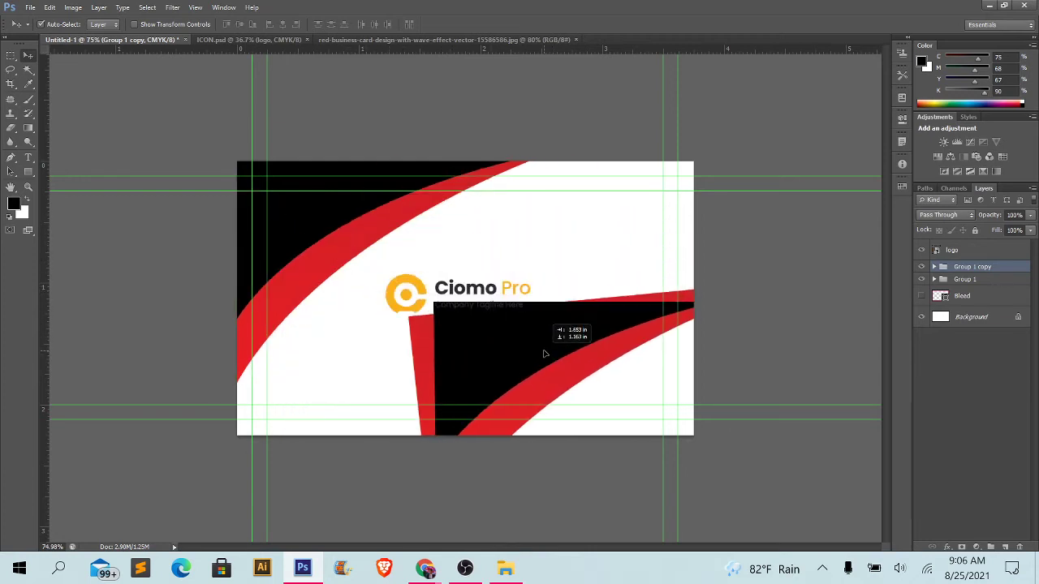
Rotate the duplicated wave group 180° and place it in the bottom-right corner
key(ctrl+t)
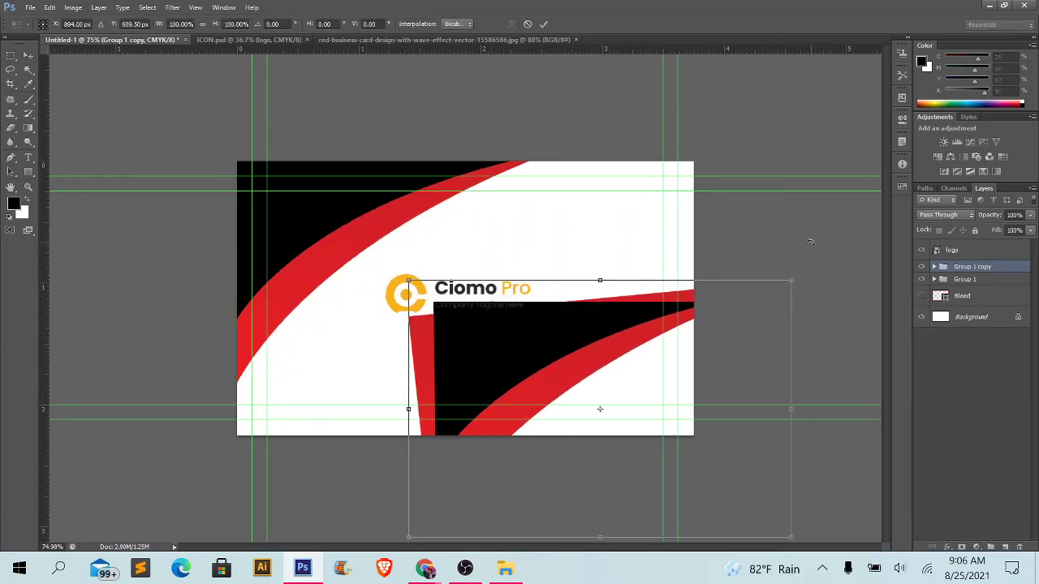
mouse_move(811, 241)
mouse_down()
mouse_move(519, 538)
mouse_move(467, 514)
mouse_up()
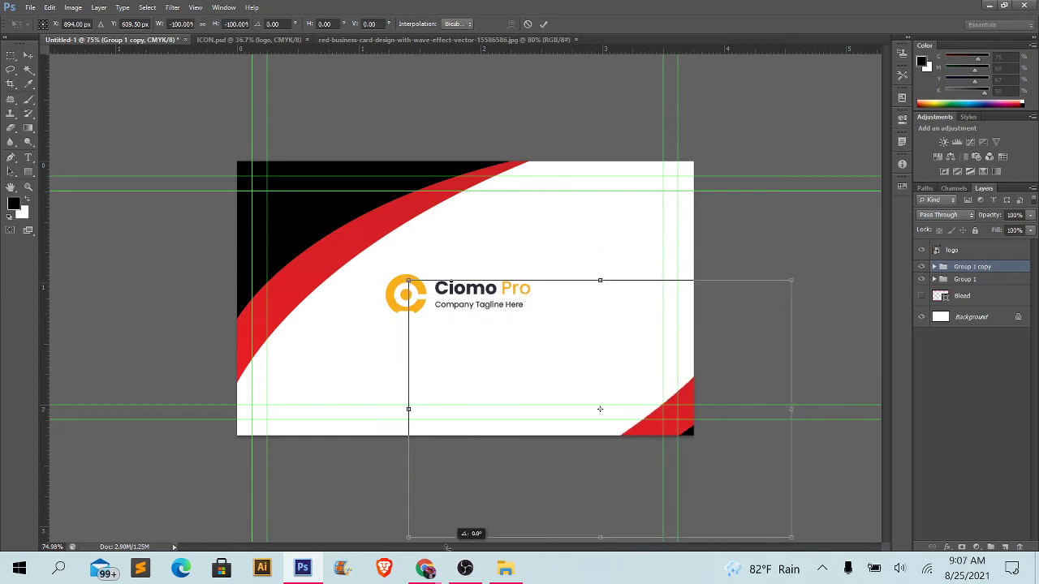
mouse_move(611, 347)
mouse_down()
mouse_move(640, 387)
mouse_move(624, 340)
mouse_move(620, 358)
mouse_move(585, 357)
mouse_move(603, 357)
mouse_up()
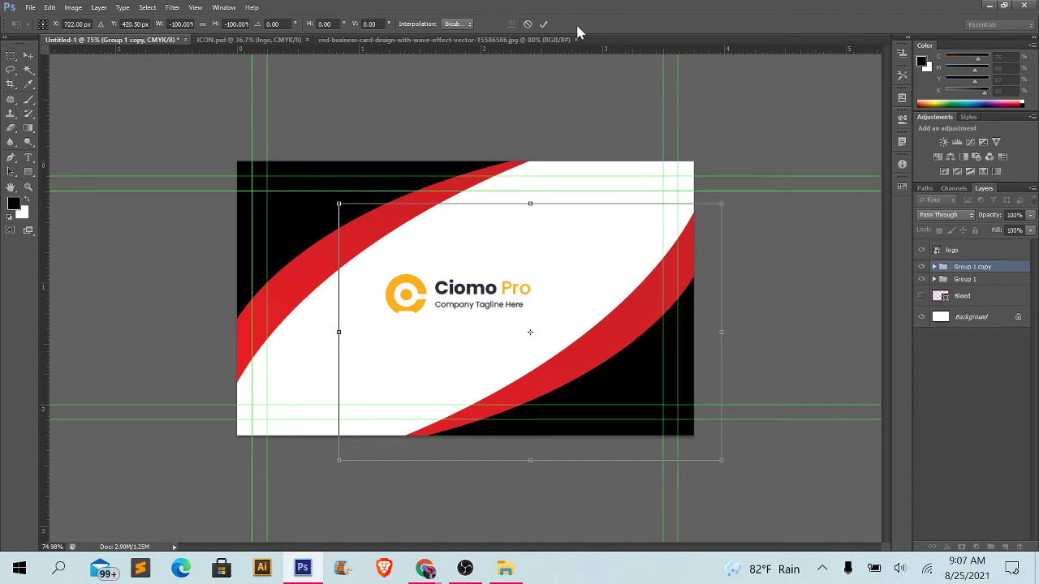
click(544, 23)
Nudge Group 1 copy slightly so it sits flush in the bottom-right corner
click(777, 364)
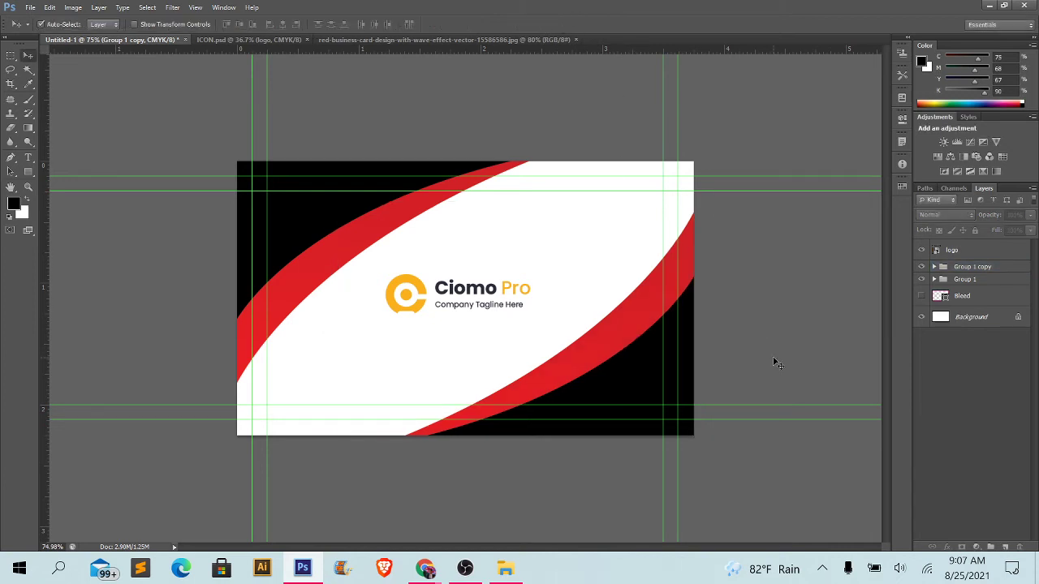
click(958, 270)
drag(564, 411, 564, 391)
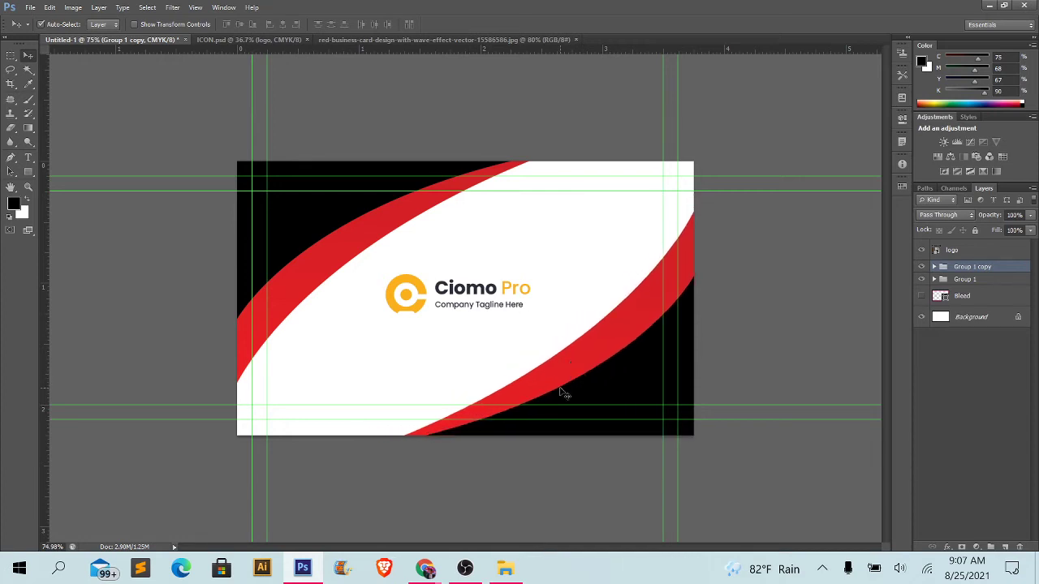
click(797, 351)
scroll(799, 351, down, 2)
scroll(798, 351, up, 1)
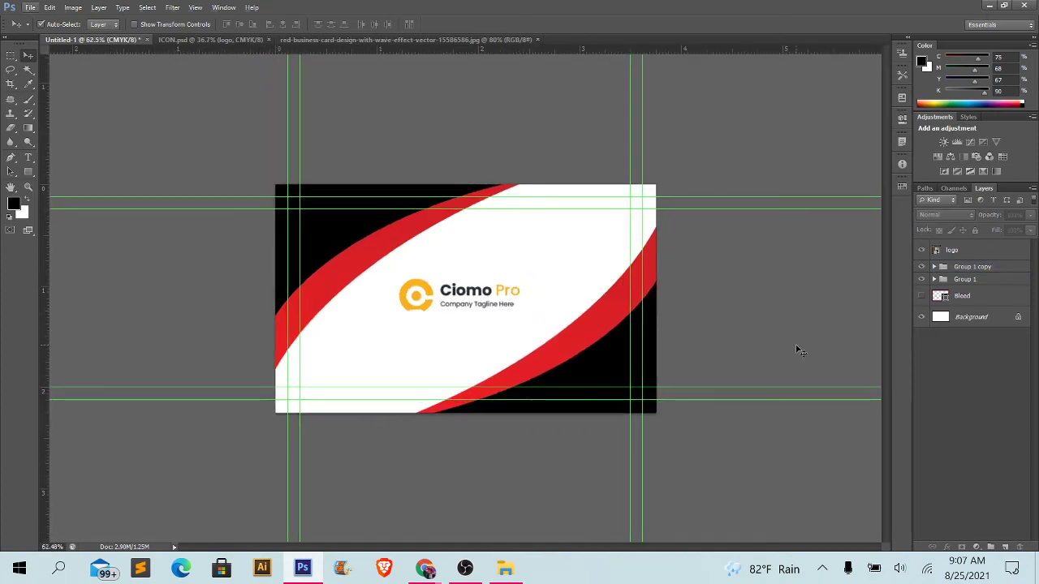
drag(162, 85, 325, 118)
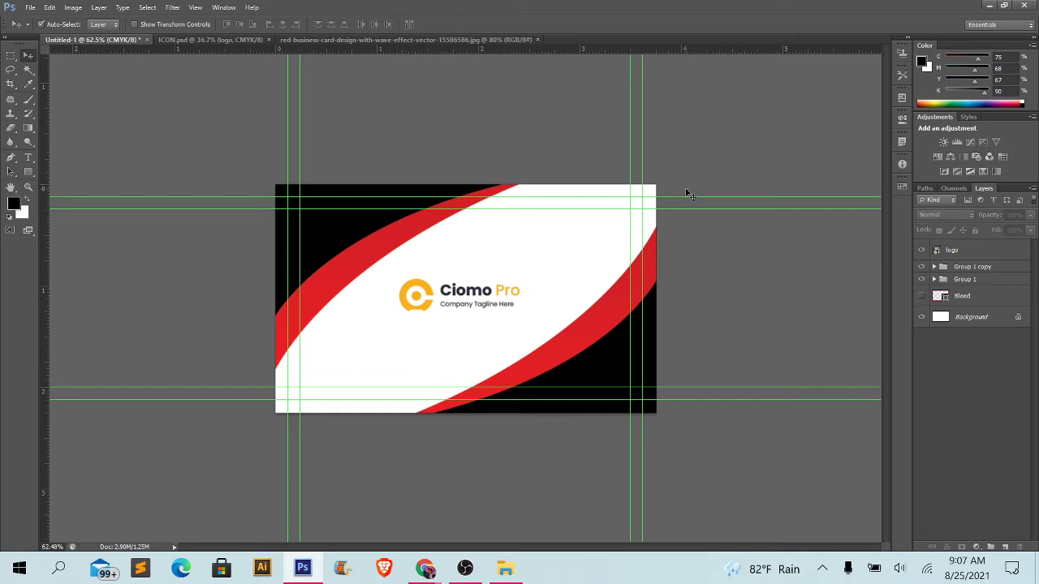
Toggle the guides off, on and off again with Ctrl+; while zooming to preview the card
key(ctrl+semicolon)
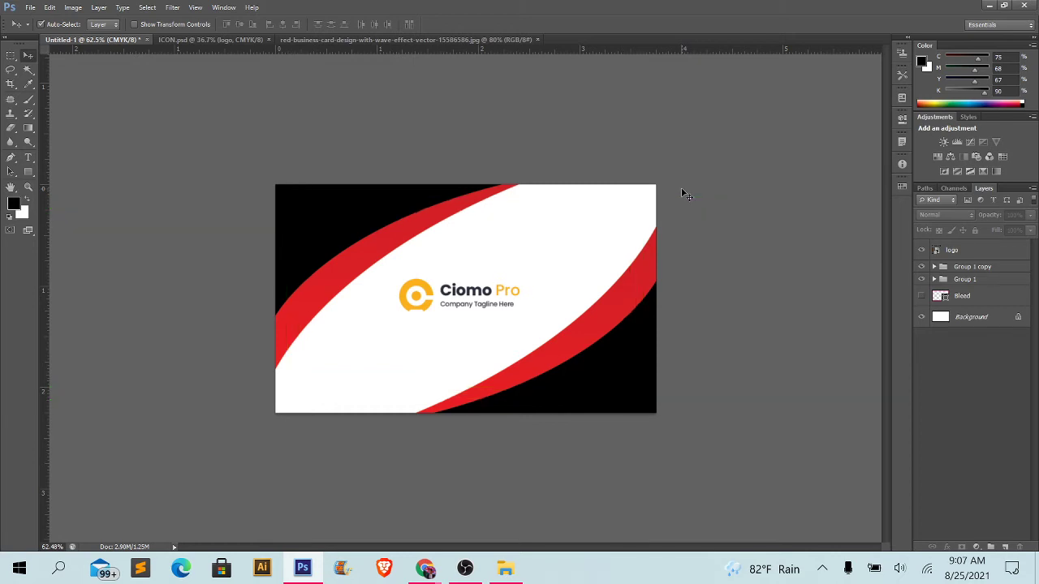
scroll(684, 203, up, 2)
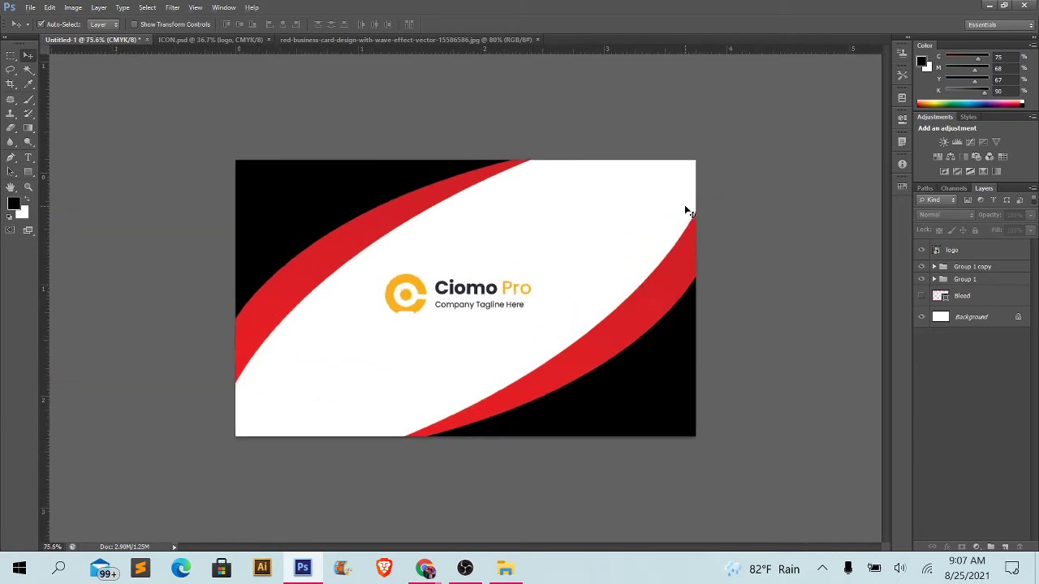
scroll(684, 205, up, 2)
scroll(685, 205, down, 1)
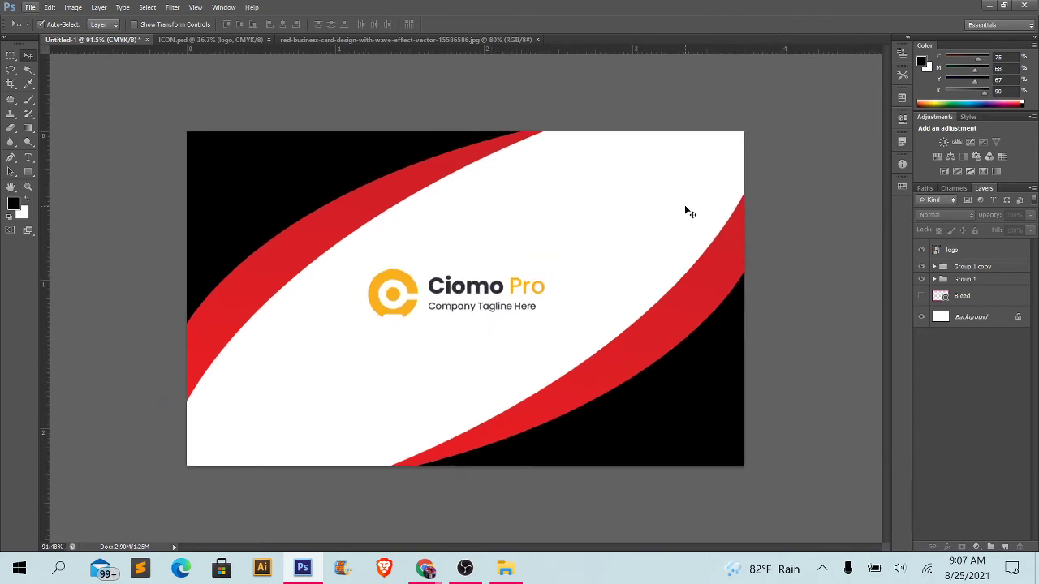
key(ctrl+semicolon)
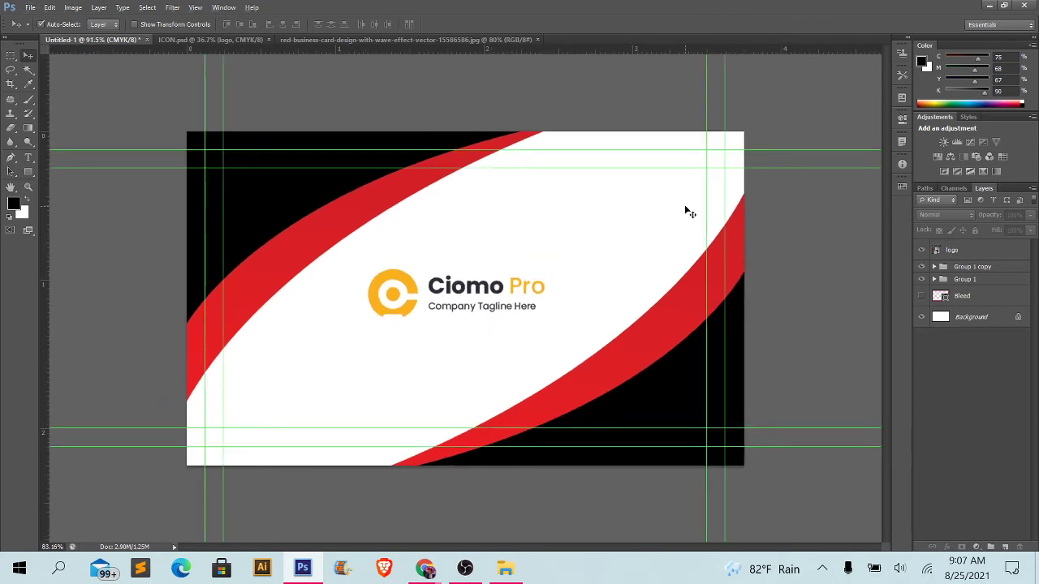
scroll(685, 206, down, 2)
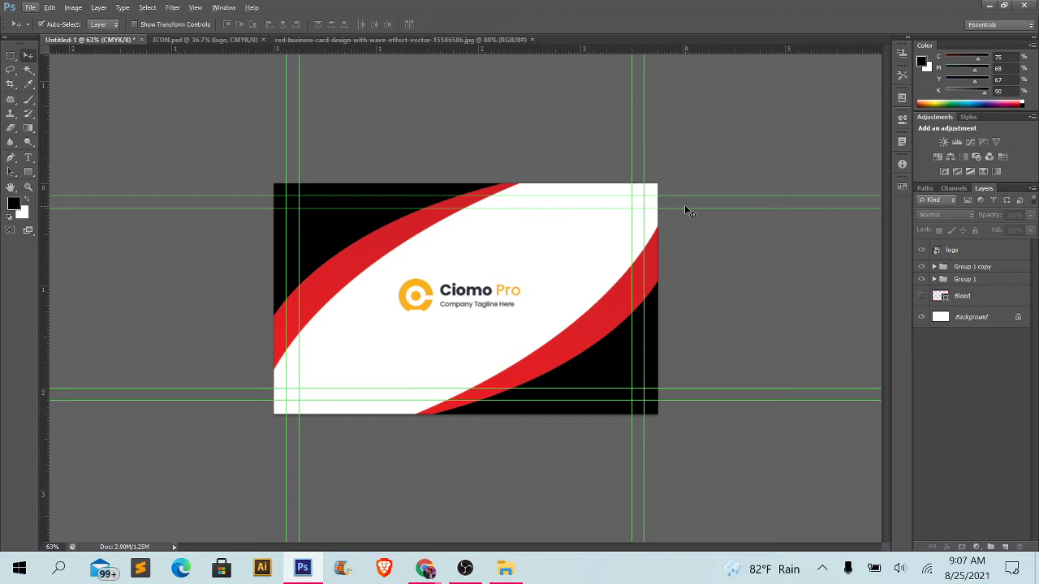
key(ctrl+semicolon)
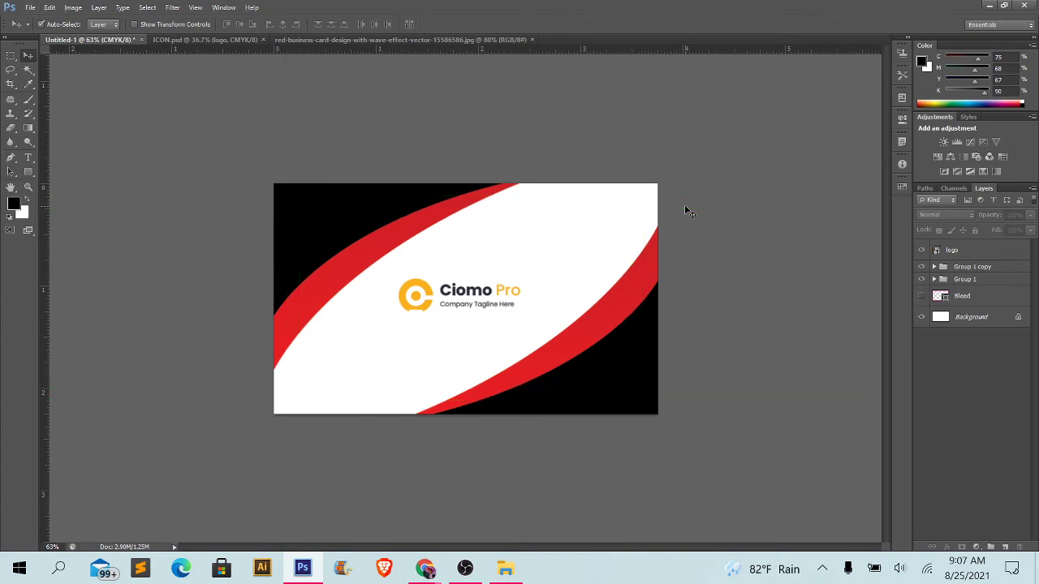
scroll(684, 210, up, 3)
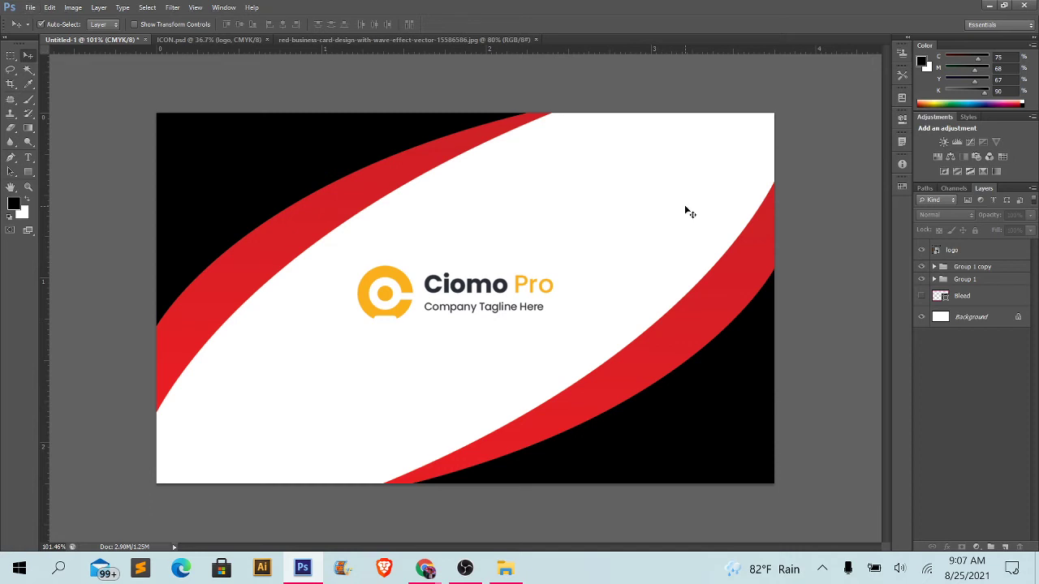
scroll(680, 219, down, 1)
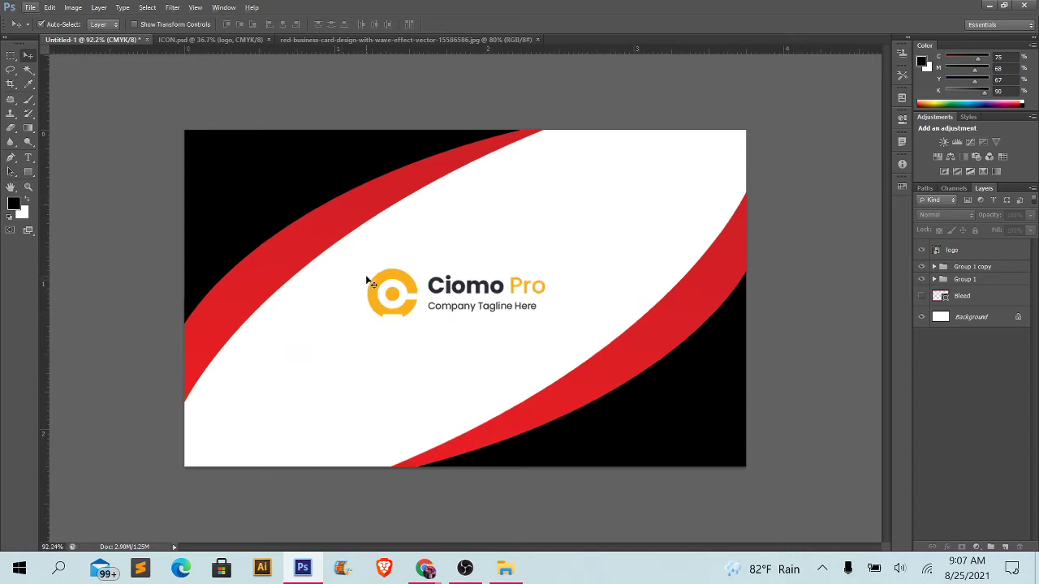
Scale the Ciomo Pro logo up to about 128%, keeping its layers and centered position
click(383, 310)
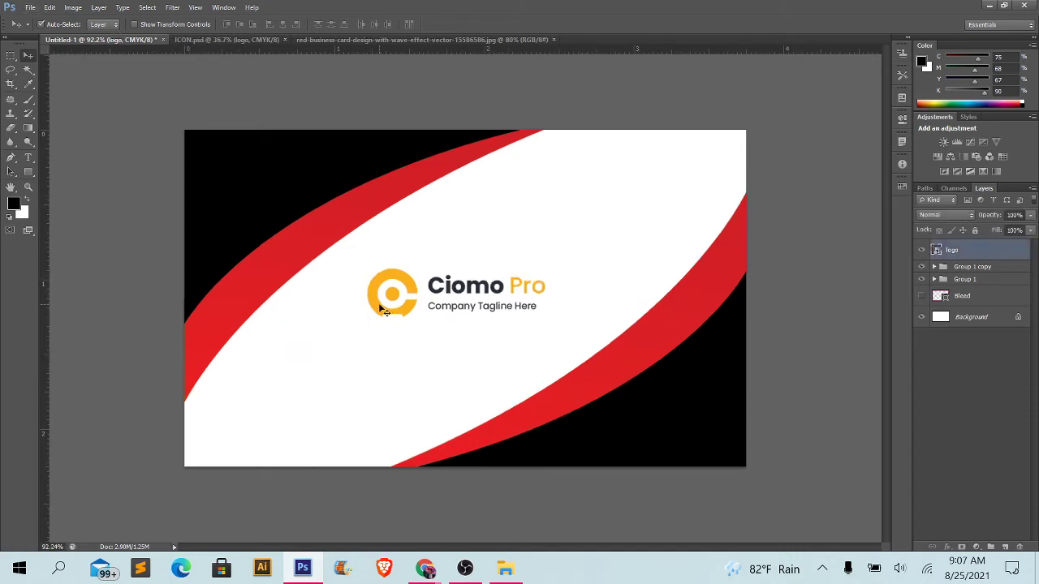
double_click(383, 310)
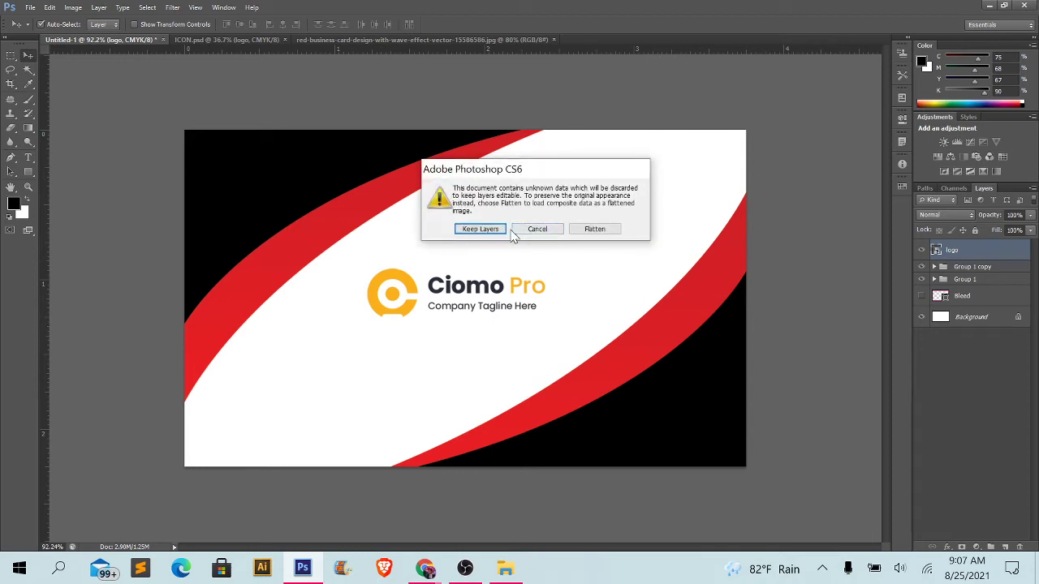
click(480, 229)
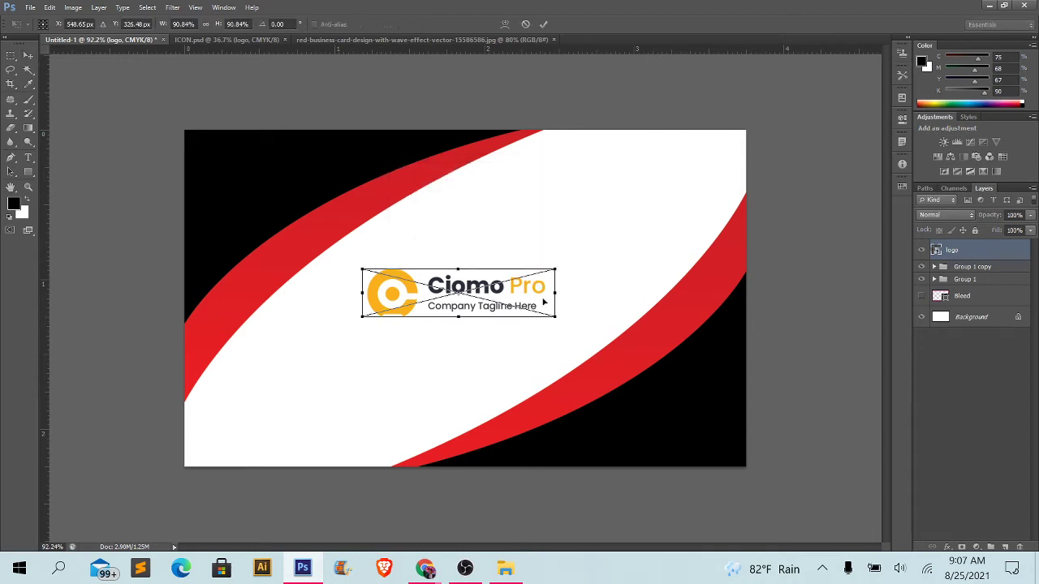
drag(555, 317, 595, 327)
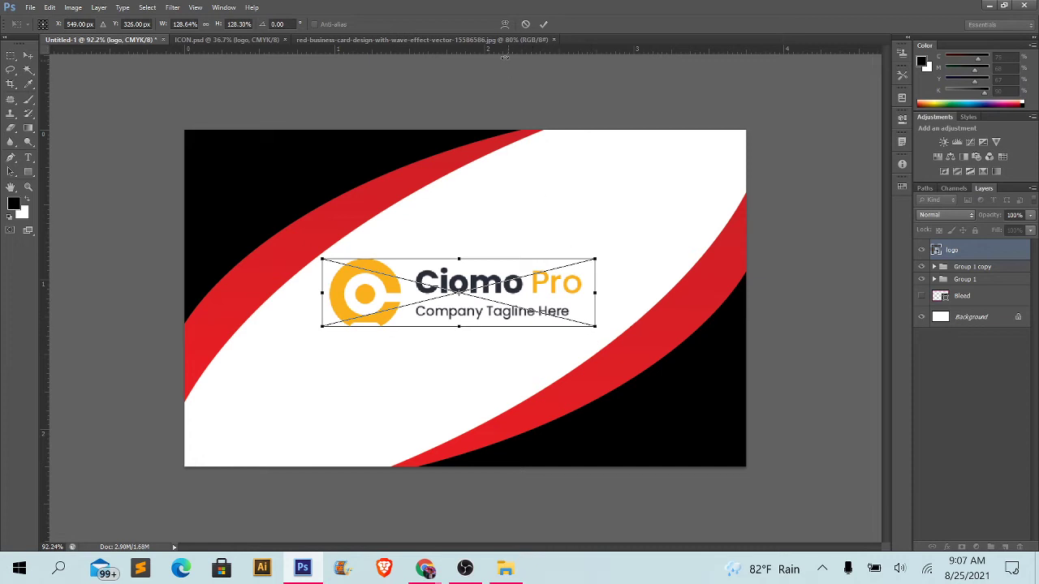
key(Return)
scroll(560, 79, down, 3)
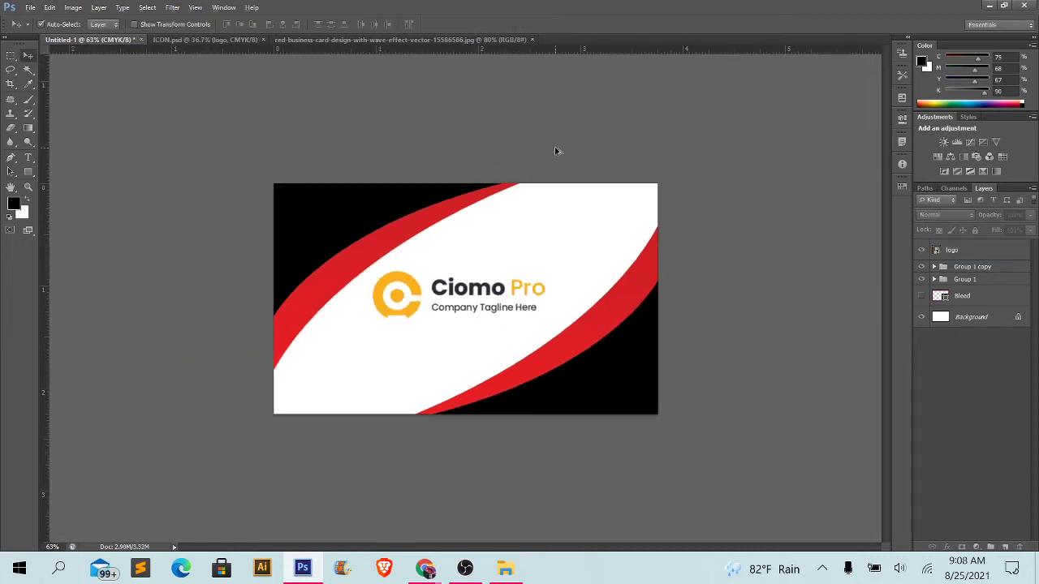
Group the logo layer and both wave groups into a new layer group
click(439, 40)
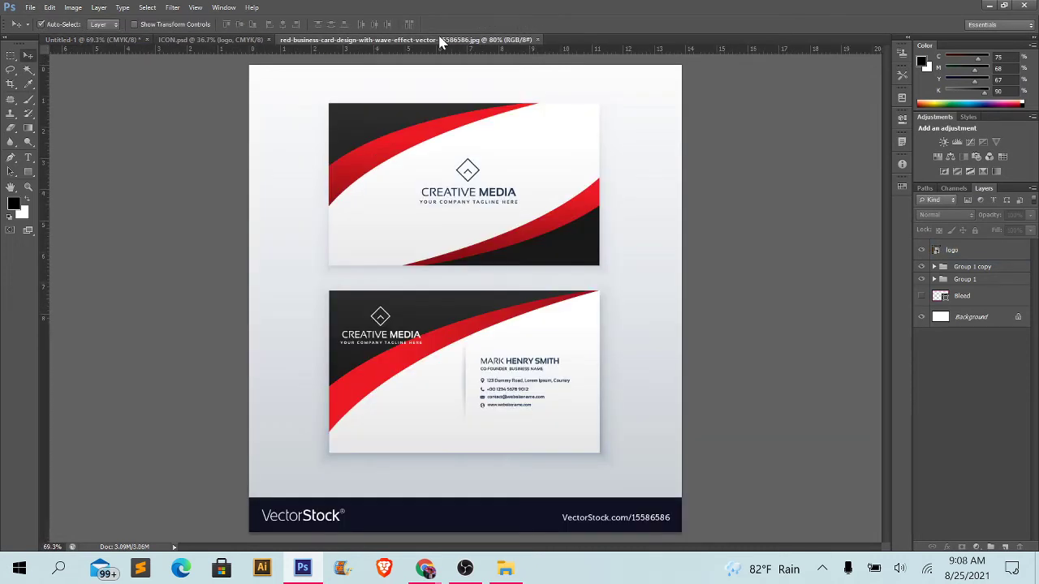
click(106, 40)
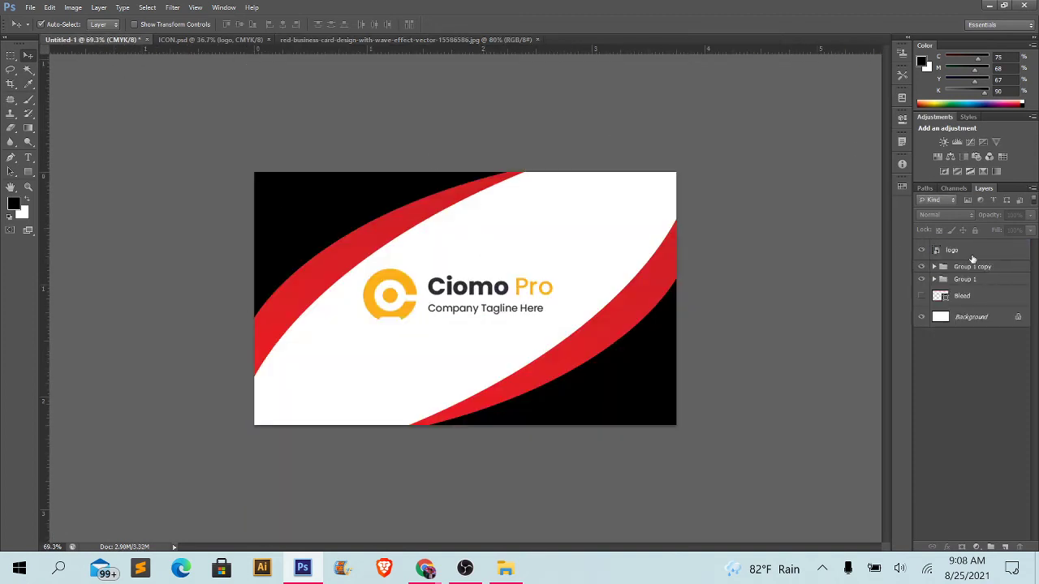
click(974, 253)
shift+click(972, 279)
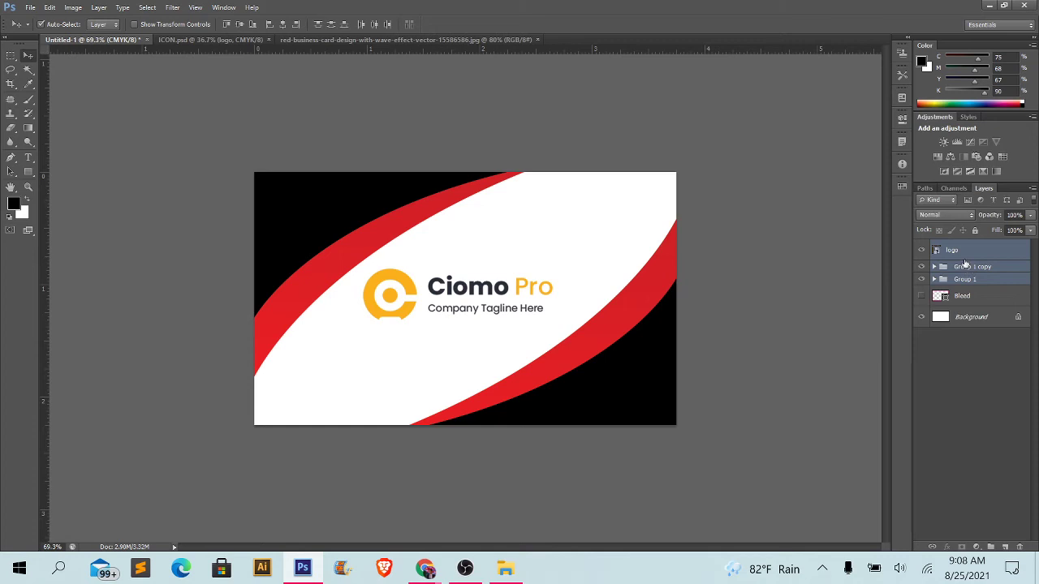
key(ctrl+g)
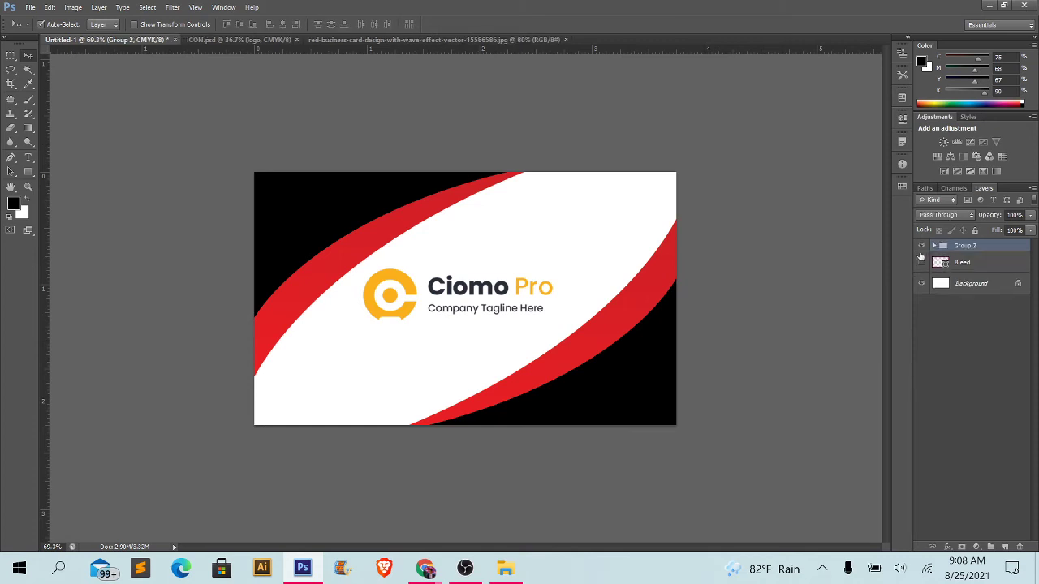
Rename the new group to Font, leaving it visible
click(921, 247)
click(921, 247)
click(921, 247)
double_click(965, 245)
text(Font)
key(Return)
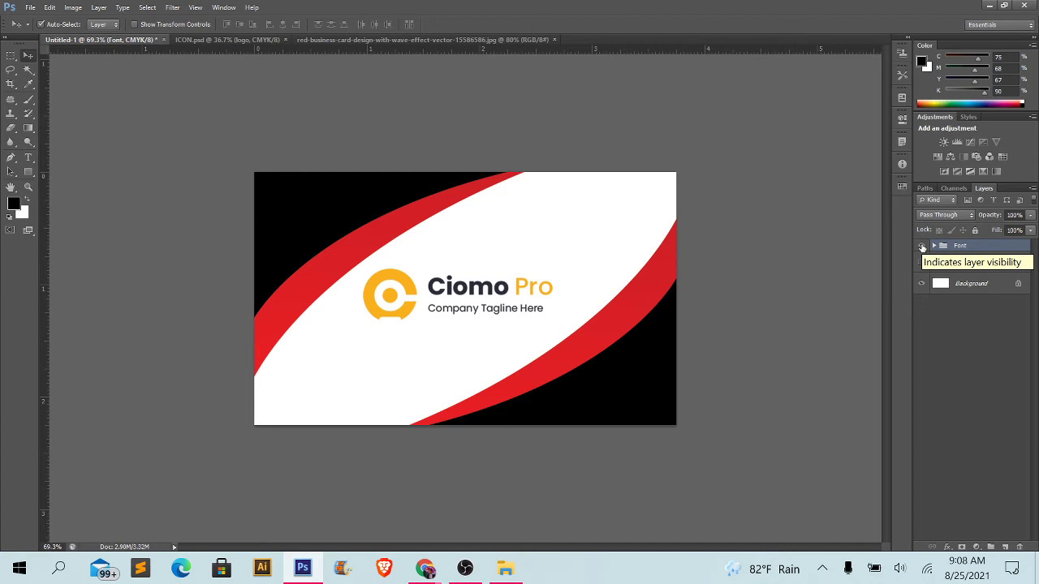
click(398, 39)
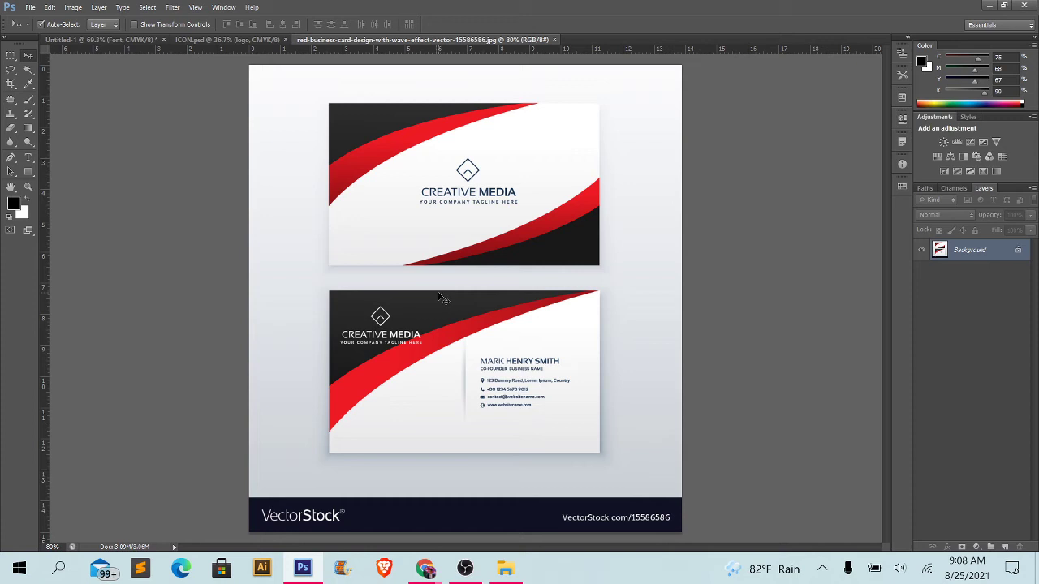
click(138, 38)
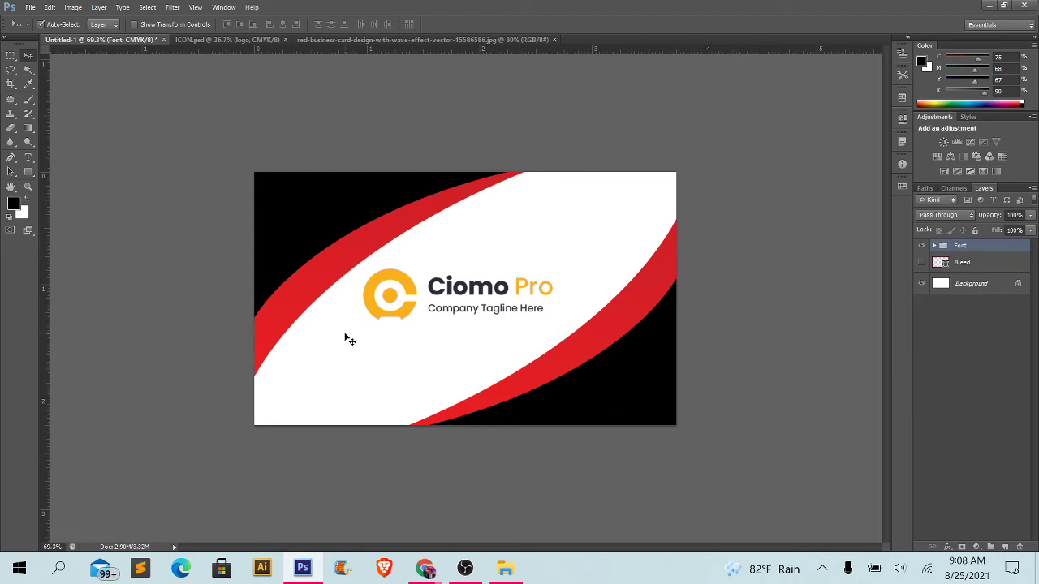
click(455, 40)
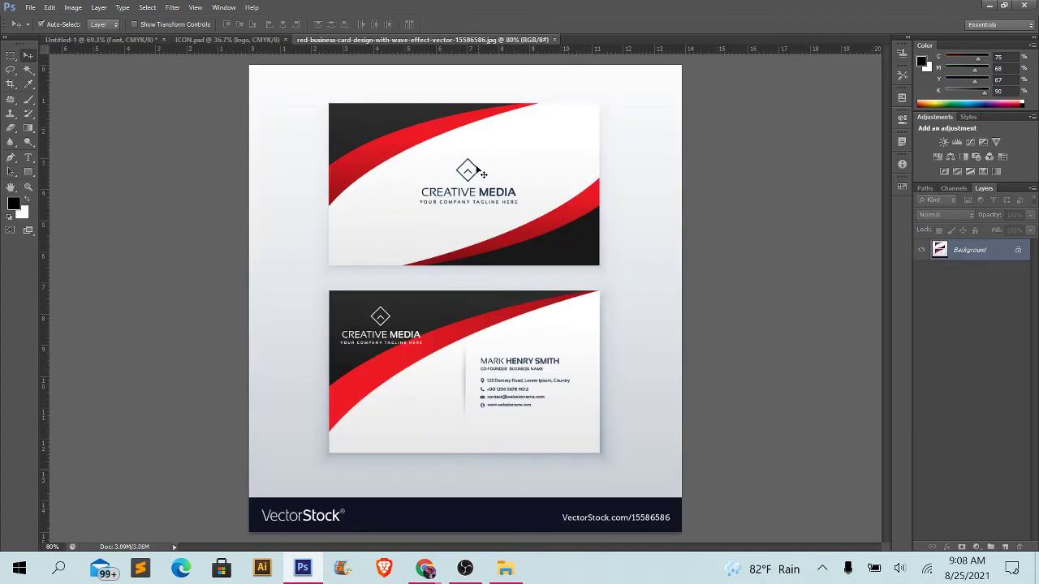
click(84, 40)
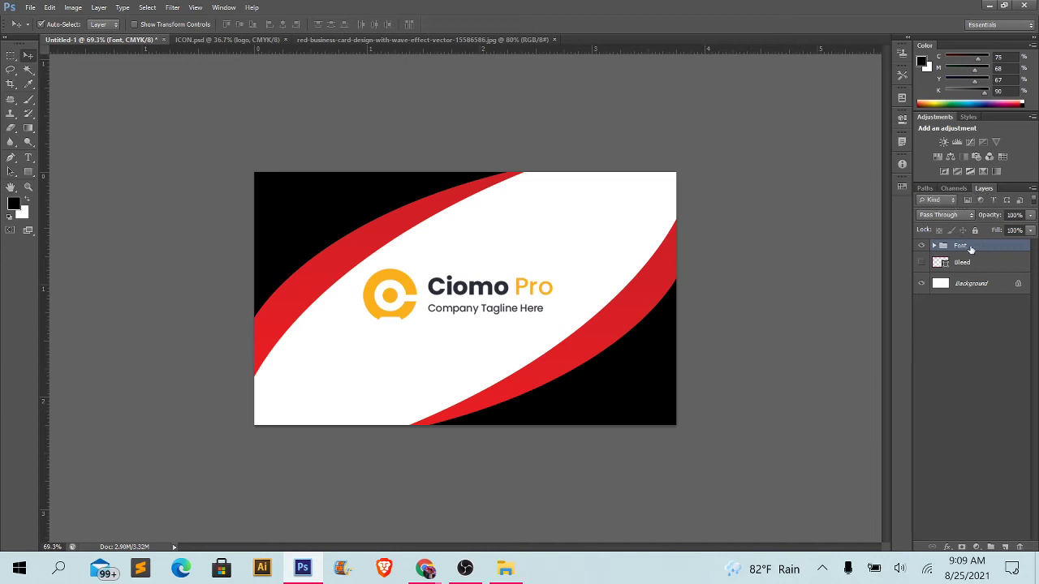
click(921, 245)
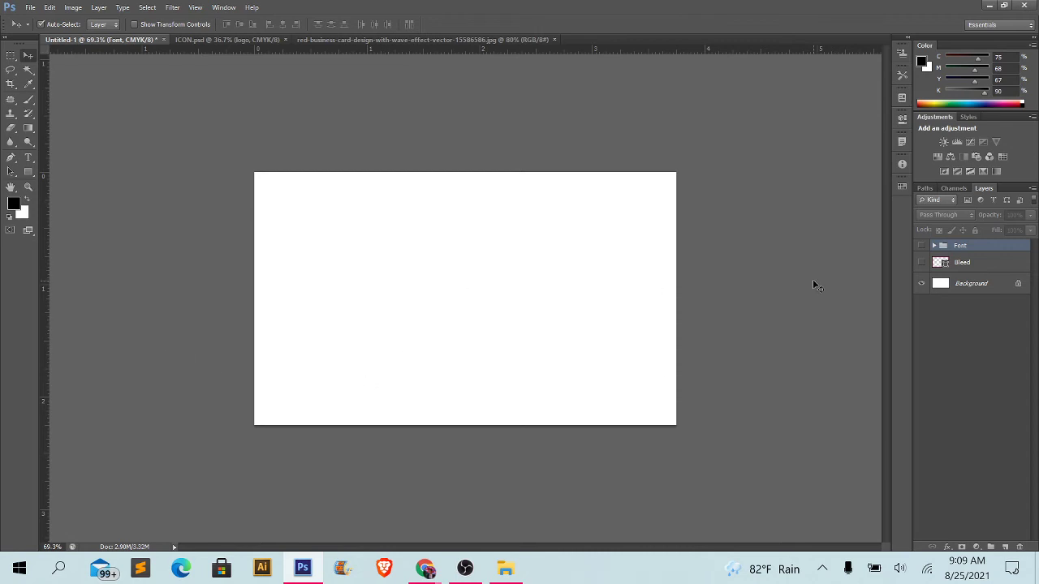
click(920, 244)
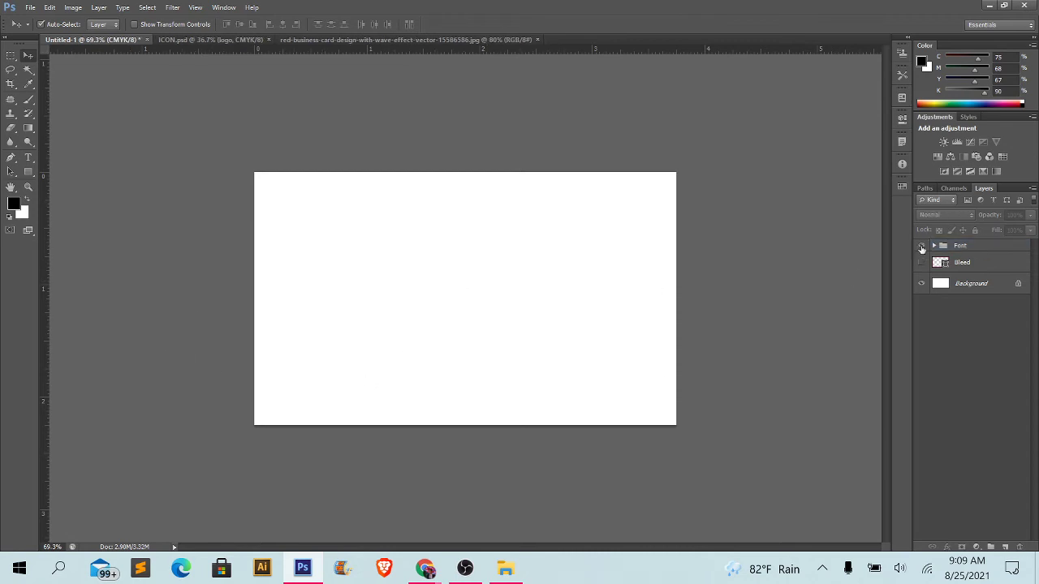
click(934, 246)
click(983, 281)
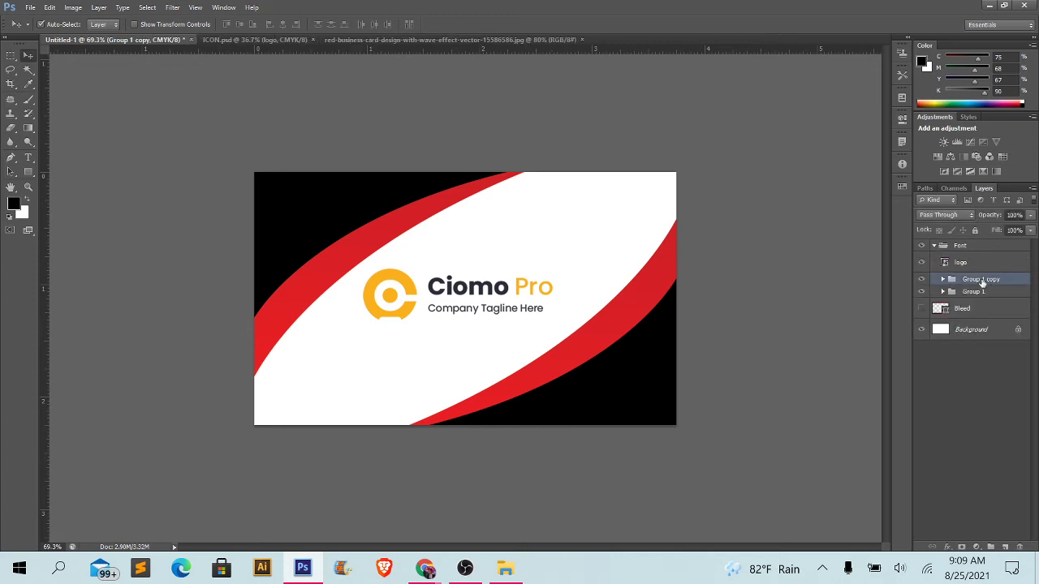
Duplicate the Font group and hide the original
click(934, 246)
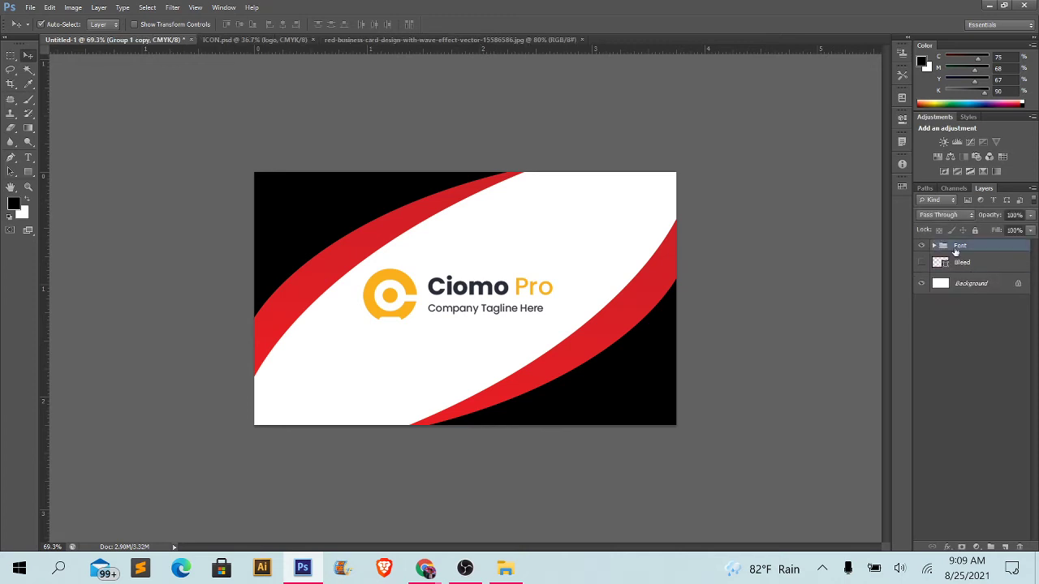
click(955, 247)
key(ctrl+j)
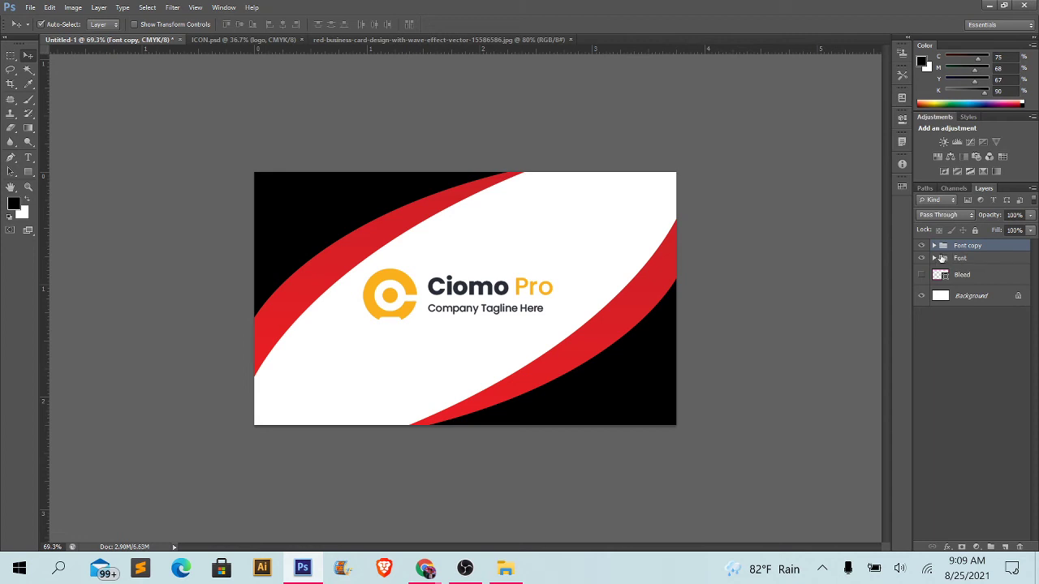
click(926, 258)
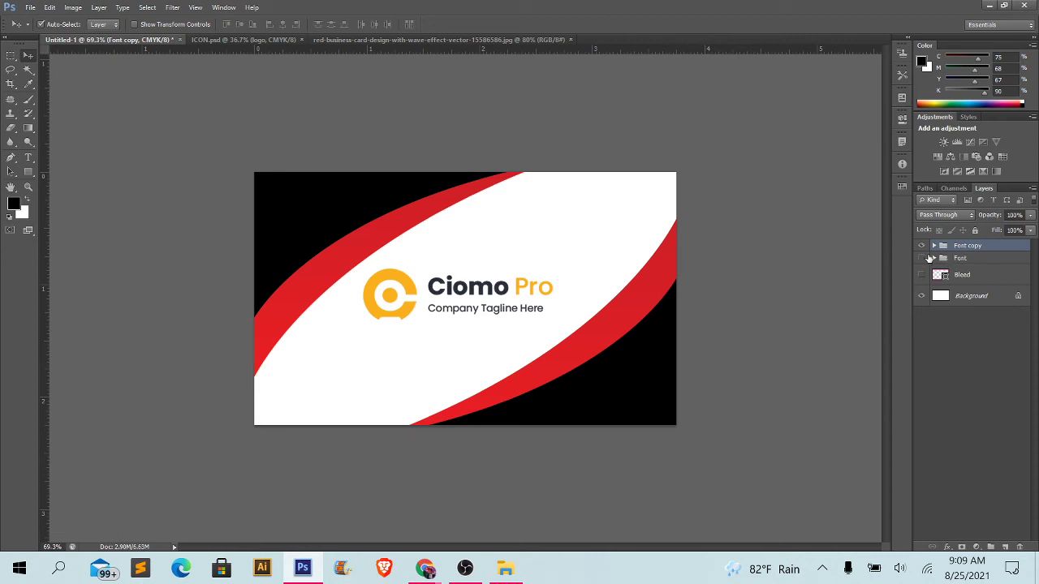
click(370, 311)
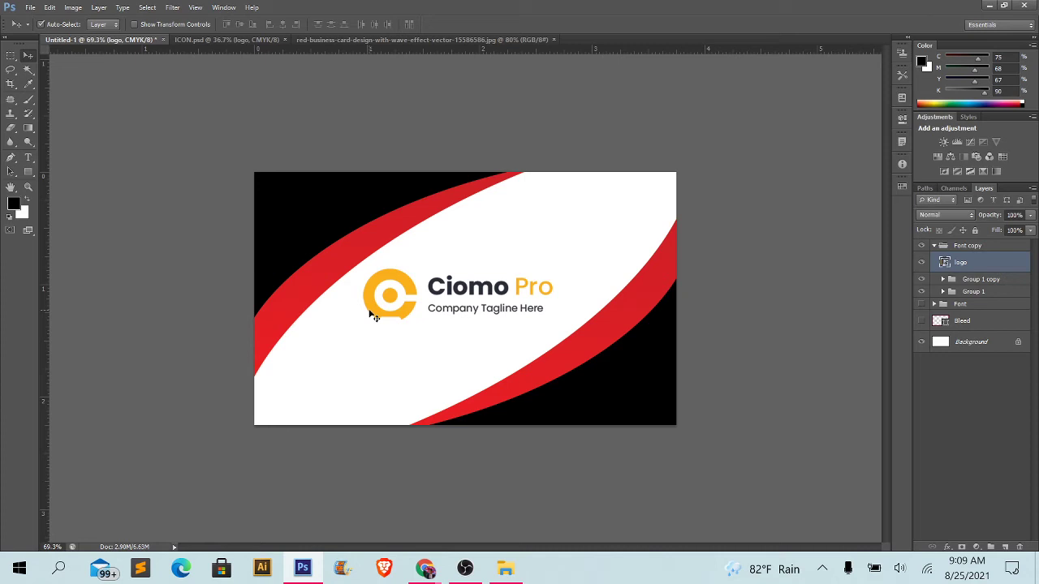
Delete the lower-right red and black wave shapes from the Font copy, matching the reference card
click(436, 39)
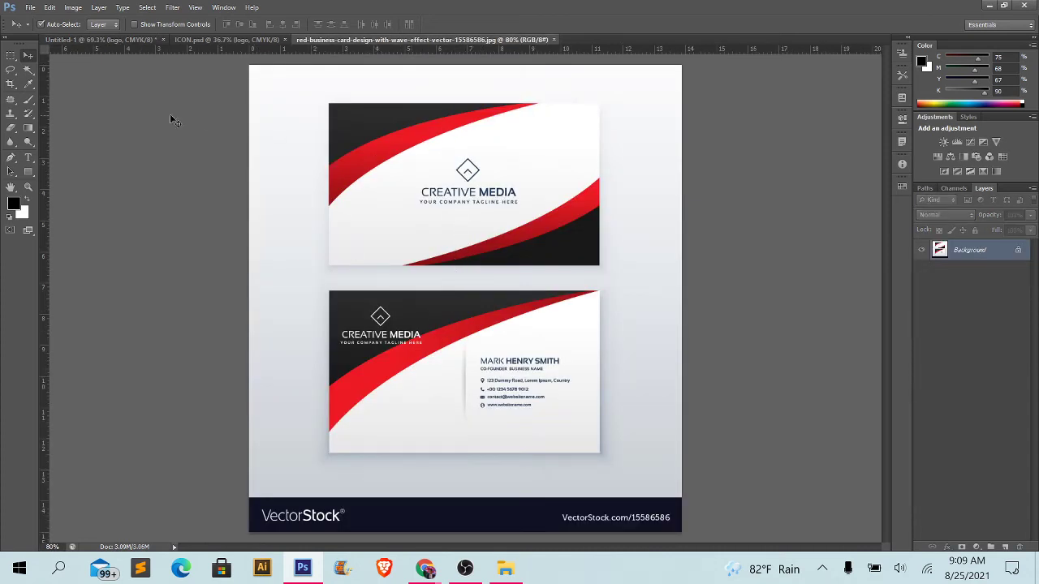
click(124, 39)
drag(728, 407, 645, 328)
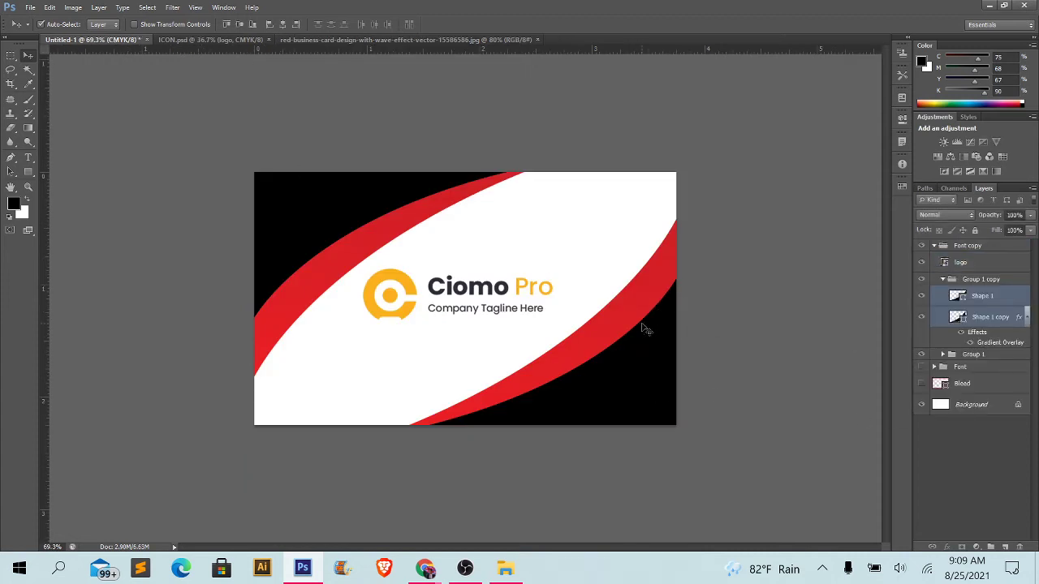
key(Delete)
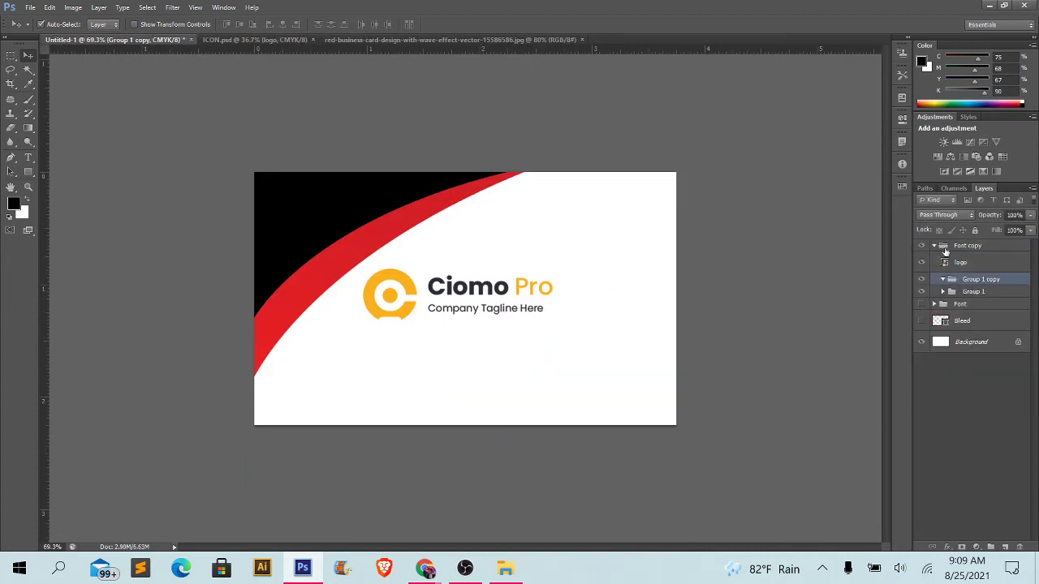
Rename the Font copy group to Back and show the guides
click(934, 246)
double_click(962, 246)
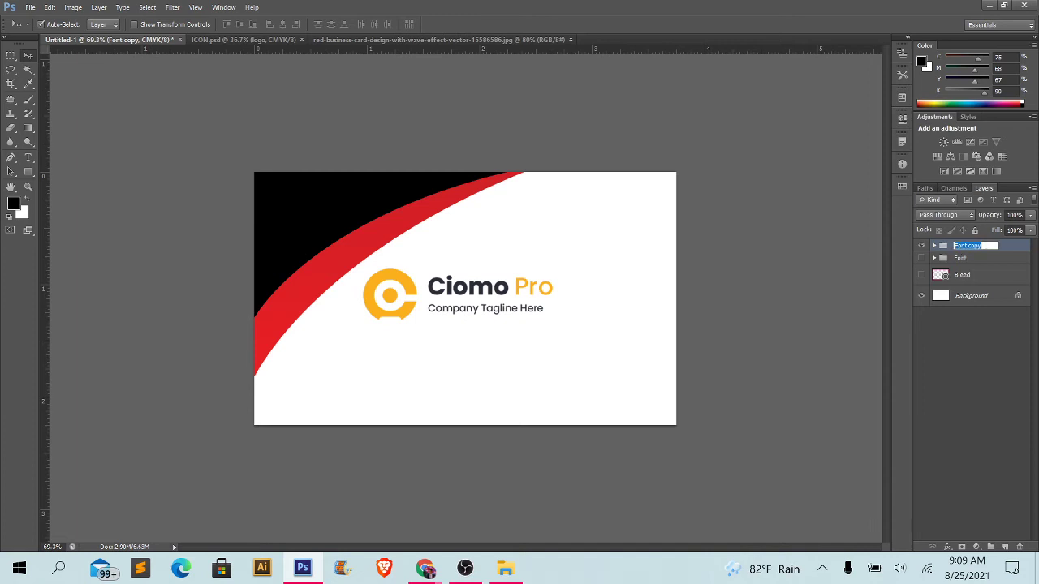
text(Back)
key(Return)
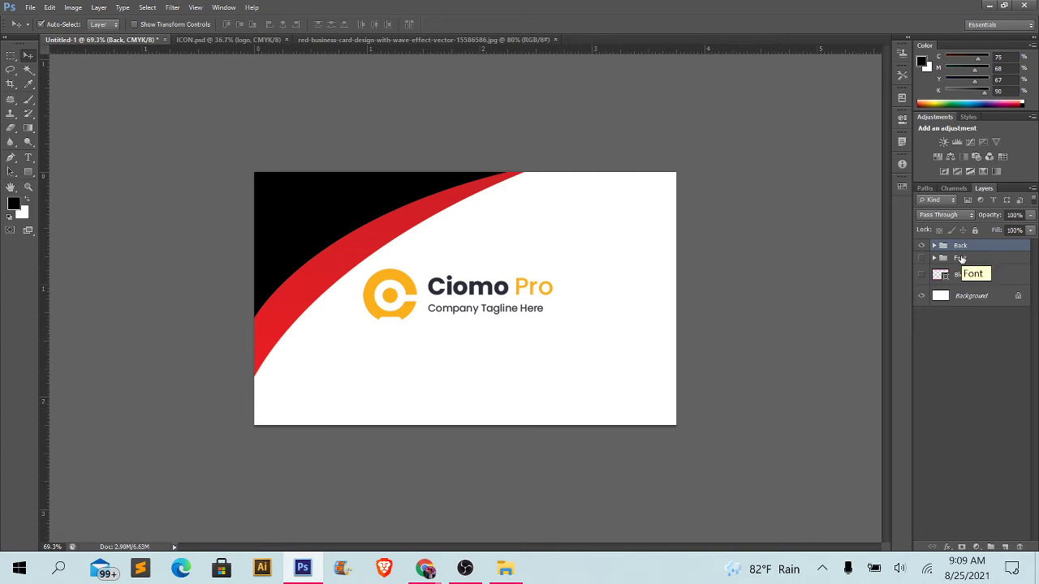
key(ctrl+semicolon)
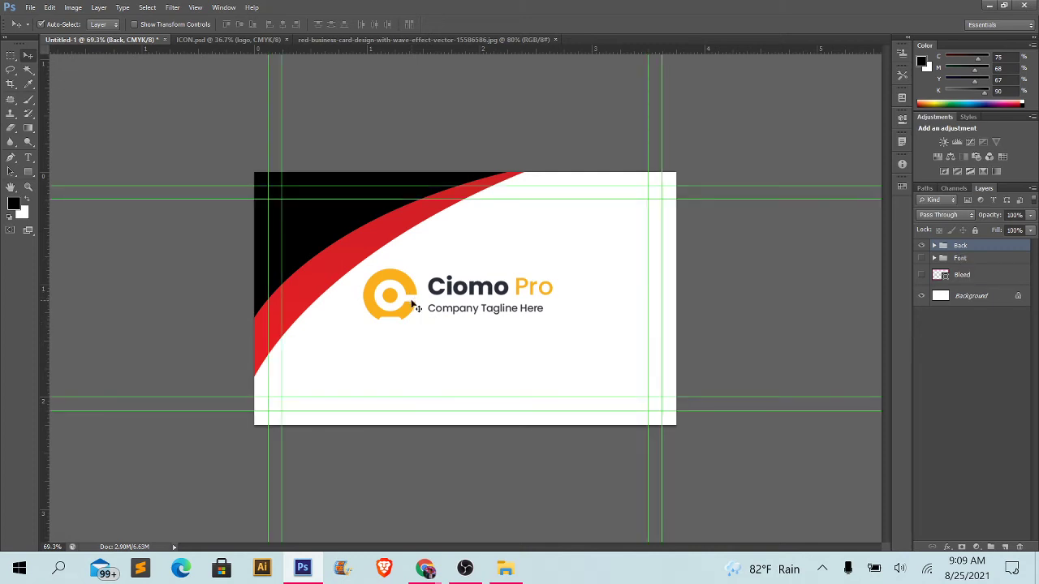
Scale the Ciomo Pro logo down to about 79% and place it in the upper-right white area
click(416, 308)
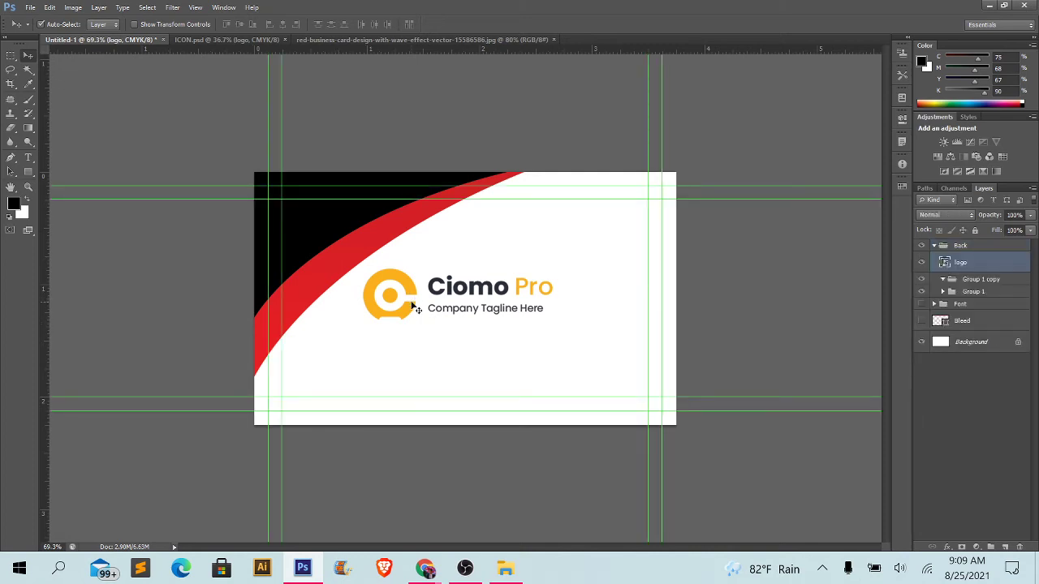
key(ctrl+t)
drag(567, 324, 491, 301)
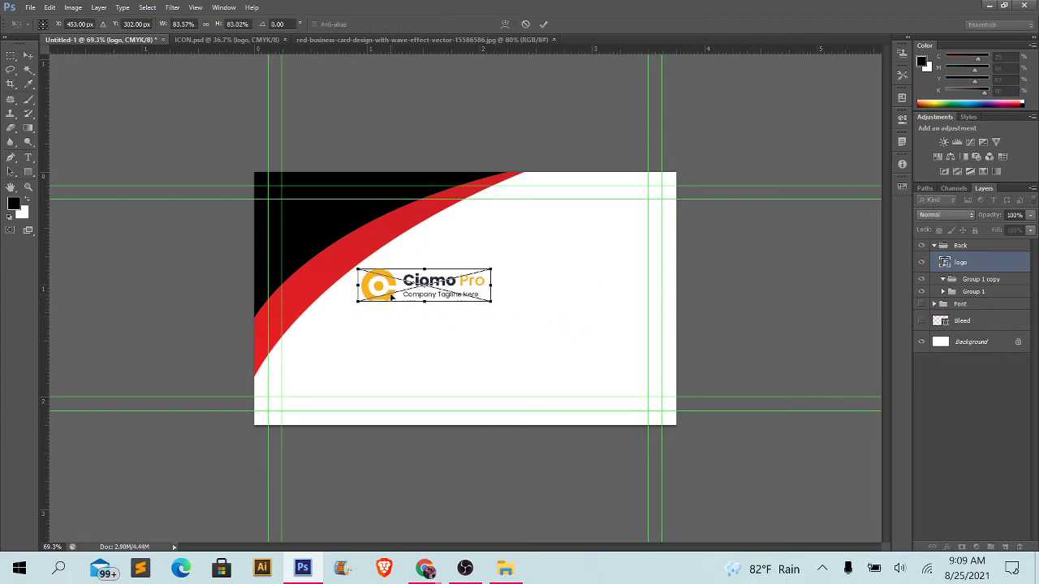
drag(392, 296, 316, 229)
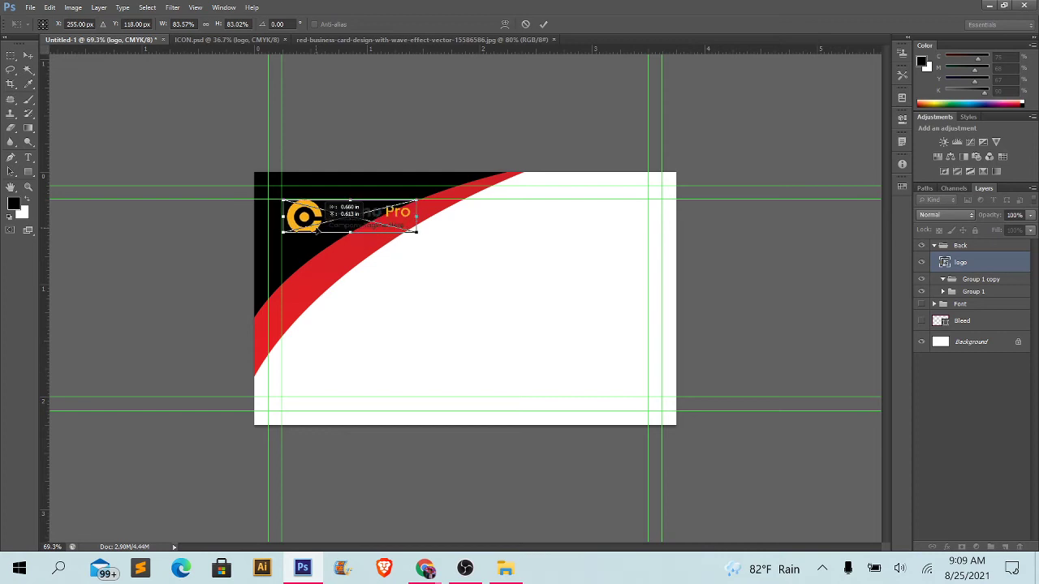
drag(416, 232, 409, 233)
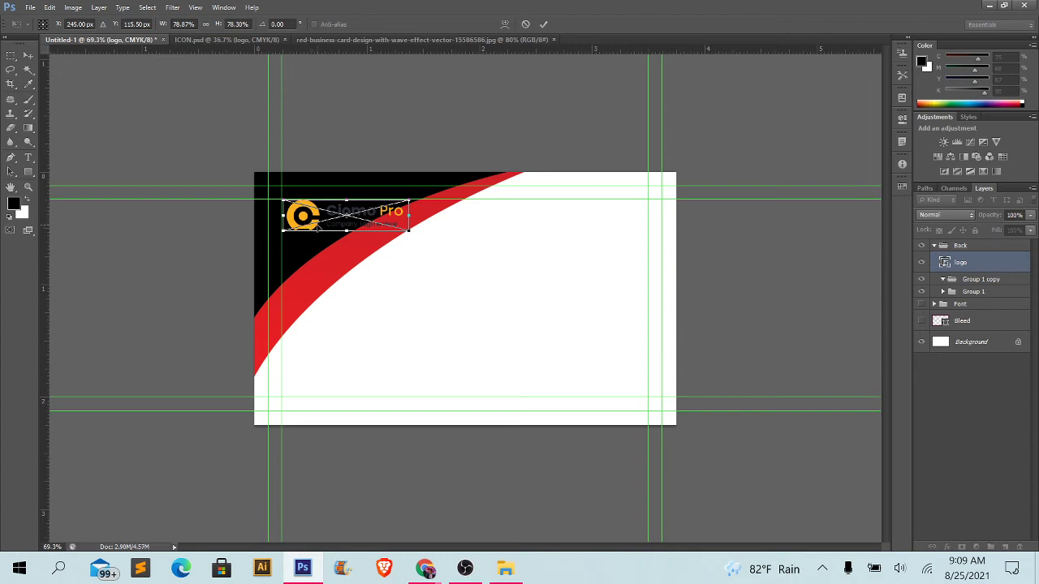
drag(319, 229, 550, 225)
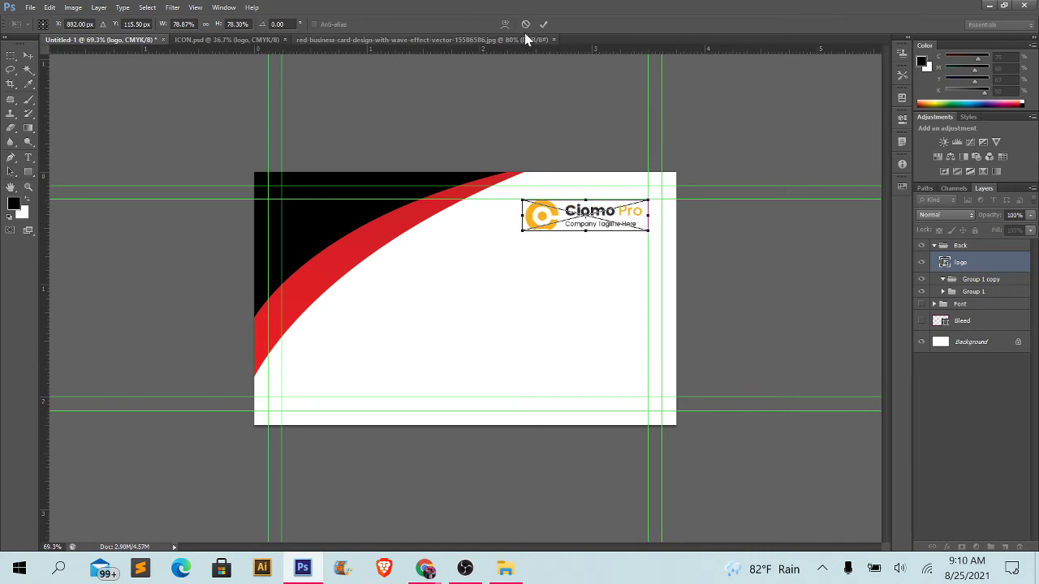
click(543, 23)
scroll(622, 213, up, 3)
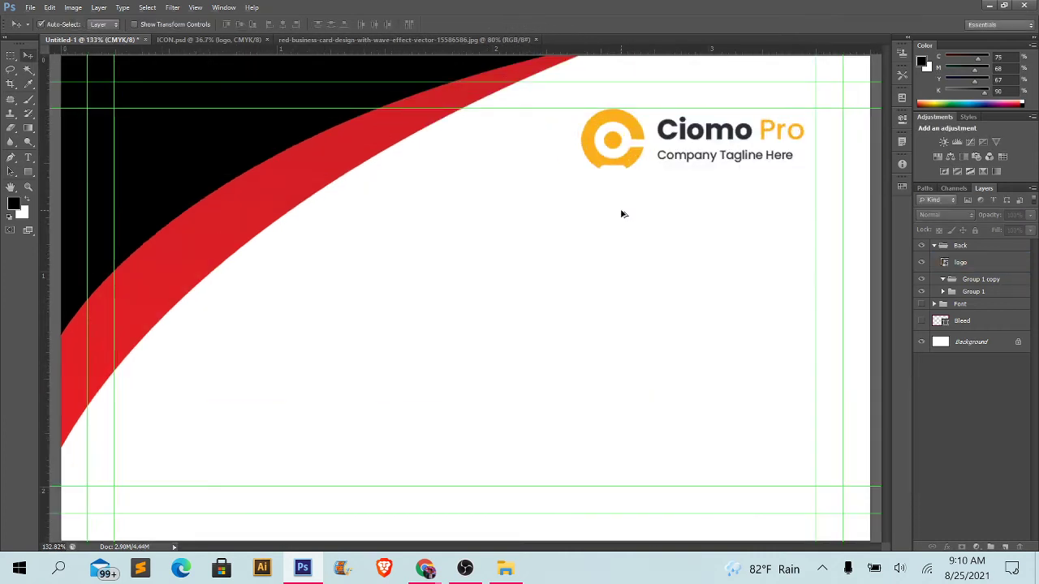
scroll(640, 155, down, 3)
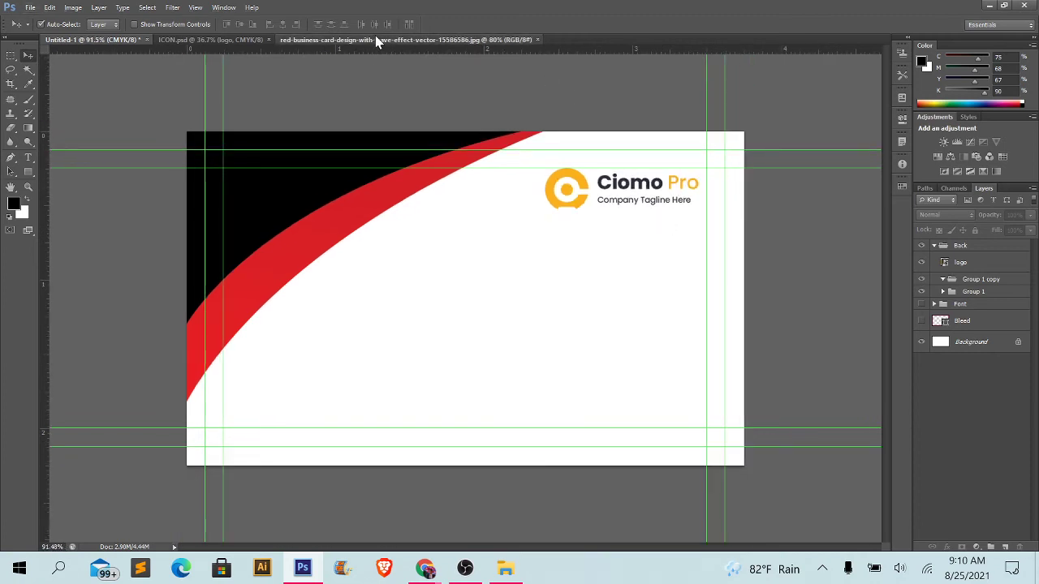
click(375, 39)
scroll(496, 373, up, 4)
drag(476, 368, 419, 237)
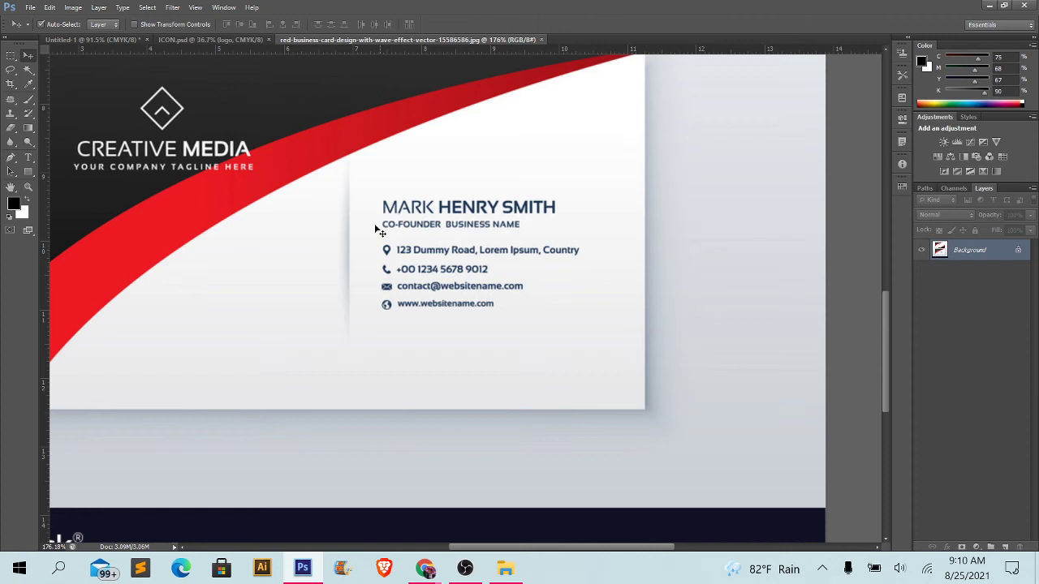
click(93, 39)
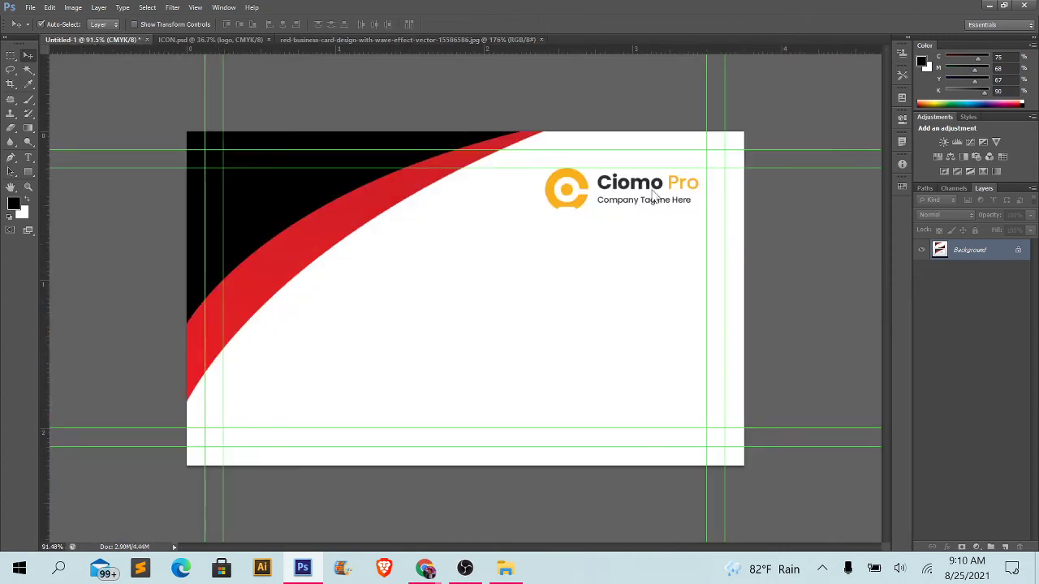
click(512, 566)
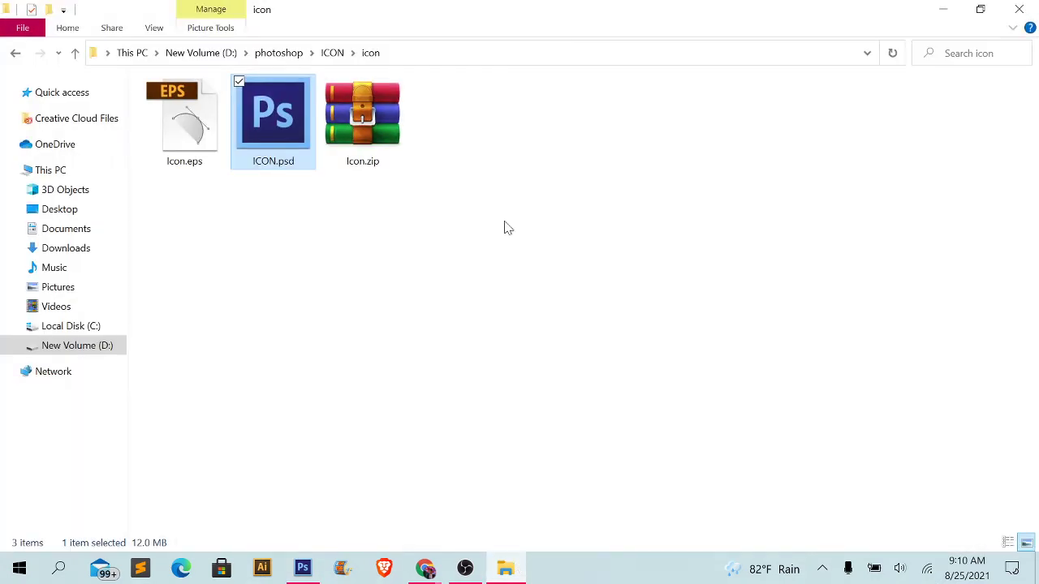
click(75, 53)
click(75, 53)
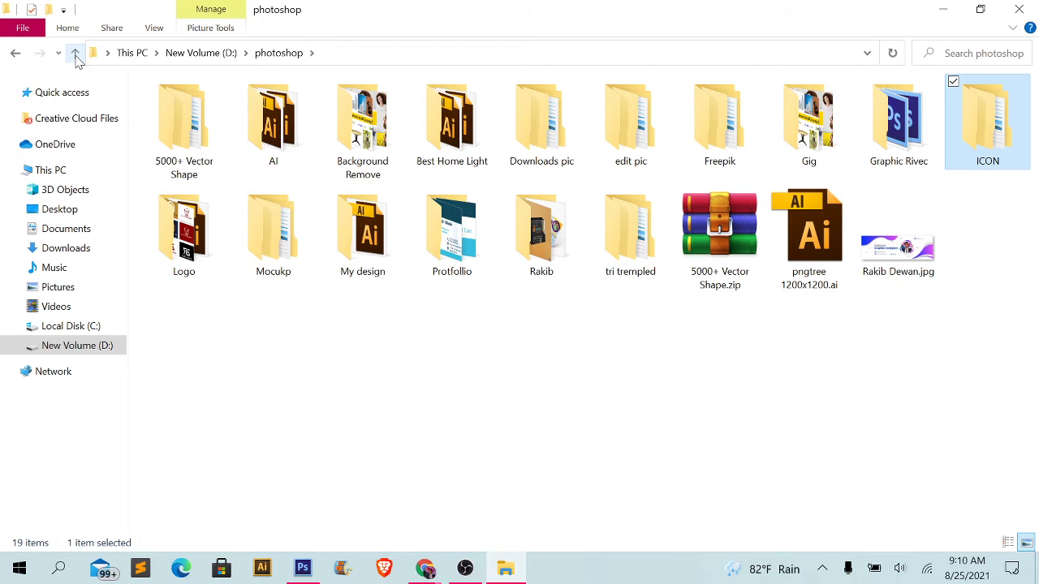
click(332, 249)
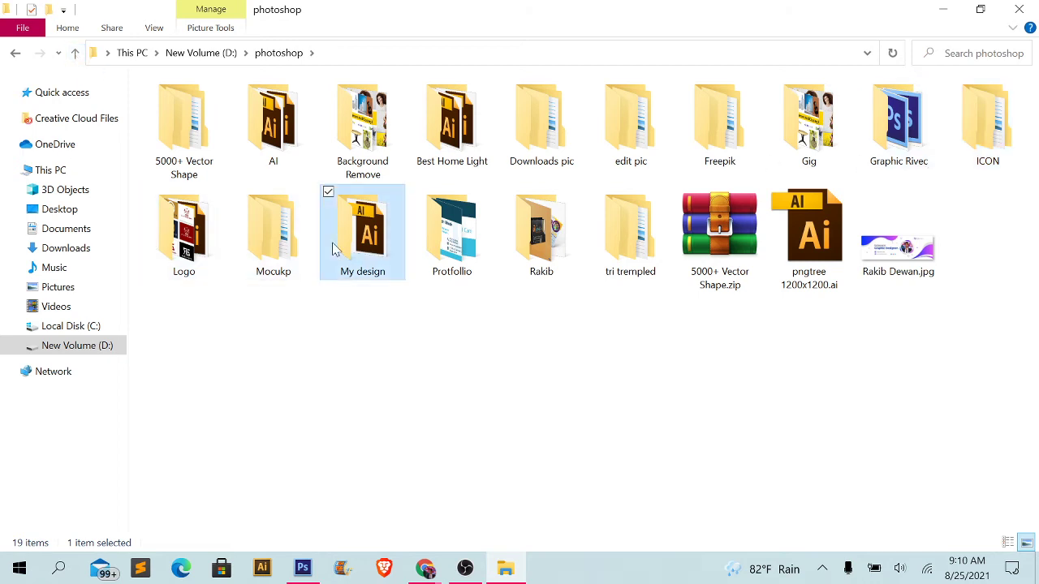
double_click(332, 249)
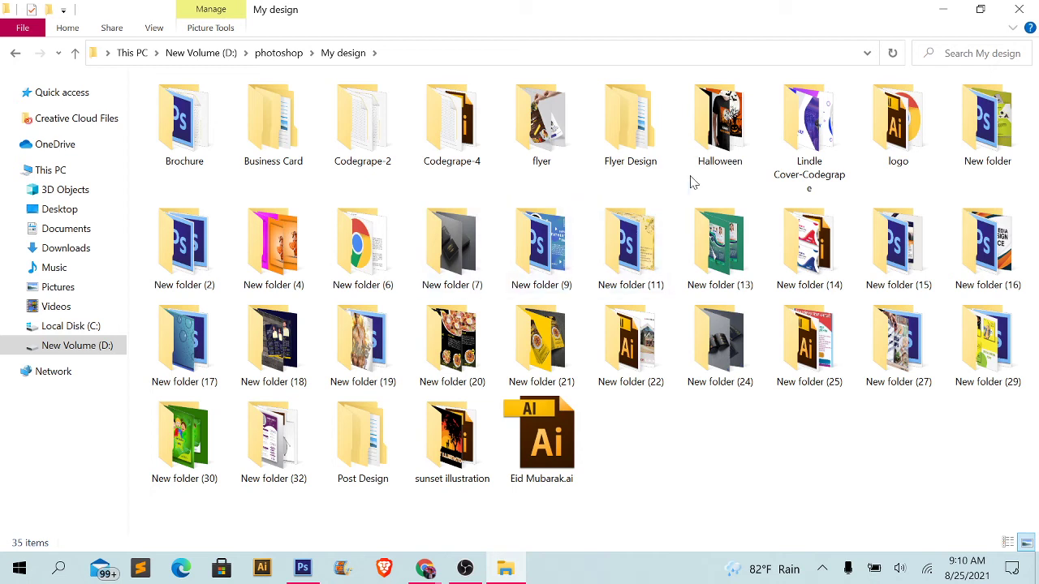
double_click(278, 152)
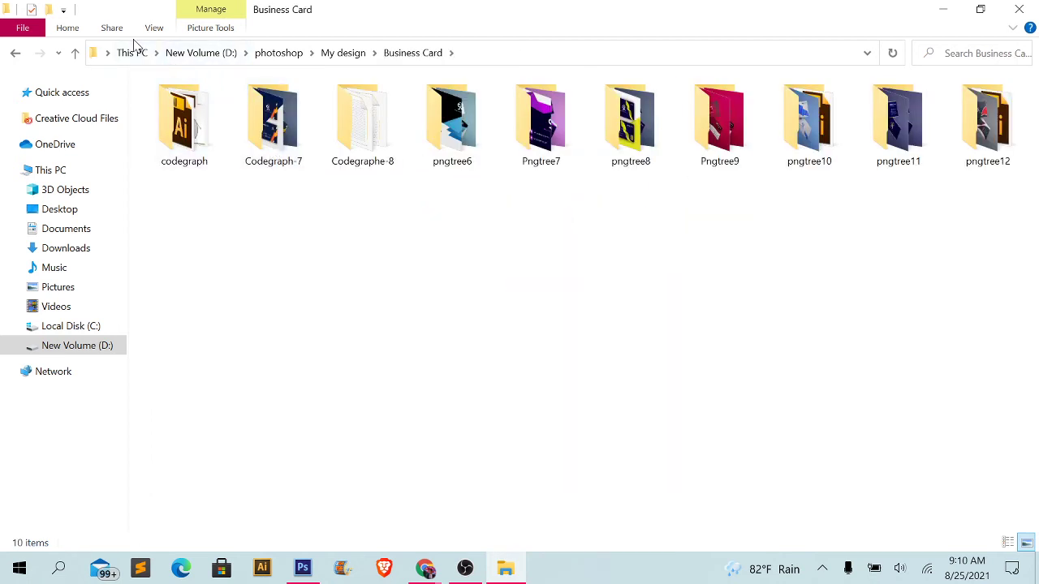
click(76, 54)
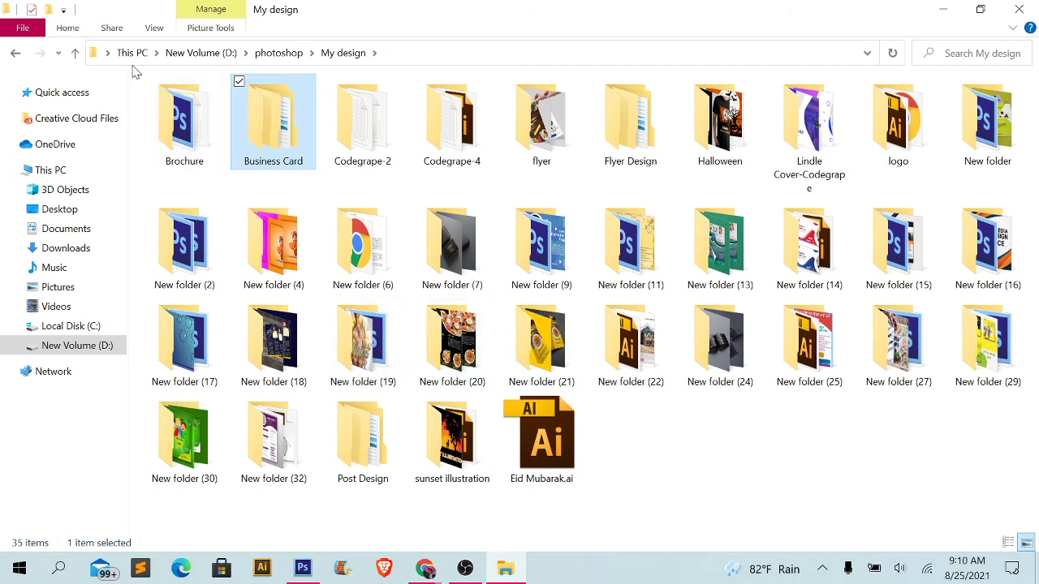
click(75, 53)
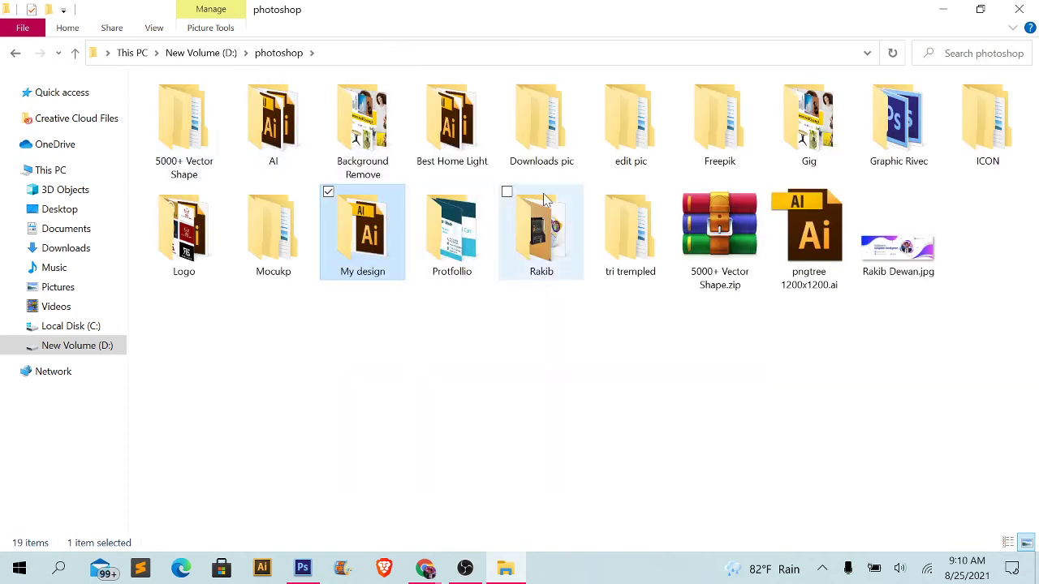
click(535, 153)
click(212, 229)
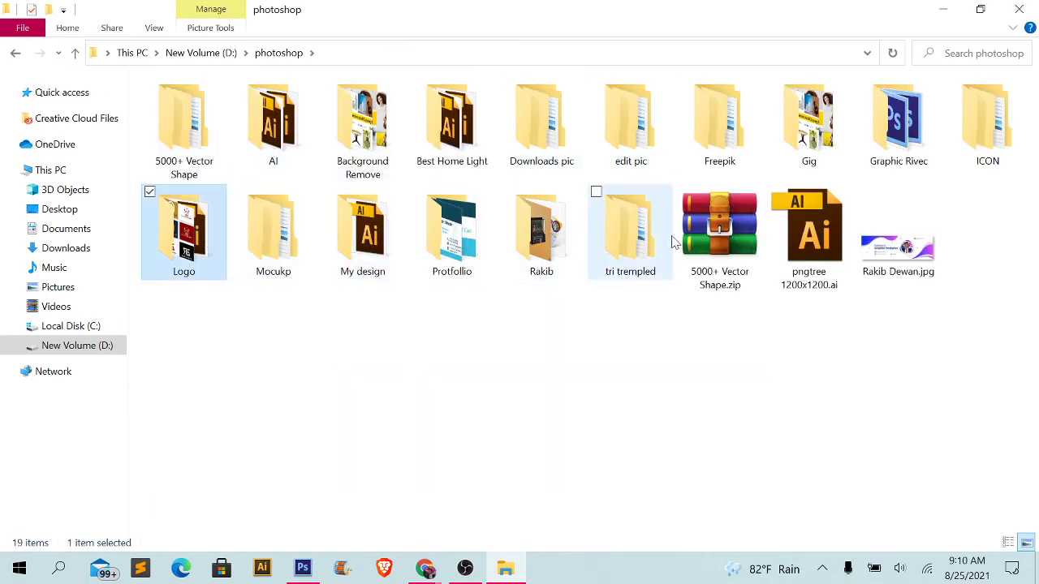
click(914, 166)
click(943, 9)
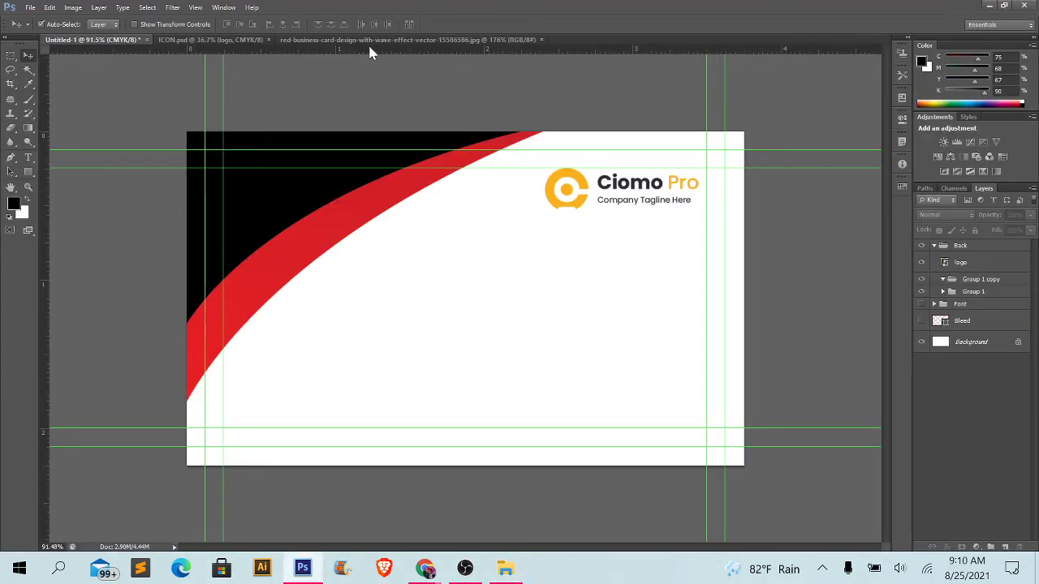
Drag the location pin, phone and envelope icons from ICON.psd onto the card back
click(193, 42)
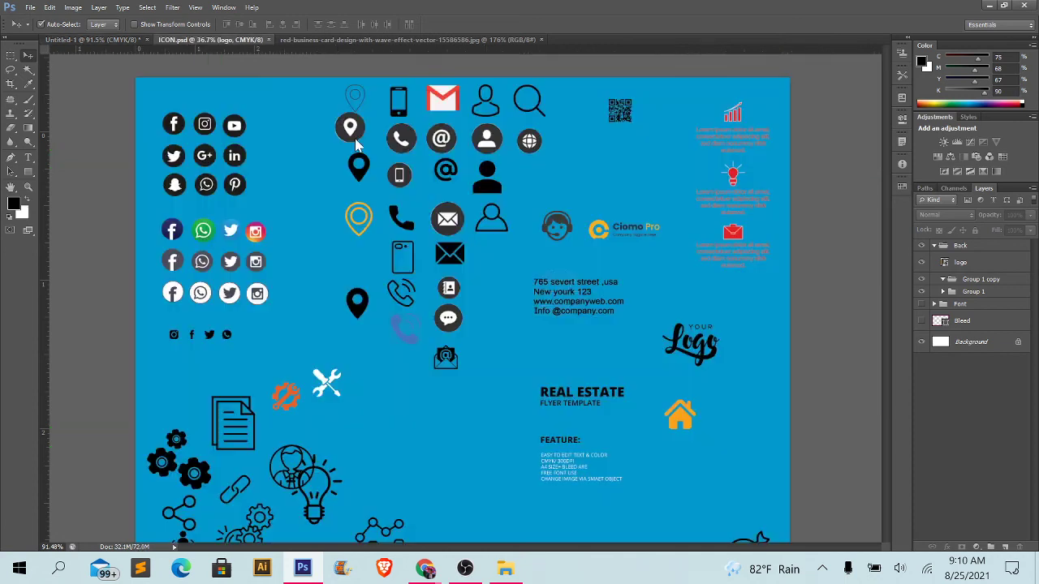
mouse_move(357, 317)
mouse_down()
mouse_move(347, 306)
mouse_move(406, 348)
mouse_up()
click(328, 40)
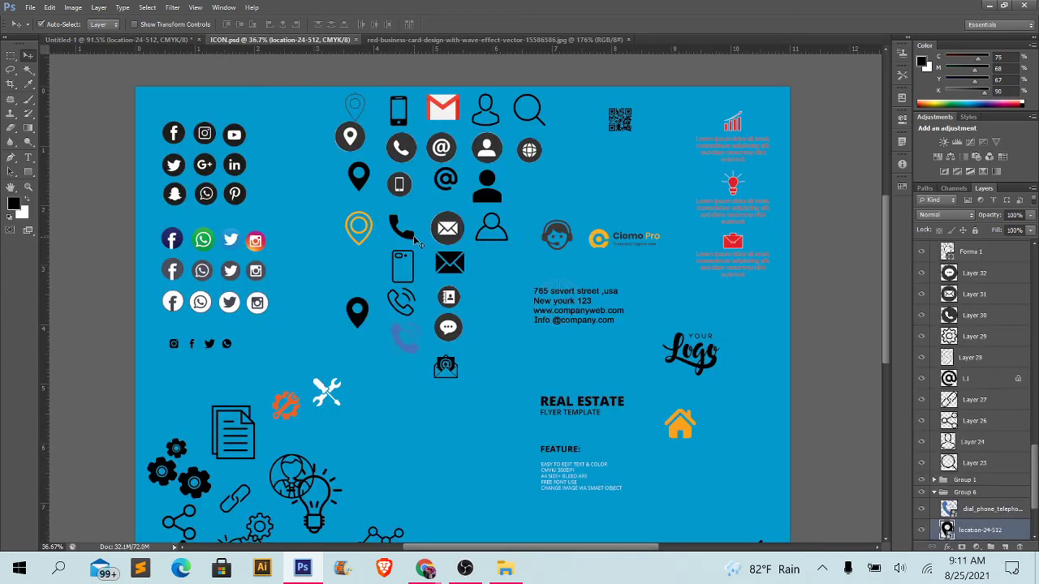
drag(415, 242, 108, 49)
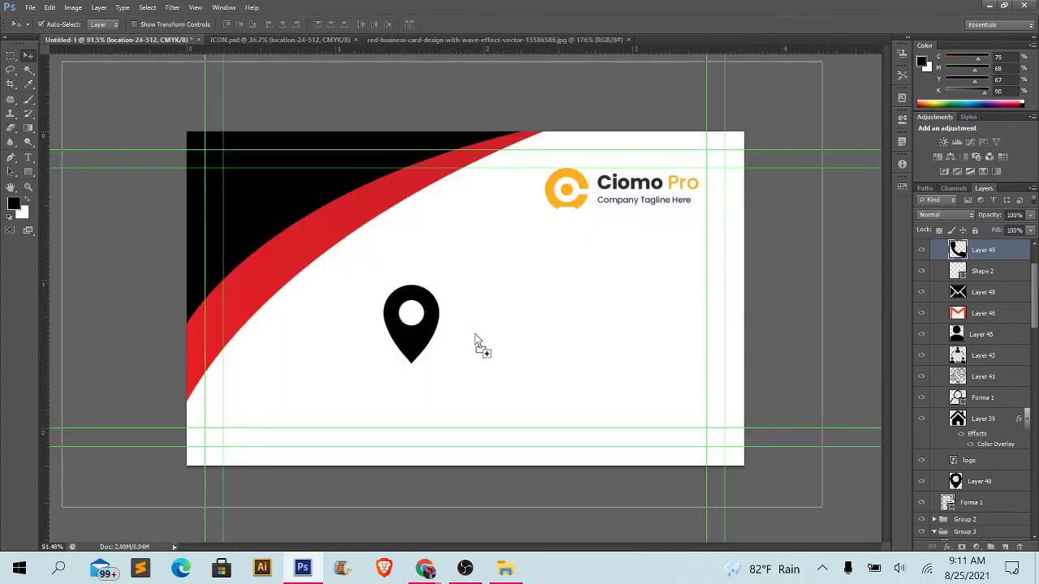
drag(108, 48, 493, 244)
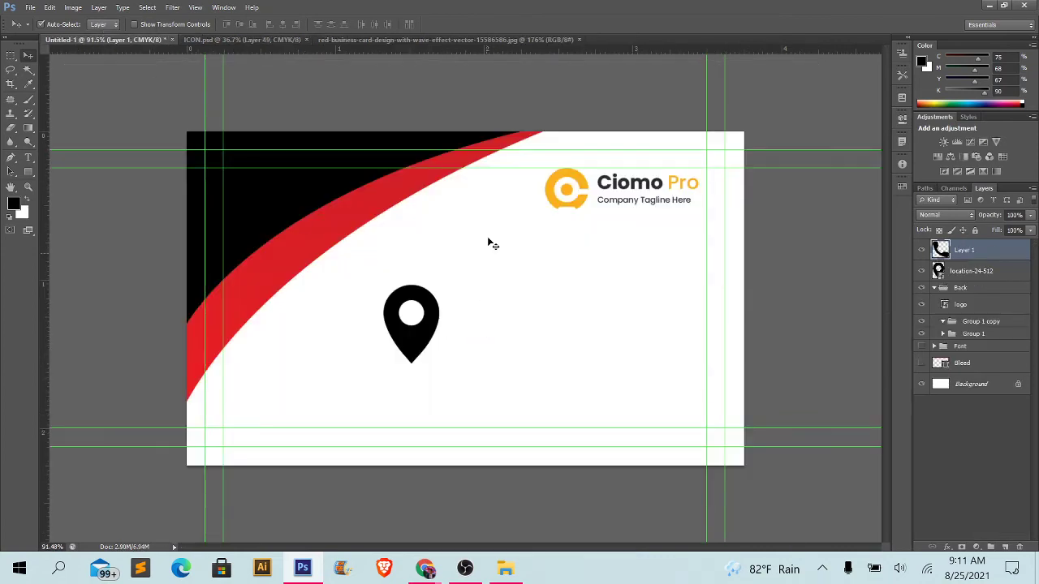
click(243, 39)
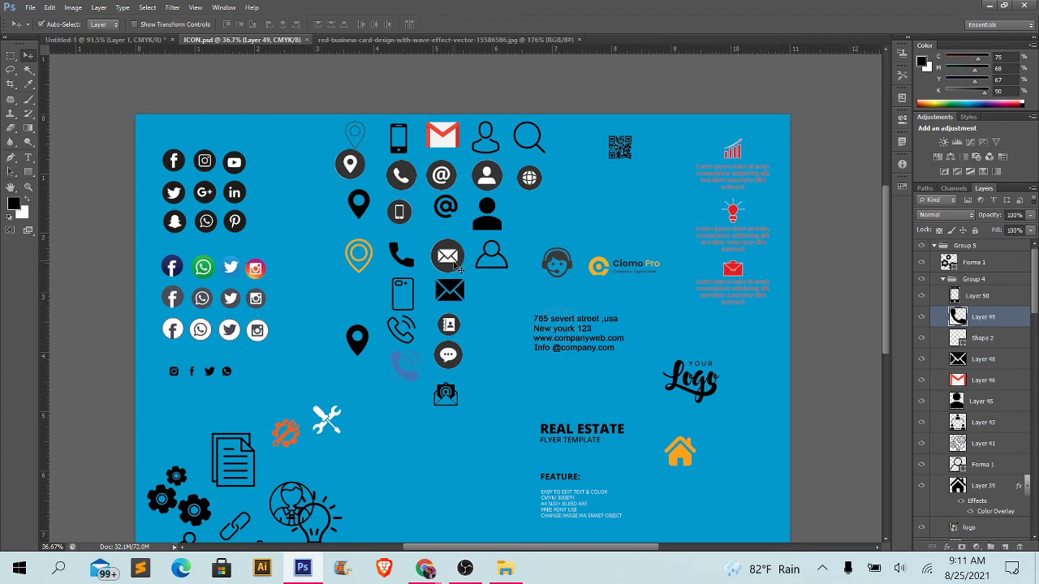
mouse_move(449, 290)
mouse_down()
mouse_move(79, 55)
mouse_move(87, 39)
mouse_move(579, 340)
mouse_up()
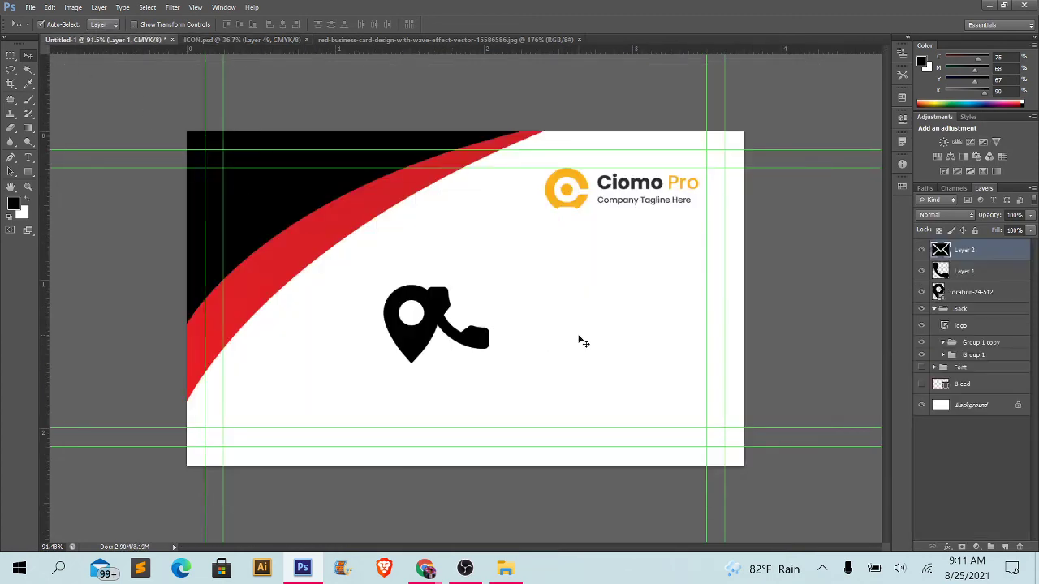
Copy the globe icon from ICON.psd onto the card, checking the reference layout
click(362, 45)
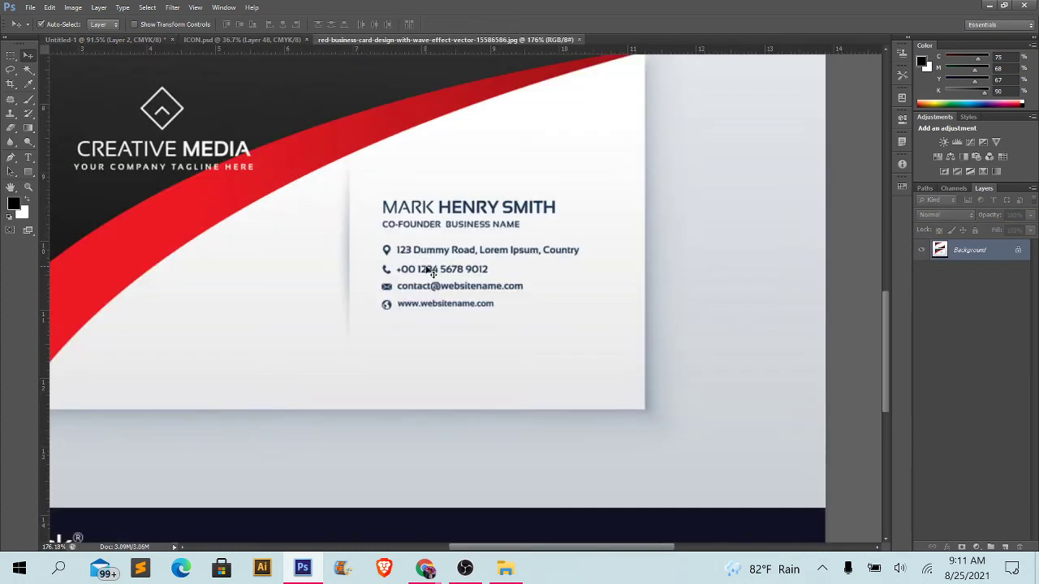
click(242, 39)
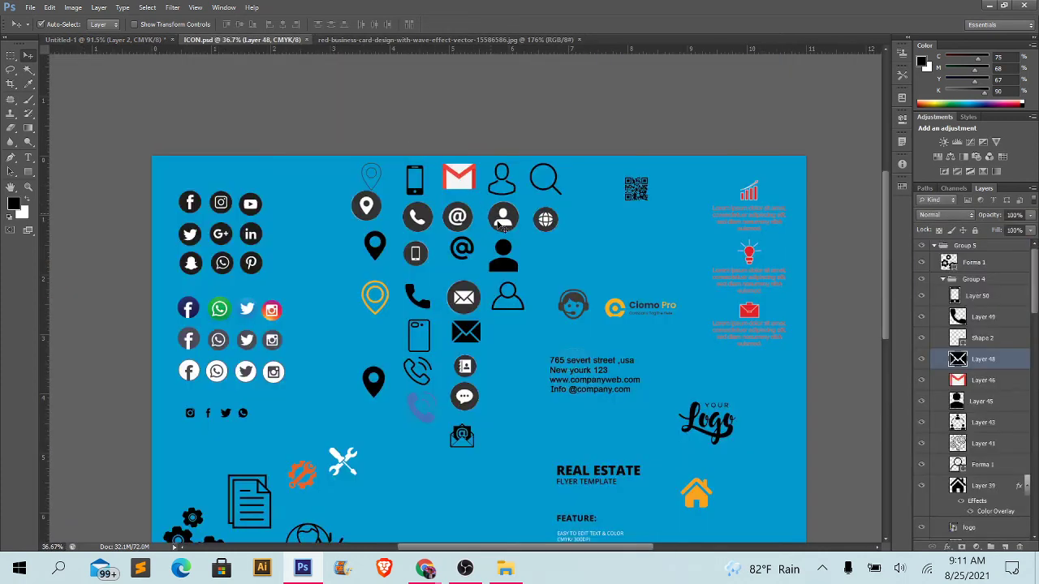
click(558, 229)
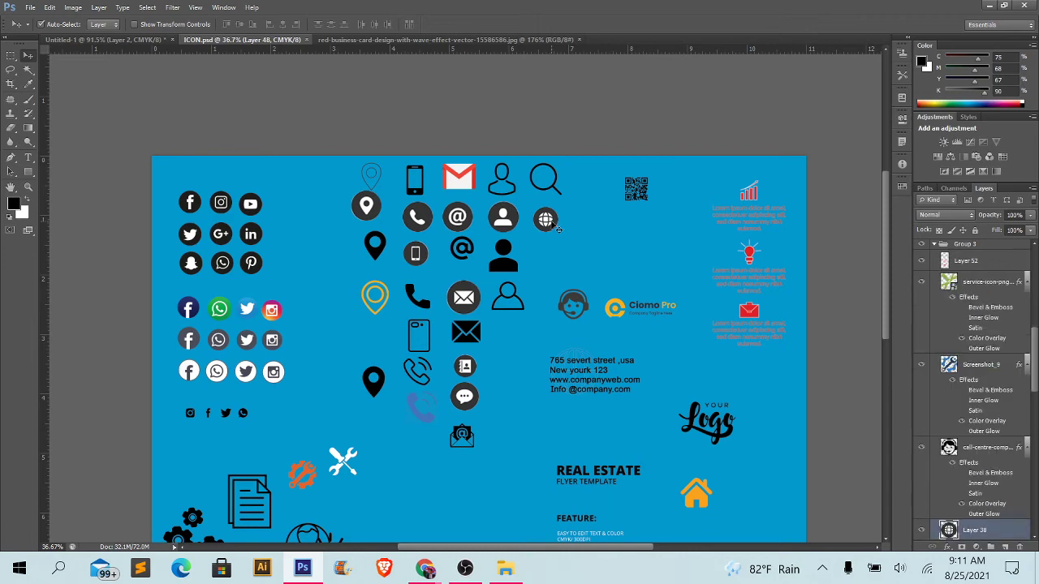
mouse_move(557, 229)
mouse_down()
mouse_move(450, 253)
mouse_move(455, 239)
mouse_up()
click(445, 39)
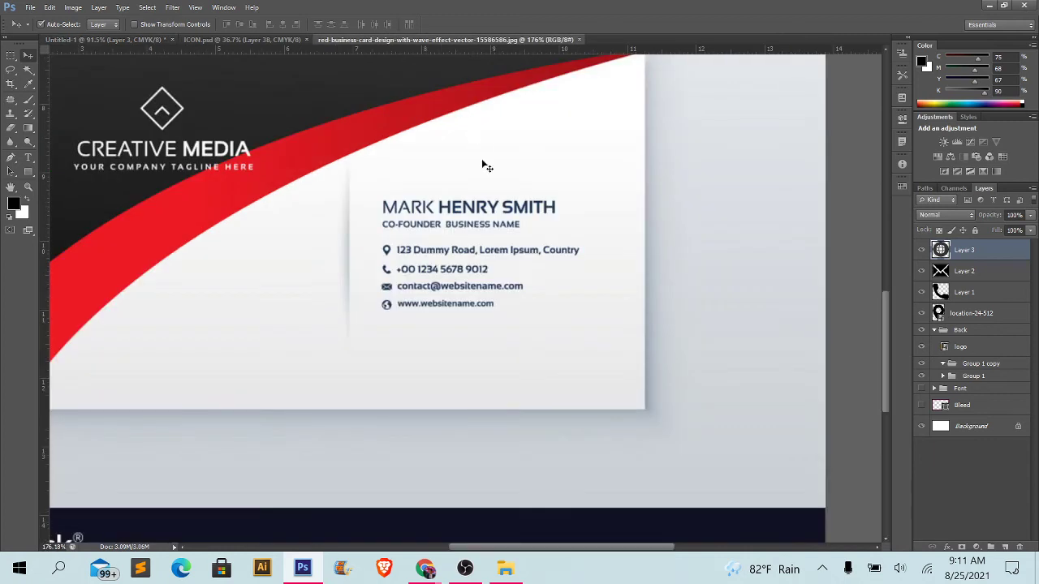
scroll(512, 257, down, 2)
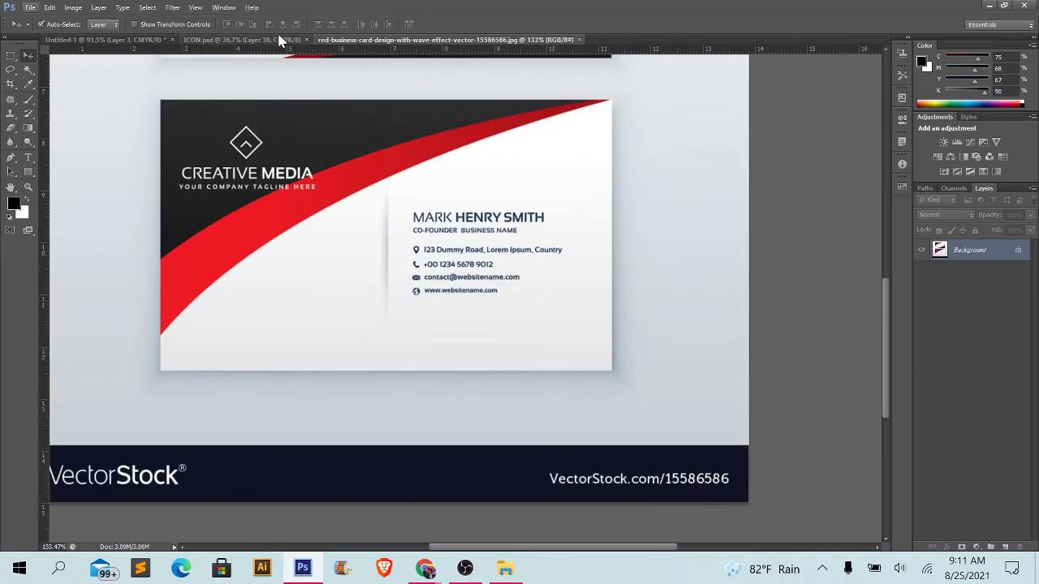
click(102, 39)
Spread the globe, pin, phone and envelope icons apart across the card
drag(462, 258, 326, 324)
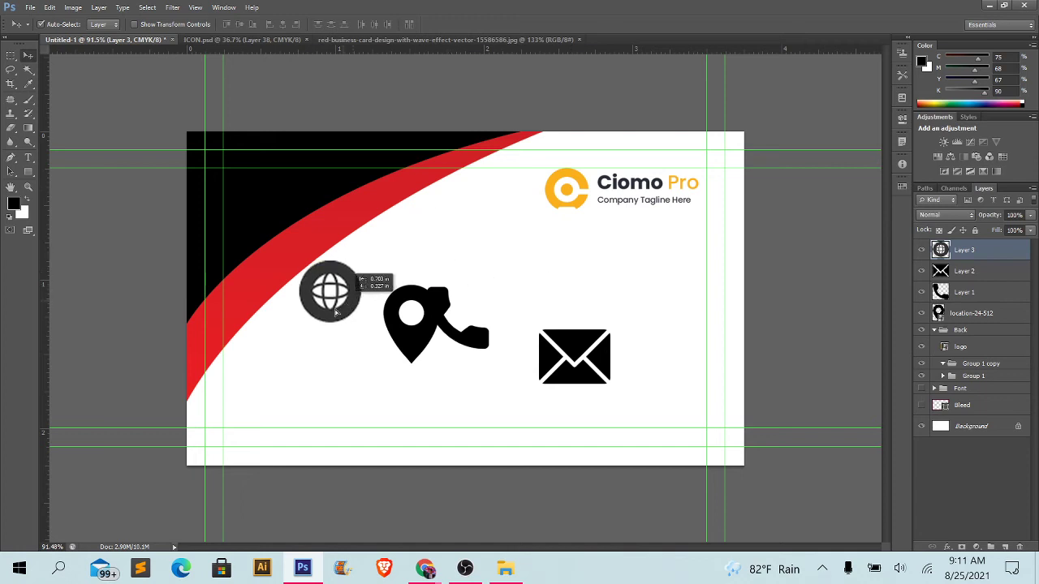
drag(414, 357, 392, 322)
drag(477, 347, 467, 382)
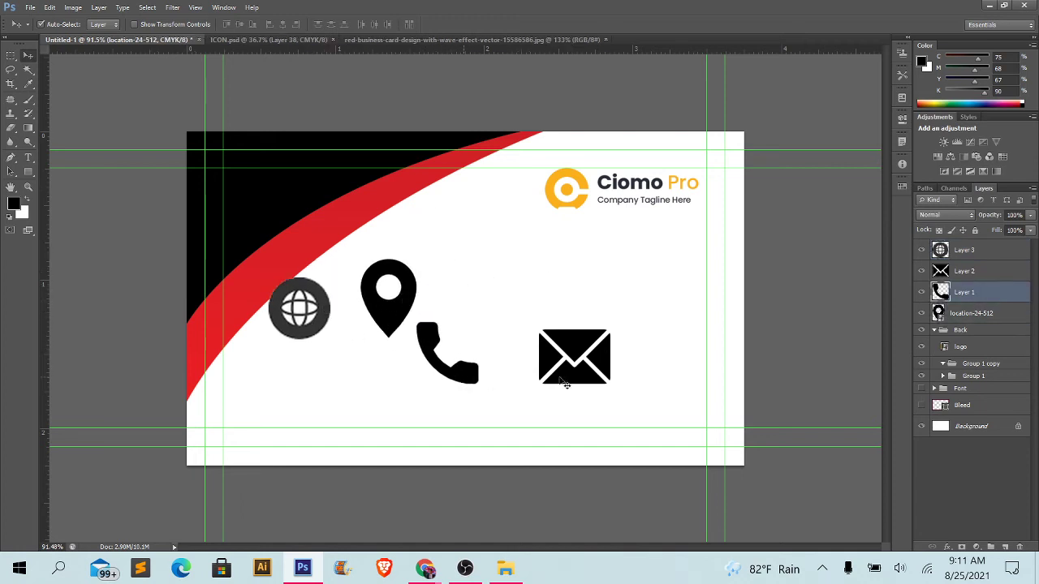
mouse_move(572, 319)
mouse_down()
mouse_move(505, 288)
mouse_move(452, 143)
mouse_up()
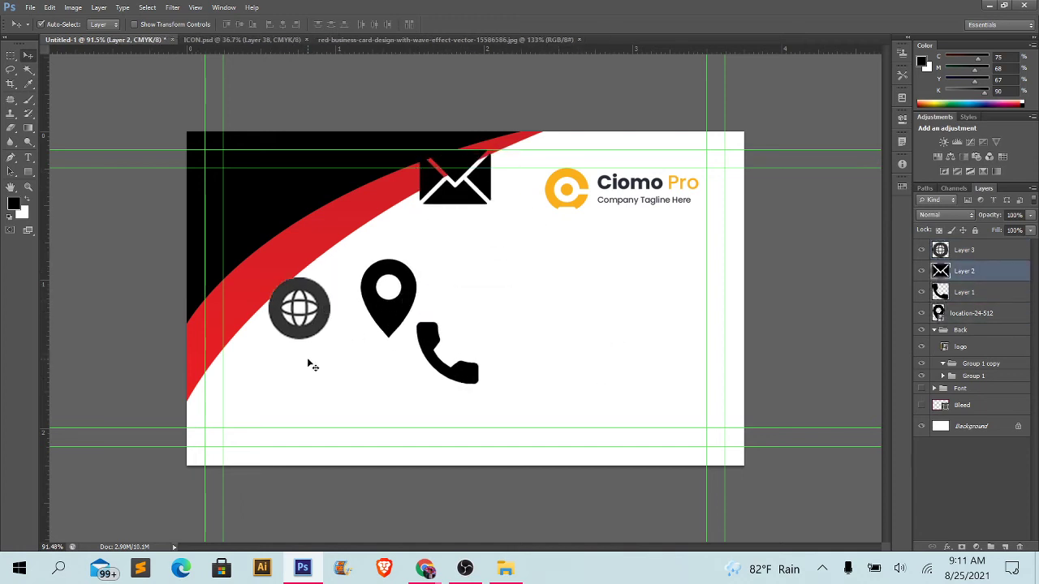
drag(300, 321, 528, 393)
Move the location pin toward the card centre and shrink it to a small icon
click(245, 41)
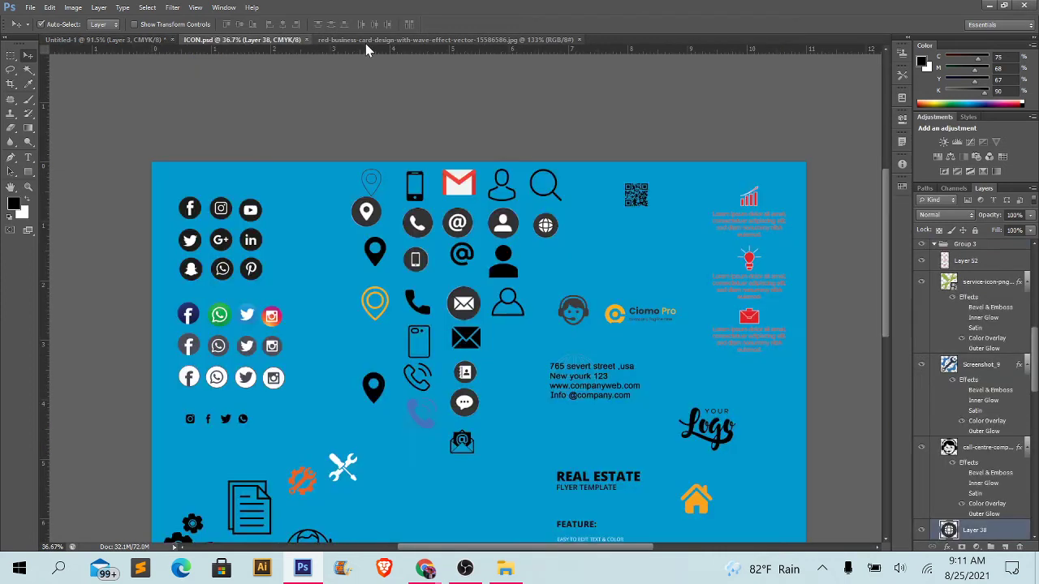
click(365, 41)
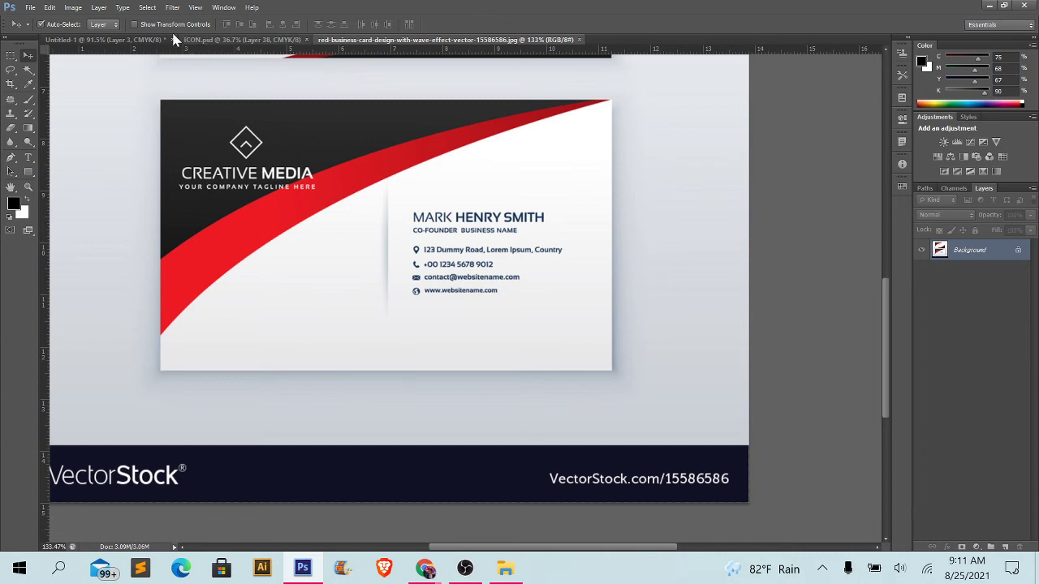
click(104, 40)
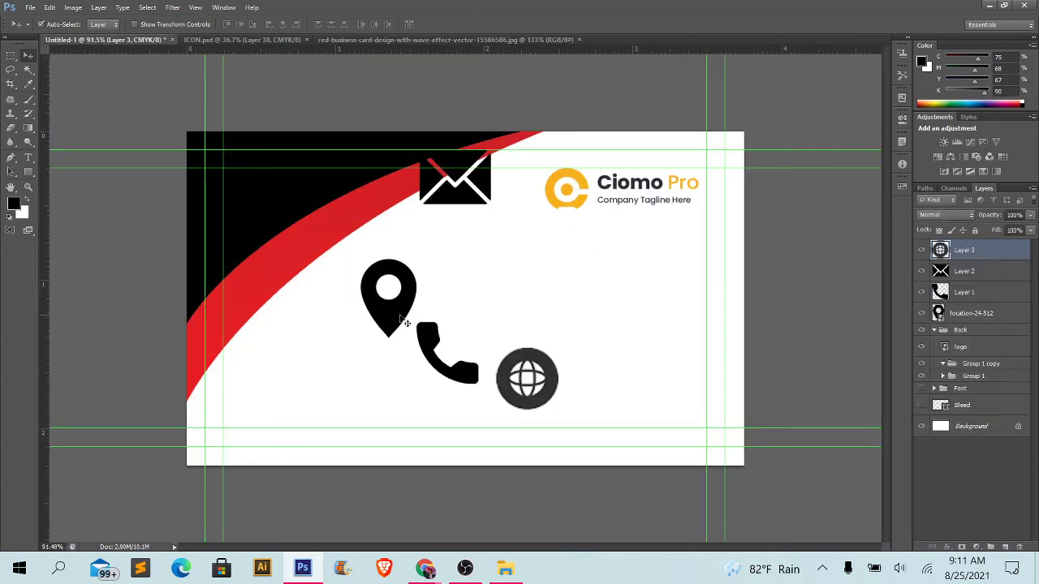
drag(403, 318, 522, 294)
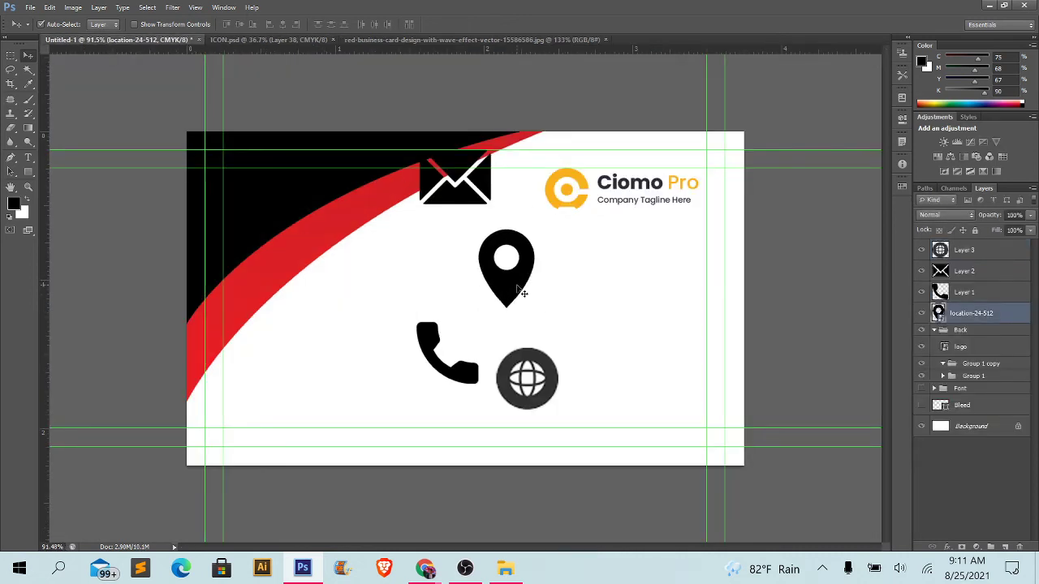
key(ctrl+t)
drag(545, 229, 523, 277)
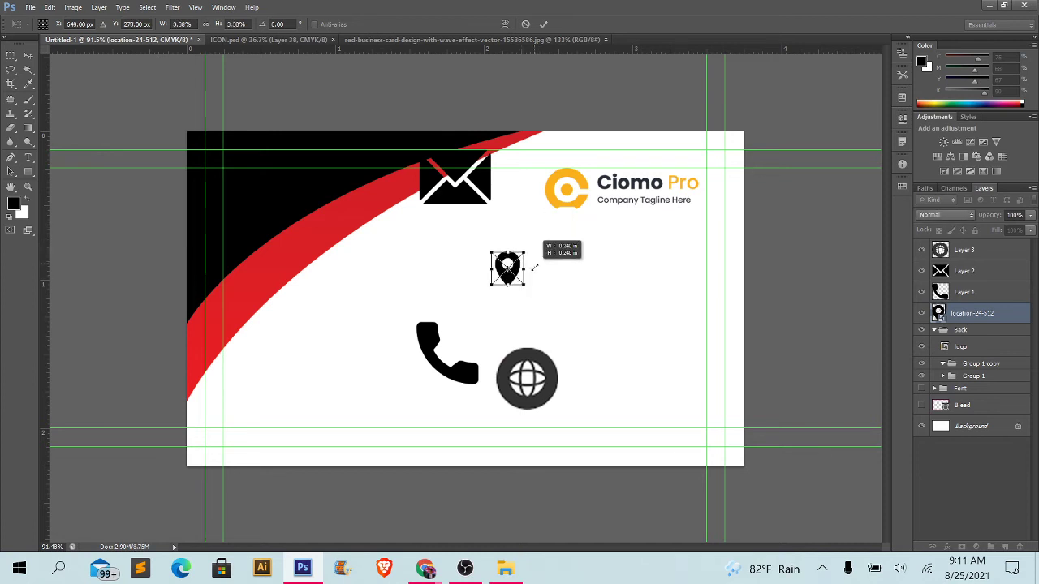
drag(523, 277, 529, 253)
scroll(528, 253, up, 3)
scroll(542, 259, up, 1)
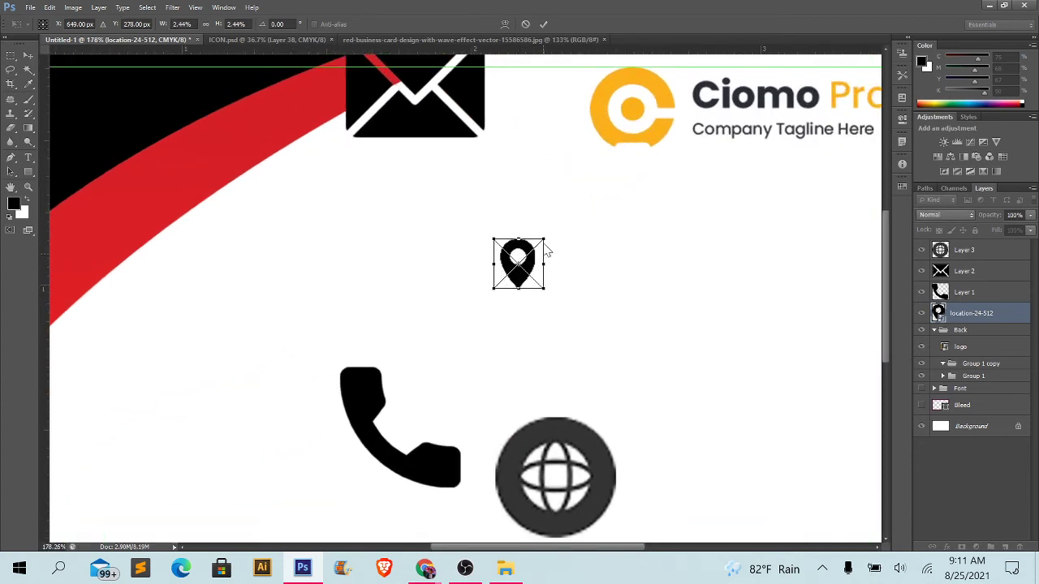
click(544, 26)
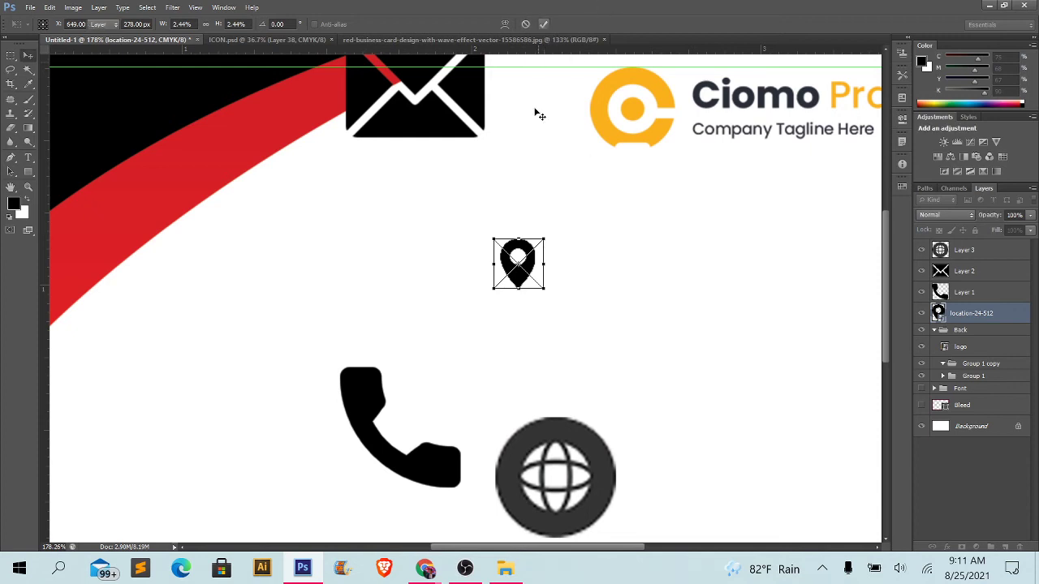
scroll(538, 112, down, 3)
Move the globe left beside the red wave, then shrink and stack the phone and envelope under the pin
drag(519, 351, 288, 291)
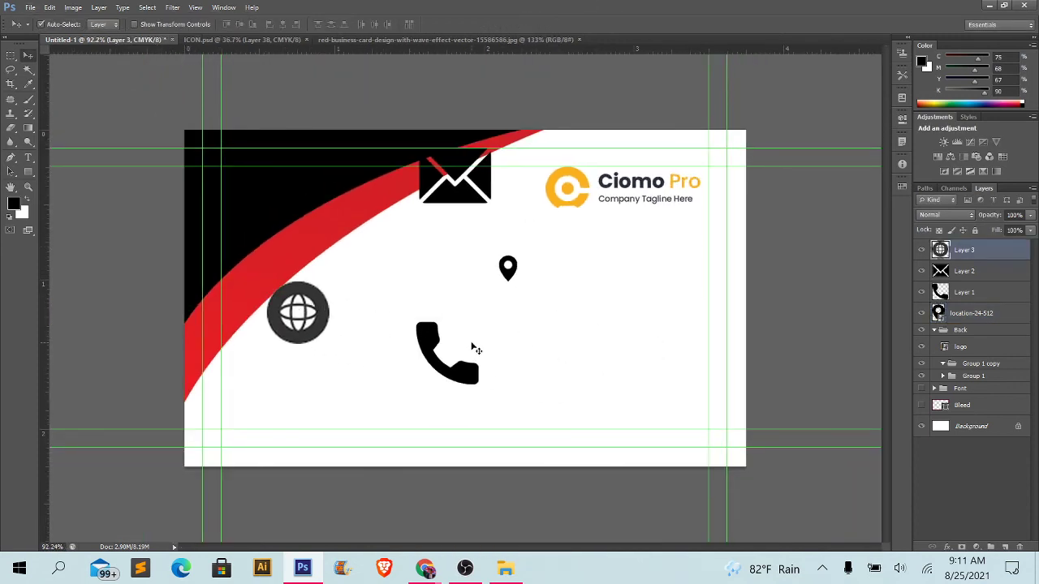
drag(429, 337, 523, 314)
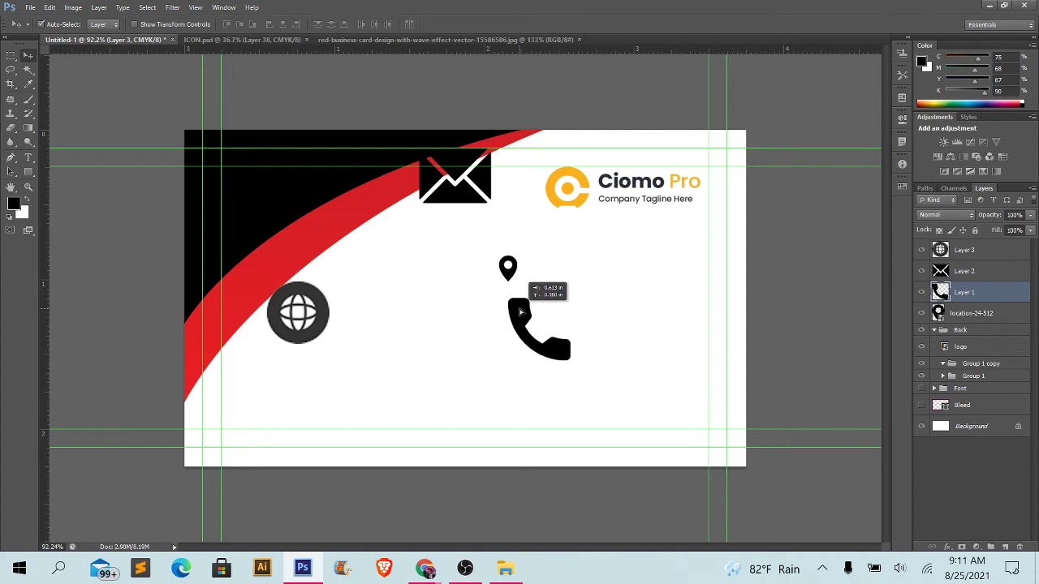
key(ctrl+t)
drag(574, 359, 531, 320)
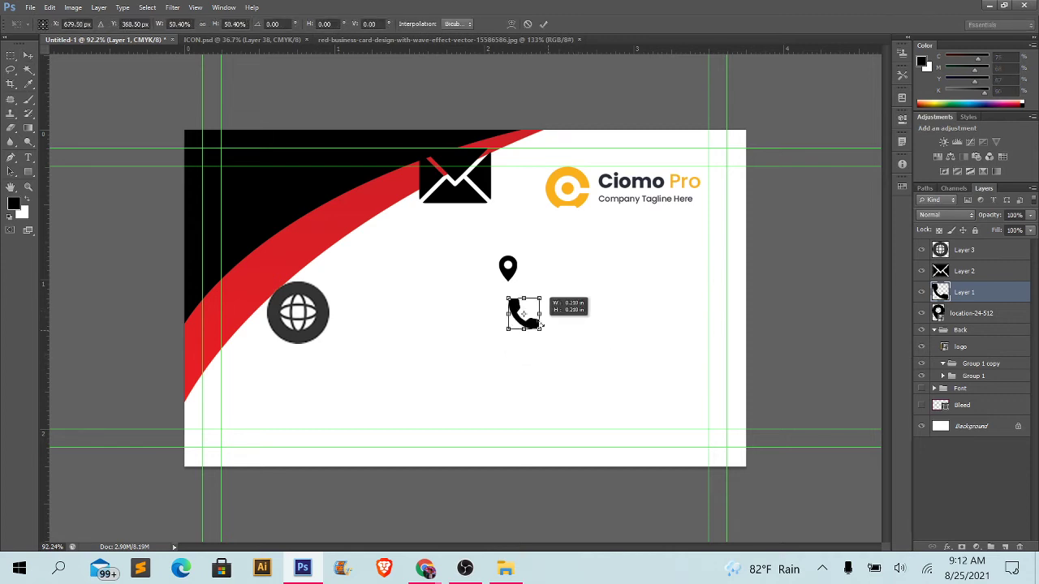
click(544, 23)
mouse_move(473, 199)
mouse_down()
mouse_move(500, 323)
mouse_move(536, 412)
mouse_move(539, 369)
mouse_up()
key(ctrl+t)
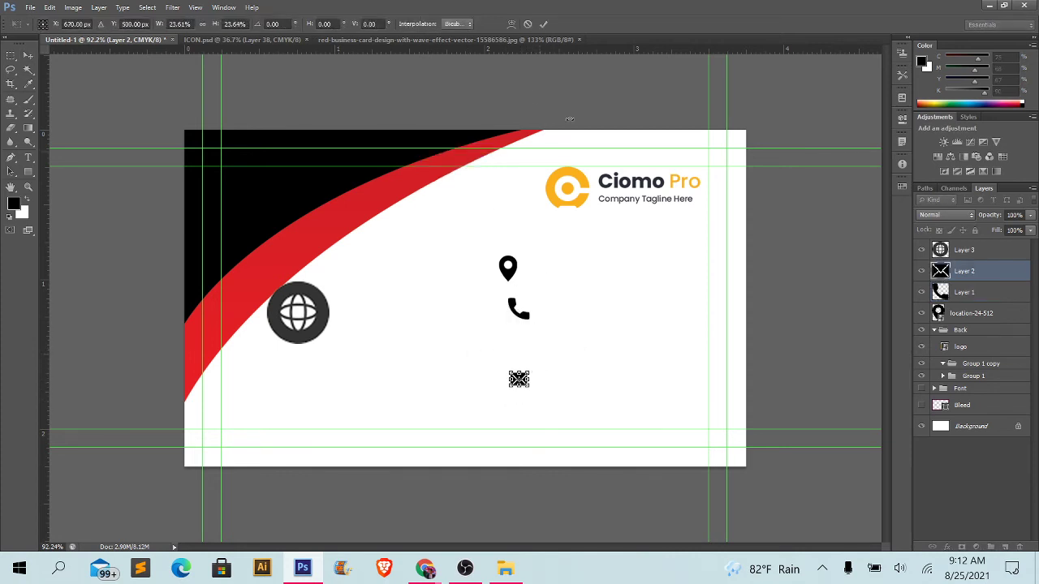
click(543, 24)
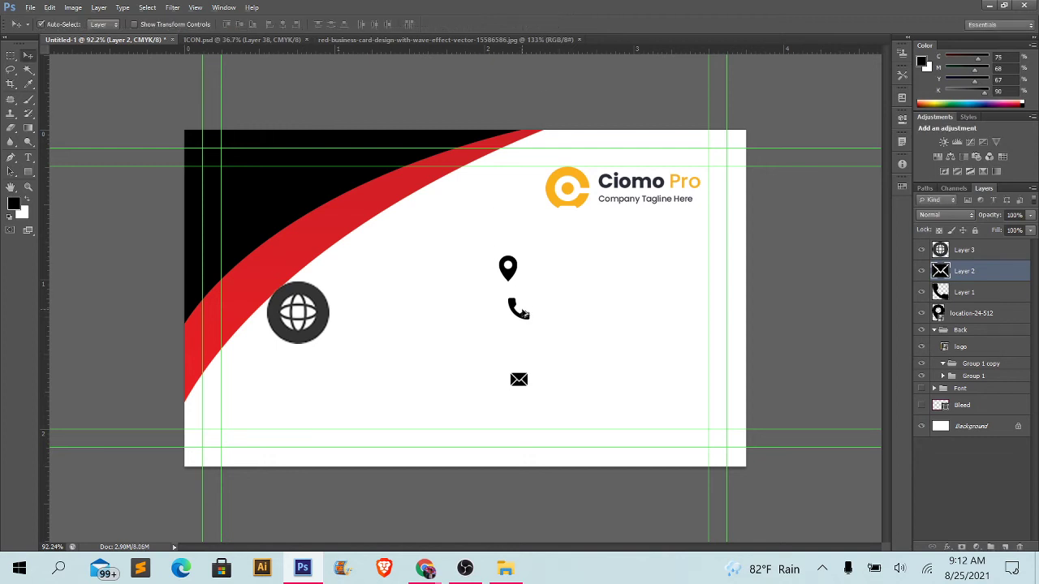
Add two vertical guides around the icons and make the phone icon slightly smaller
scroll(465, 292, up, 1)
scroll(520, 280, up, 1)
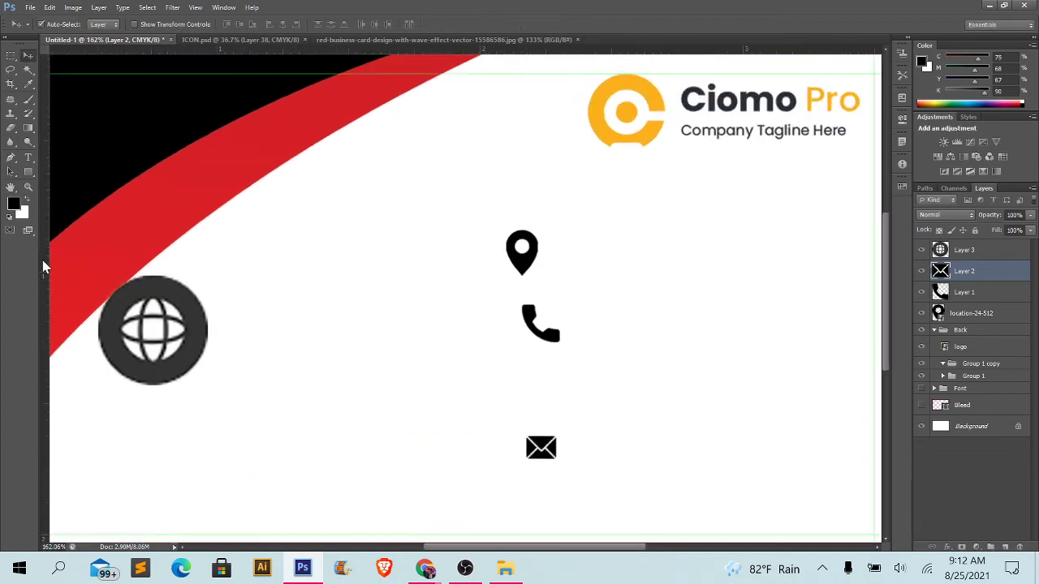
mouse_move(47, 262)
mouse_down()
mouse_move(507, 283)
mouse_move(514, 307)
mouse_up()
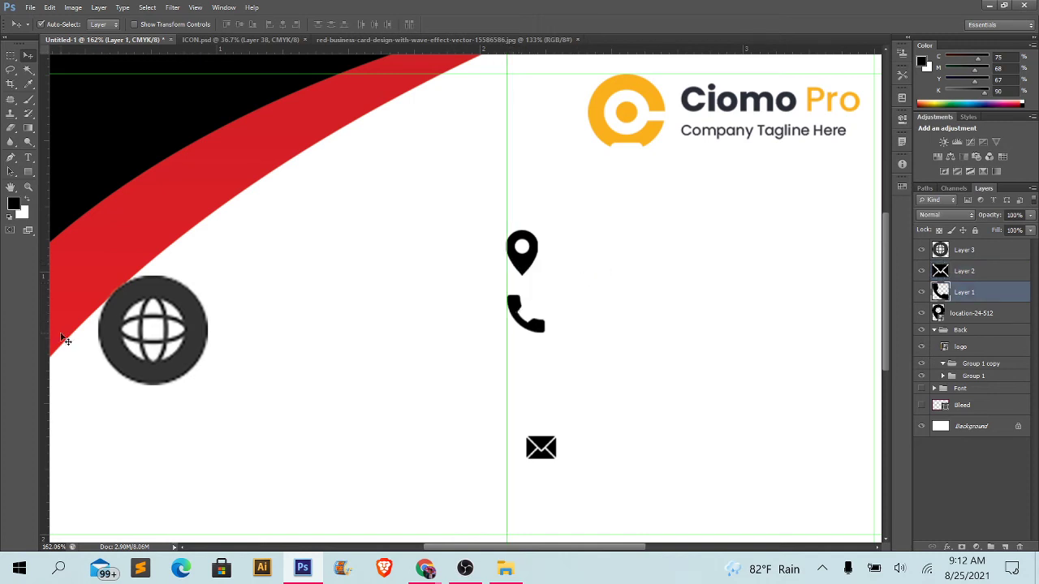
mouse_move(45, 347)
mouse_down()
mouse_move(539, 339)
mouse_move(538, 324)
mouse_up()
key(ctrl+t)
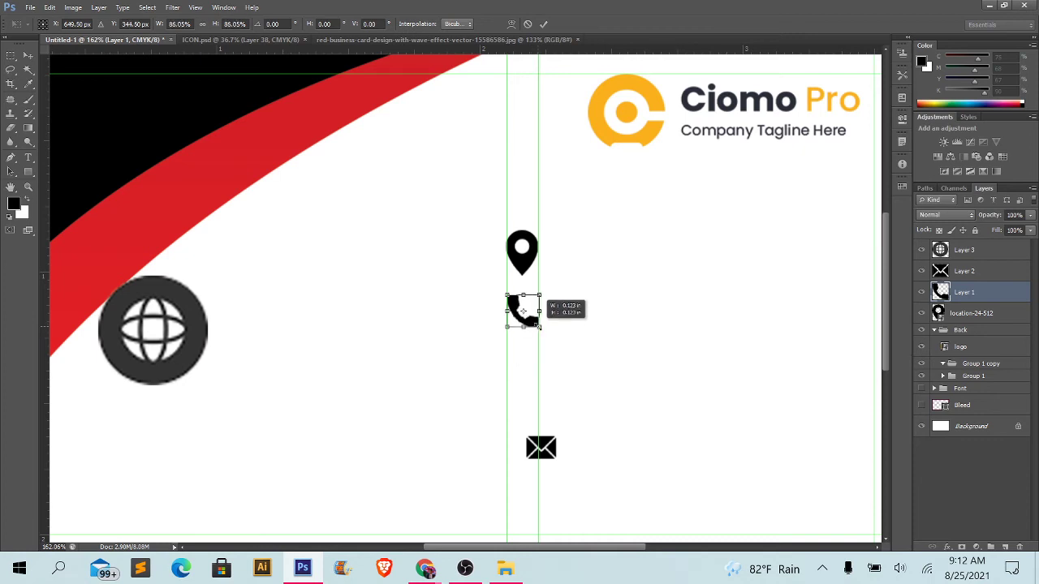
click(543, 24)
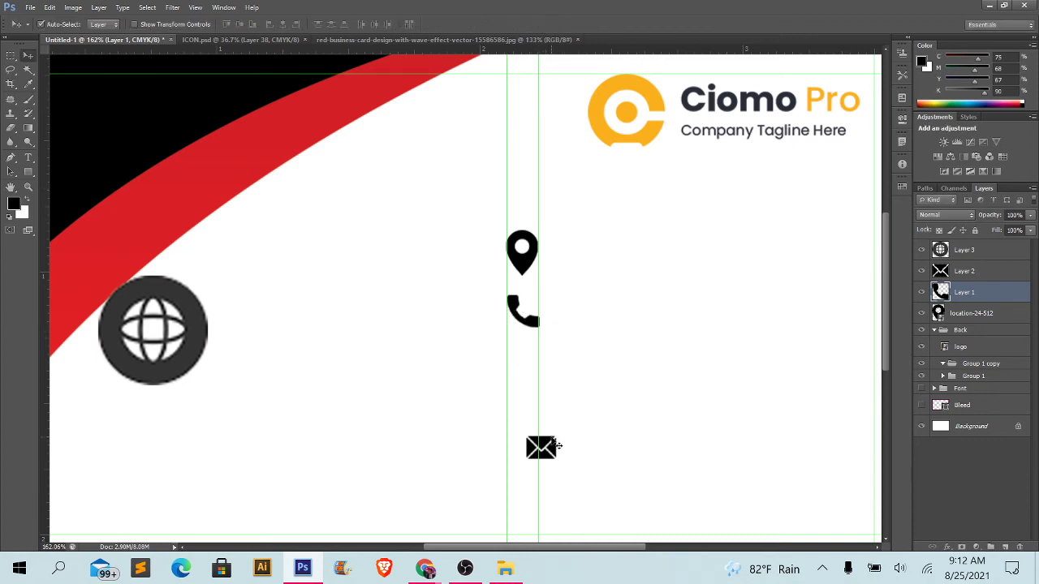
Move the envelope just below the phone, then shift the pin, phone and envelope down together
drag(558, 446, 539, 363)
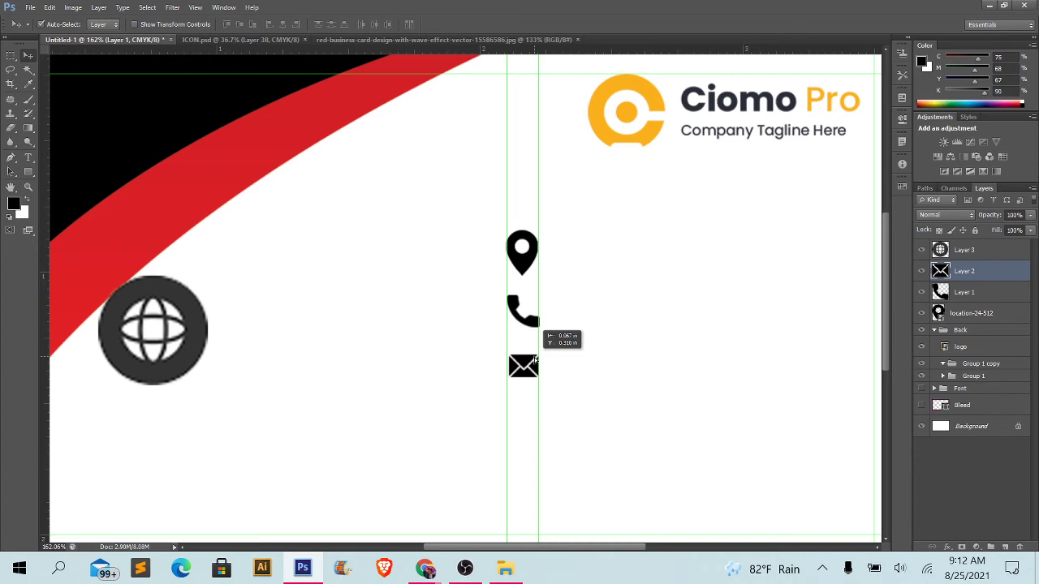
alt+scroll(535, 359, down, 3)
alt+scroll(517, 337, up, 1)
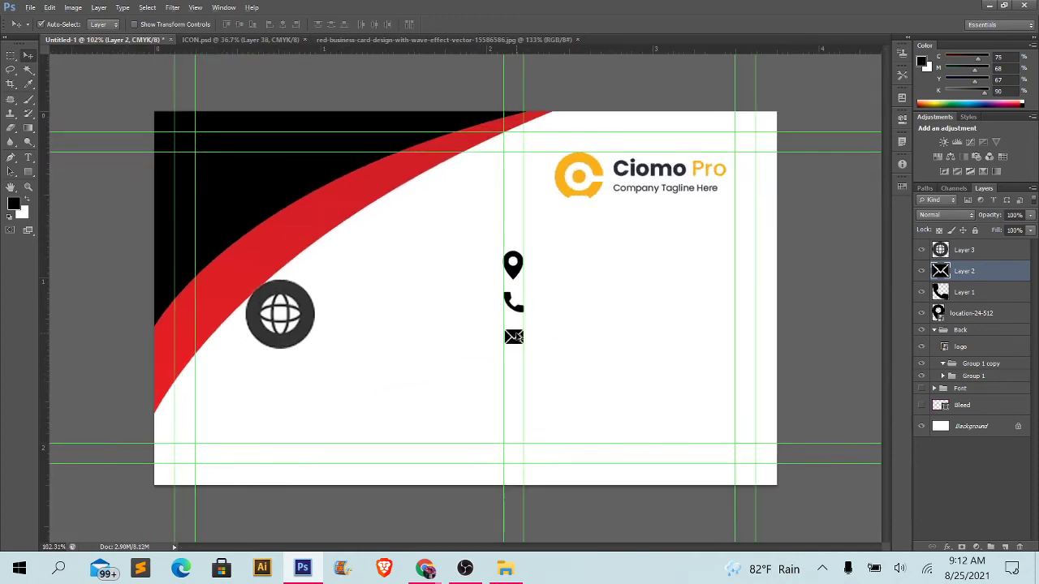
drag(469, 221, 517, 310)
key(ctrl+z)
click(575, 308)
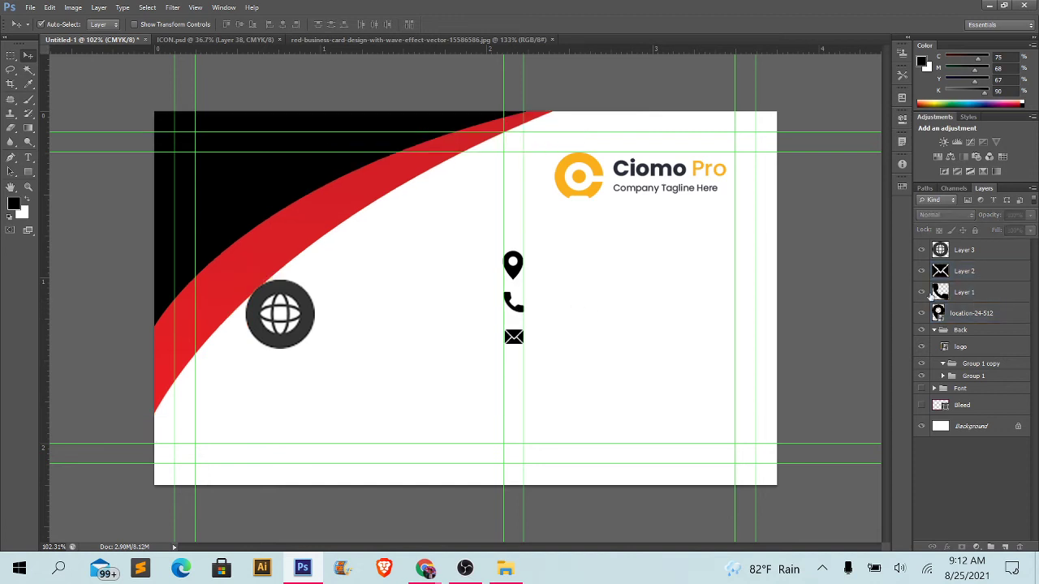
click(966, 254)
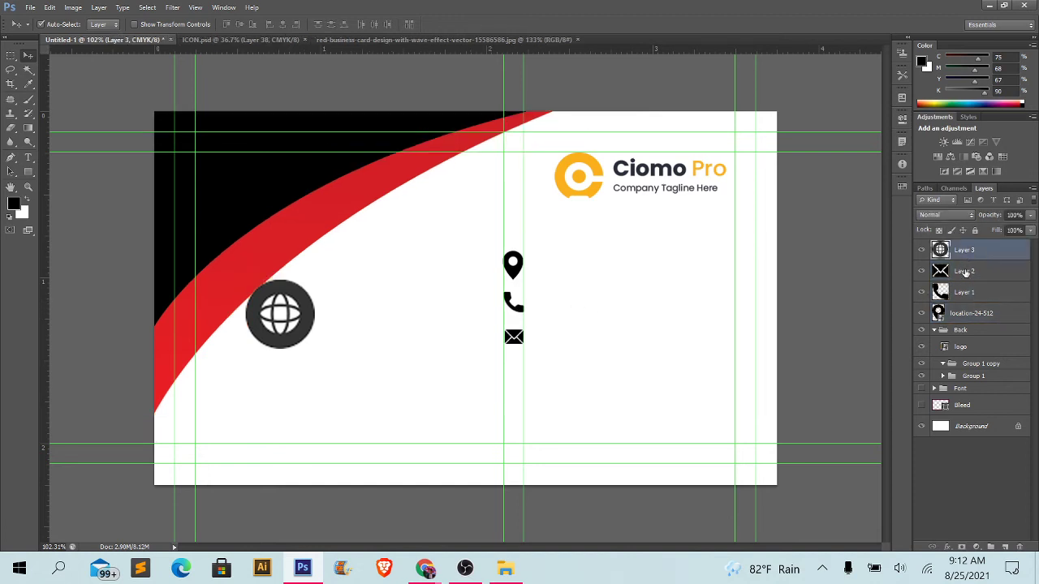
click(966, 271)
shift+click(969, 294)
shift+click(968, 317)
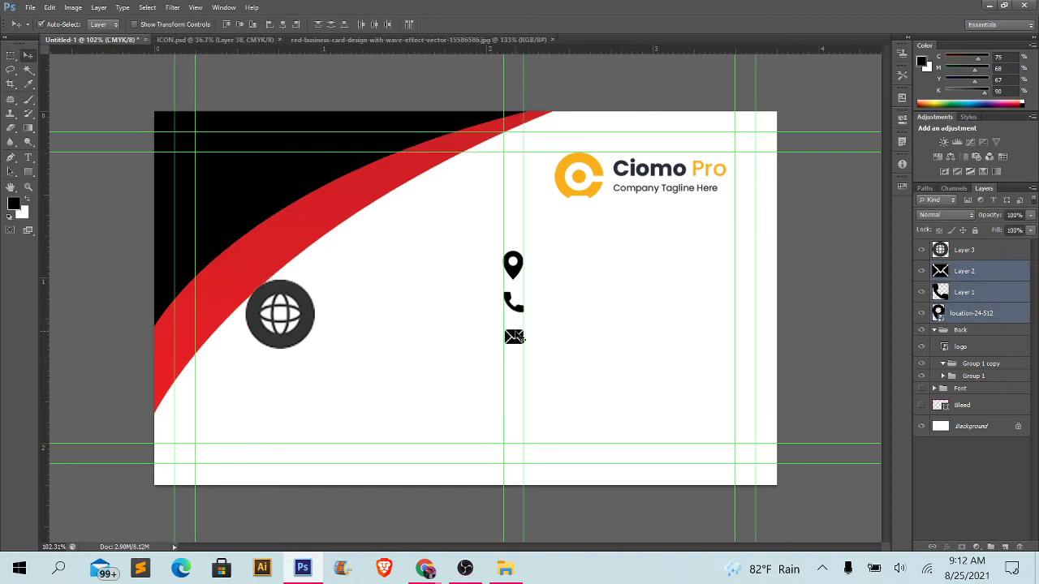
mouse_move(518, 303)
mouse_down()
mouse_move(520, 369)
mouse_move(504, 388)
mouse_move(519, 389)
mouse_up()
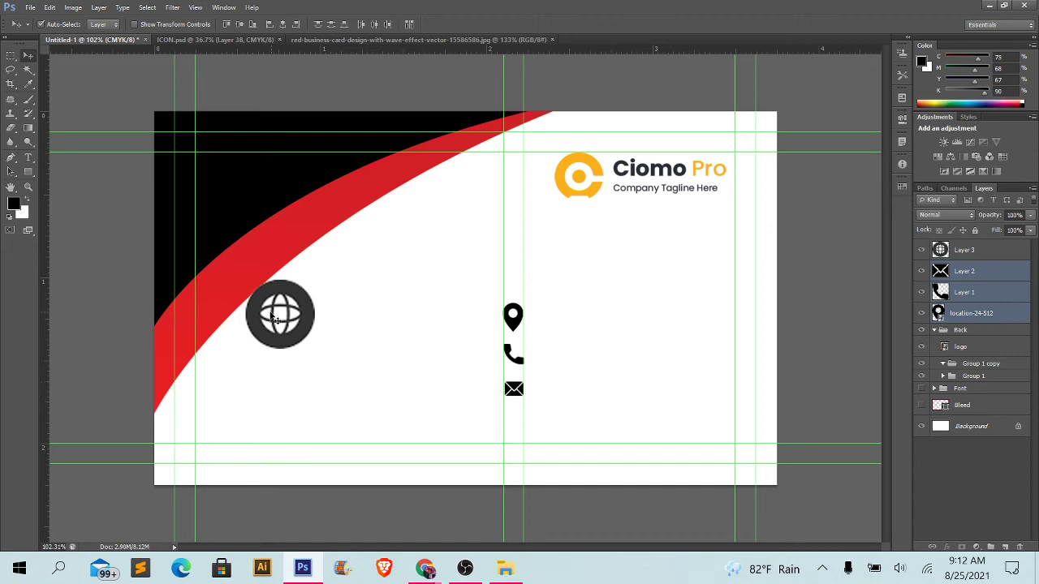
Place the globe beneath the envelope at about 31% size and select all four icon layers
drag(274, 319, 510, 443)
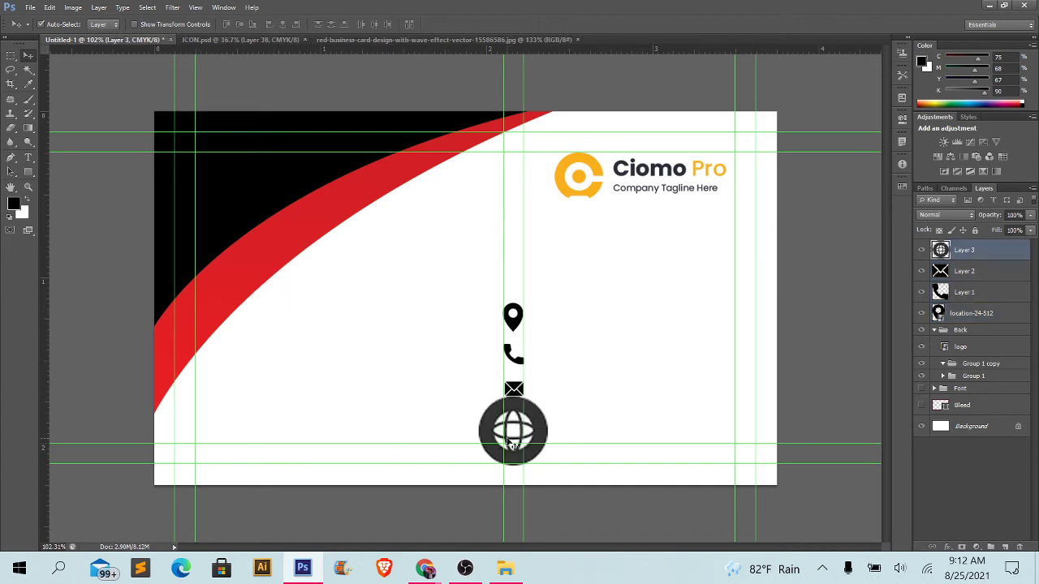
key(ctrl+t)
mouse_move(551, 465)
mouse_down()
mouse_move(524, 442)
mouse_move(528, 430)
mouse_up()
scroll(524, 442, up, 3)
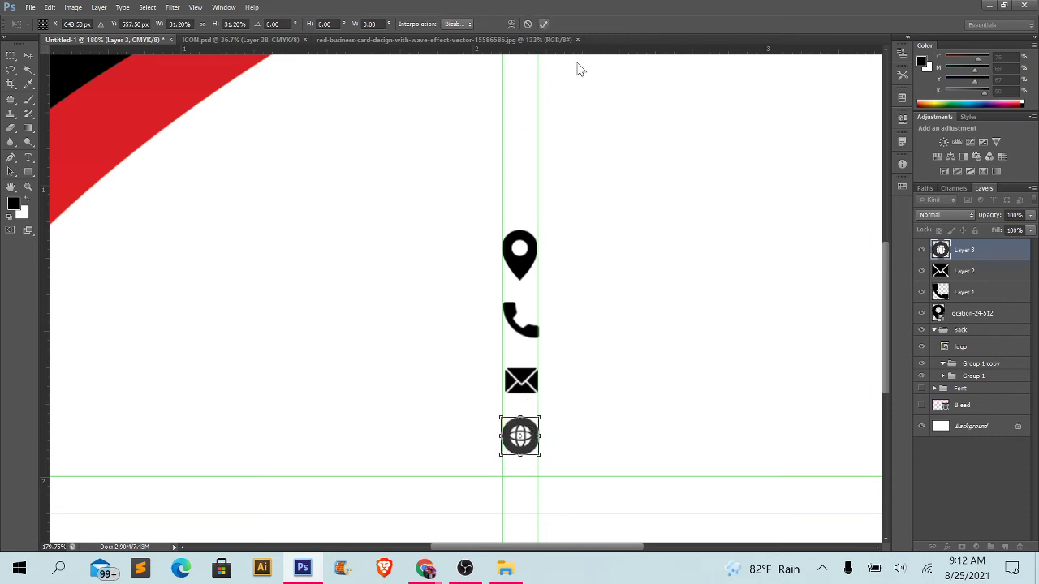
key(Return)
shift+click(984, 315)
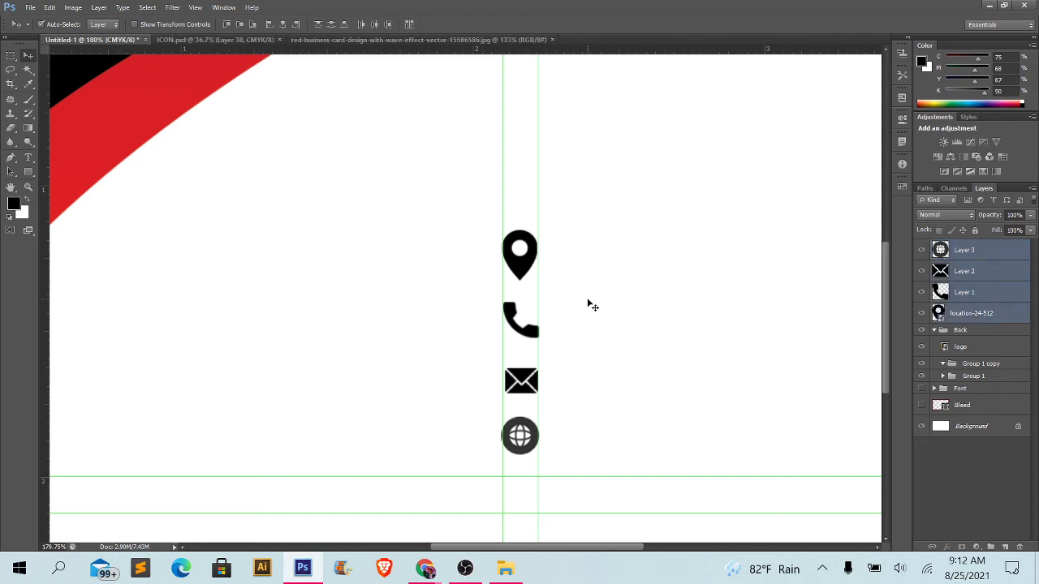
key(ctrl+t)
Shrink the four-icon column to about 72% and deselect the layers
drag(539, 453, 532, 422)
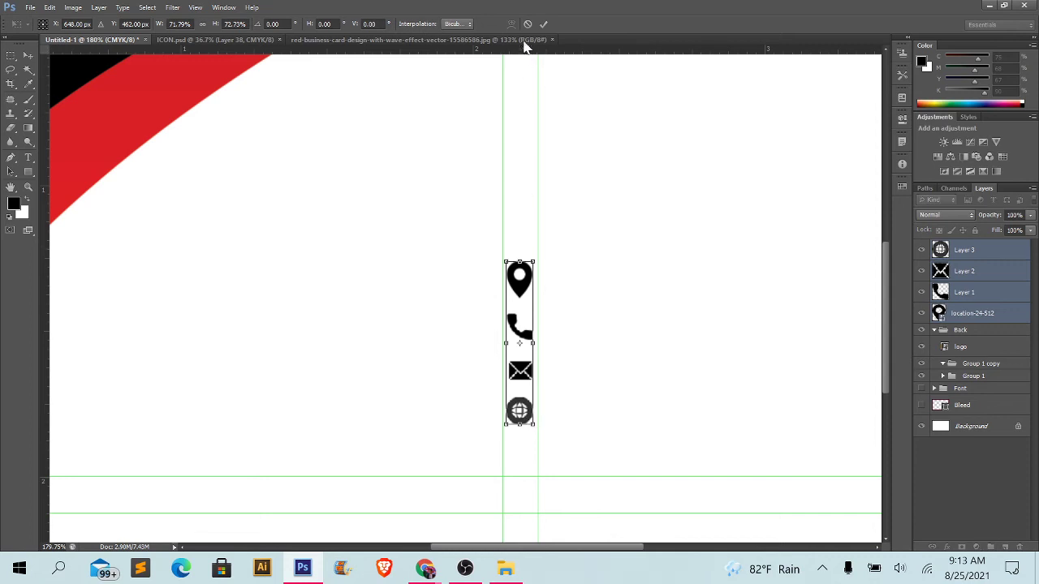
click(543, 23)
key(ctrl+0)
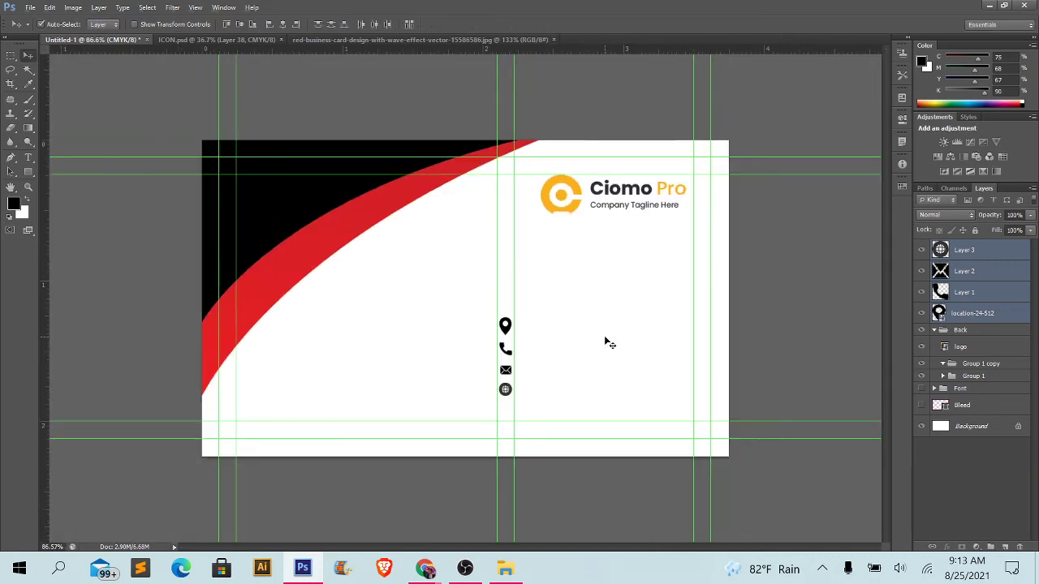
key(alt)
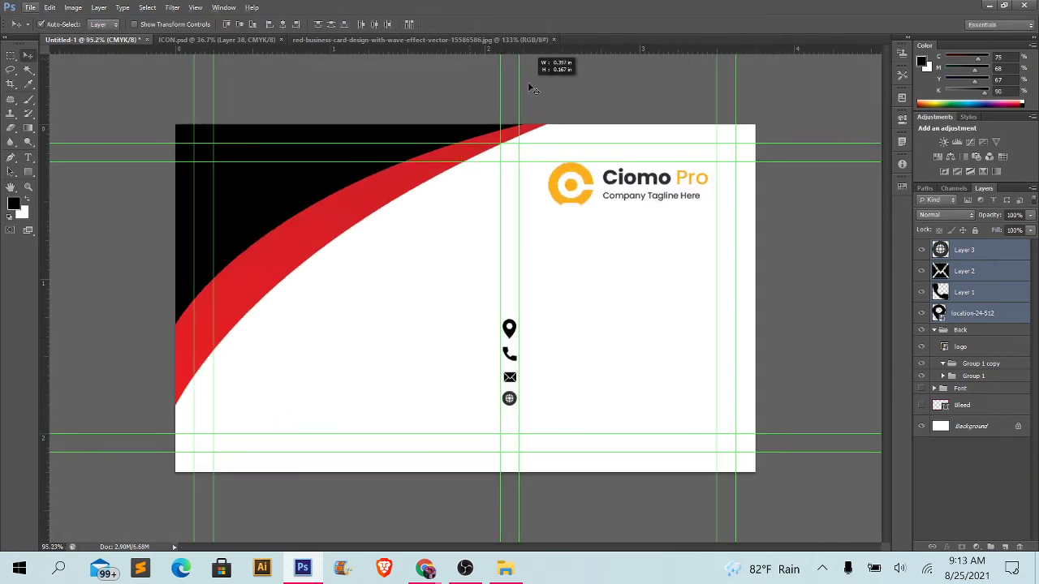
key(ctrl+alt+a)
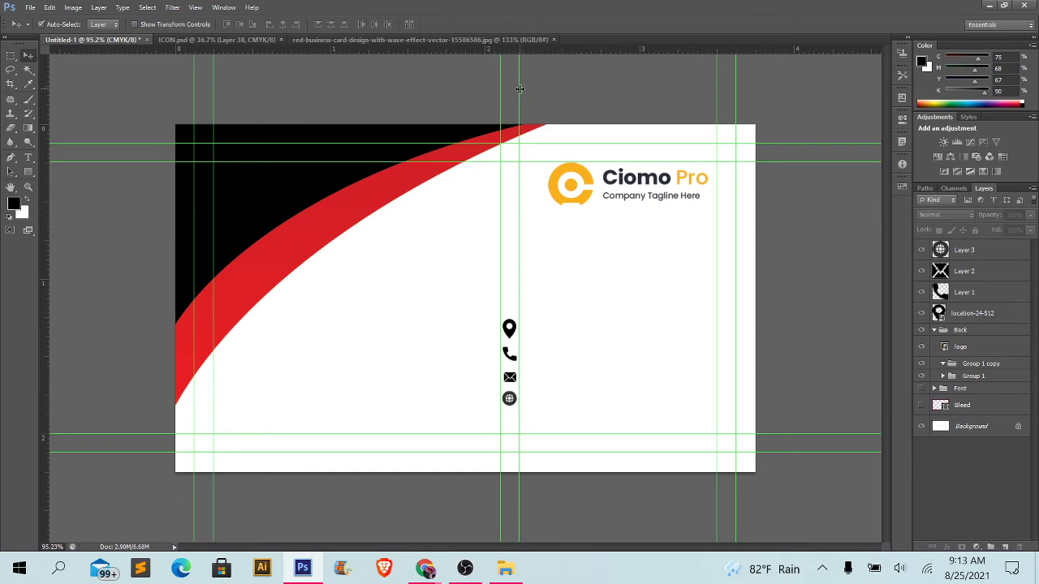
Drag both vertical guides off the canvas and zoom in to inspect the icon column
drag(519, 89, 36, 118)
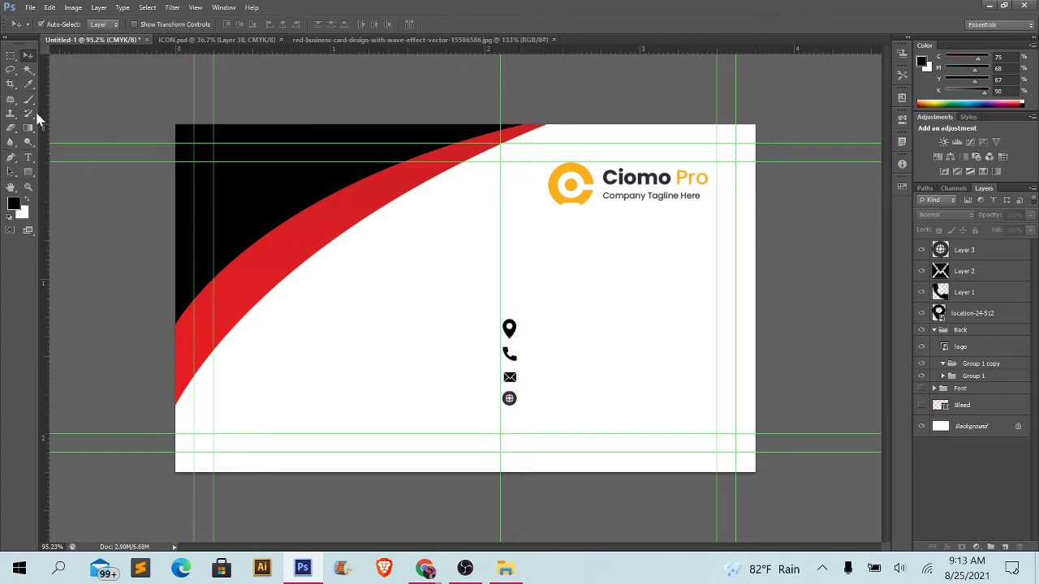
drag(500, 95, 3, 128)
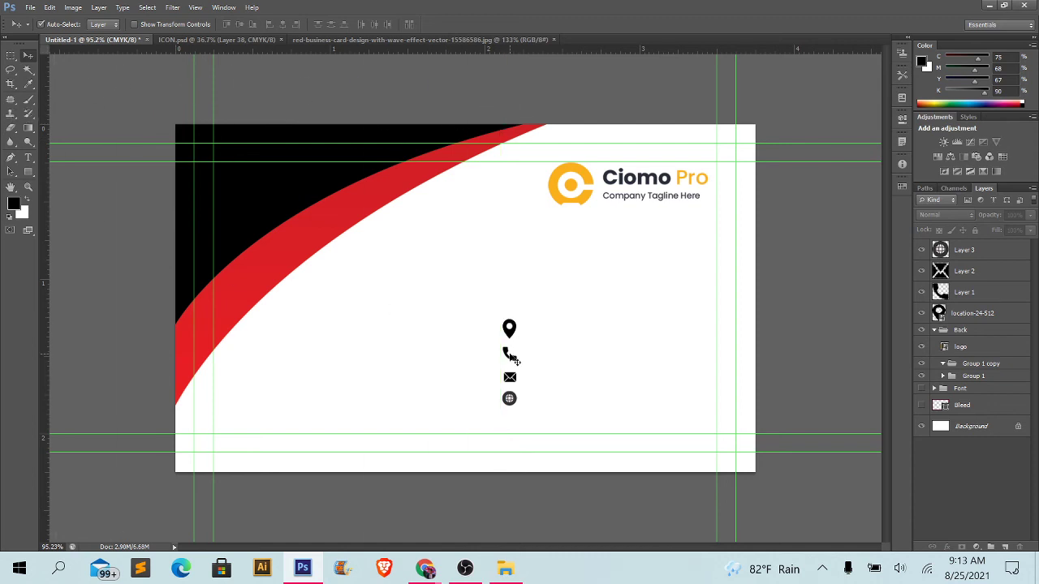
scroll(513, 359, up, 2)
scroll(513, 365, down, 1)
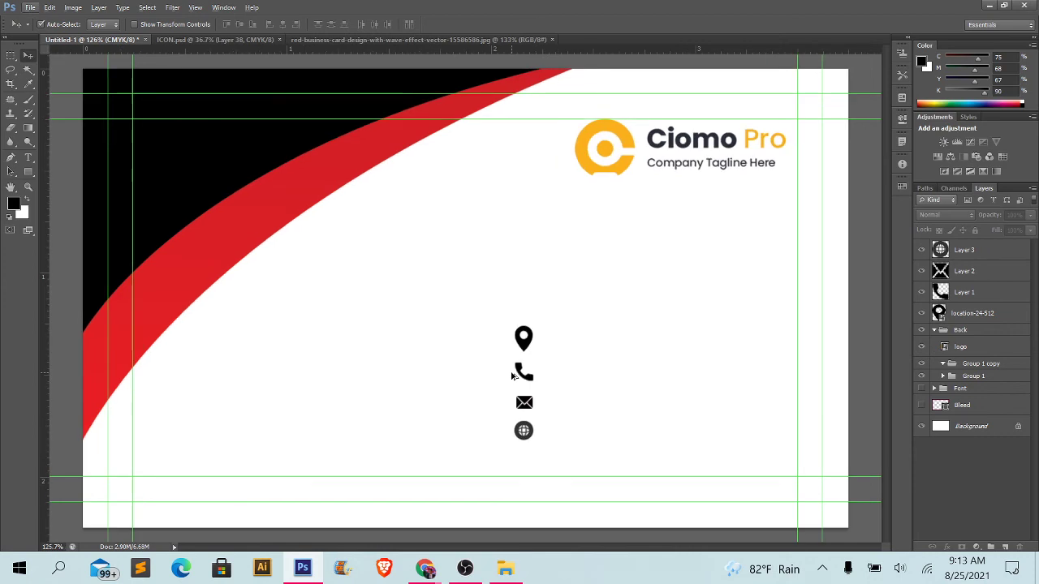
scroll(693, 371, up, 1)
drag(693, 371, 587, 335)
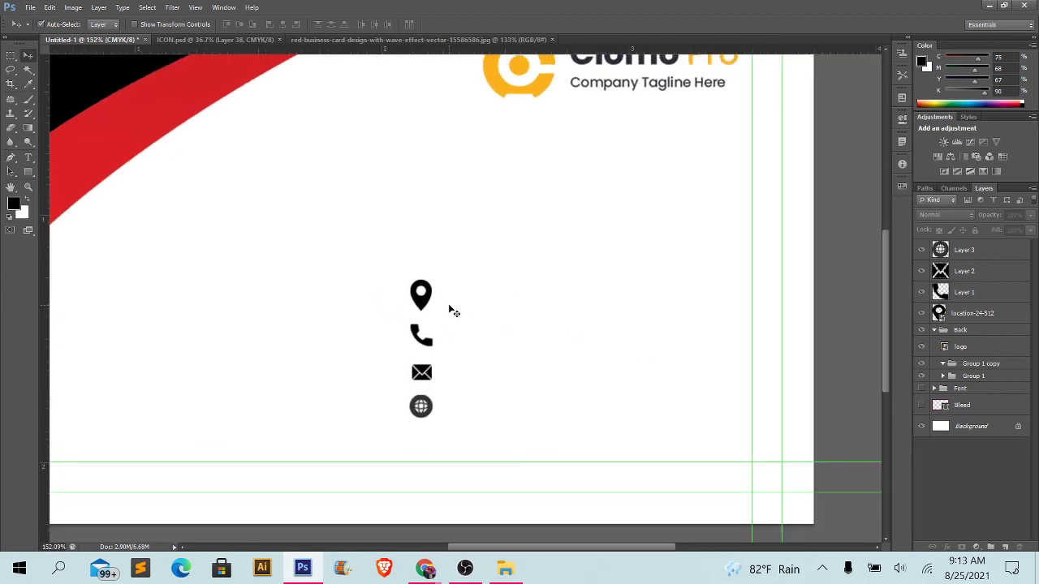
click(922, 315)
click(922, 314)
click(922, 315)
click(923, 315)
click(923, 316)
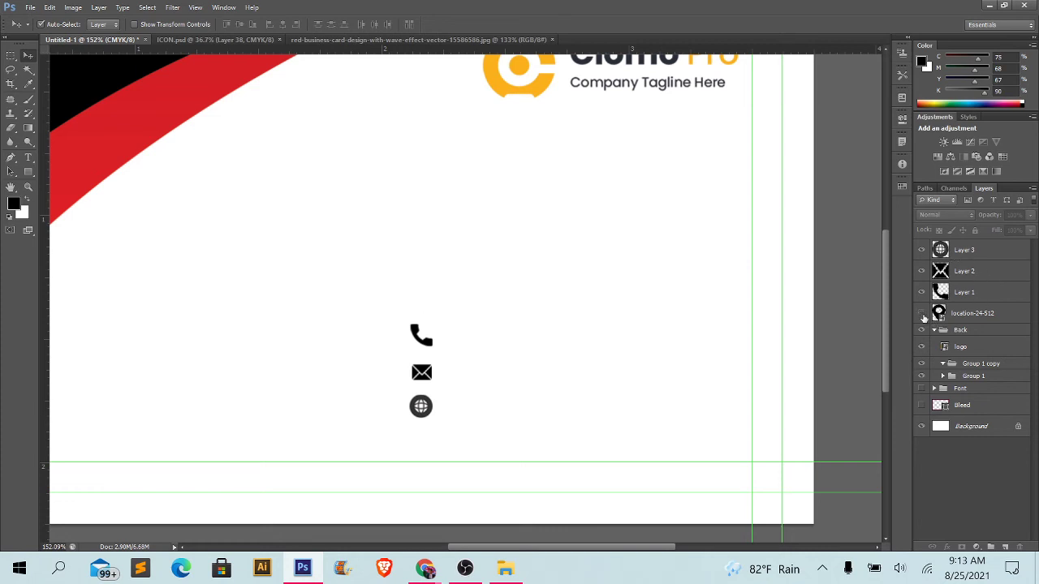
click(923, 315)
click(986, 315)
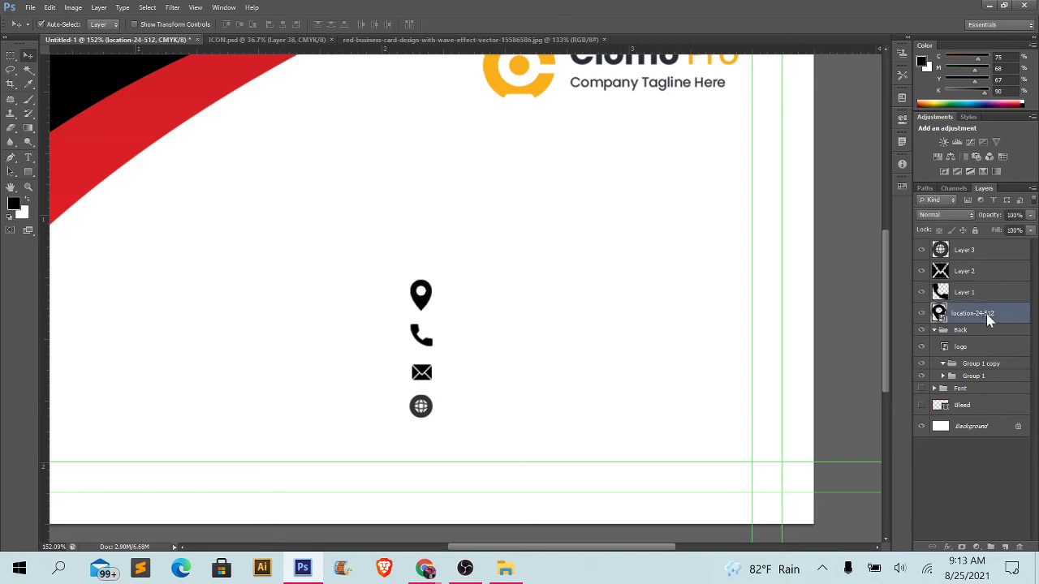
right_click(987, 313)
click(845, 57)
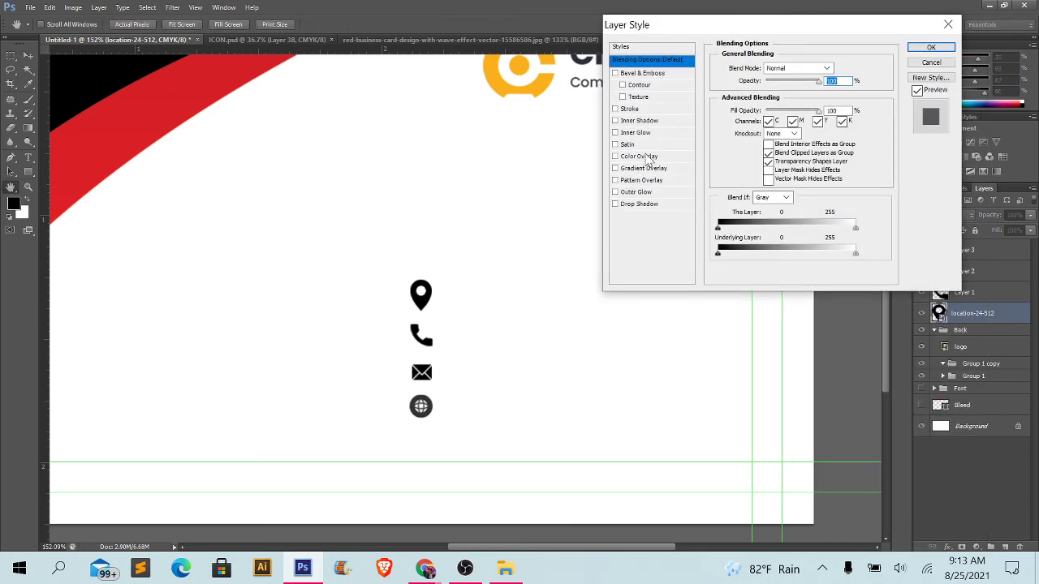
click(639, 156)
click(836, 73)
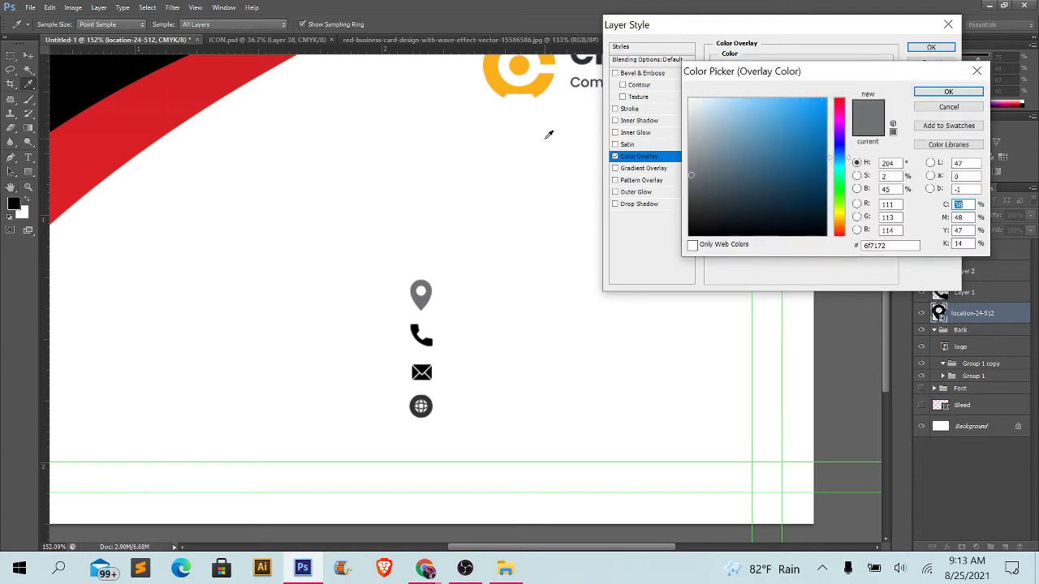
click(218, 121)
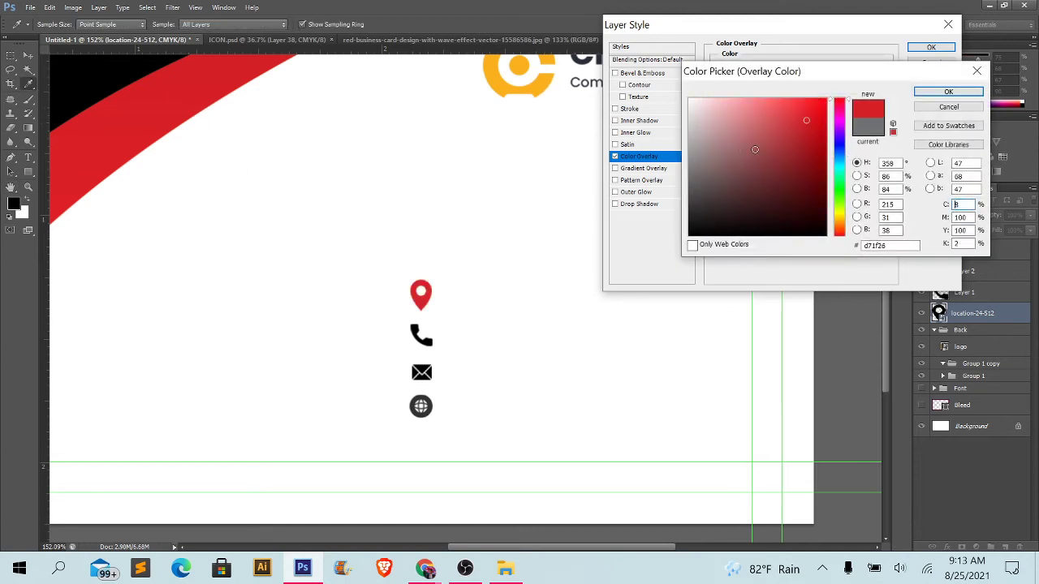
click(945, 92)
click(927, 48)
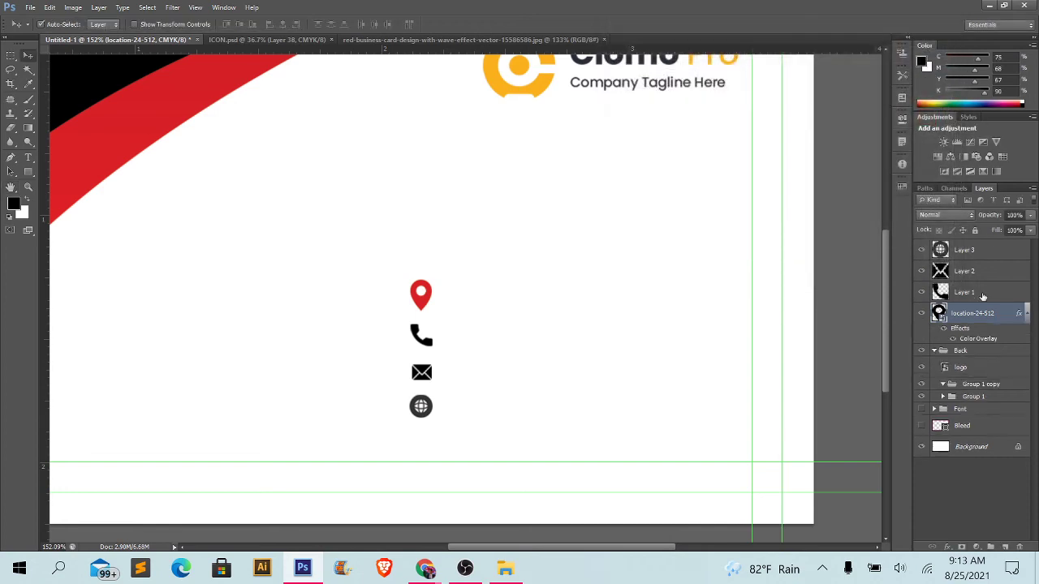
click(966, 292)
right_click(974, 292)
click(872, 68)
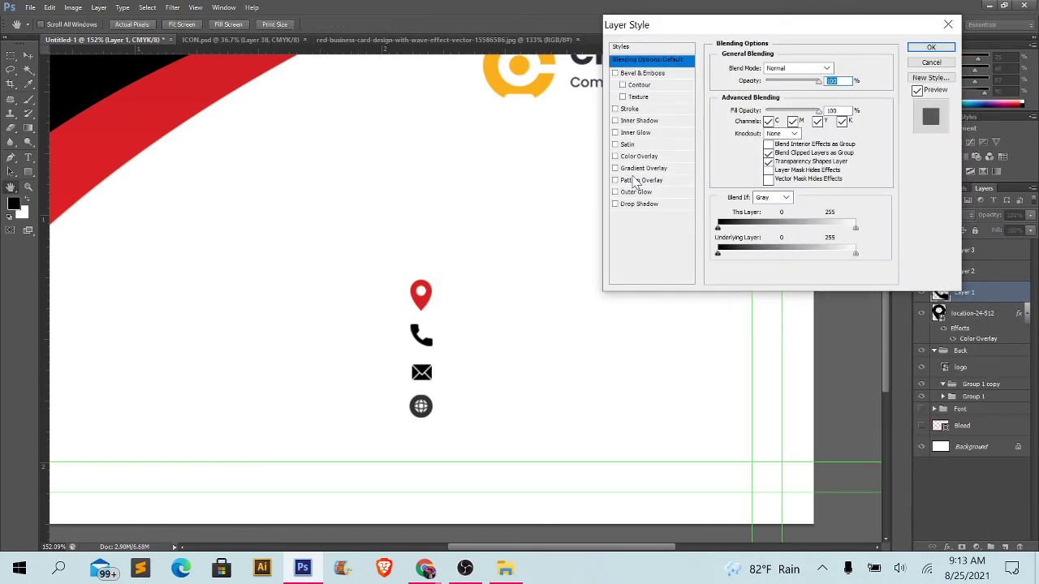
click(639, 156)
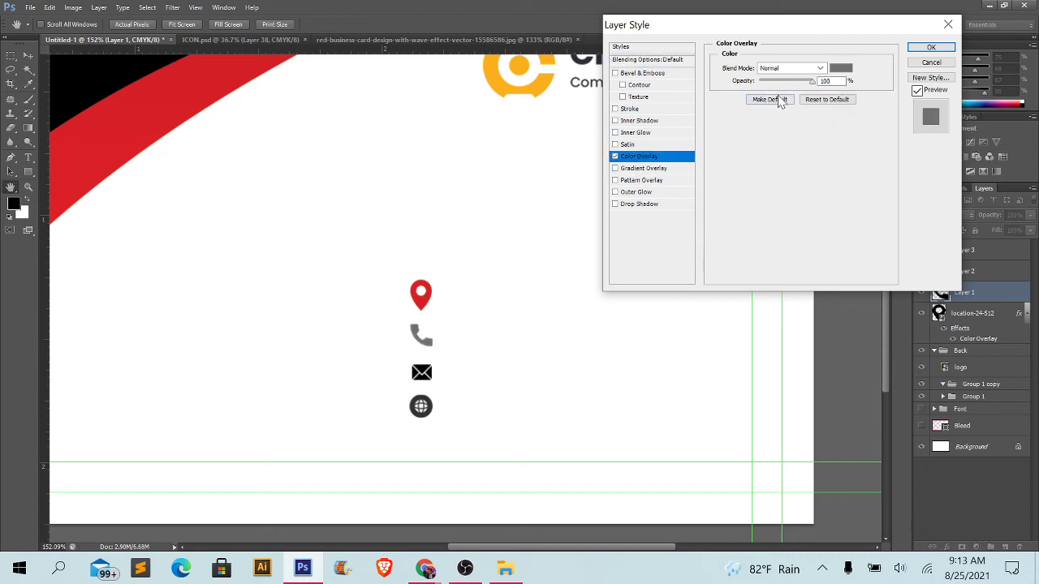
click(871, 69)
click(428, 298)
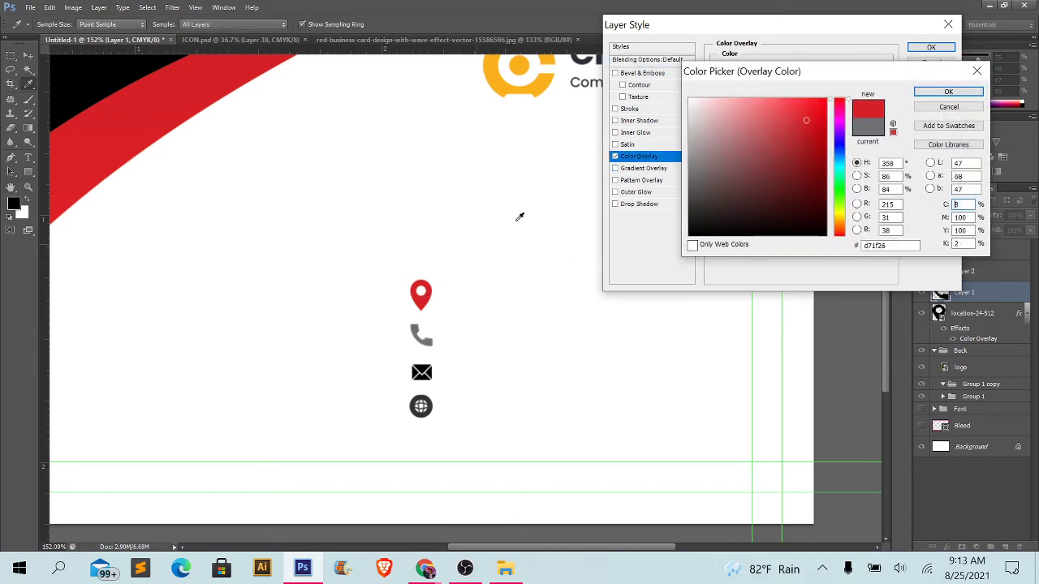
click(948, 91)
click(931, 47)
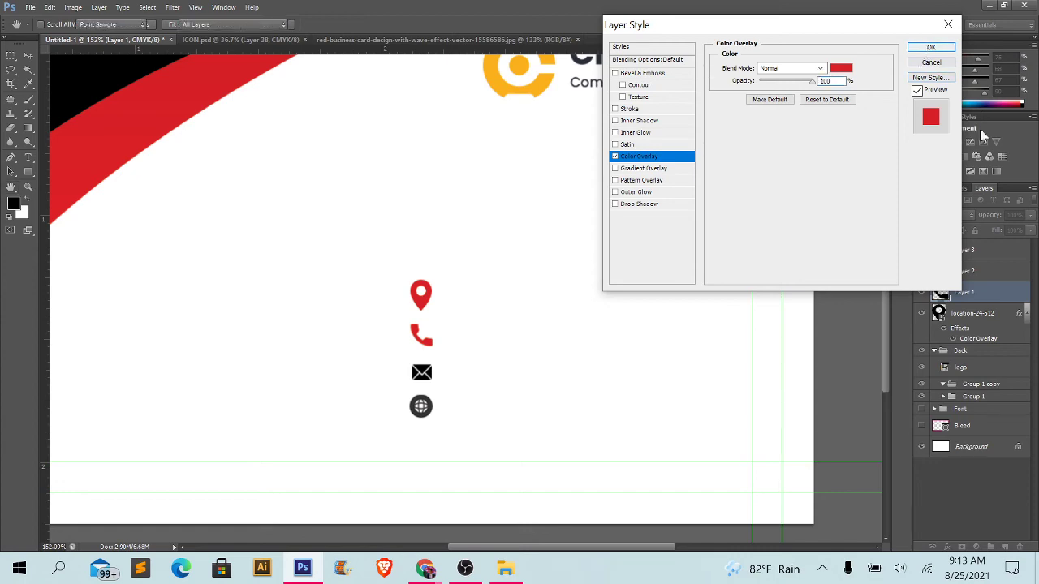
right_click(998, 272)
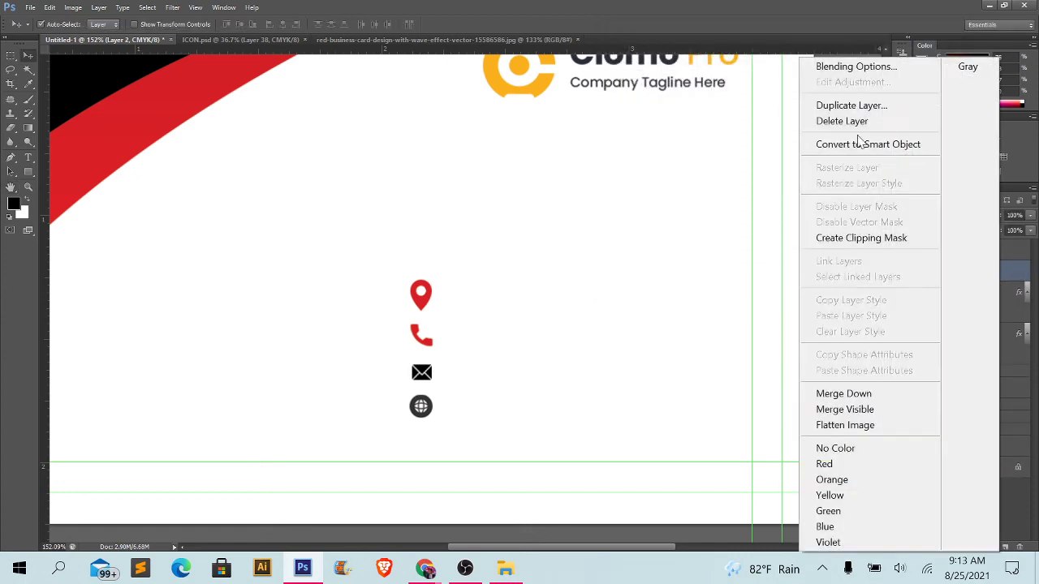
click(854, 65)
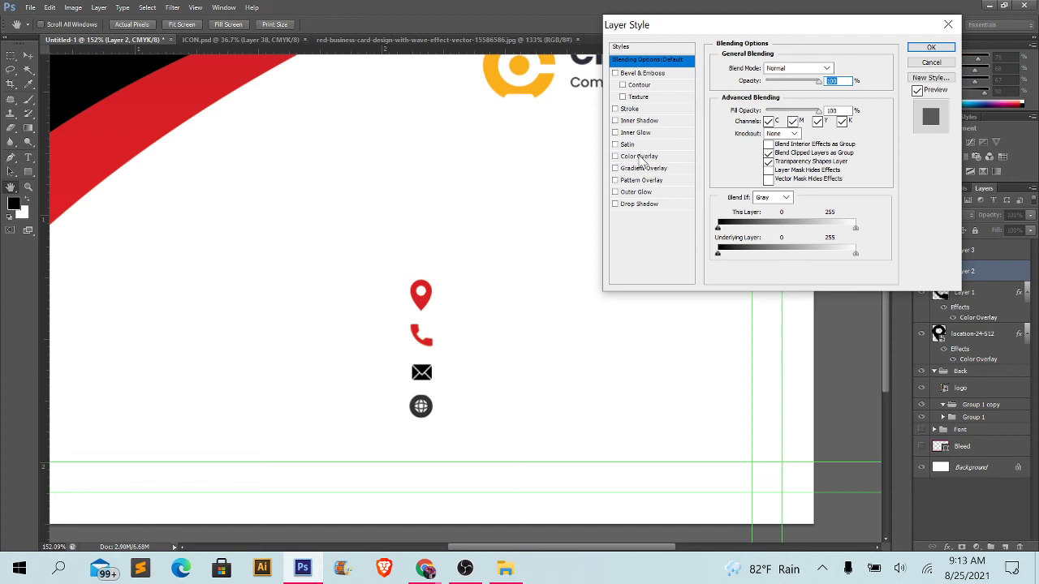
click(640, 156)
click(842, 70)
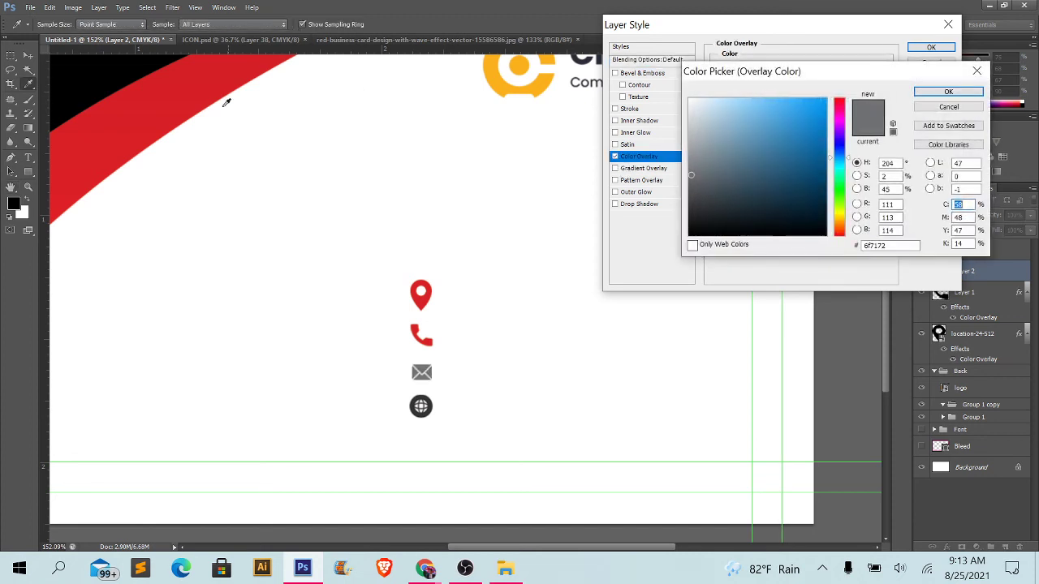
click(226, 103)
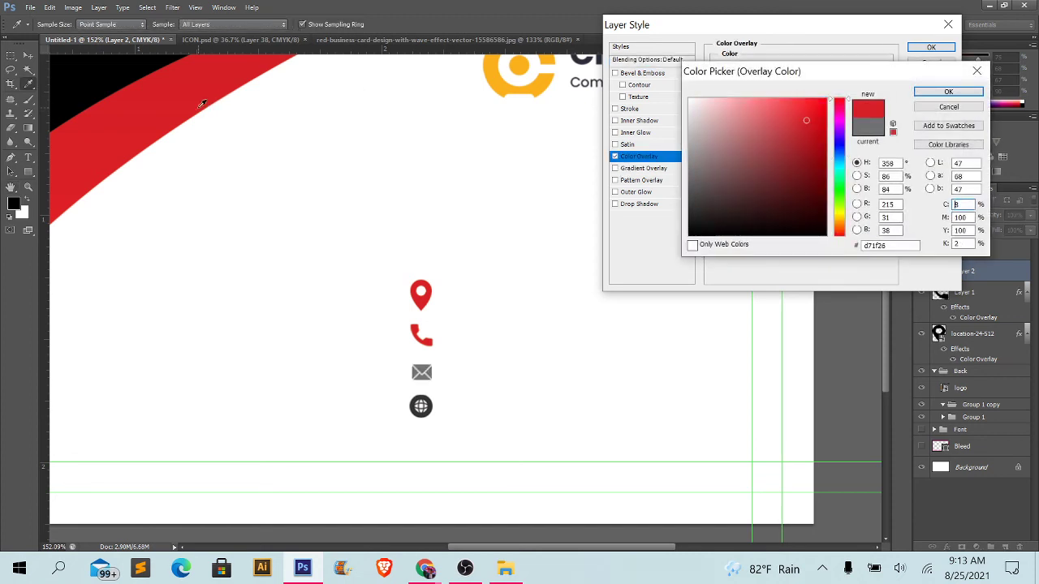
click(948, 92)
click(931, 46)
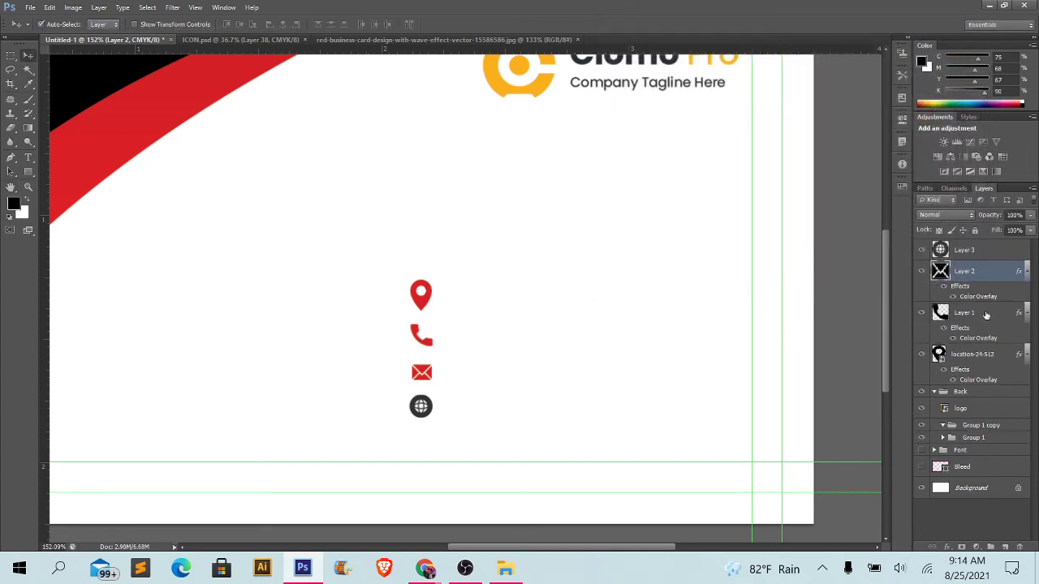
click(966, 251)
right_click(975, 255)
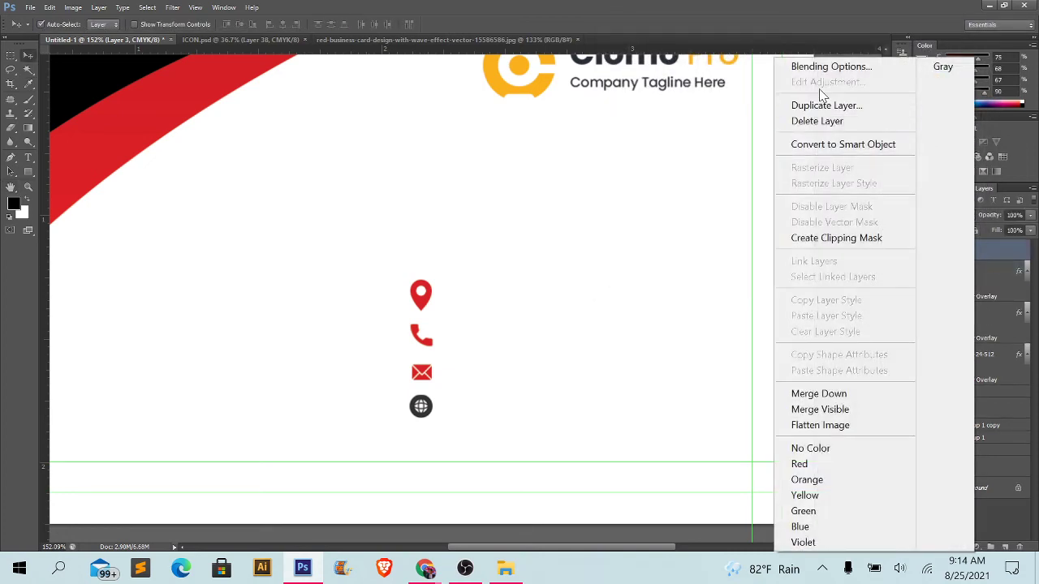
click(736, 147)
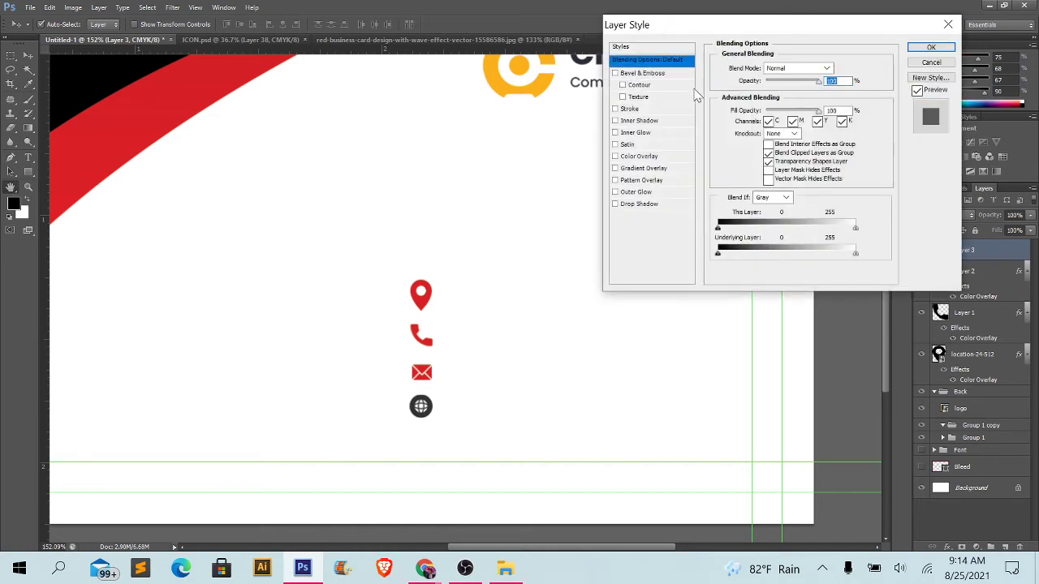
click(647, 158)
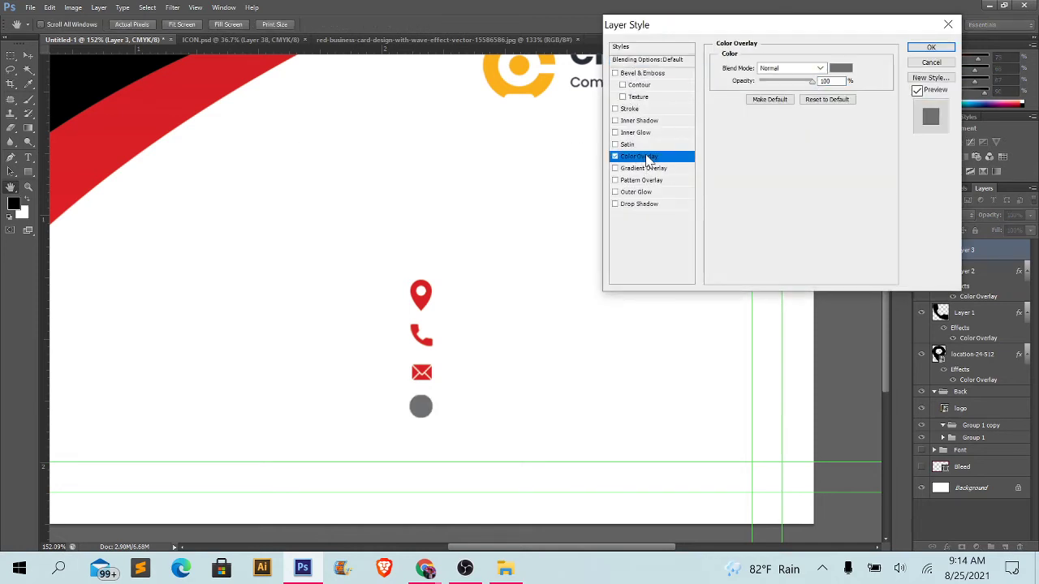
click(931, 62)
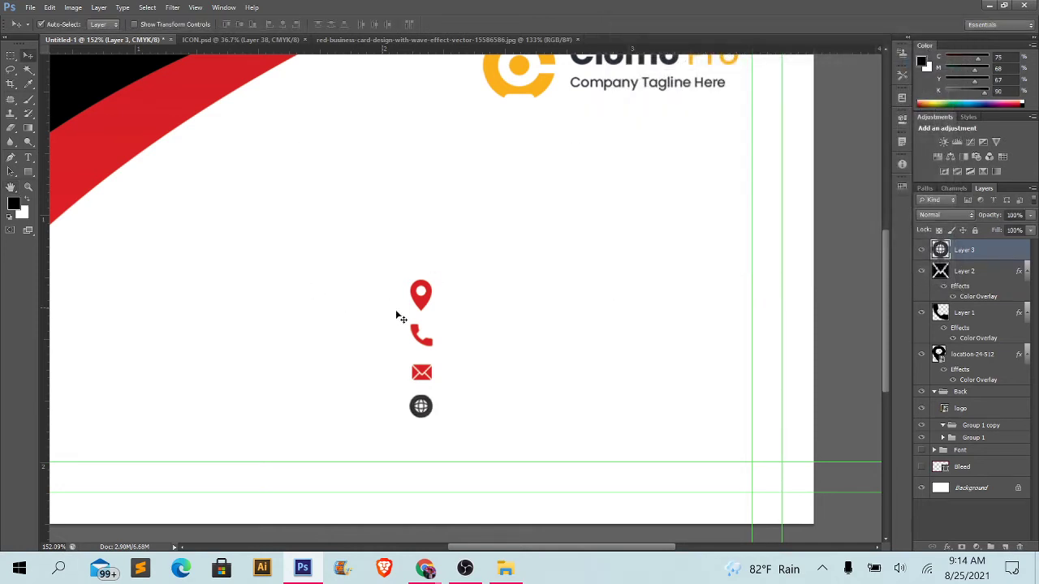
Delete the old globe icon and draw a globe custom shape beside the contact icons
key(Delete)
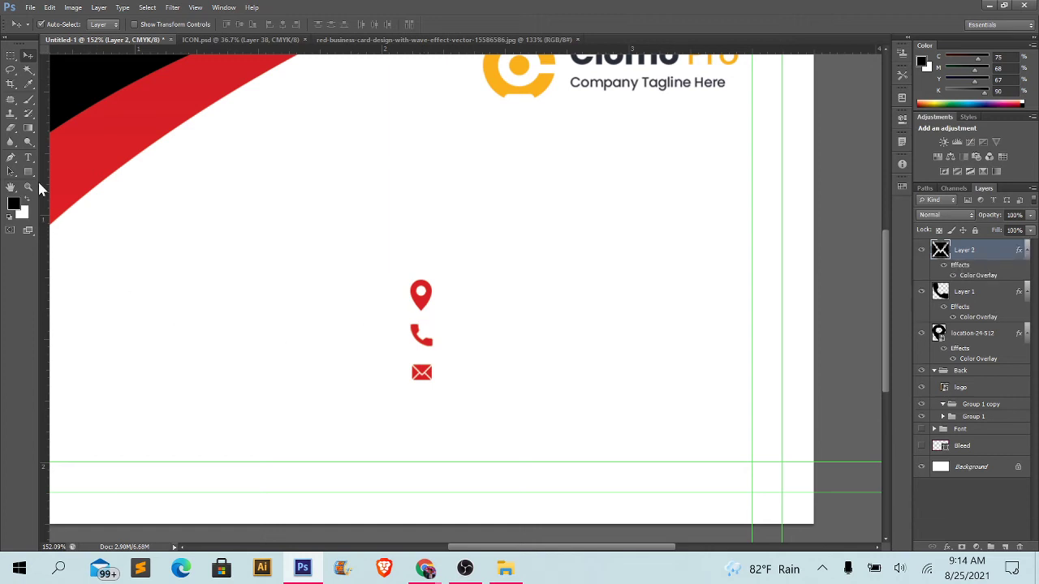
drag(27, 171, 76, 225)
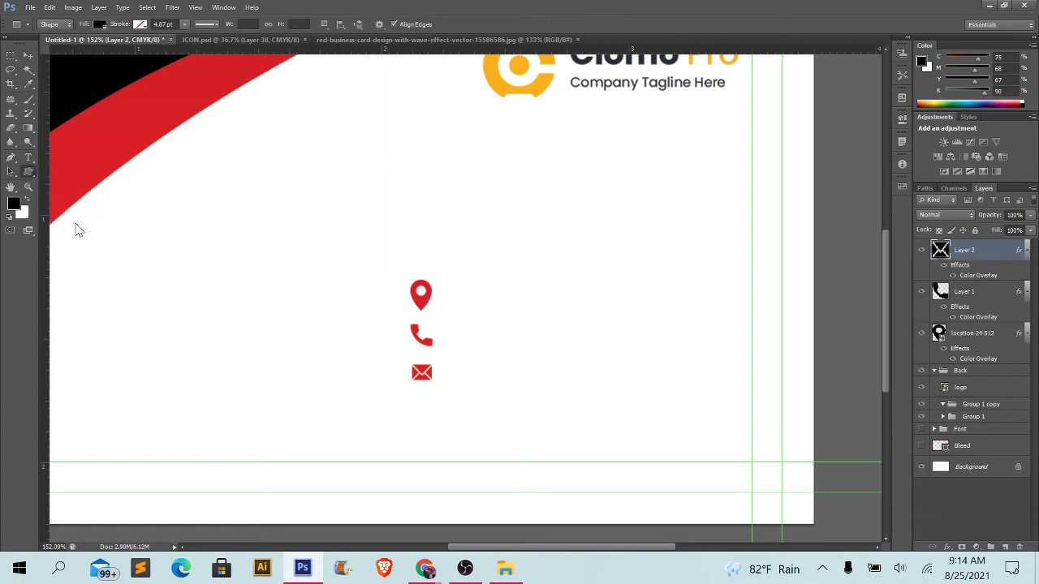
click(427, 24)
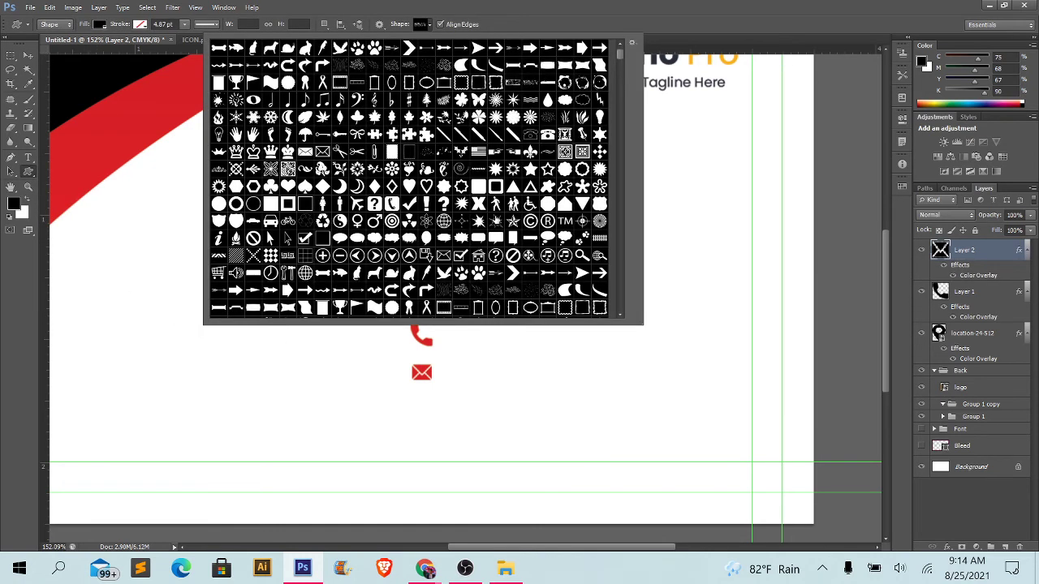
scroll(591, 165, down, 3)
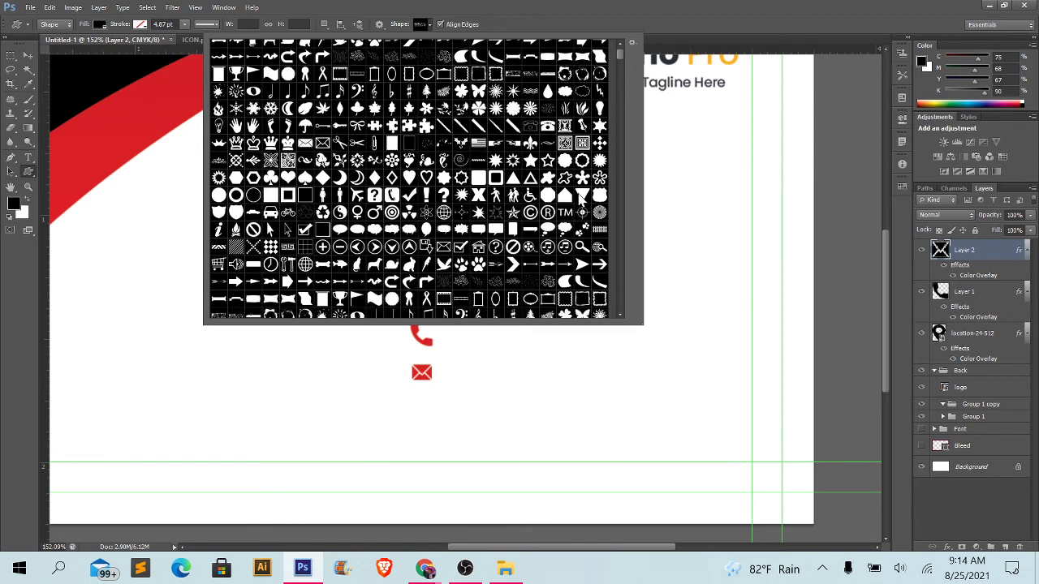
scroll(585, 178, down, 3)
scroll(583, 191, down, 4)
scroll(581, 197, down, 3)
scroll(581, 196, down, 2)
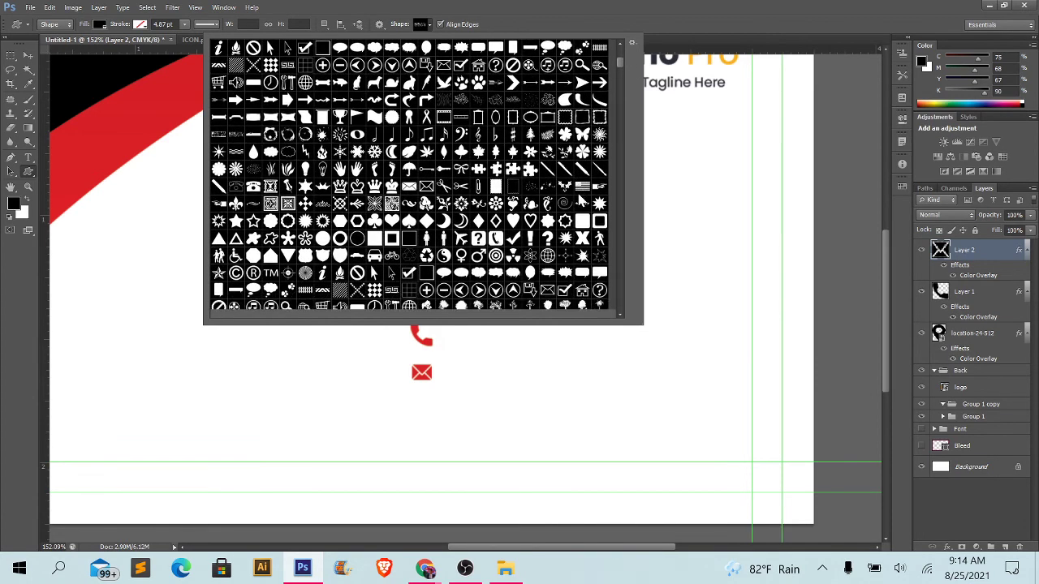
scroll(583, 203, down, 3)
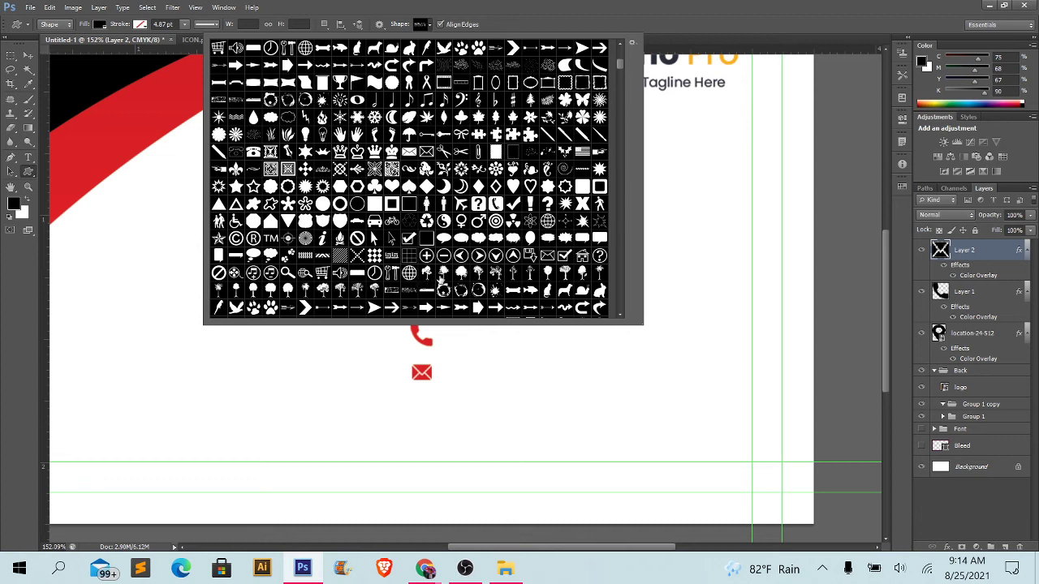
click(408, 273)
click(416, 26)
drag(486, 297, 513, 323)
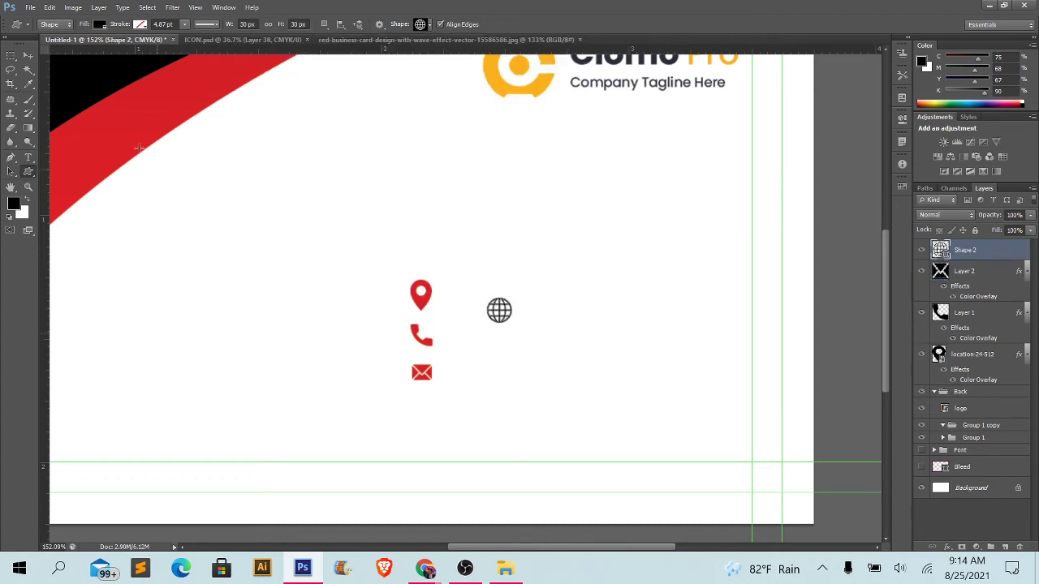
Move the globe below the envelope icon and scale it to 83.33%
click(28, 55)
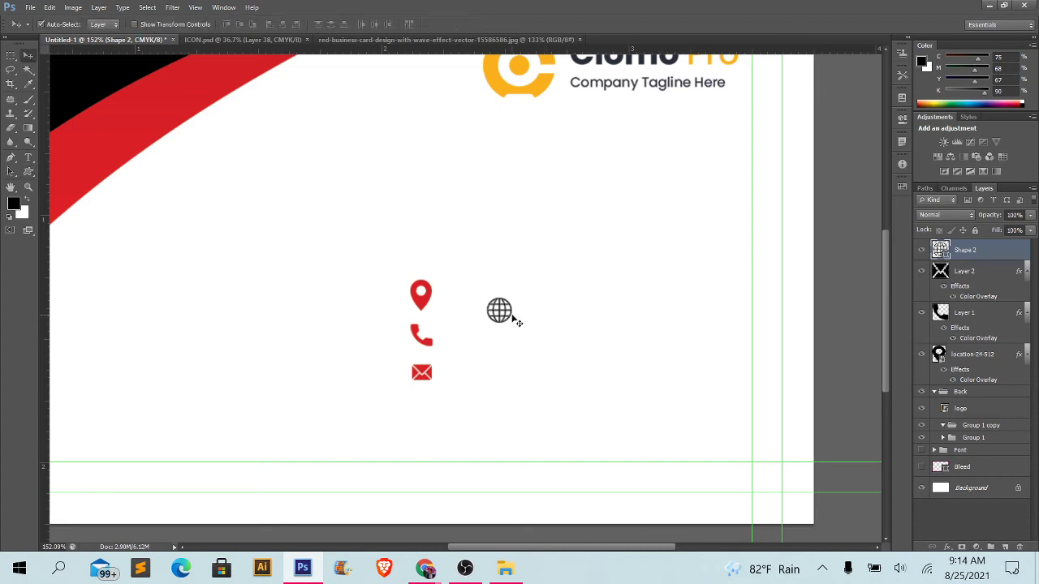
mouse_move(501, 310)
mouse_down()
mouse_move(443, 427)
mouse_move(424, 397)
mouse_up()
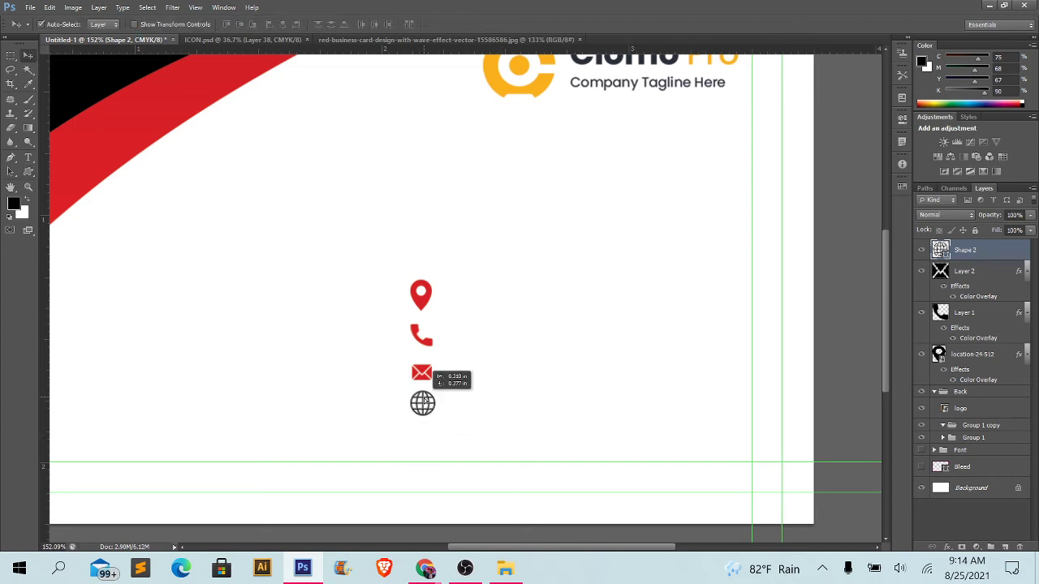
key(ctrl+t)
scroll(433, 430, up, 3)
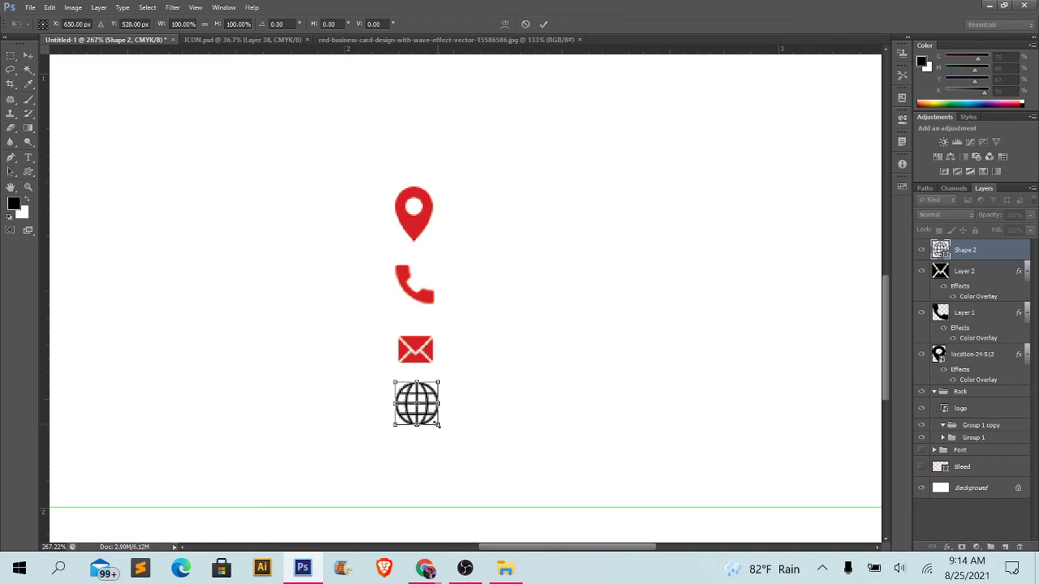
drag(439, 425, 435, 421)
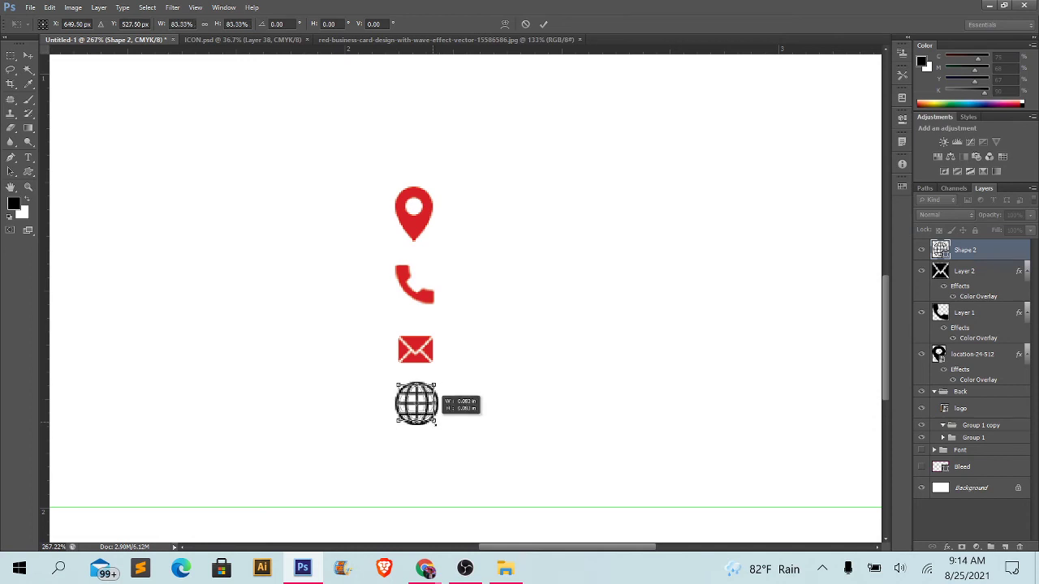
click(545, 26)
scroll(414, 399, down, 3)
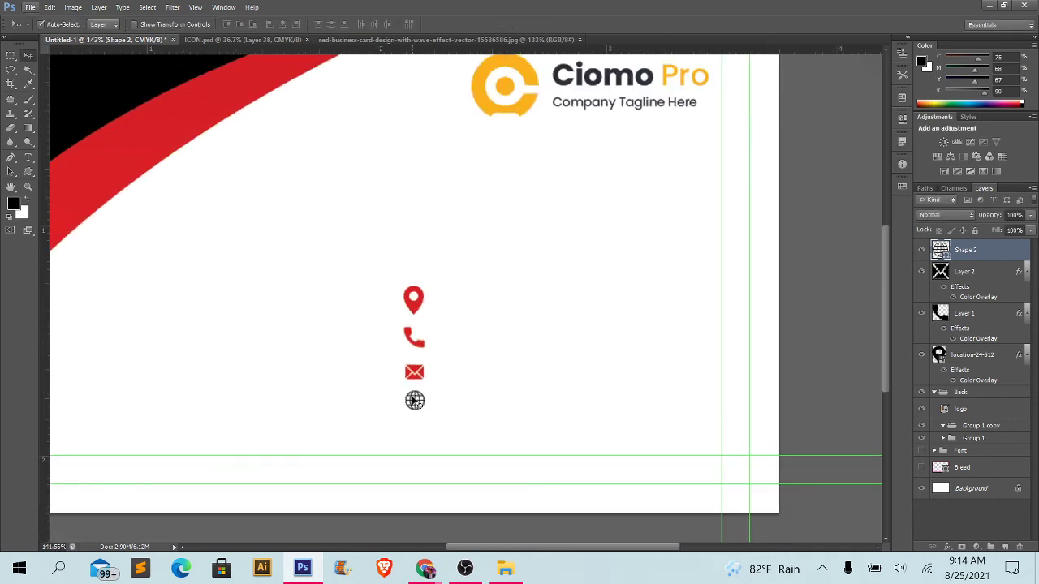
key(alt+f)
Nudge the globe down and fill it with the red sampled from the wave
key(Escape)
key(Down)
key(Down)
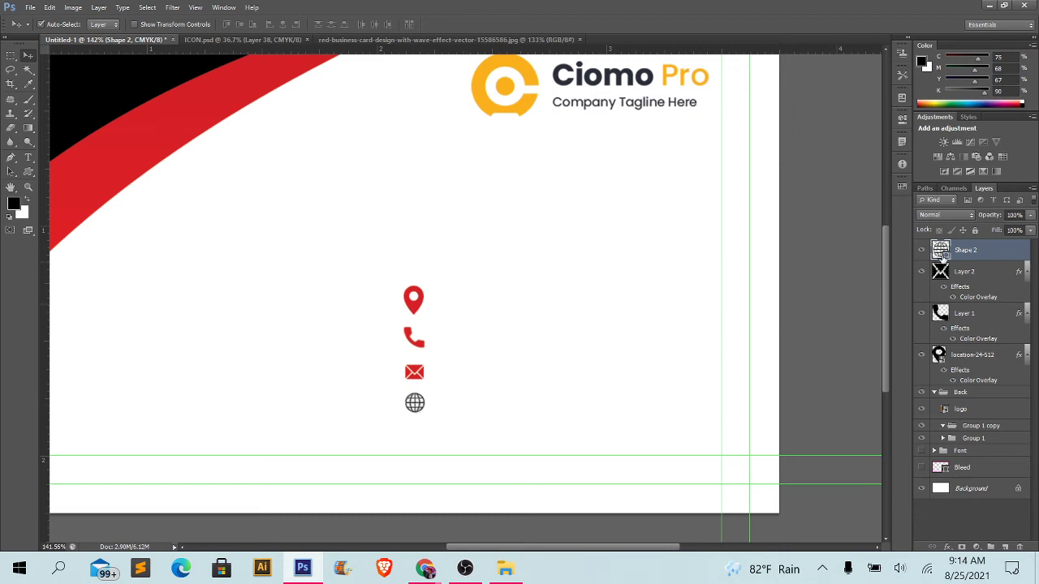
double_click(942, 252)
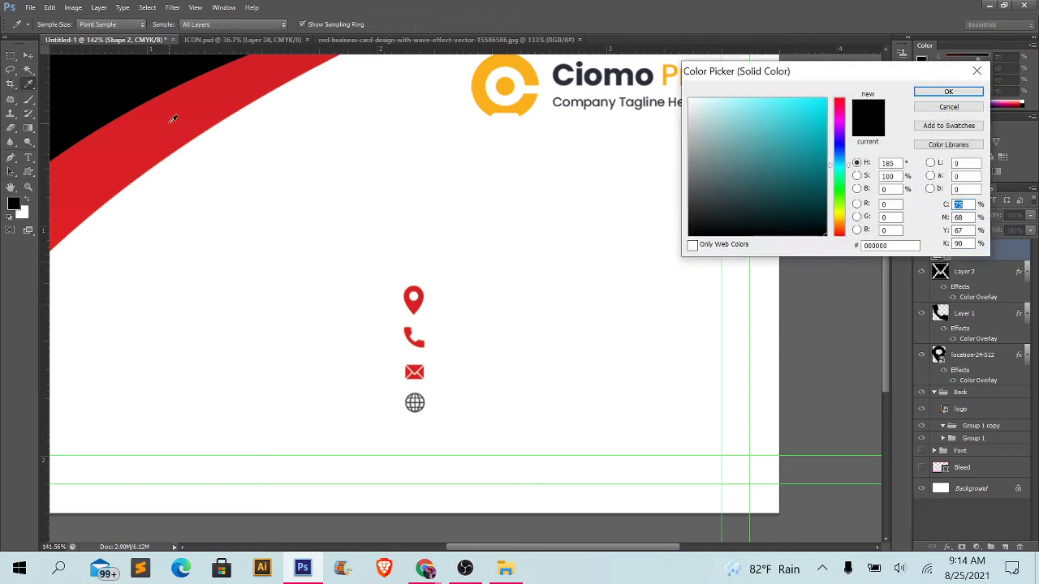
click(173, 123)
click(948, 92)
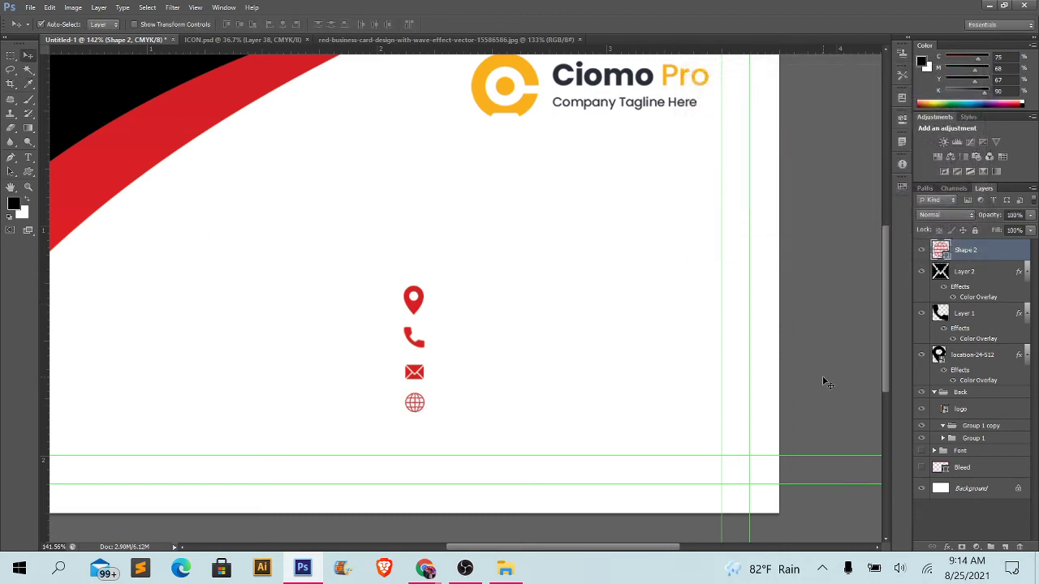
Group the four contact icon layers as 'Icon' and move them lower
scroll(479, 456, up, 1)
scroll(479, 456, down, 1)
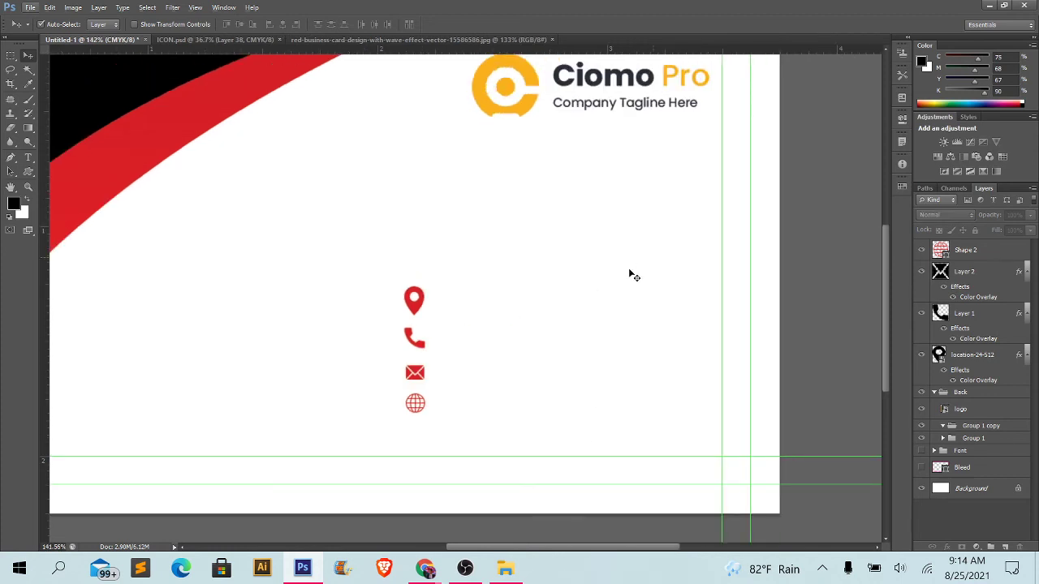
click(997, 253)
shift+click(971, 365)
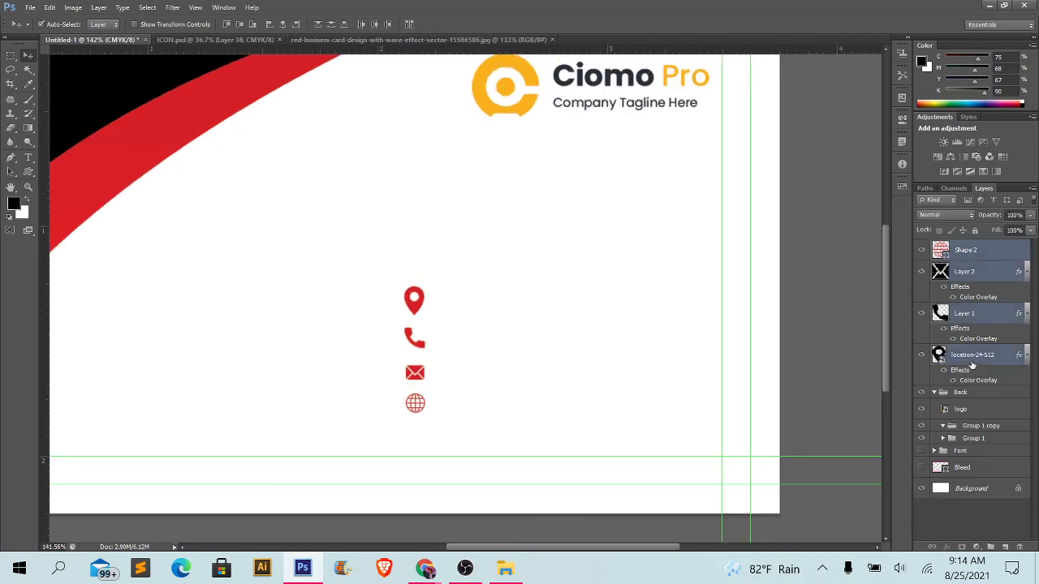
key(ctrl+g)
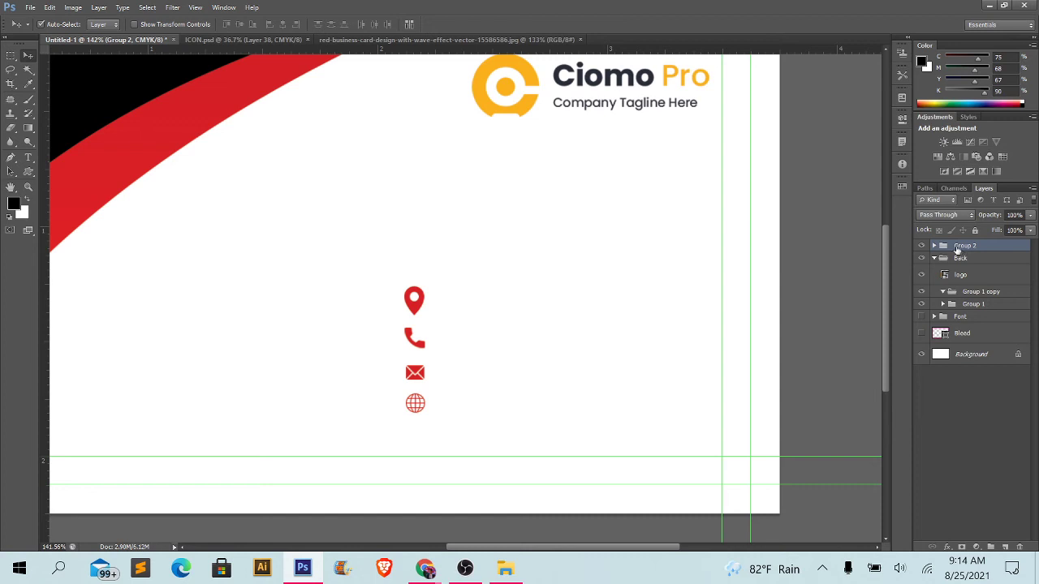
double_click(963, 245)
text(Icon)
key(Return)
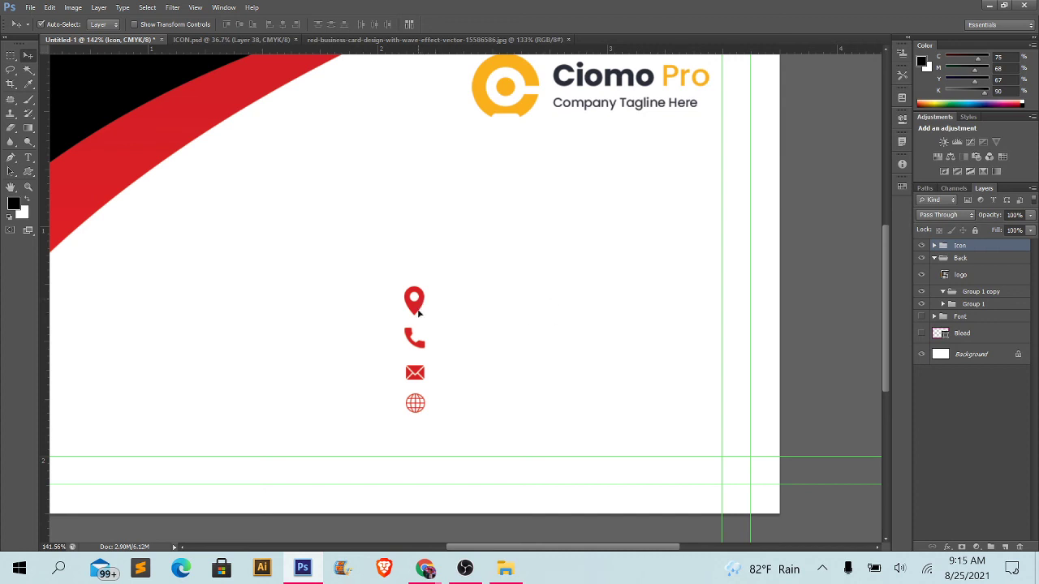
drag(418, 300, 418, 335)
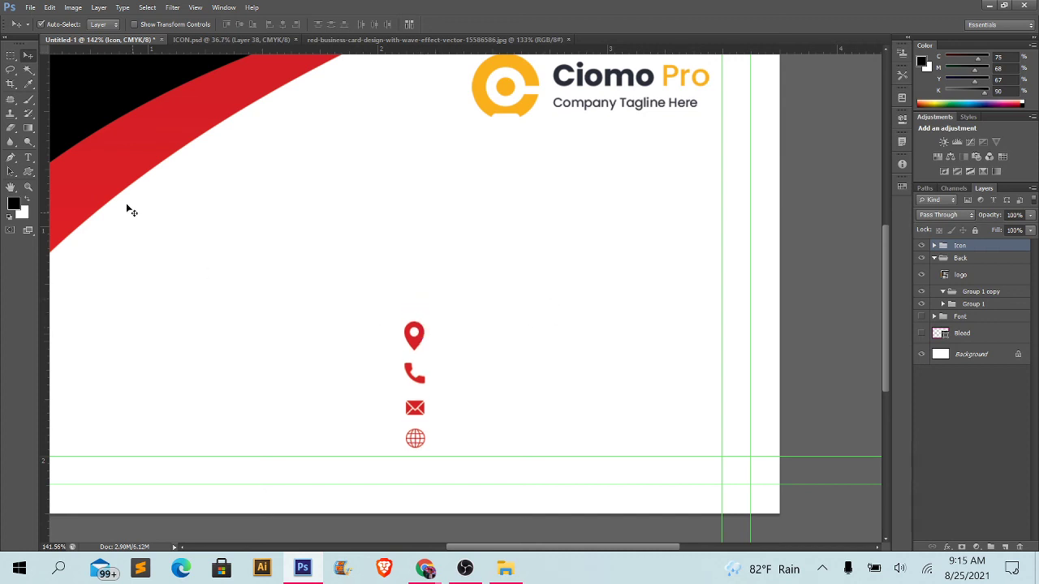
Type the card's two-part address line and place it beside the location pin icon
click(29, 158)
click(29, 159)
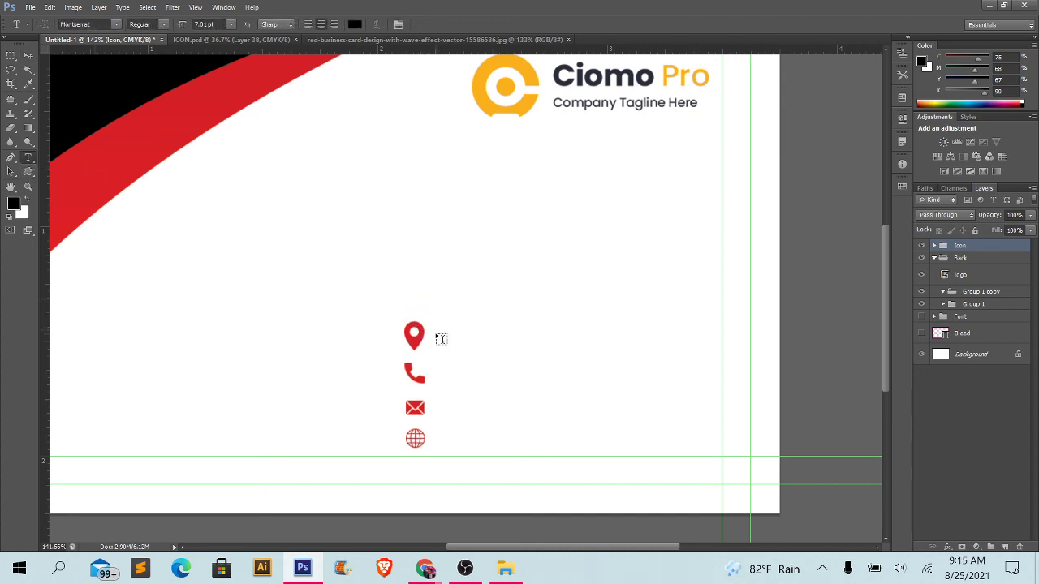
click(441, 327)
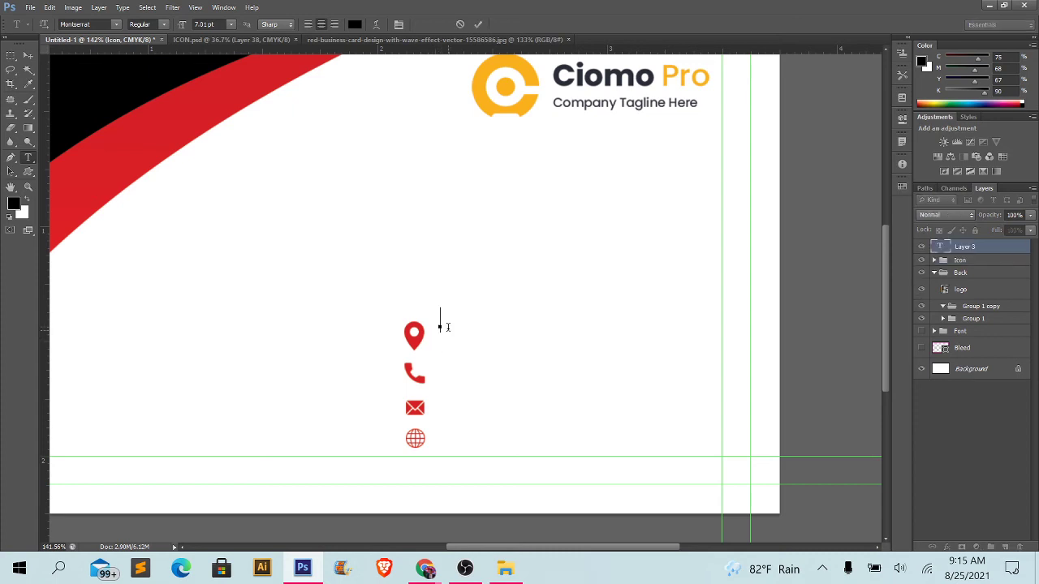
text(Utta)
text(ra)
text( Se)
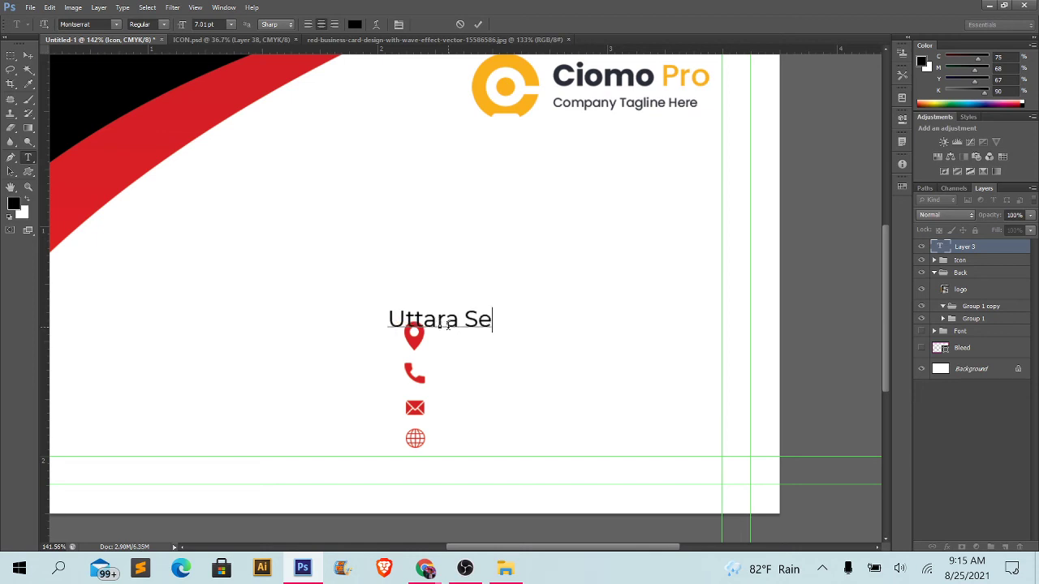
text(ctor)
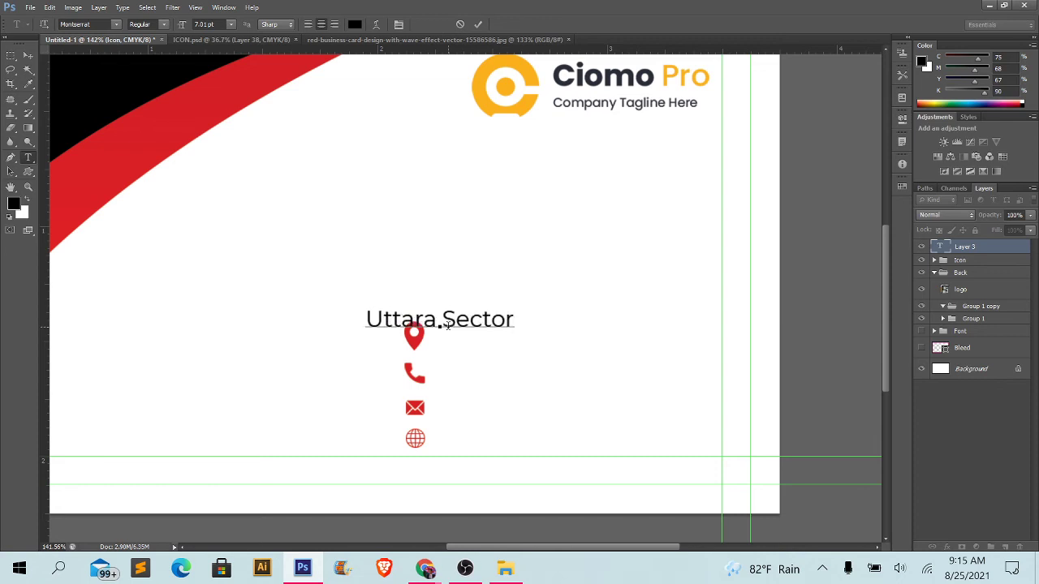
text(-11)
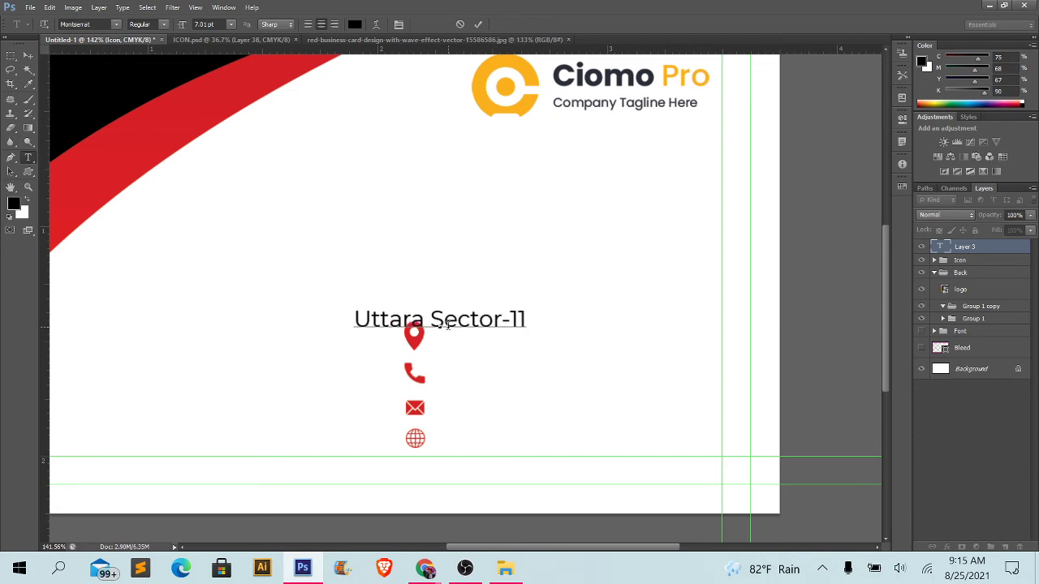
text(,)
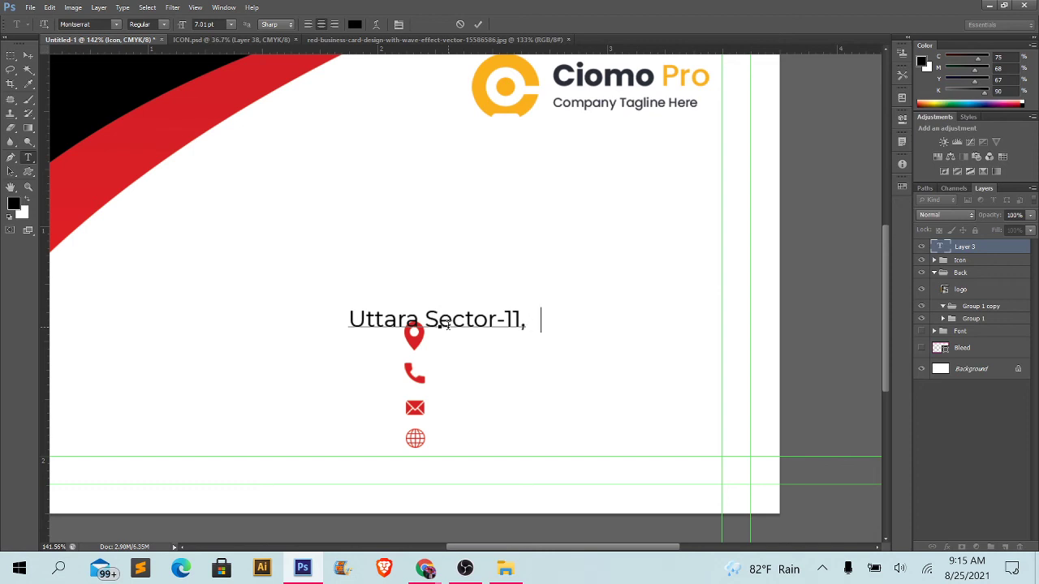
text(Dhaka)
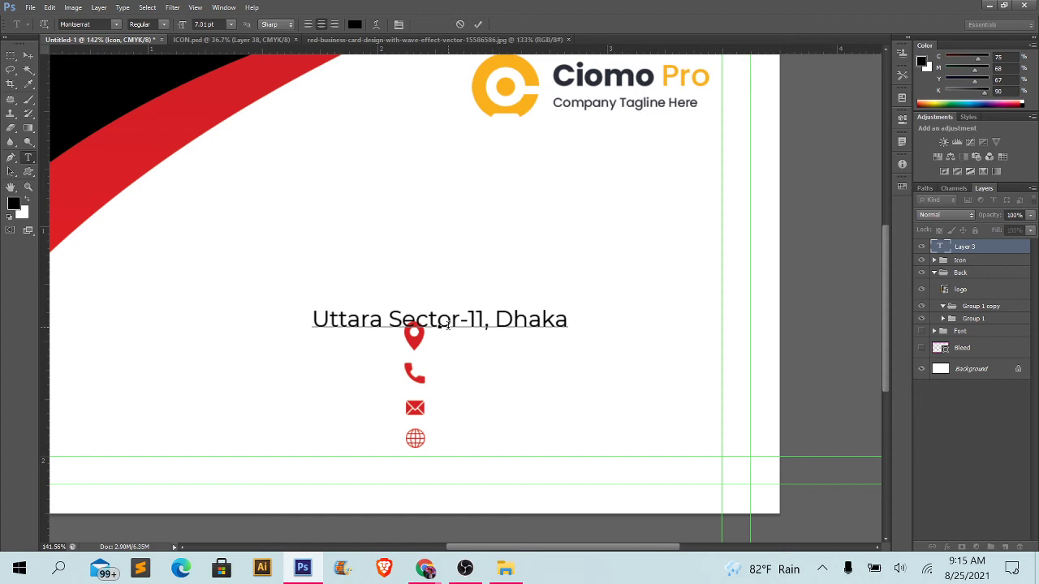
text(-123)
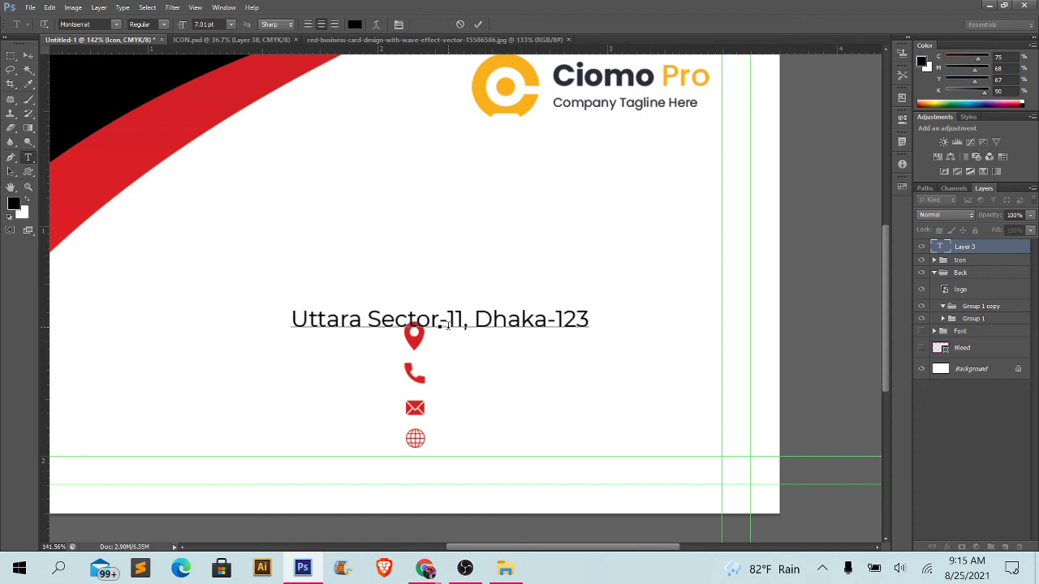
text(0)
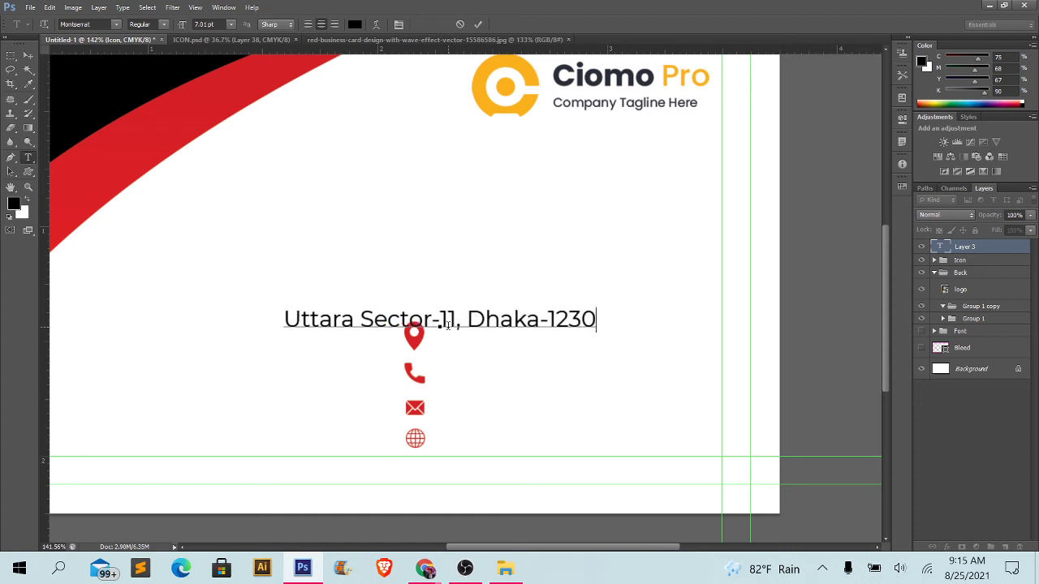
key(ctrl+a)
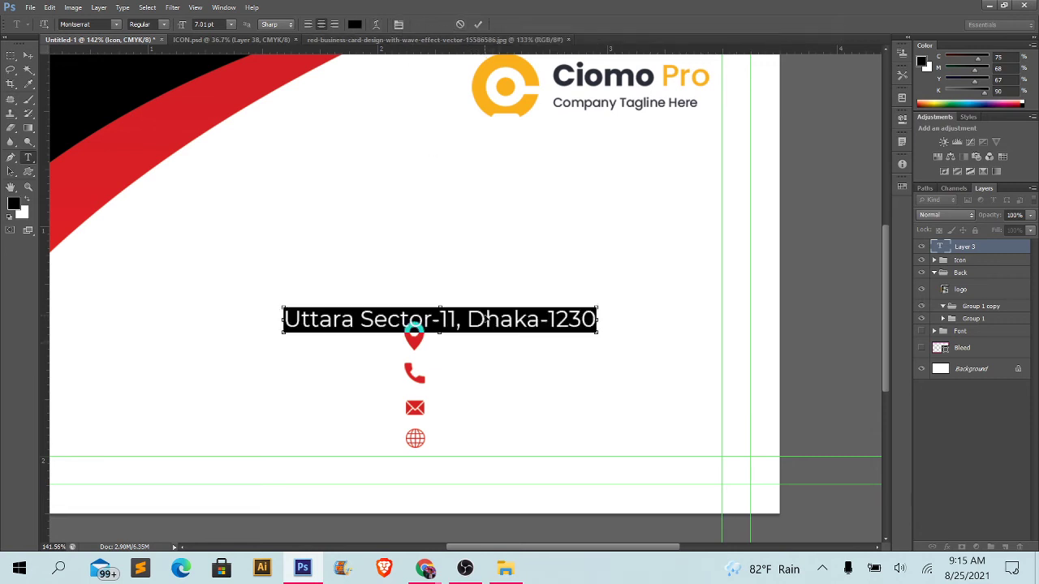
drag(487, 319, 651, 336)
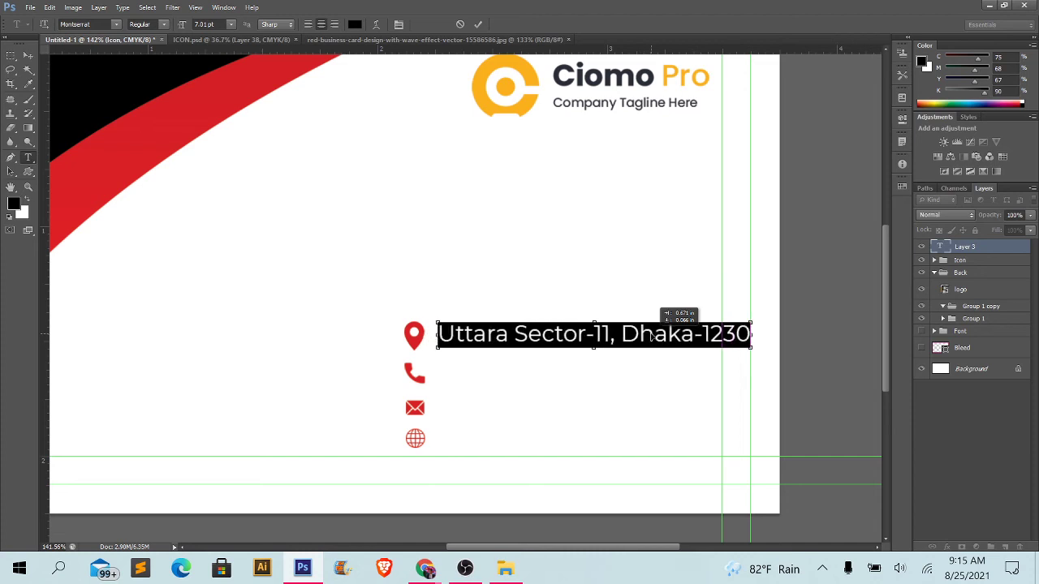
Set the address text to 6 pt in the Character panel and commit it
click(396, 29)
click(598, 165)
key(Down)
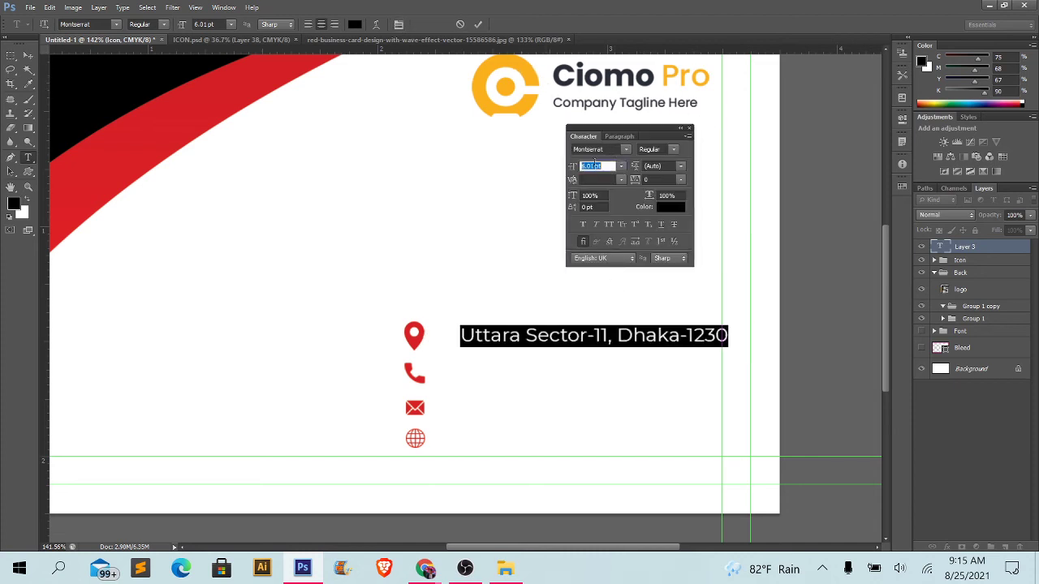
key(Down)
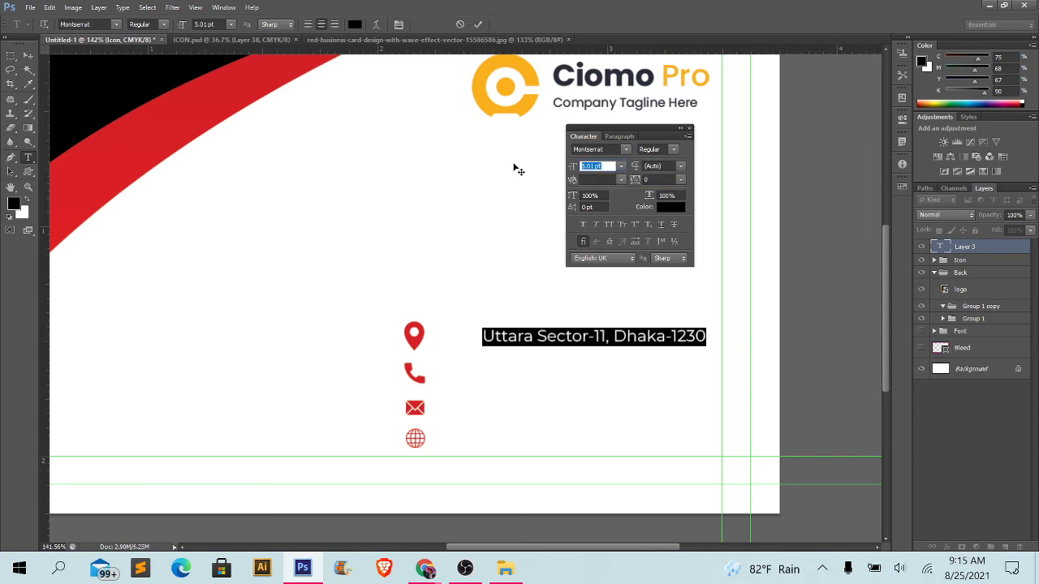
text(5)
key(Return)
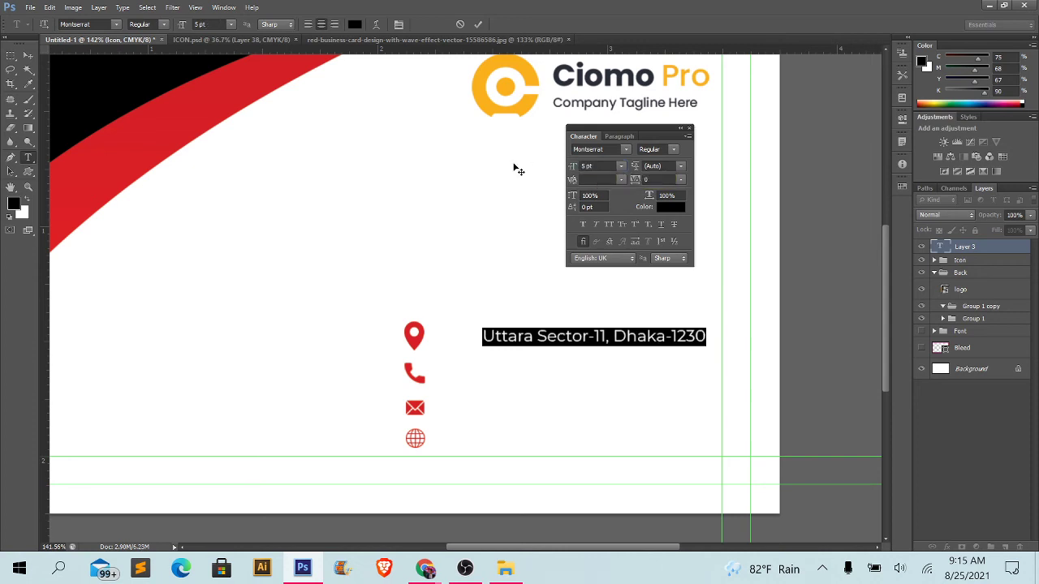
click(598, 163)
key(Up)
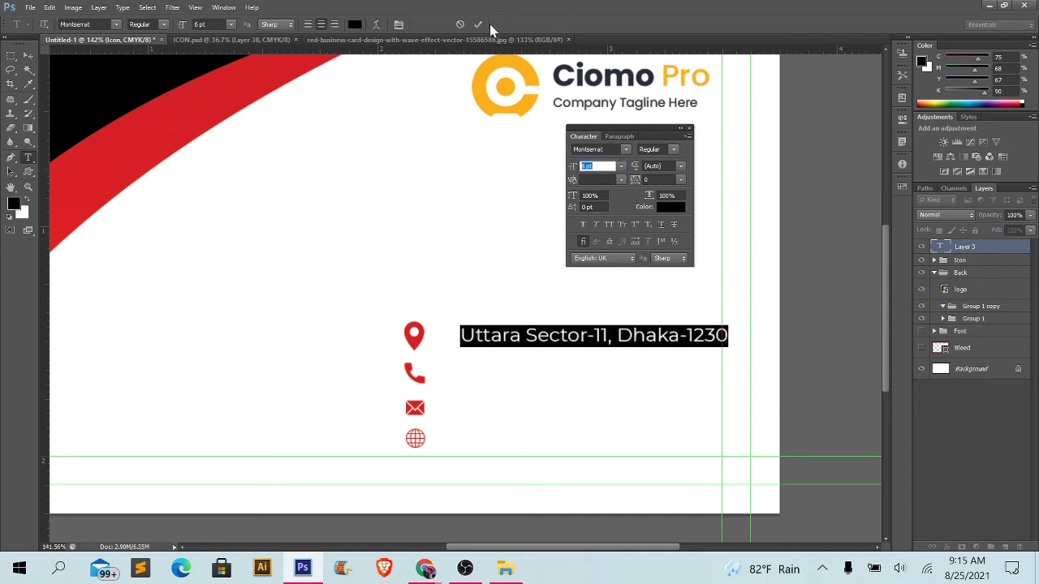
click(478, 24)
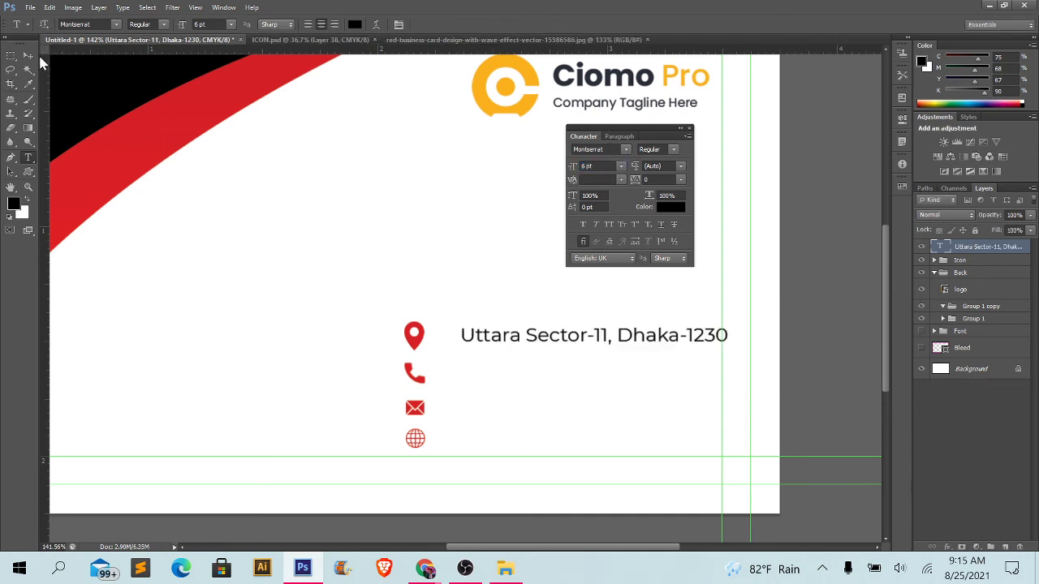
Nudge the address line into alignment just right of the red pin
key(v)
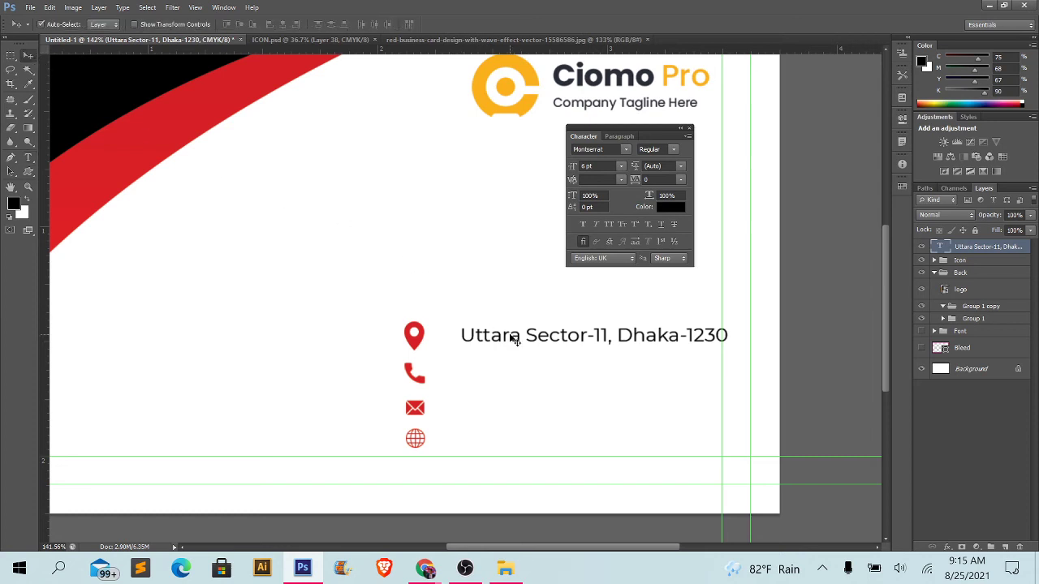
drag(514, 340, 494, 333)
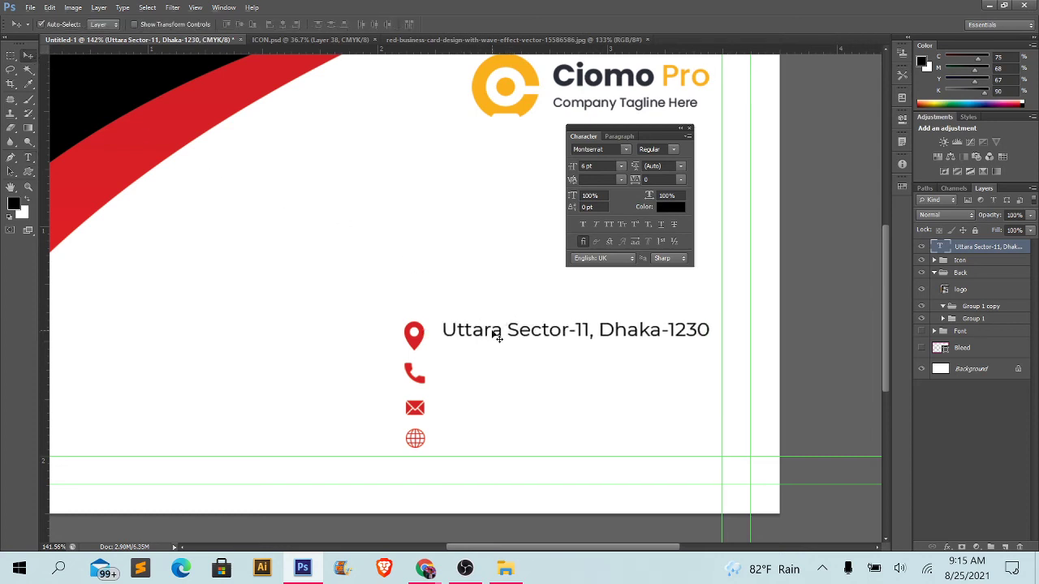
scroll(494, 333, up, 3)
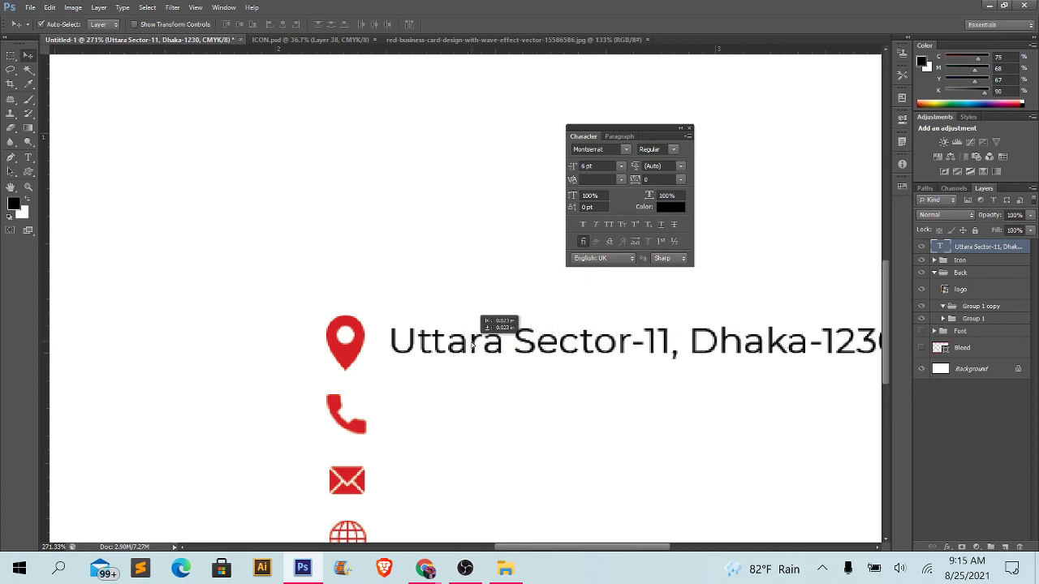
scroll(482, 340, down, 2)
scroll(475, 341, down, 1)
scroll(473, 341, up, 1)
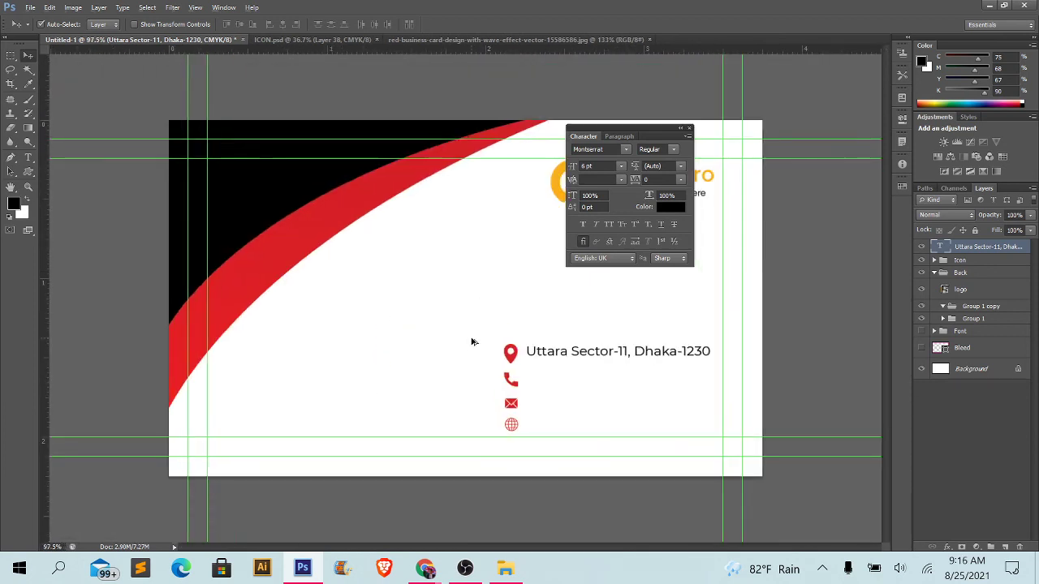
scroll(487, 337, up, 1)
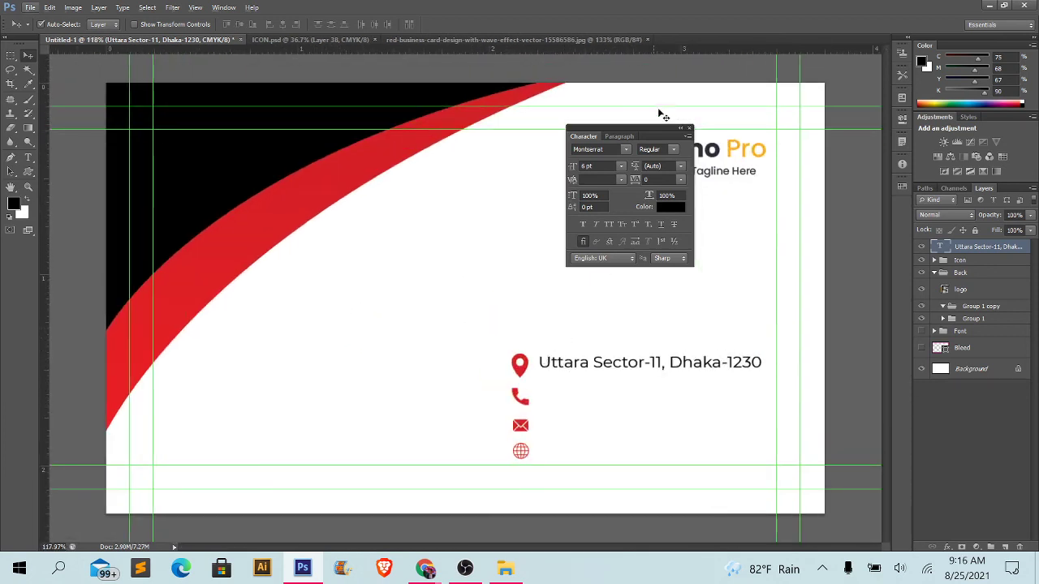
Duplicate the address line onto the phone row and replace it with the two phone numbers
click(689, 129)
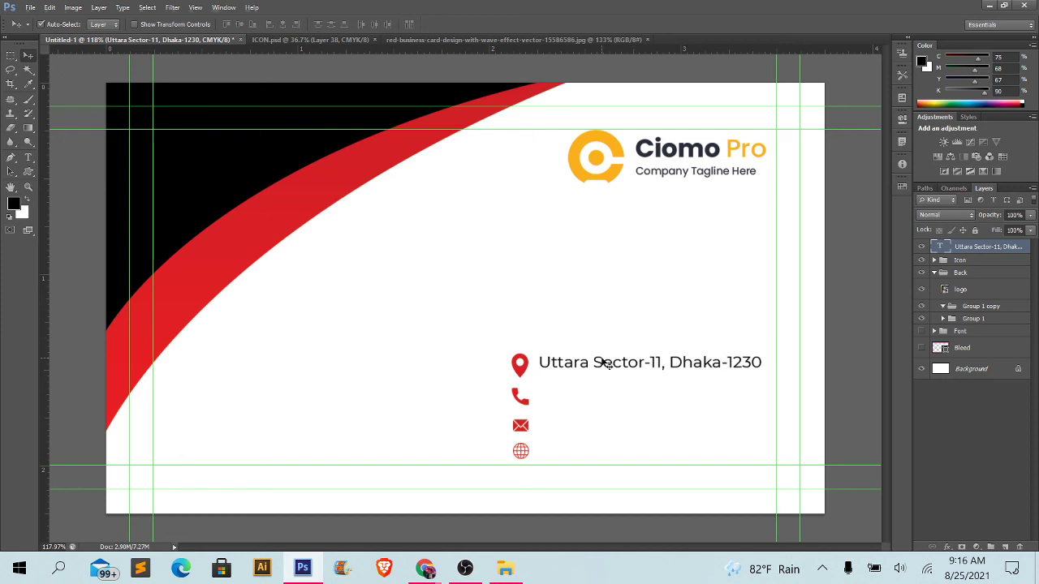
drag(605, 364, 605, 396)
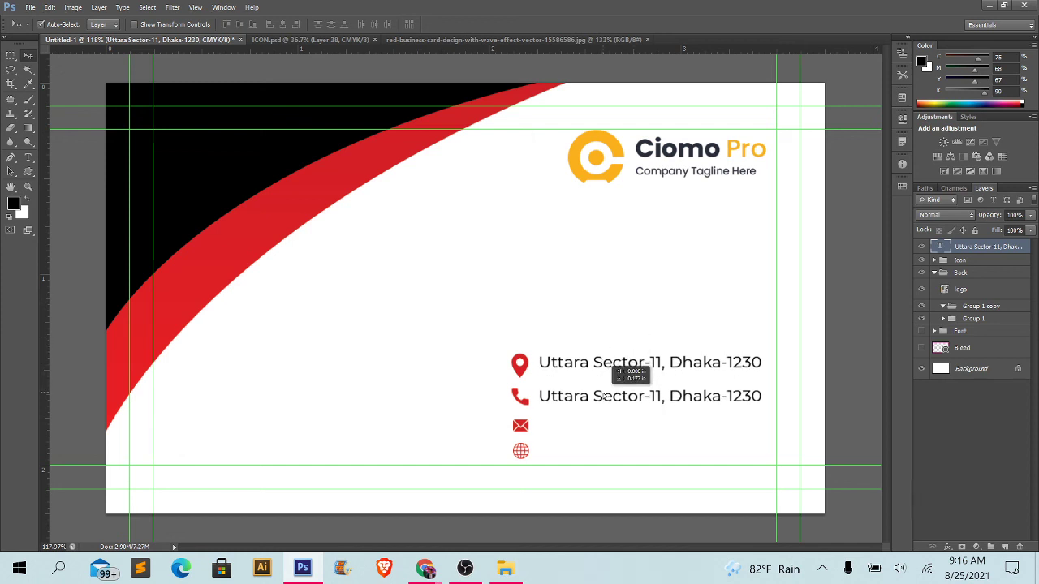
key(t)
click(602, 396)
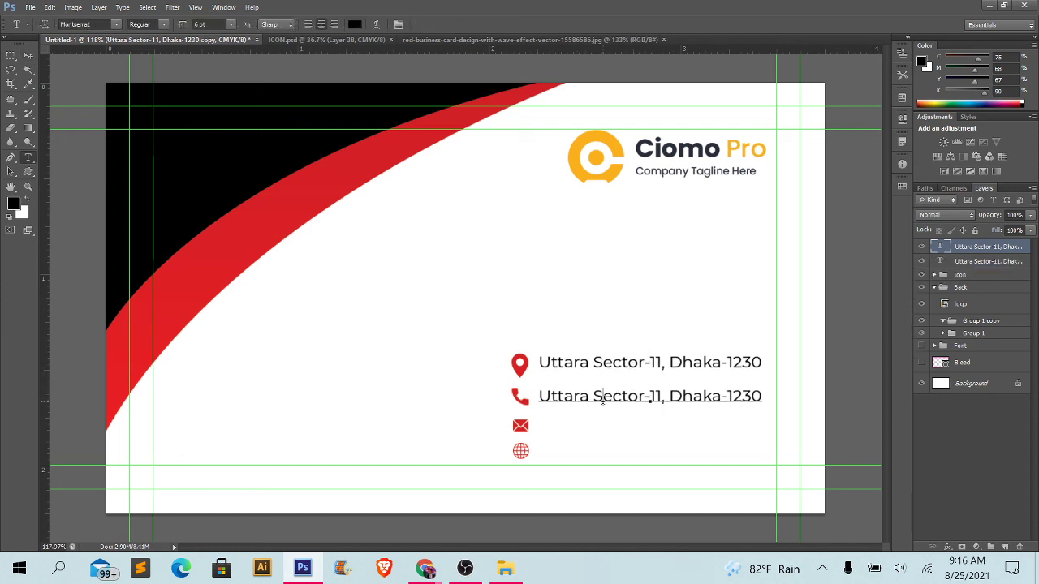
triple_click(603, 397)
key(BackSpace)
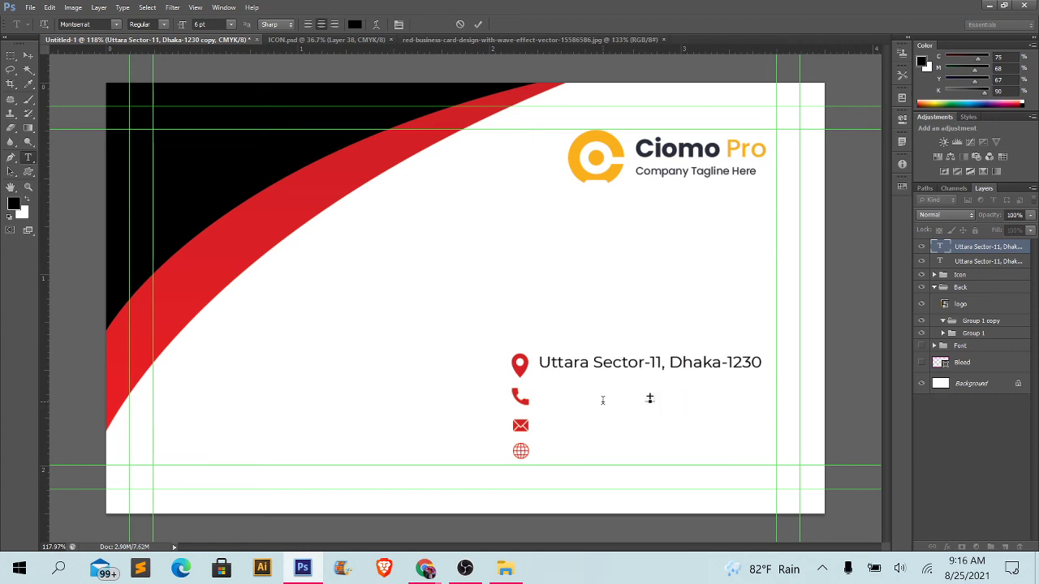
text(880)
text( 1)
text(7)
text(12)
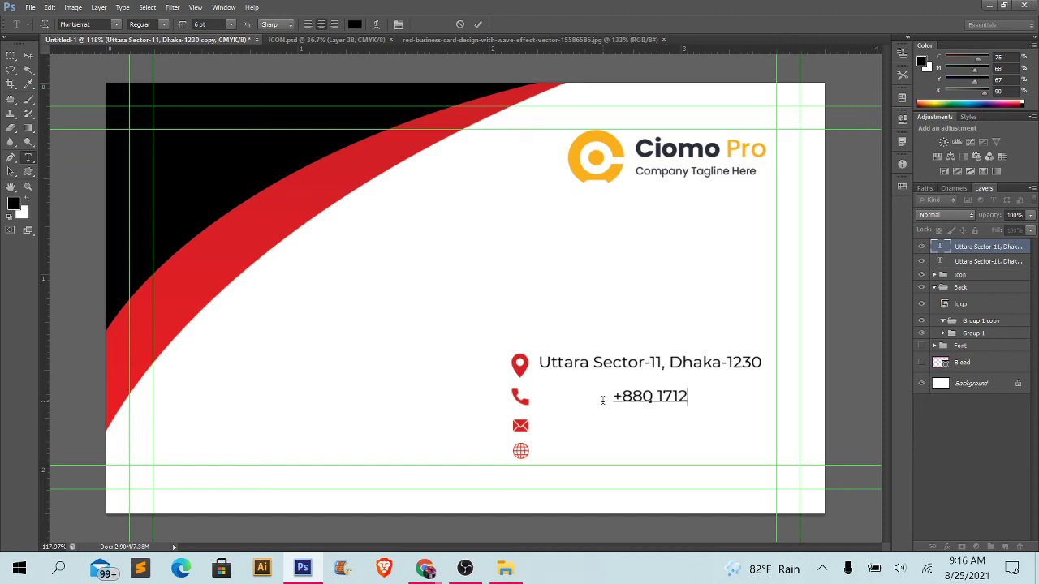
text( 345 )
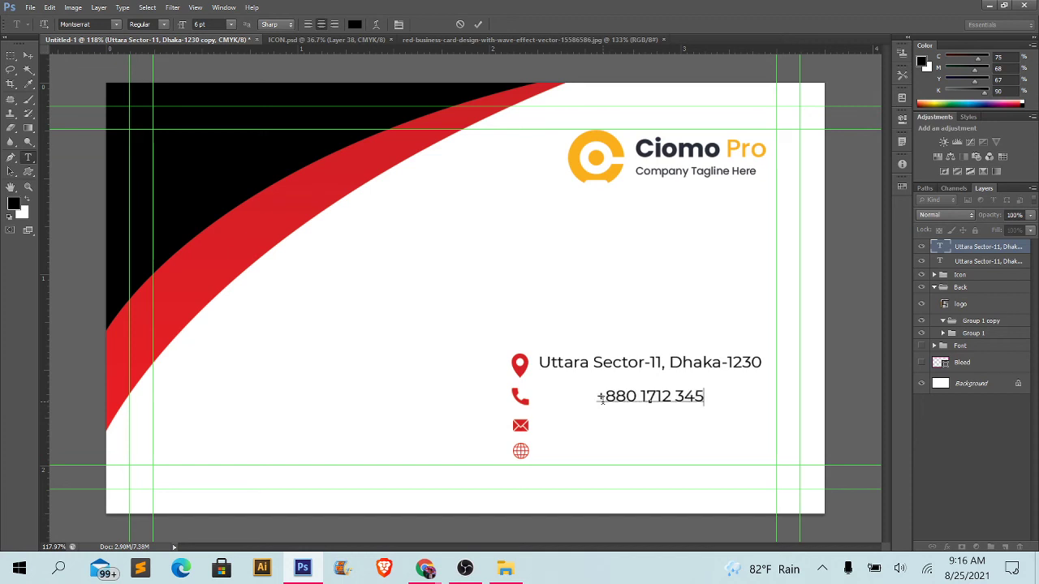
text(678)
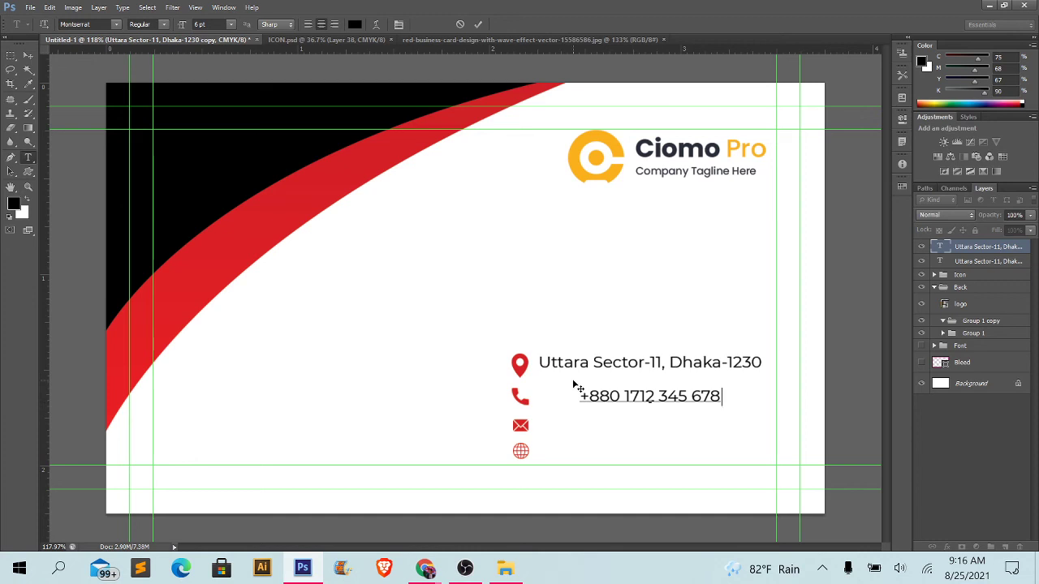
text(, )
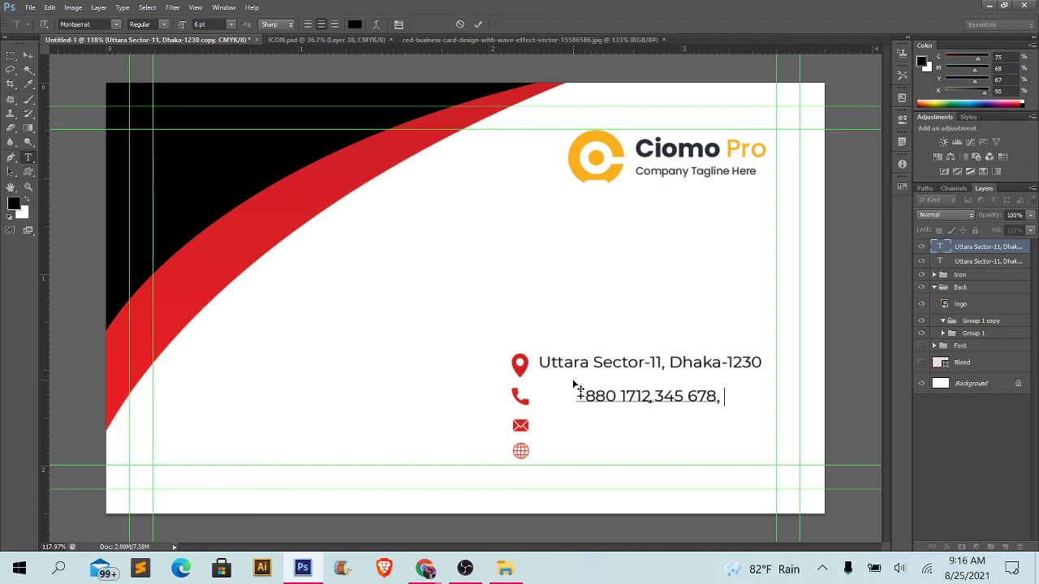
text(=)
key(BackSpace)
text(+)
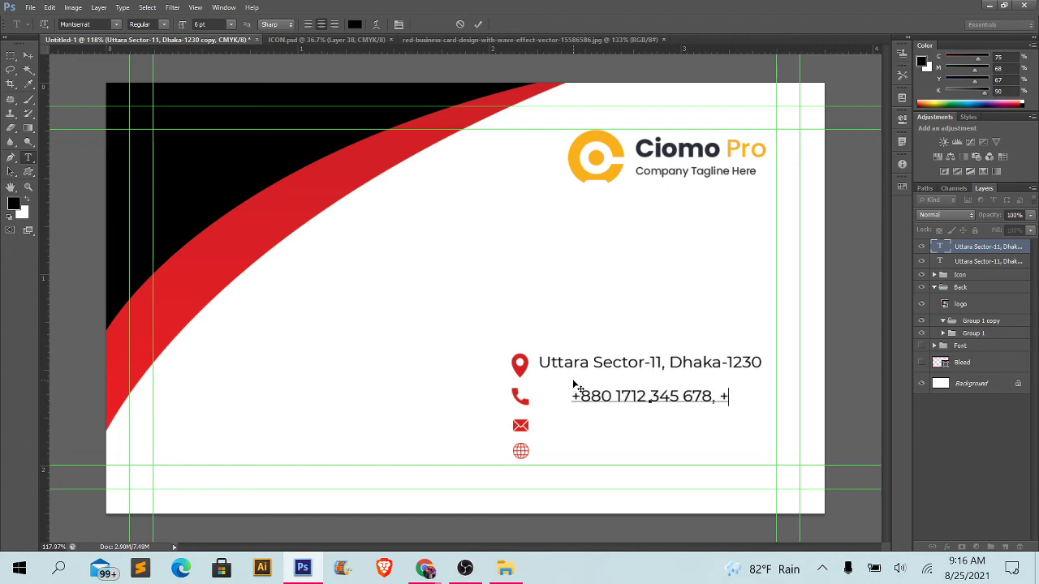
text(880)
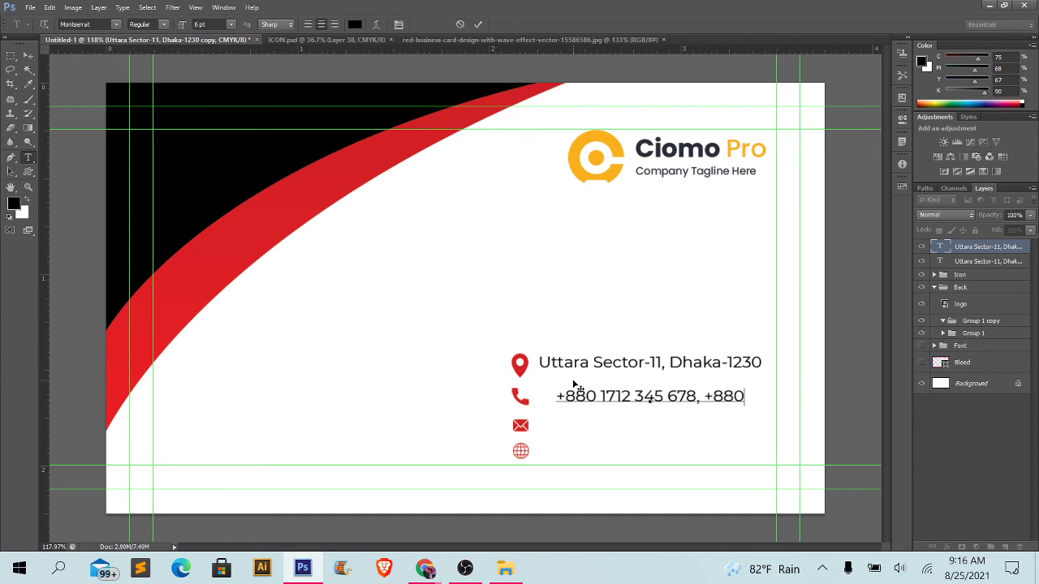
text( 123)
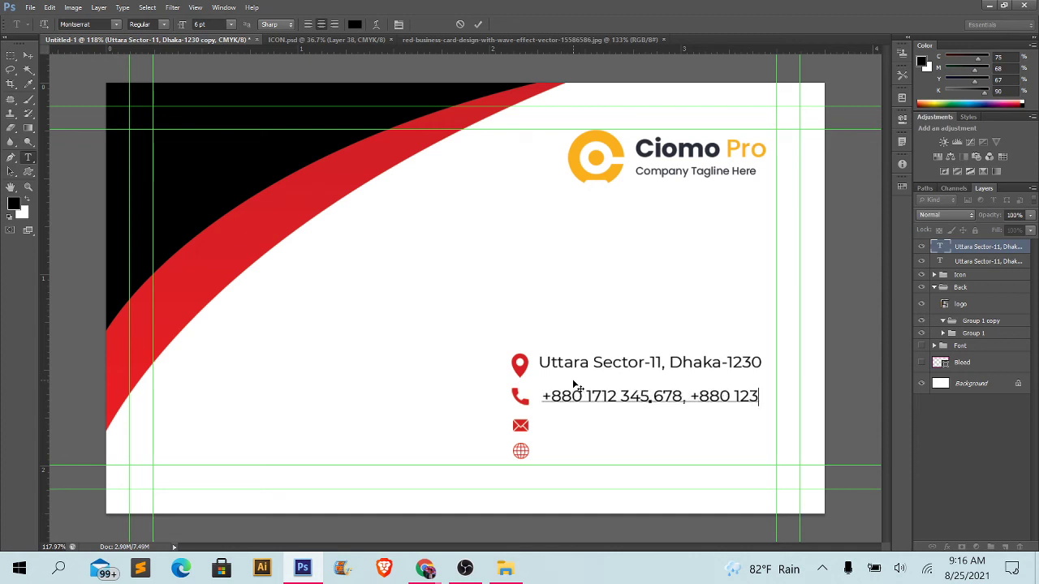
text(3)
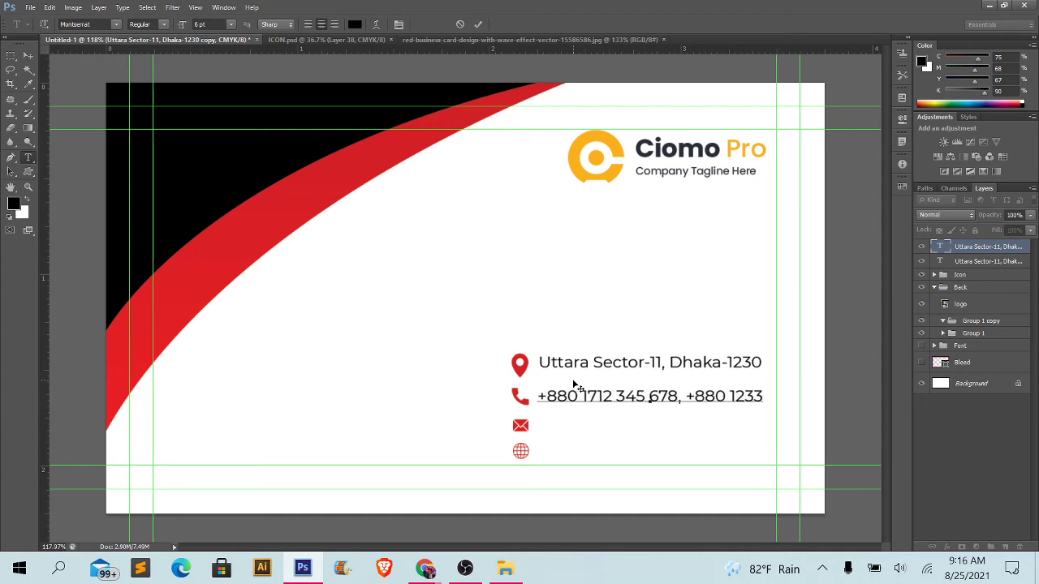
text( 456 78)
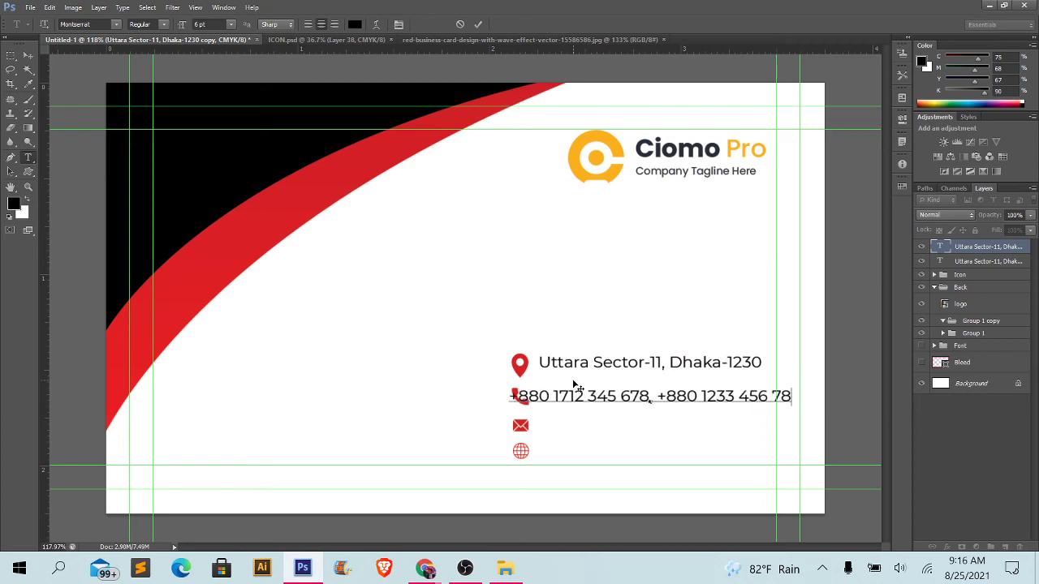
text(9)
key(ctrl+Return)
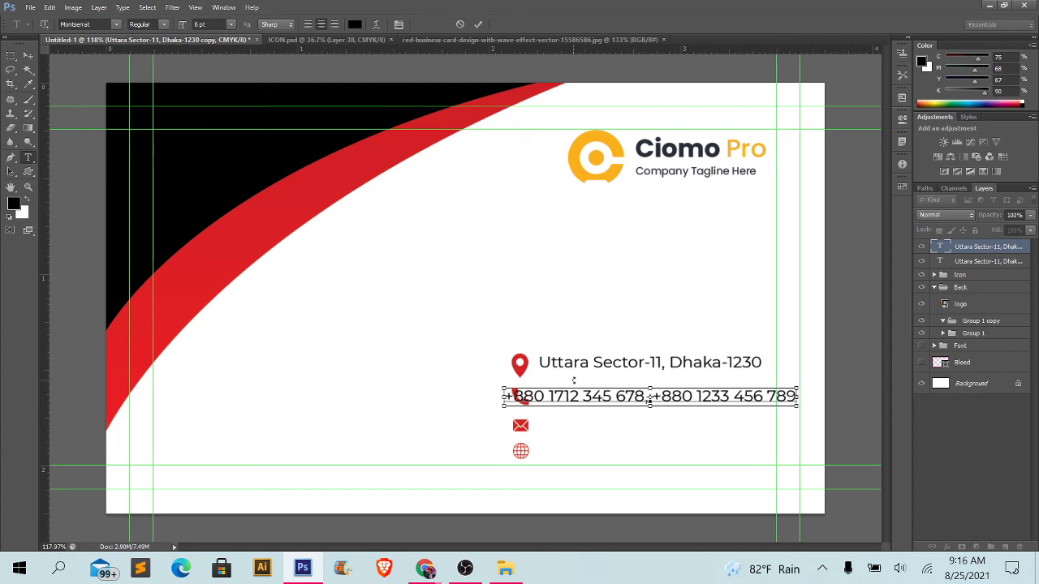
Break the phone numbers onto two lines after the comma
key(ctrl+a)
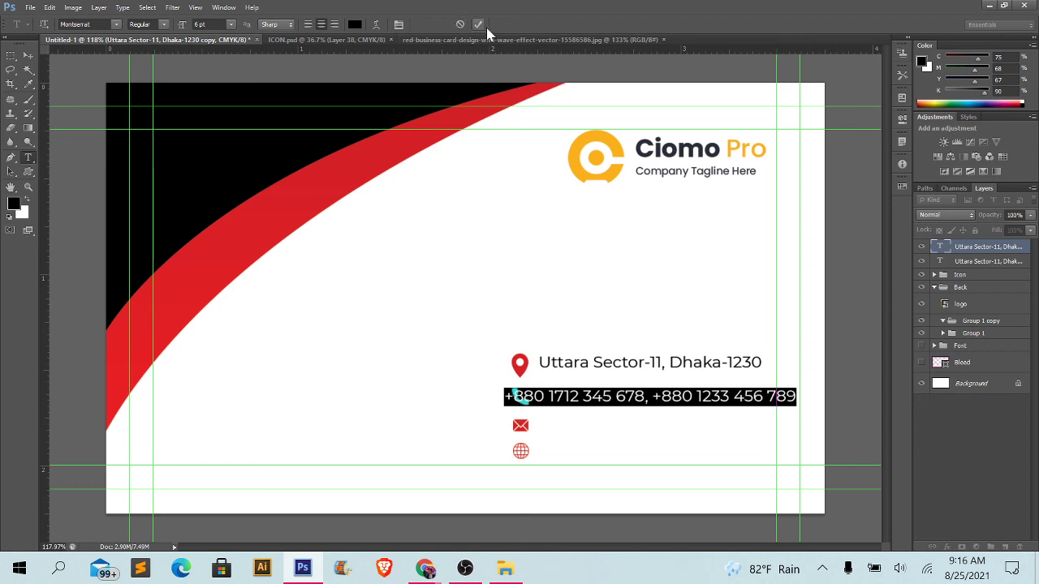
click(695, 397)
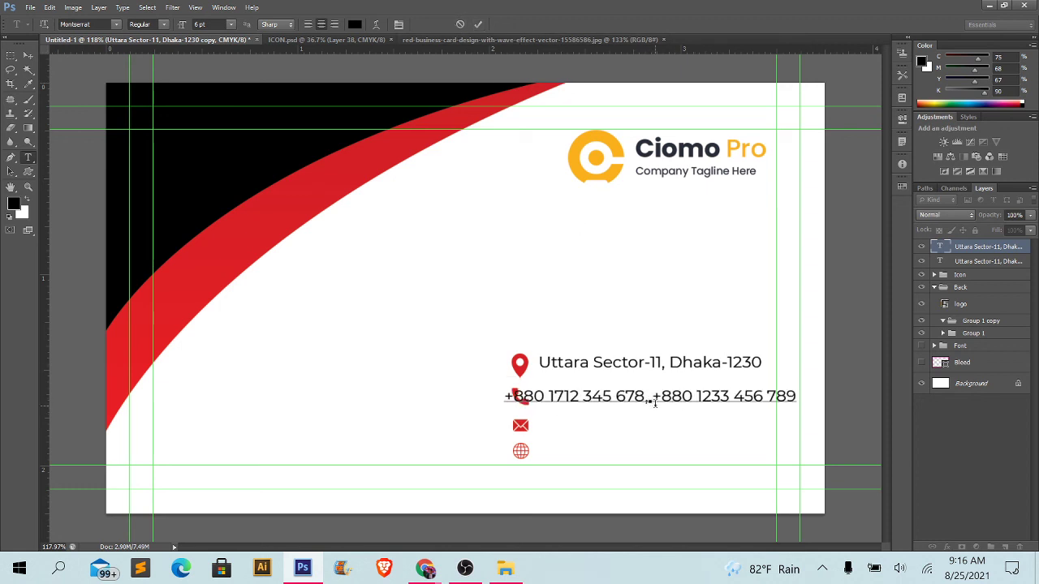
key(Delete)
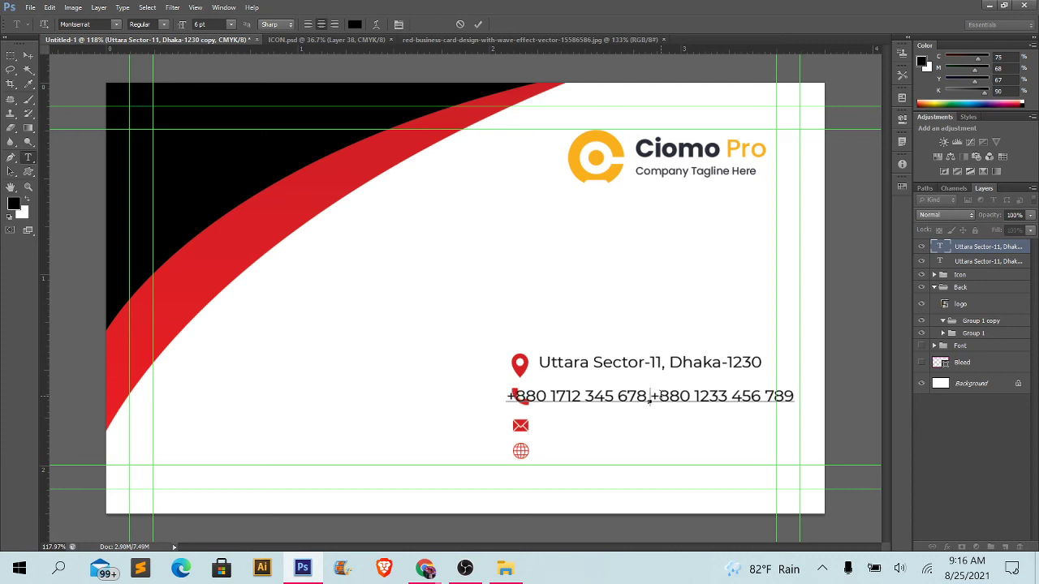
key(Return)
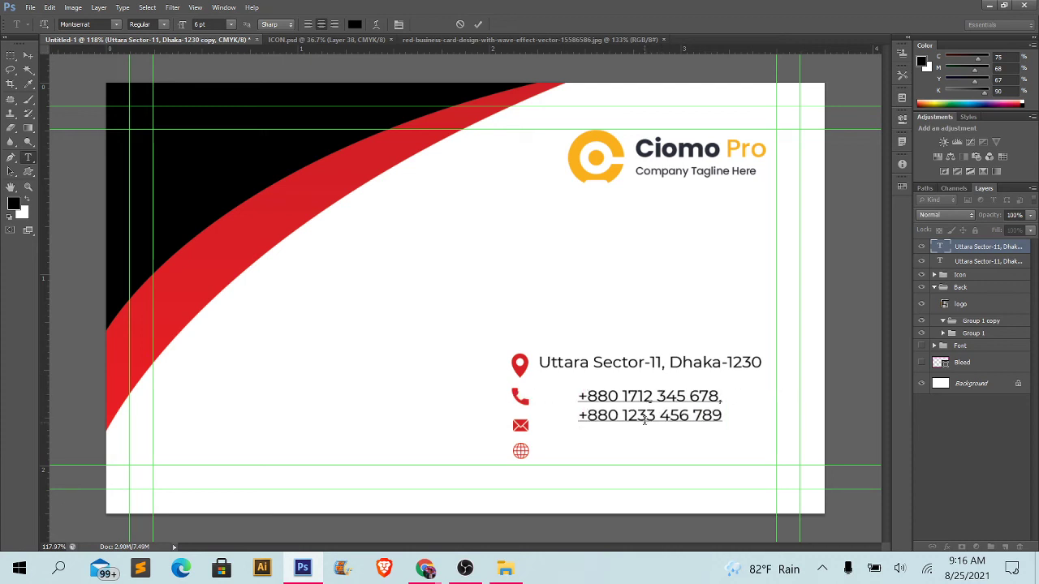
click(476, 26)
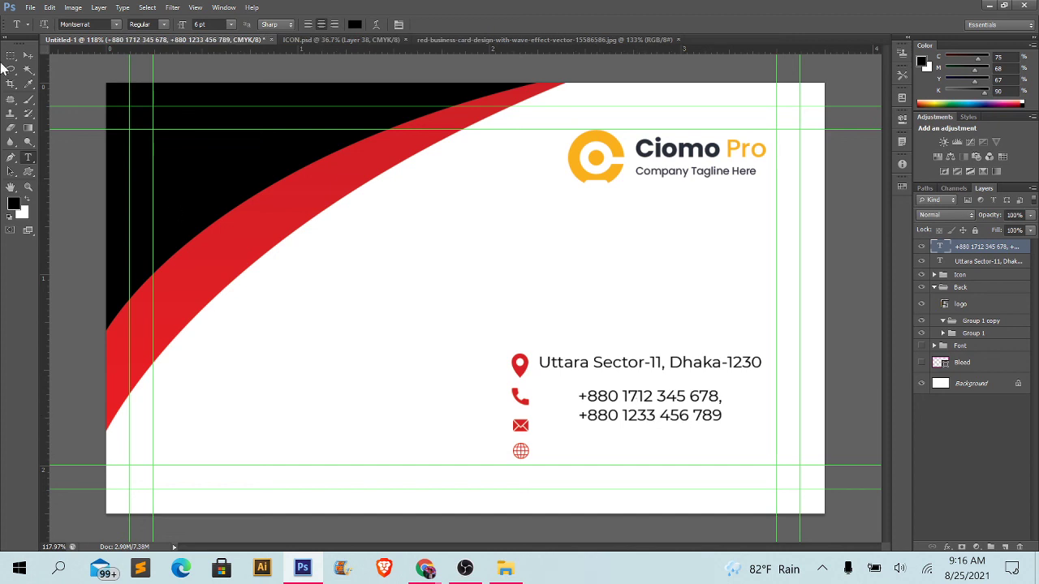
Position the two-line phone numbers beside the red phone icon
click(10, 55)
click(27, 55)
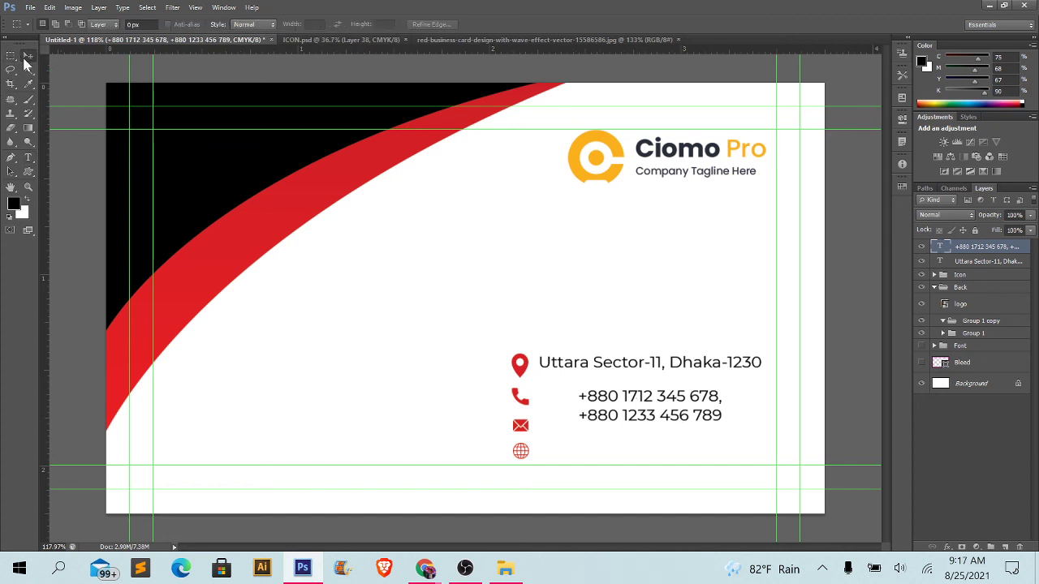
scroll(645, 412, up, 3)
drag(636, 407, 587, 395)
scroll(587, 395, down, 2)
scroll(540, 441, down, 1)
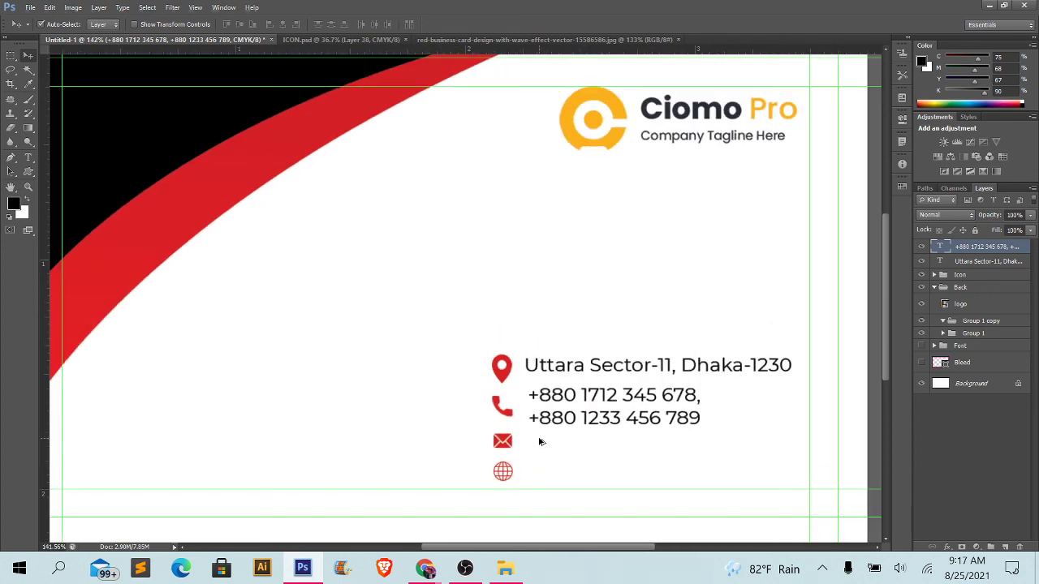
Move the address line and location pin icon up together
click(487, 349)
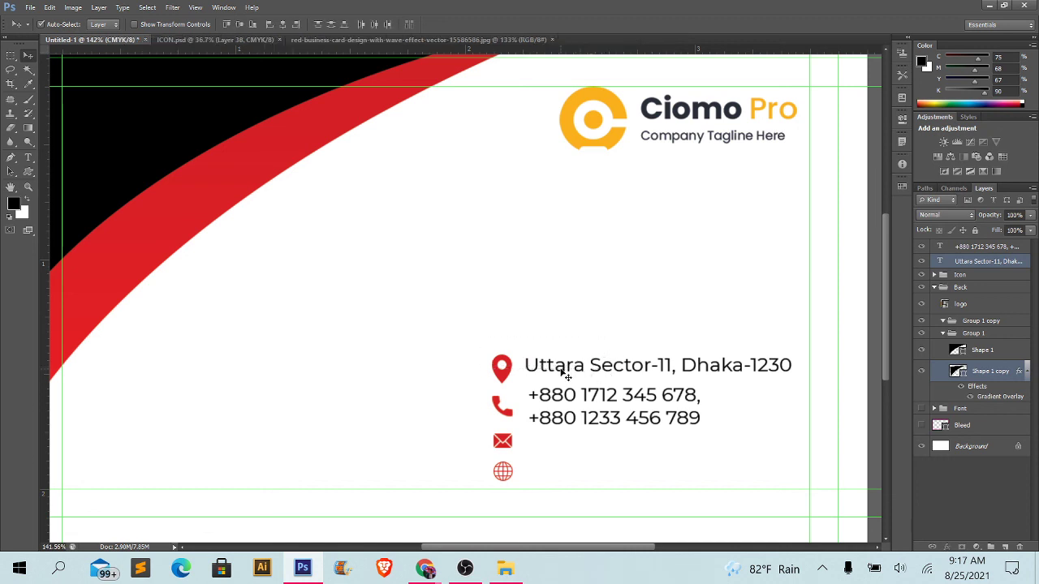
drag(565, 375, 565, 371)
click(564, 371)
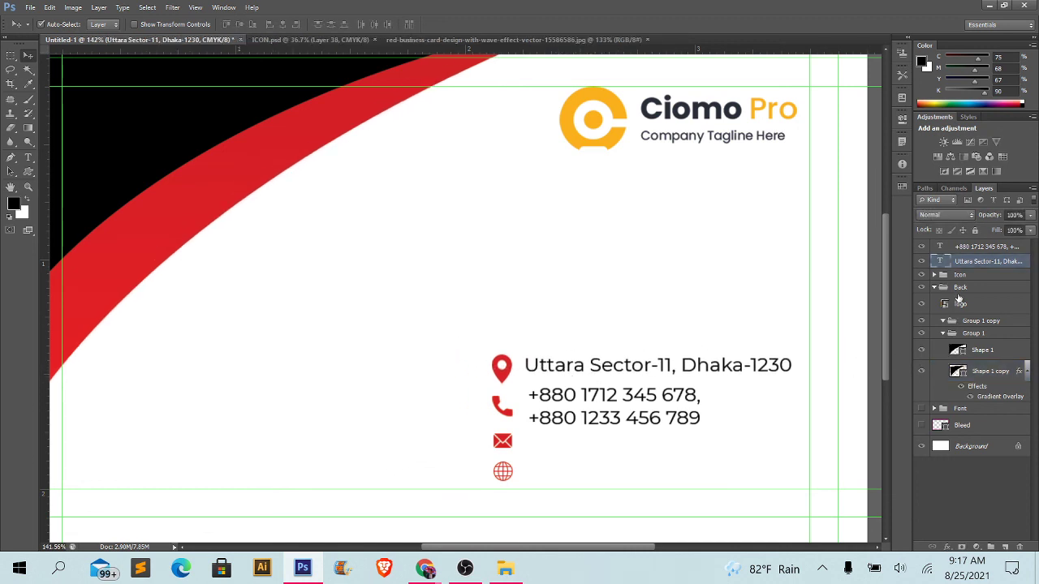
click(934, 275)
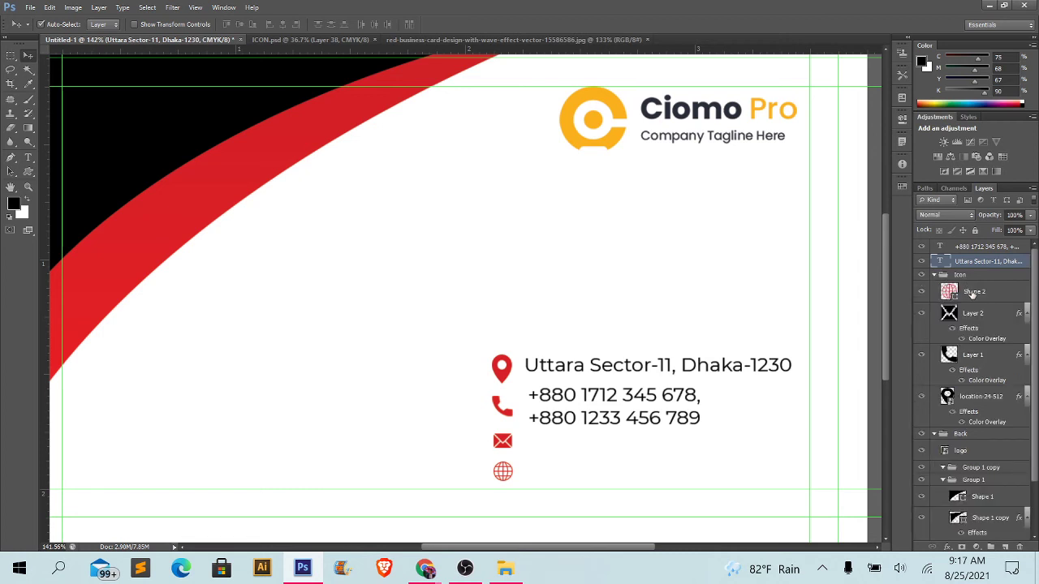
click(971, 398)
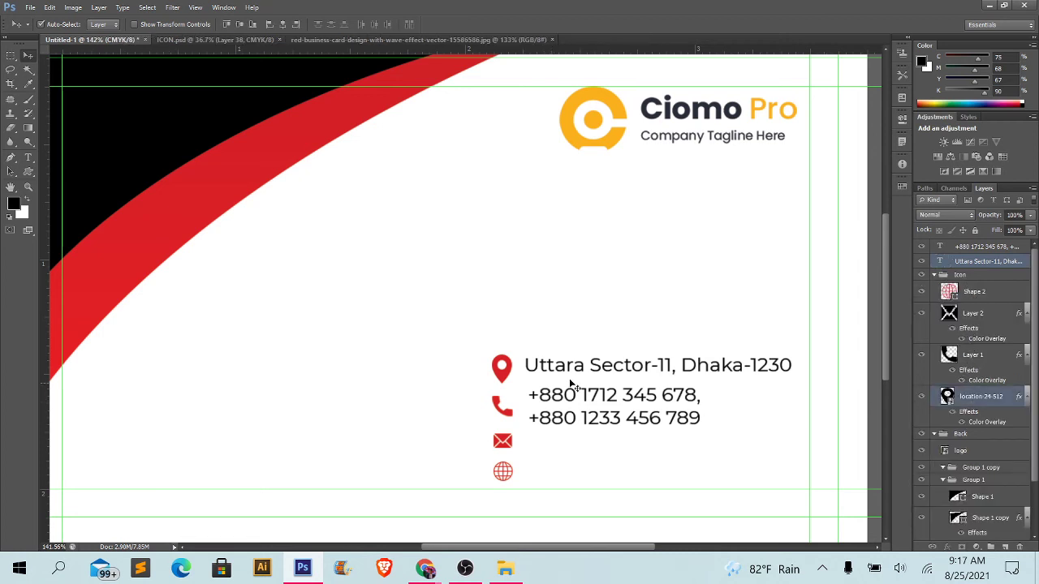
drag(571, 364, 569, 345)
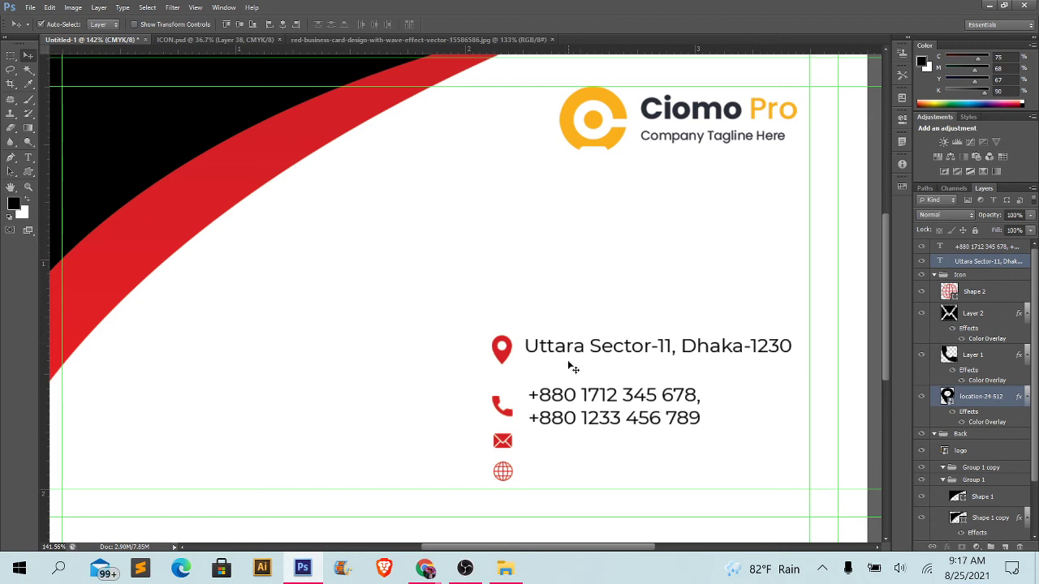
Move the phone numbers and phone icon up together
click(509, 413)
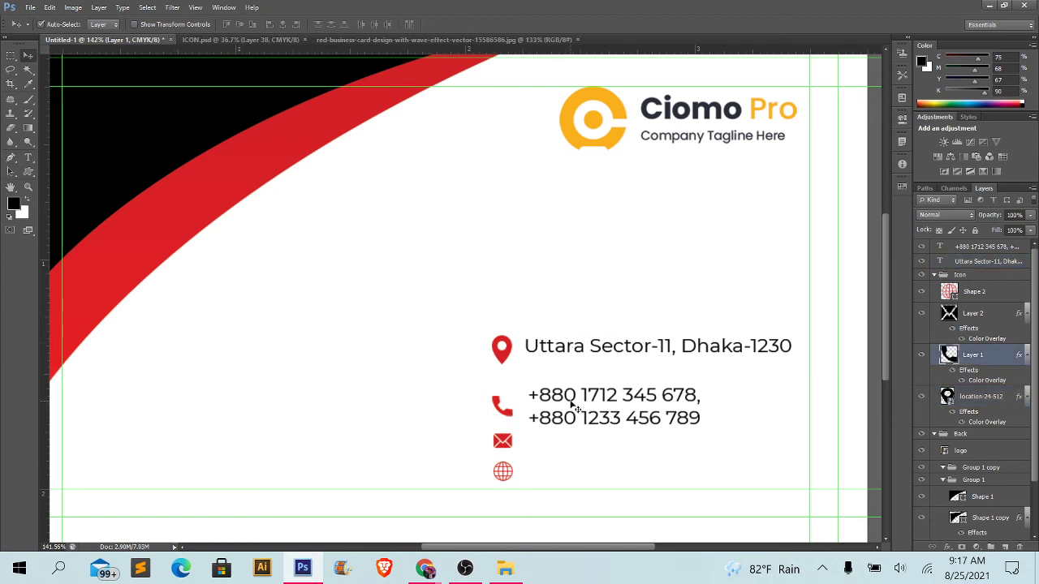
ctrl+click(986, 246)
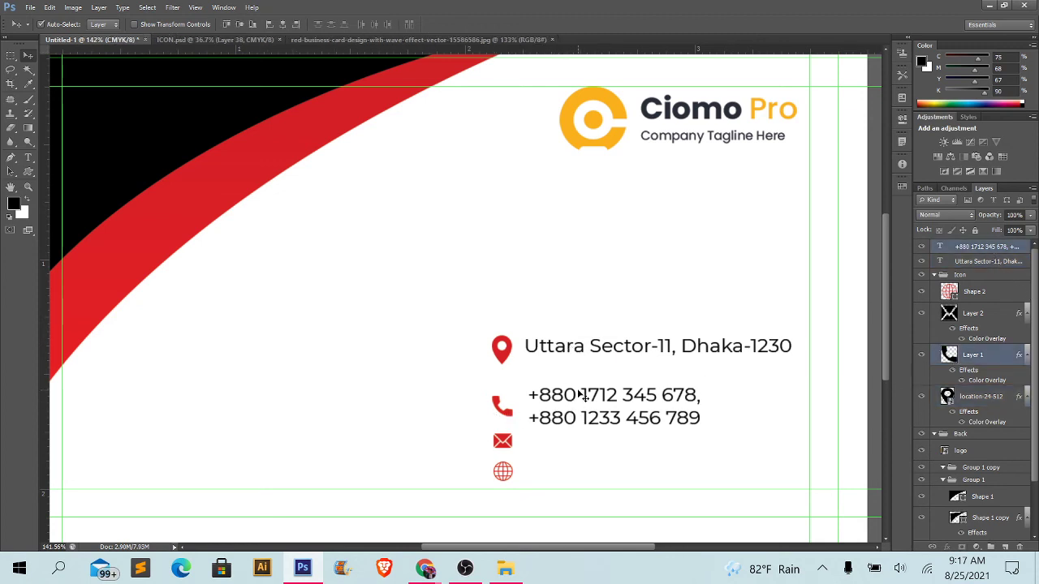
drag(579, 398, 576, 385)
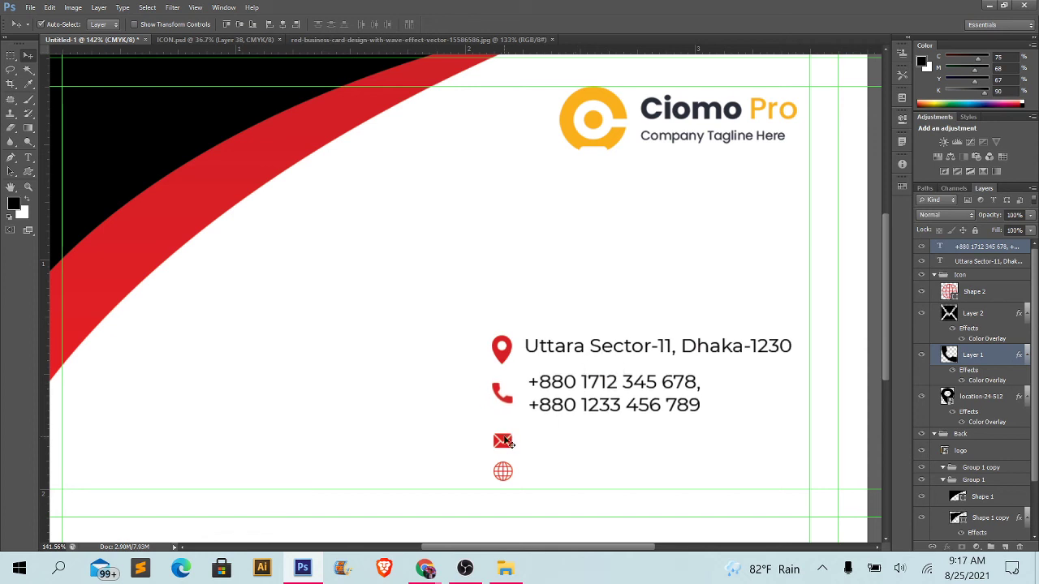
Nudge the email icon up and place a copy of the address line beside it
click(503, 440)
drag(504, 440, 504, 435)
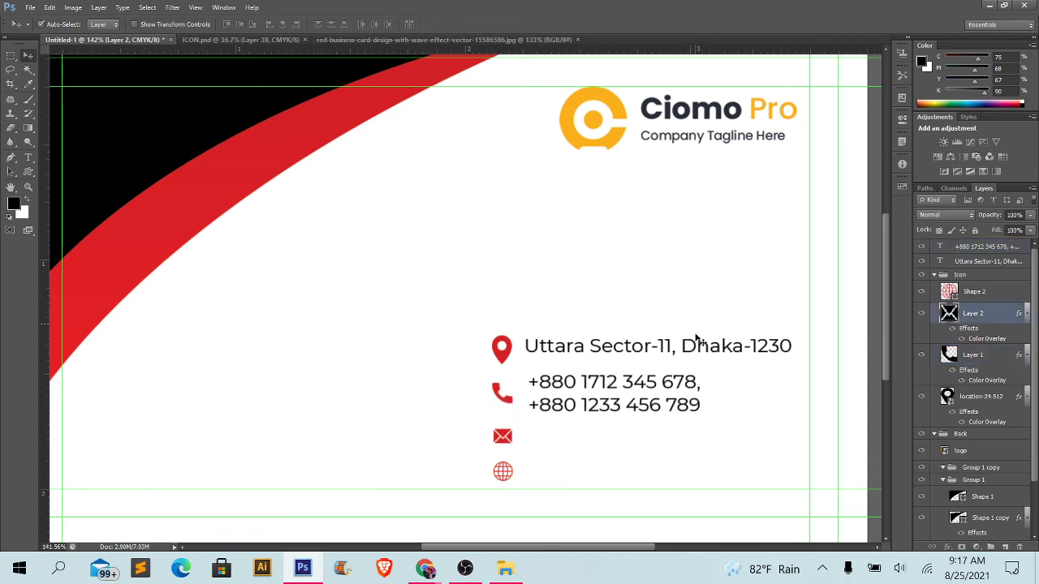
click(607, 356)
mouse_move(607, 356)
mouse_down()
mouse_move(609, 442)
mouse_move(617, 443)
mouse_up()
Replace the copied line with the company's placeholder e-mail address and shift it left to align
key(t)
click(591, 443)
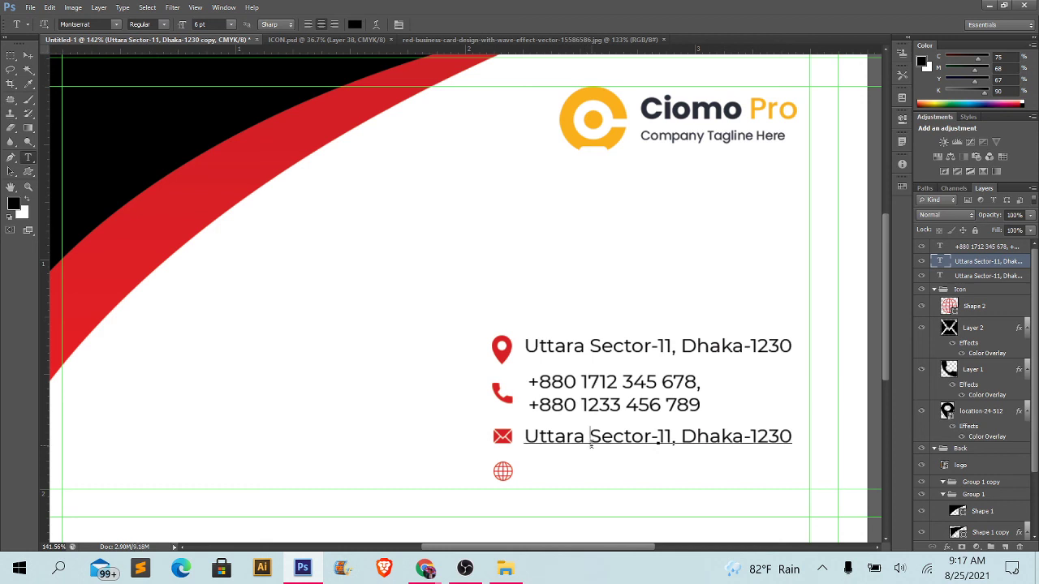
key(ctrl+a)
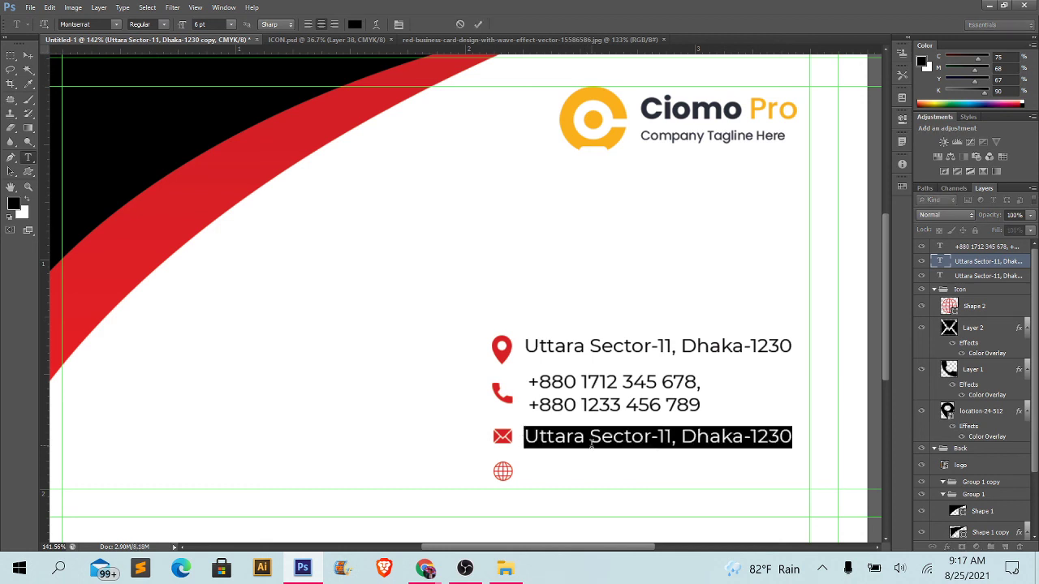
text(dem)
key(BackSpace)
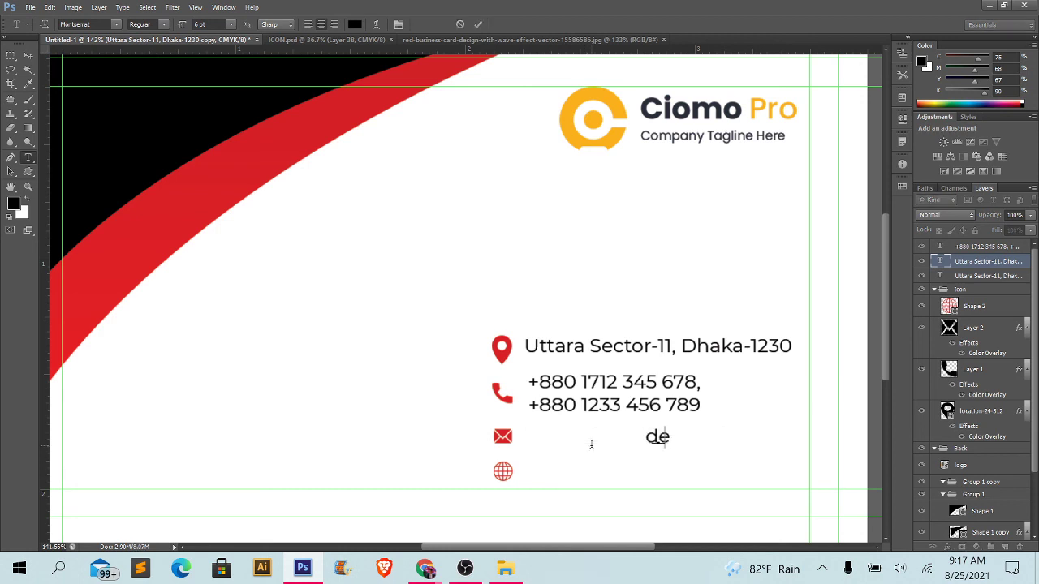
key(BackSpace)
key(BackSpace)
text(Coma)
text(p)
key(BackSpace)
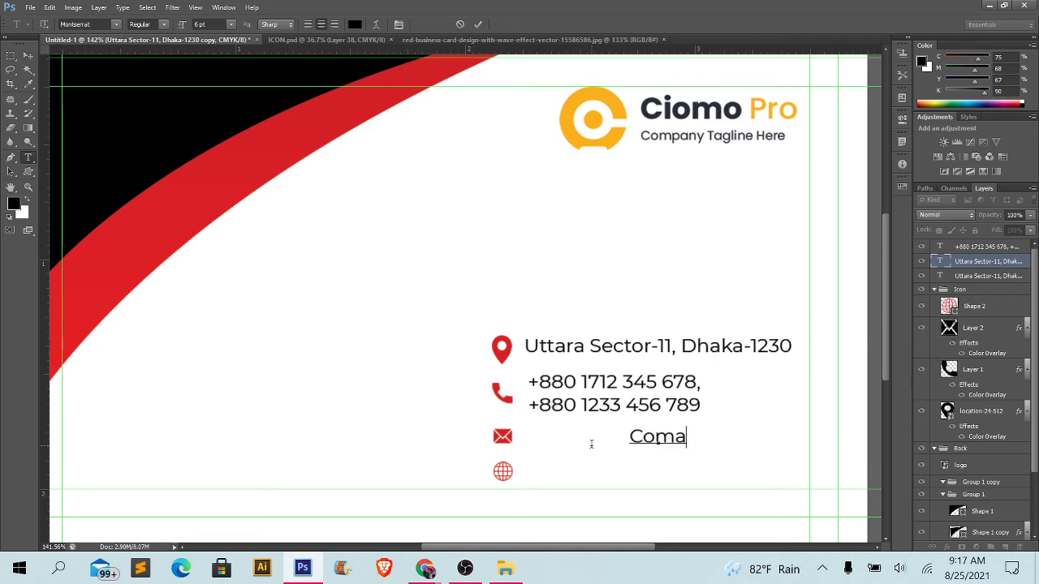
key(BackSpace)
text(pa)
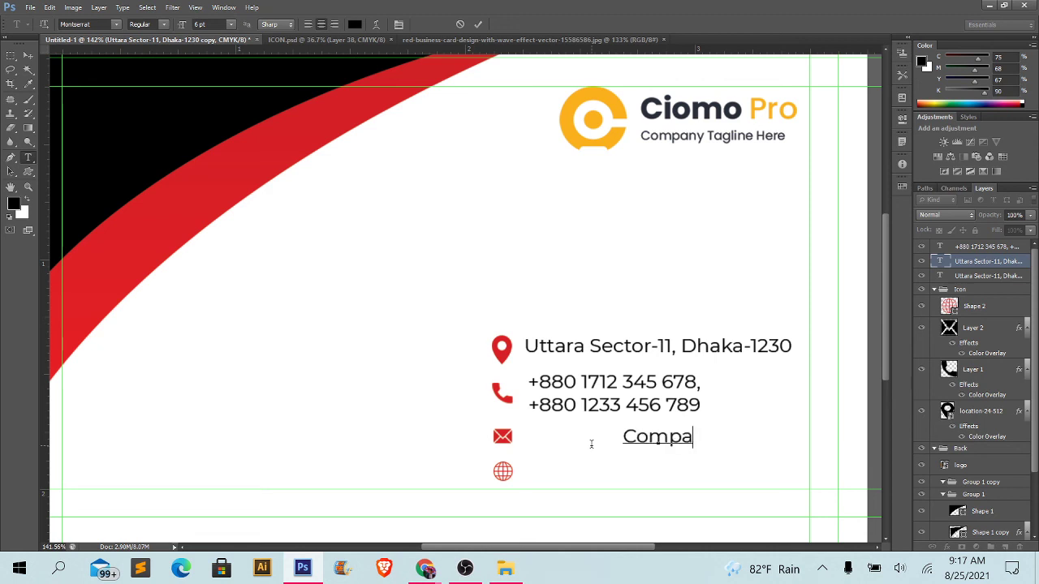
text(ny)
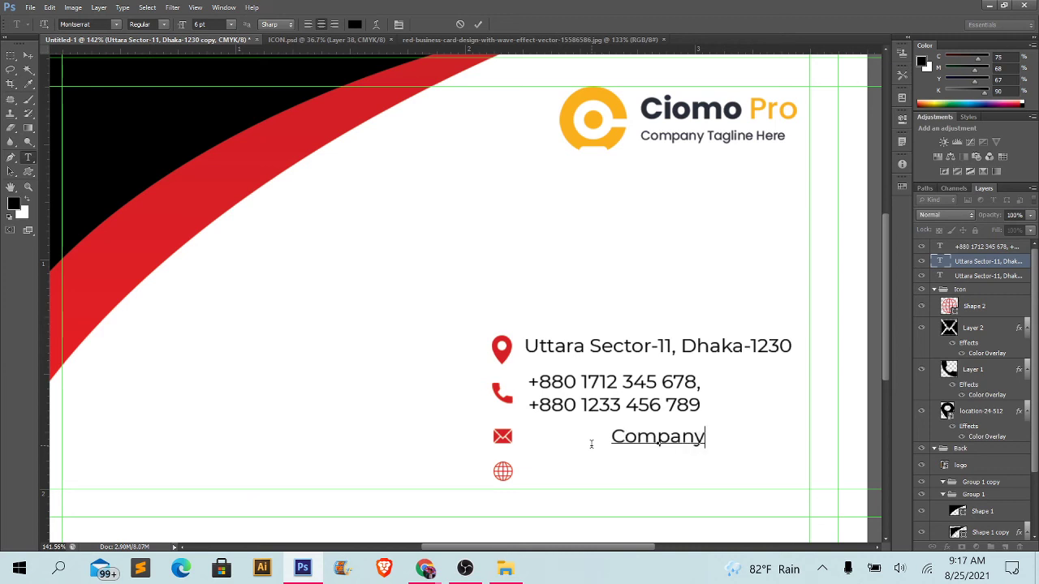
text(@)
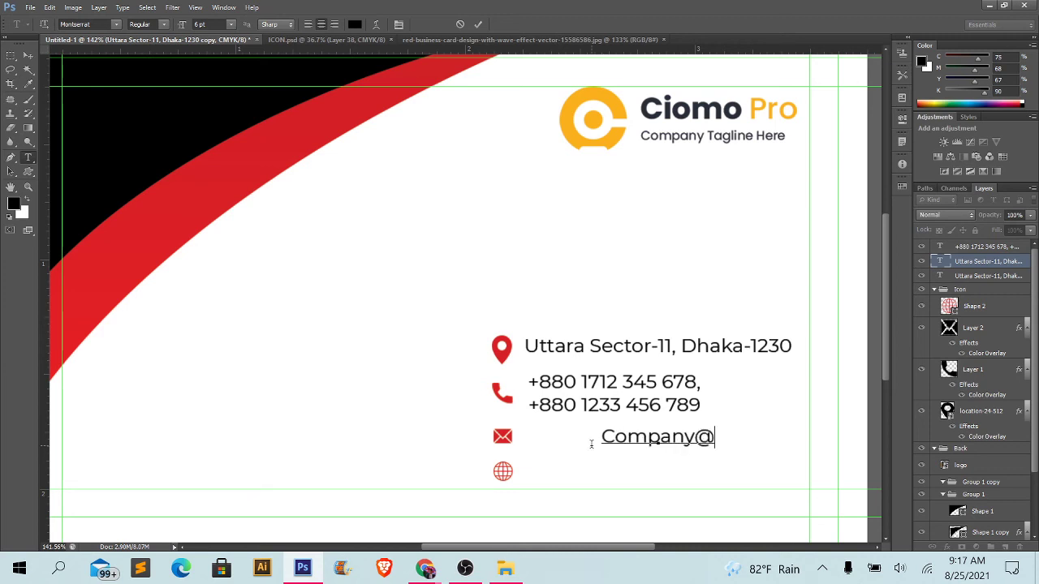
text(gmail.)
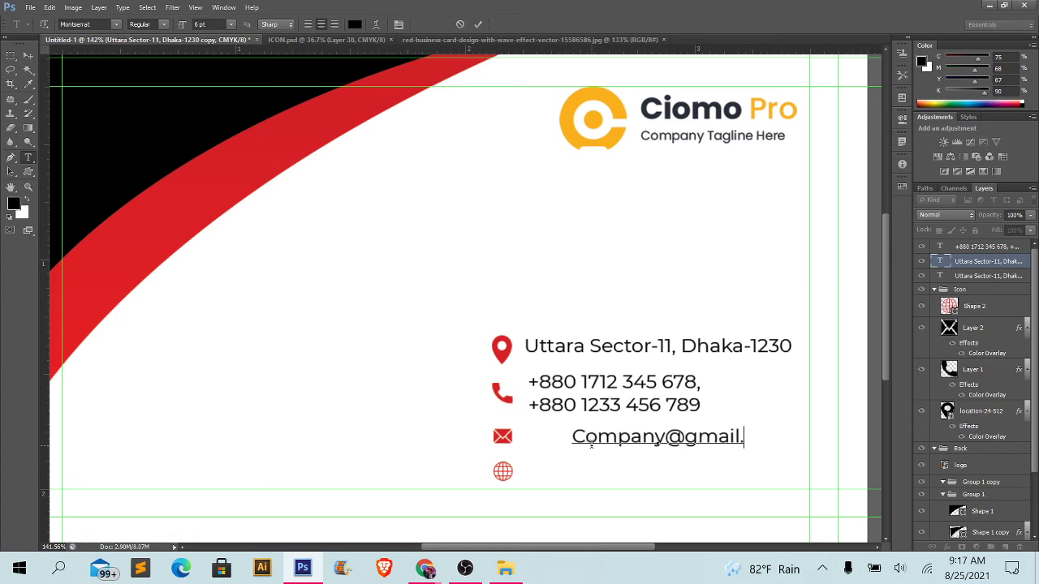
text(com)
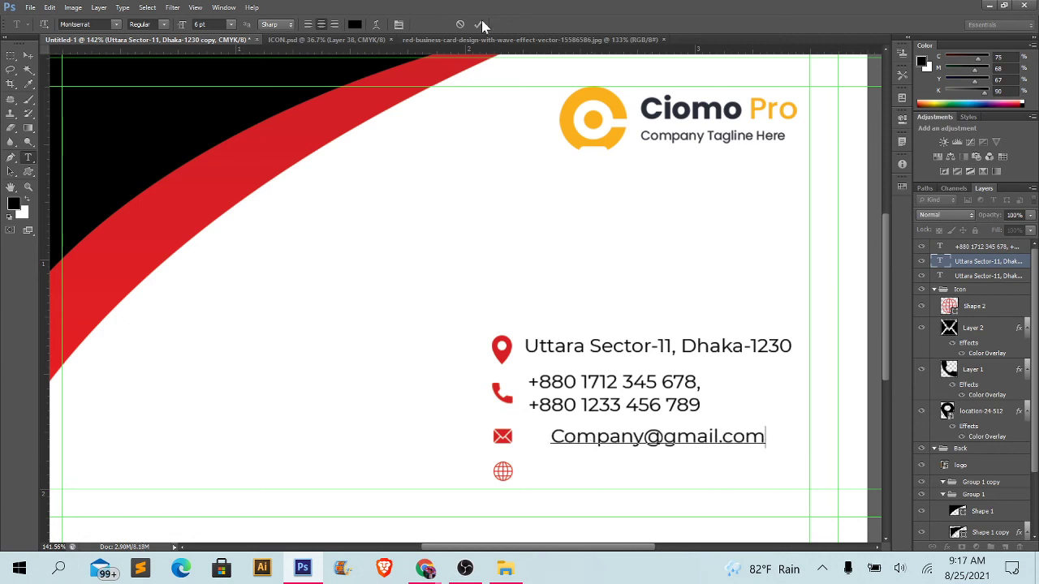
click(482, 24)
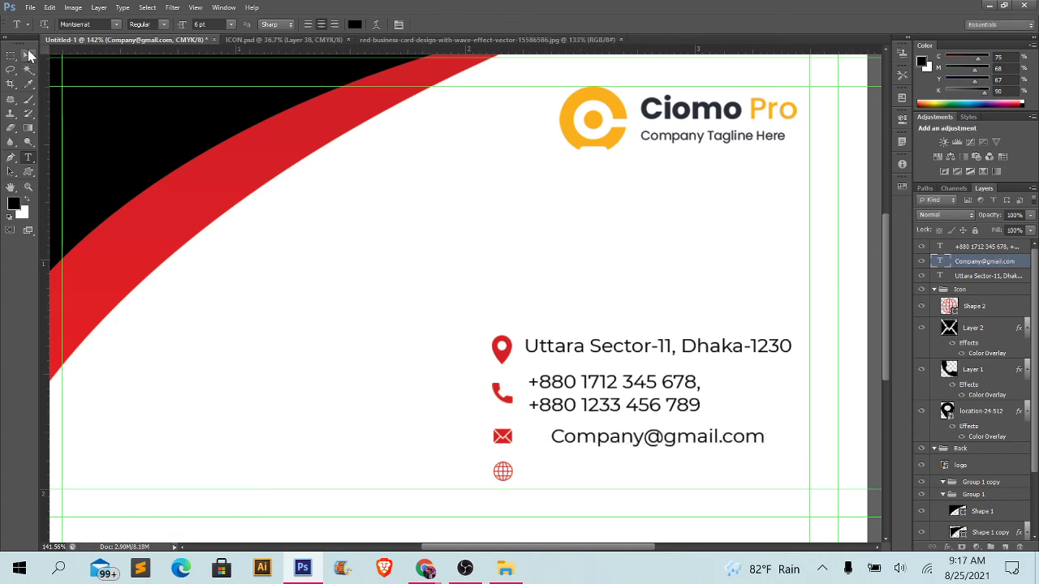
click(27, 54)
mouse_move(579, 443)
mouse_down()
mouse_move(560, 442)
mouse_move(568, 484)
mouse_up()
key(t)
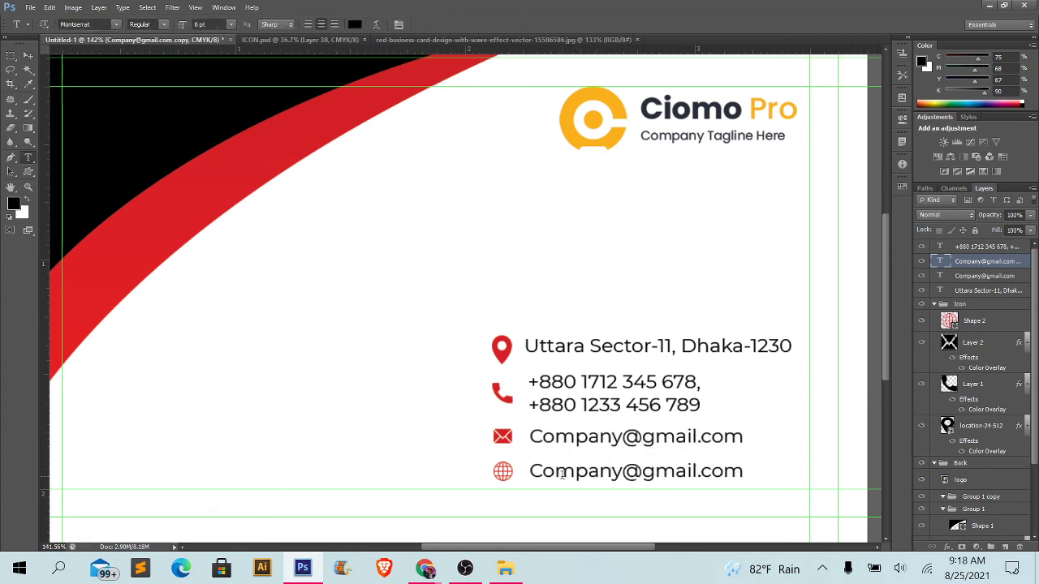
click(561, 475)
key(ctrl+a)
text(www)
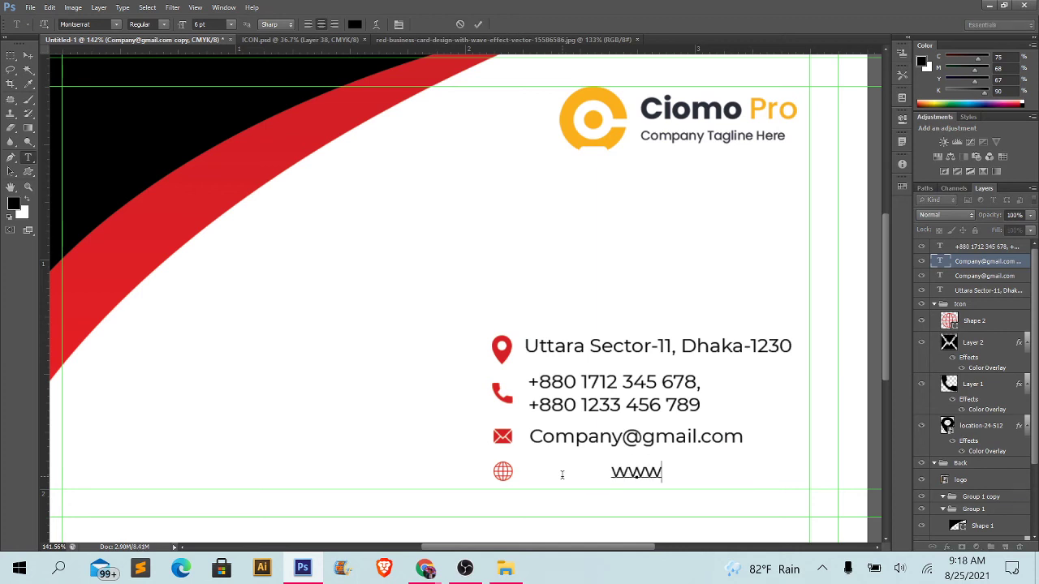
text(.web)
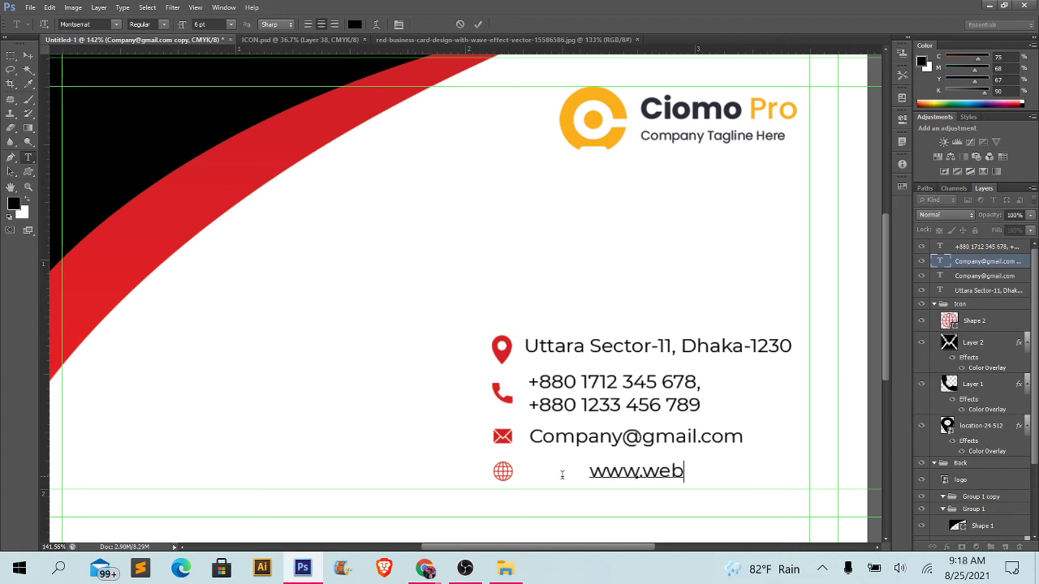
text(site.)
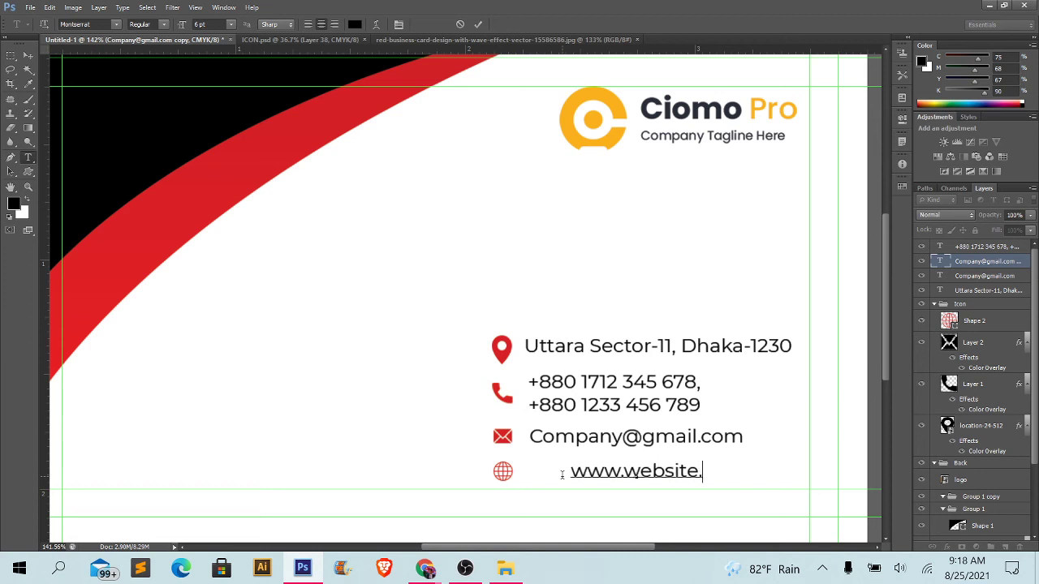
text(com)
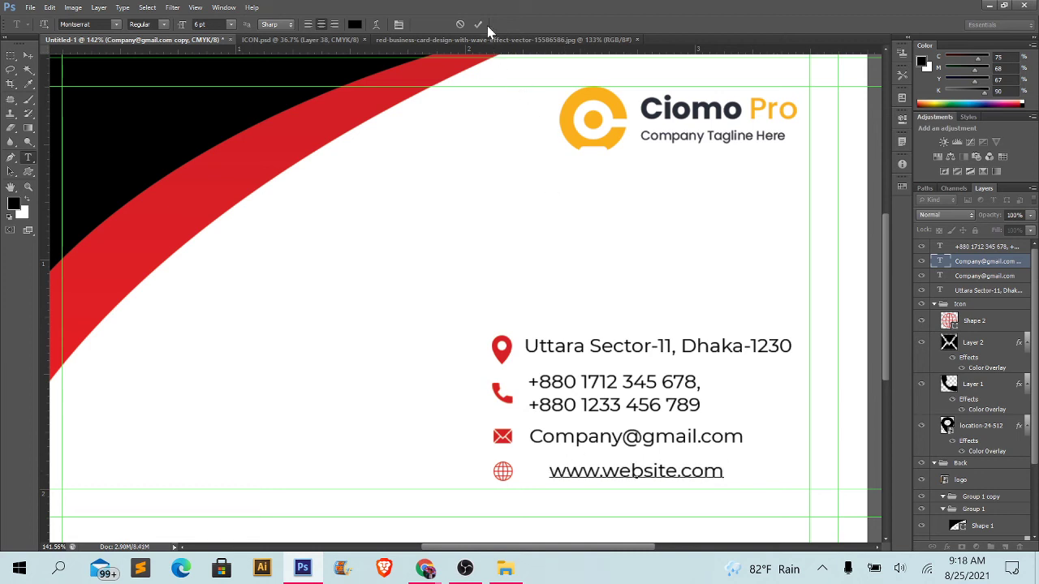
click(479, 24)
click(28, 69)
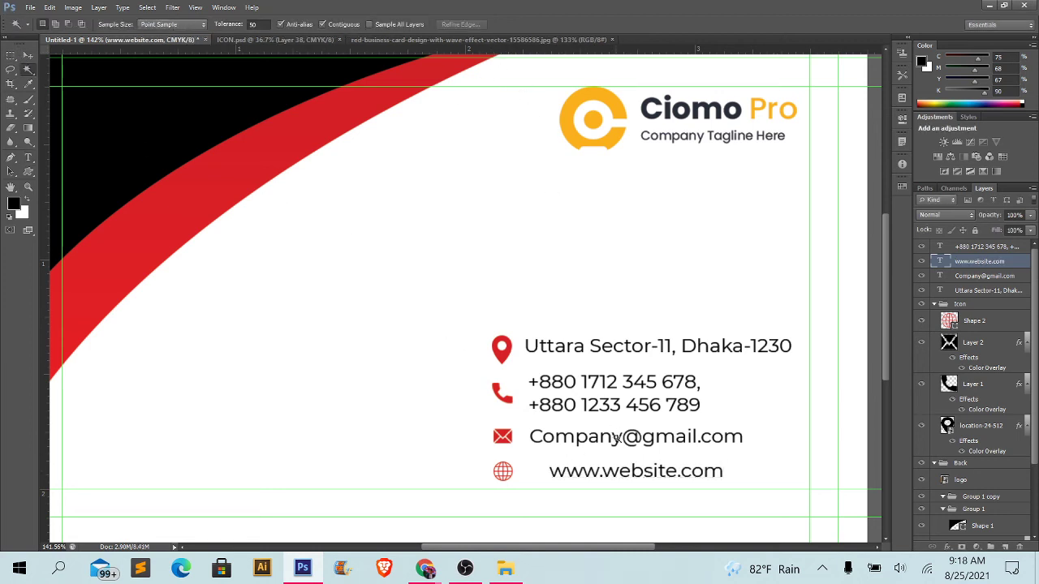
click(30, 57)
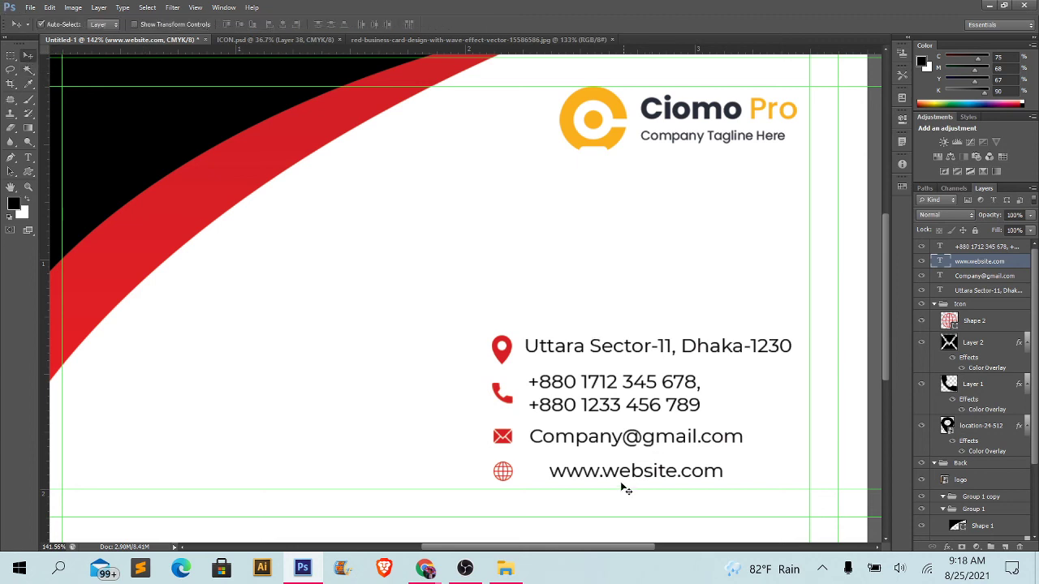
drag(614, 476, 592, 479)
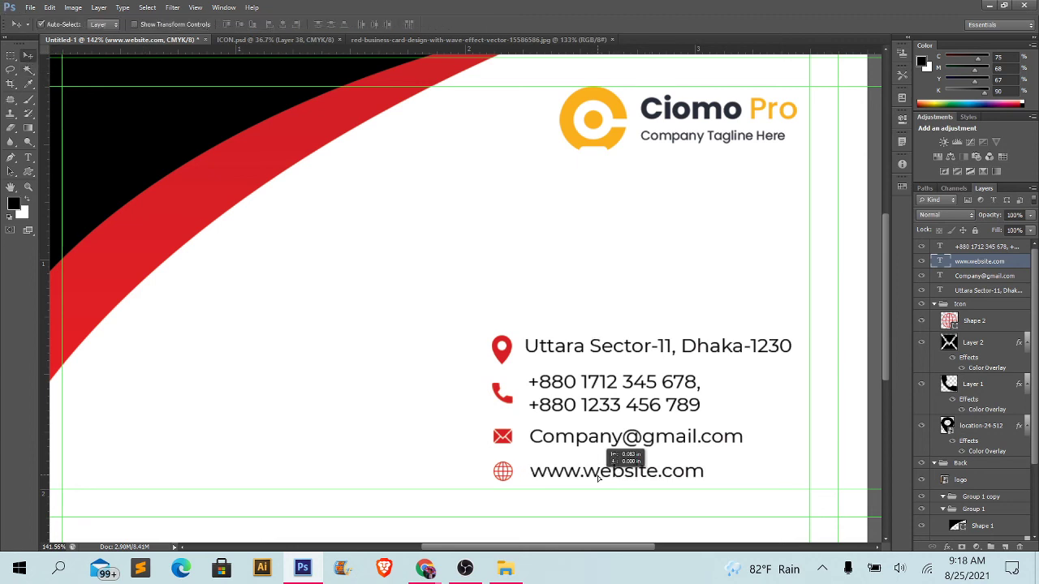
drag(598, 479, 598, 479)
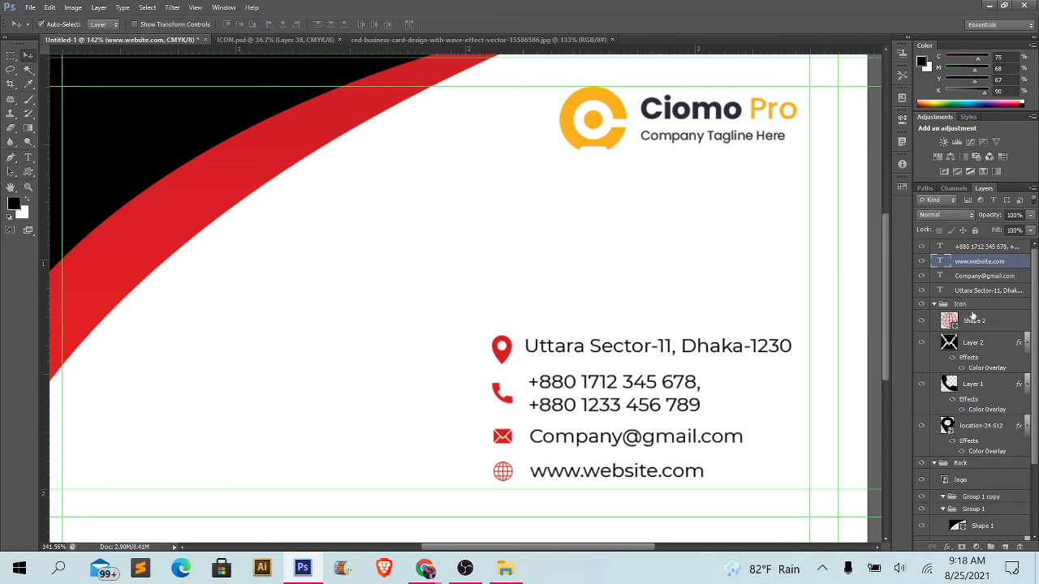
Collapse the Icon group and group the four contact text layers as Group 2
click(934, 305)
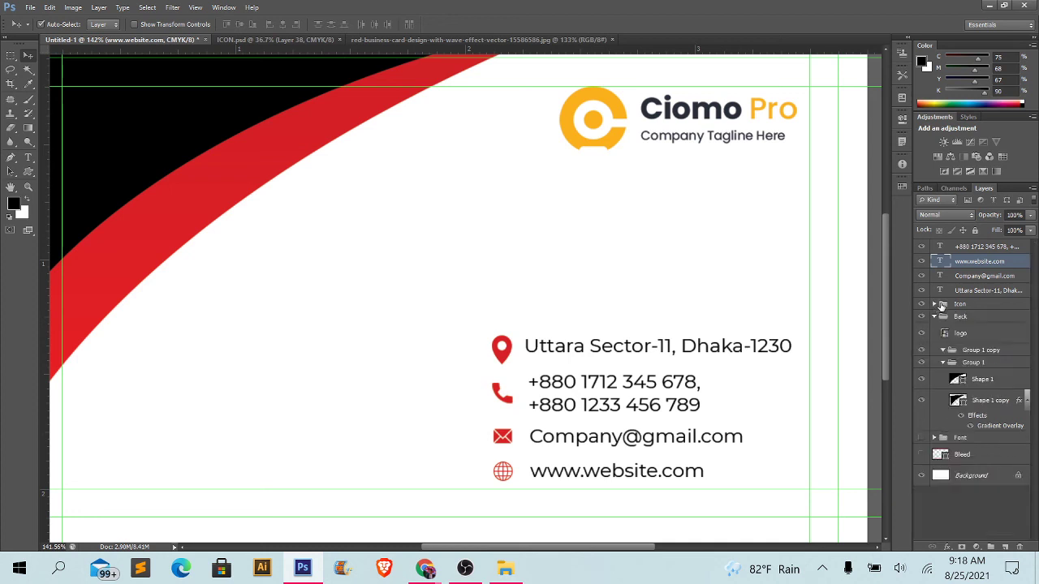
shift+click(974, 247)
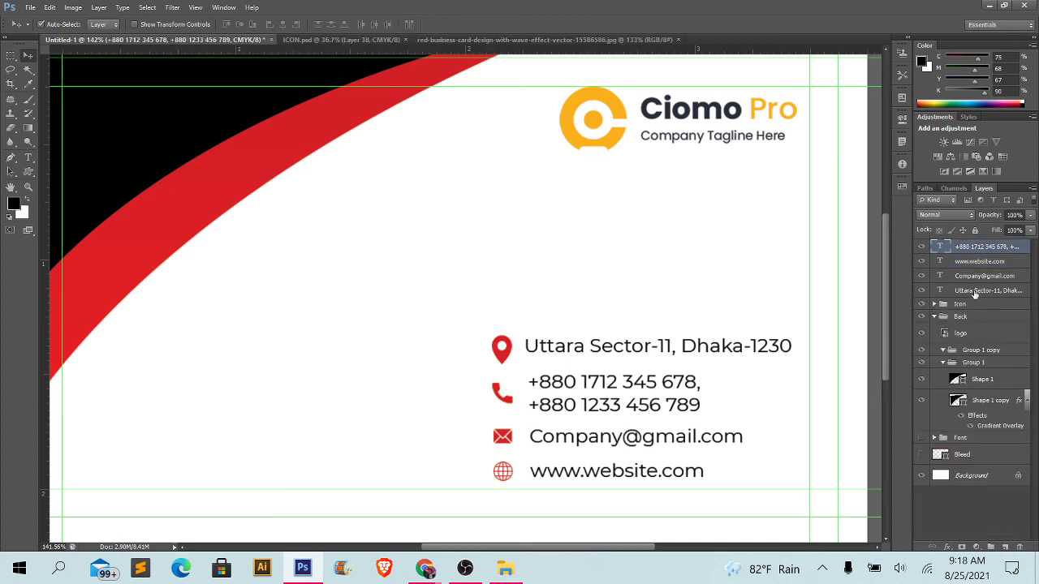
shift+click(974, 291)
key(ctrl+g)
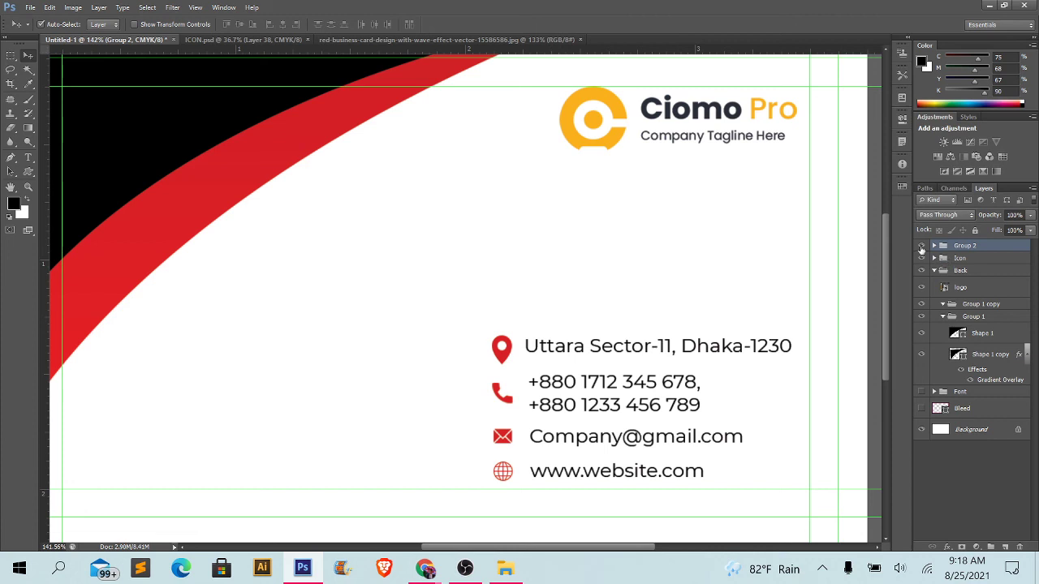
click(921, 246)
click(921, 246)
Select Group 2 with the Icon group and shift the whole contact block slightly left
shift+click(959, 258)
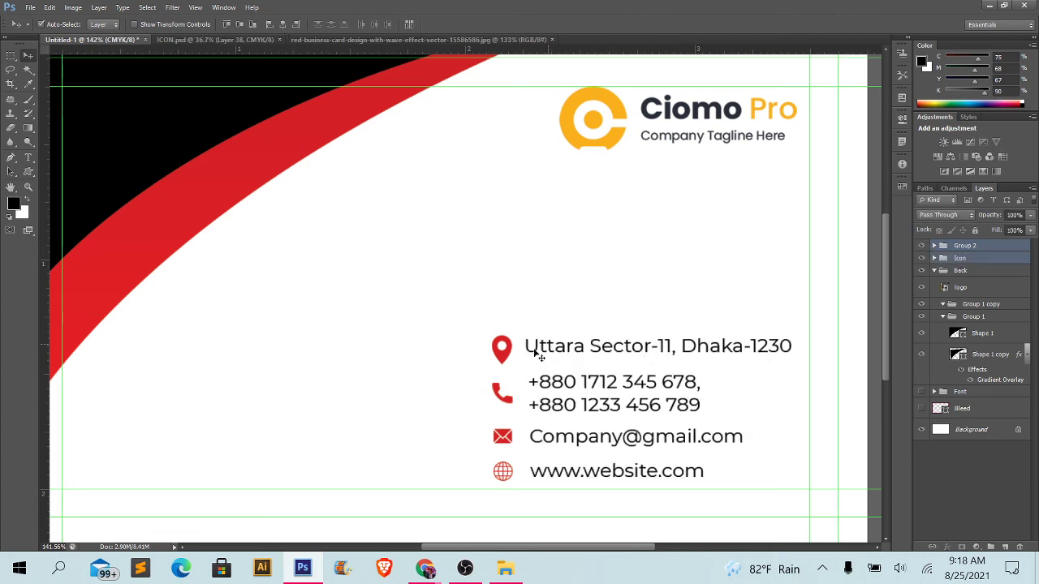
drag(506, 357, 477, 360)
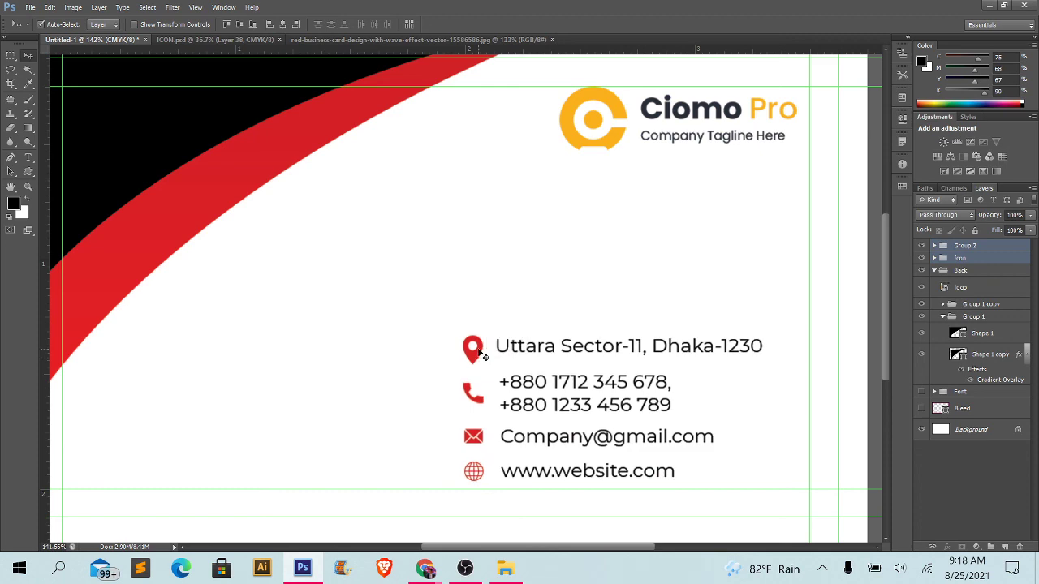
scroll(476, 352, down, 3)
scroll(476, 352, up, 1)
scroll(477, 352, up, 2)
scroll(479, 353, down, 2)
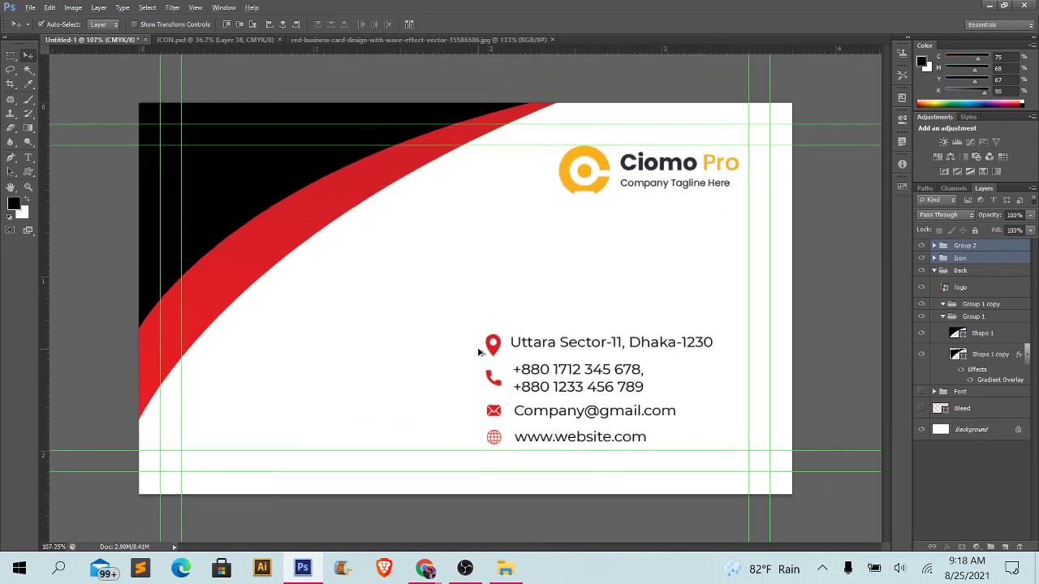
scroll(481, 352, up, 1)
scroll(484, 353, down, 1)
scroll(484, 353, down, 3)
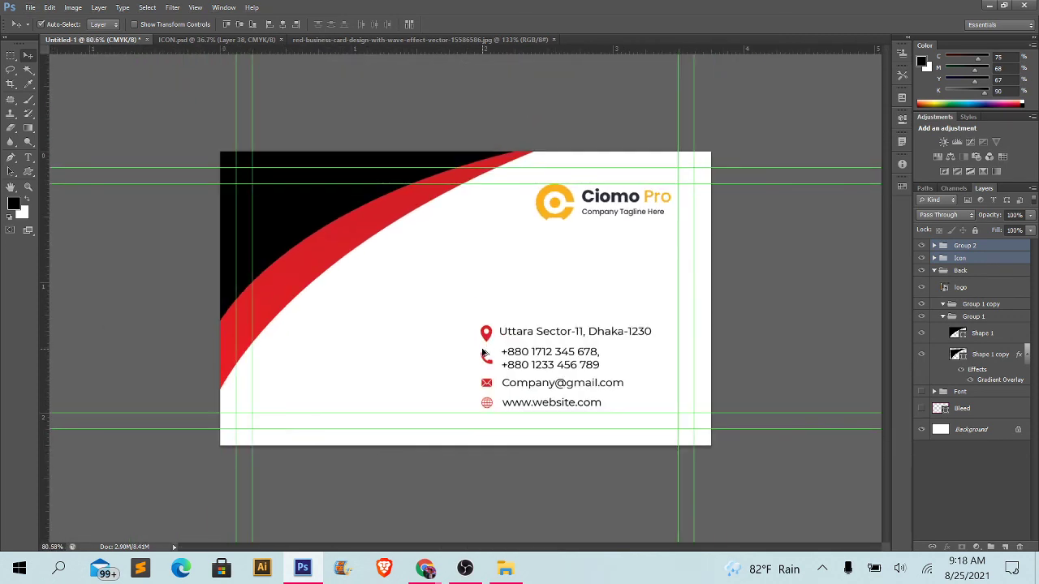
scroll(485, 353, up, 2)
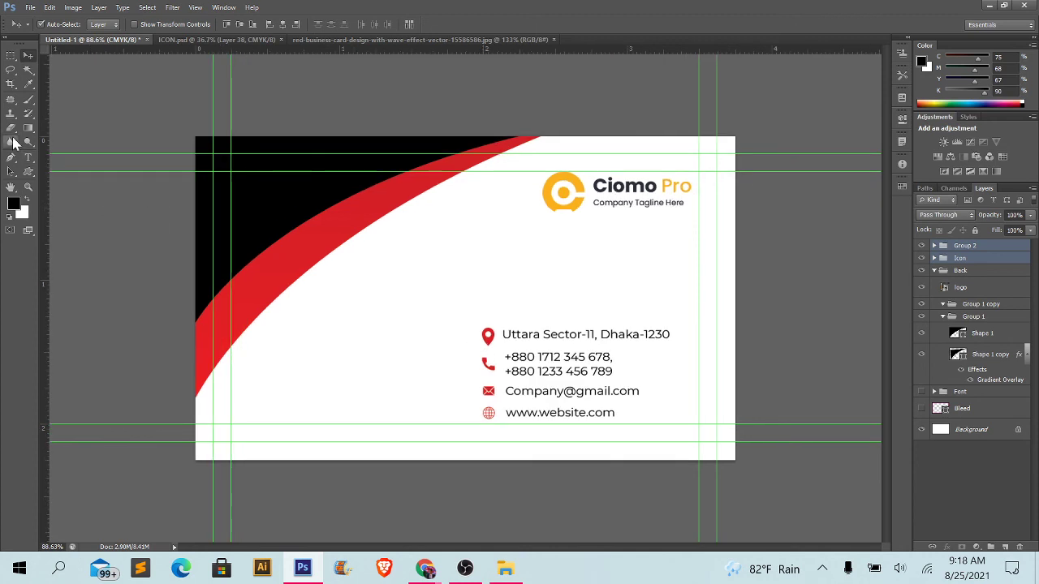
On the red reference card image, type the cardholder's name as a new text line
click(348, 40)
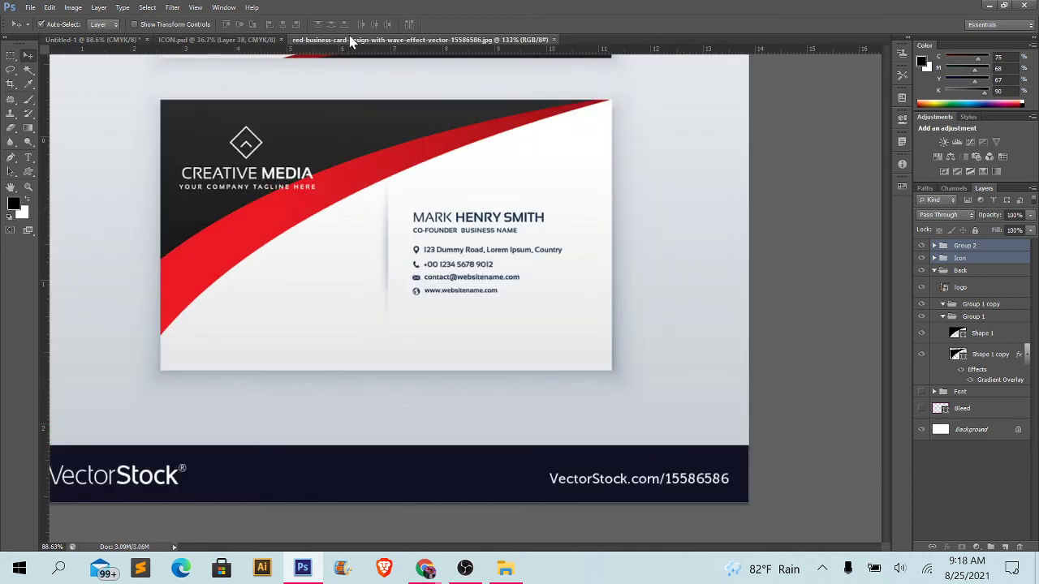
scroll(415, 241, up, 3)
scroll(397, 240, down, 2)
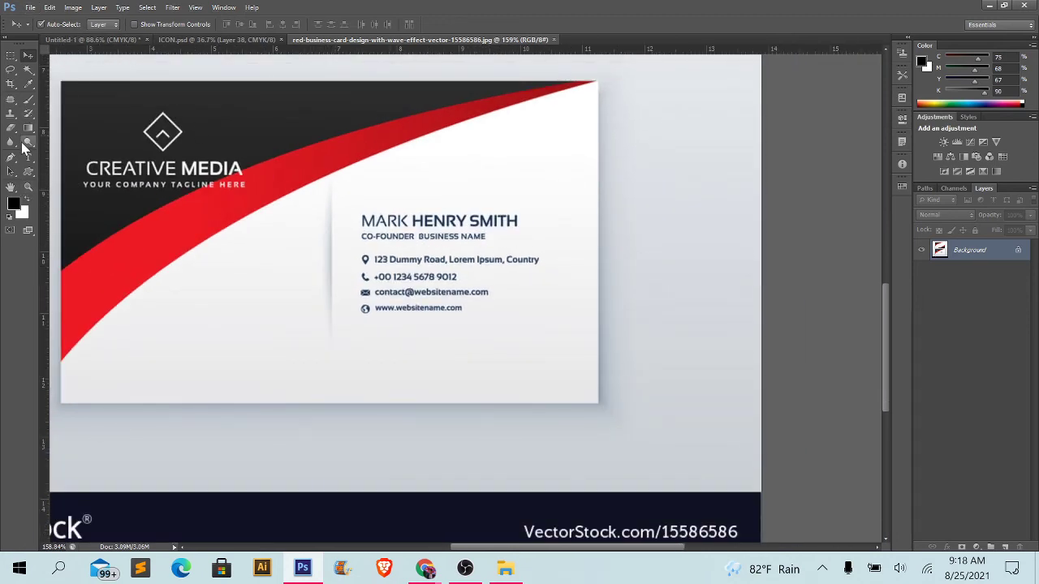
click(28, 157)
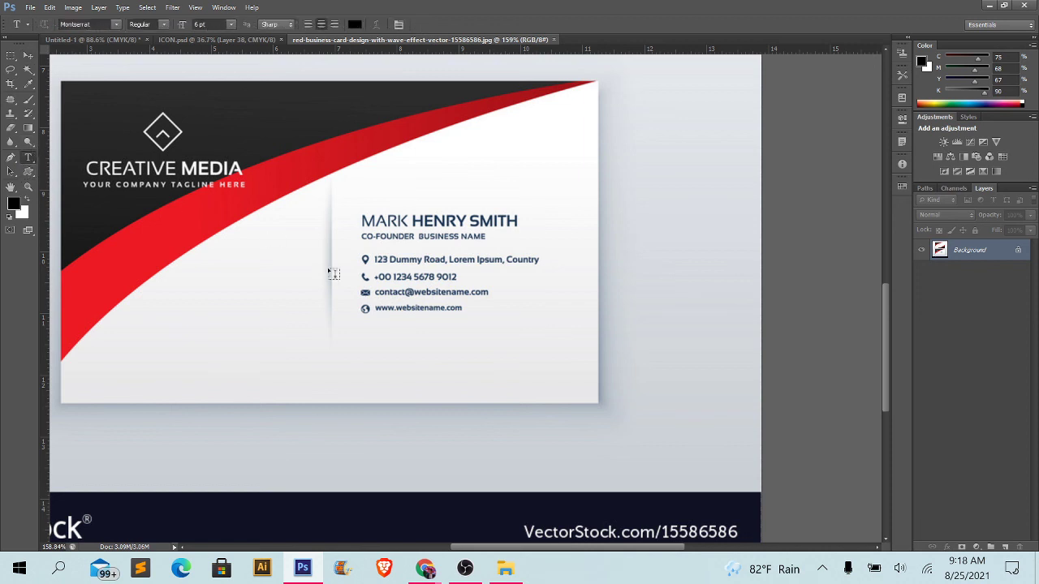
click(350, 292)
text(MARKH)
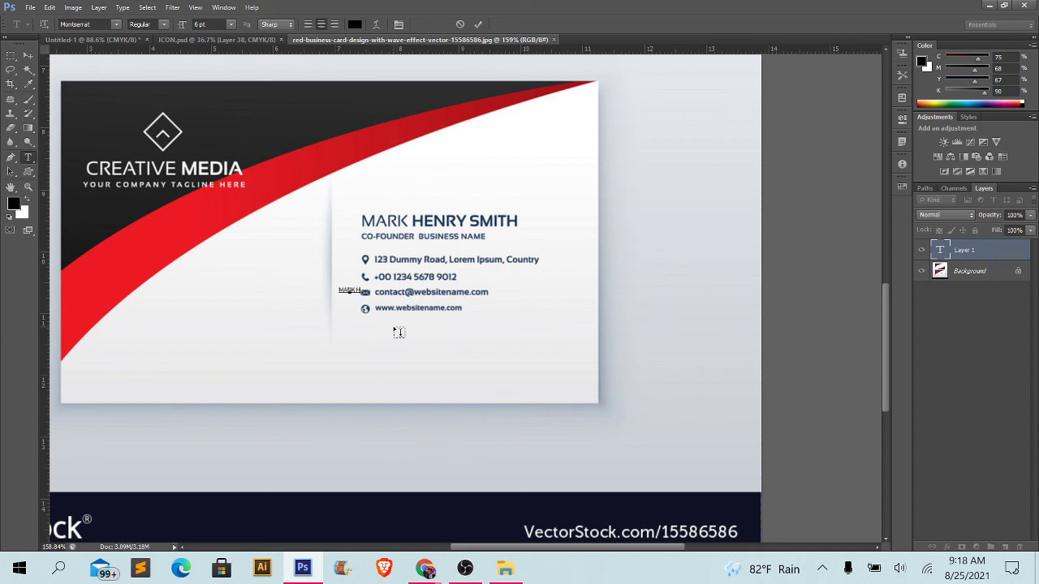
text(EN)
text(R)
text(Y SMI)
text(TH)
Enlarge the name text to Montserrat Regular 28 pt and commit it
key(ctrl+a)
click(399, 24)
mouse_move(573, 165)
mouse_down()
mouse_move(590, 178)
mouse_move(650, 160)
mouse_up()
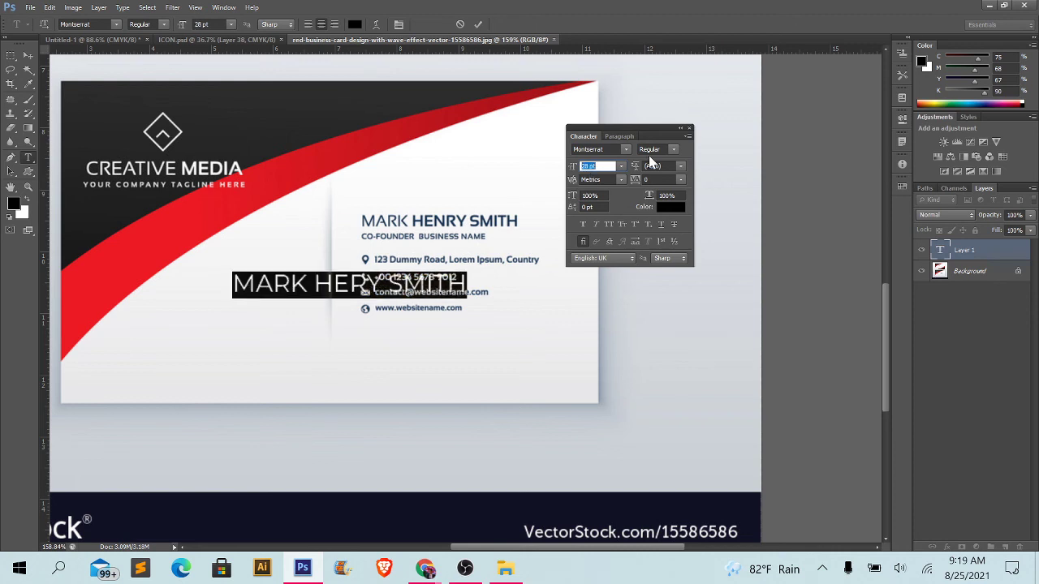
click(688, 130)
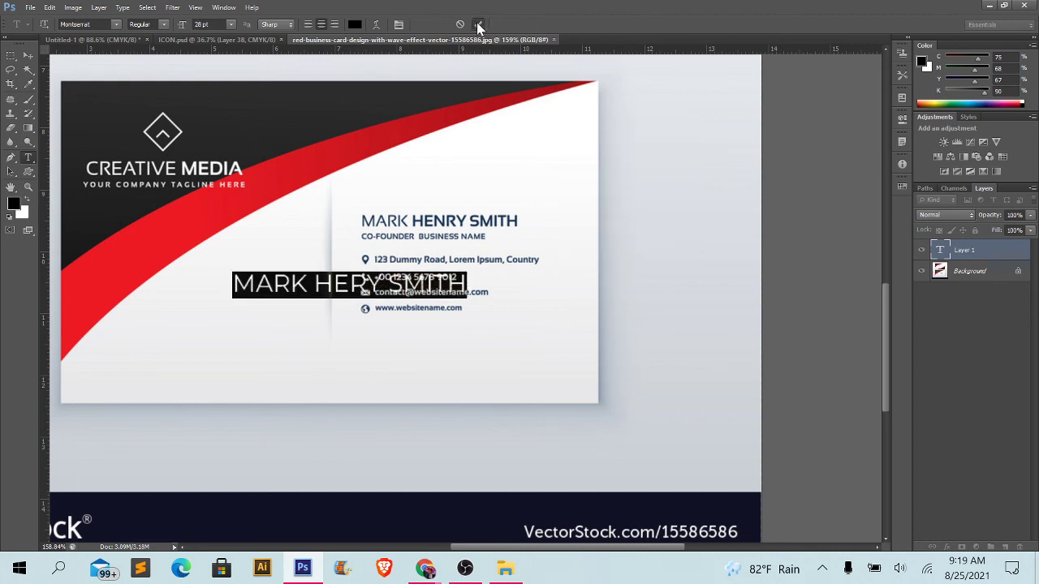
click(478, 24)
click(28, 55)
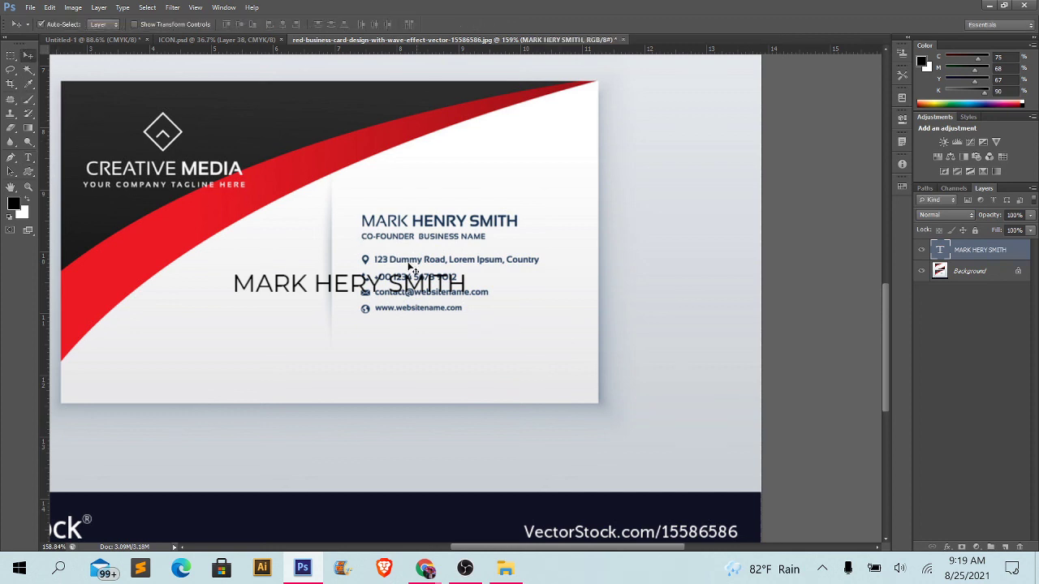
Move the name layer into Untitled-1, scale it to about 139%, and place it above the contact lines
mouse_move(373, 284)
mouse_down()
mouse_move(110, 40)
mouse_move(516, 232)
mouse_move(553, 271)
mouse_up()
key(ctrl+t)
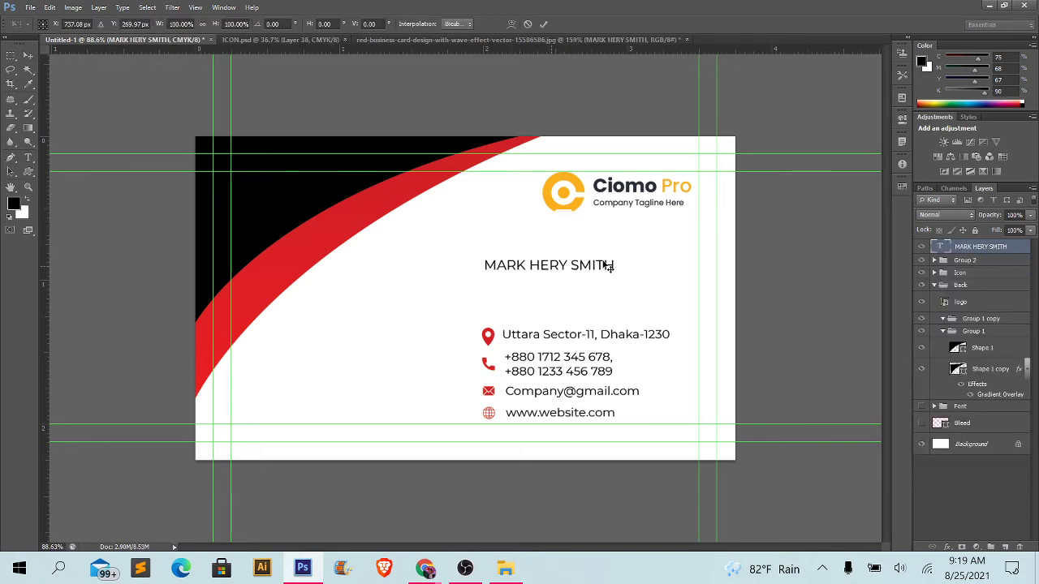
drag(614, 257, 672, 243)
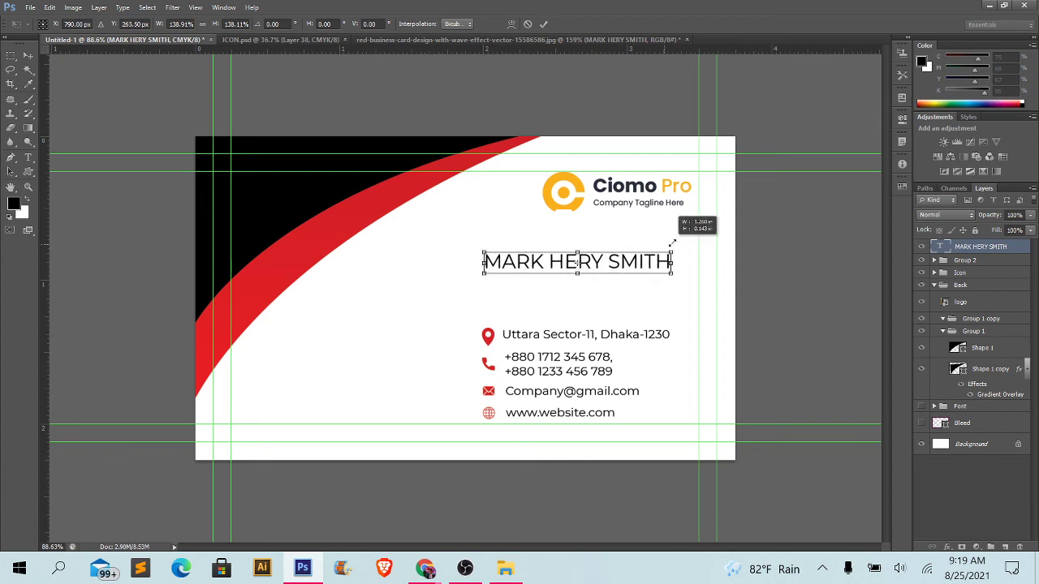
click(543, 24)
alt+scroll(538, 268, up, 1)
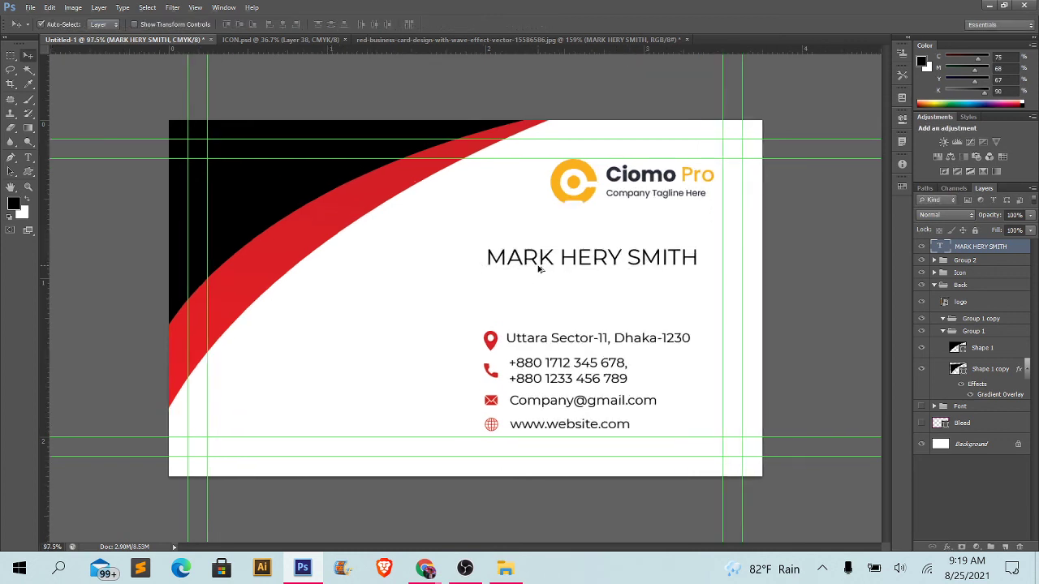
alt+scroll(538, 269, up, 2)
drag(544, 251, 571, 250)
Set the whole cardholder name in Montserrat SemiBold
double_click(573, 251)
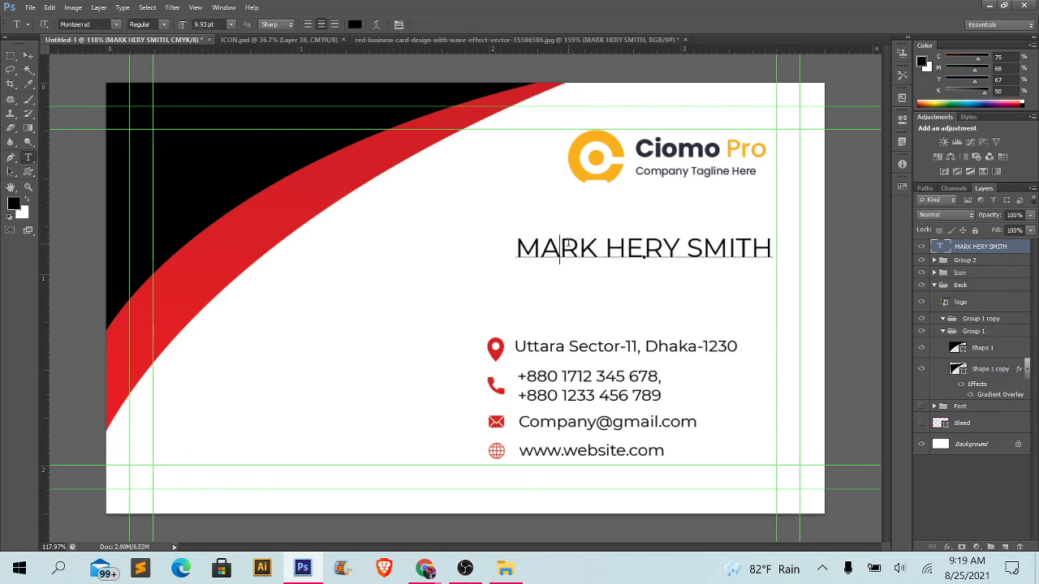
key(ctrl+a)
click(398, 24)
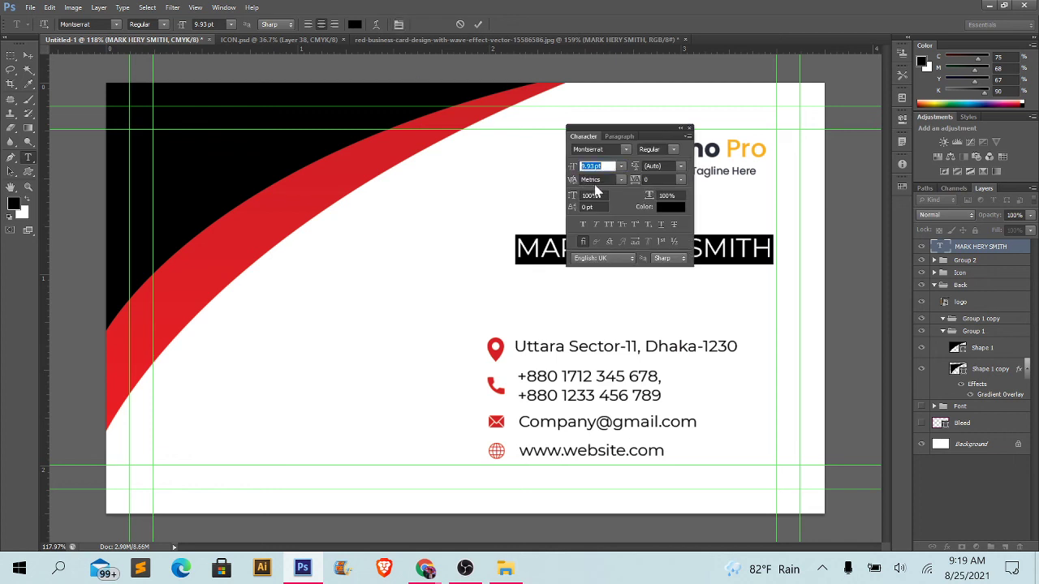
click(673, 150)
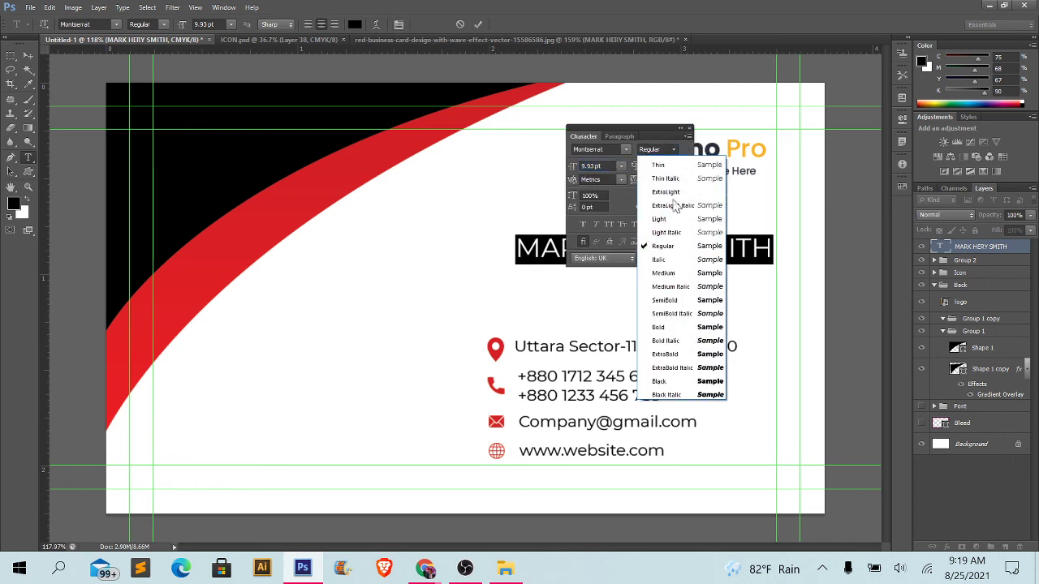
click(678, 330)
click(533, 255)
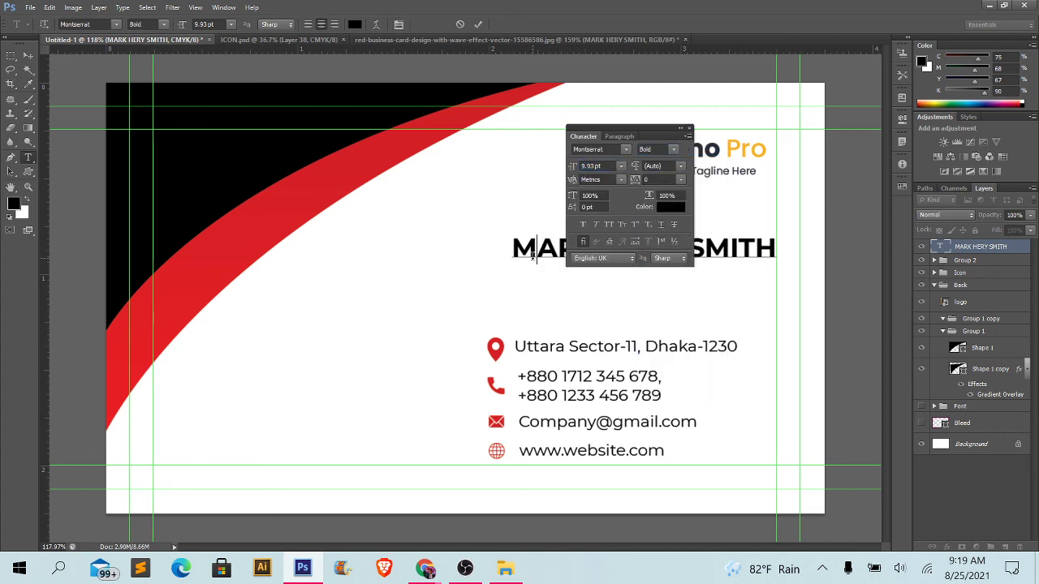
drag(602, 134, 264, 134)
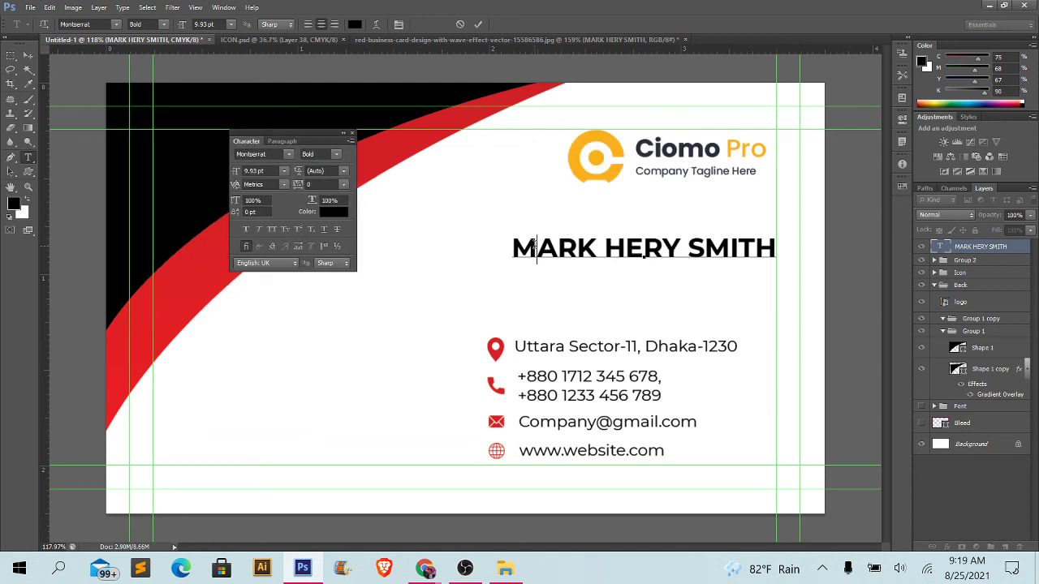
key(ctrl+a)
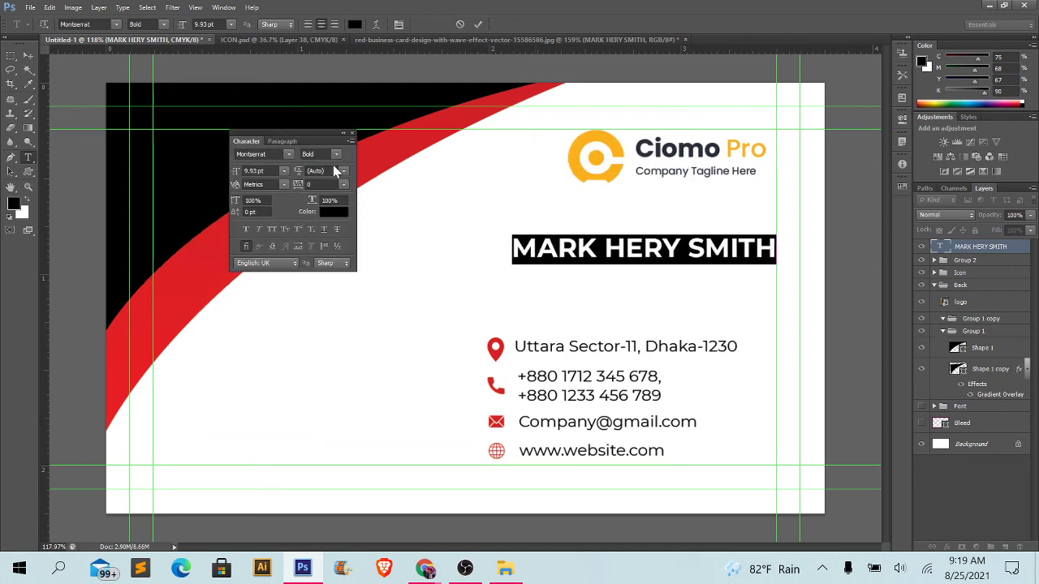
click(336, 154)
click(338, 308)
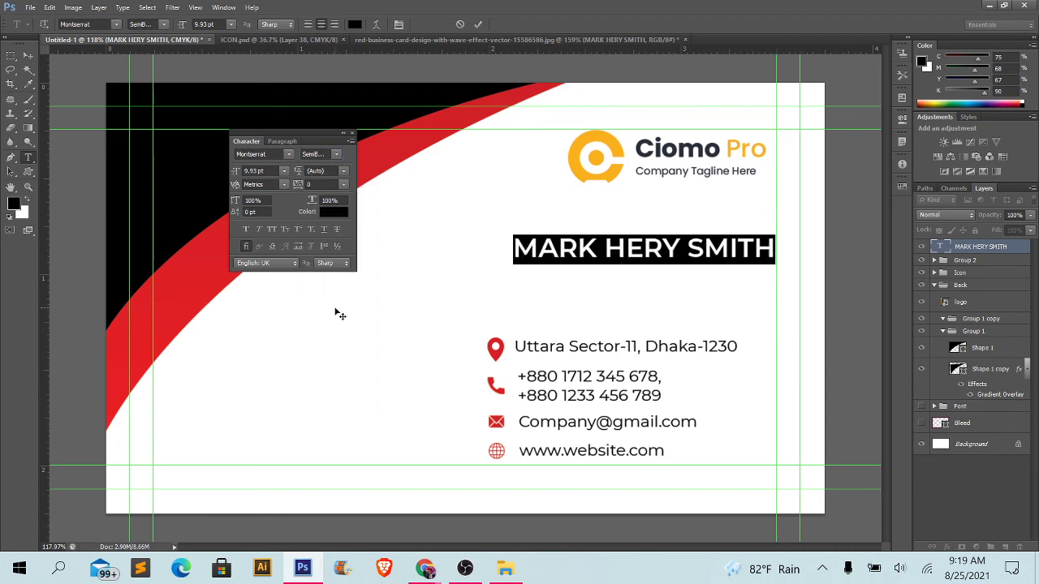
Color the name's first word red, sampled from the swoosh, and commit the text
click(558, 248)
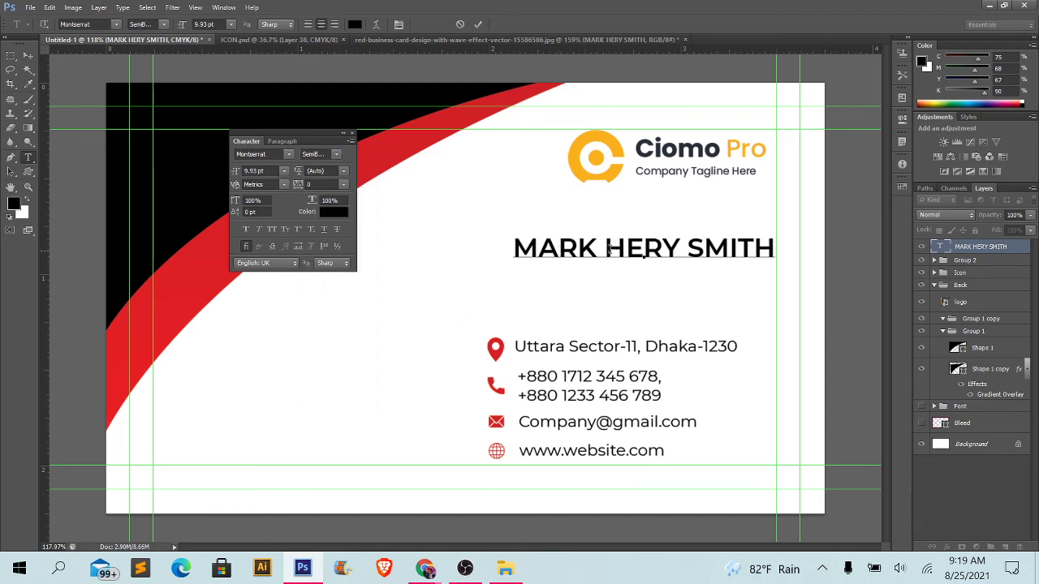
drag(597, 249, 475, 246)
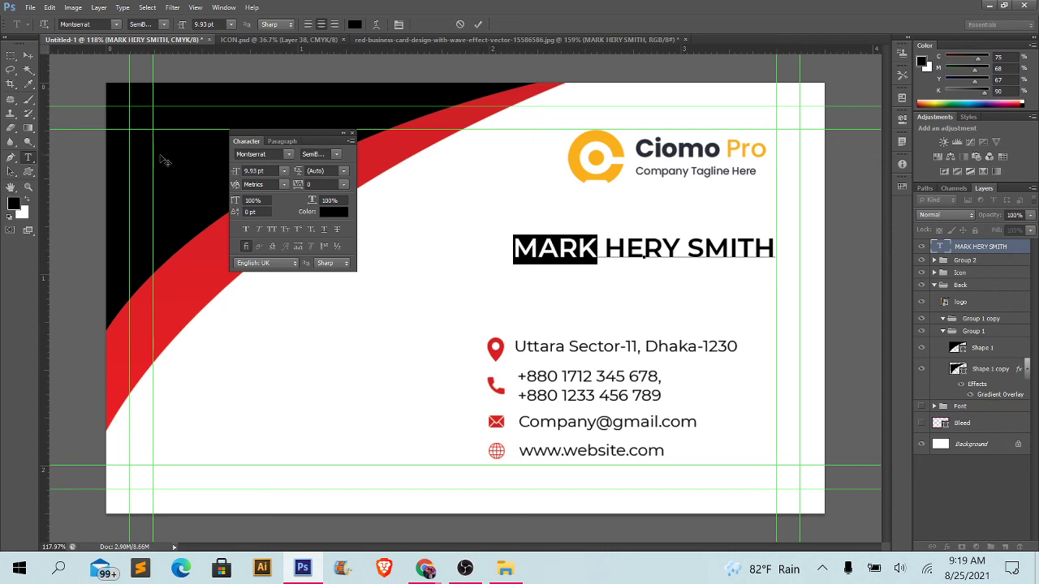
click(329, 211)
click(230, 276)
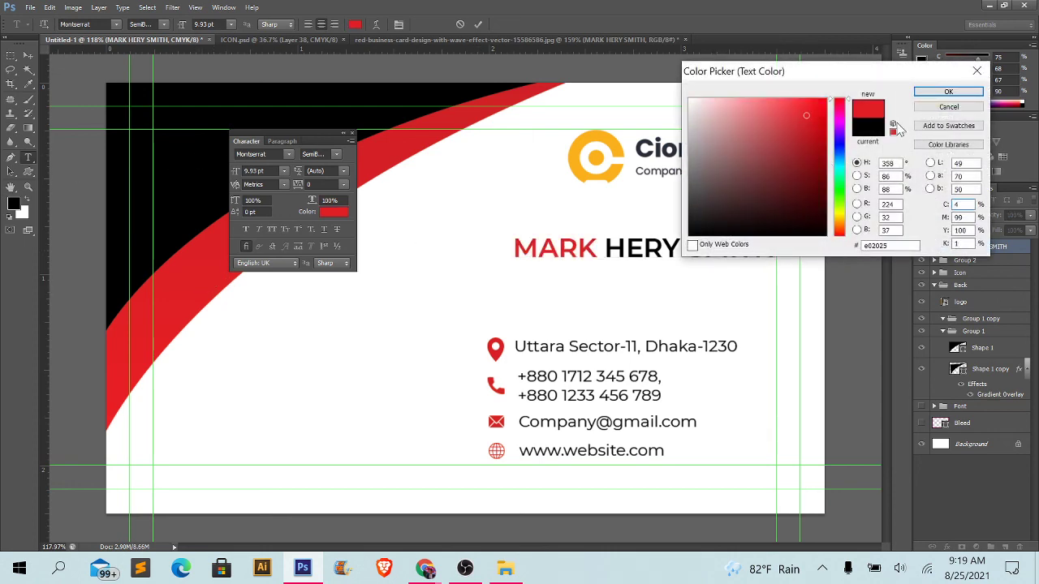
click(946, 92)
click(352, 132)
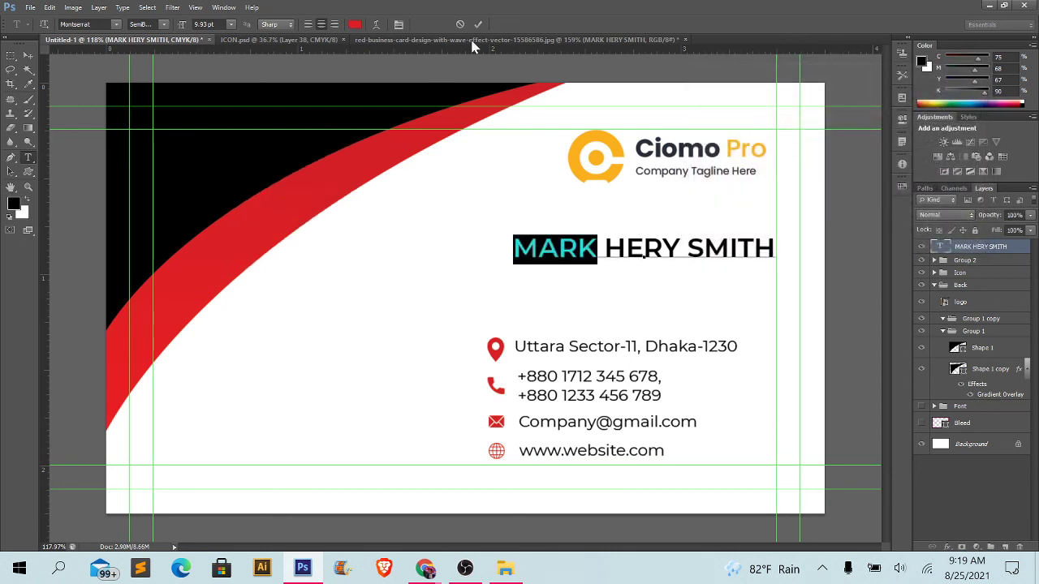
click(479, 24)
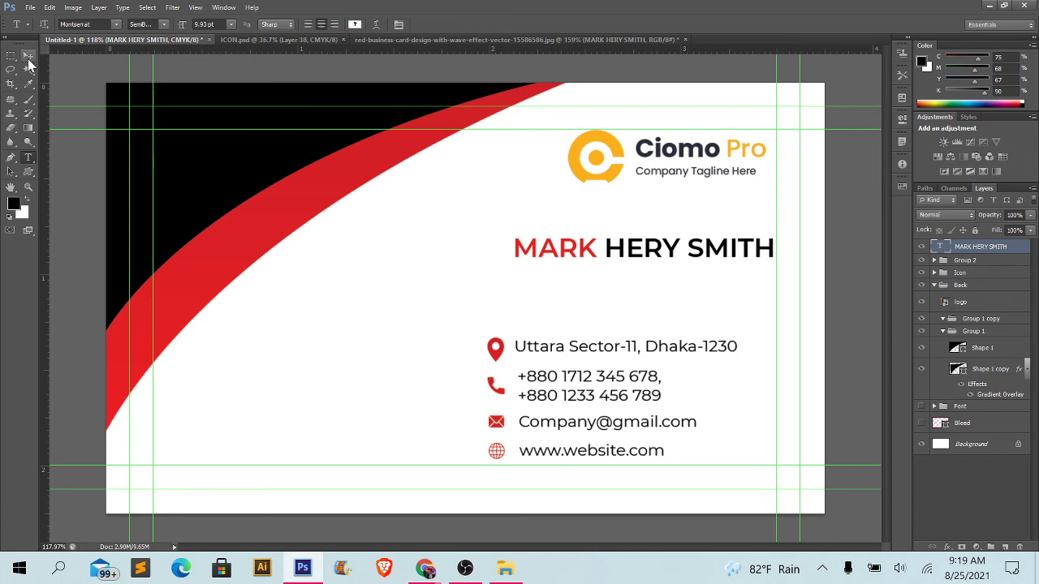
Add a 'Graphic Designer' line below the name in Regular weight at 4.72 pt
click(534, 281)
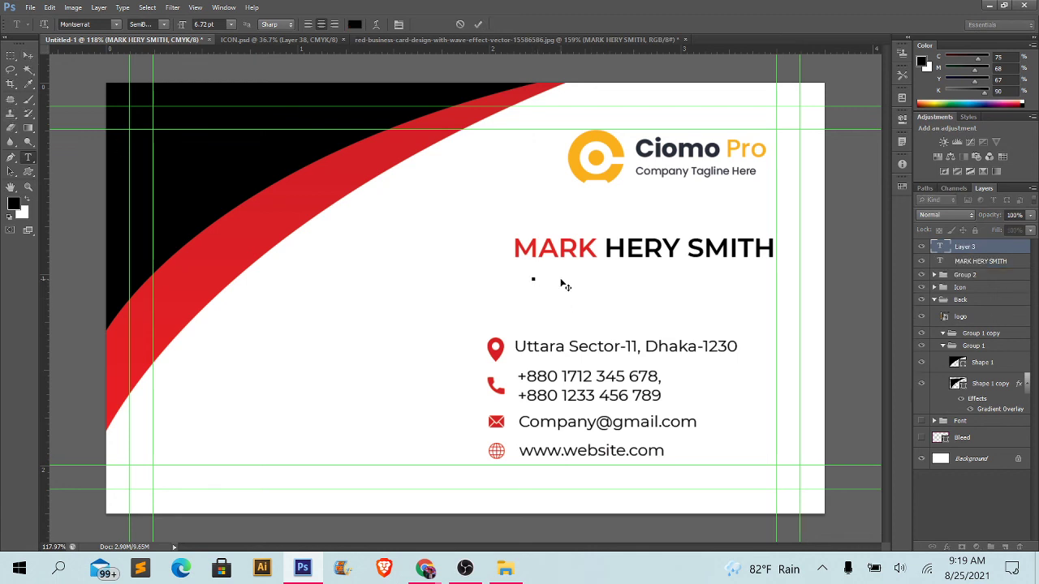
text(Grap)
text(hic Desi)
text(gner)
key(ctrl+a)
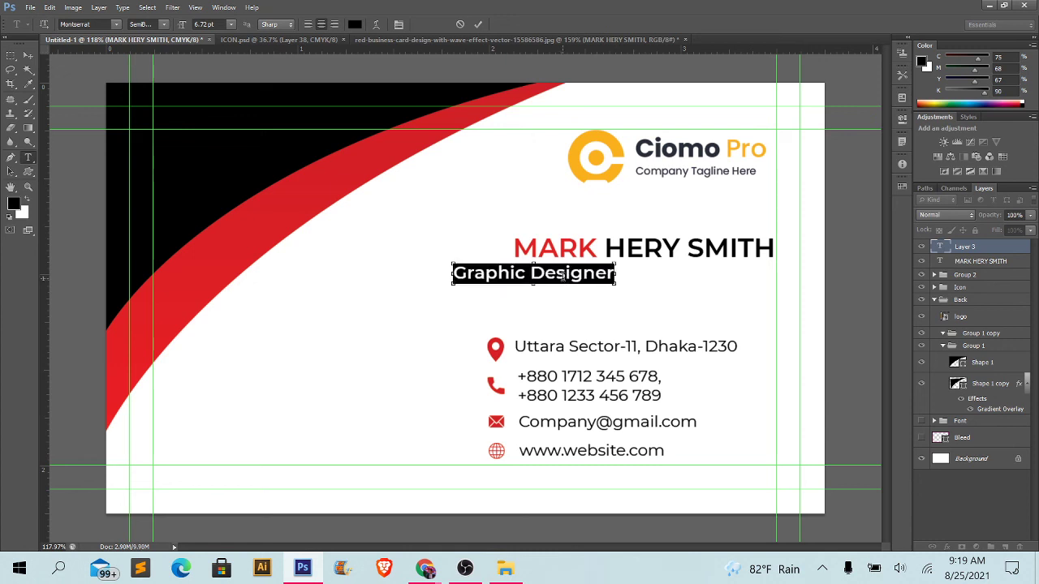
click(395, 27)
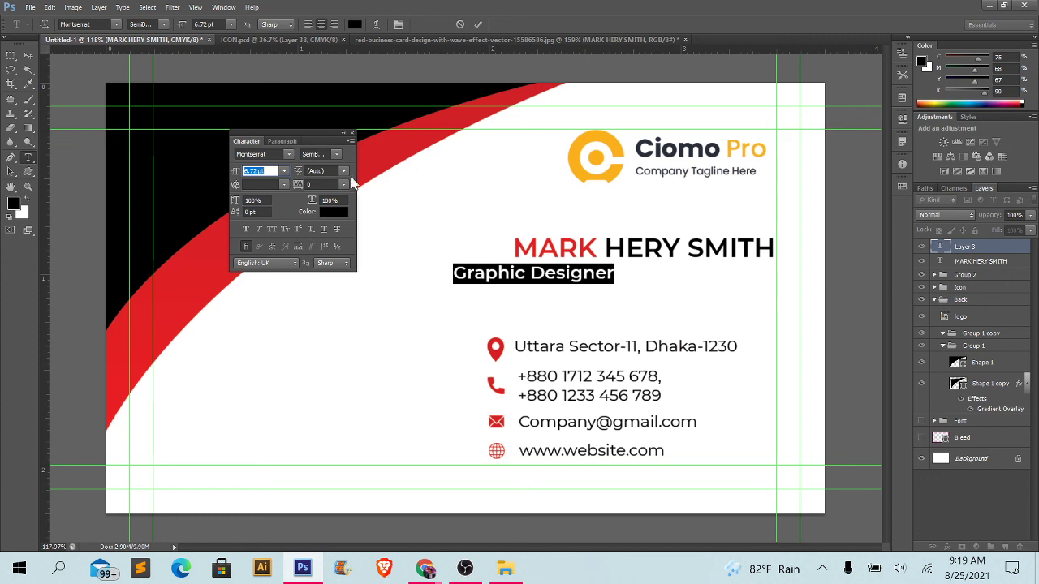
click(336, 154)
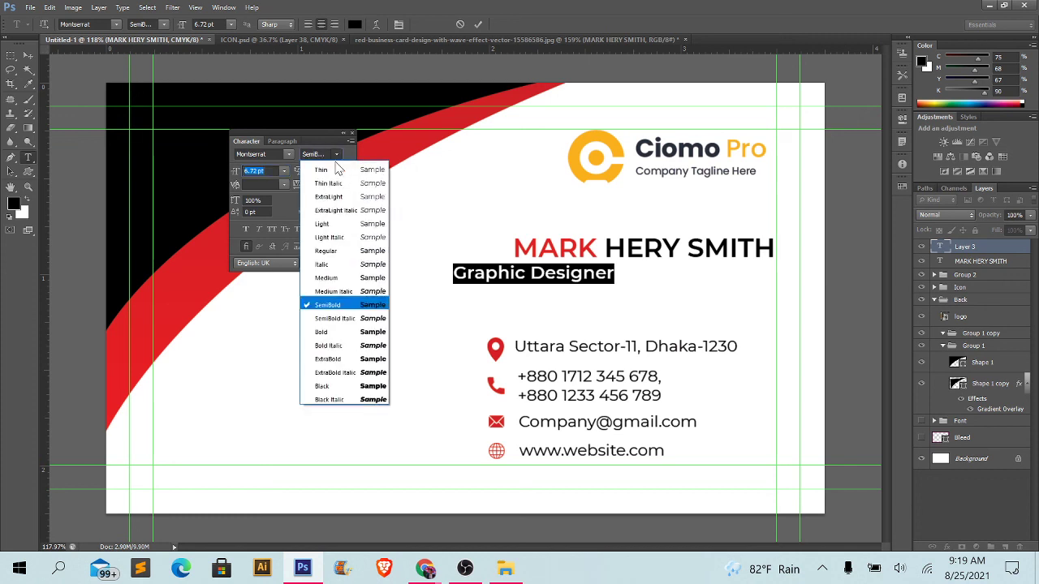
click(327, 251)
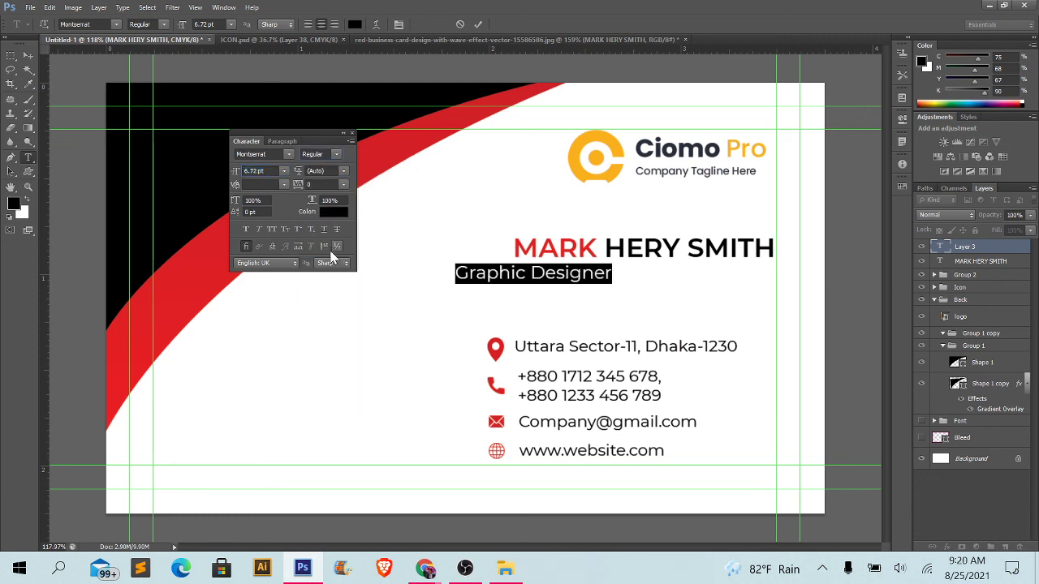
click(275, 171)
key(Down)
key(Down)
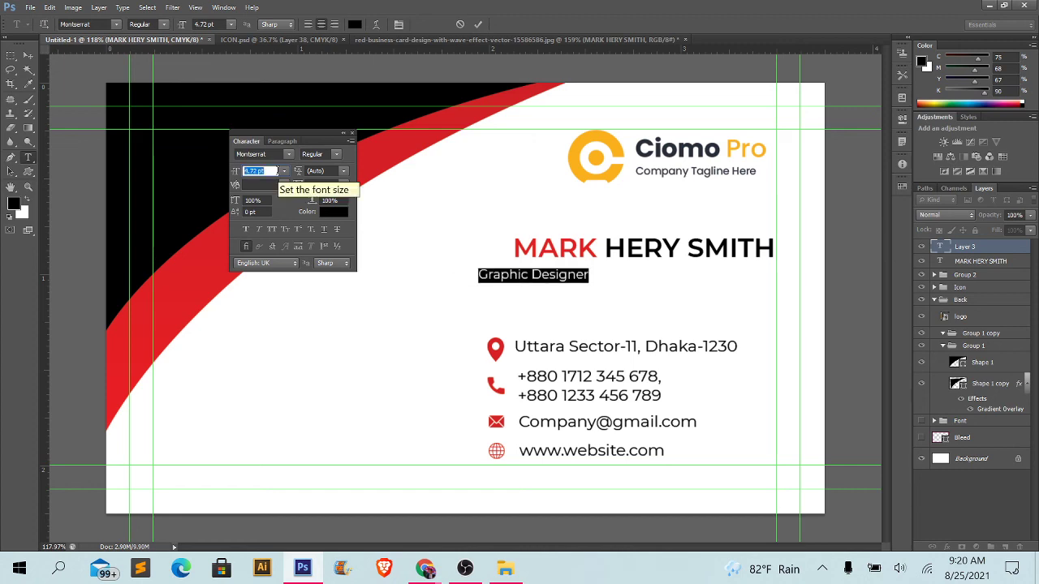
Color the job title red e02025 and align it under the name's left edge
click(332, 212)
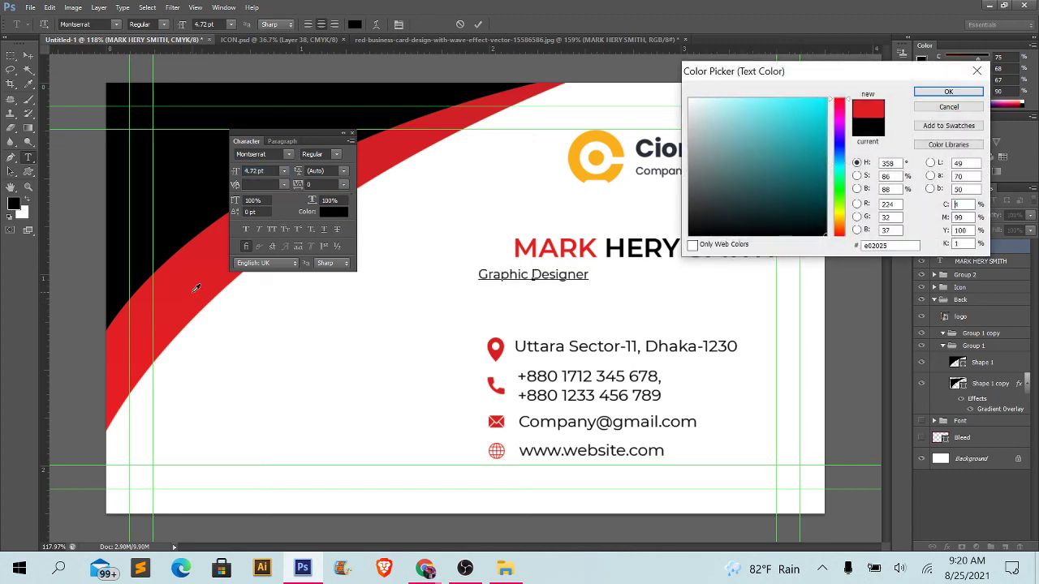
click(517, 100)
click(948, 92)
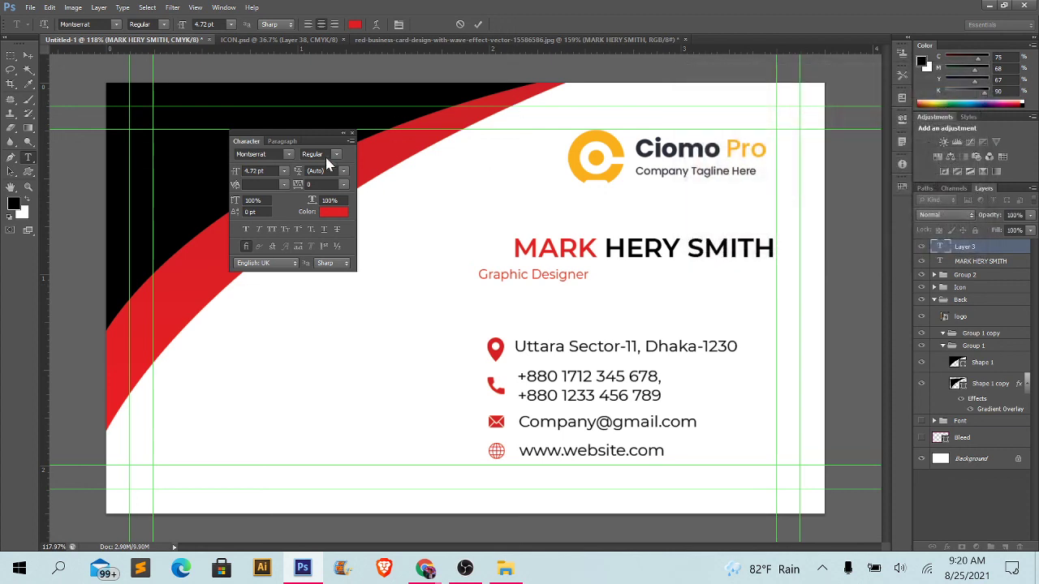
click(478, 24)
click(26, 55)
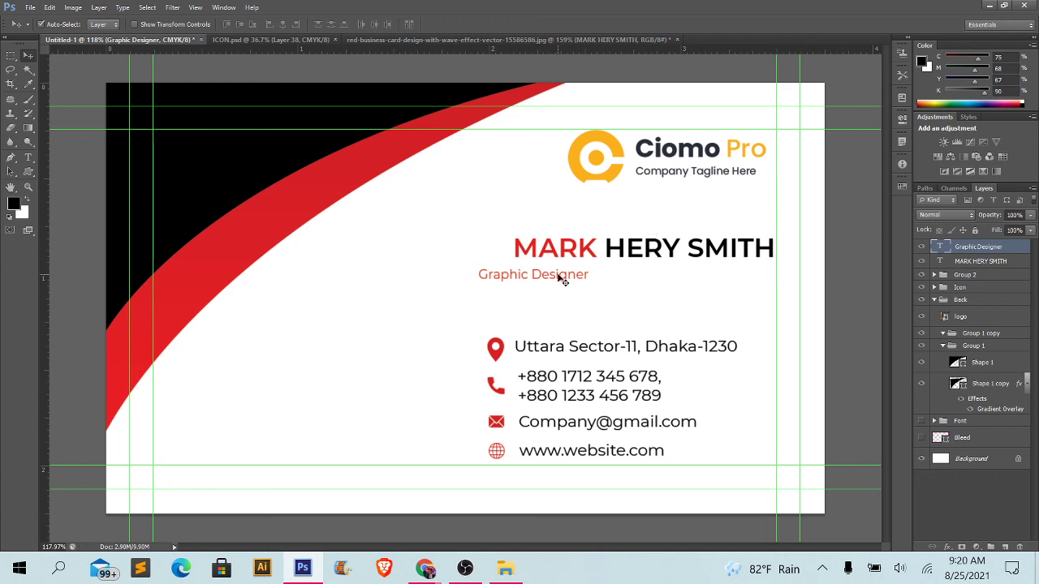
drag(559, 278, 591, 277)
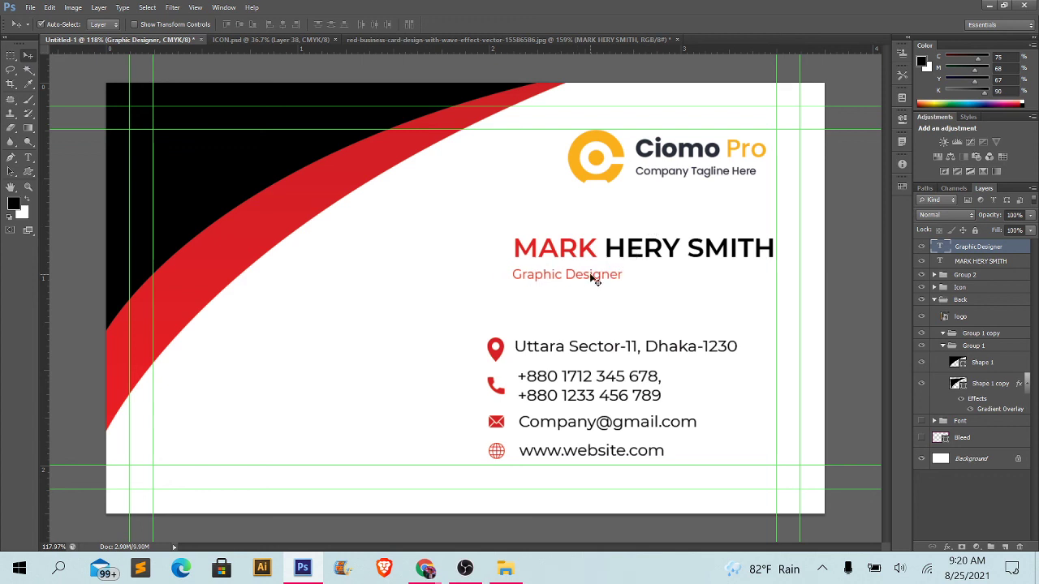
key(Right)
key(Right)
key(Up)
key(Up)
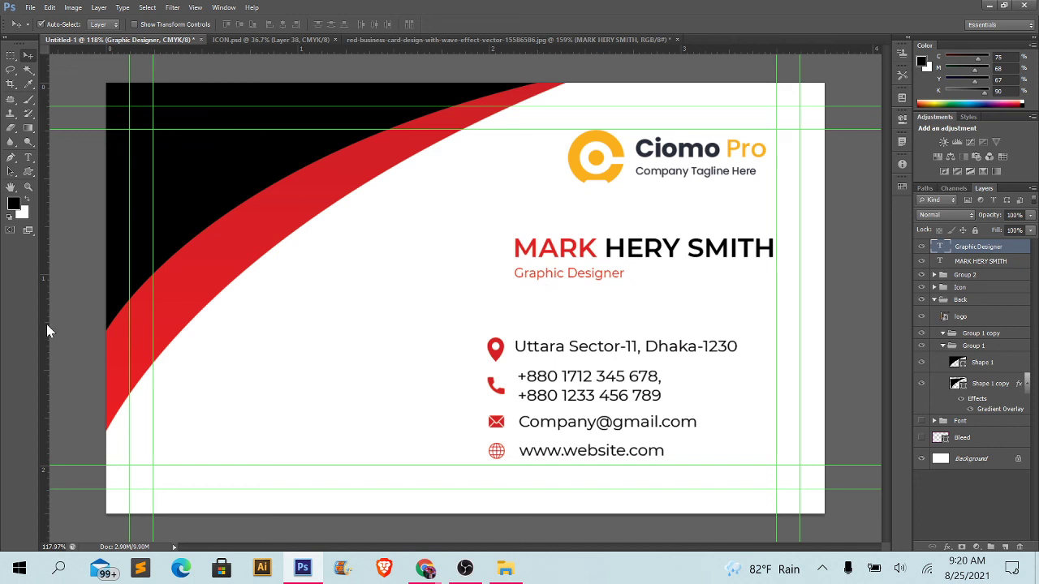
Add a vertical guide at the name's left edge and align the email, phone and website lines to it
drag(45, 329, 513, 373)
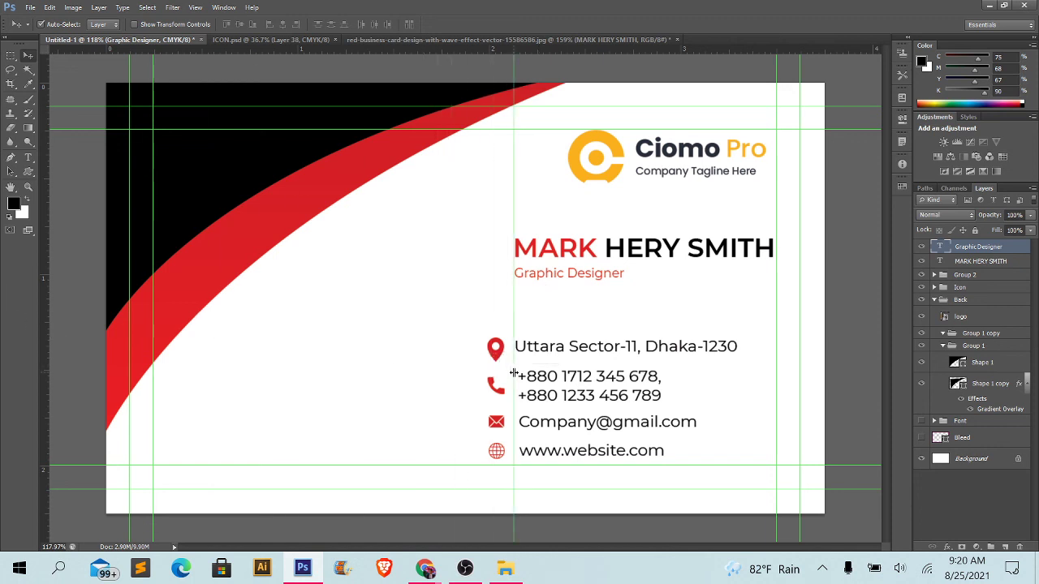
click(539, 426)
drag(539, 426, 534, 426)
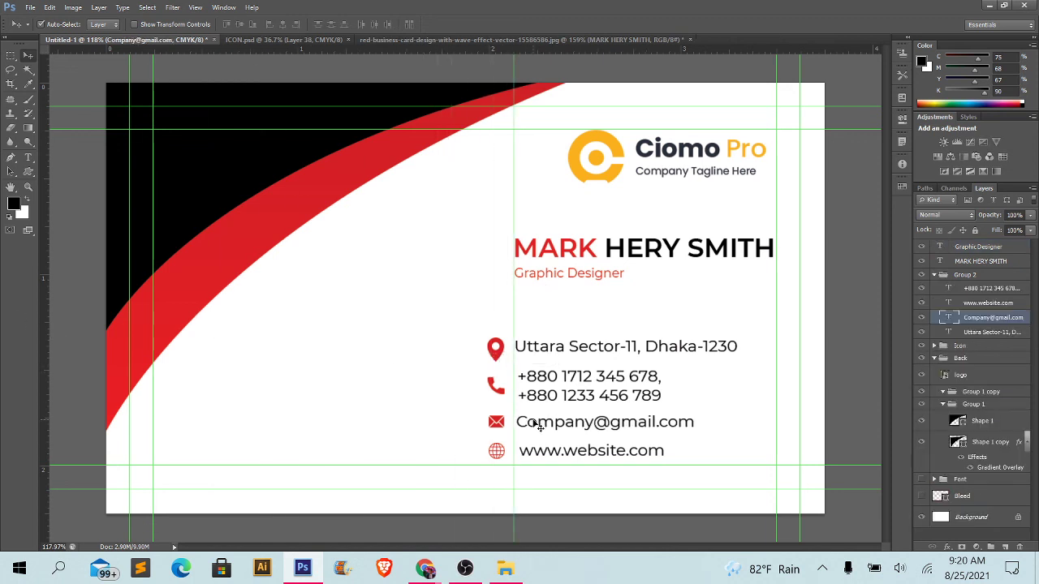
click(537, 388)
drag(534, 381, 529, 381)
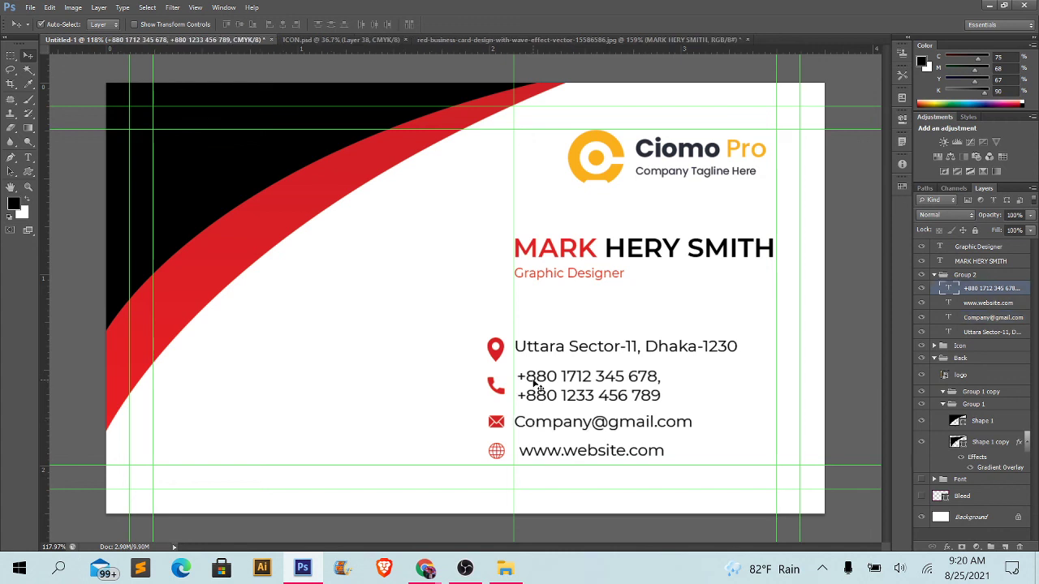
click(551, 462)
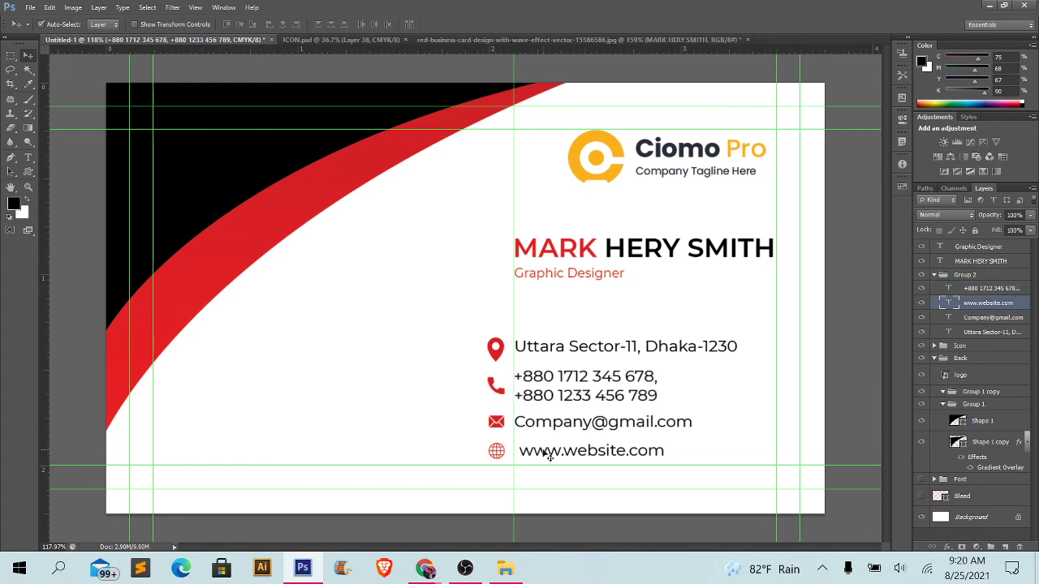
drag(552, 462, 545, 456)
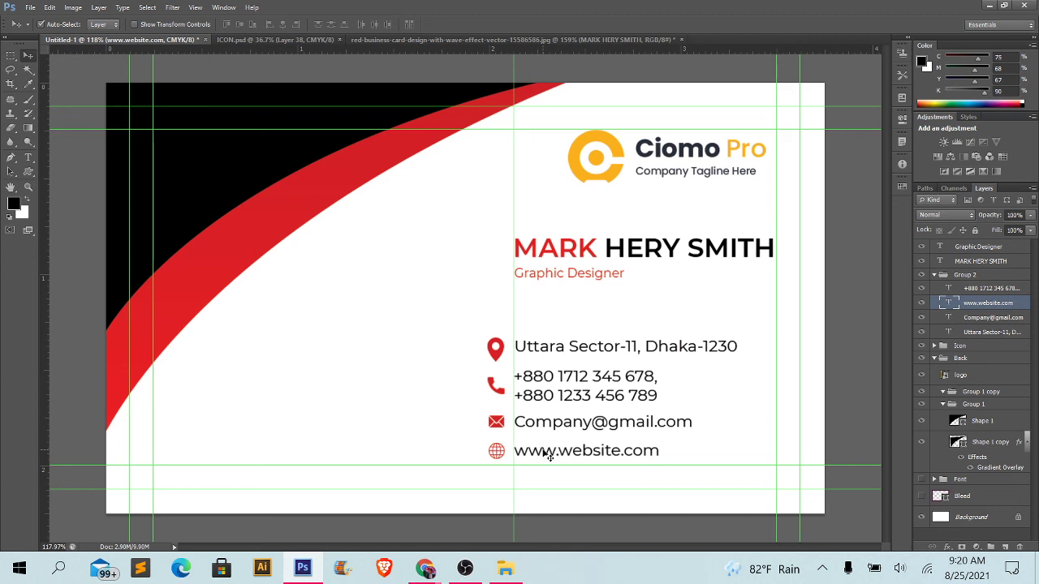
Nudge the name and job title 1 px left, then add another vertical guide
click(546, 248)
key(Left)
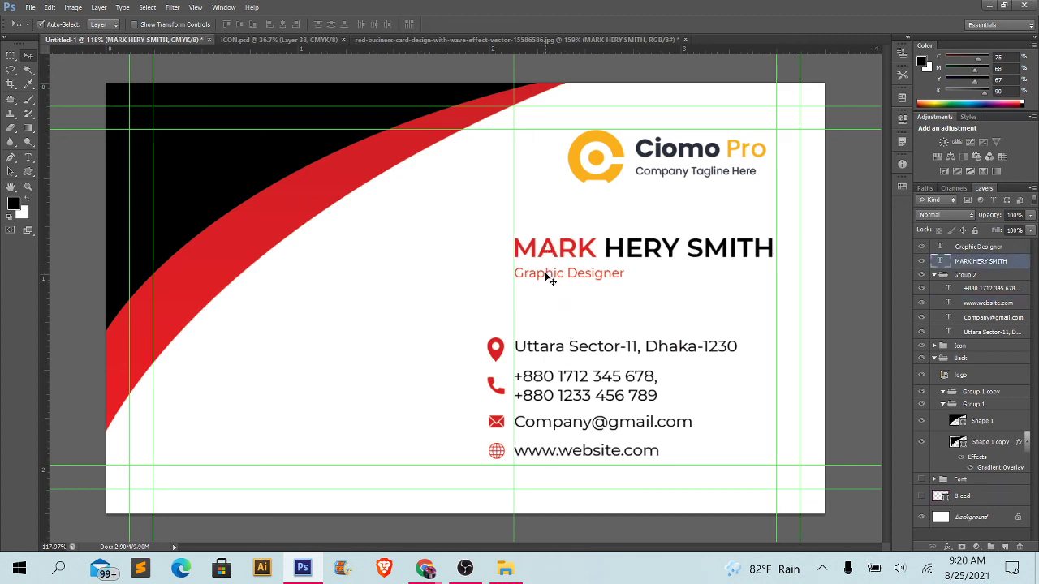
click(551, 280)
key(Left)
key(Left)
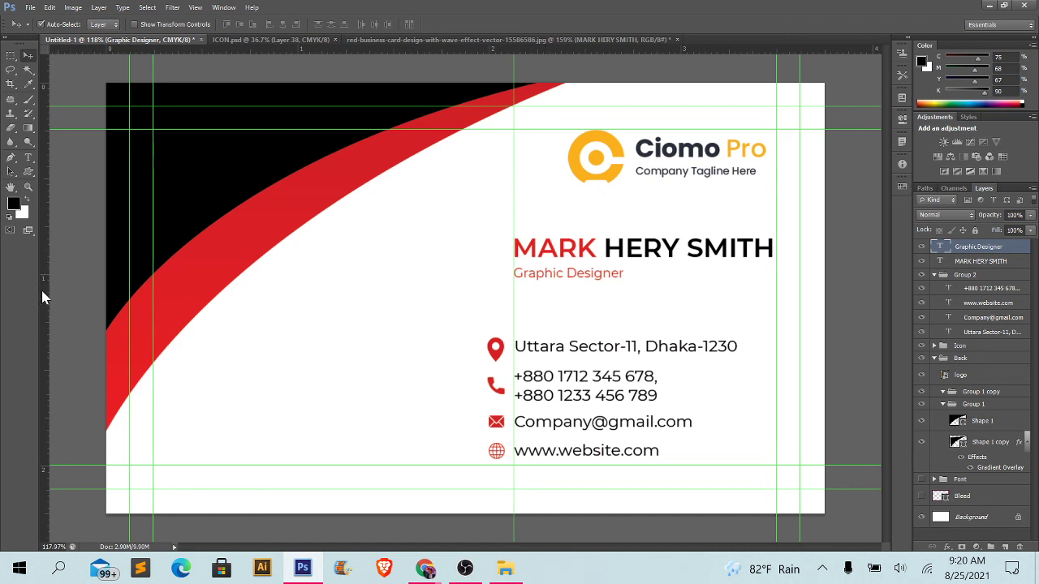
drag(44, 298, 312, 336)
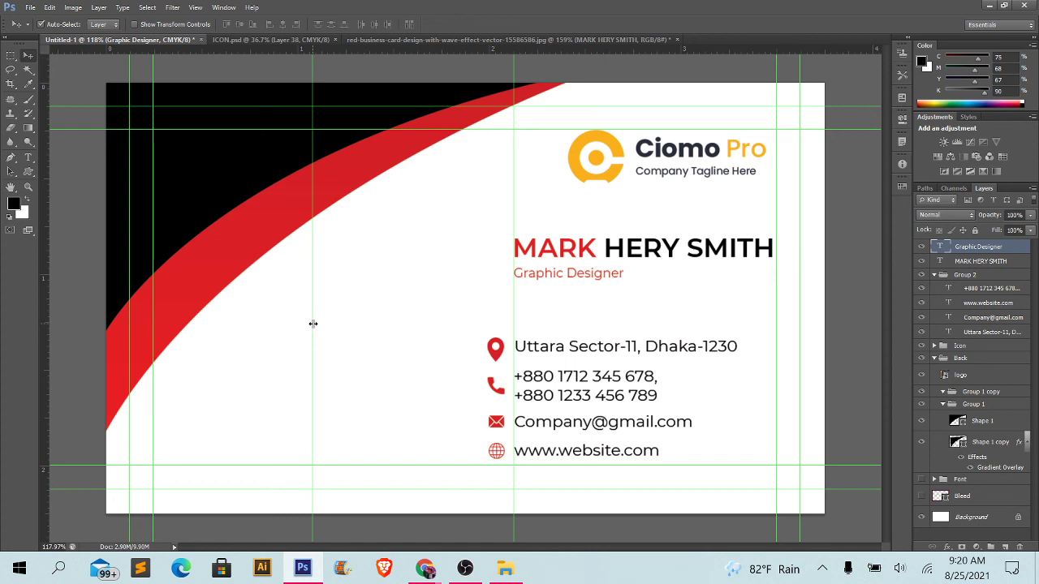
Remove the two vertical guides from the card's middle and fit the card in the window
drag(313, 324, 25, 324)
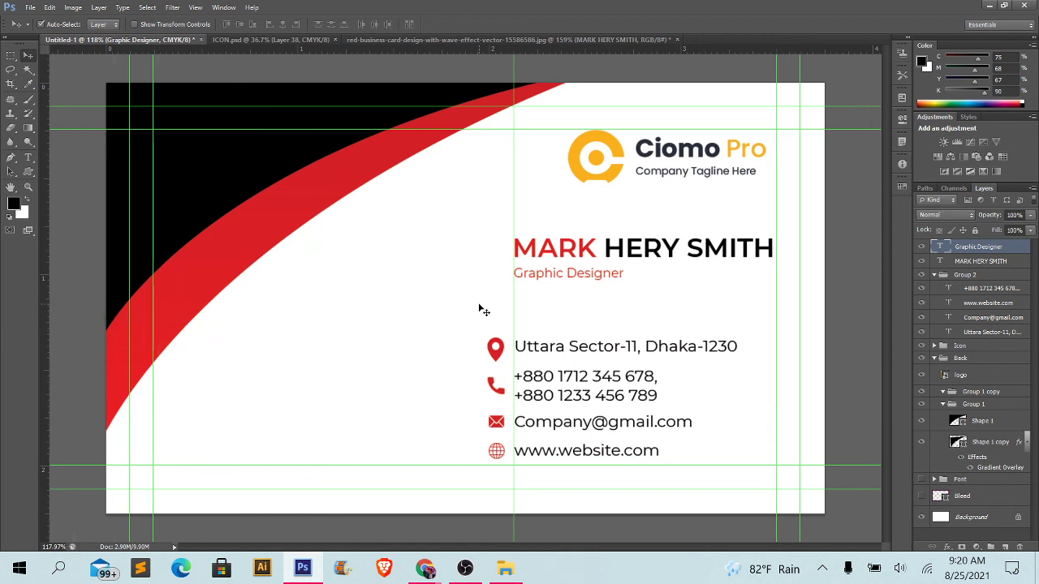
drag(514, 309, 40, 297)
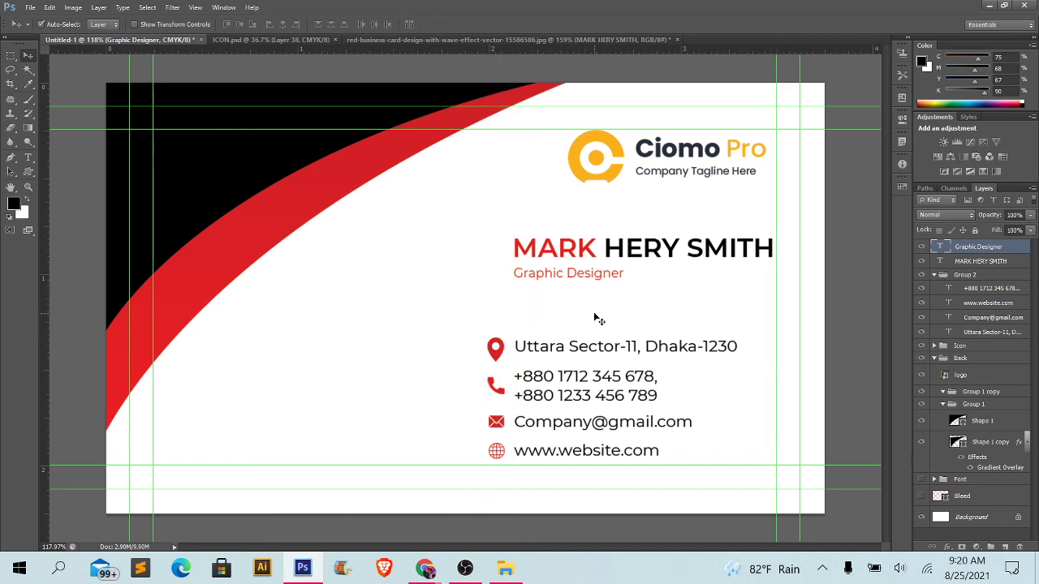
key(ctrl+0)
scroll(595, 316, down, 1)
scroll(595, 317, down, 1)
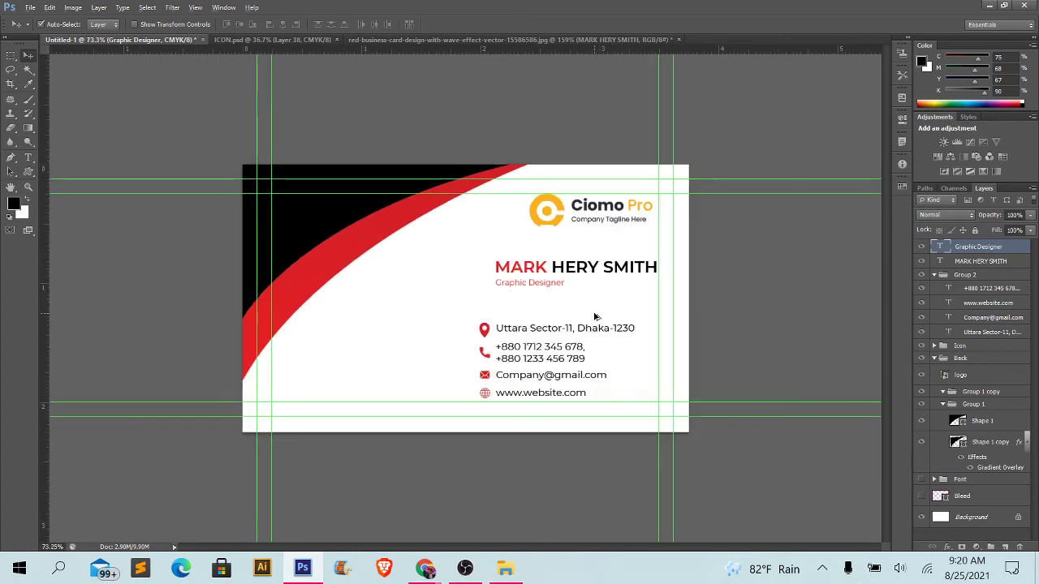
scroll(595, 317, up, 1)
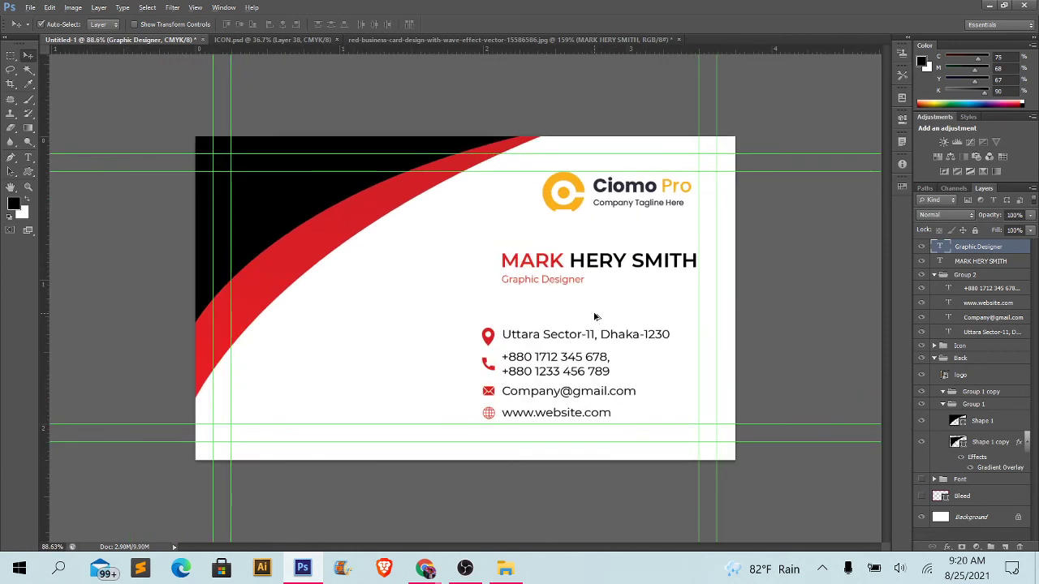
Collapse the groups and group the name, title and Icon layers into one front-side group
click(933, 275)
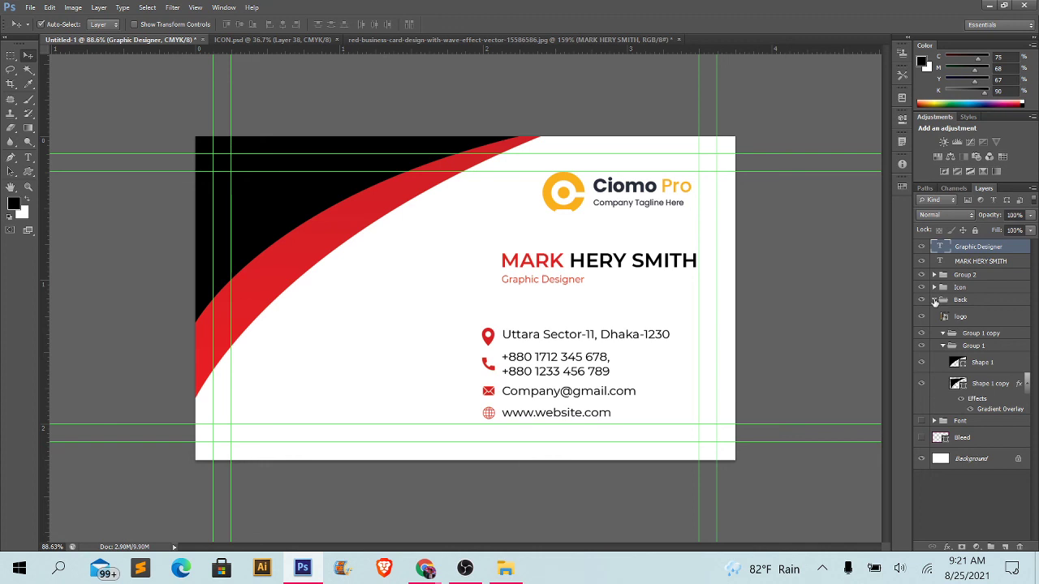
click(934, 299)
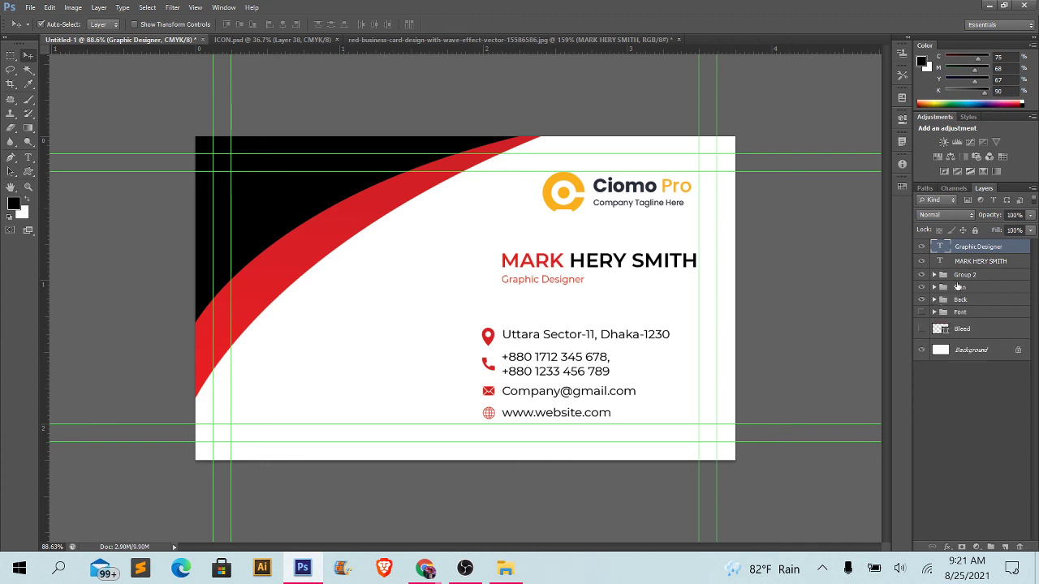
click(958, 288)
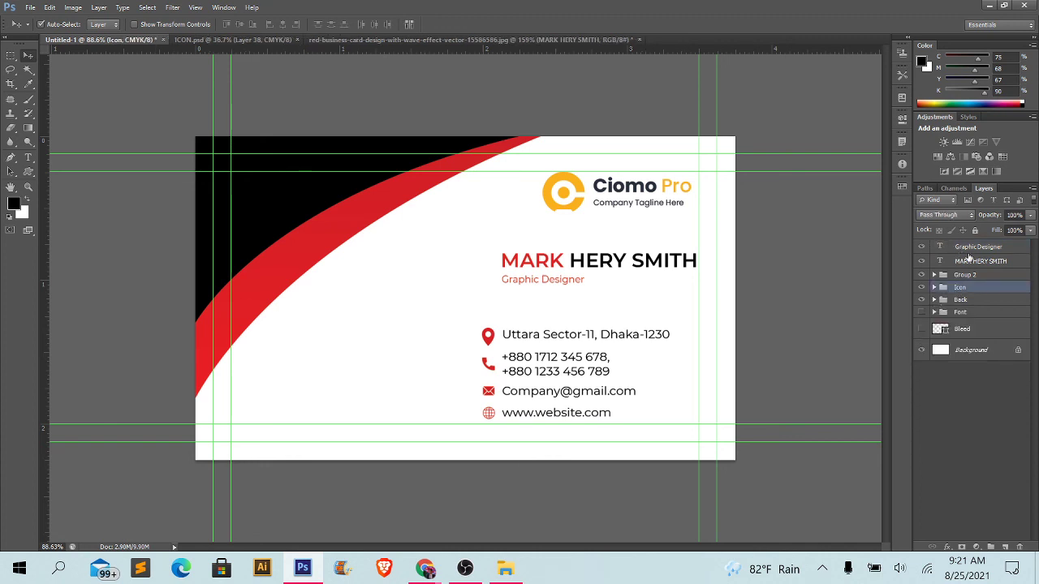
click(969, 262)
shift+click(970, 247)
key(ctrl+g)
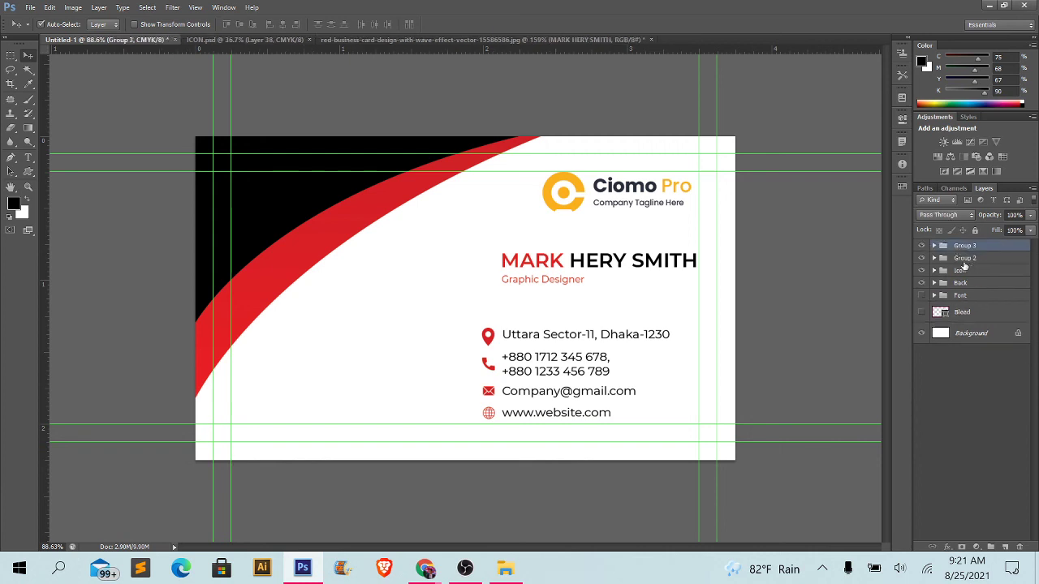
shift+click(963, 271)
key(ctrl+g)
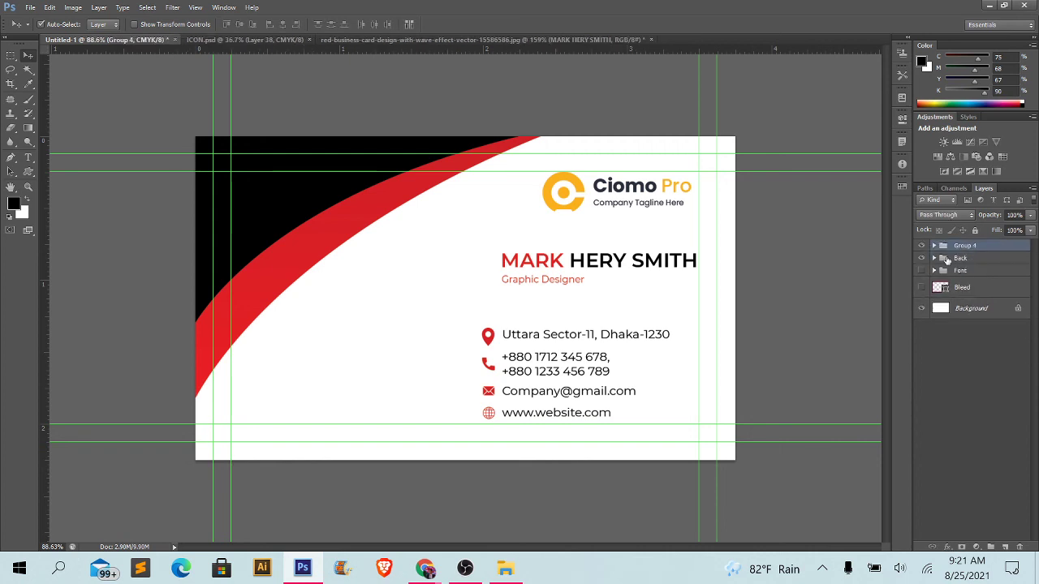
key(Delete)
click(921, 246)
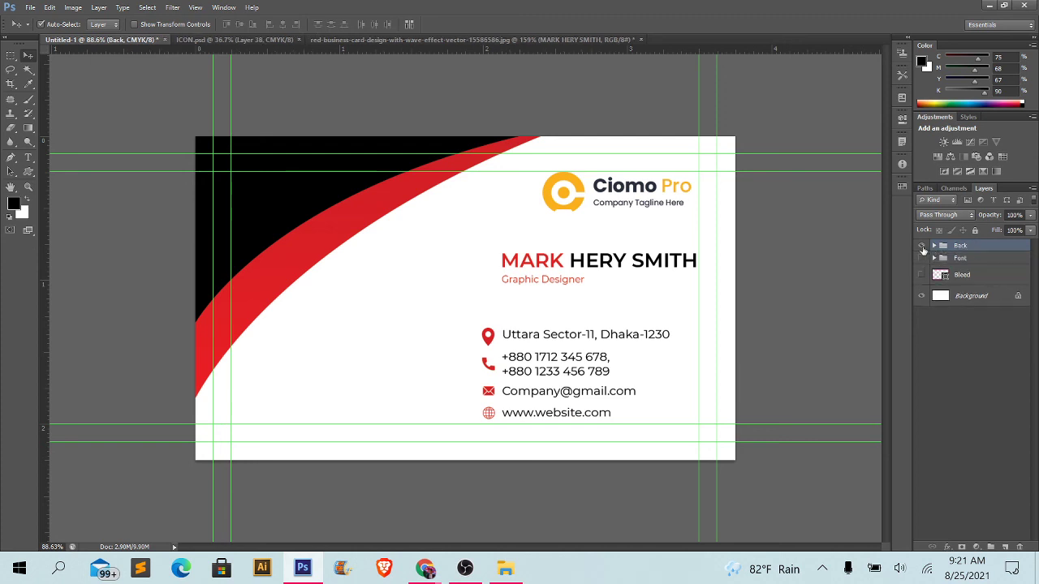
Check the Back and Font groups, show the pink Bleed layer and move it to the top
click(922, 246)
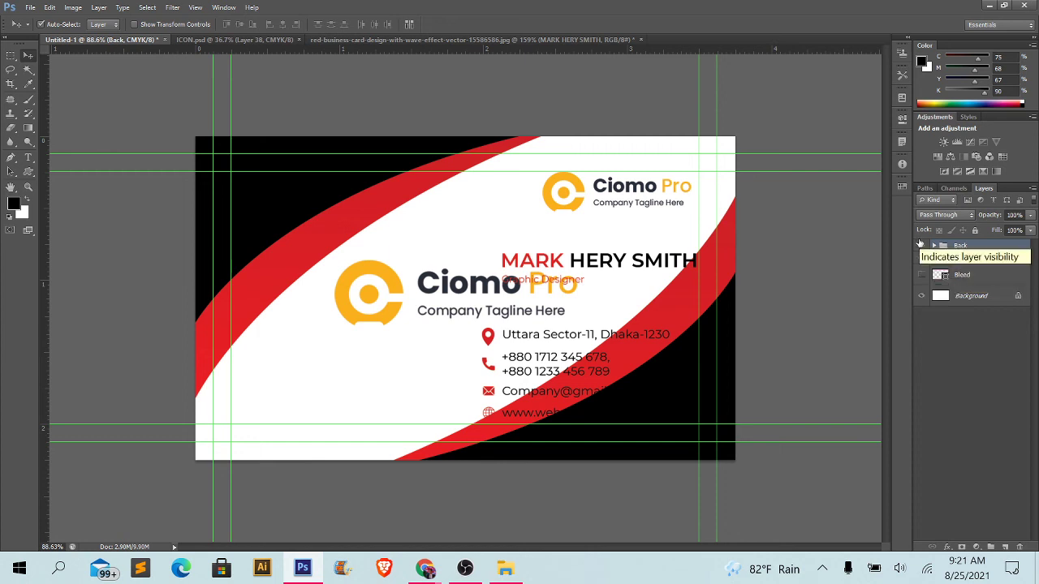
click(921, 246)
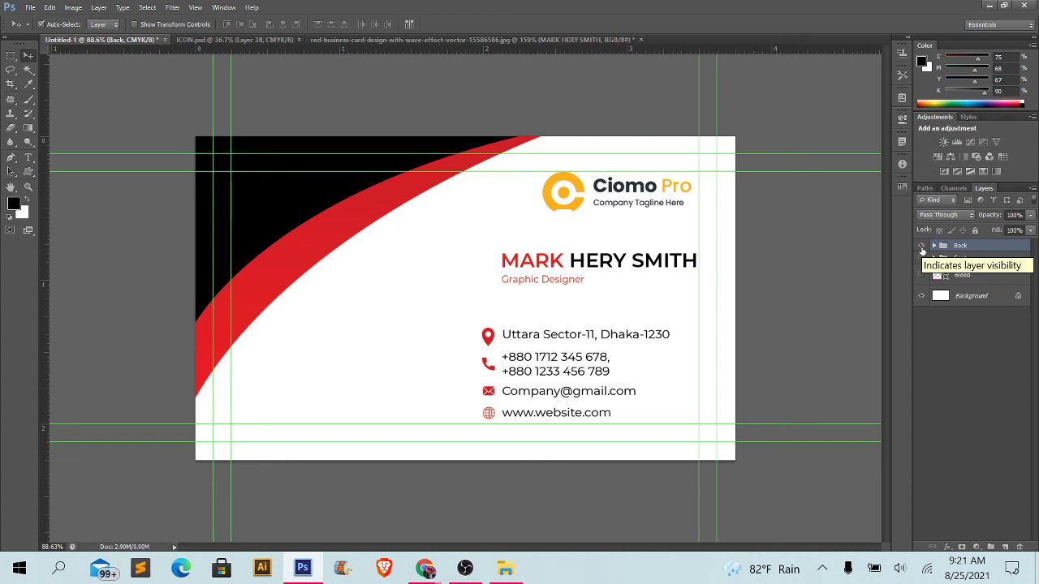
click(922, 254)
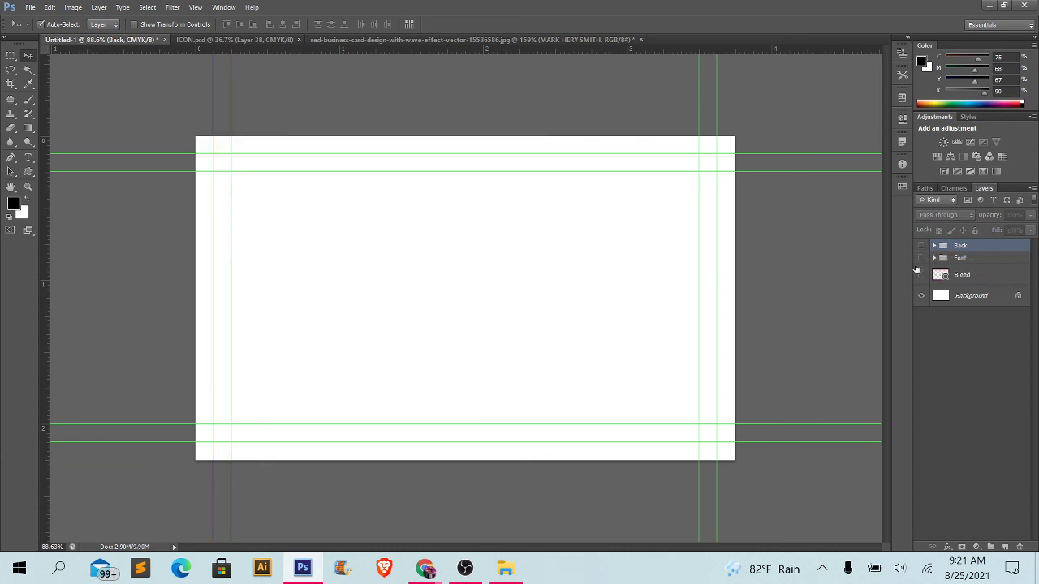
click(921, 258)
click(922, 275)
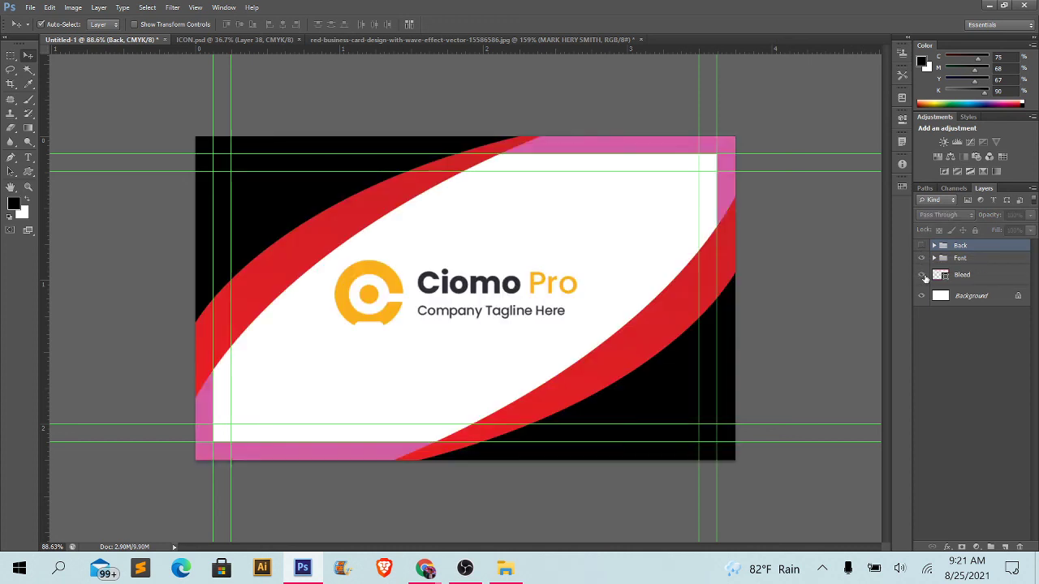
drag(995, 279, 965, 246)
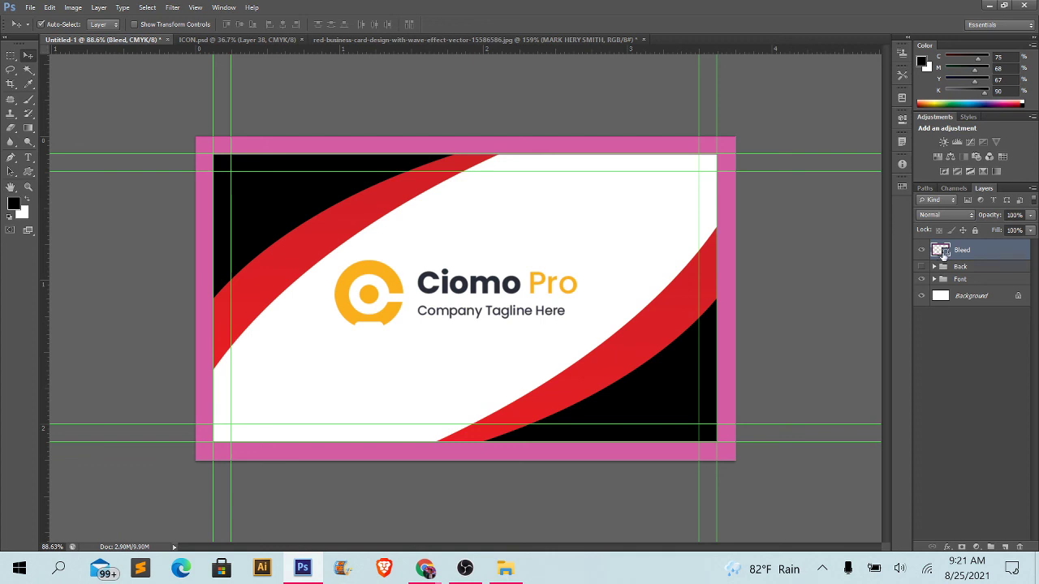
Try other Bleed colours but keep pink, then hide the Bleed layer and Back group
double_click(941, 252)
click(690, 99)
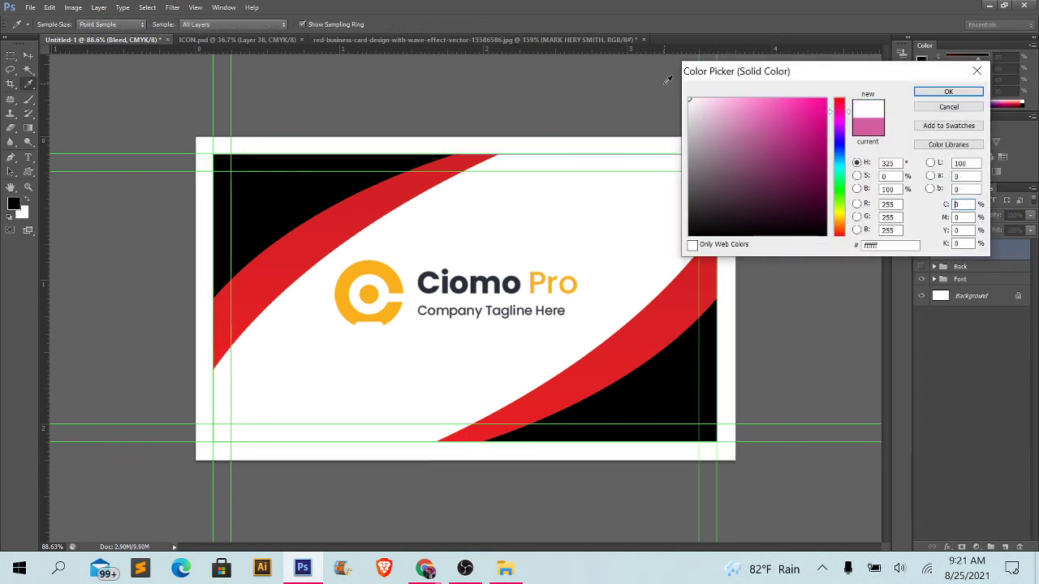
drag(775, 197, 635, 232)
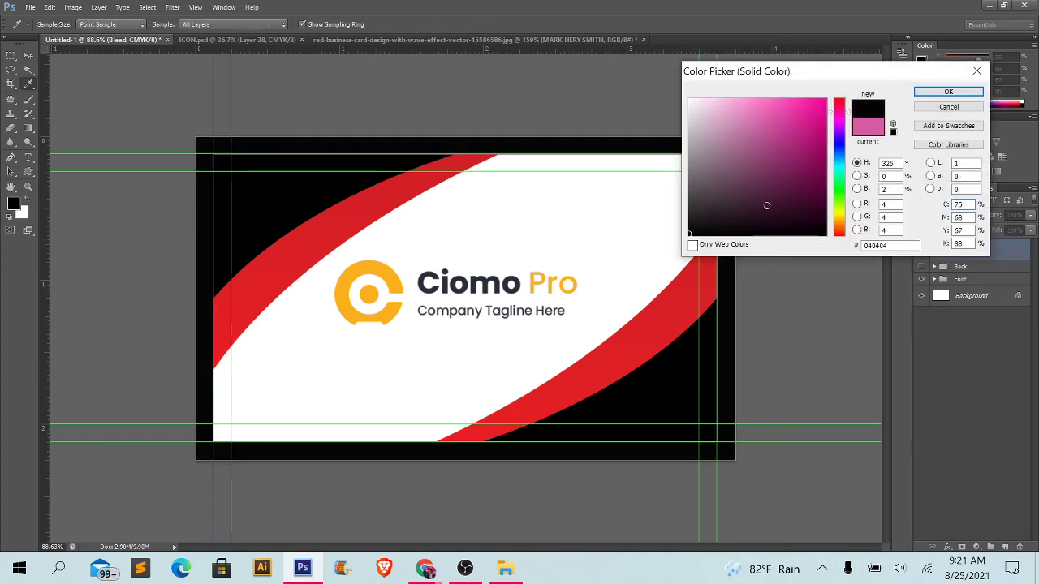
drag(768, 206, 689, 99)
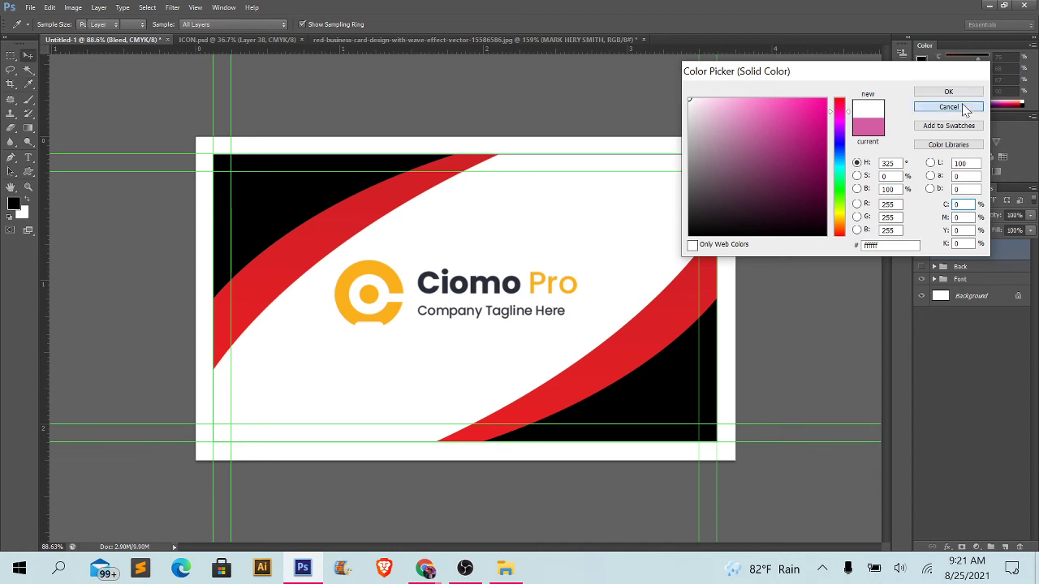
click(949, 106)
click(923, 250)
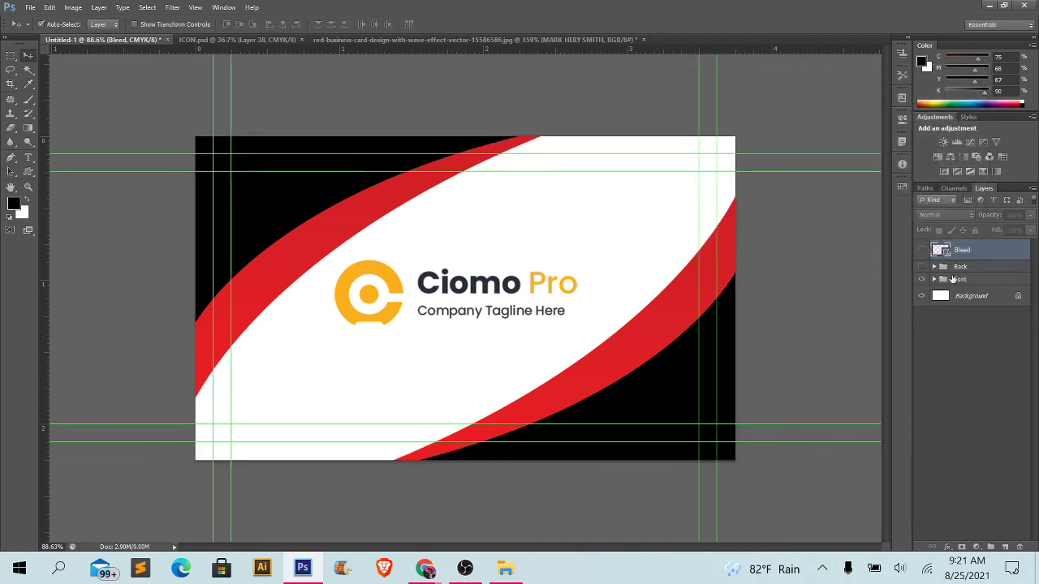
click(921, 250)
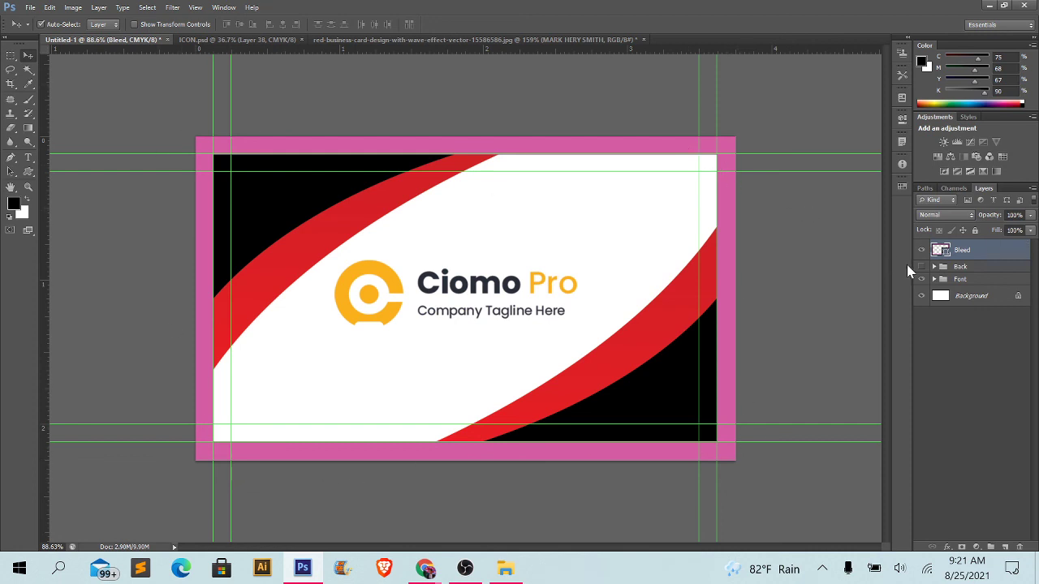
drag(921, 250, 921, 266)
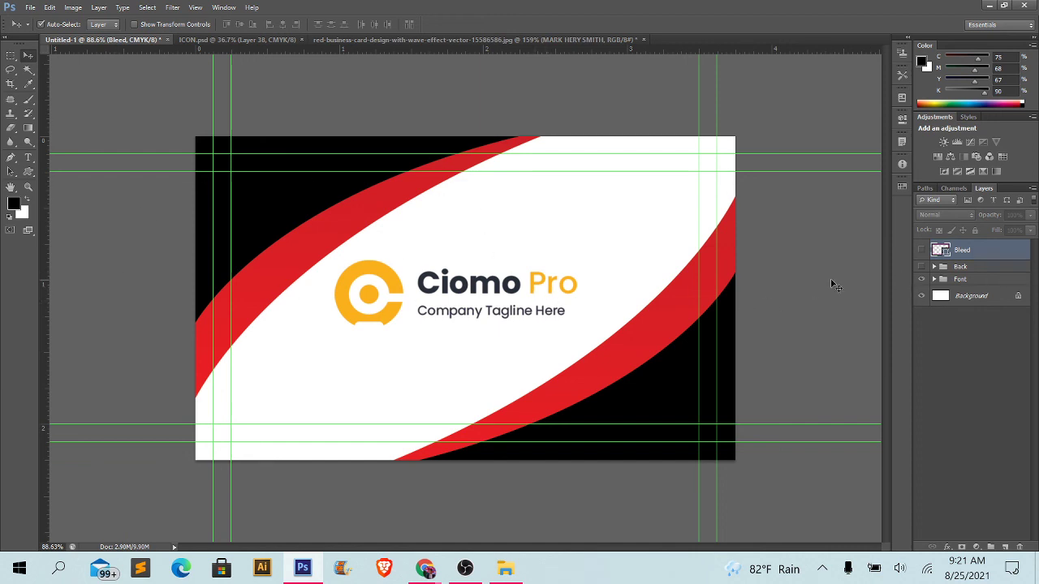
Save the layered card as 'Bussiness Card Design.psd' in the Desktop folder
click(30, 8)
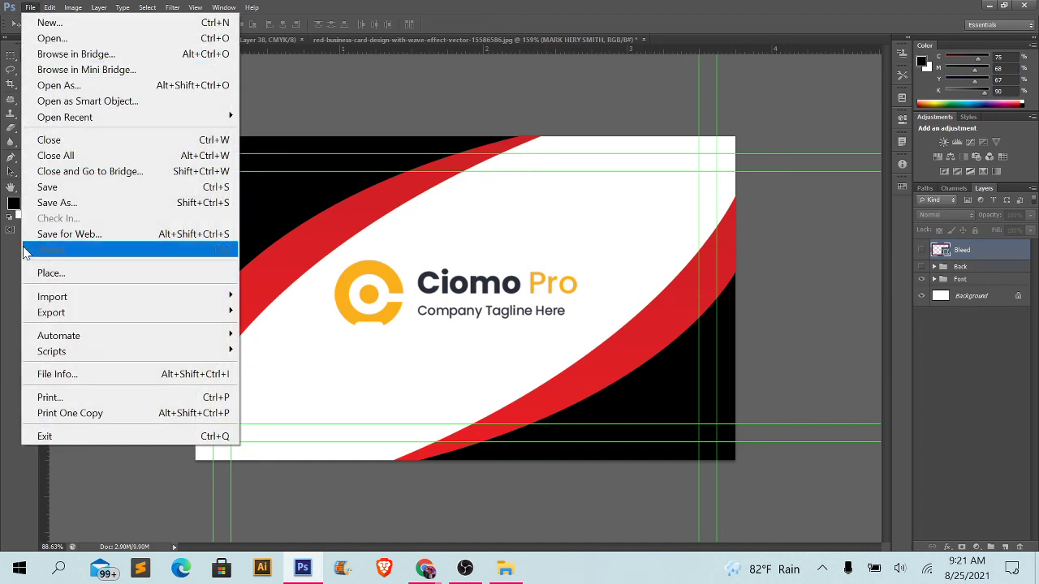
click(24, 203)
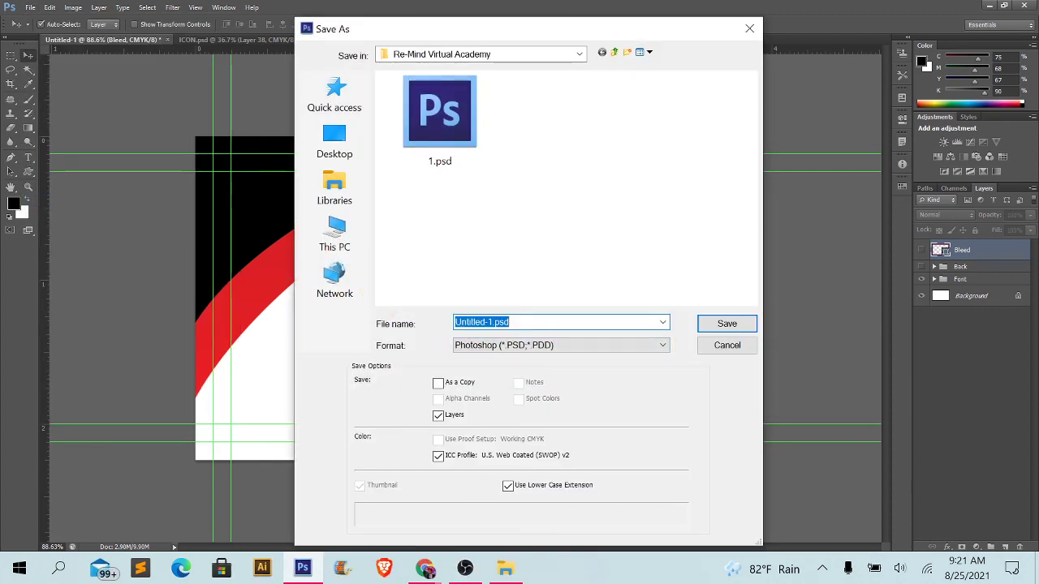
text(Busi)
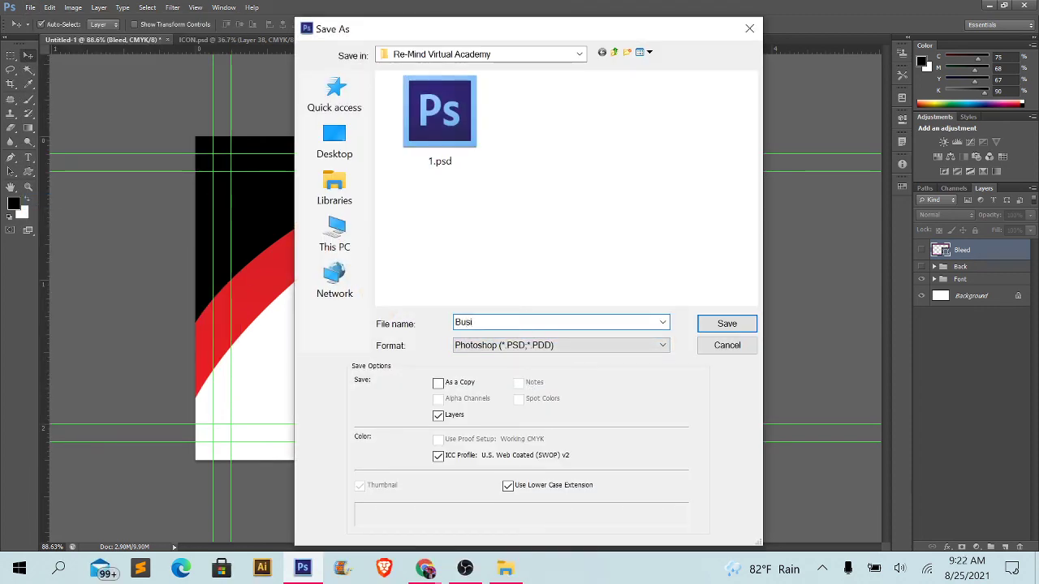
key(BackSpace)
text(siness Card Design)
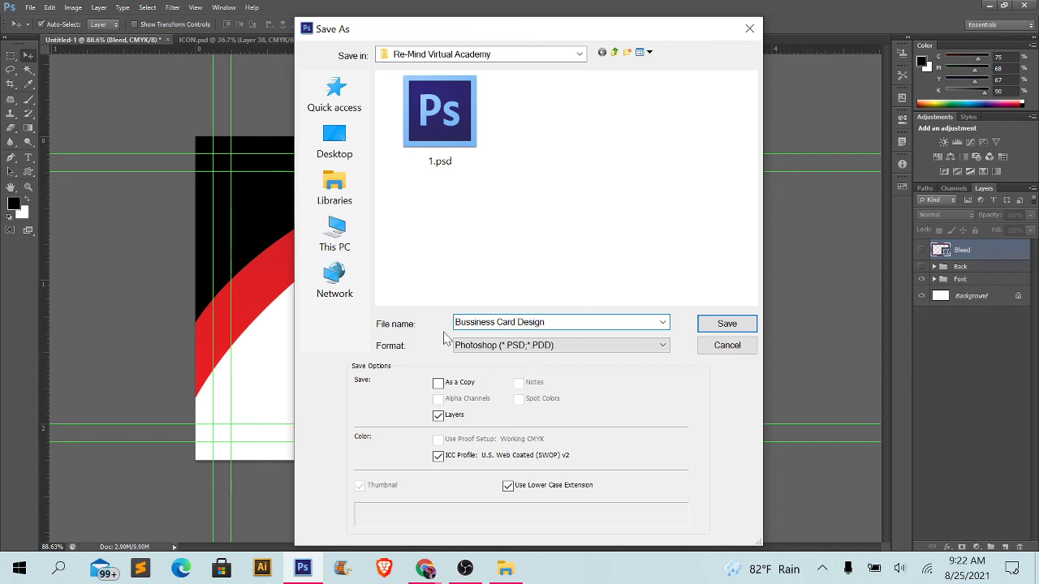
click(334, 142)
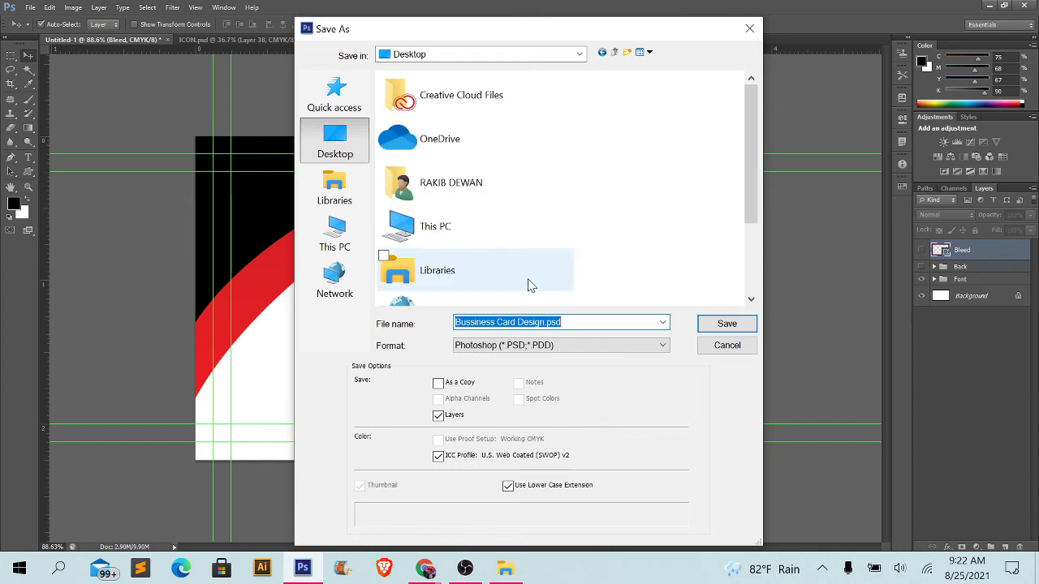
click(726, 324)
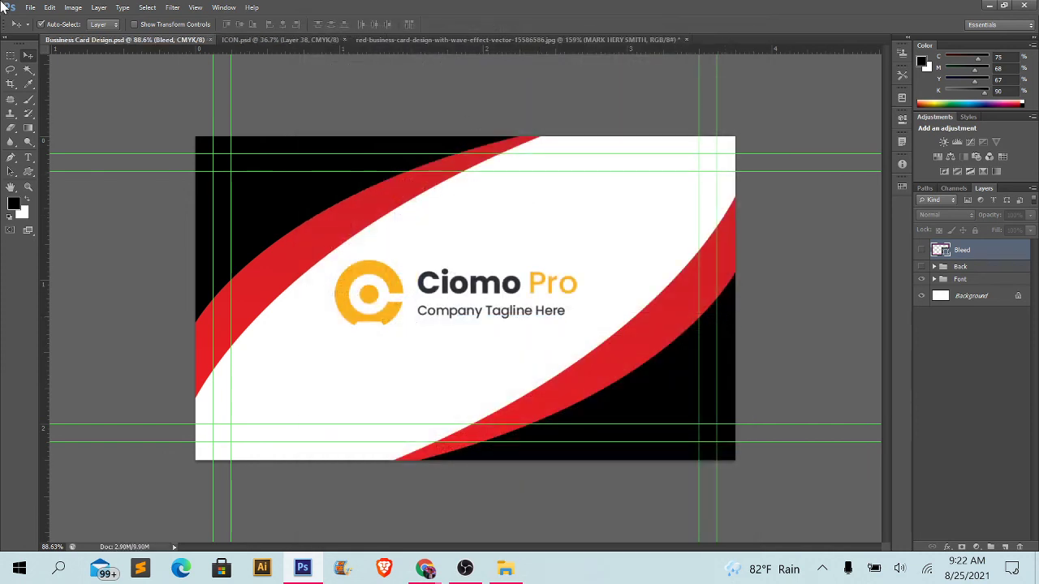
Save a JPEG copy of the card with the default quality settings
click(29, 7)
click(61, 202)
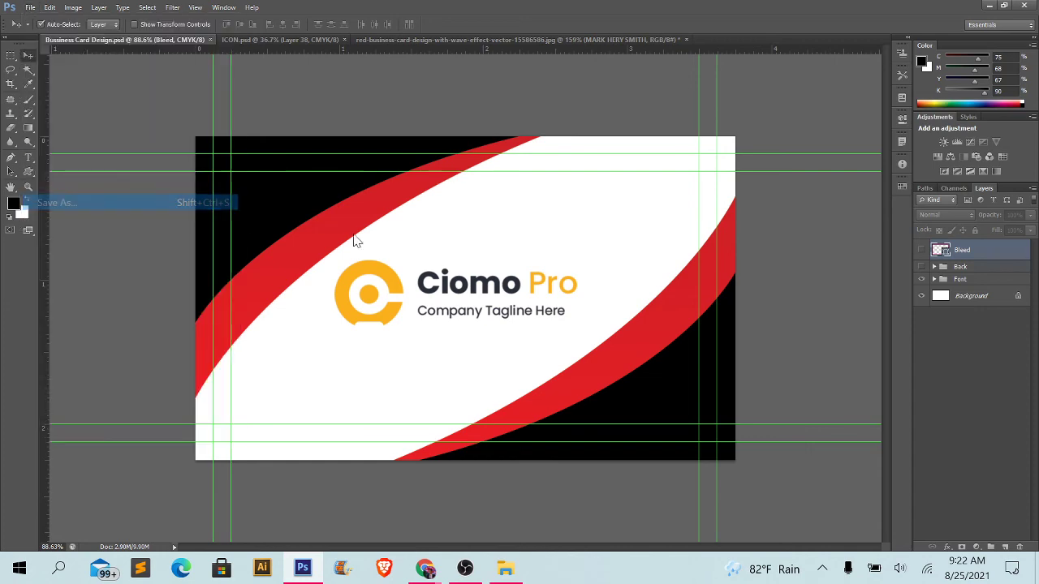
click(529, 346)
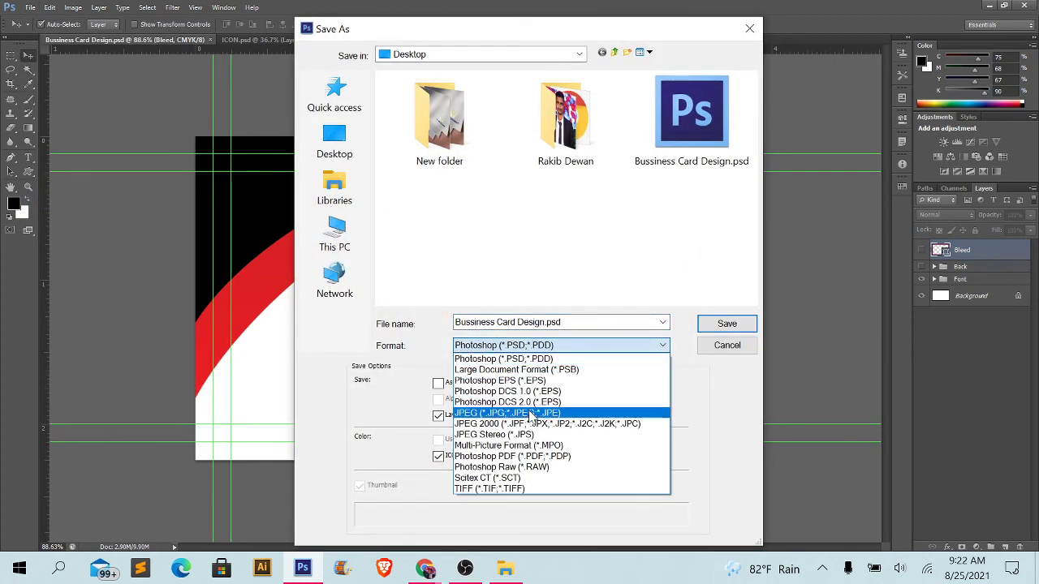
click(529, 415)
click(727, 324)
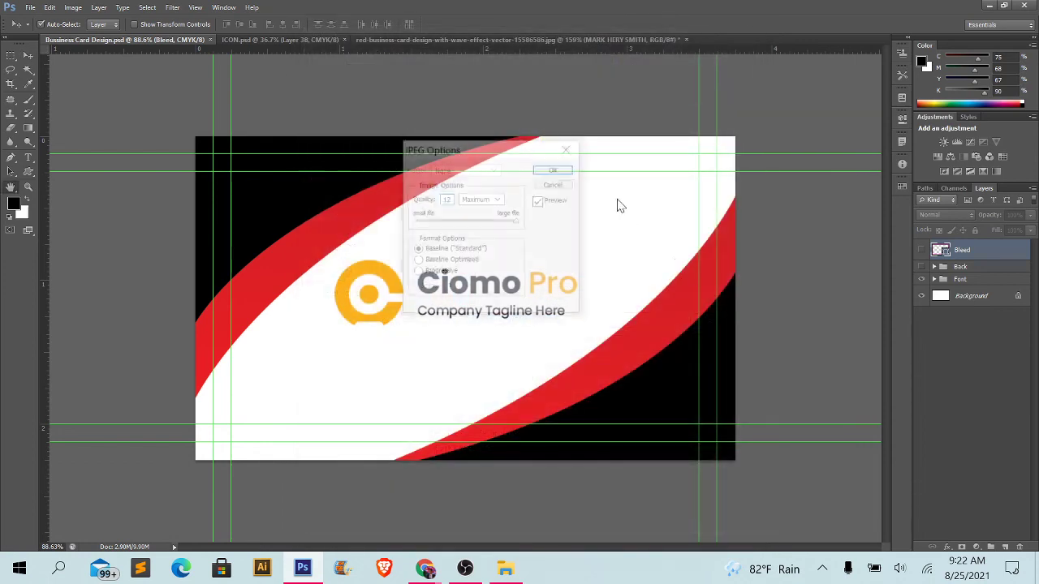
click(553, 171)
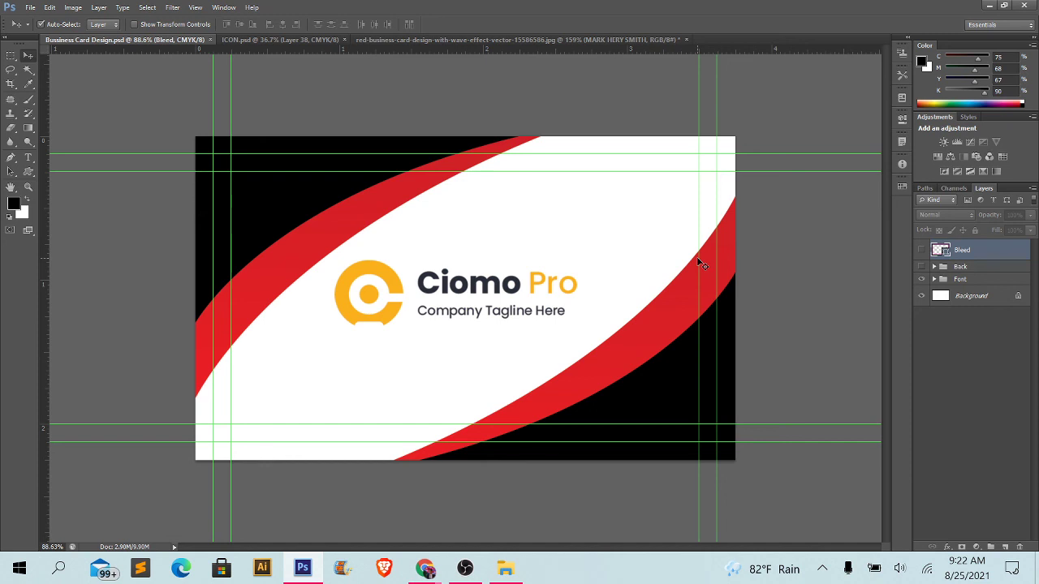
Close the red business card reference image without saving its changes
click(283, 40)
click(379, 42)
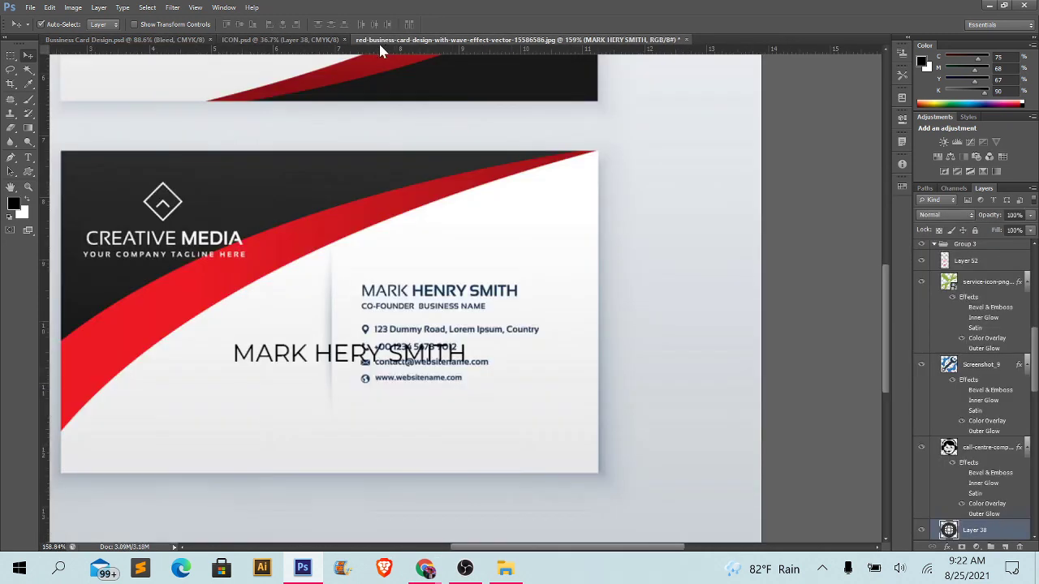
click(162, 40)
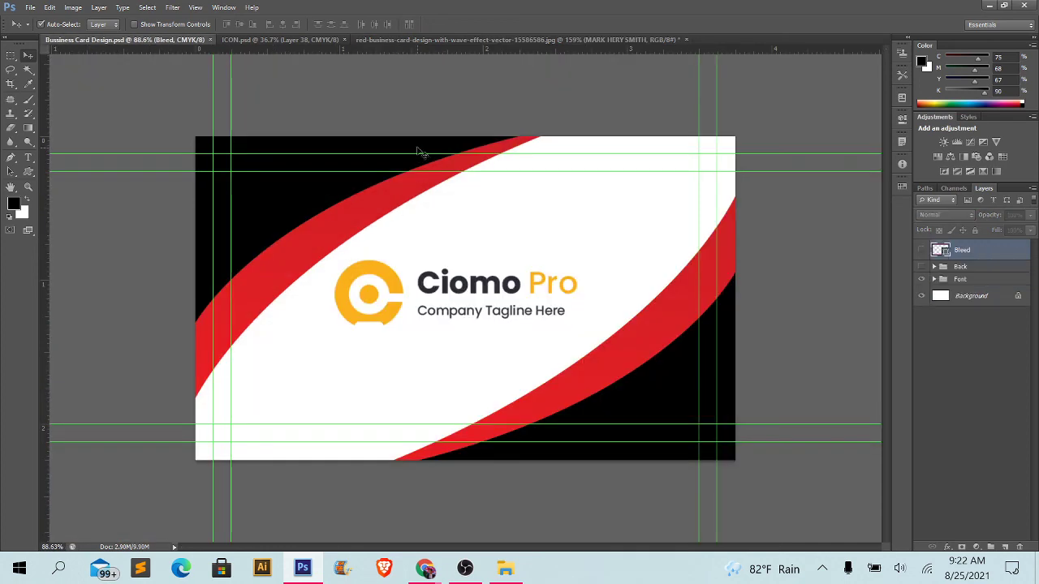
click(492, 42)
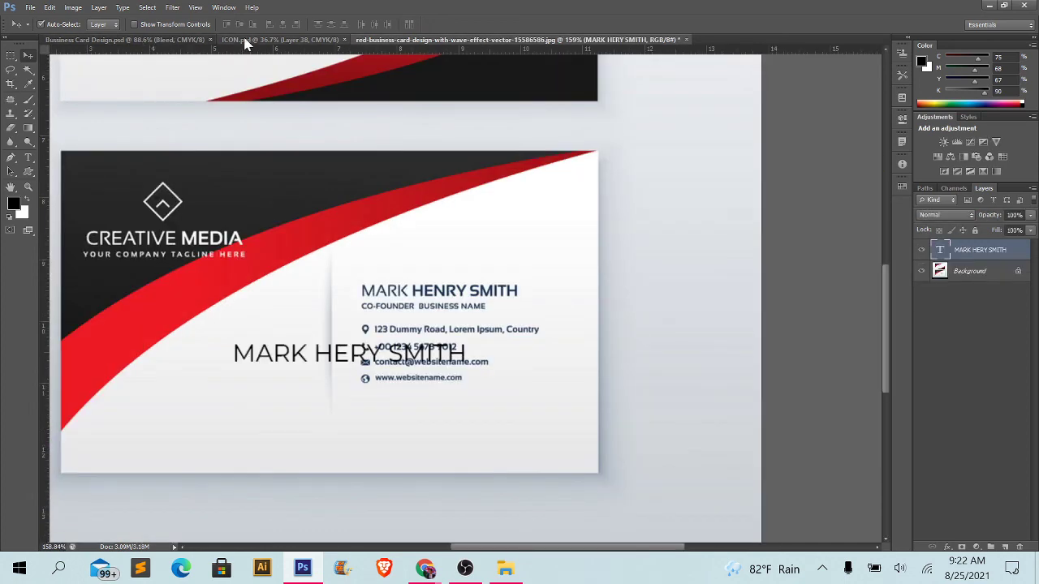
click(686, 39)
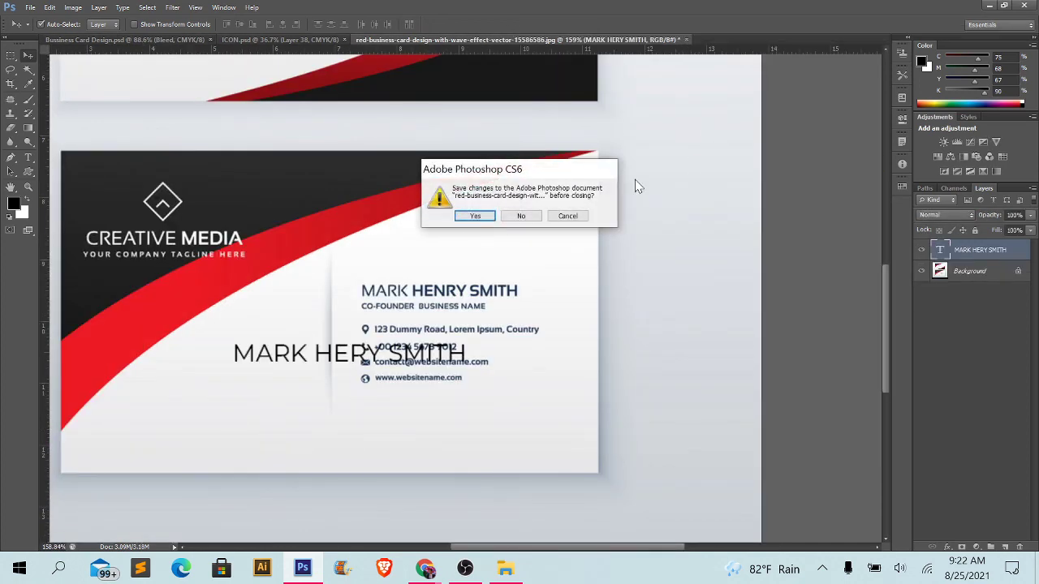
click(517, 216)
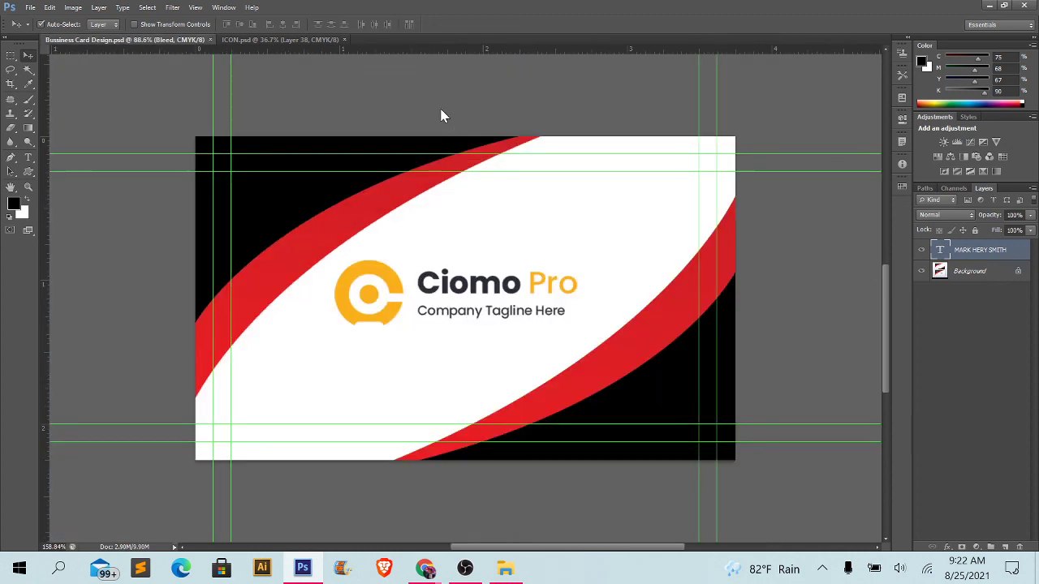
click(314, 41)
Close the ICON document and make the contact-details side of the card visible
click(345, 40)
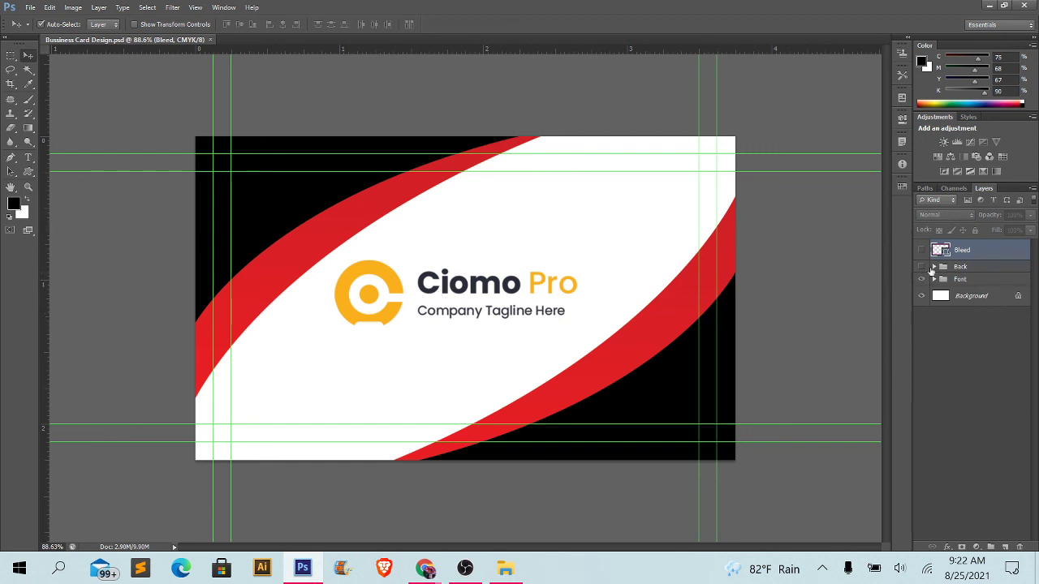
click(922, 279)
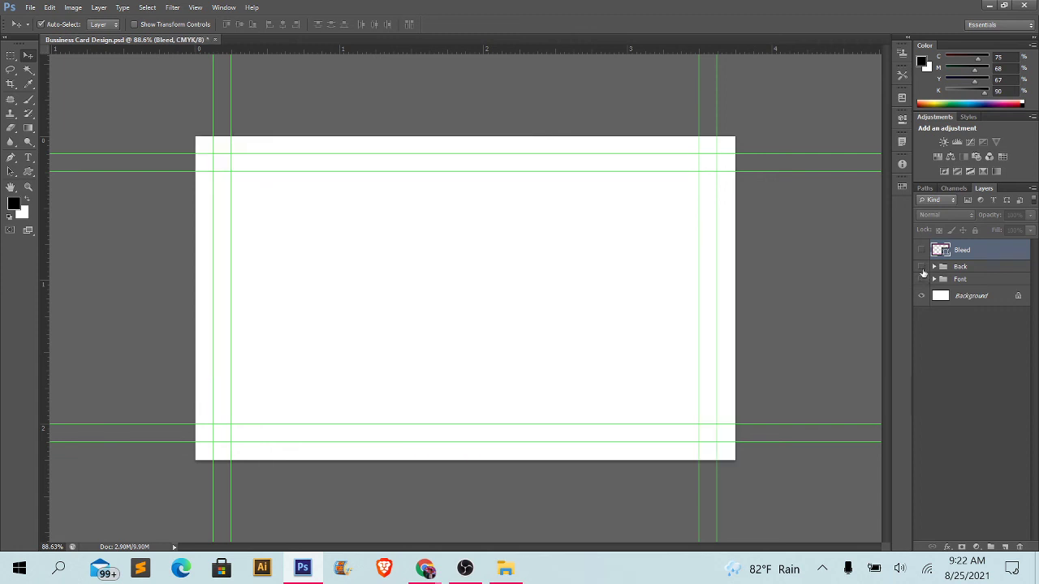
drag(922, 267, 922, 279)
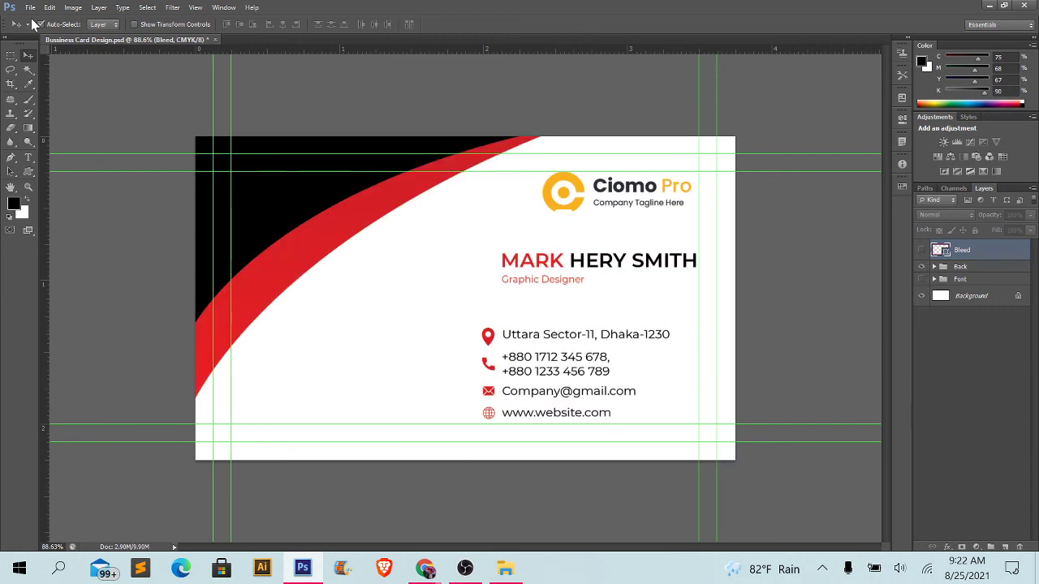
Export this side as 'Bussiness Card Design2.jpg', then re-save the layered PSD
click(30, 7)
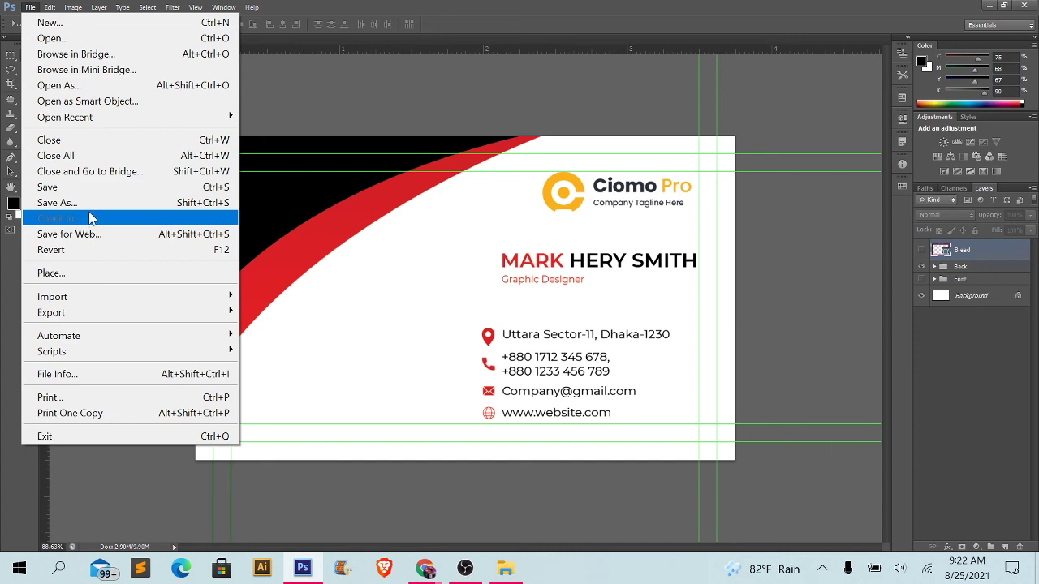
click(81, 203)
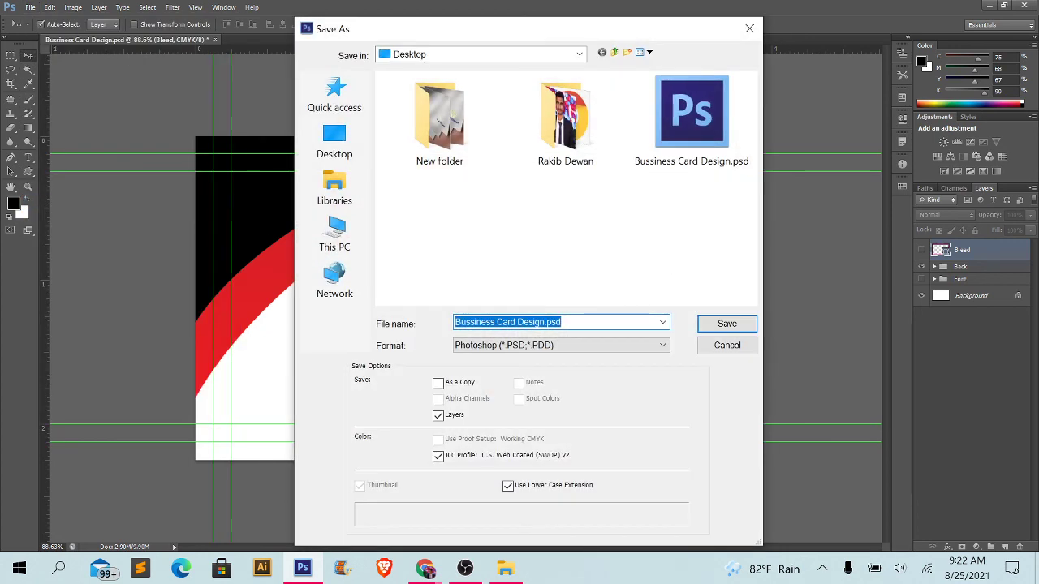
click(590, 347)
click(568, 417)
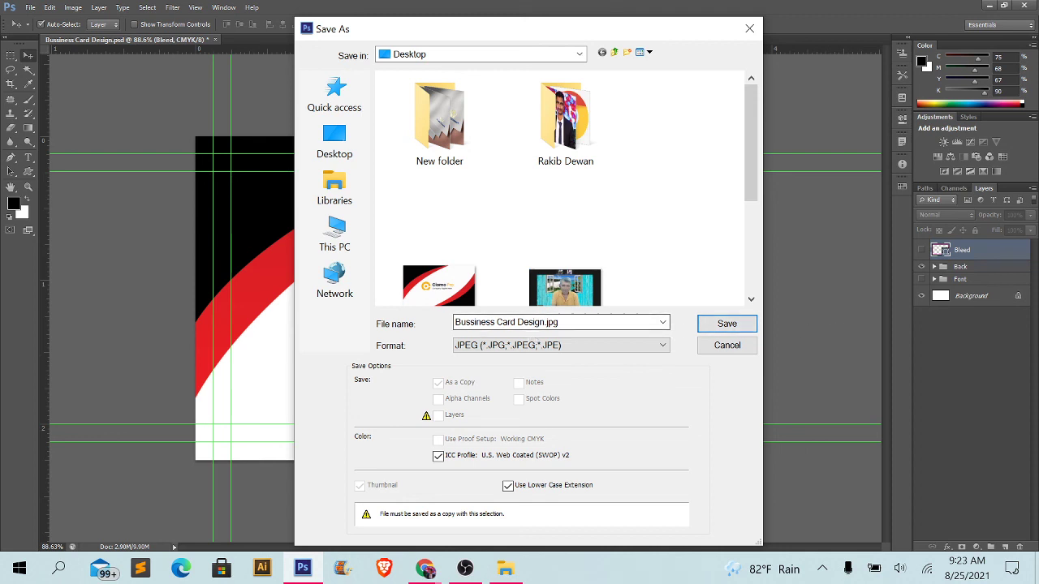
click(542, 323)
click(542, 322)
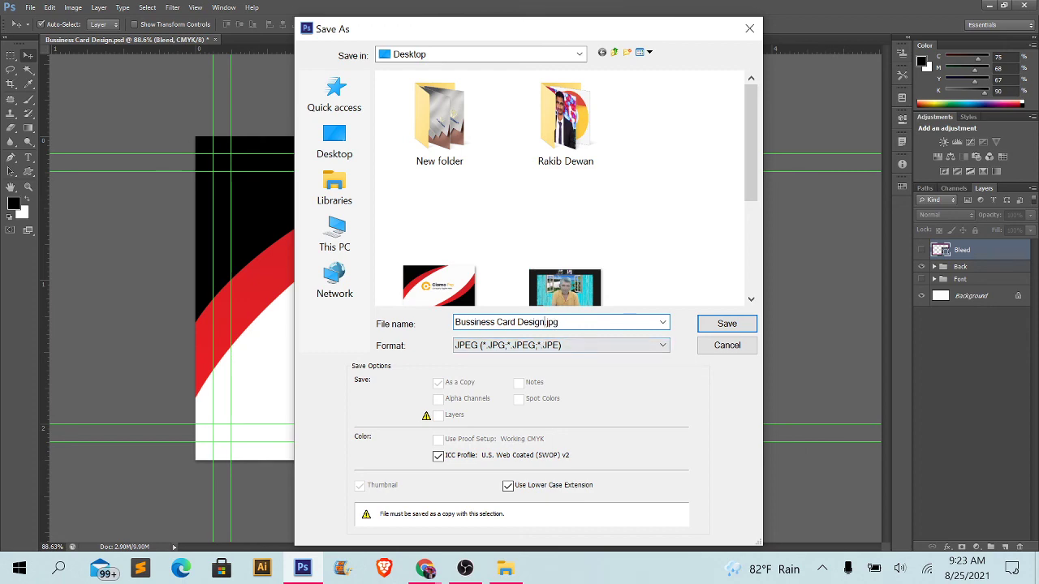
text(2)
key(Return)
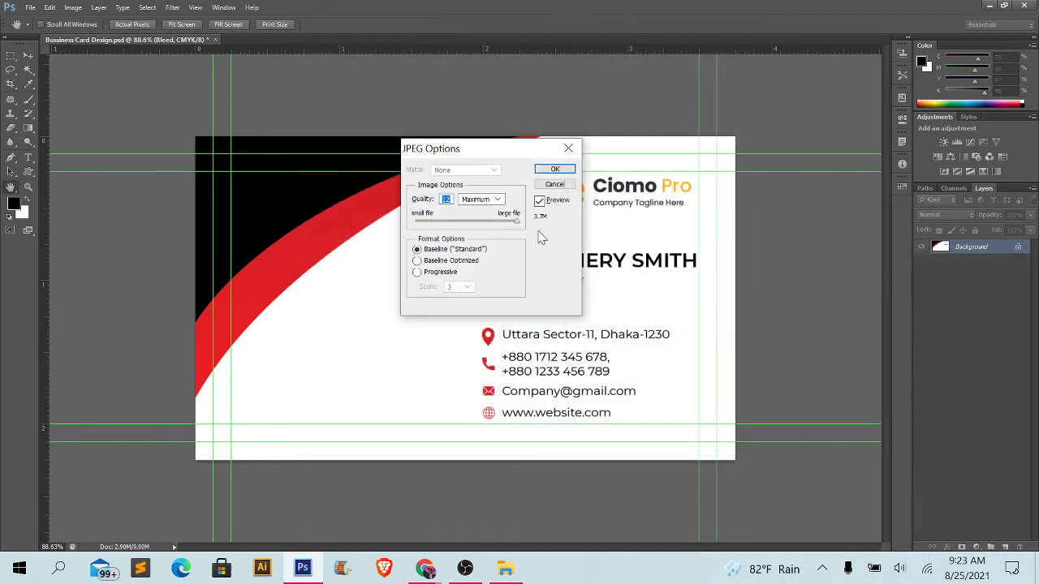
click(555, 170)
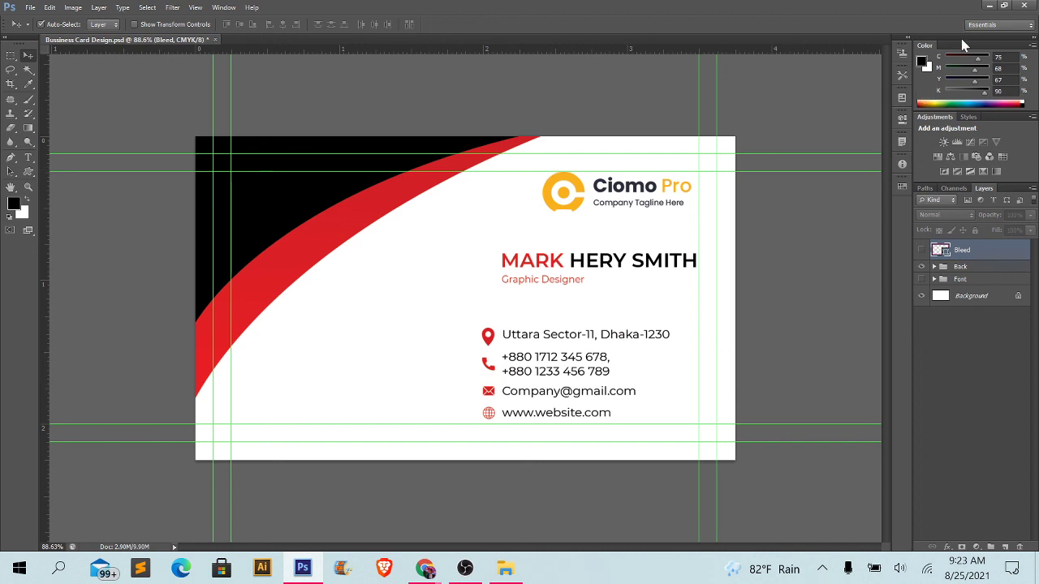
click(30, 7)
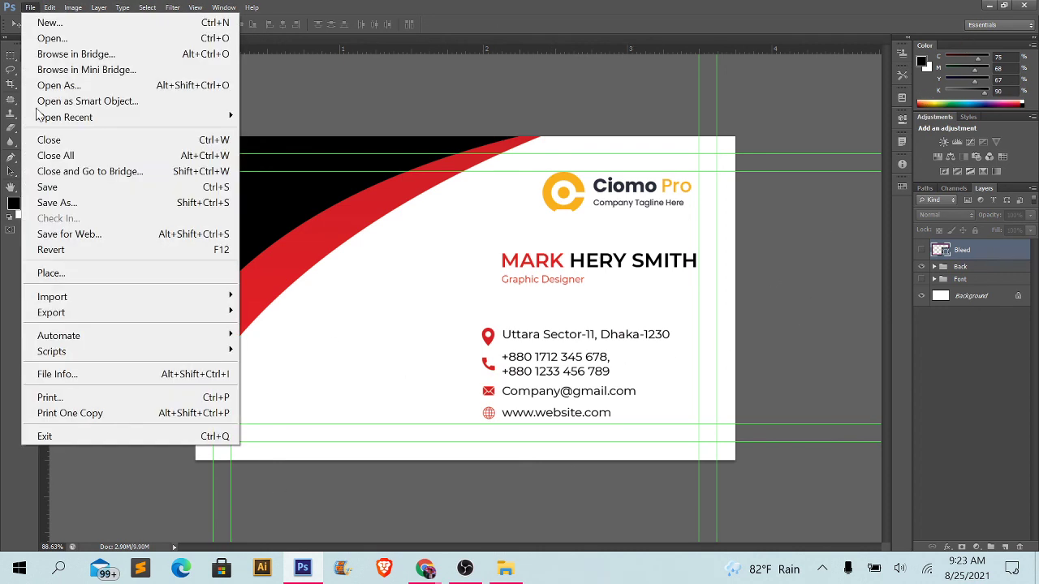
click(46, 188)
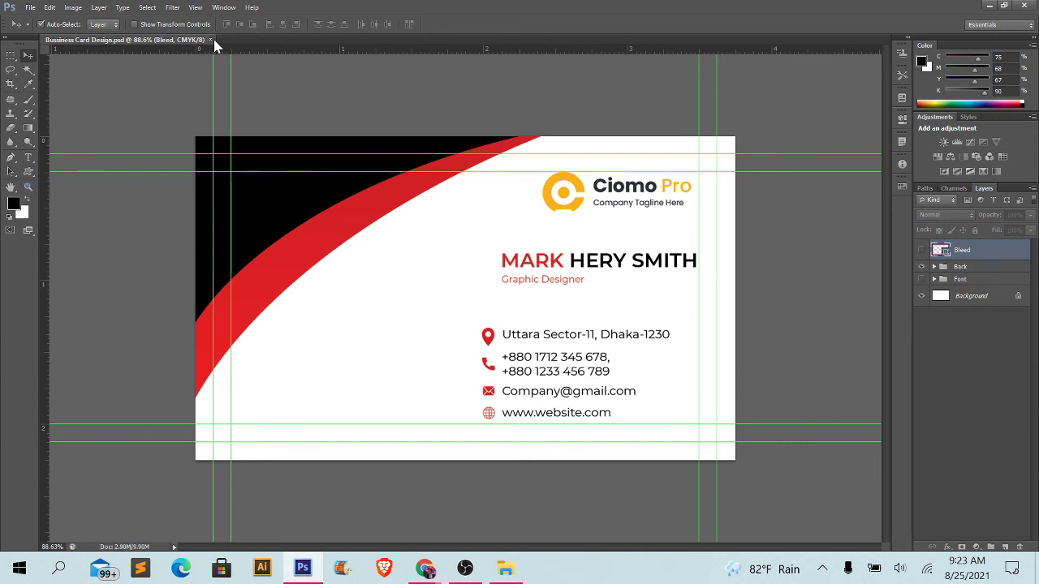
Close the card, view both card JPEGs in Photos, then drag both into Photoshop
key(ctrl+w)
click(986, 6)
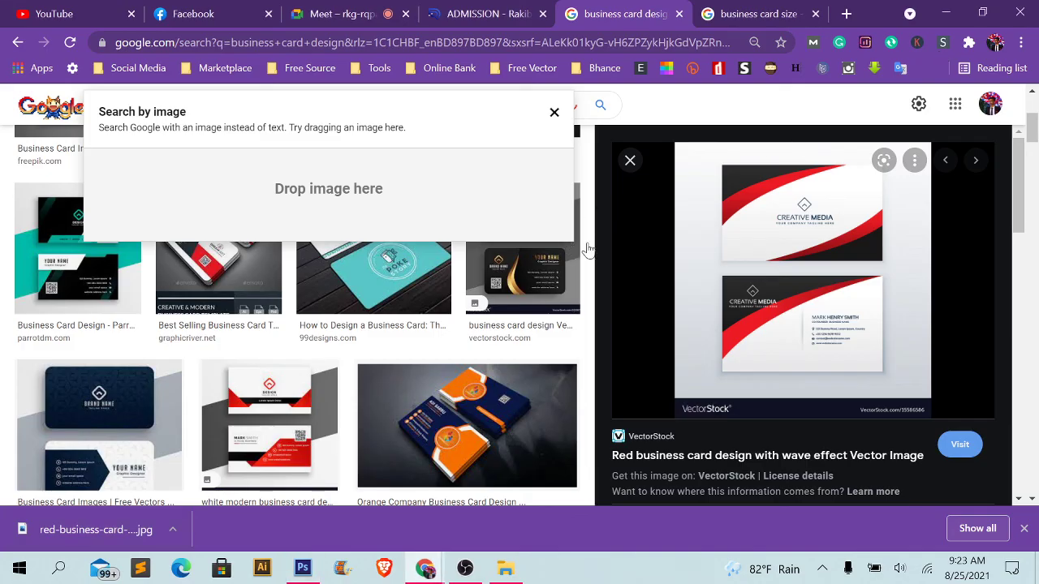
click(948, 13)
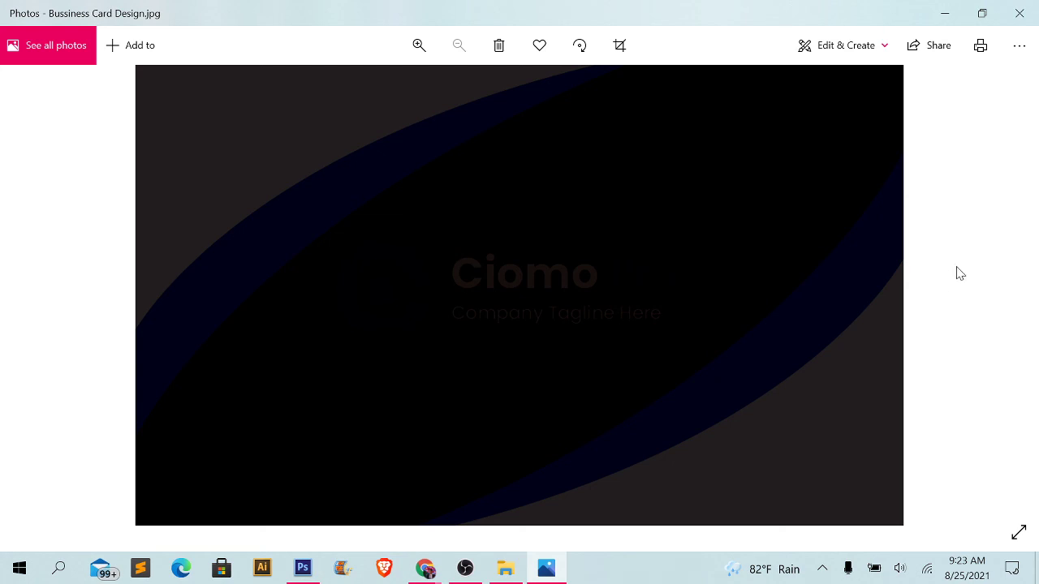
click(1017, 312)
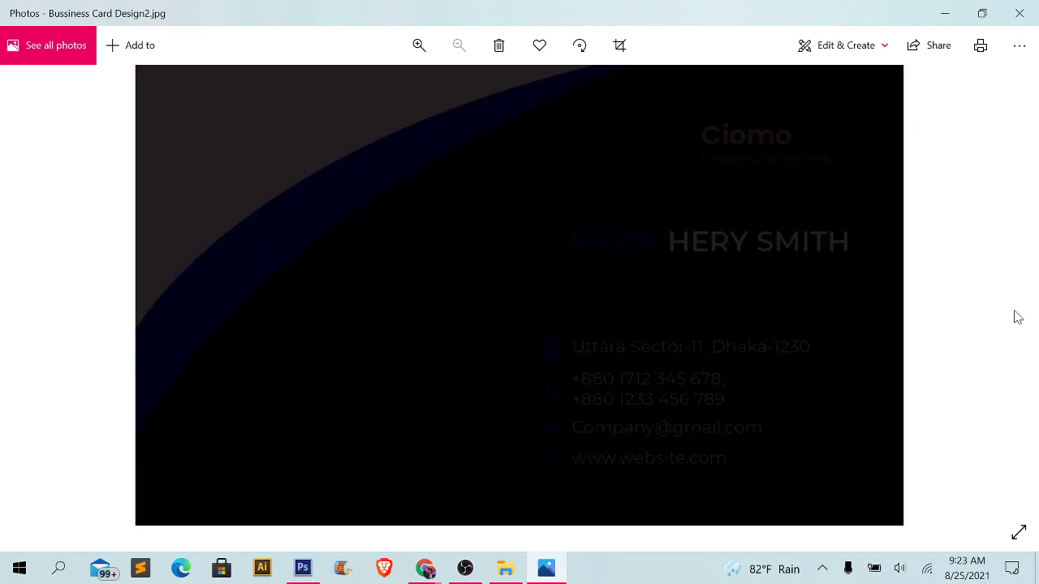
click(1019, 13)
mouse_move(446, 305)
mouse_down()
mouse_move(400, 229)
mouse_move(303, 575)
mouse_move(609, 55)
mouse_up()
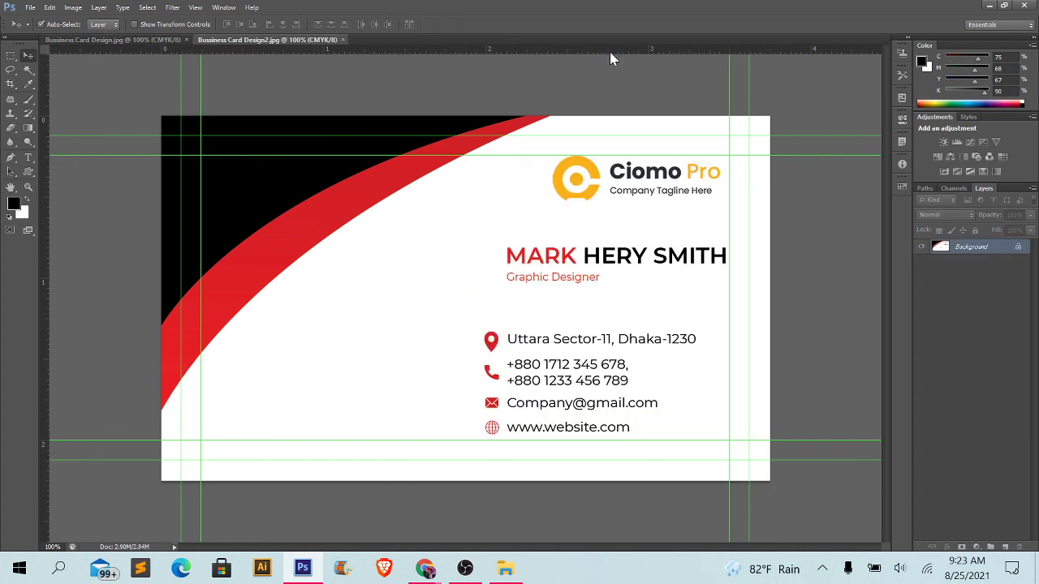
Hide the guides and close the Bussiness Card Design2.jpg document
key(ctrl+semicolon)
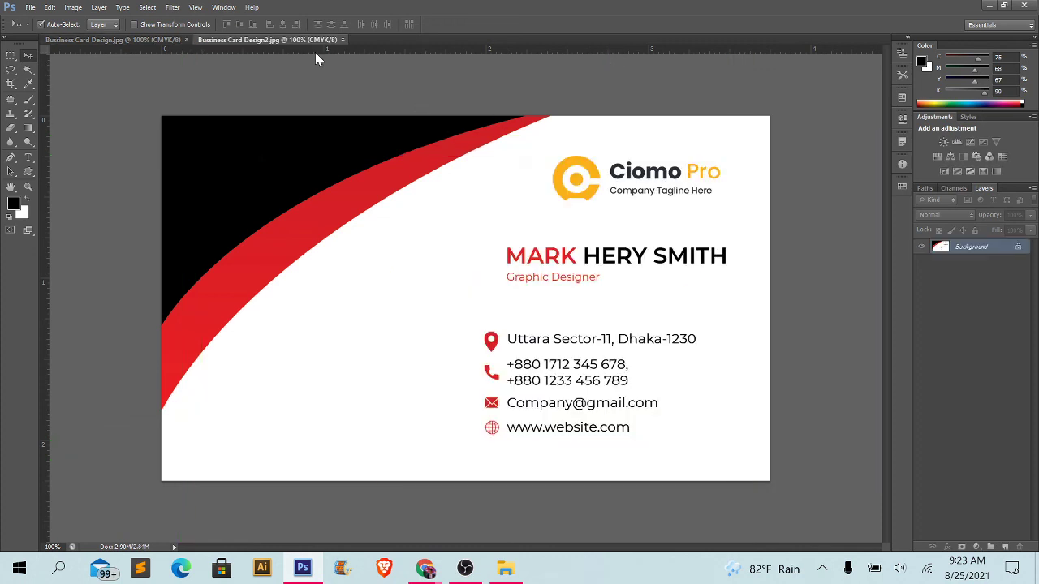
click(342, 39)
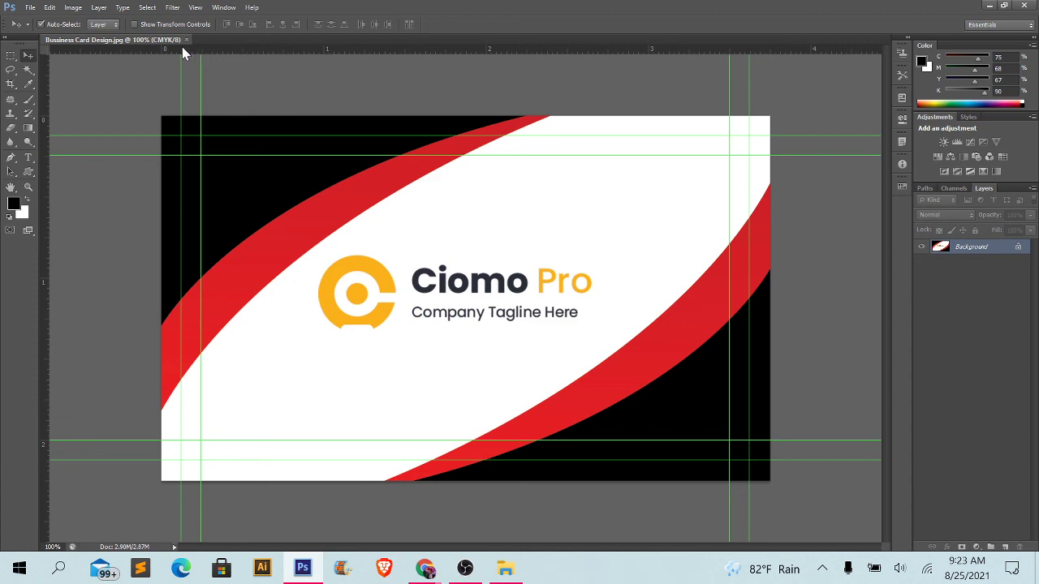
key(ctrl+semicolon)
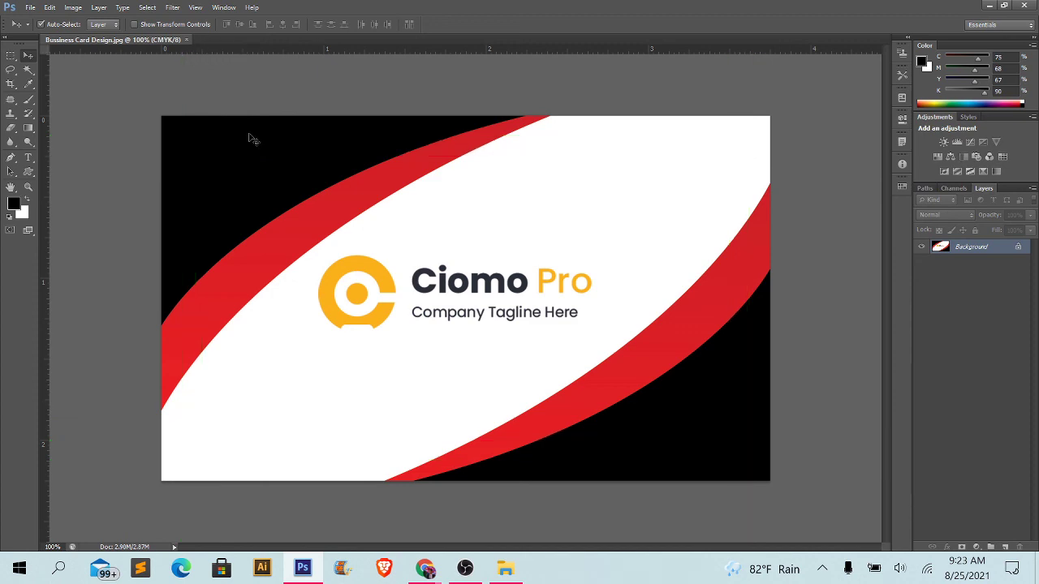
Overwrite 'Bussiness Card Design.jpg' as a Progressive JPEG, then minimize Photoshop
click(37, 7)
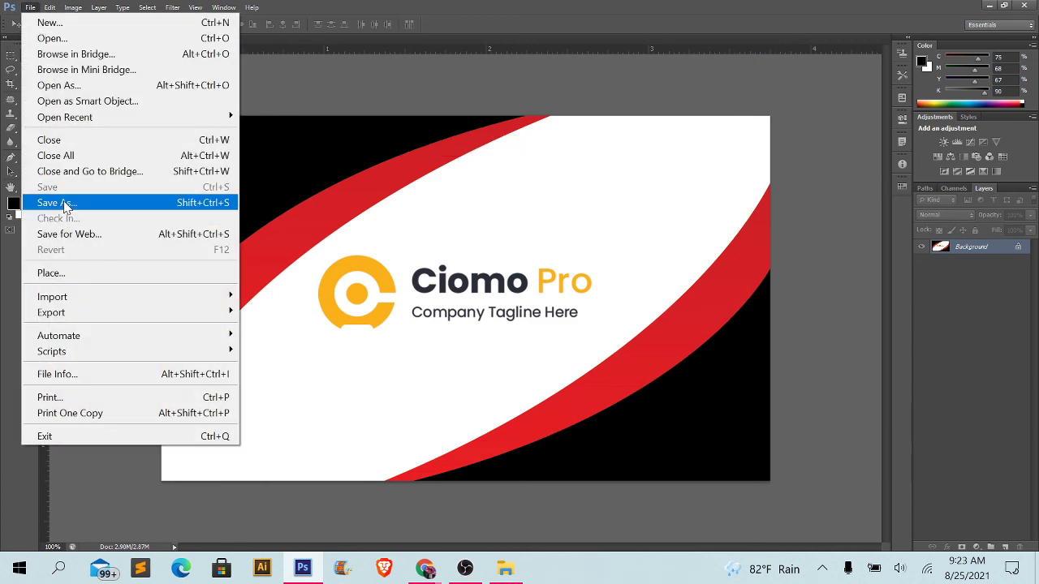
click(58, 203)
click(509, 351)
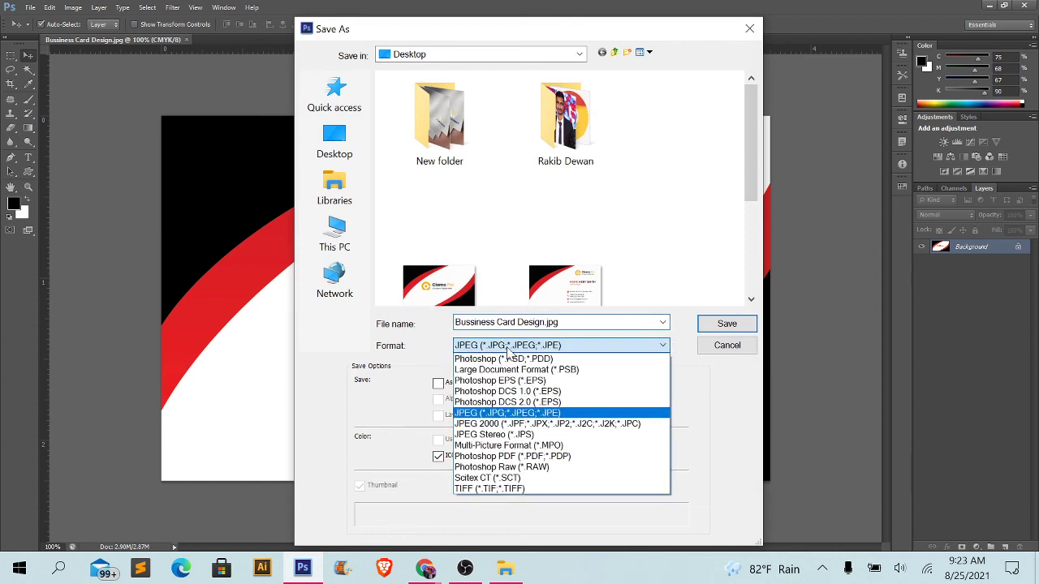
click(507, 405)
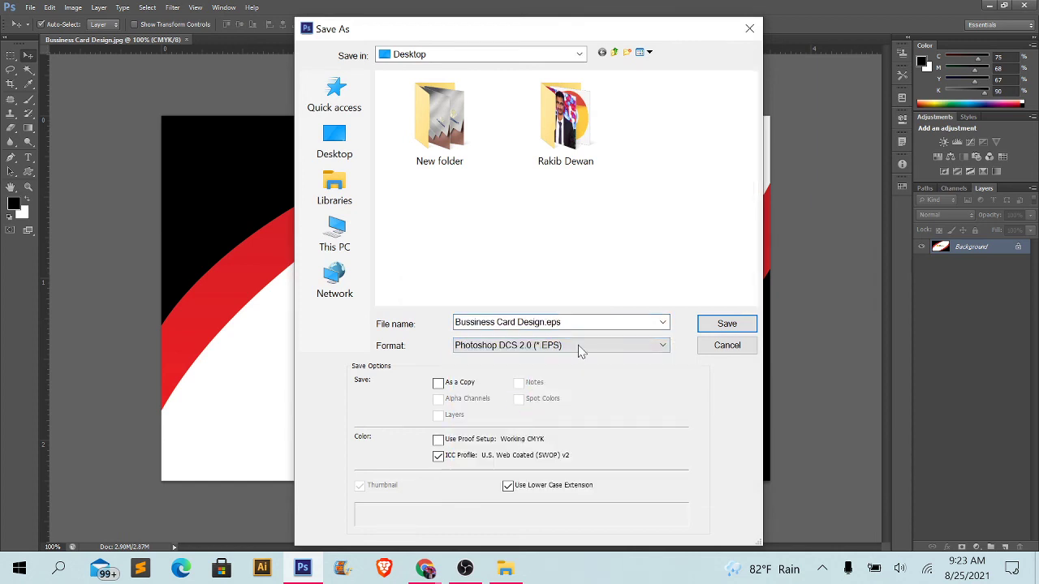
click(561, 347)
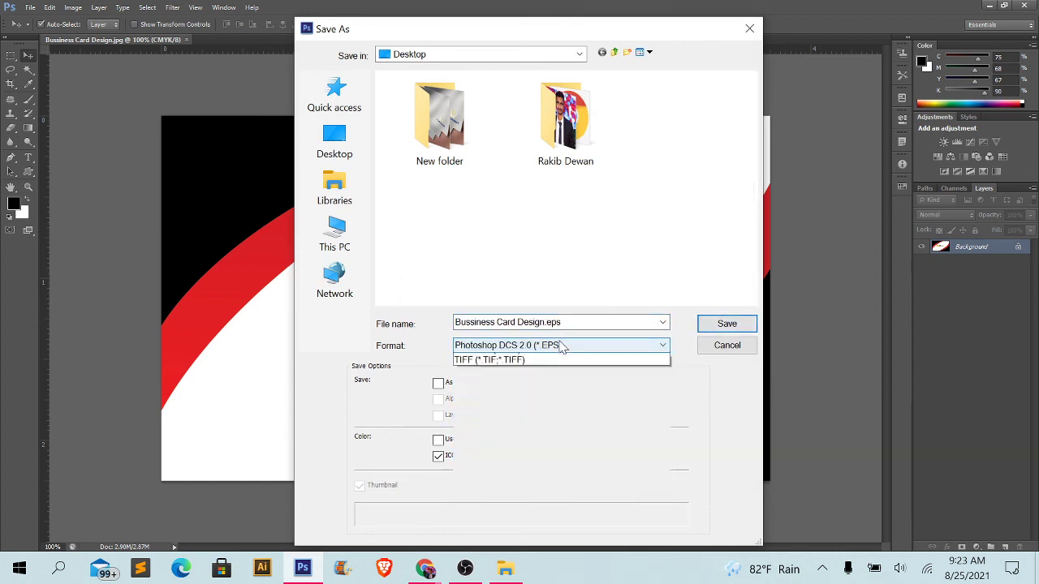
click(519, 418)
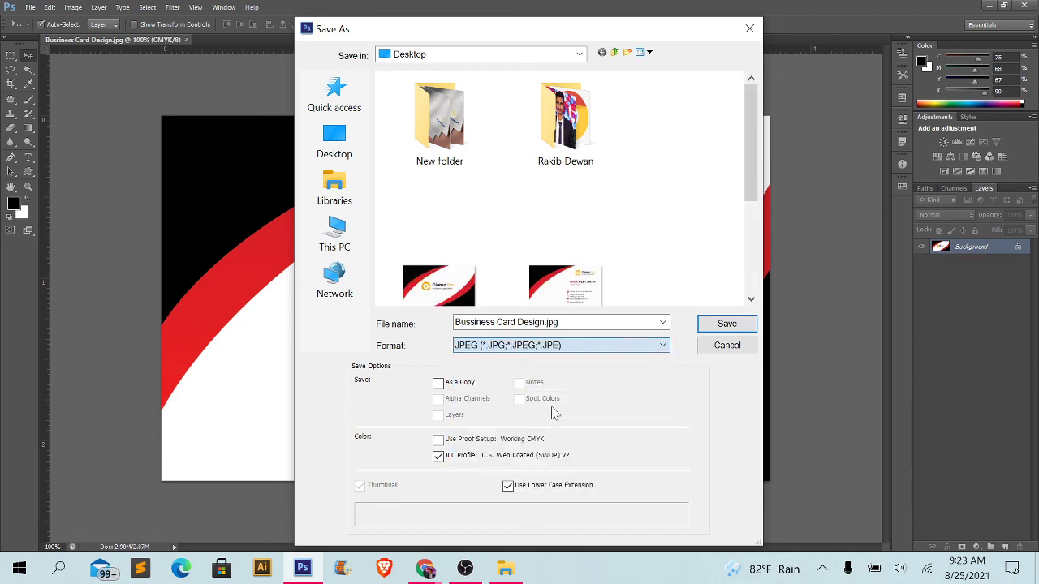
click(734, 324)
click(484, 217)
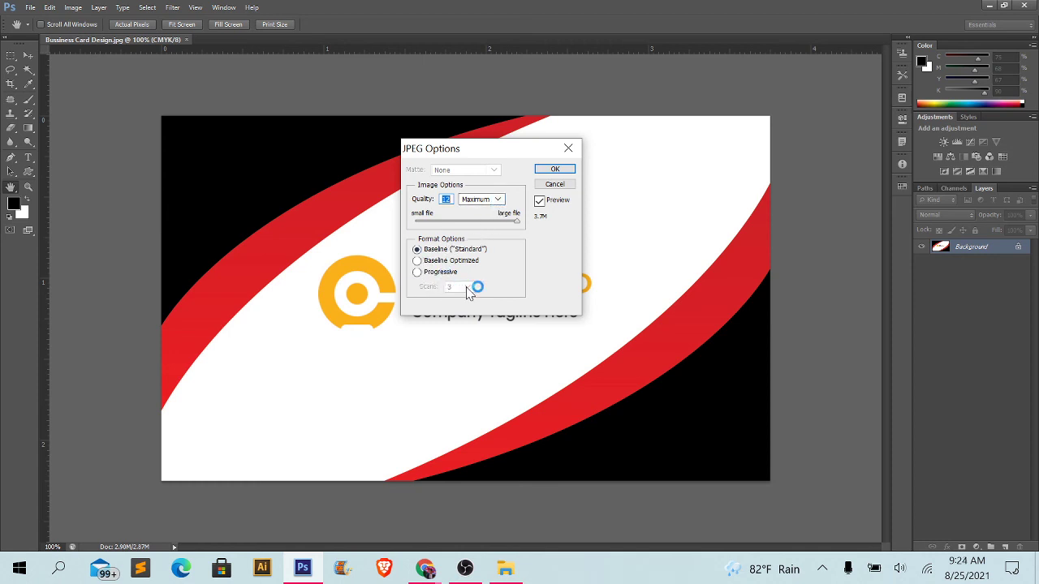
click(418, 272)
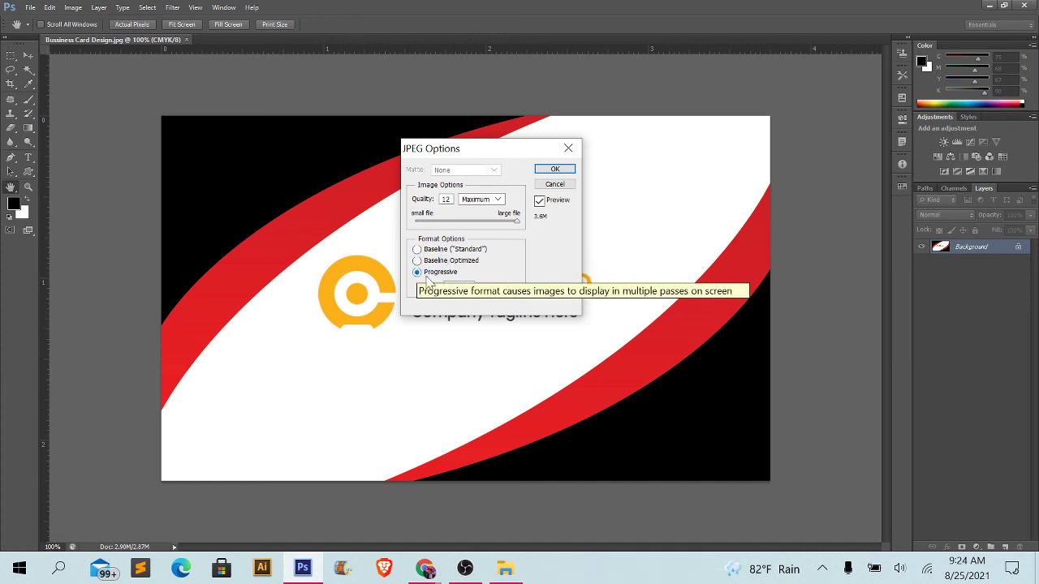
click(559, 169)
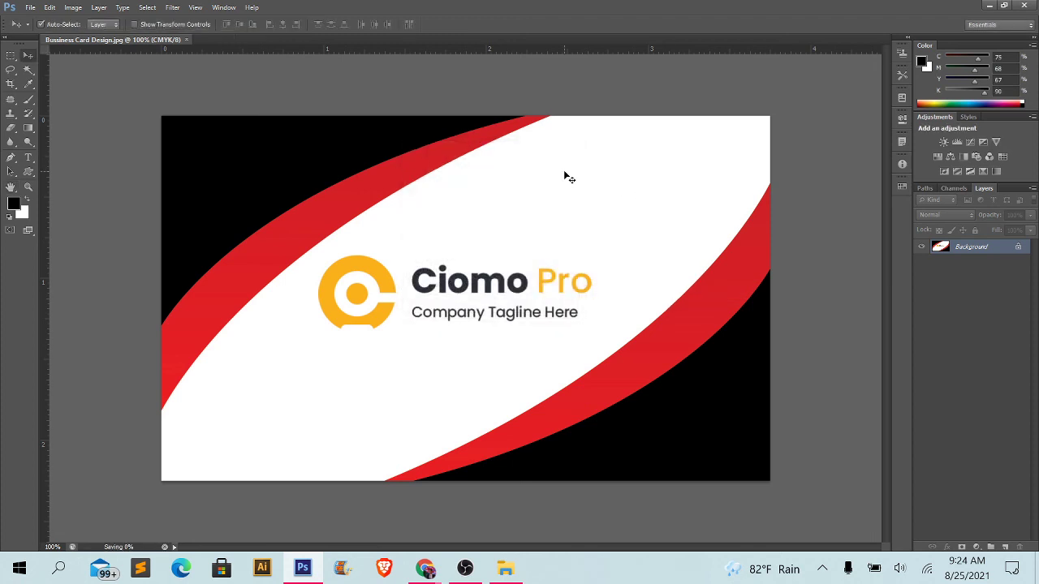
click(989, 7)
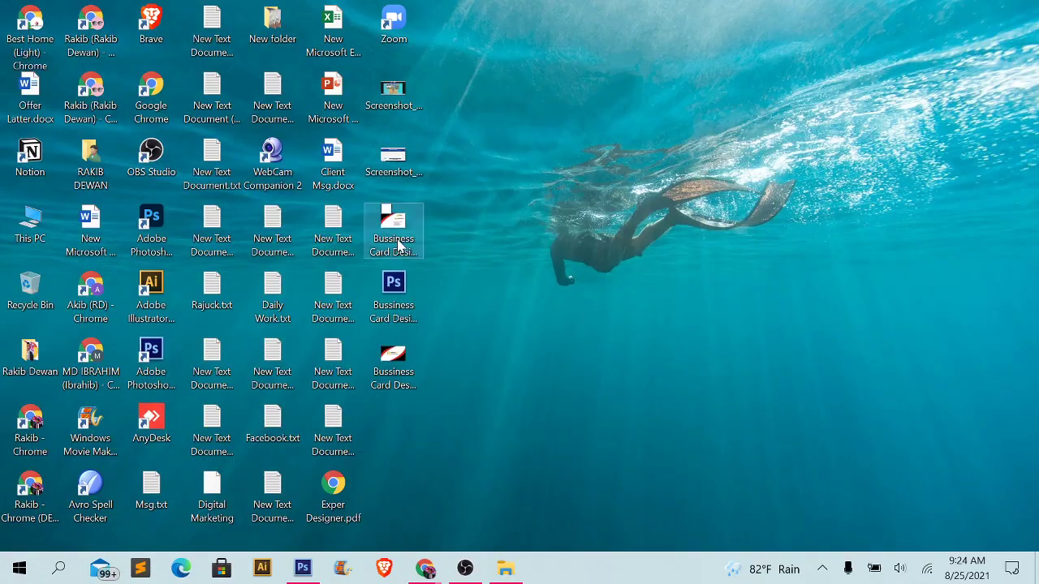
View both card JPEGs in Photos, then close the card document in Photoshop and minimize it
double_click(399, 244)
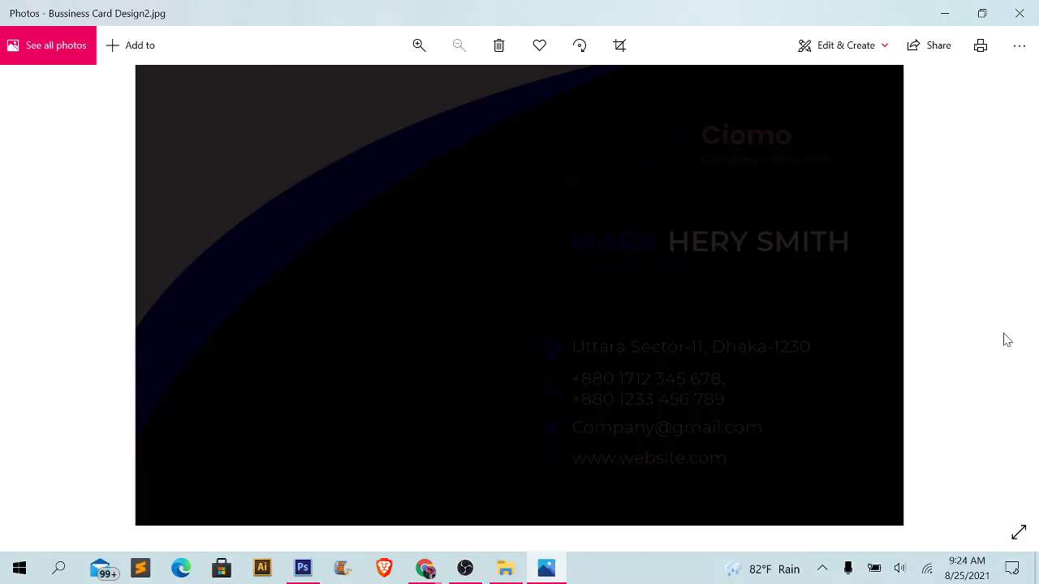
click(4, 302)
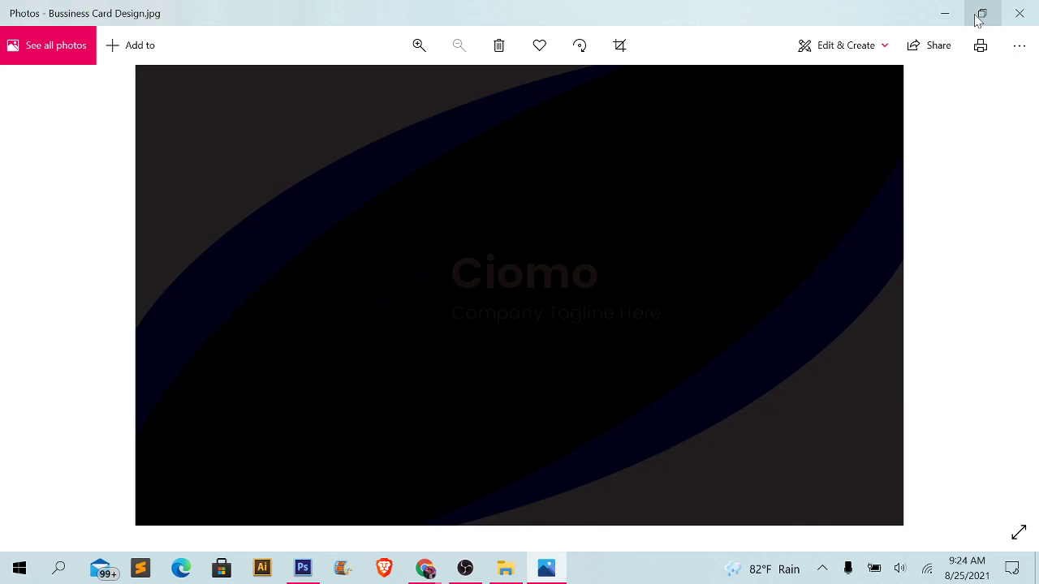
click(1019, 13)
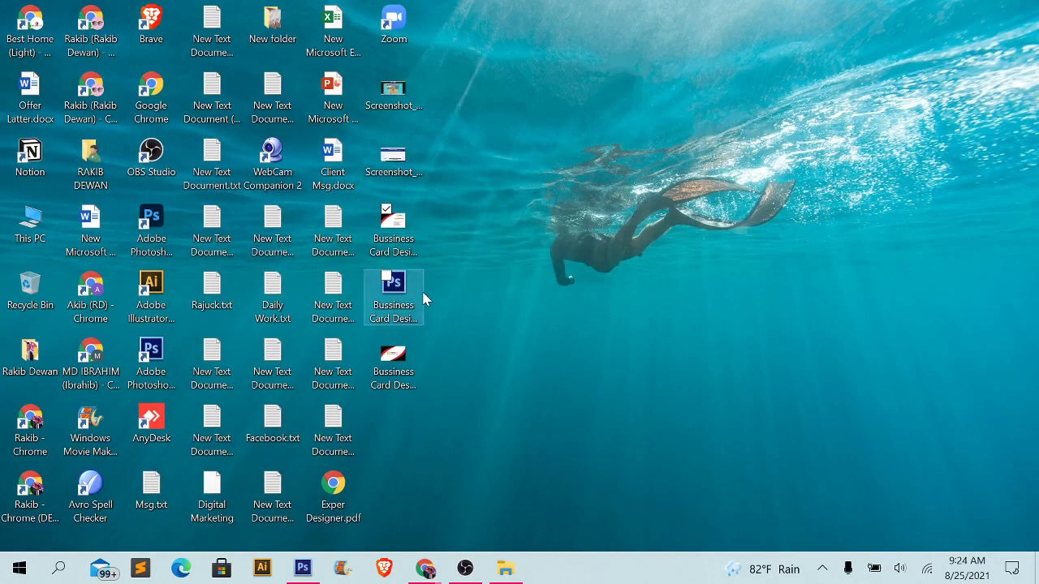
click(303, 568)
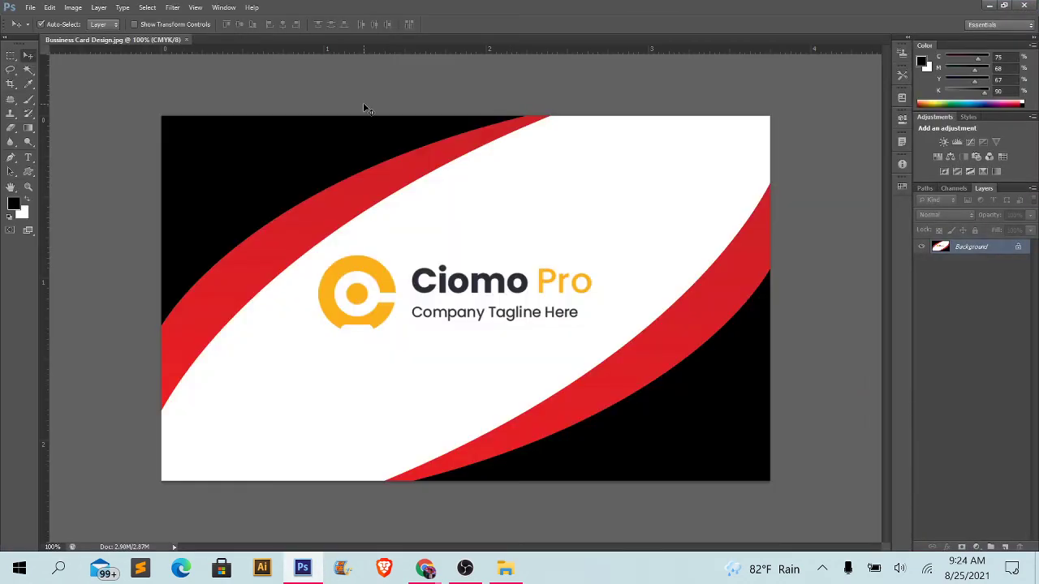
key(ctrl+w)
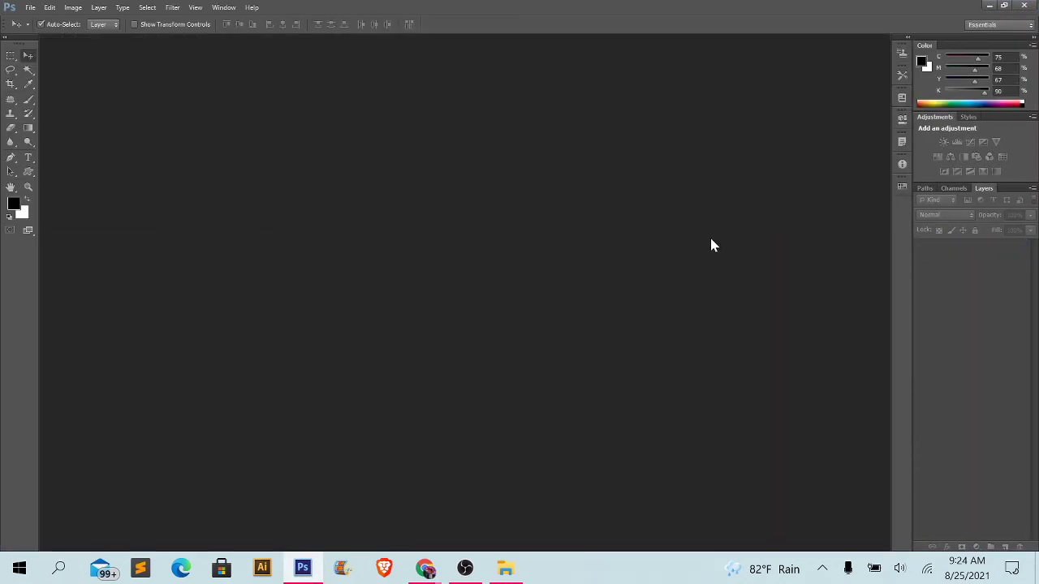
click(989, 6)
mouse_move(424, 568)
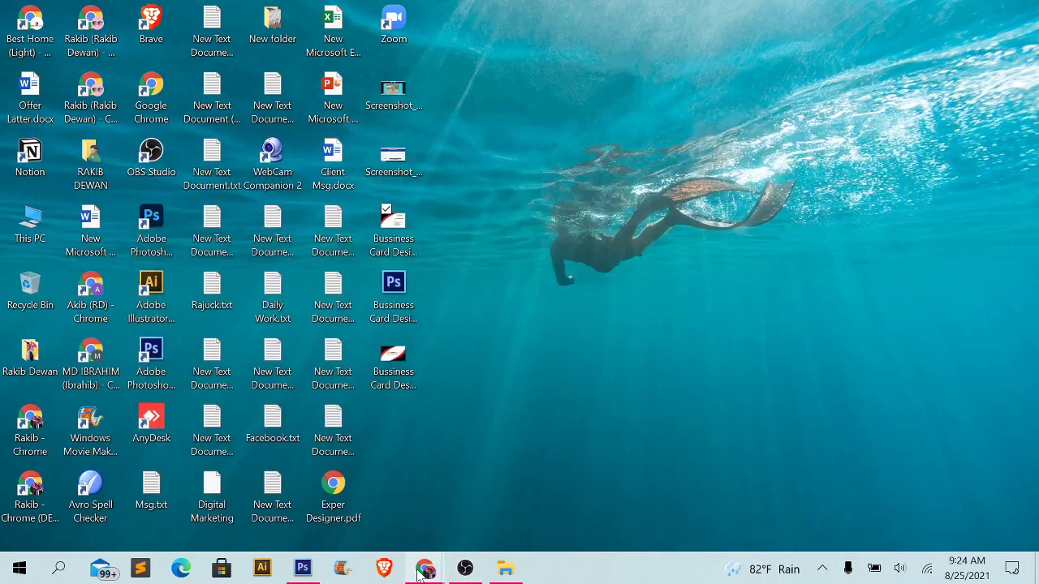
Return to the Facebook tab in the browser and open a contact's Messenger chat
click(399, 546)
key(ctrl+2)
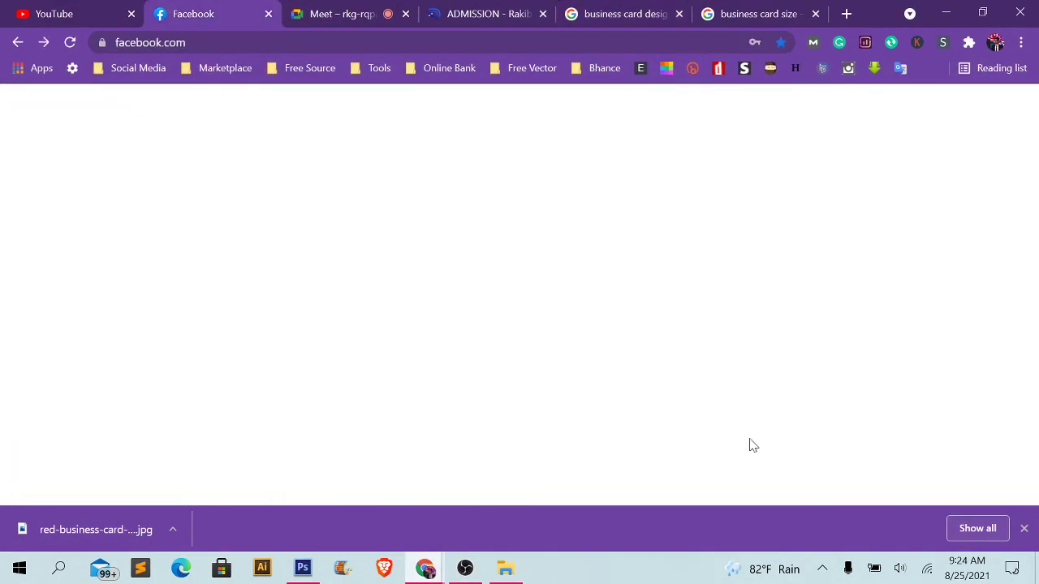
click(1023, 528)
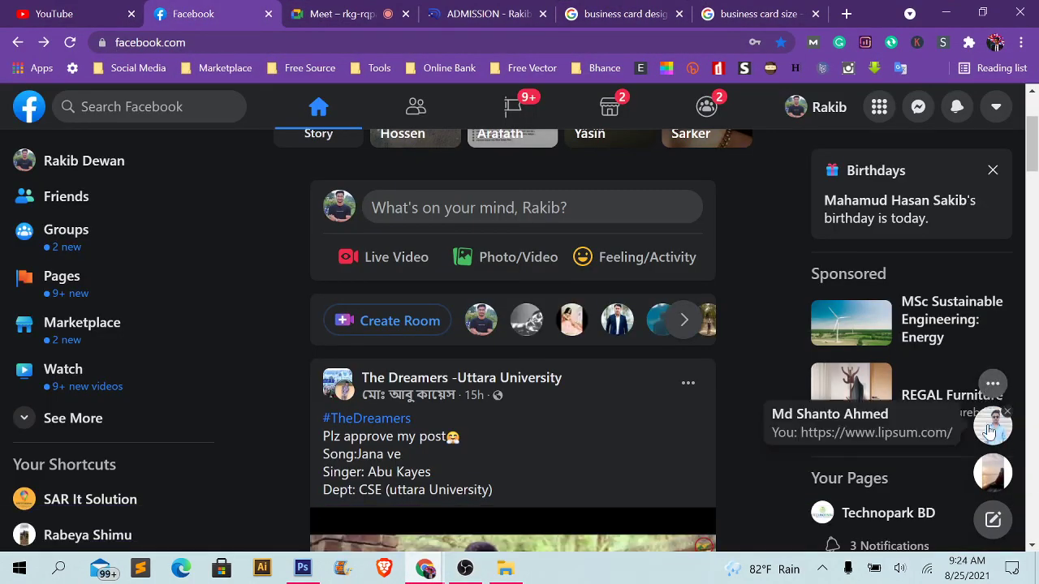
click(990, 434)
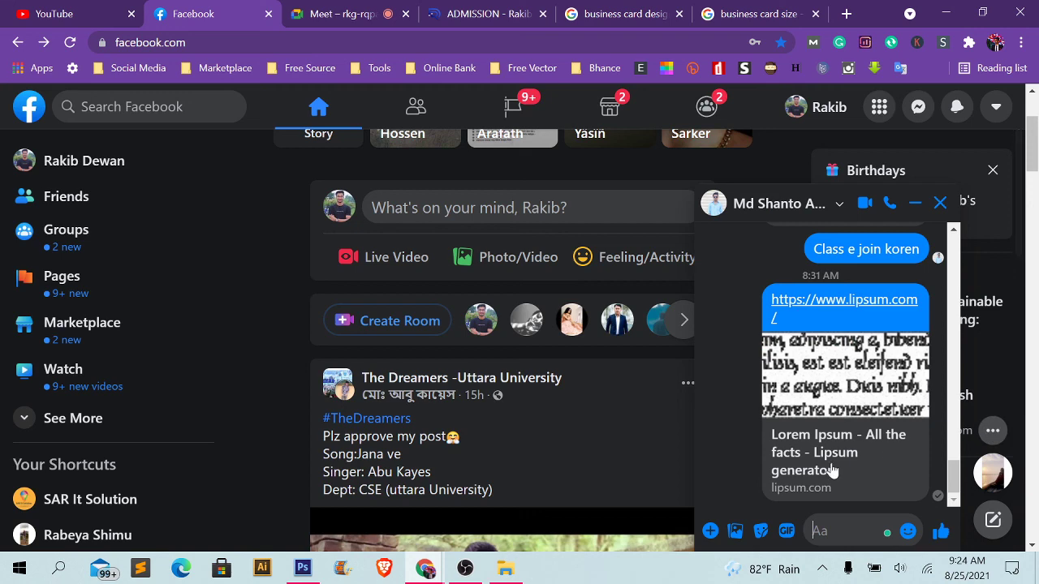
Send 'Bussiness Card Design.jpg' and 'Bussiness Card Design2.jpg' from the Desktop to the contact
click(736, 531)
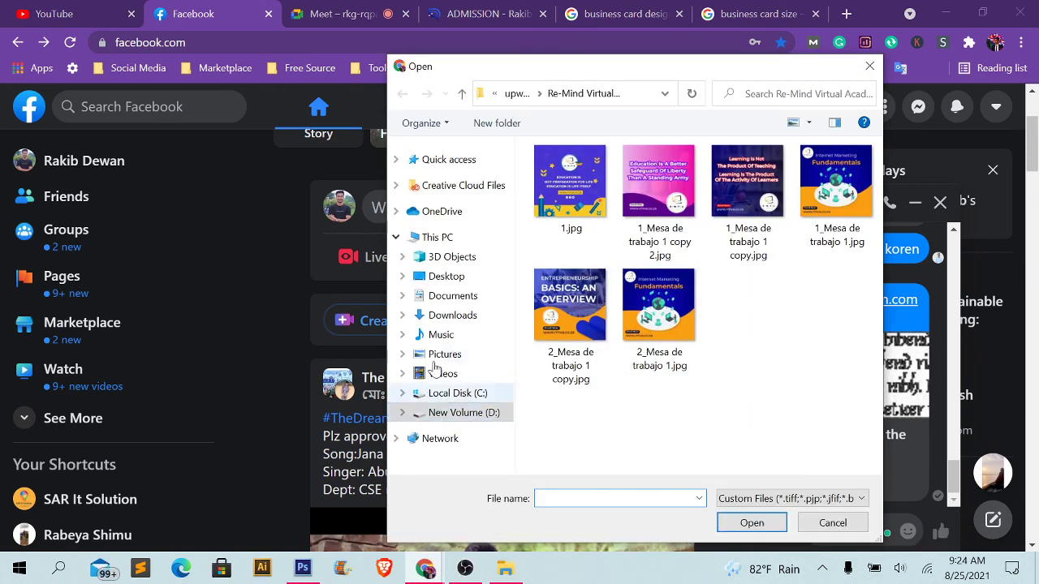
click(438, 277)
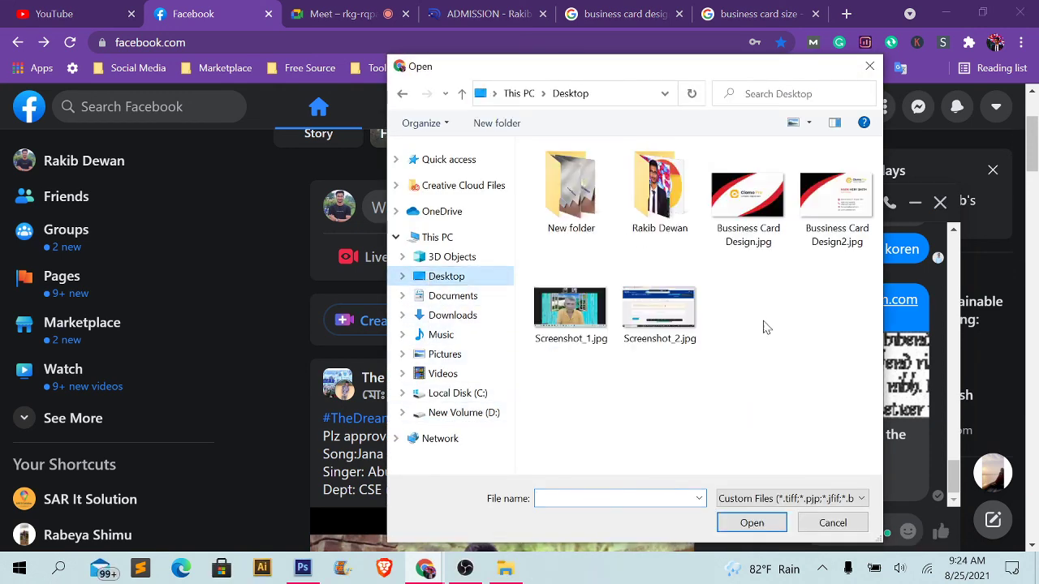
click(723, 242)
ctrl+click(869, 240)
click(752, 522)
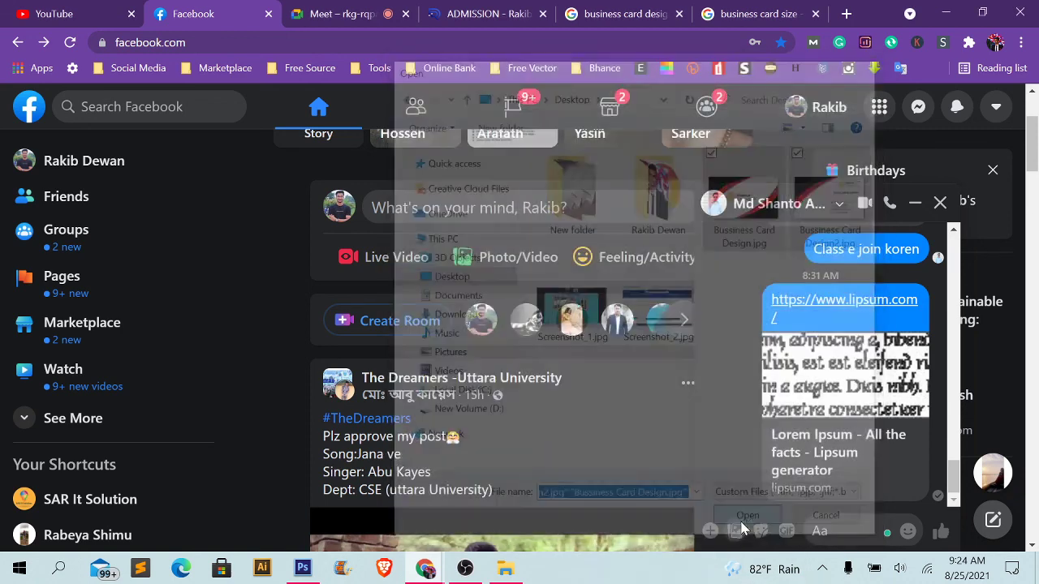
click(941, 531)
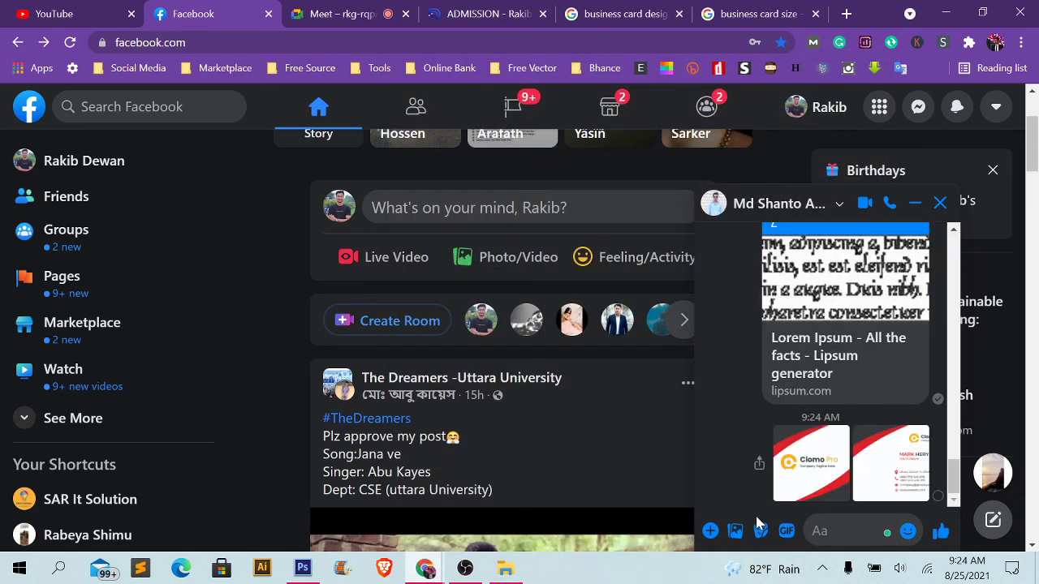
Send the 'Bussiness Card Design.psd' file to the contact as an attachment
click(711, 530)
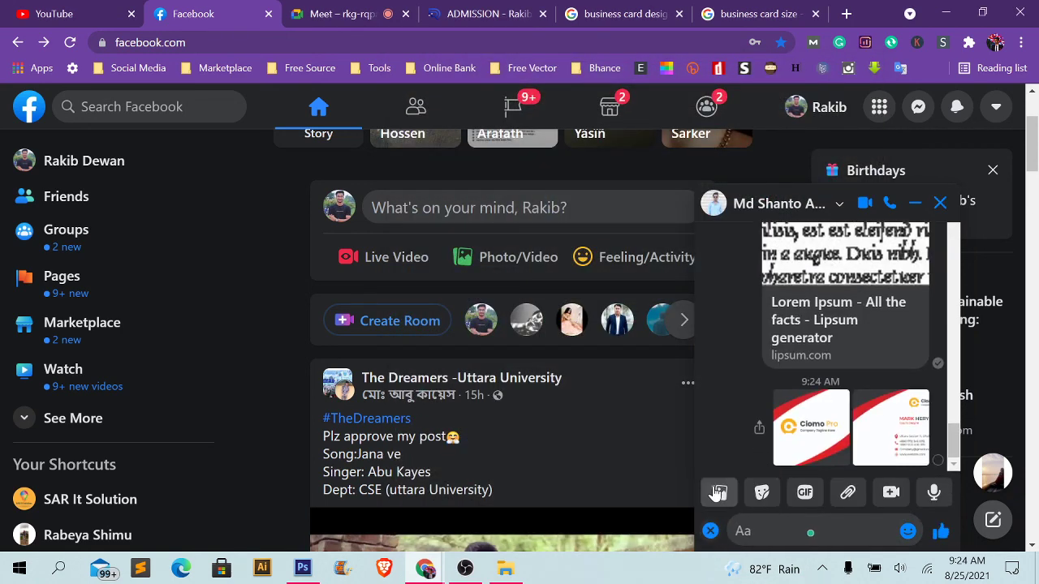
click(848, 493)
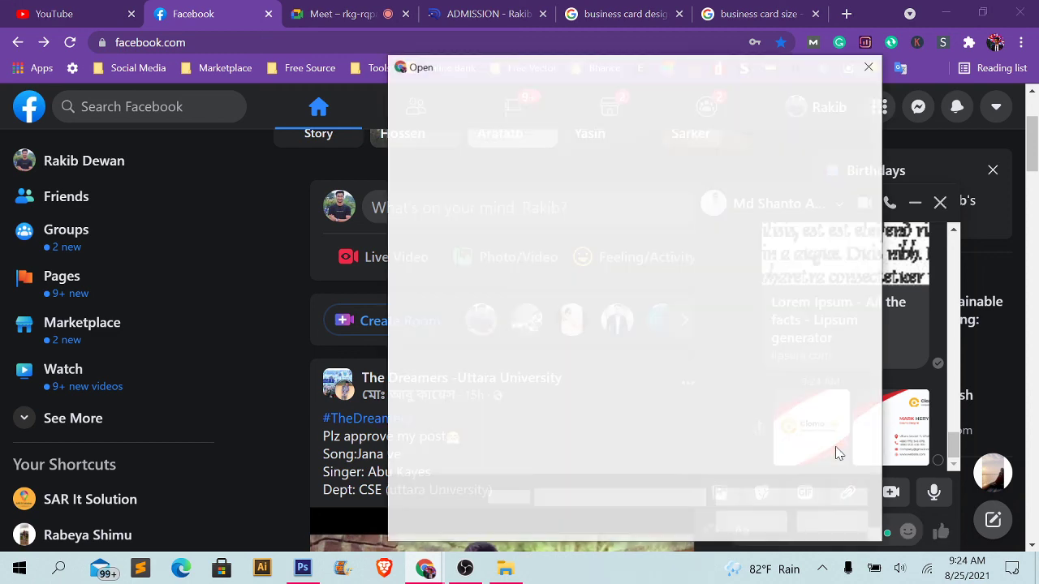
scroll(812, 365, down, 3)
scroll(812, 366, up, 2)
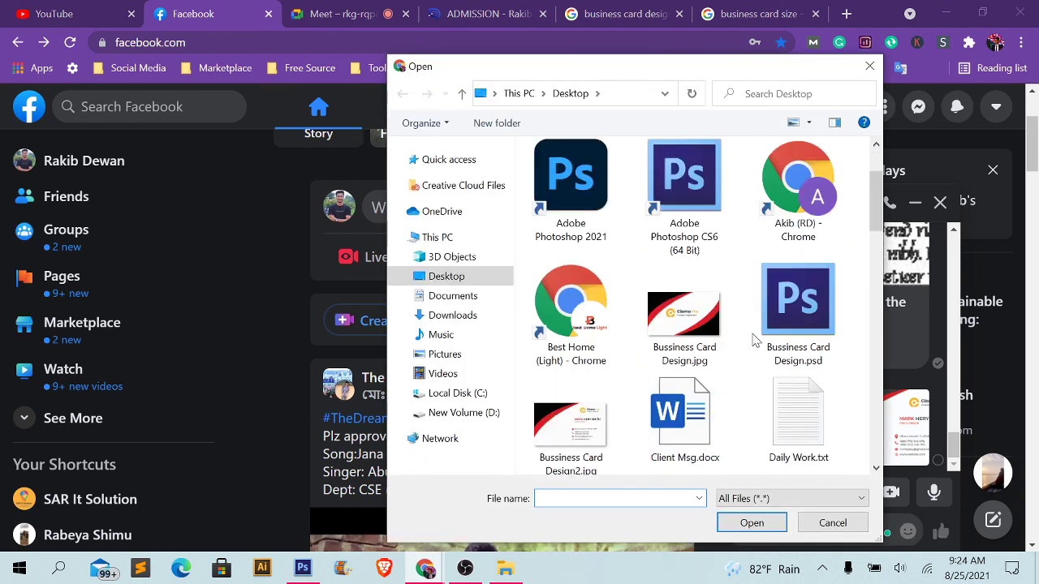
click(792, 354)
click(734, 519)
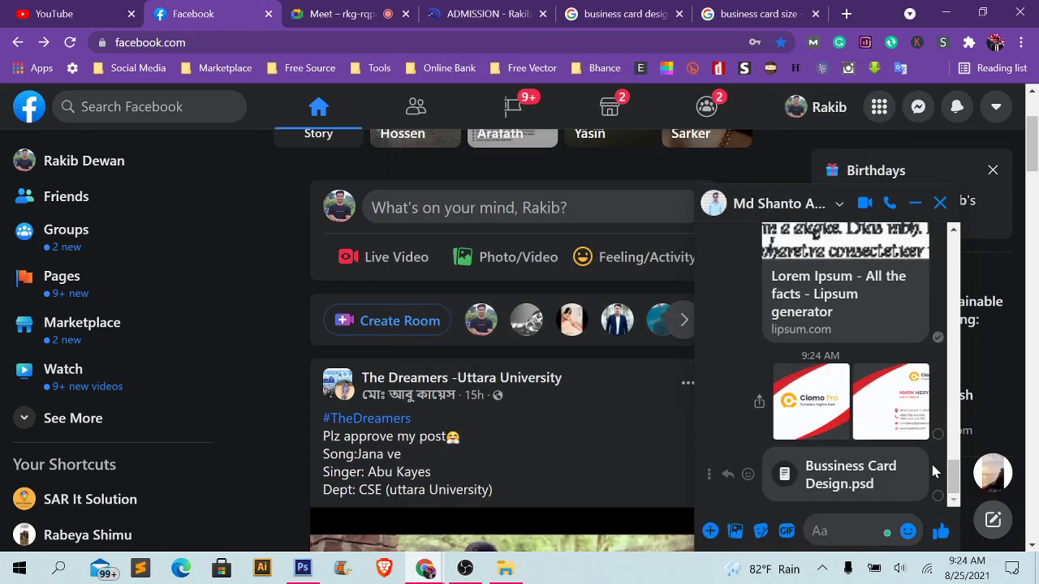
Open a second contact's chat and send both business card JPEGs
click(985, 475)
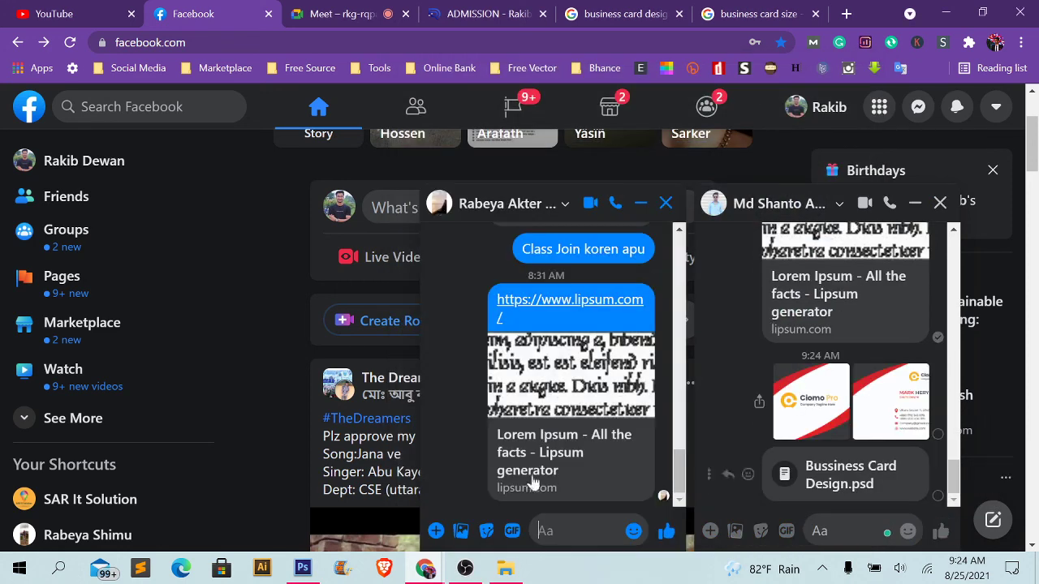
click(460, 532)
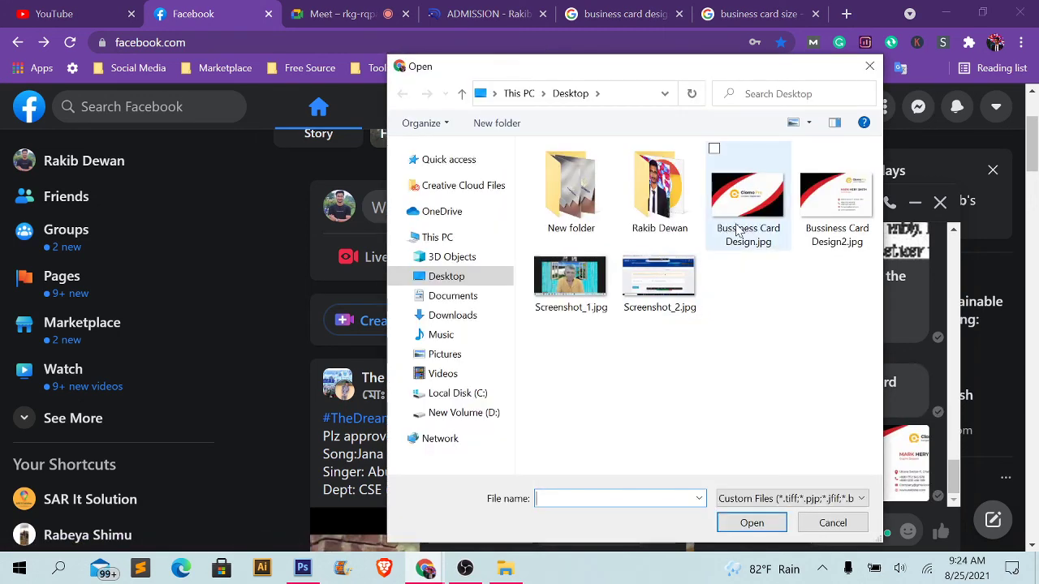
click(739, 231)
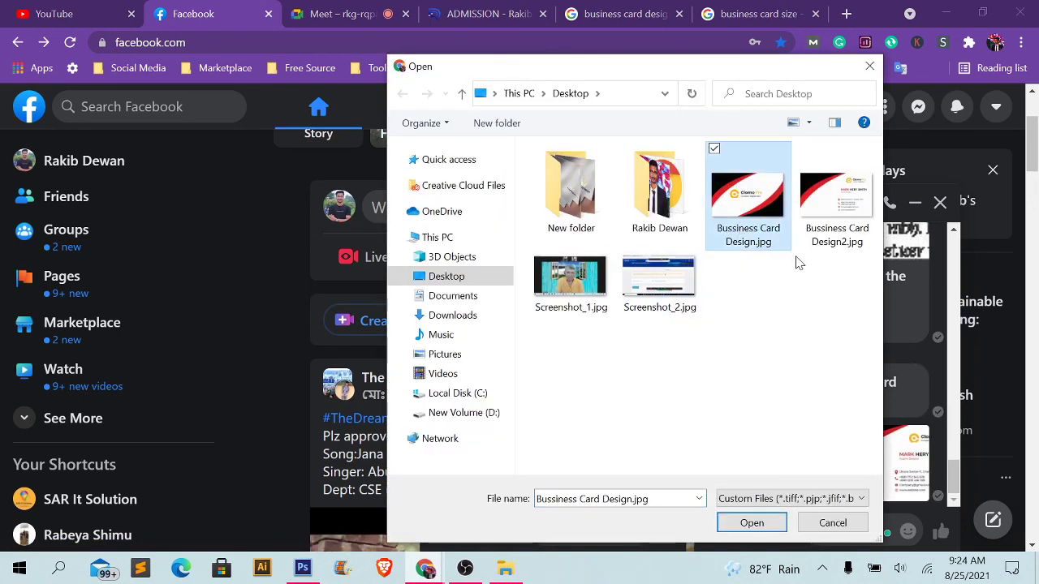
drag(824, 274, 779, 220)
click(751, 529)
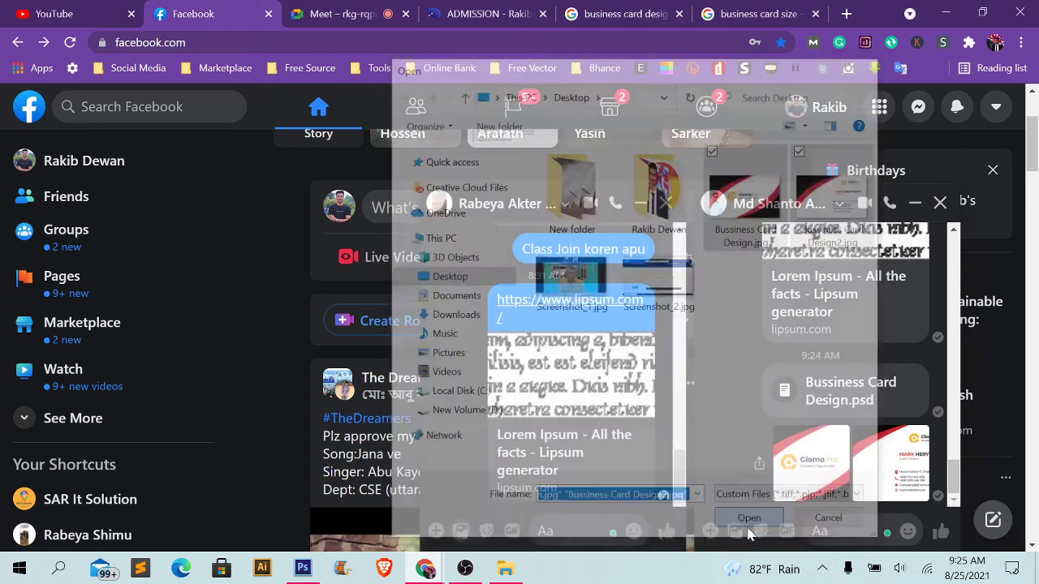
click(668, 532)
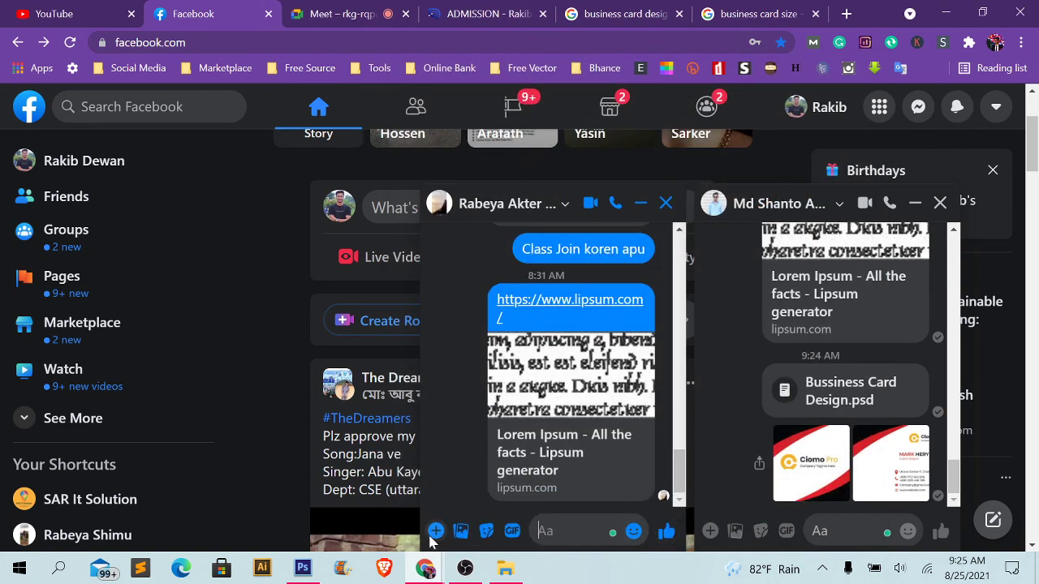
Send 'Bussiness Card Design.psd' to the second contact as a file attachment
click(436, 531)
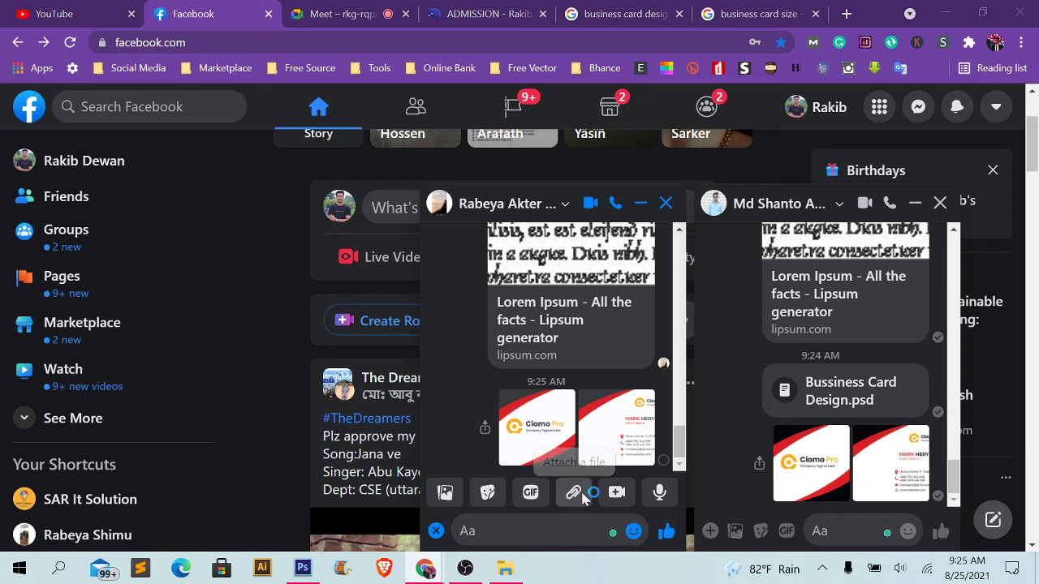
click(582, 494)
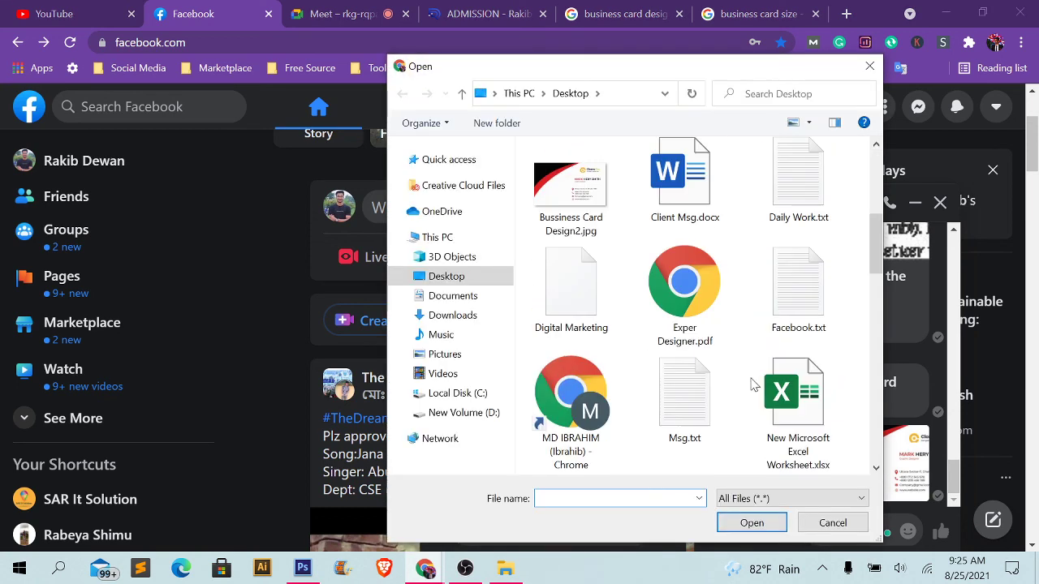
scroll(815, 241, up, 3)
click(798, 308)
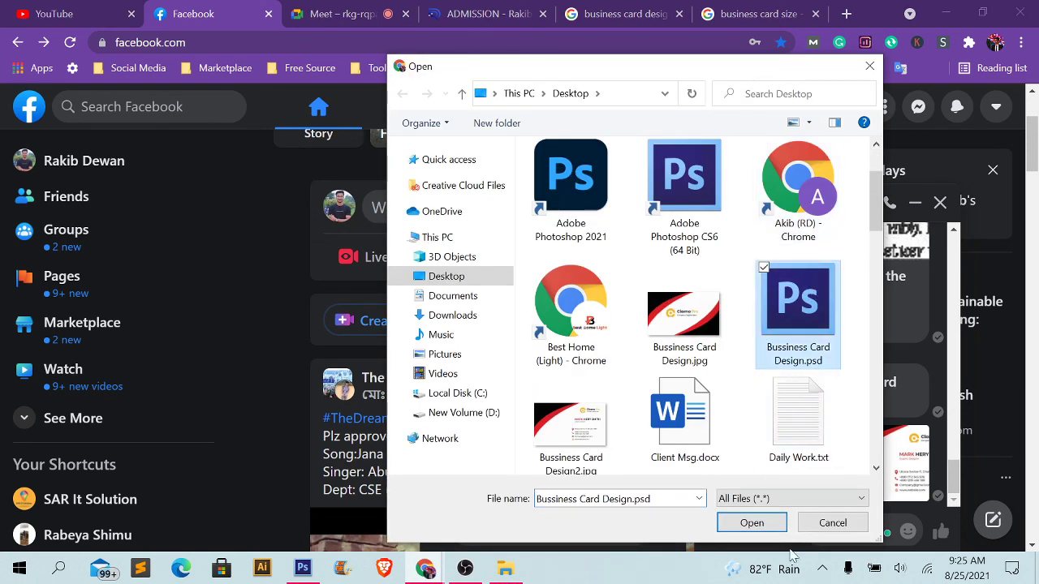
click(751, 523)
click(666, 532)
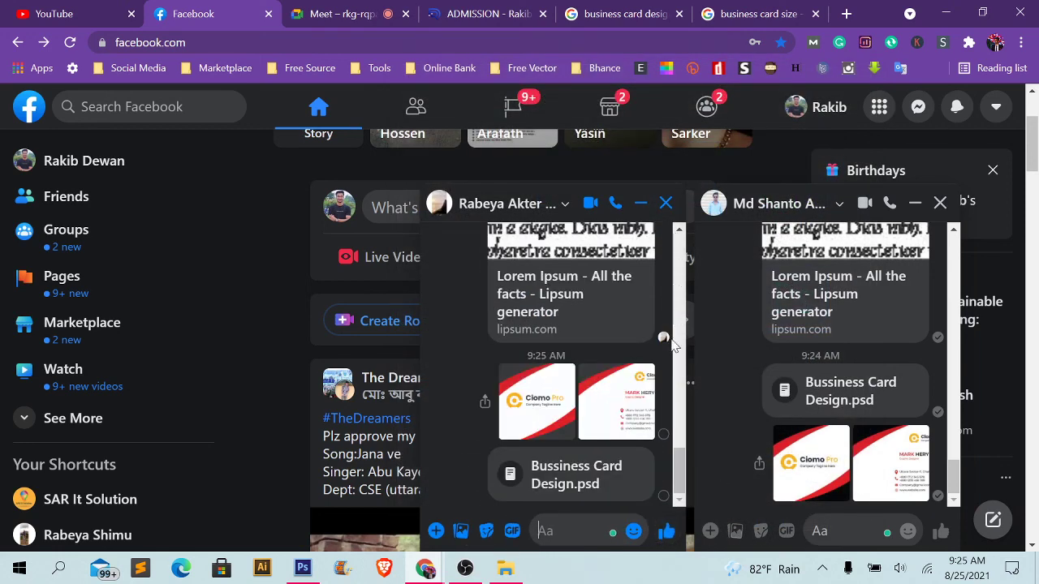
Switch through the browser tabs to the business card design search results
click(520, 6)
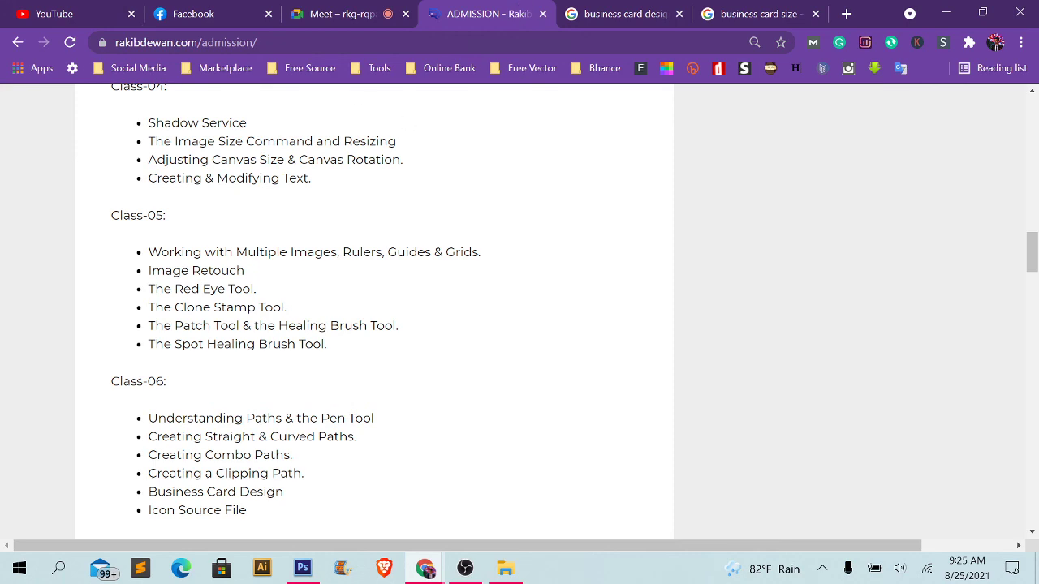
click(345, 14)
click(527, 12)
click(590, 15)
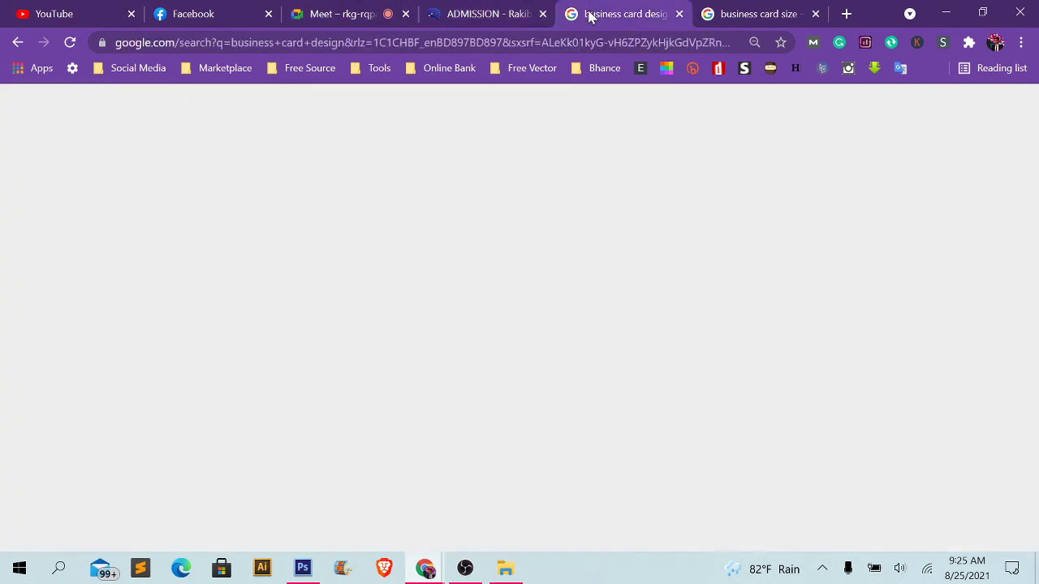
click(465, 568)
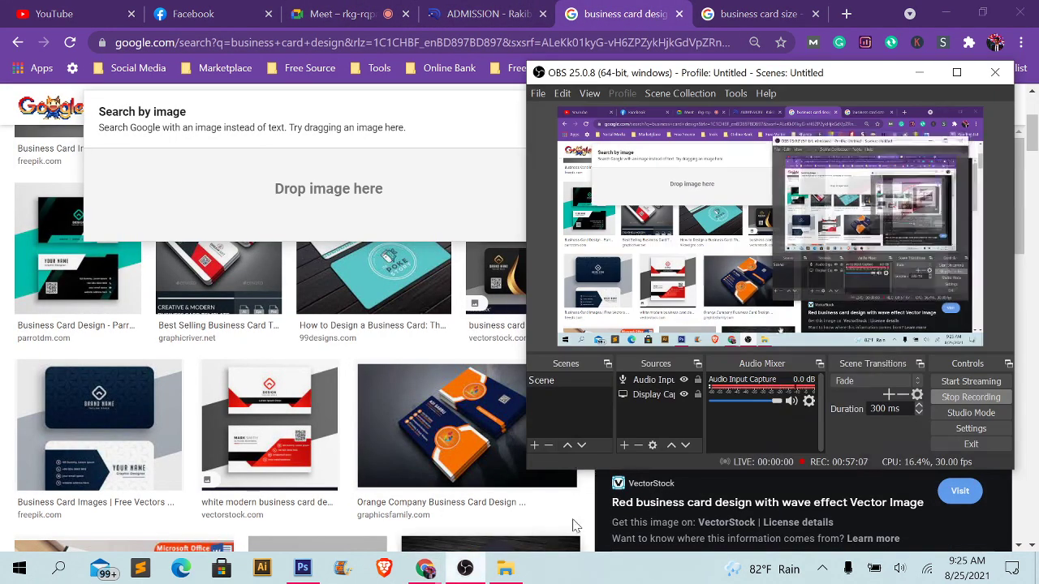